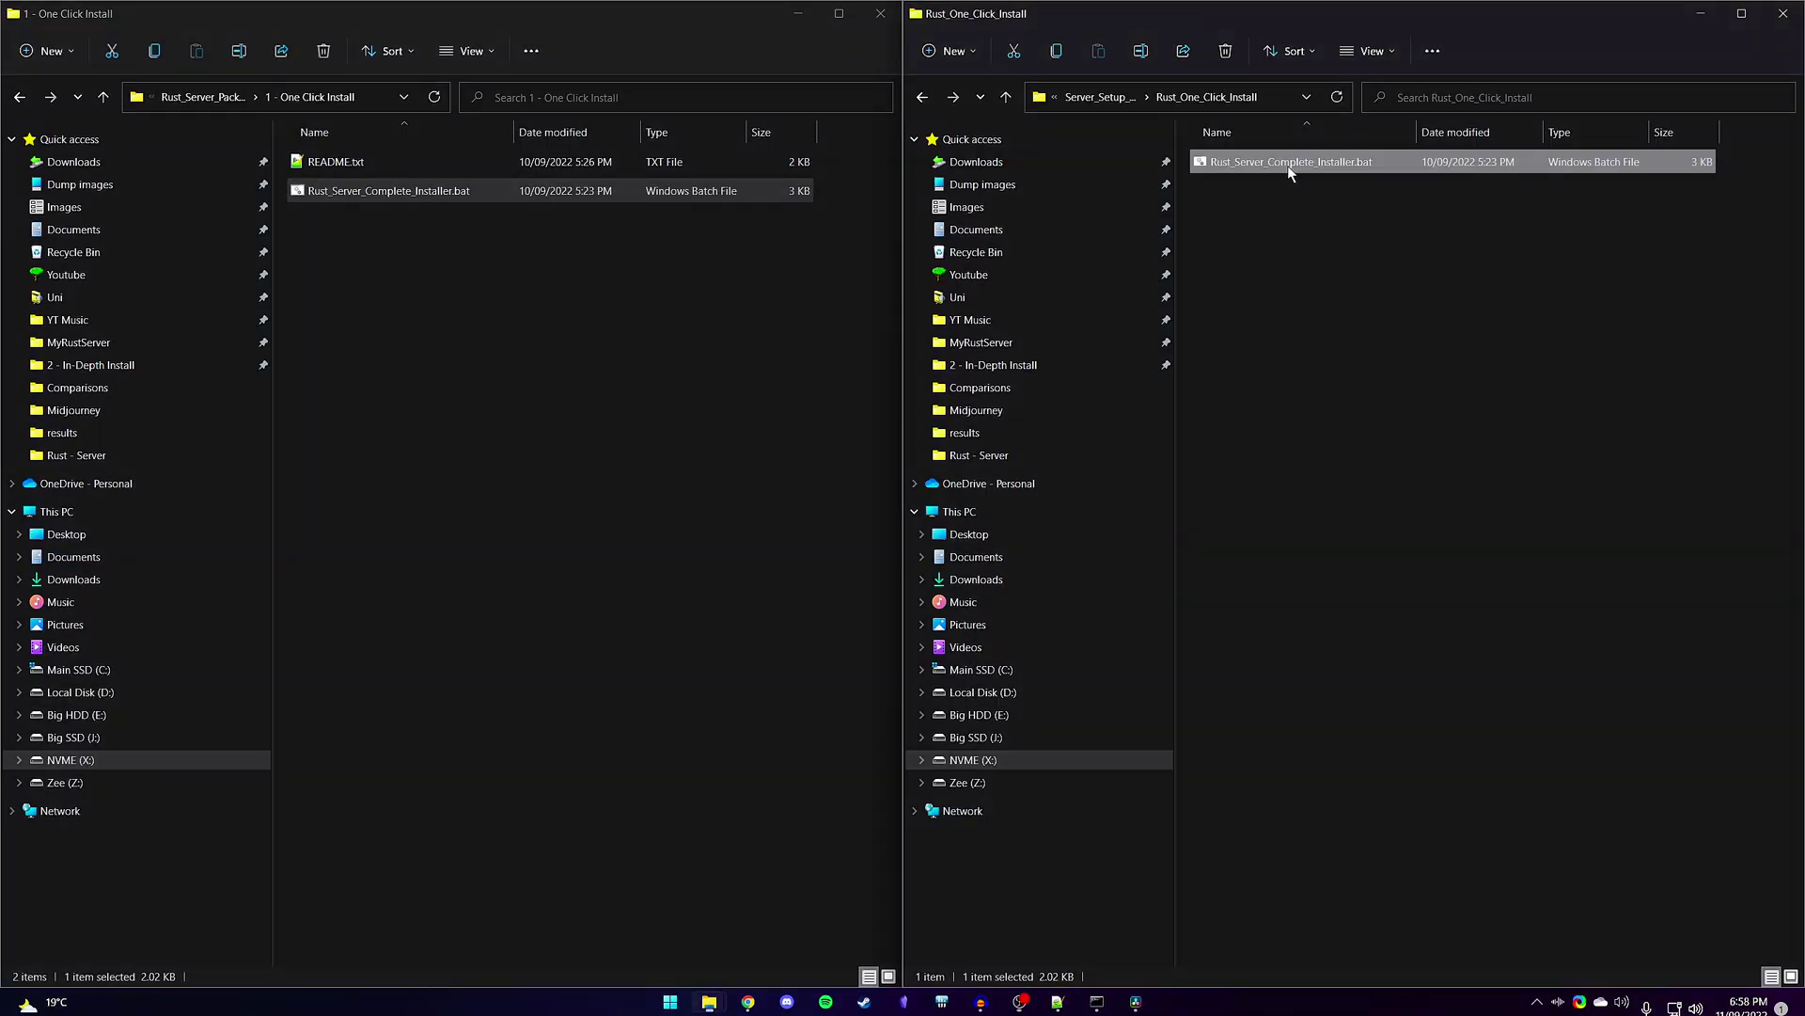
Step: Run Rust_Server_Complete_Installer.bat and open the steamcmd folder it creates
{"action": "double_click", "coordinate": [1288, 166]}
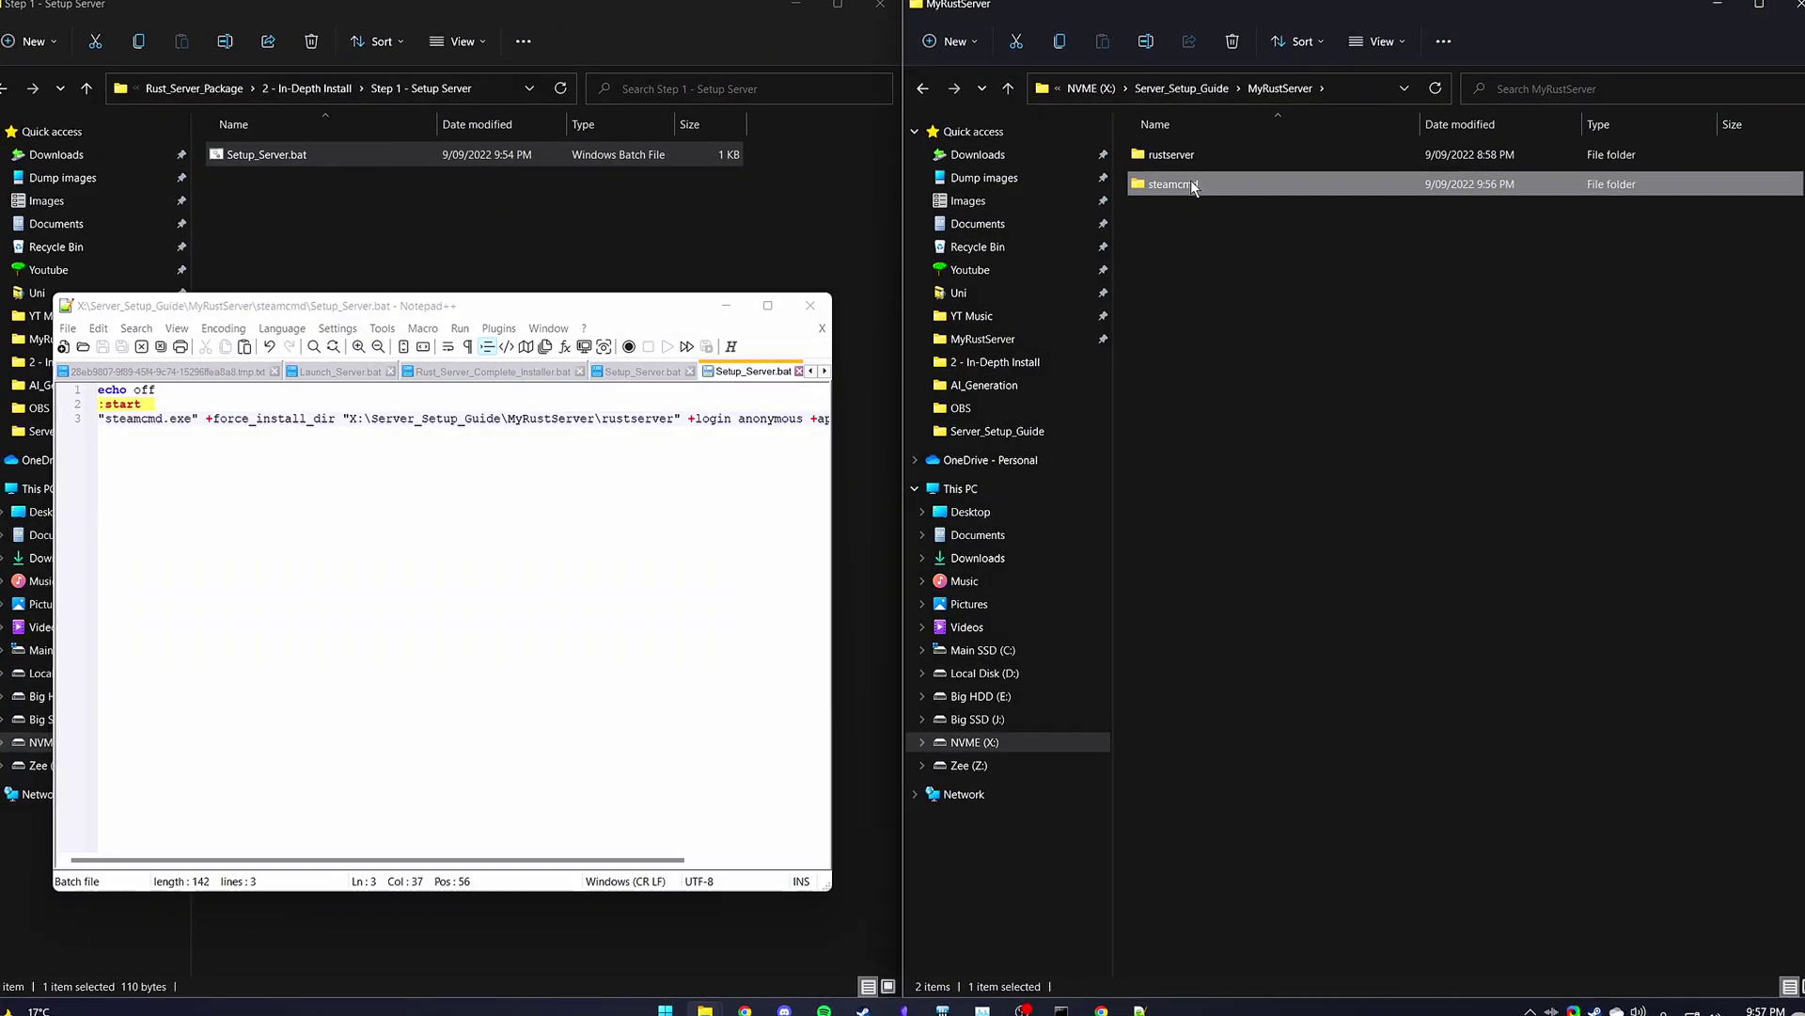
{"action": "double_click", "coordinate": [1190, 179]}
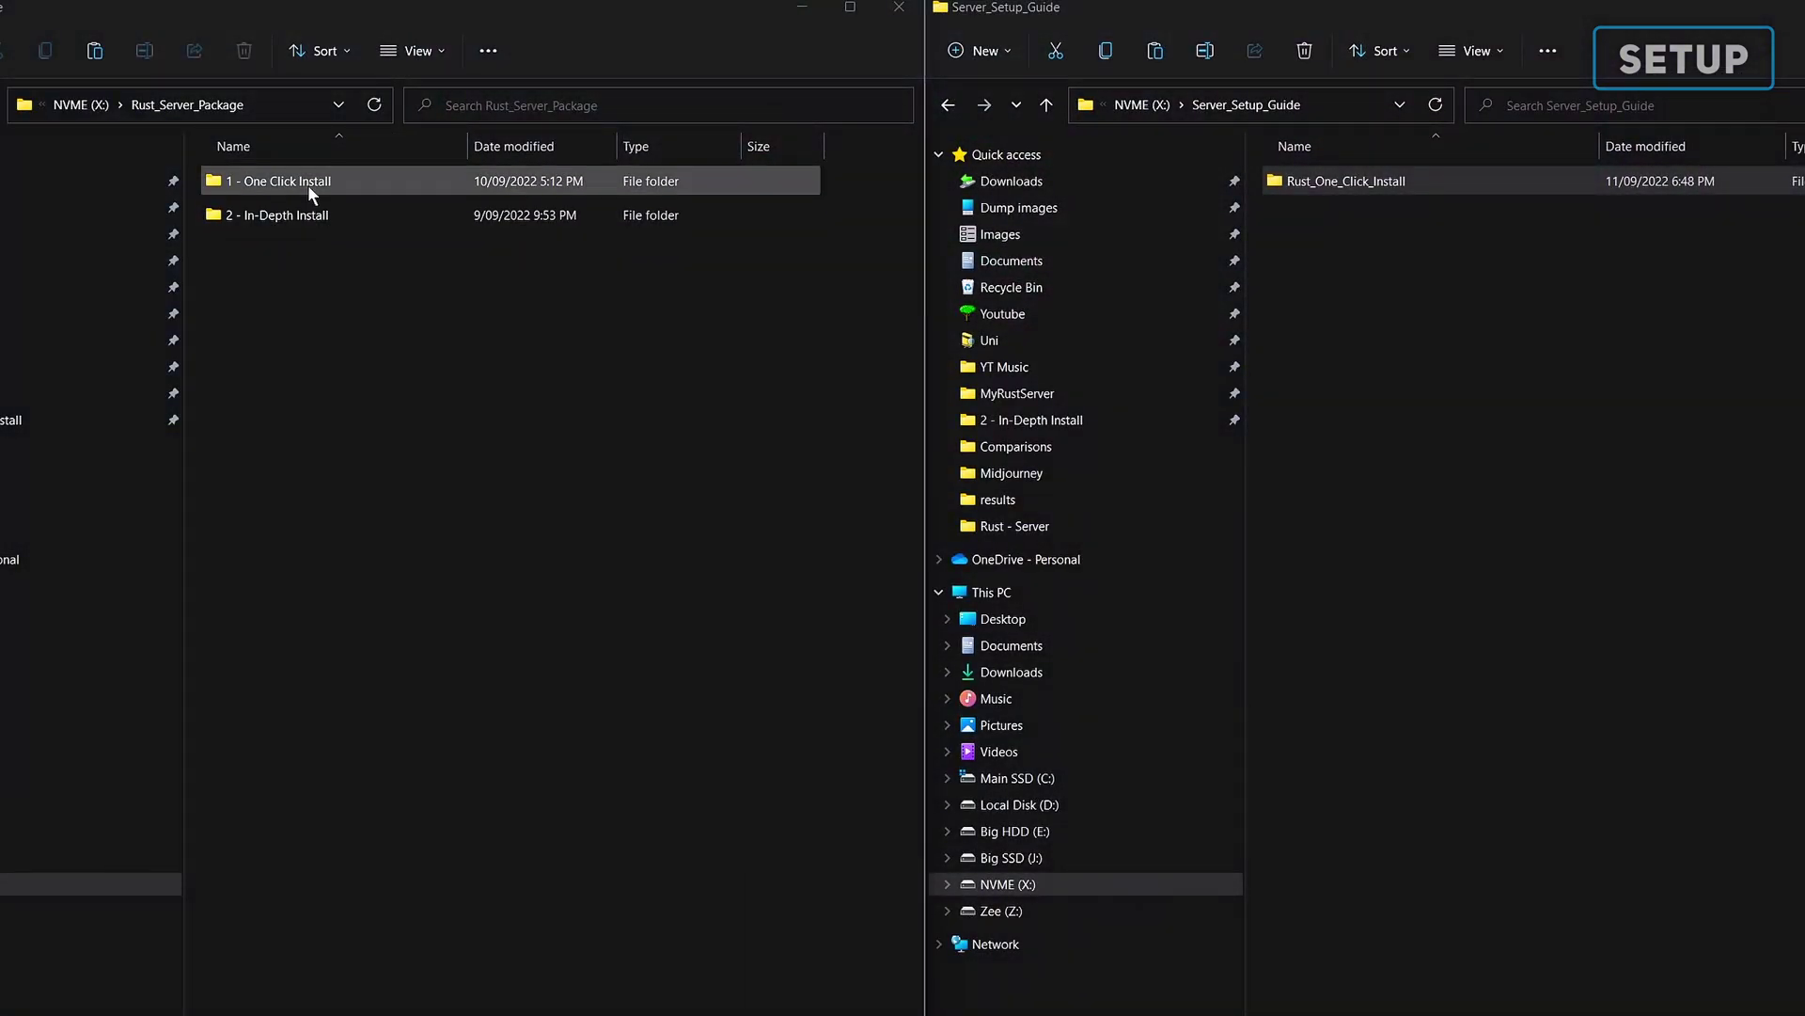
Step: Copy Rust_Server_Complete_Installer.bat from 1 - One Click Install into Rust_One_Click_Install, then open that folder
{"action": "left_click", "coordinate": [314, 187]}
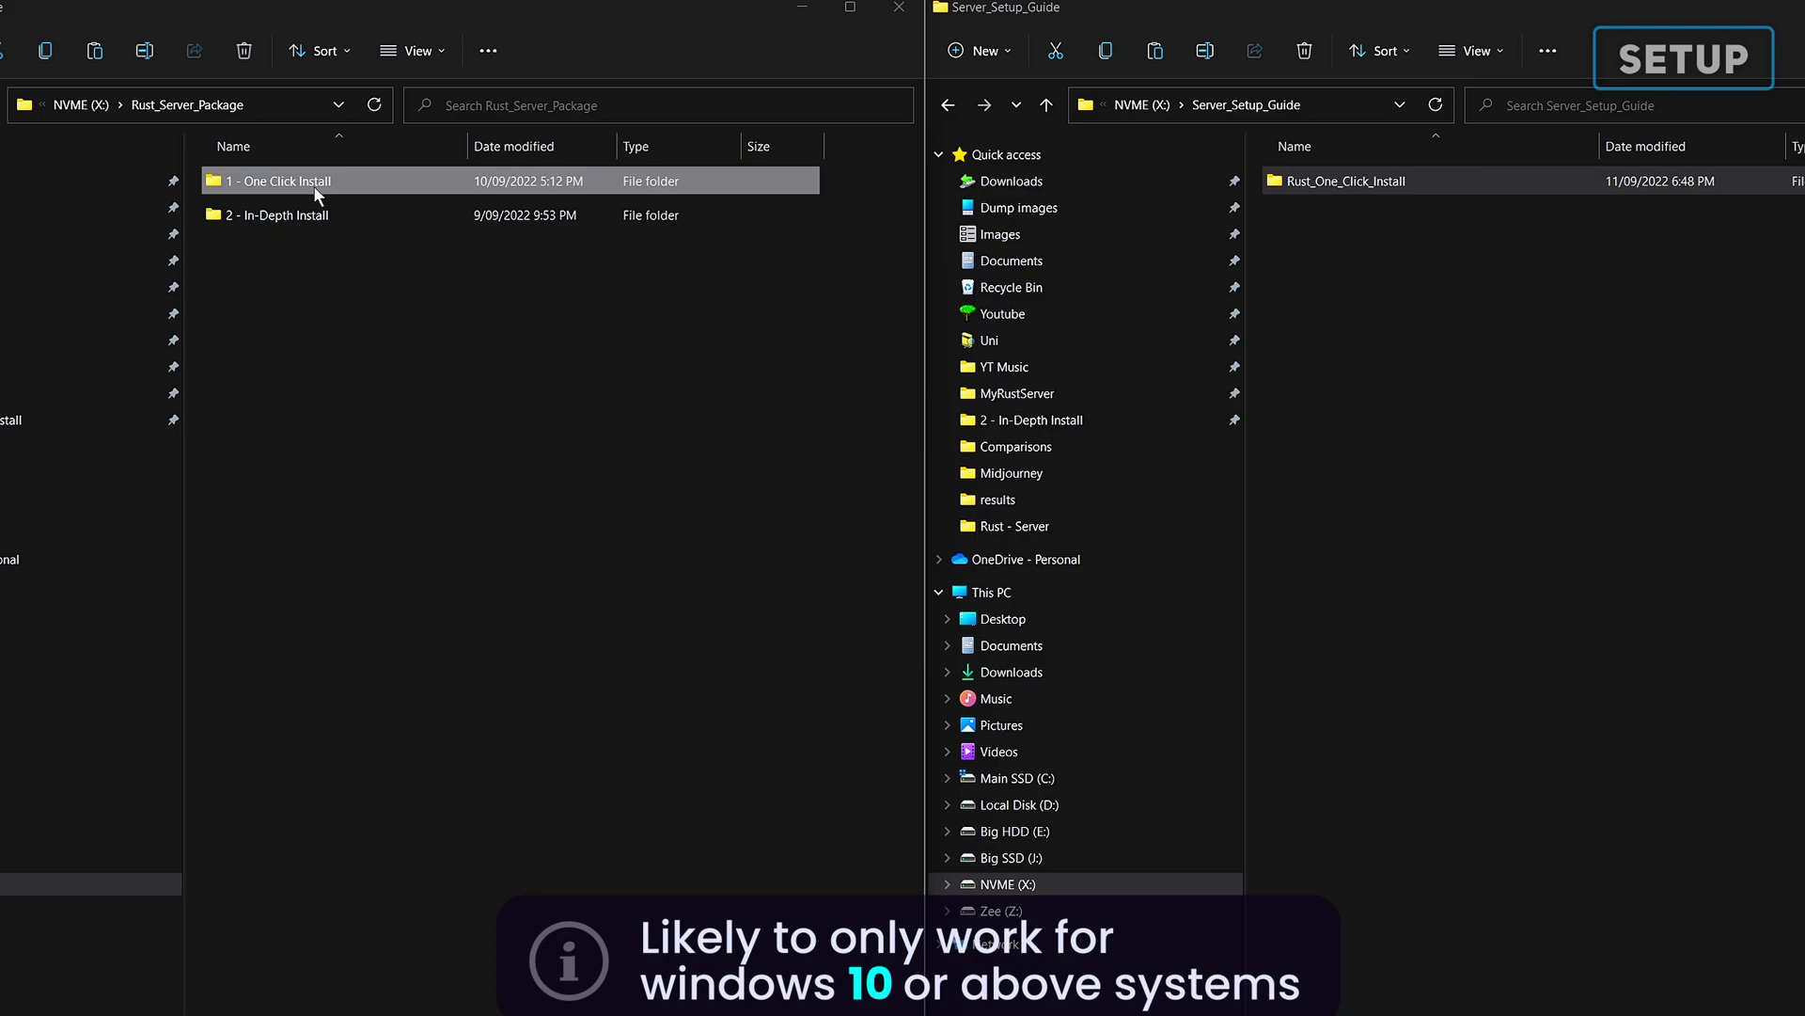
{"action": "double_click", "coordinate": [313, 185]}
{"action": "left_click", "coordinate": [235, 217]}
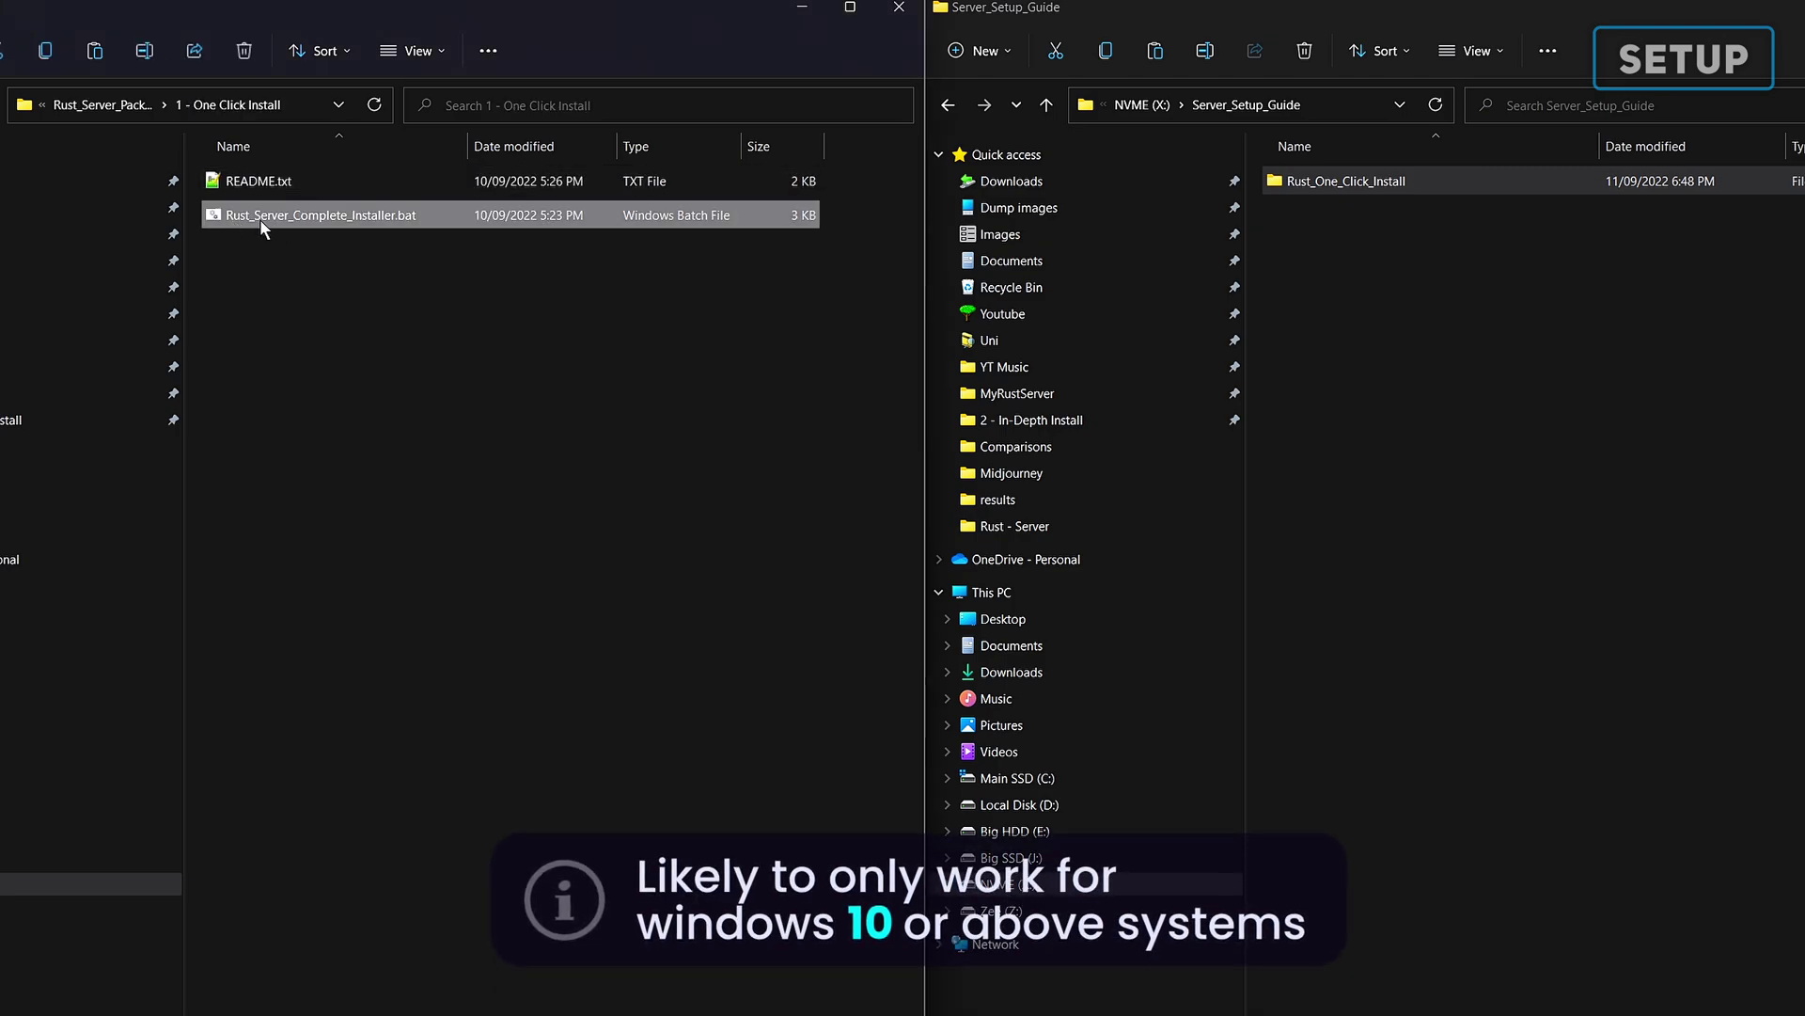
{"action": "left_click_drag", "start_coordinate": [260, 218], "coordinate": [1357, 188]}
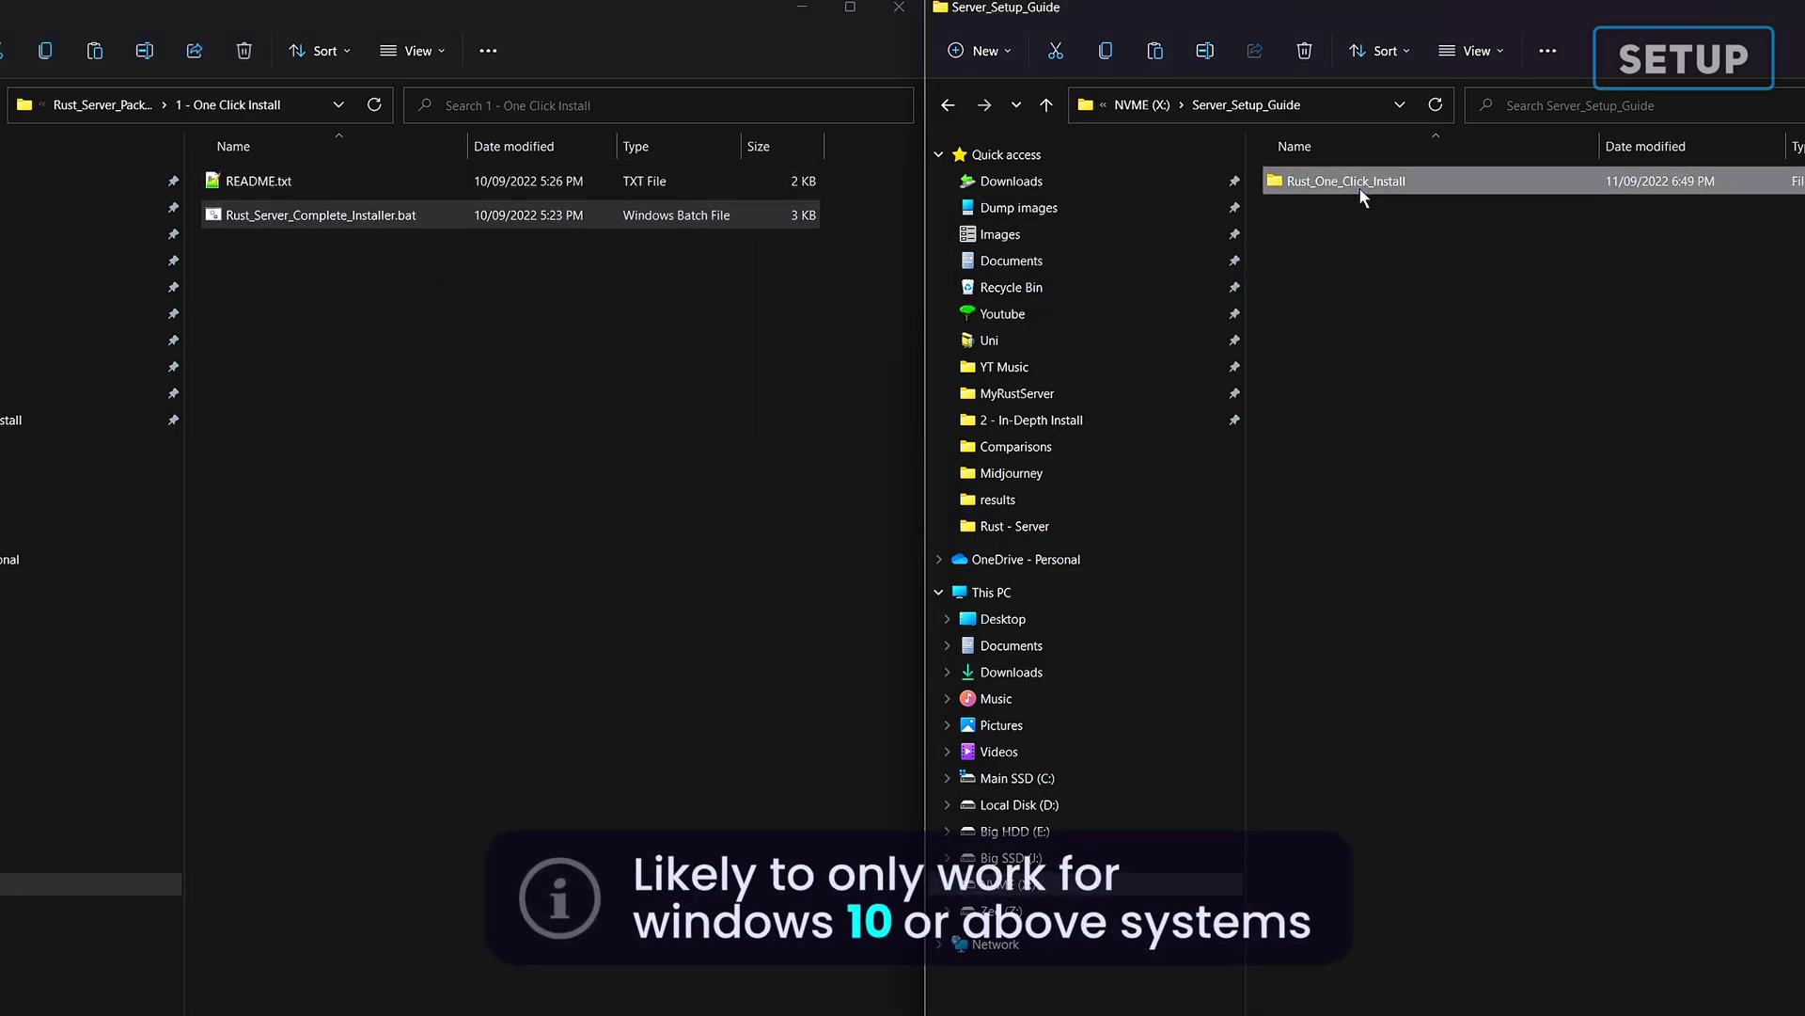
{"action": "double_click", "coordinate": [1371, 184]}
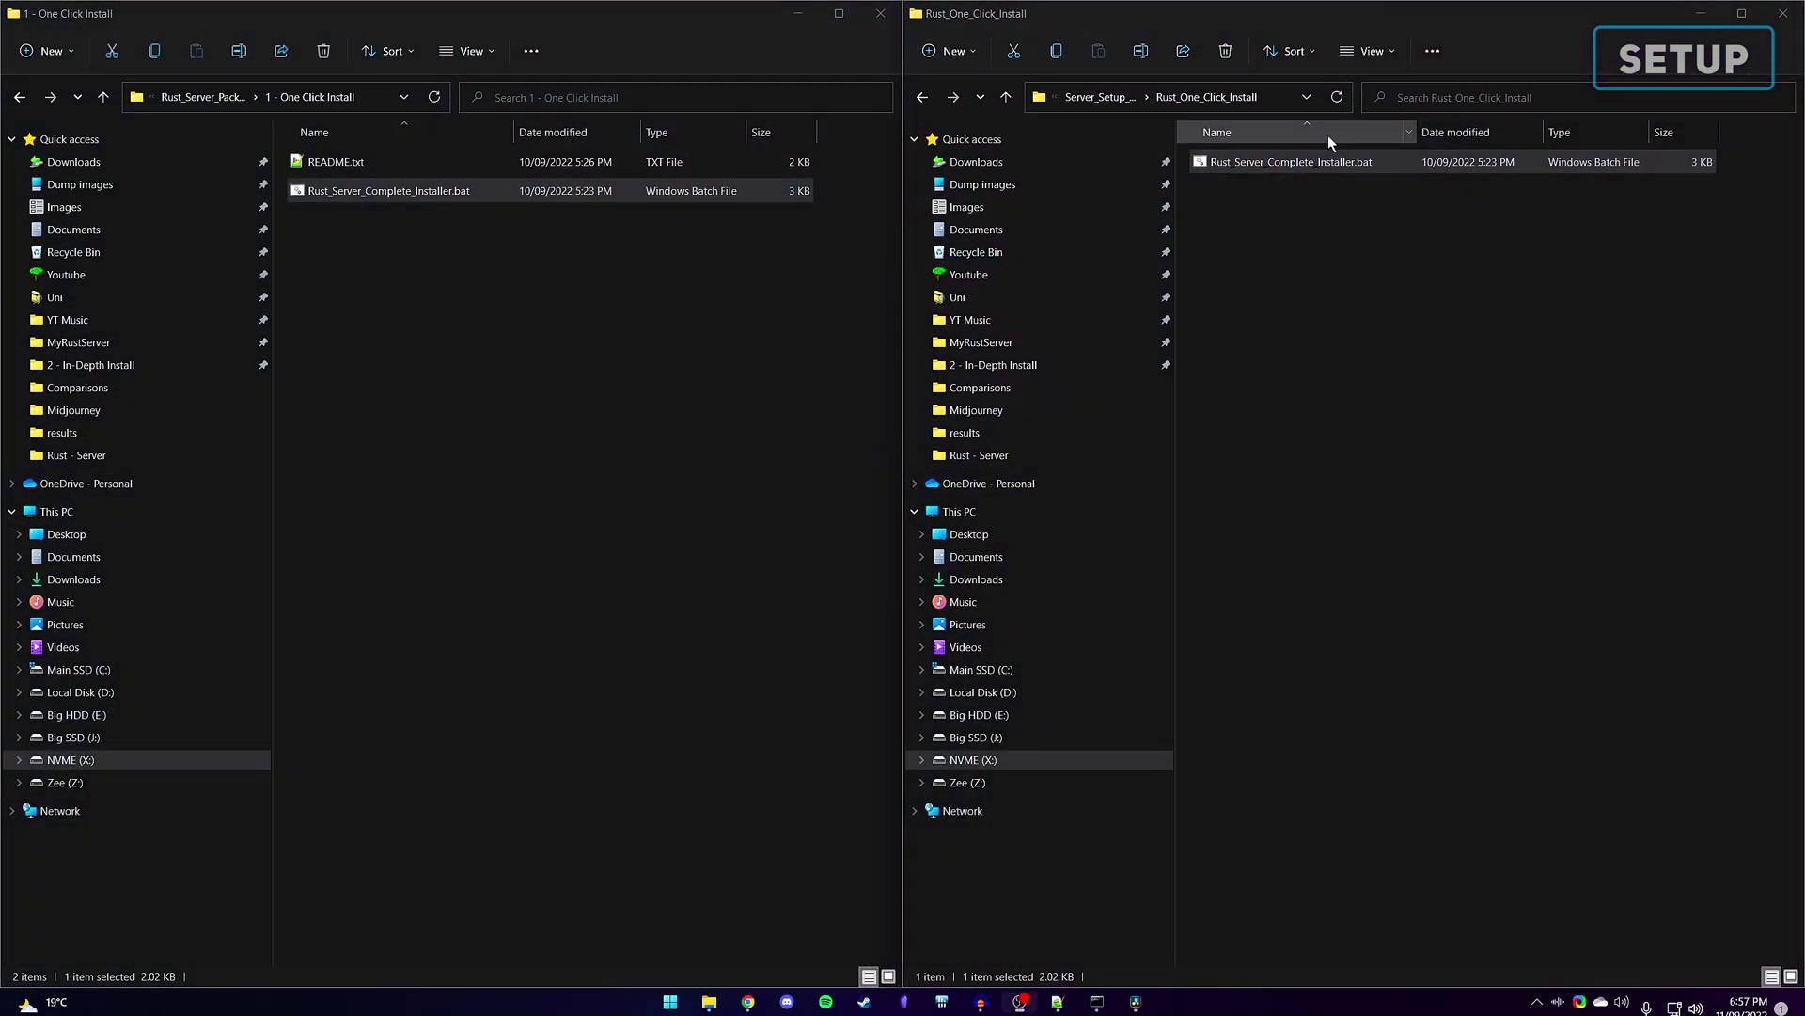
Step: Open Rust_Server_Complete_Installer.bat in Notepad++ using Edit with Notepad++
{"action": "right_click", "coordinate": [1284, 161]}
{"action": "left_click", "coordinate": [1346, 398]}
{"action": "left_click", "coordinate": [1401, 493]}
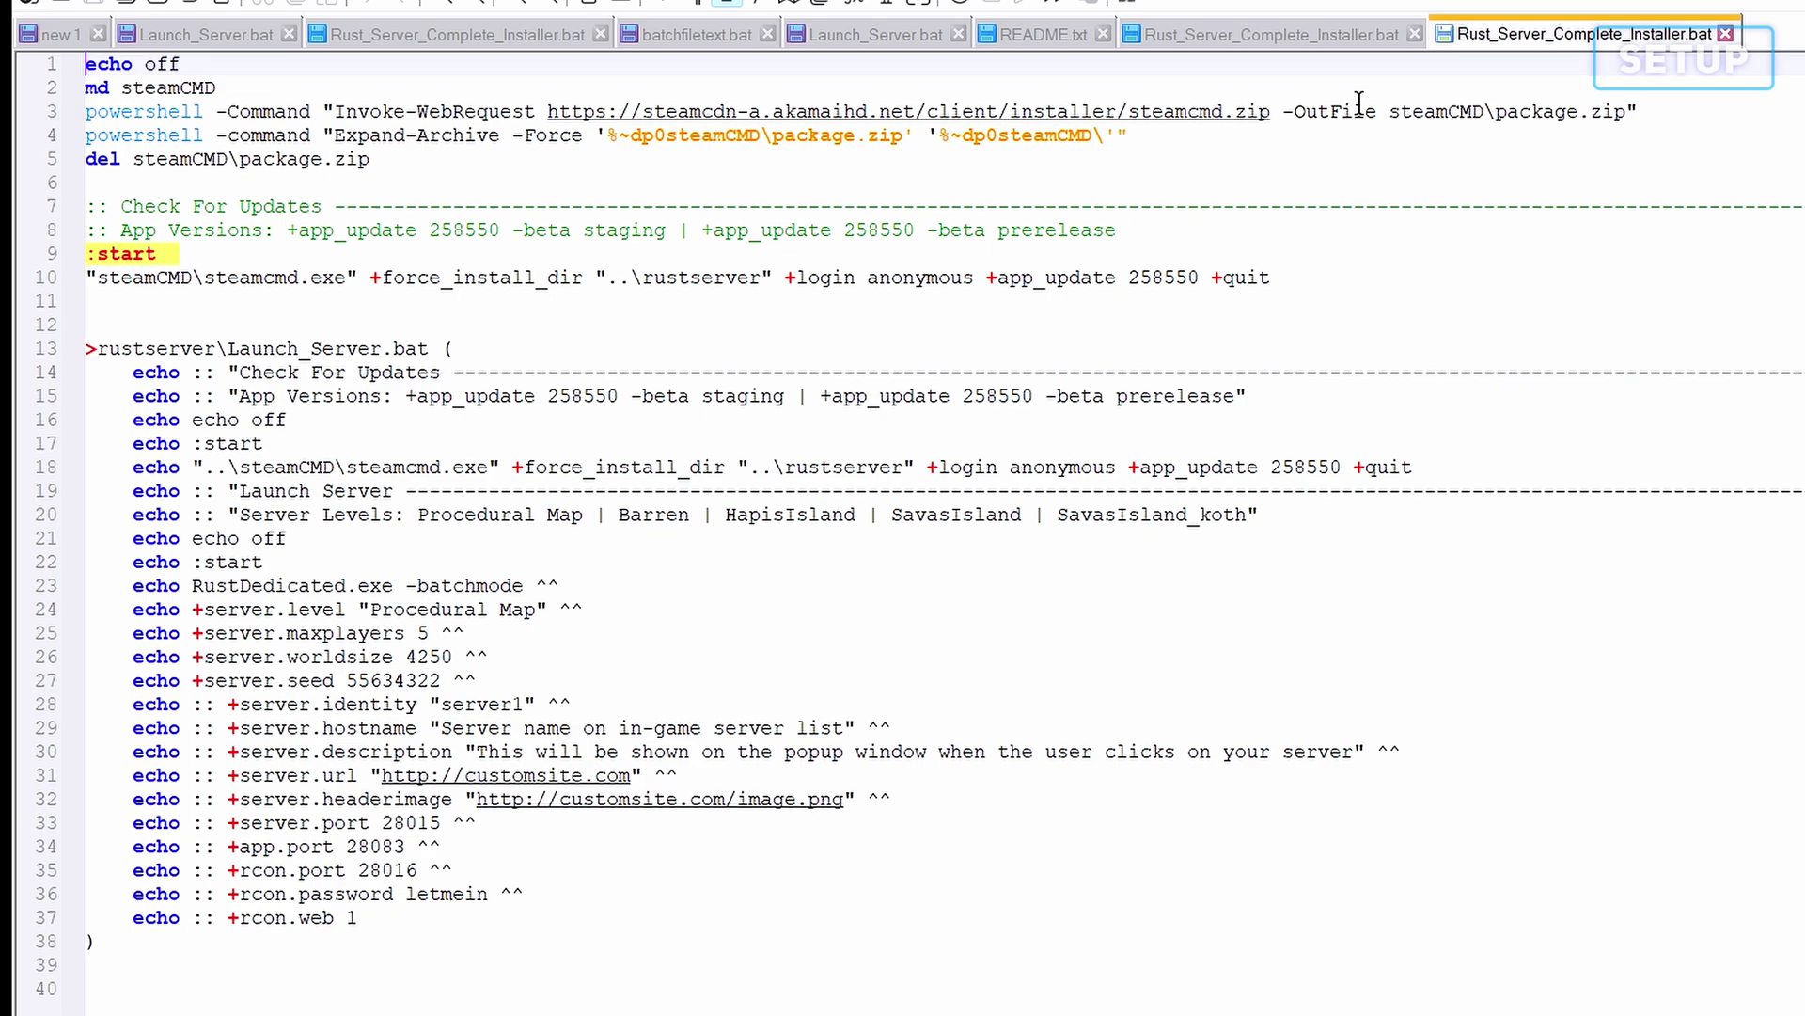
Step: Highlight the SteamCMD download, extraction, update-check (lines 7–10) and Launch_Server.bat-writing blocks
{"action": "triple_click", "coordinate": [997, 119]}
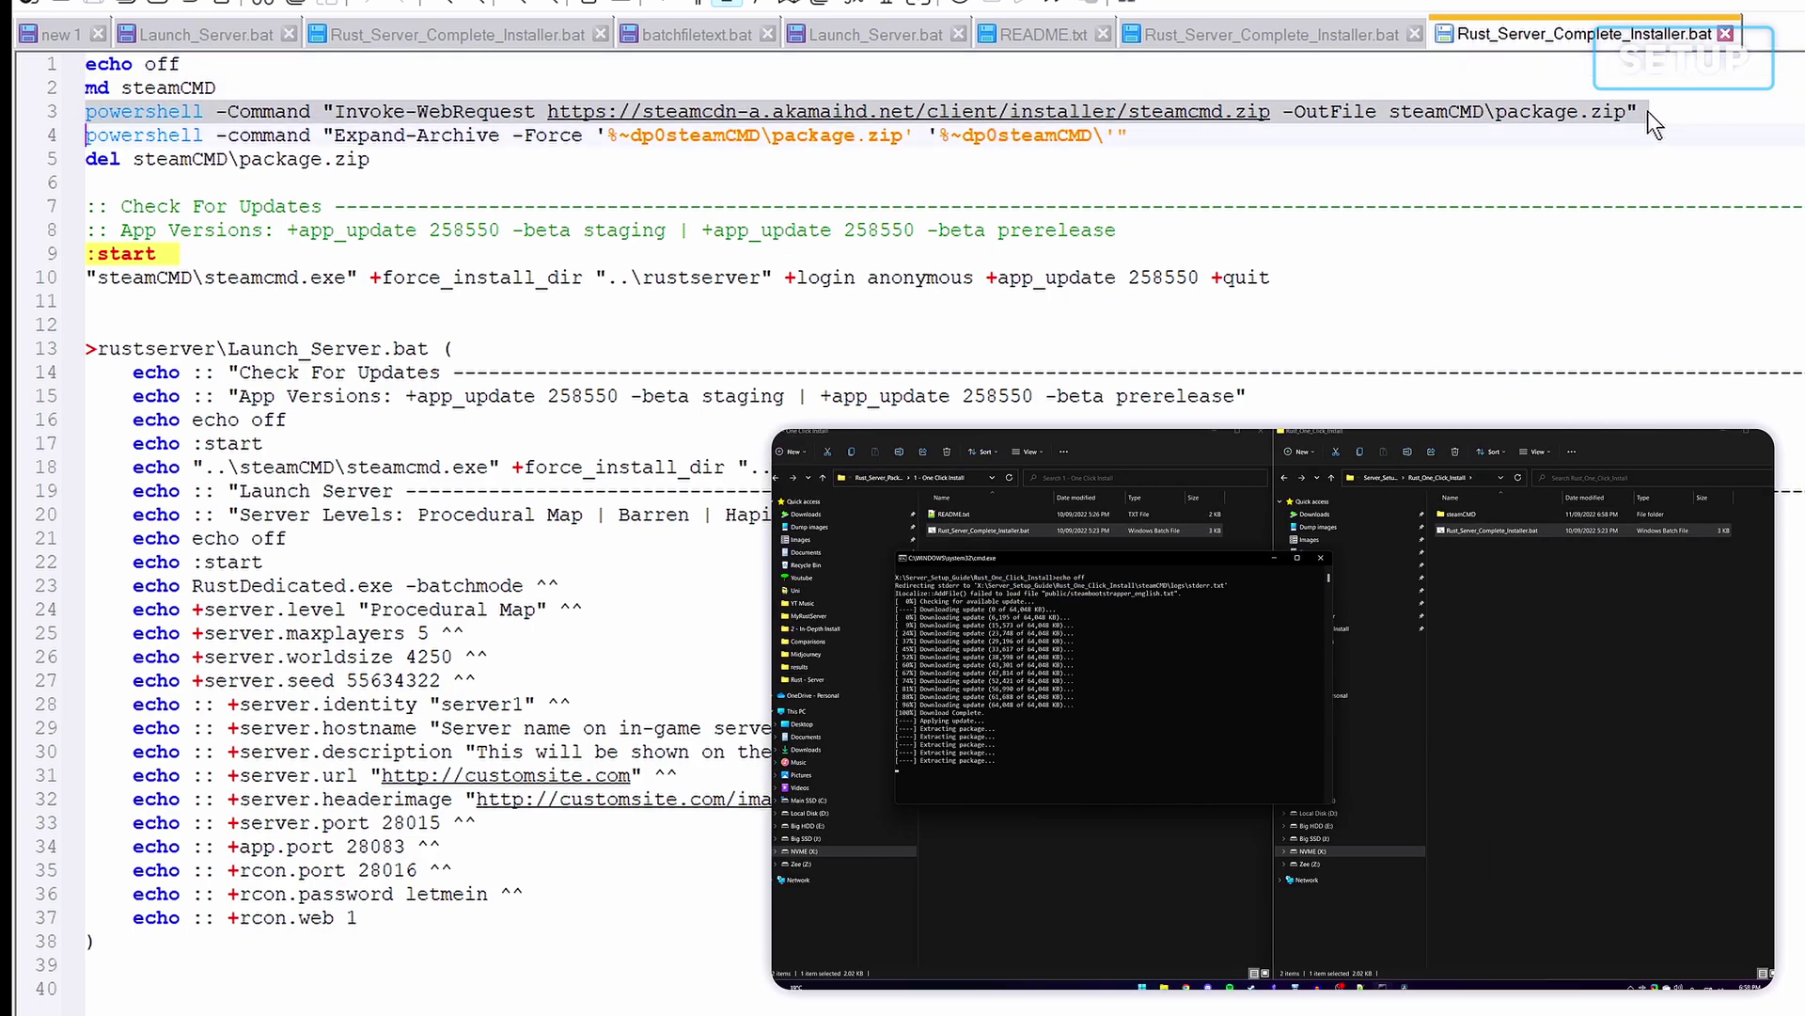
{"action": "left_click_drag", "start_coordinate": [1652, 135], "coordinate": [81, 132]}
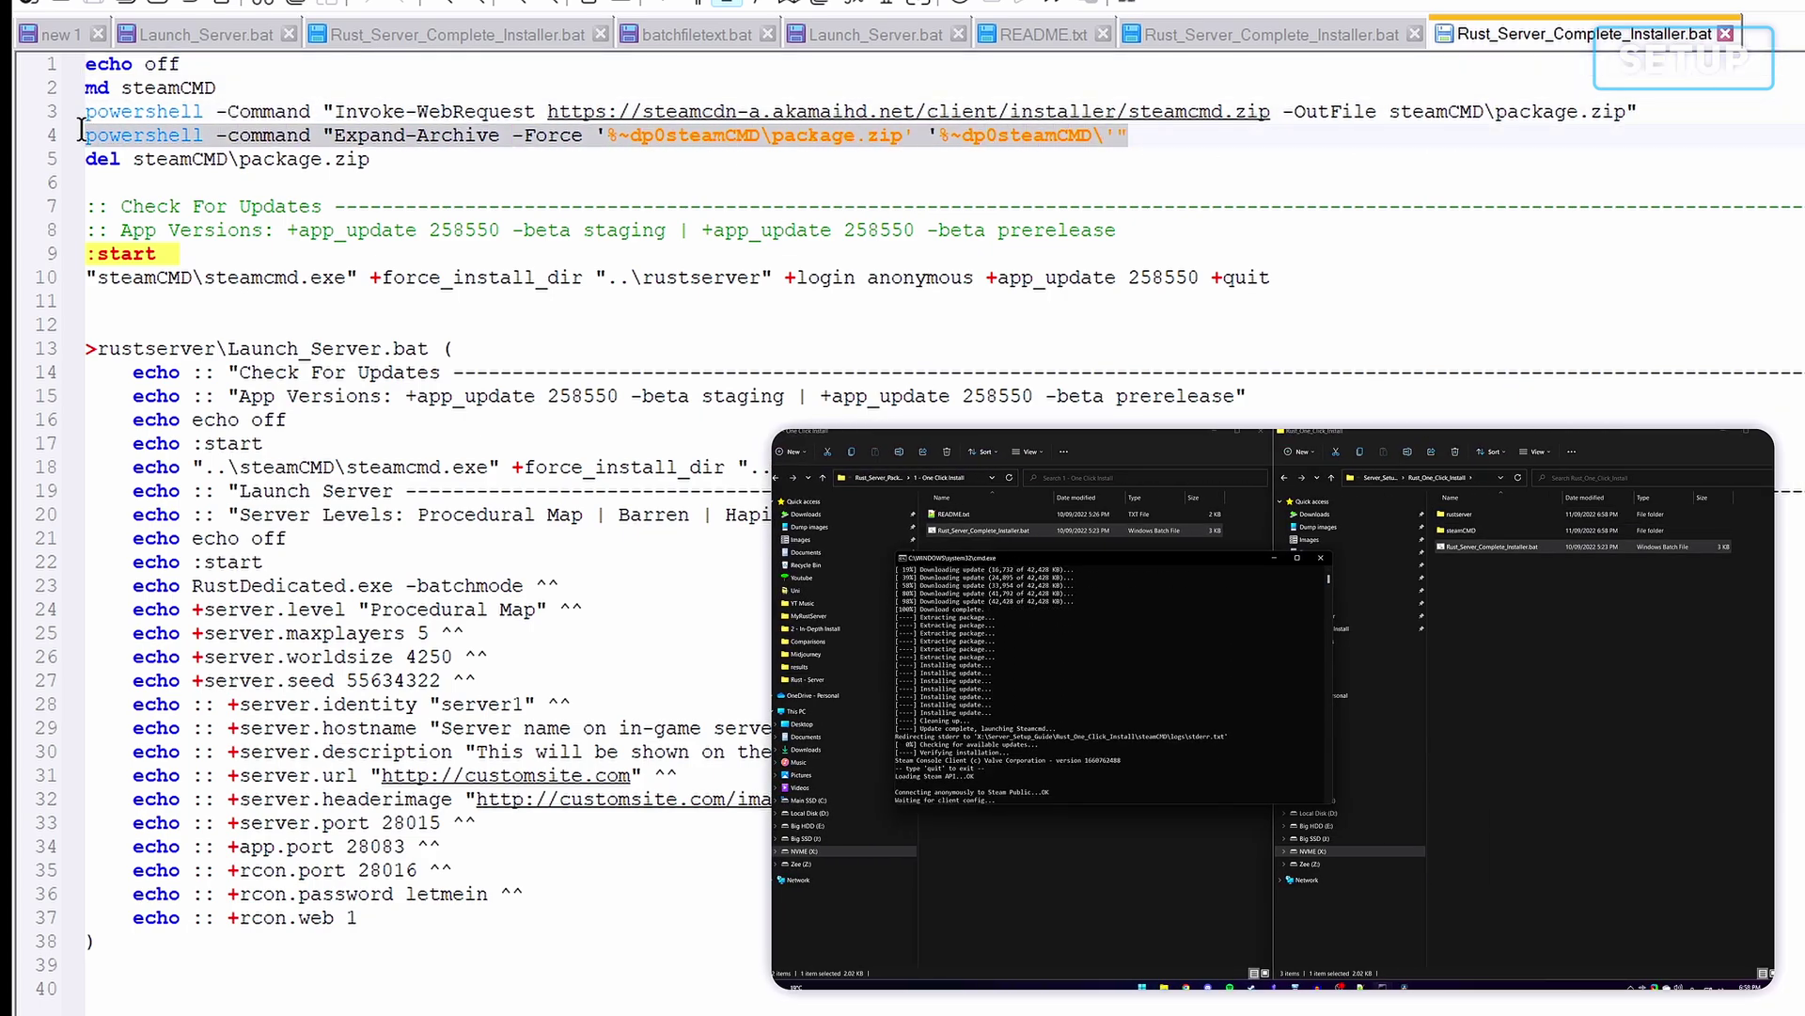
{"action": "left_click", "coordinate": [1162, 133]}
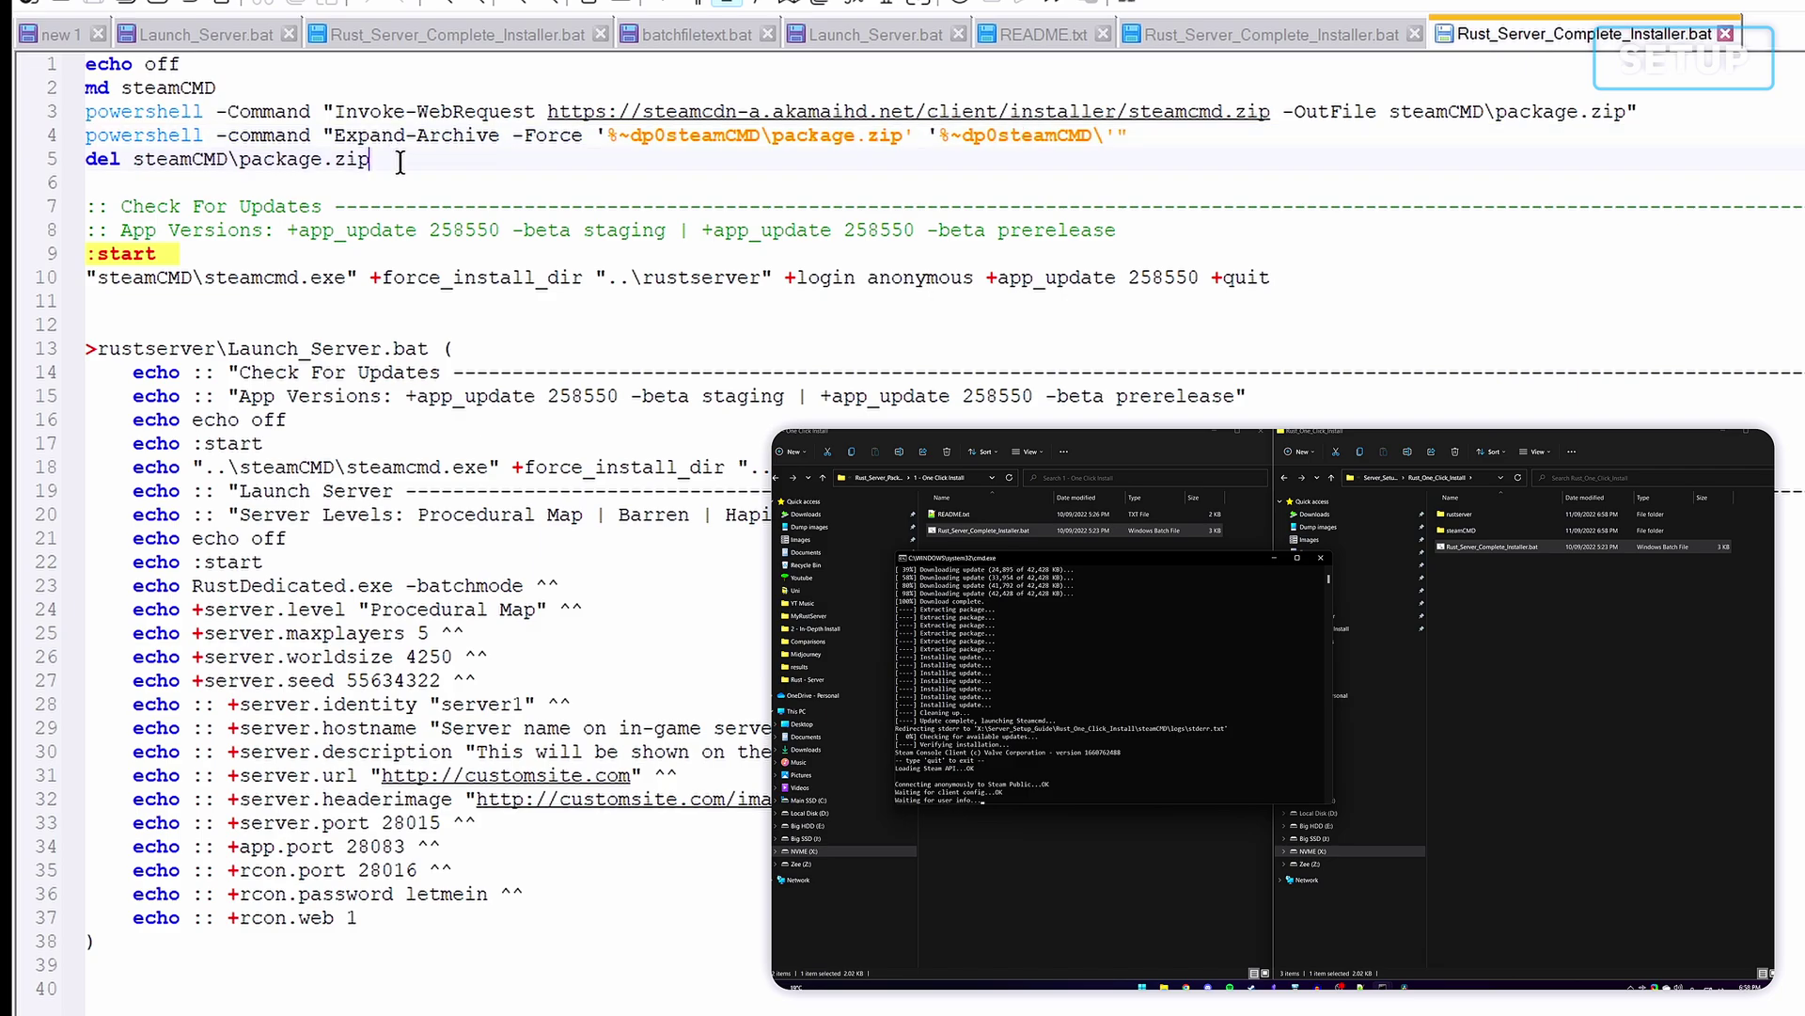
{"action": "left_click", "coordinate": [1247, 278]}
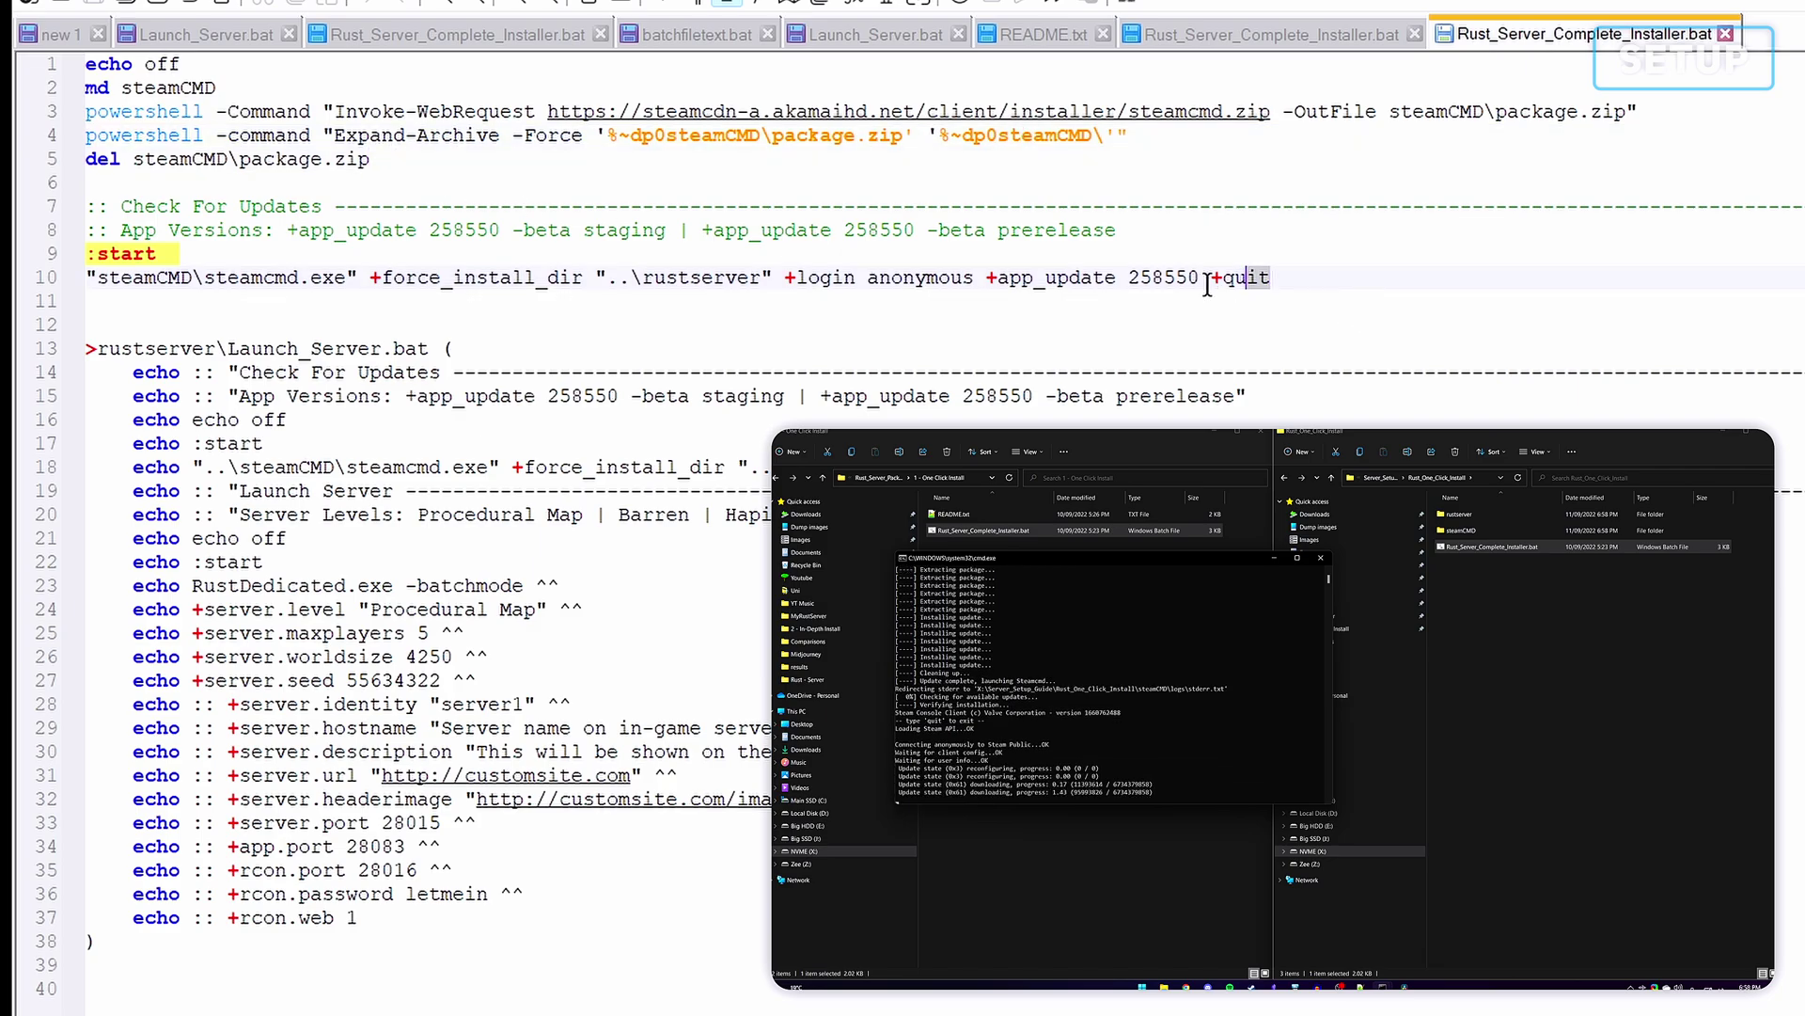
{"action": "left_click_drag", "start_coordinate": [1208, 284], "coordinate": [46, 216]}
{"action": "left_click", "coordinate": [1371, 270]}
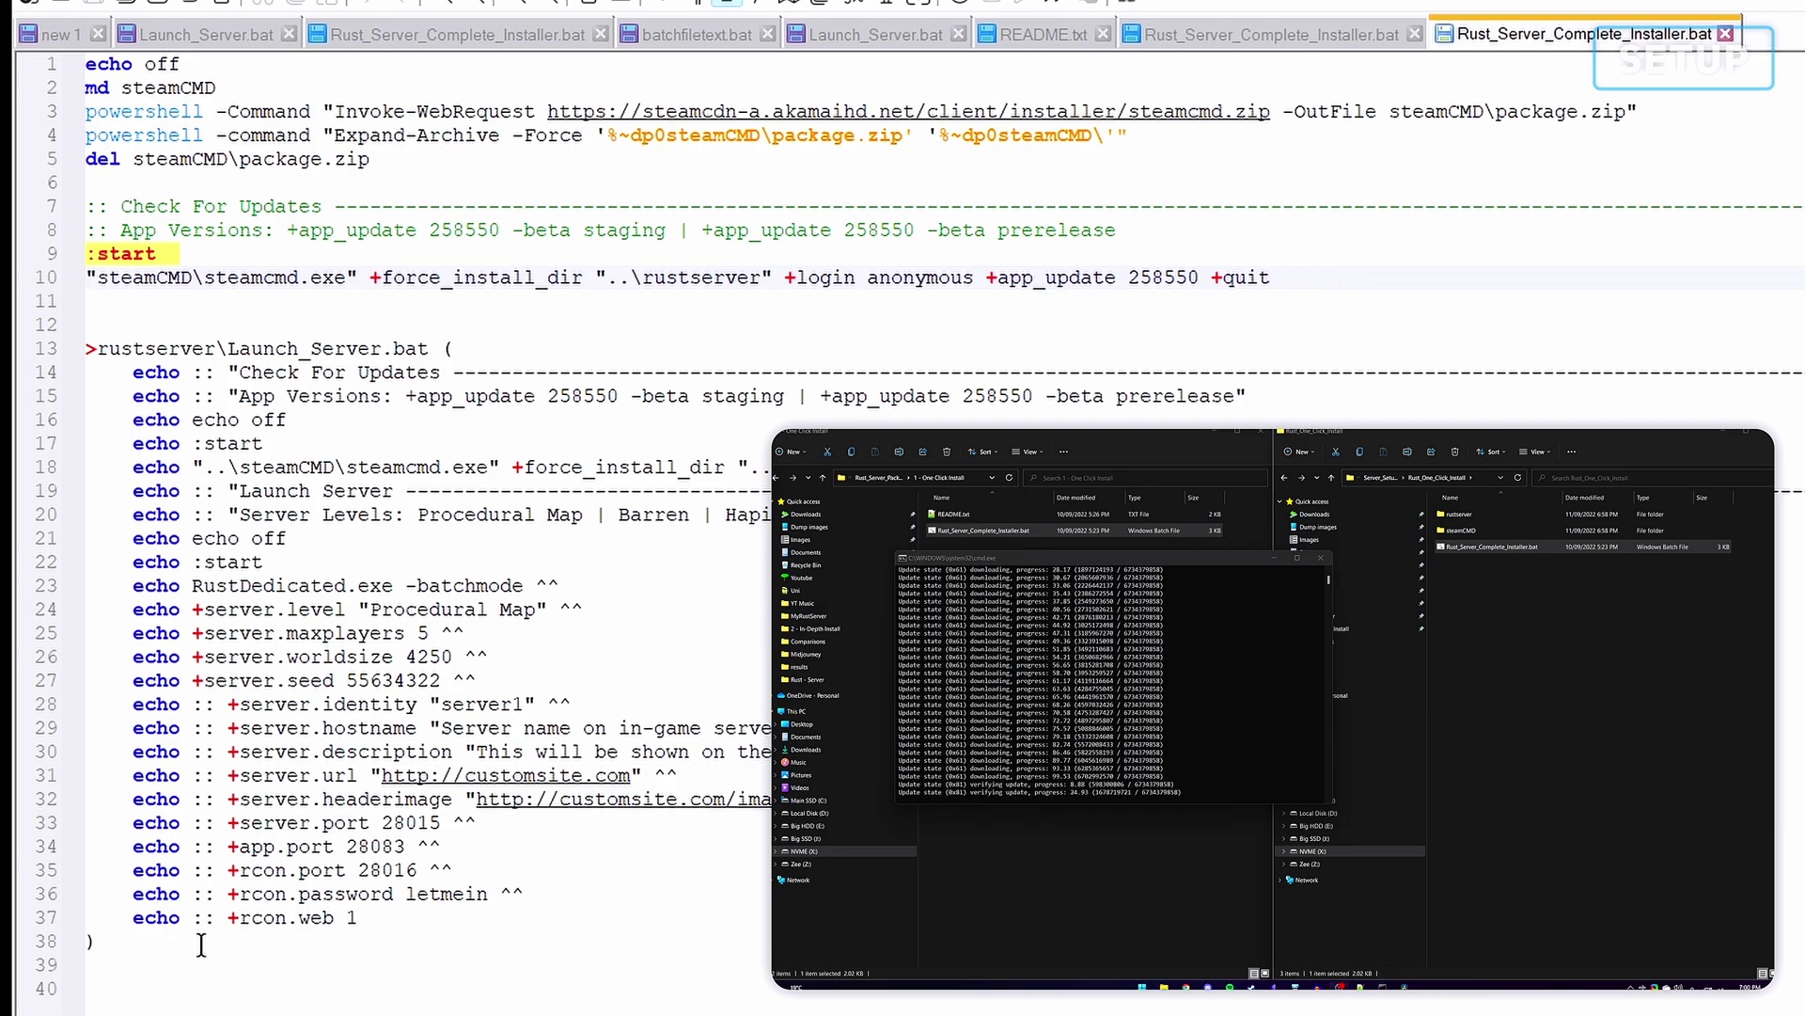
{"action": "left_click_drag", "start_coordinate": [200, 944], "coordinate": [366, 334]}
{"action": "left_click", "coordinate": [533, 680]}
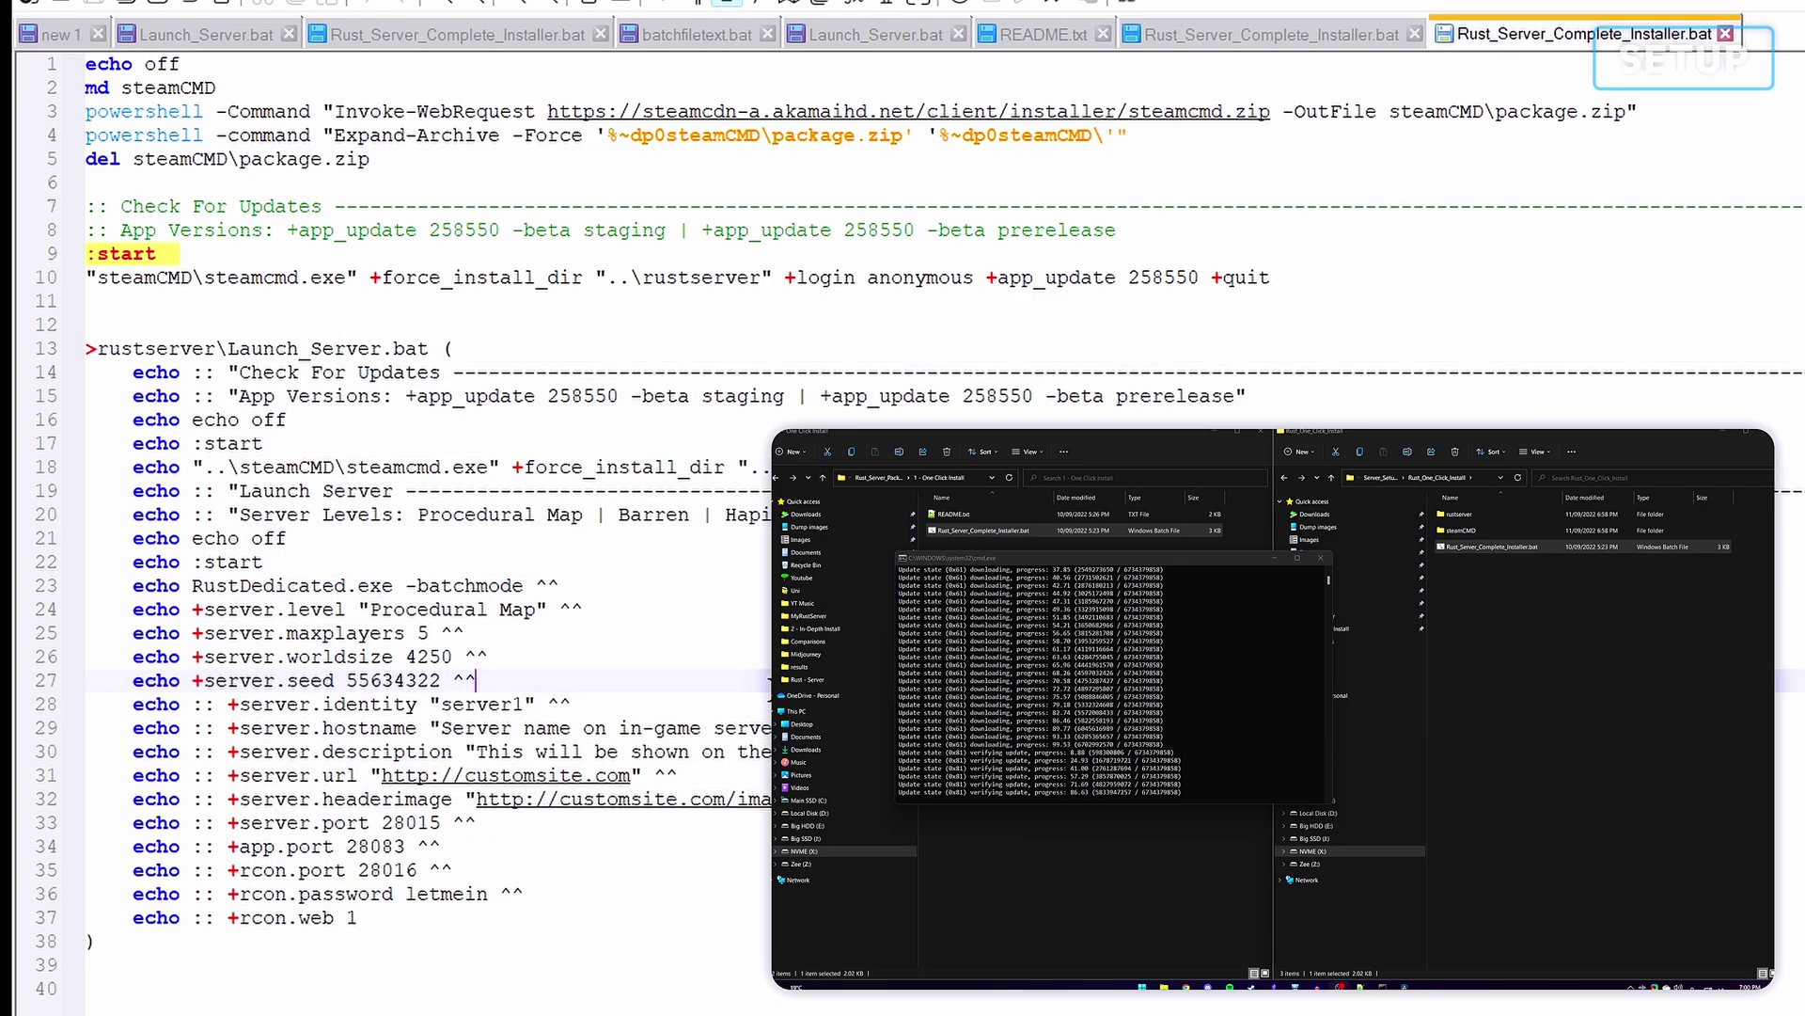
Step: Open Launch_Server.bat from rustserver in Notepad++, then run it to start the server
{"action": "double_click", "coordinate": [1499, 516]}
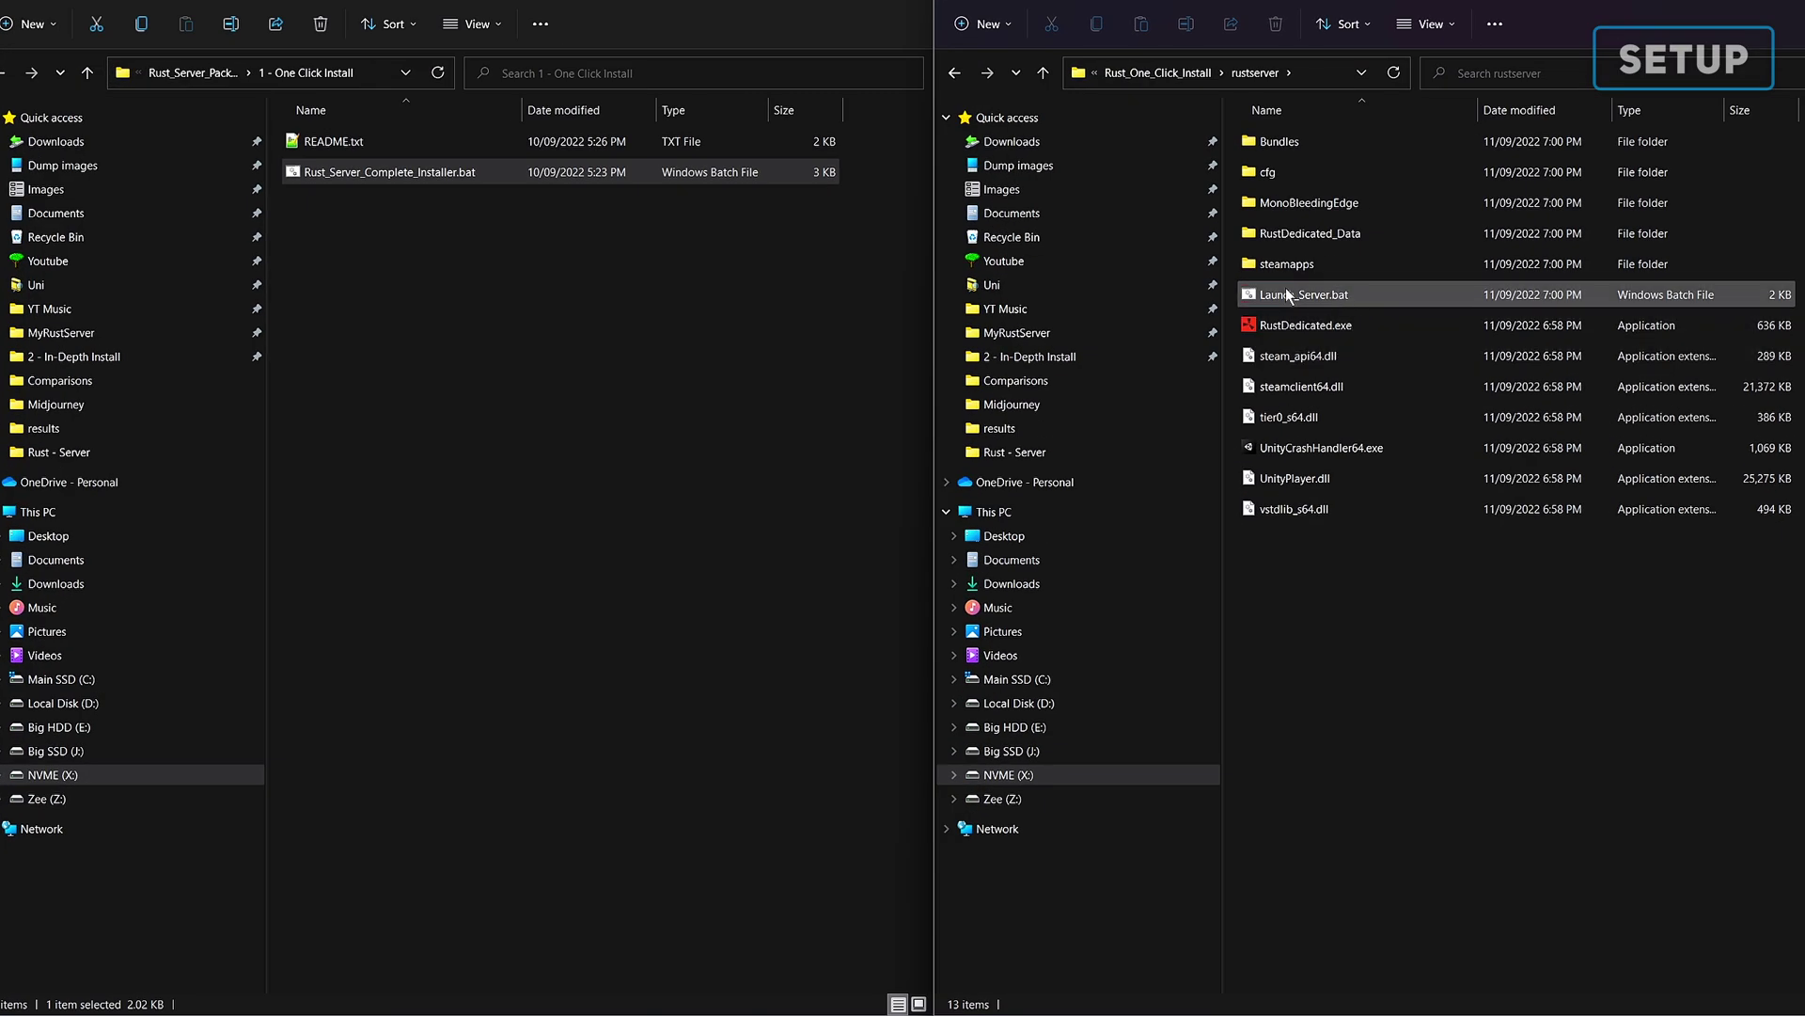
{"action": "right_click", "coordinate": [1288, 296]}
{"action": "left_click", "coordinate": [1380, 555]}
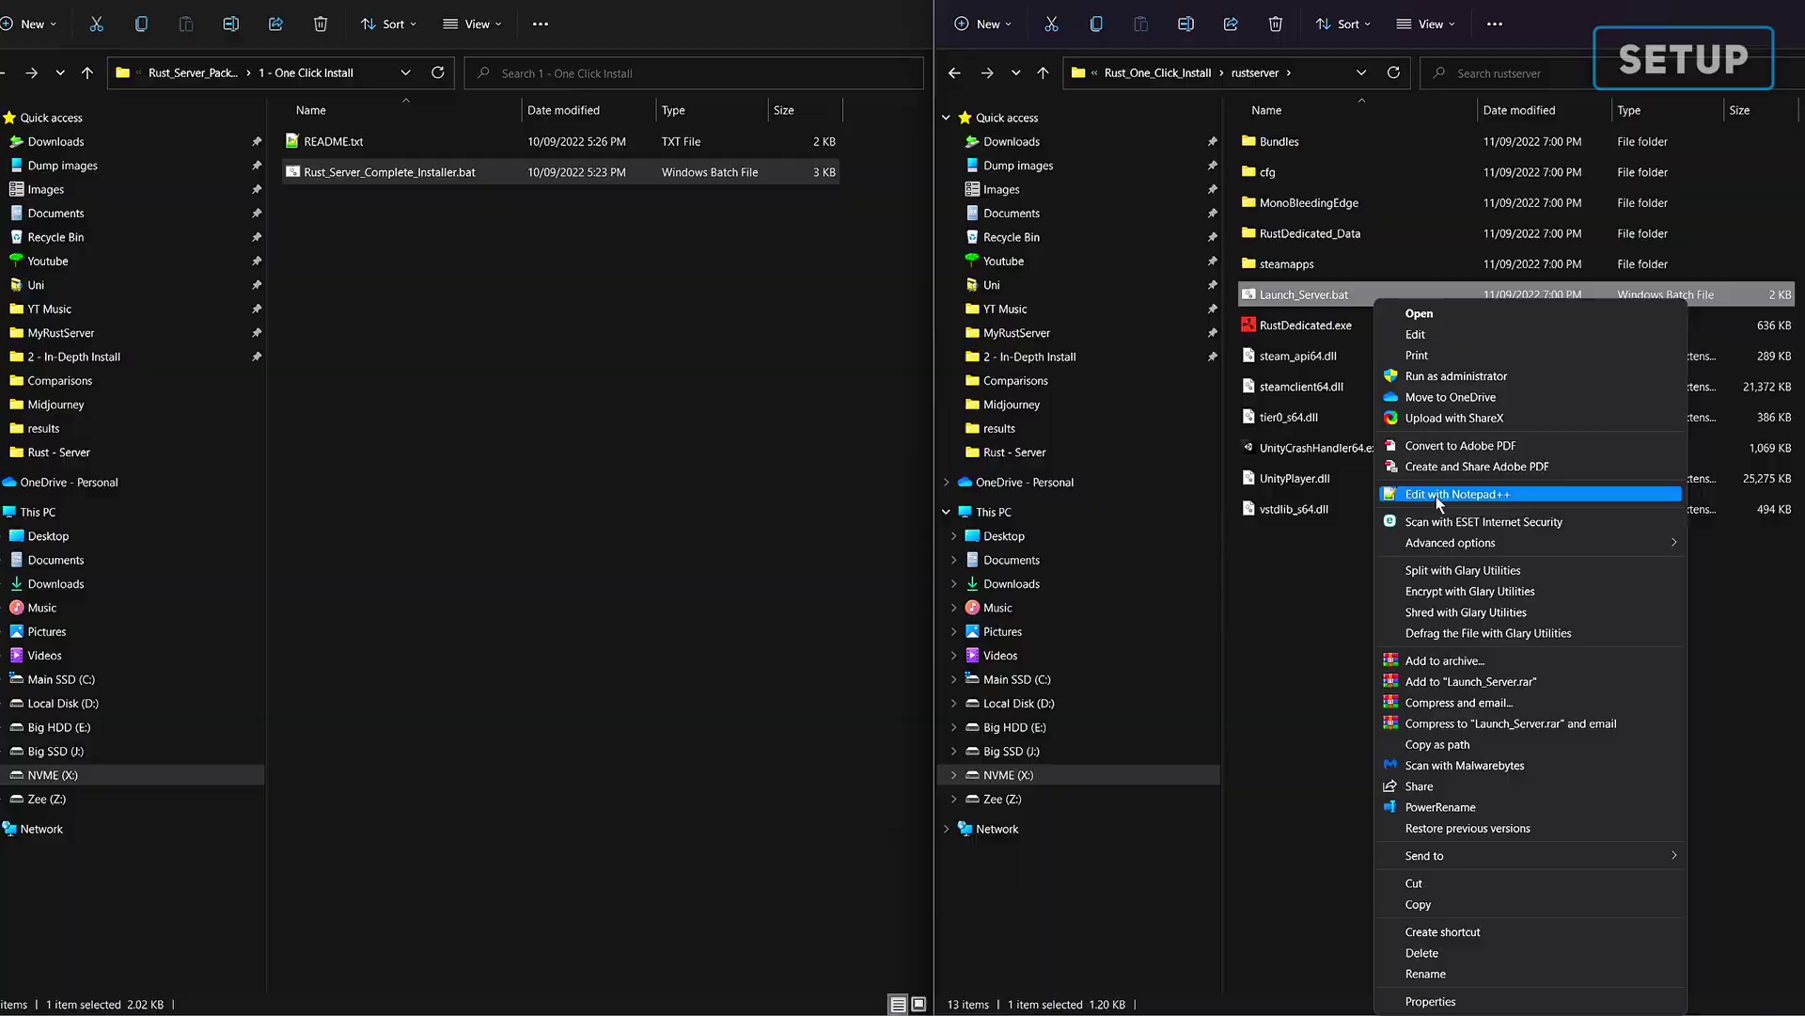
{"action": "left_click", "coordinate": [1436, 494]}
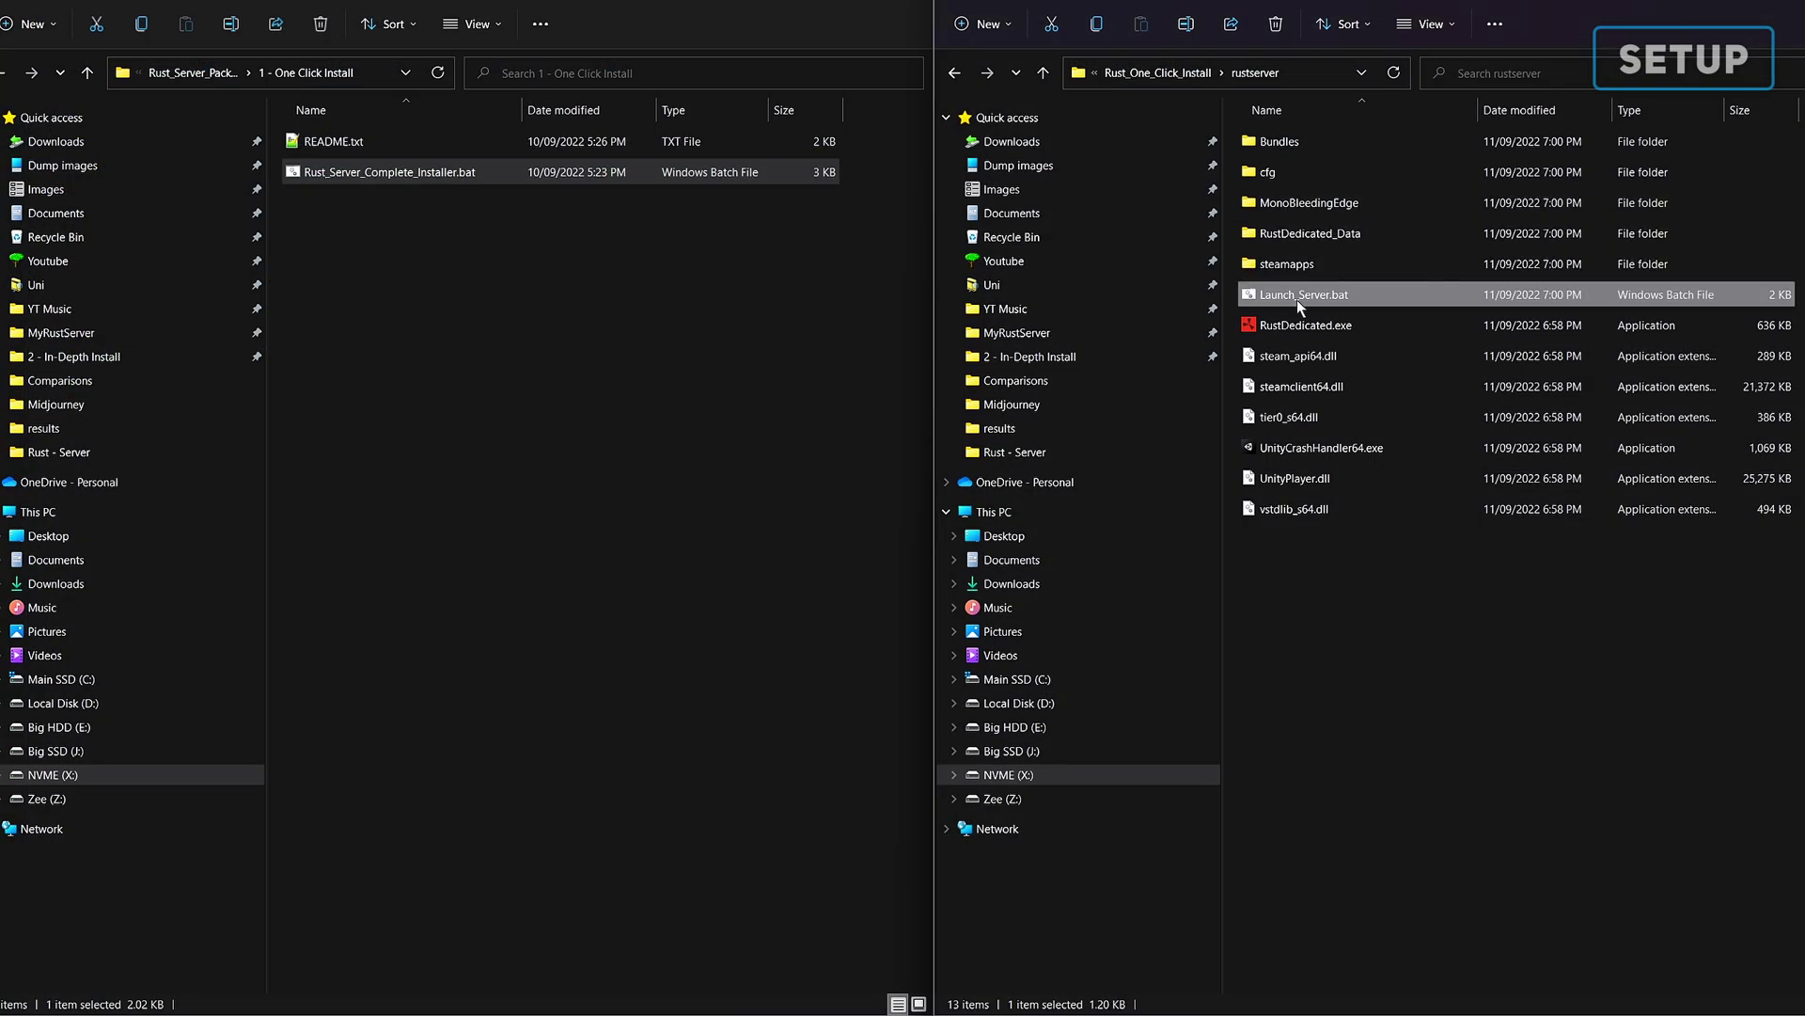
{"action": "double_click", "coordinate": [1297, 295]}
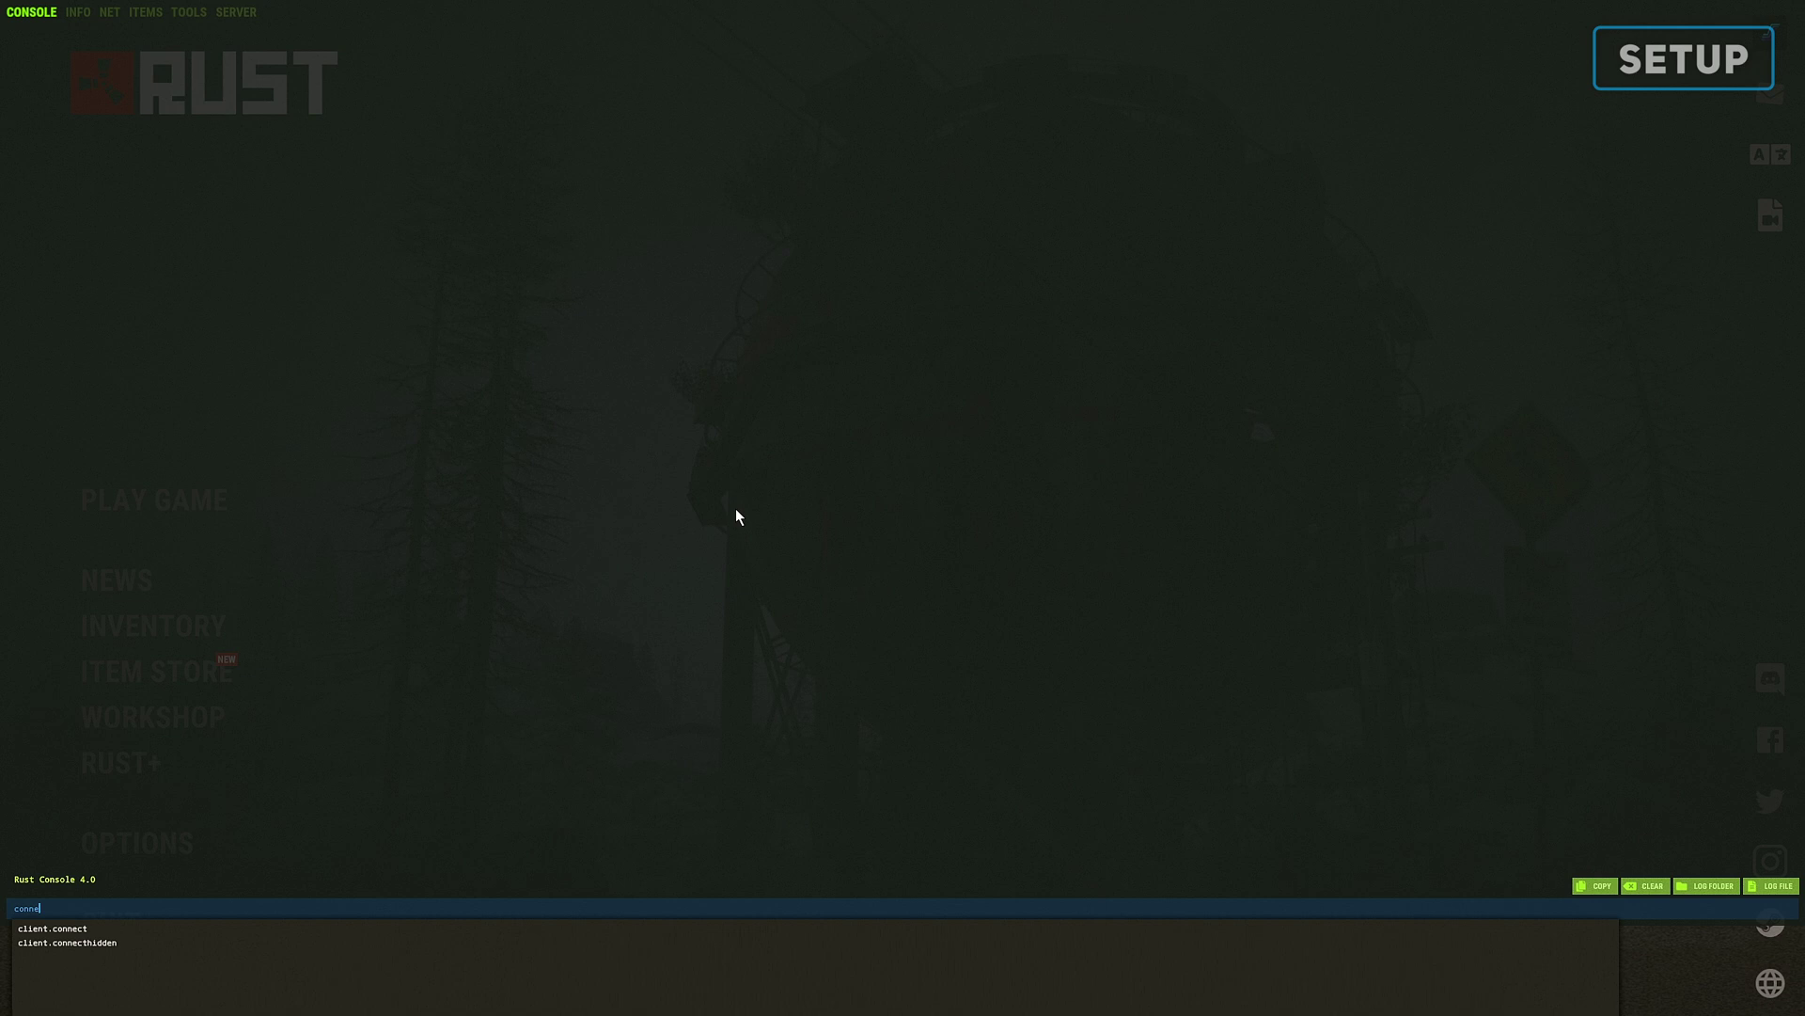
Step: Enter connect localhost:28015 in the Rust console to join the local server
{"action": "type", "text": "connect lo"}
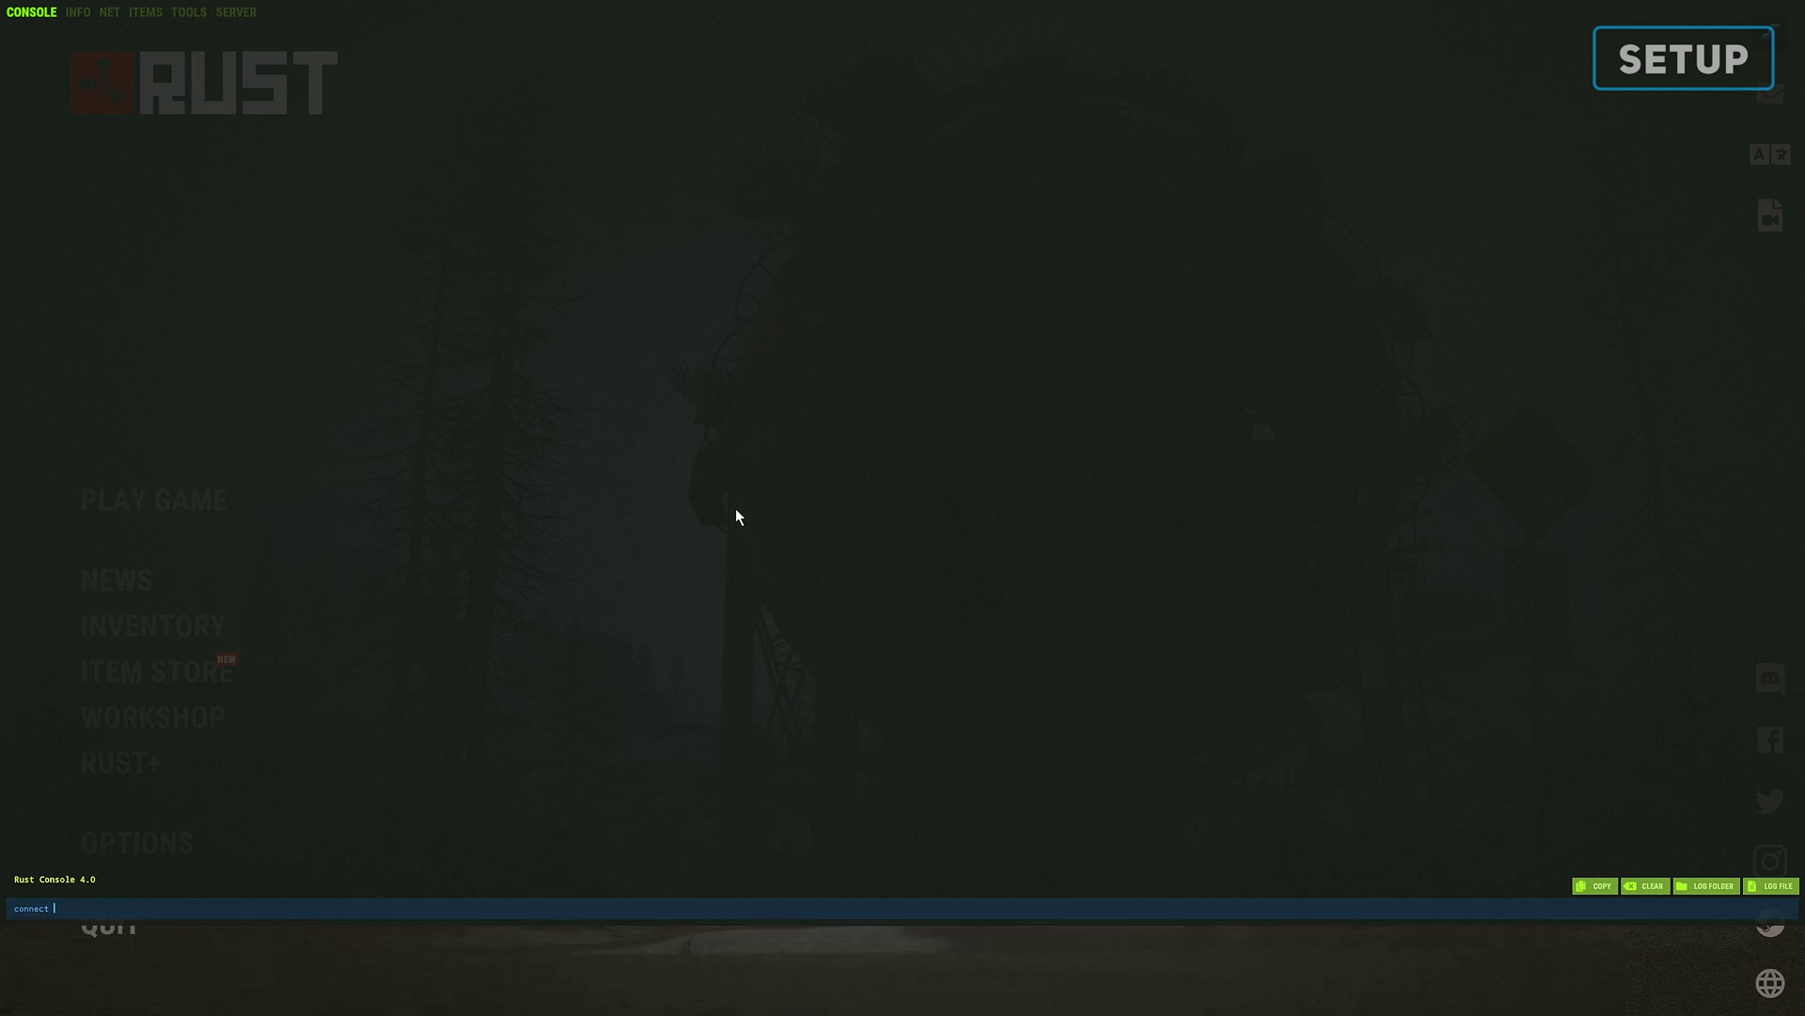
{"action": "type", "text": "calhost:28"}
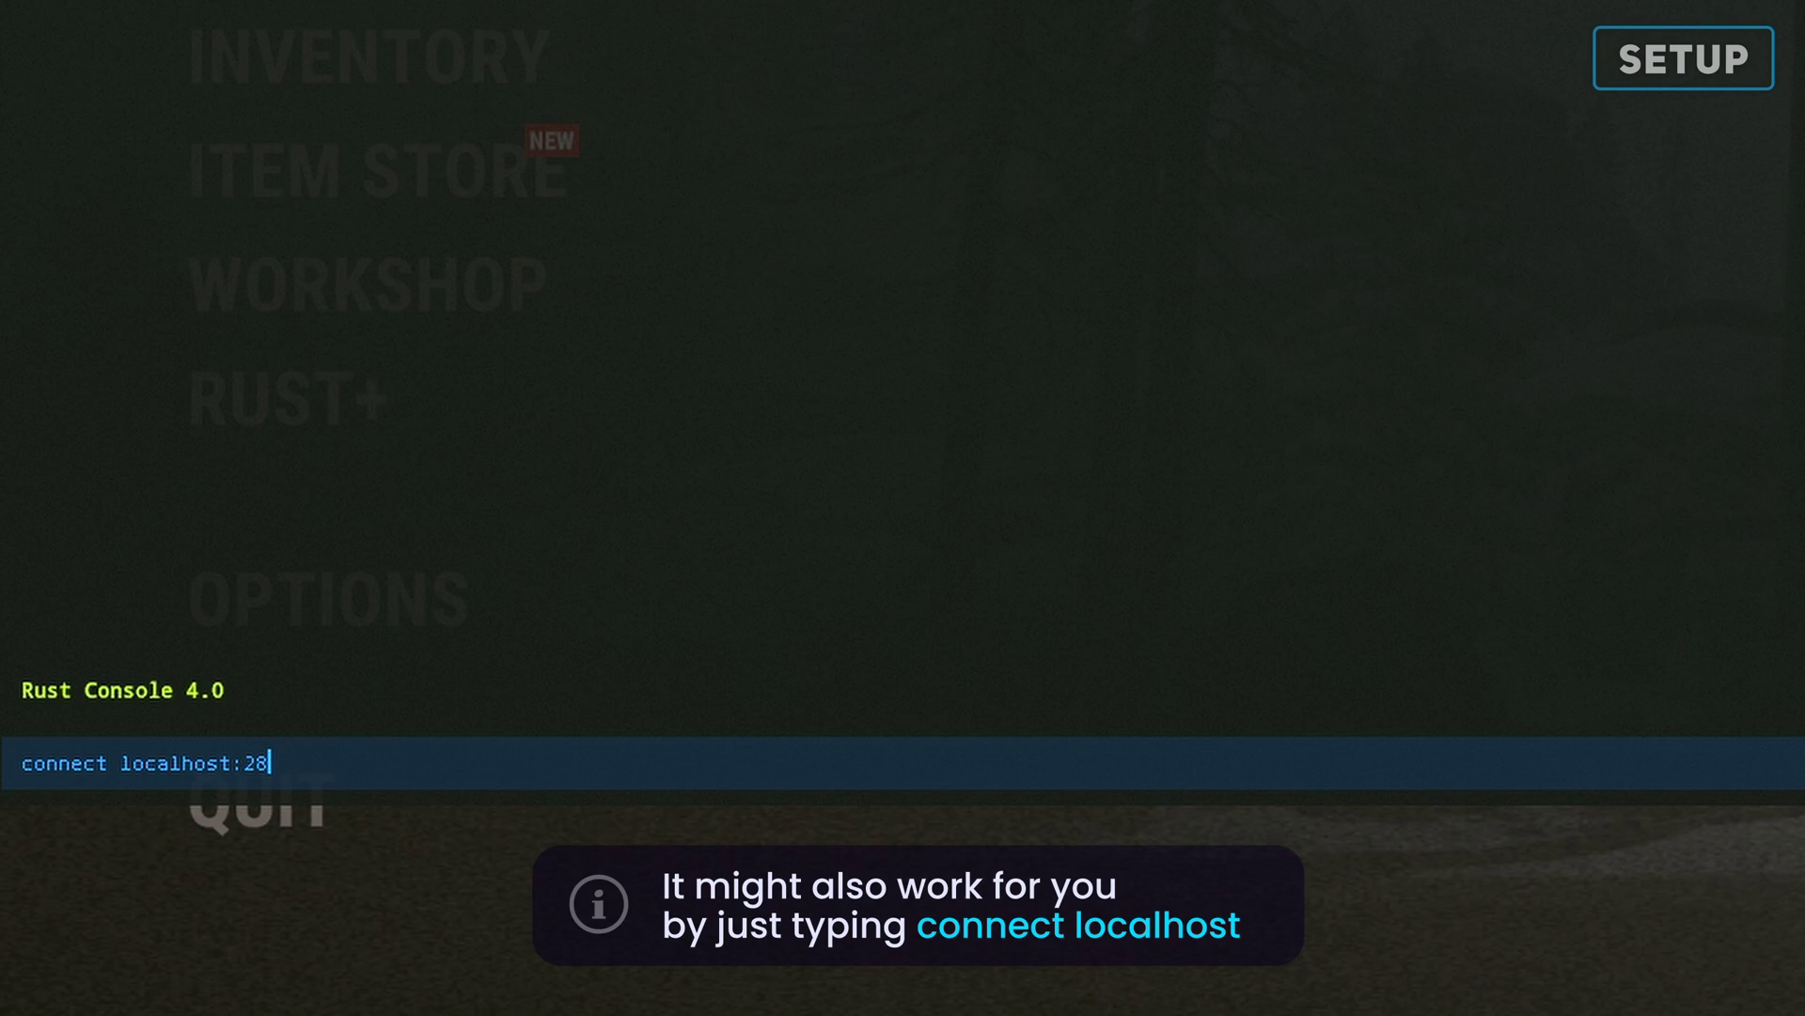
{"action": "type", "text": "015"}
{"action": "key", "text": "Return"}
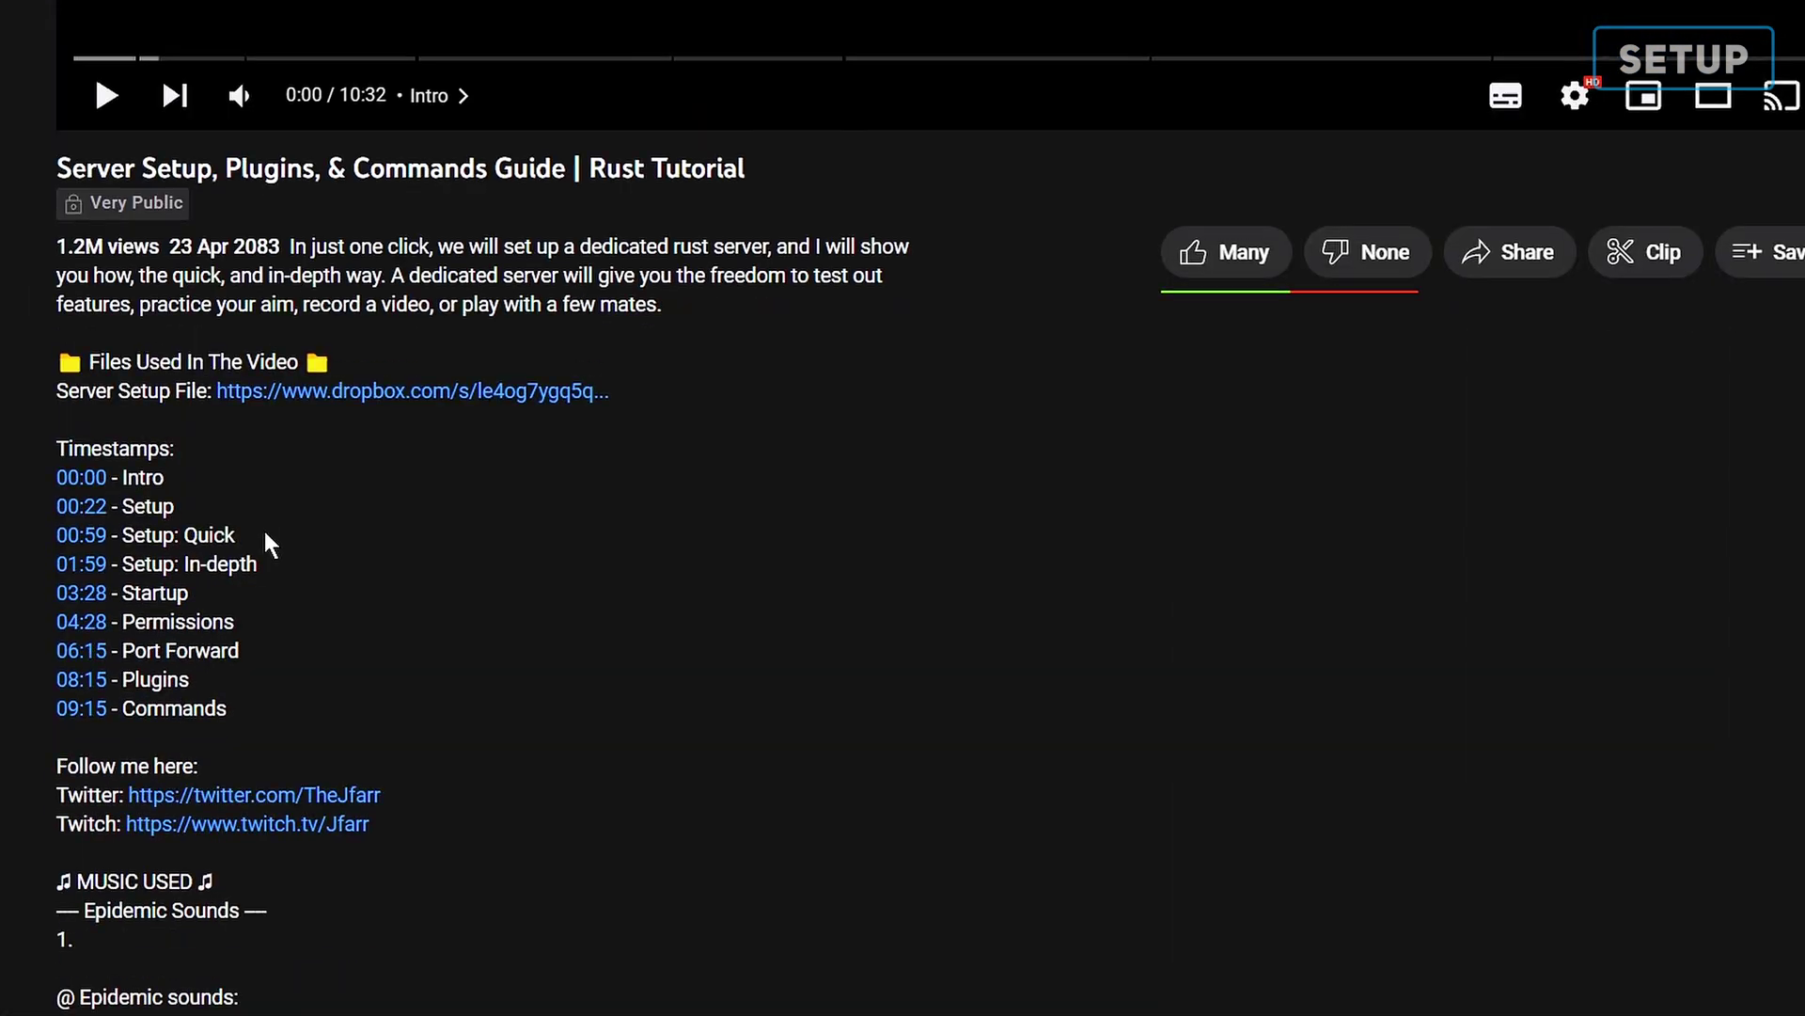
{"action": "scroll", "coordinate": [262, 527], "scroll_direction": "down", "scroll_amount": 1}
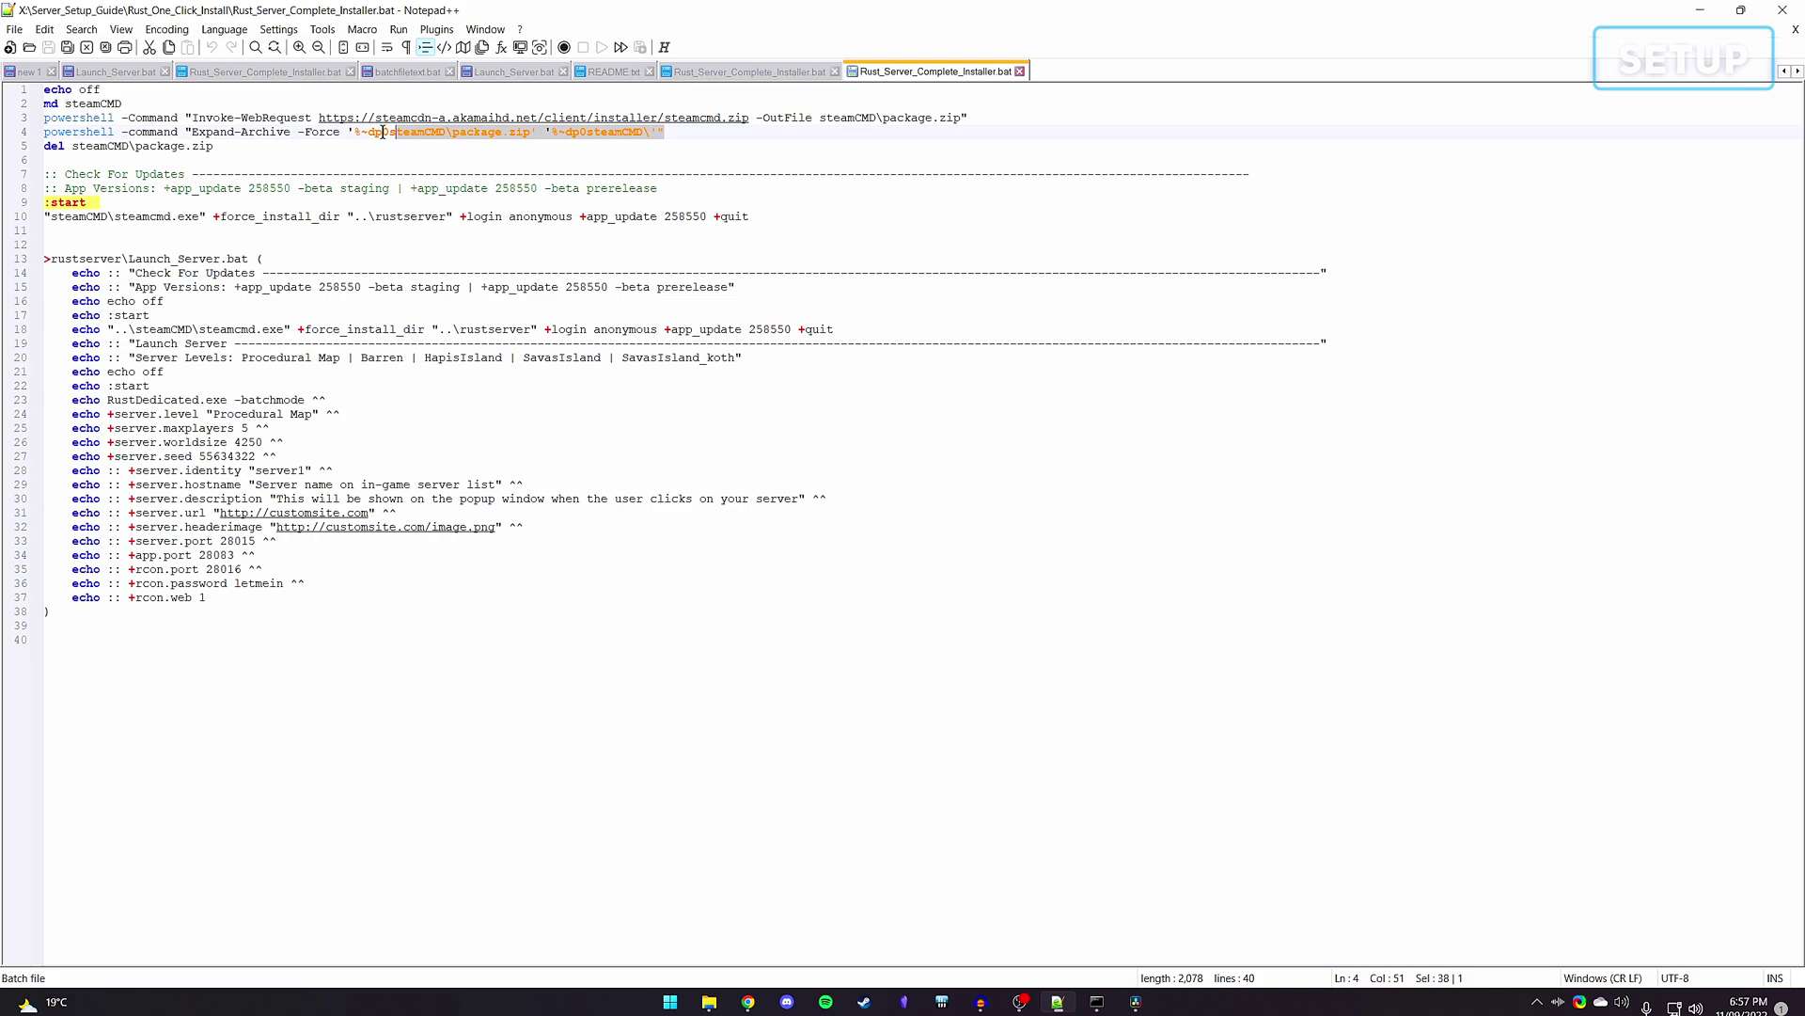
{"action": "left_click", "coordinate": [683, 129]}
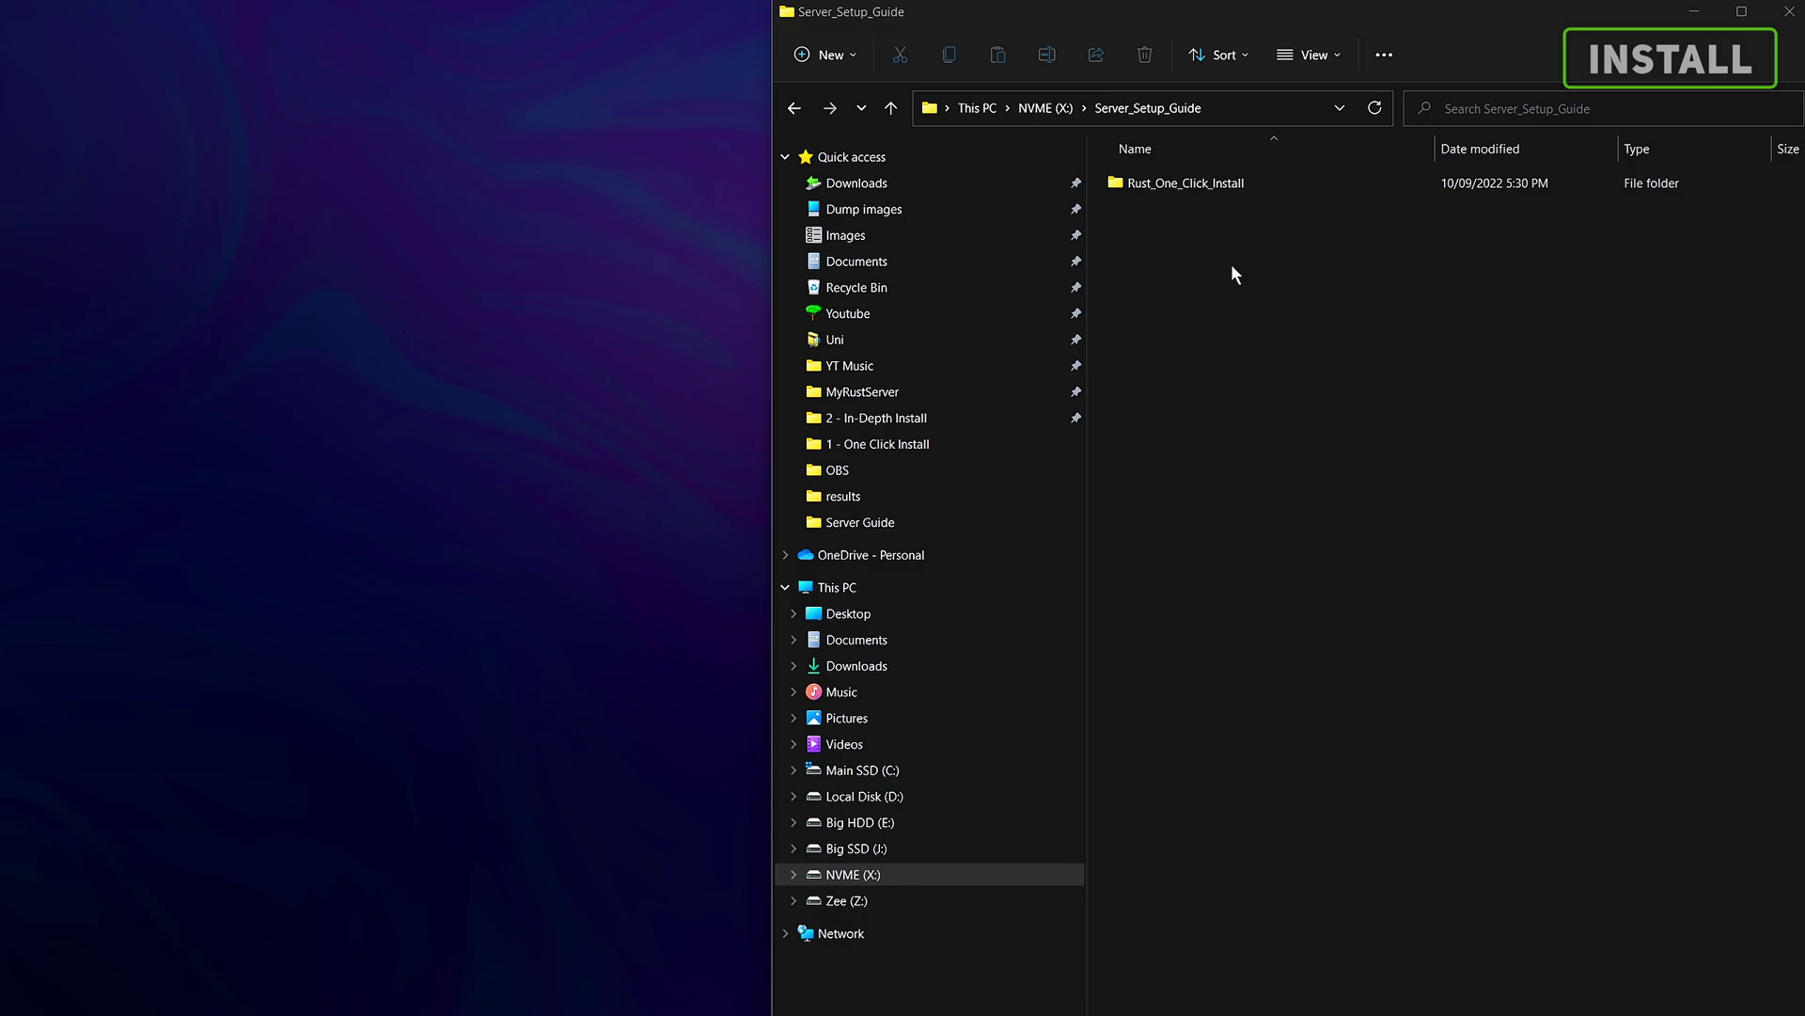
Step: Create a new folder named Rust_Indepth_Install inside Server_Setup_Guide
{"action": "right_click", "coordinate": [1149, 282]}
{"action": "mouse_move", "coordinate": [1266, 449]}
{"action": "left_click", "coordinate": [1480, 449]}
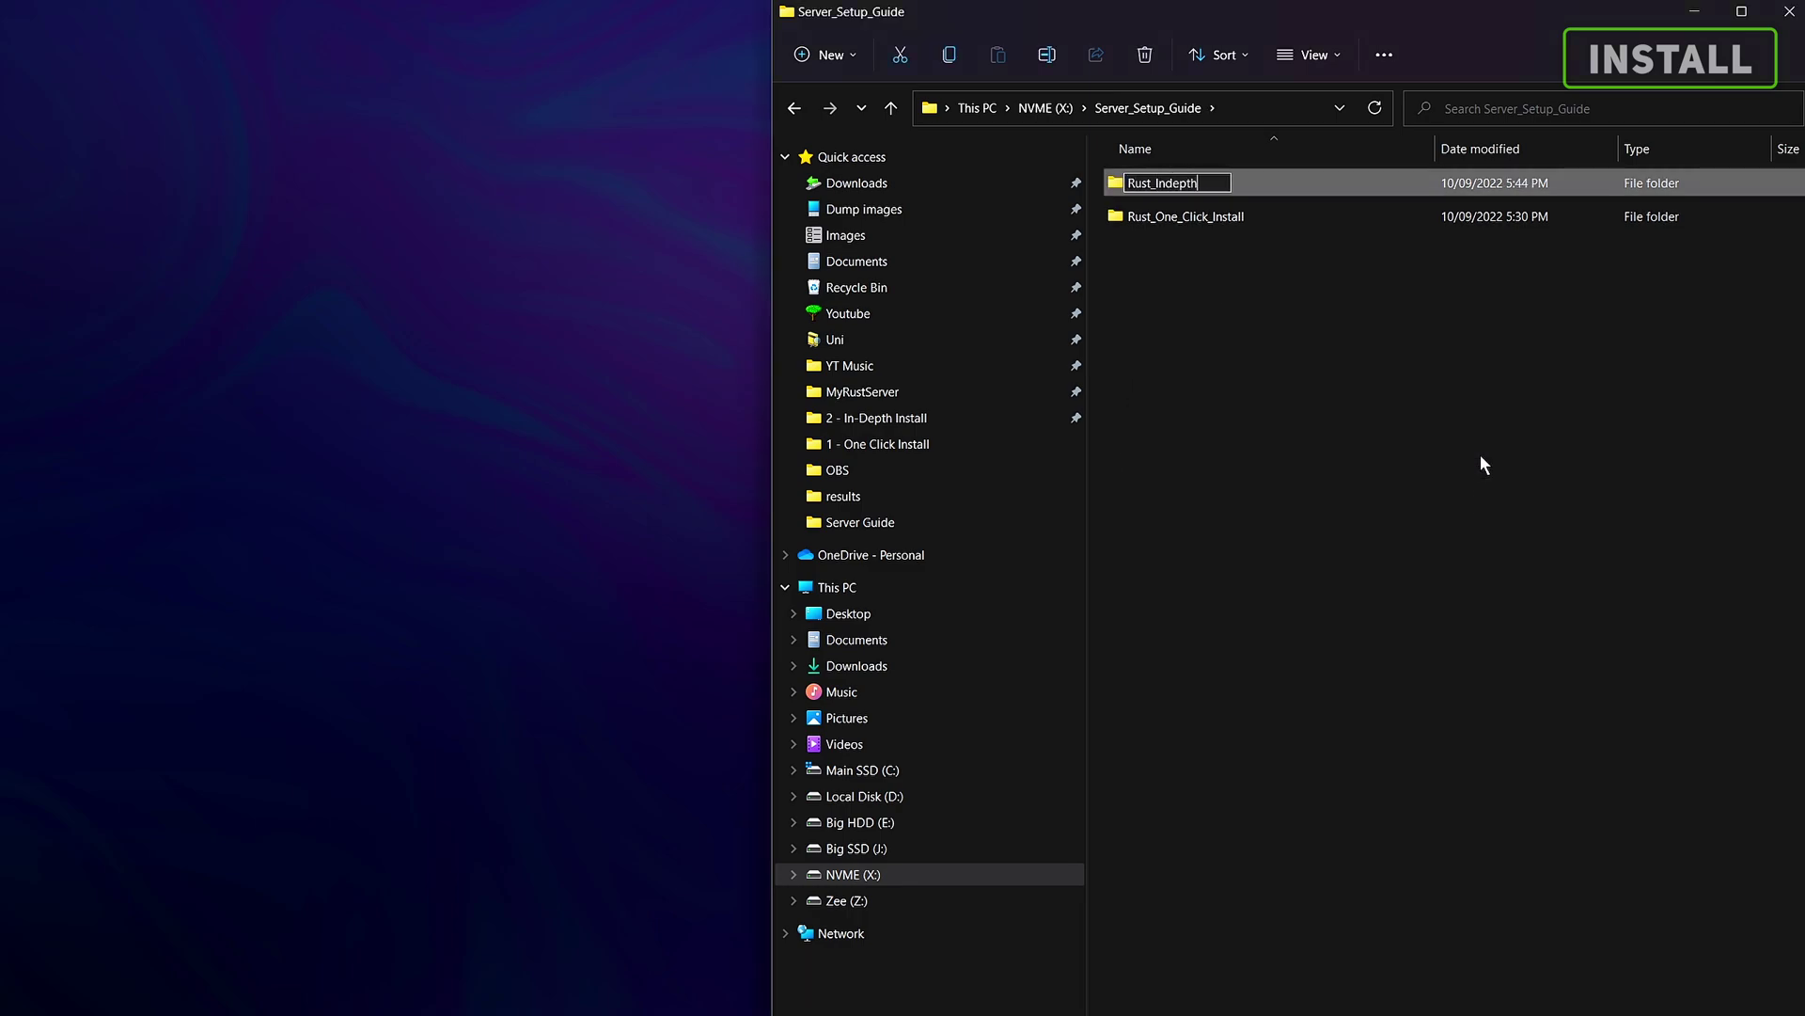
{"action": "key", "text": "Escape"}
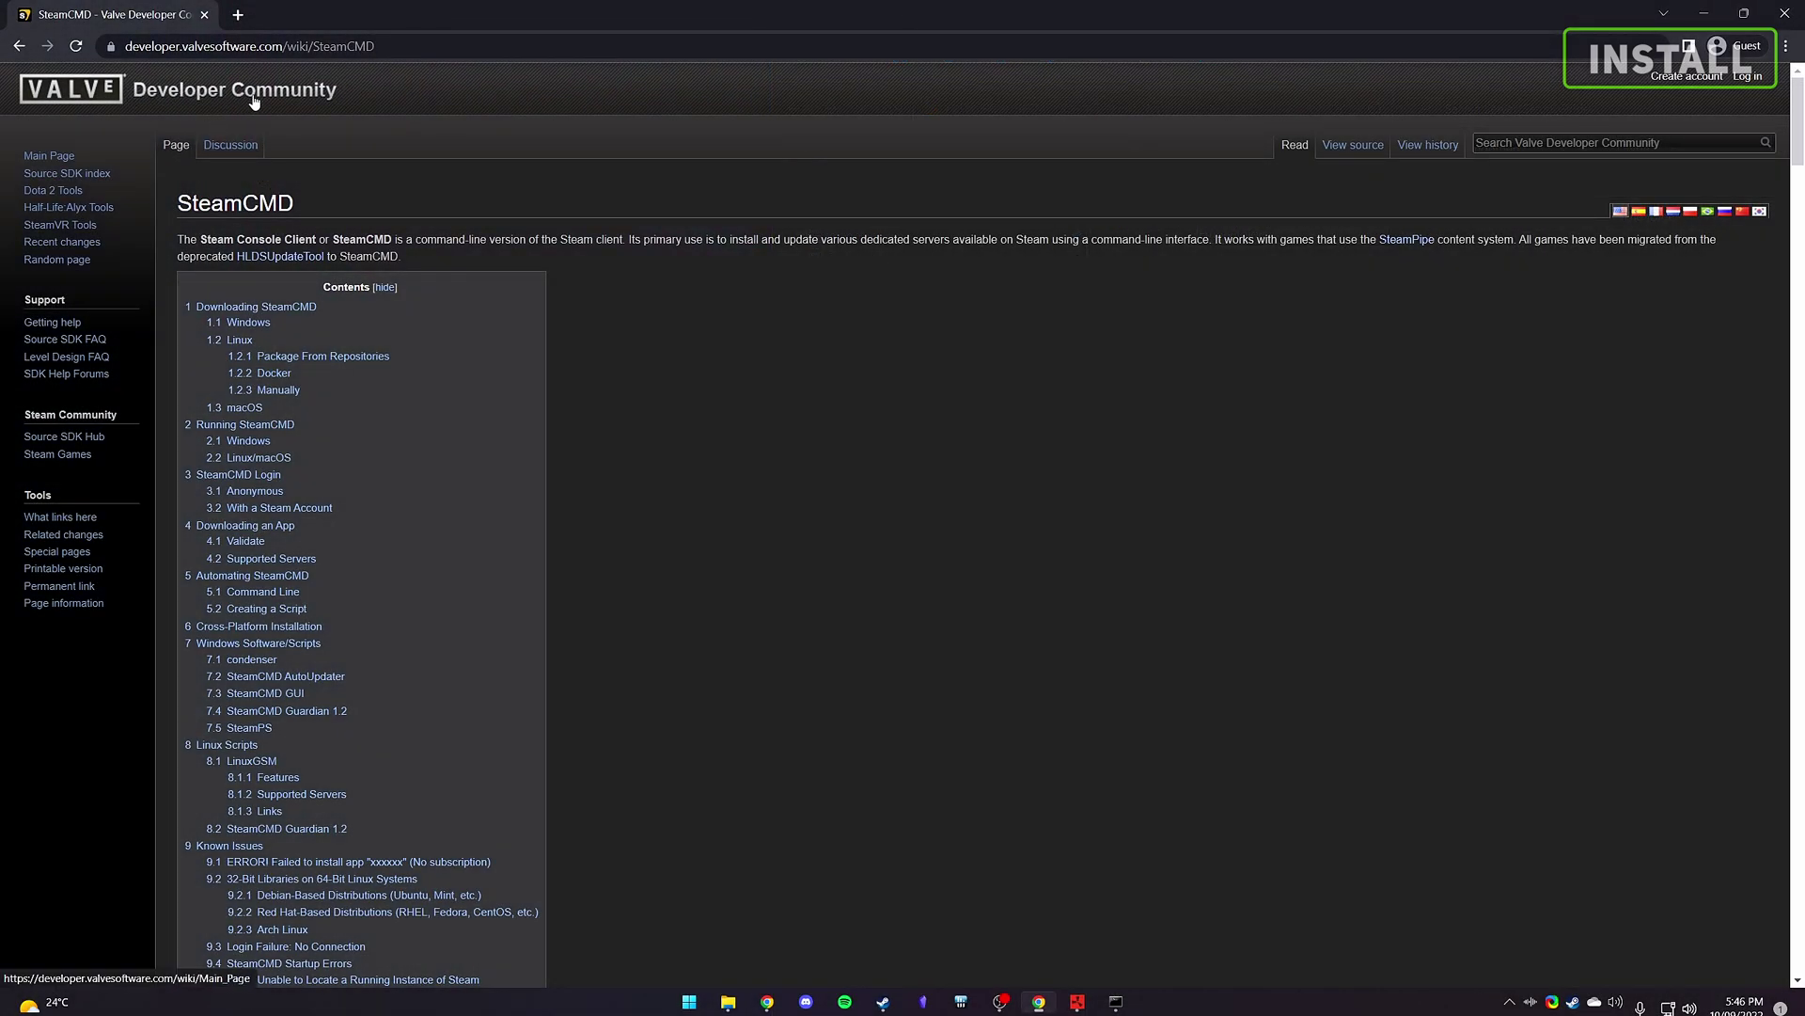
Step: Download steamcmd.zip for Windows from the SteamCMD wiki and move it into Rust_Indepth_Install
{"action": "scroll", "coordinate": [630, 442], "scroll_direction": "down", "scroll_amount": 6}
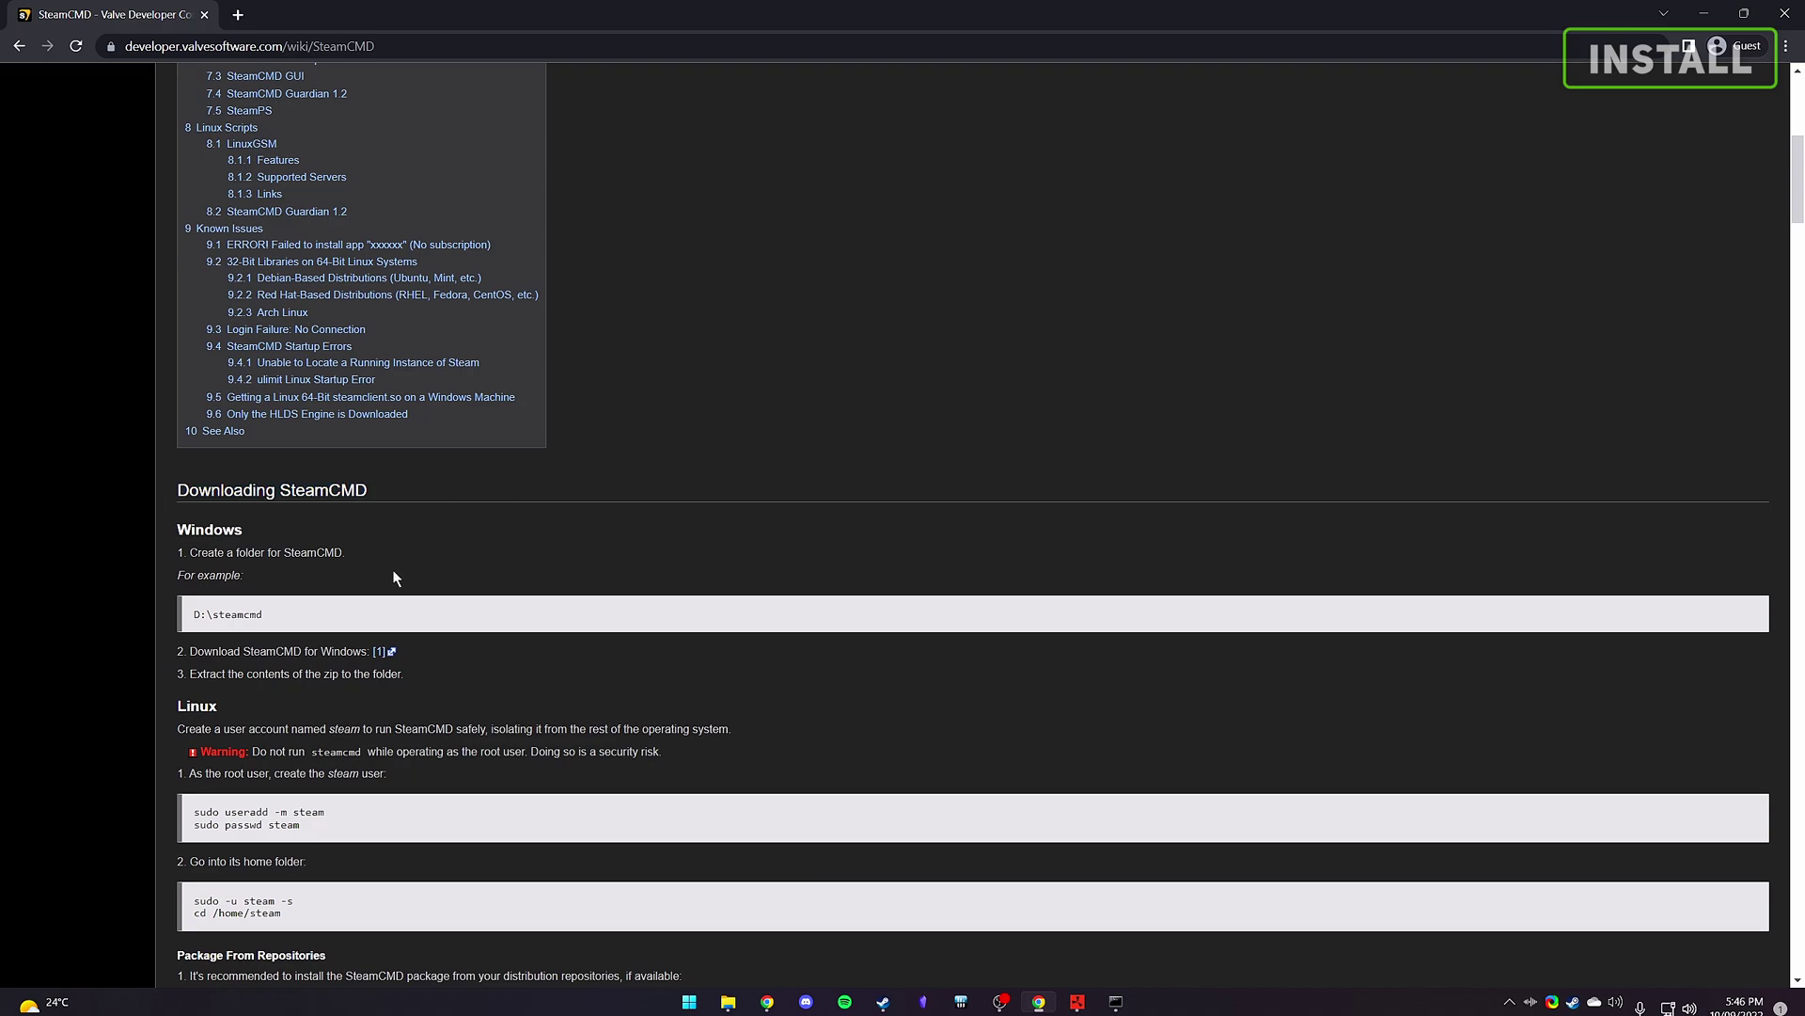
{"action": "left_click", "coordinate": [383, 651]}
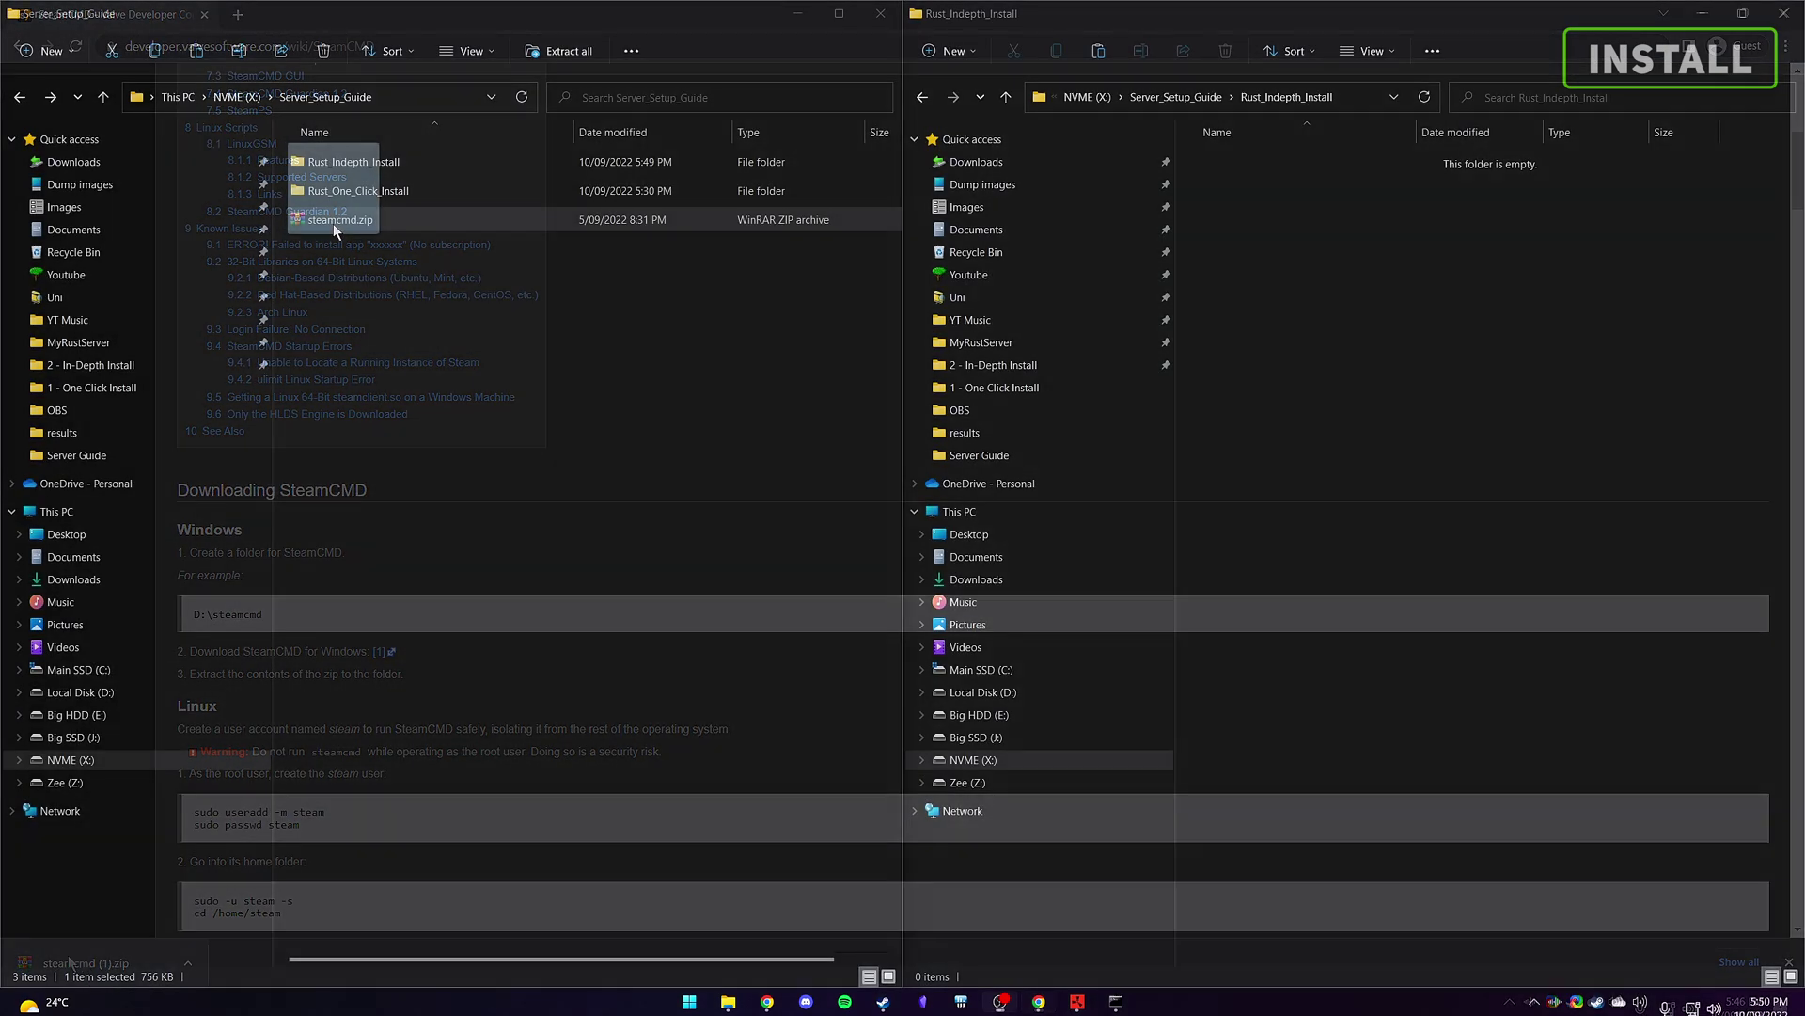
{"action": "left_click_drag", "start_coordinate": [333, 223], "coordinate": [1354, 243]}
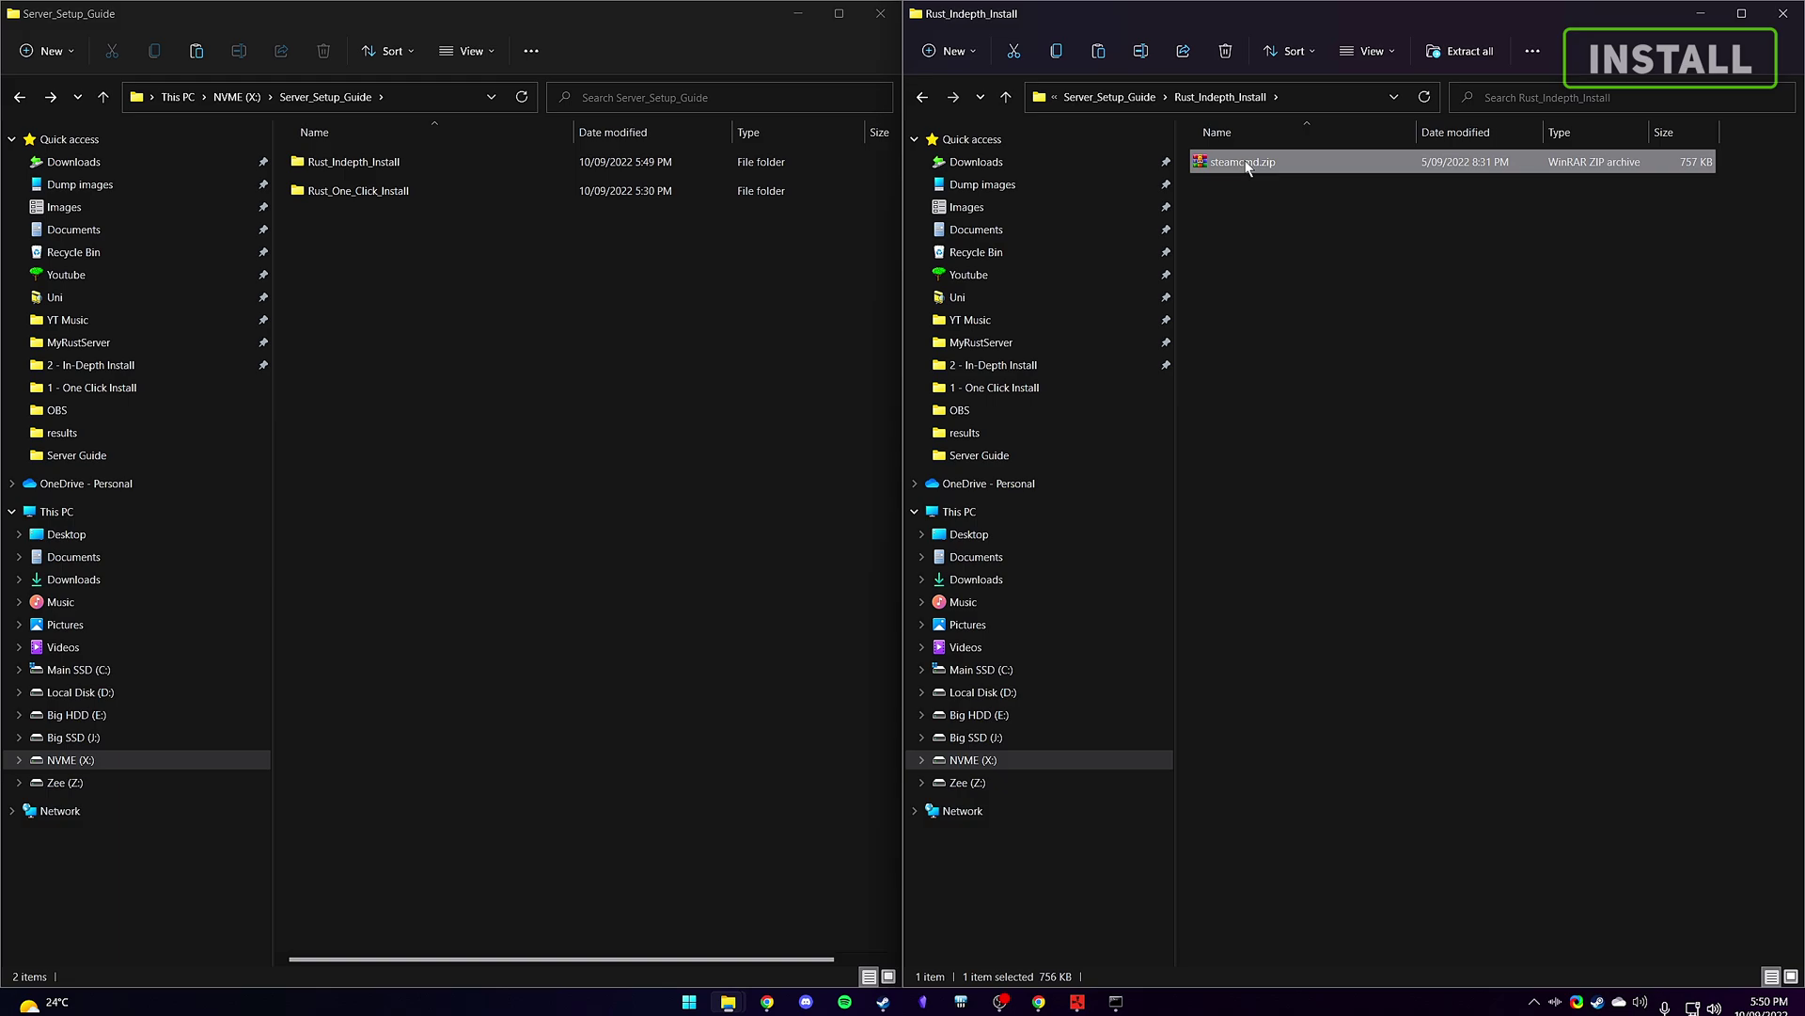
{"action": "right_click", "coordinate": [1247, 167]}
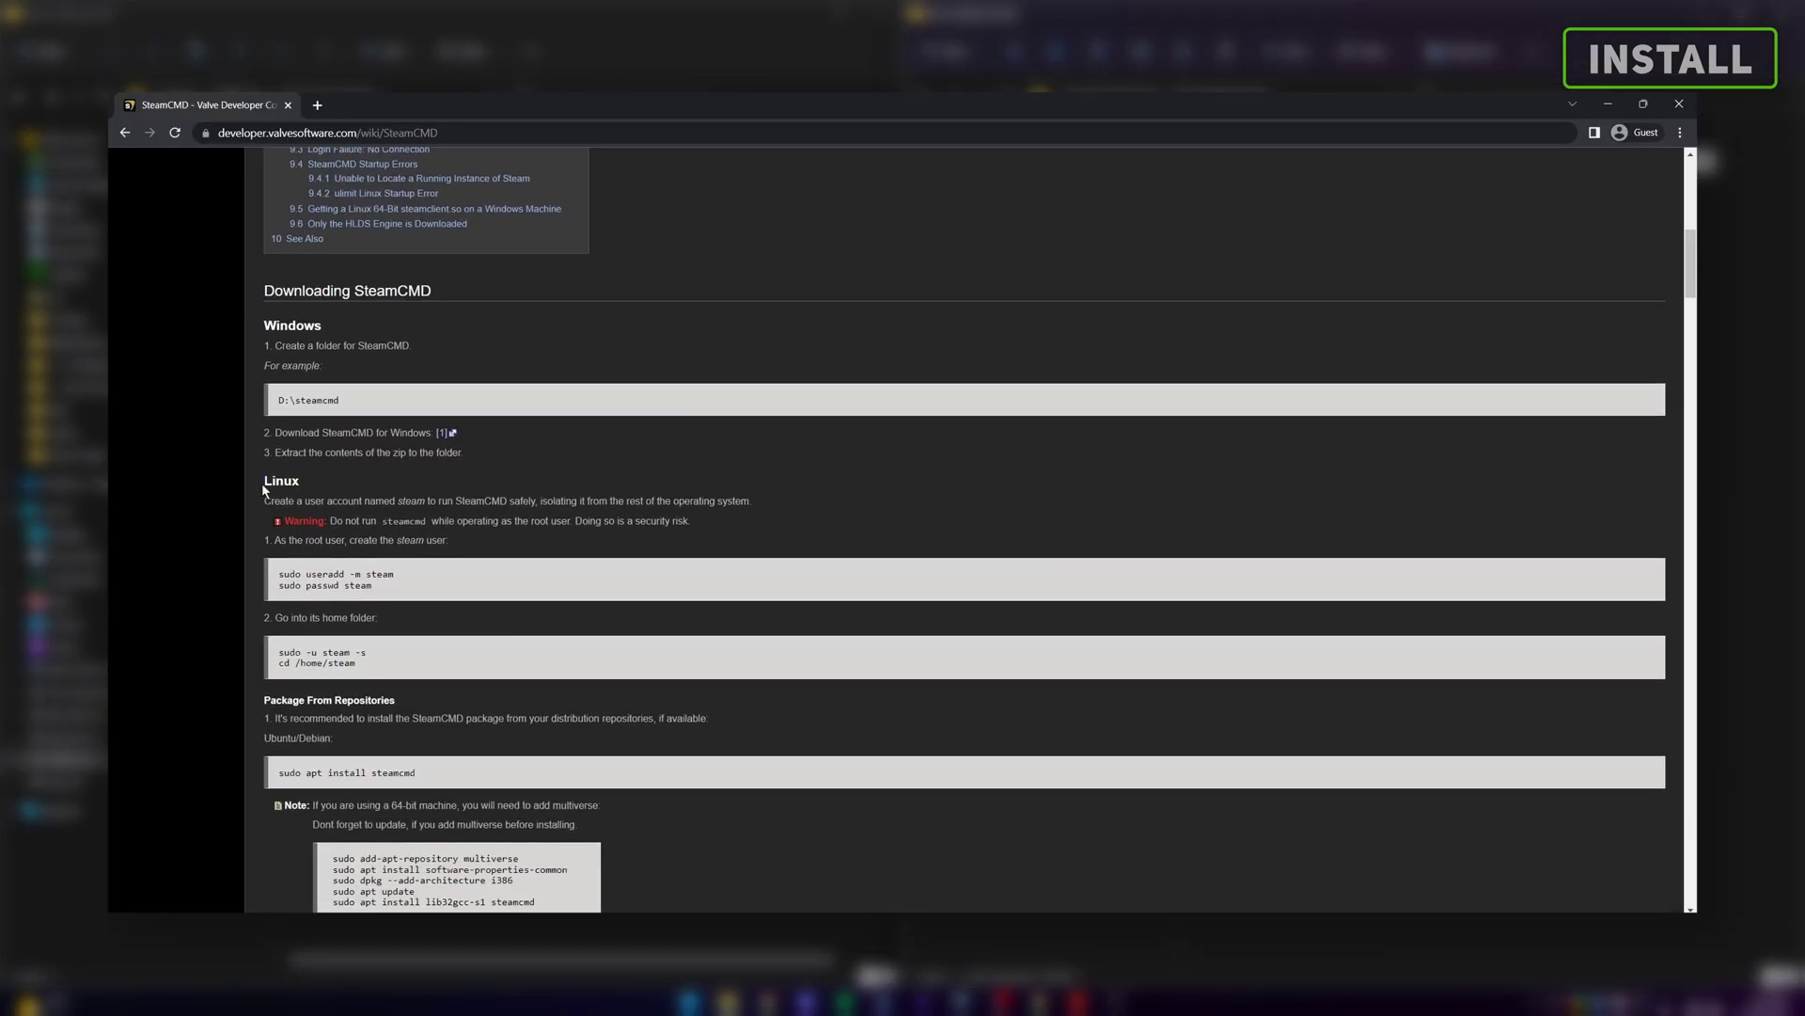
{"action": "scroll", "coordinate": [393, 602], "scroll_direction": "down", "scroll_amount": 15}
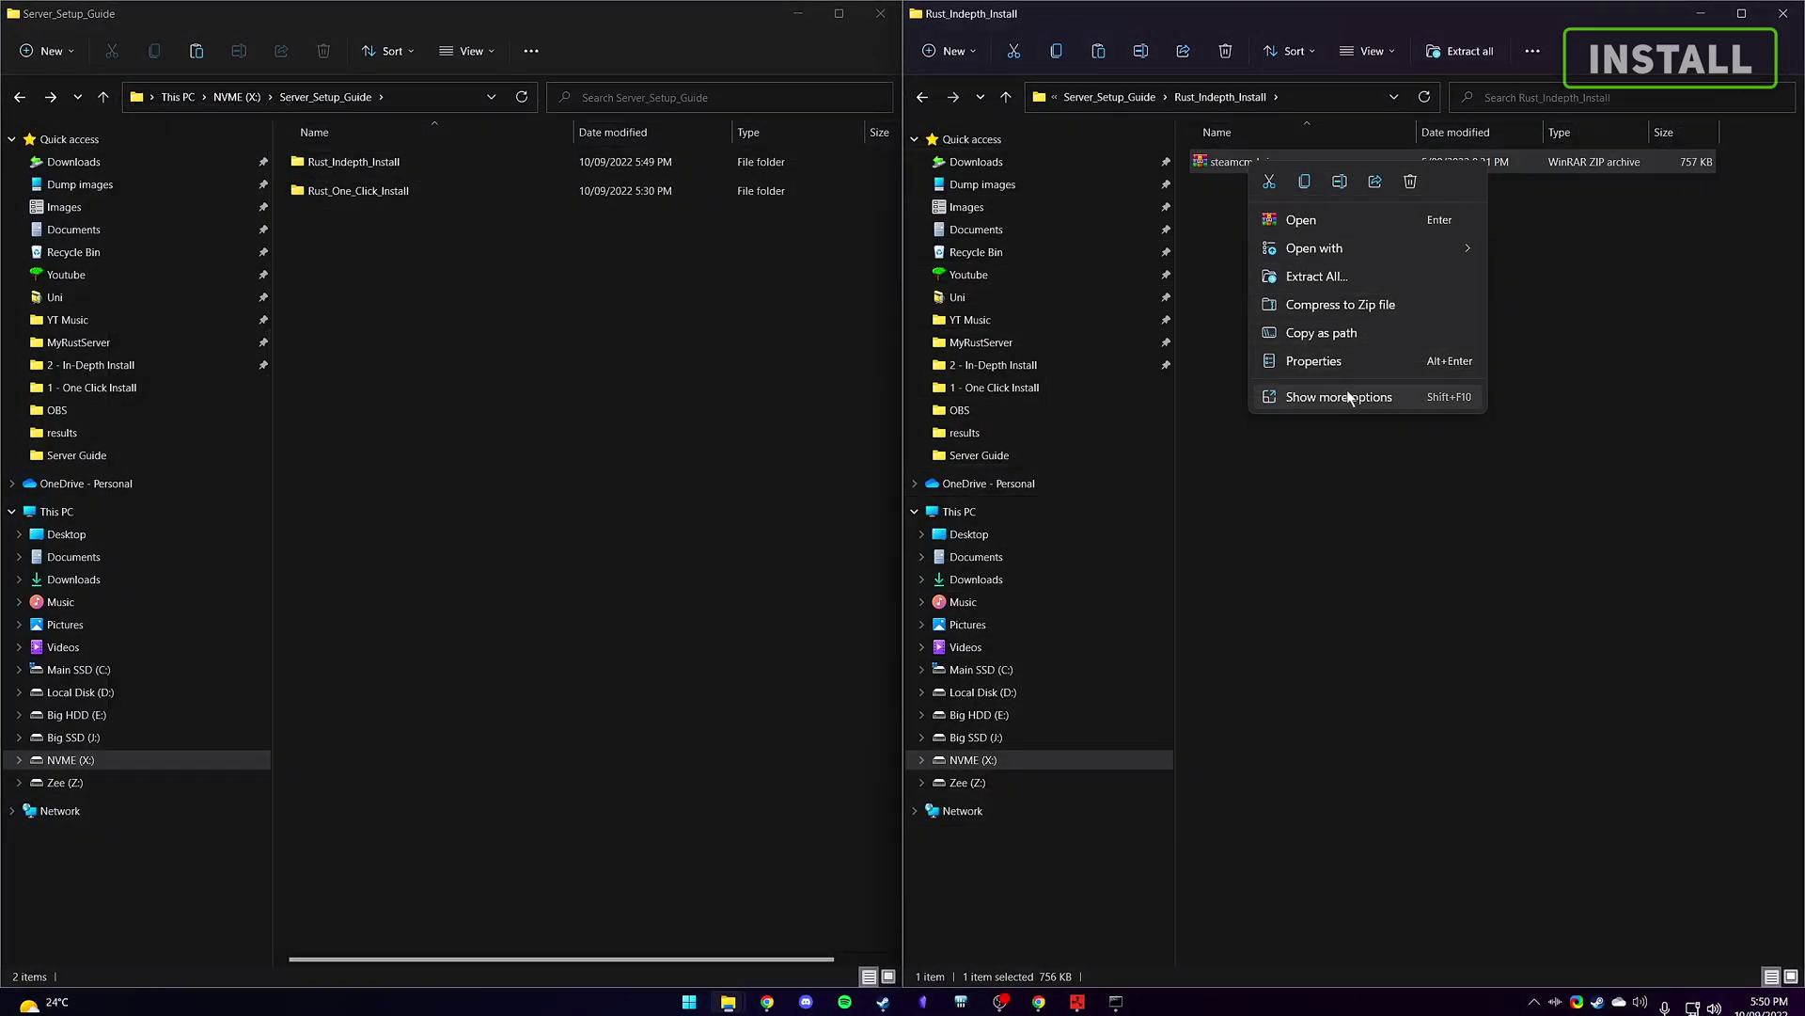
Step: Extract steamcmd.zip into a steamcmd folder, run steamcmd.exe to self-update, then quit it
{"action": "left_click", "coordinate": [1347, 389]}
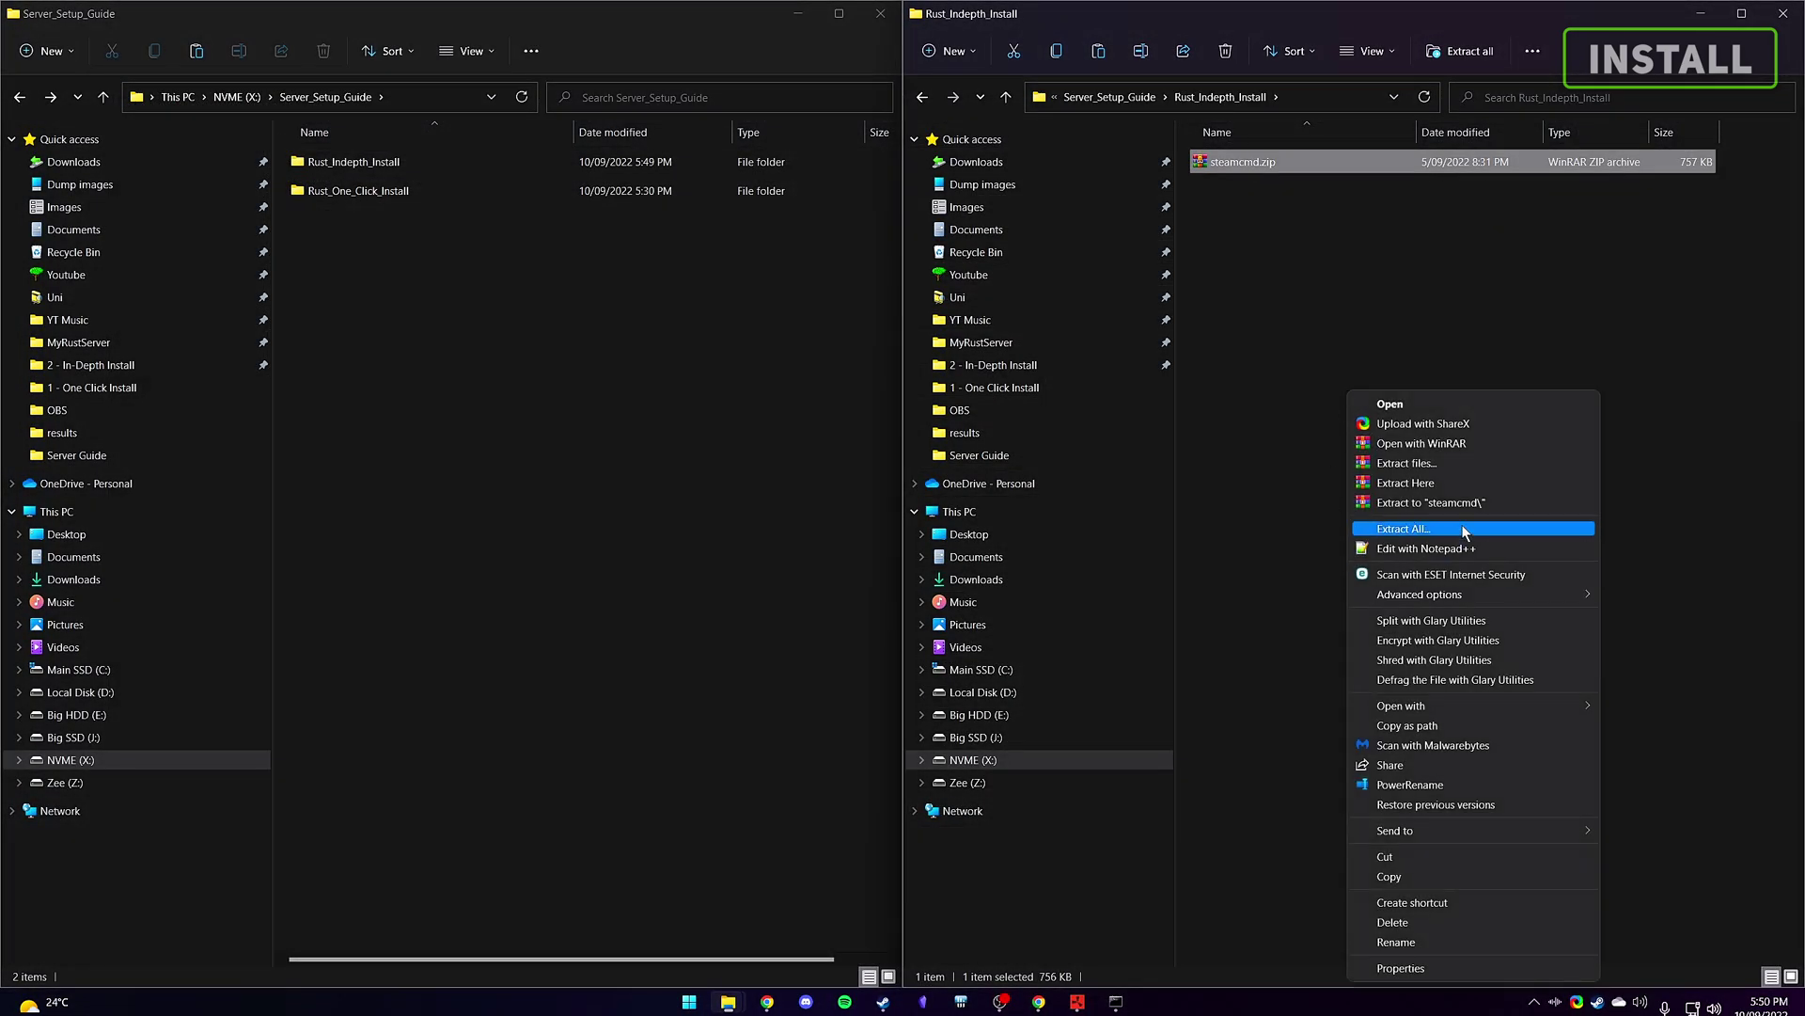
{"action": "left_click", "coordinate": [1471, 529]}
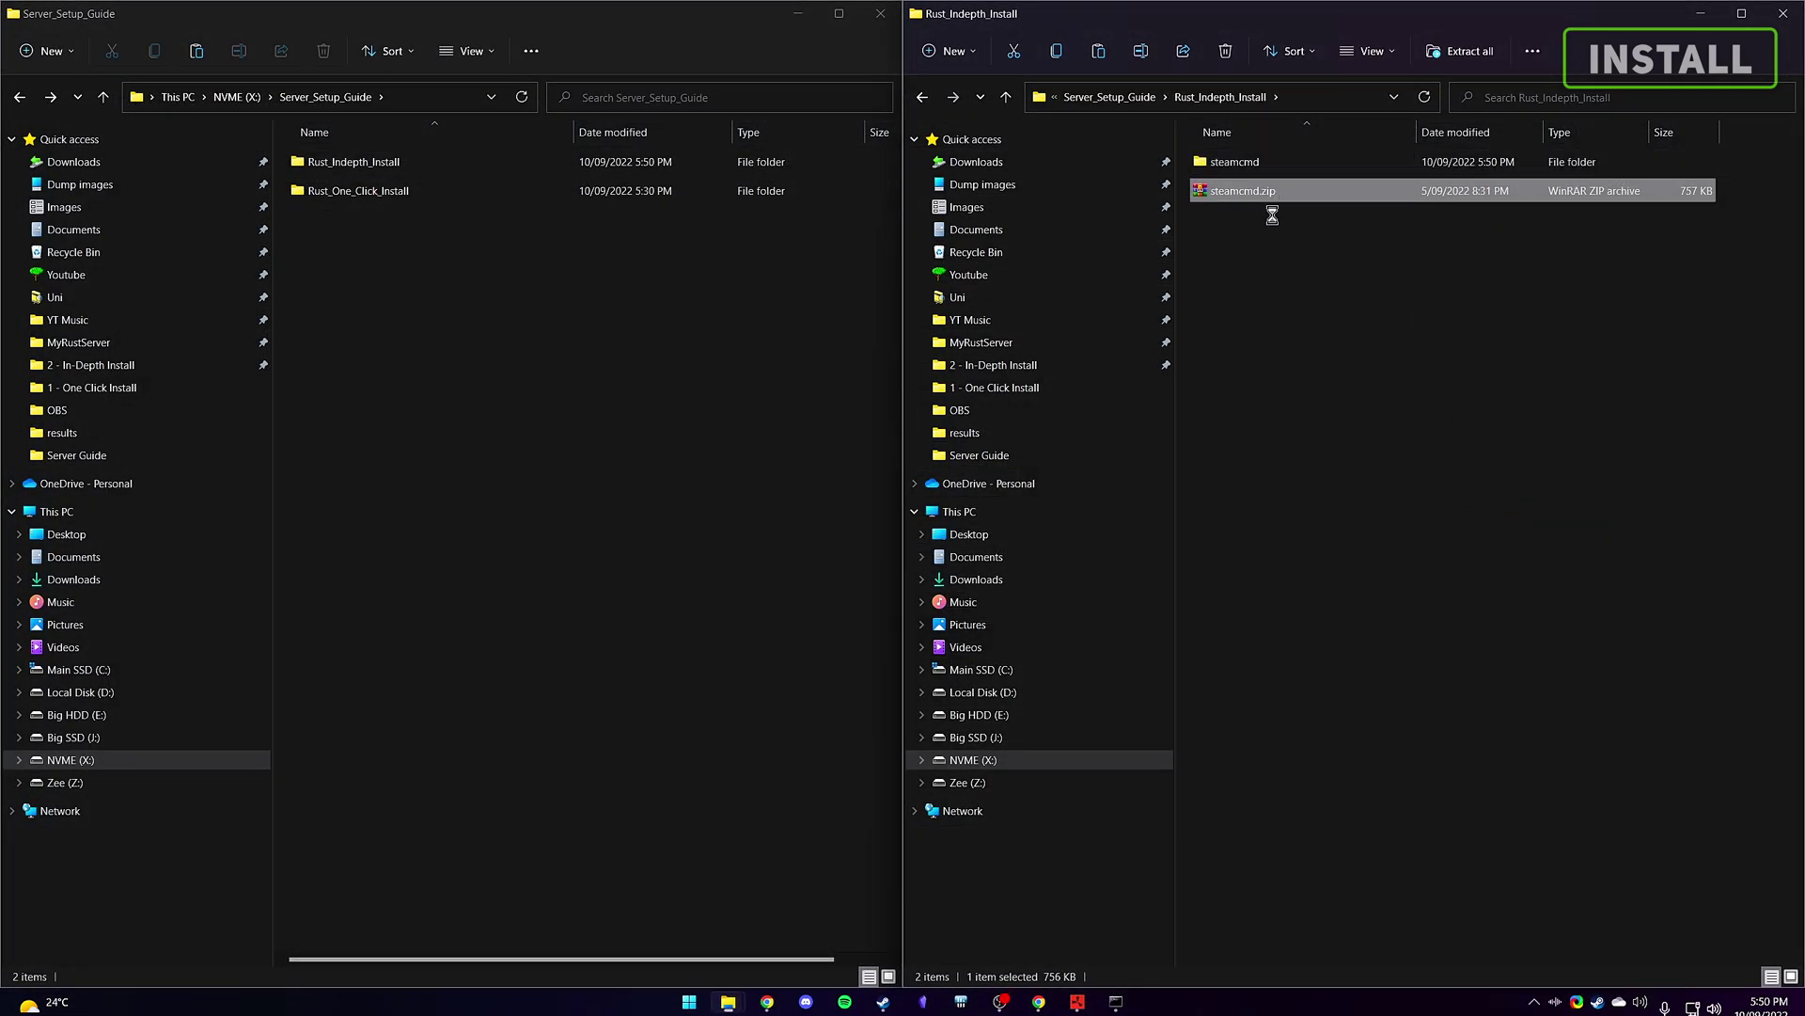
{"action": "double_click", "coordinate": [1241, 162]}
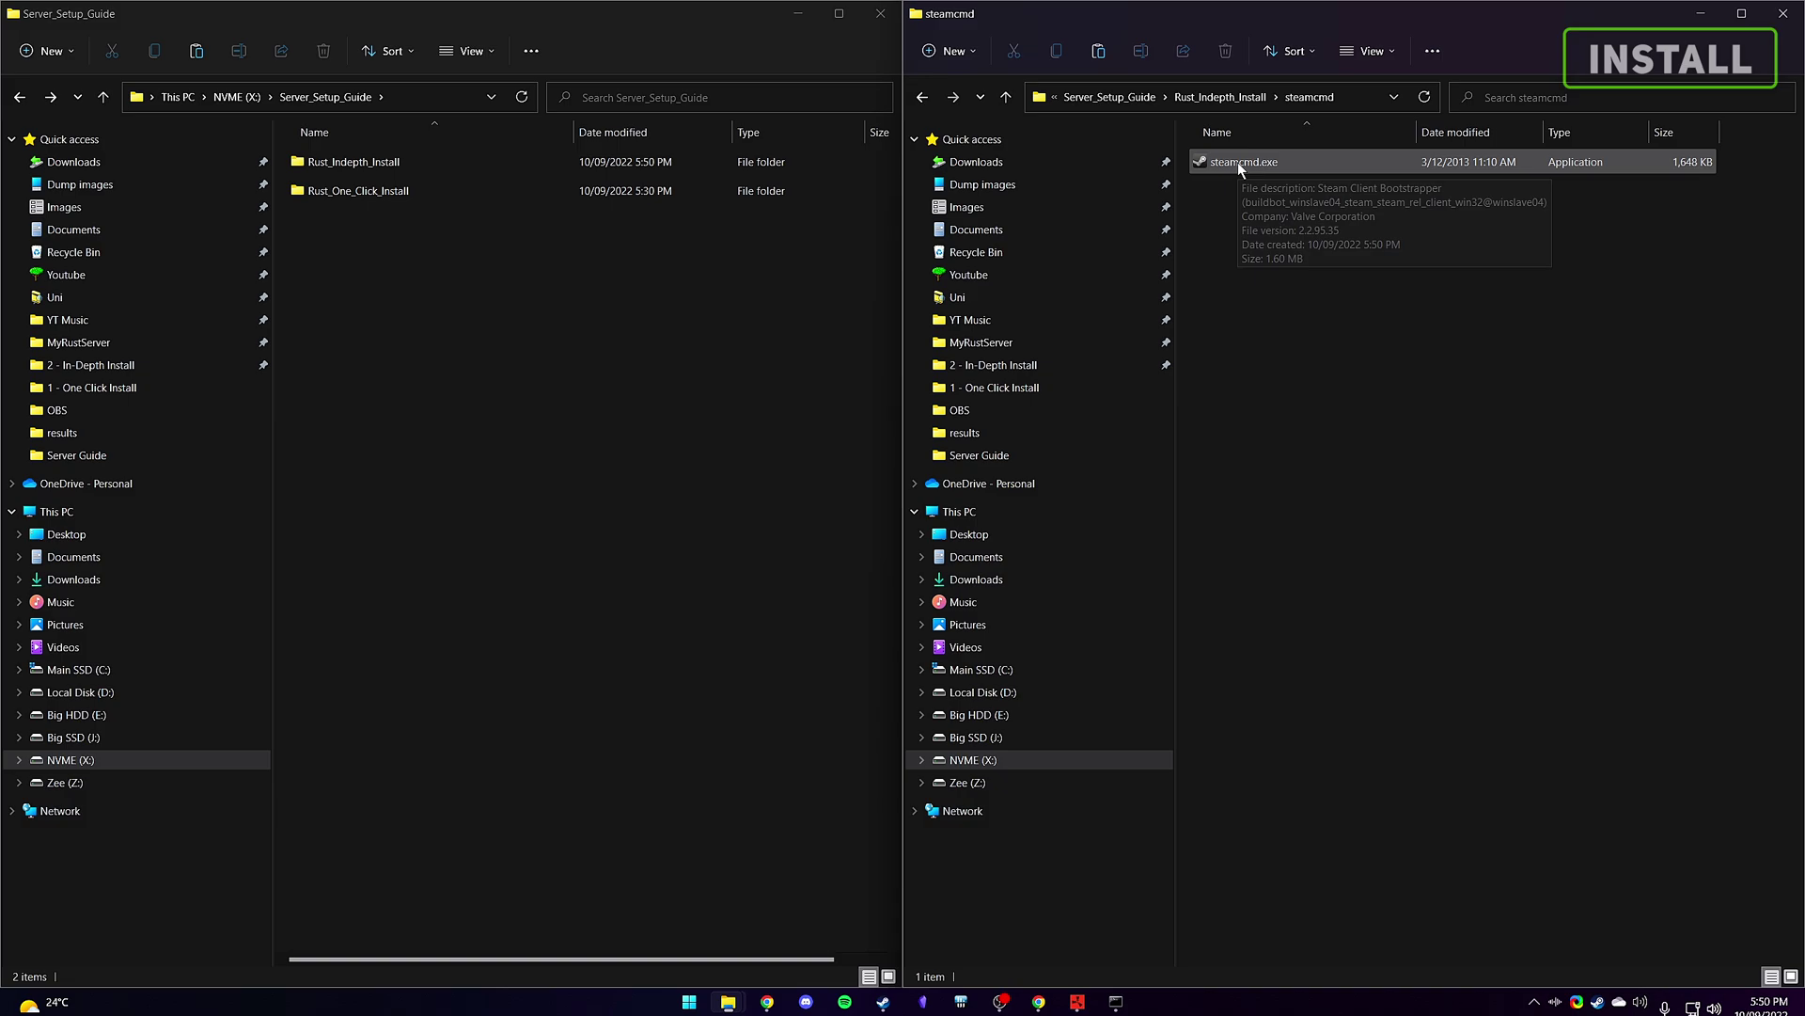
{"action": "double_click", "coordinate": [1247, 163]}
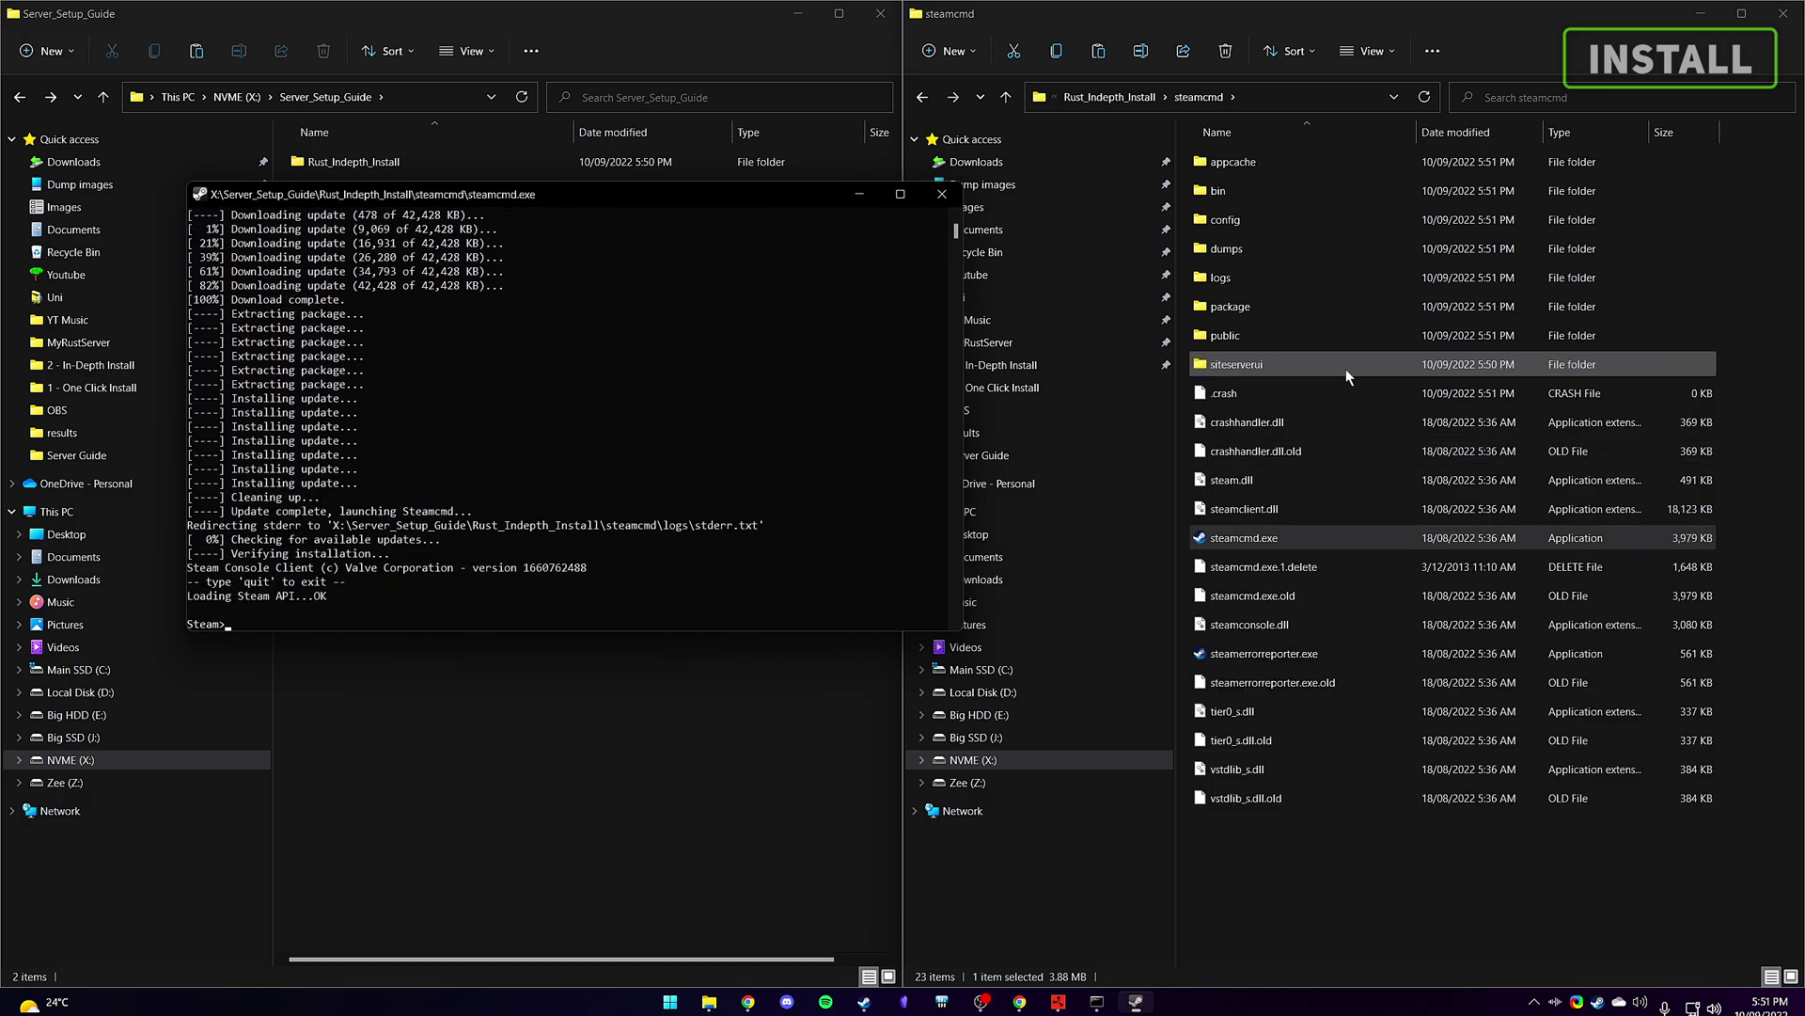
{"action": "type", "text": "quit"}
{"action": "key", "text": "Return"}
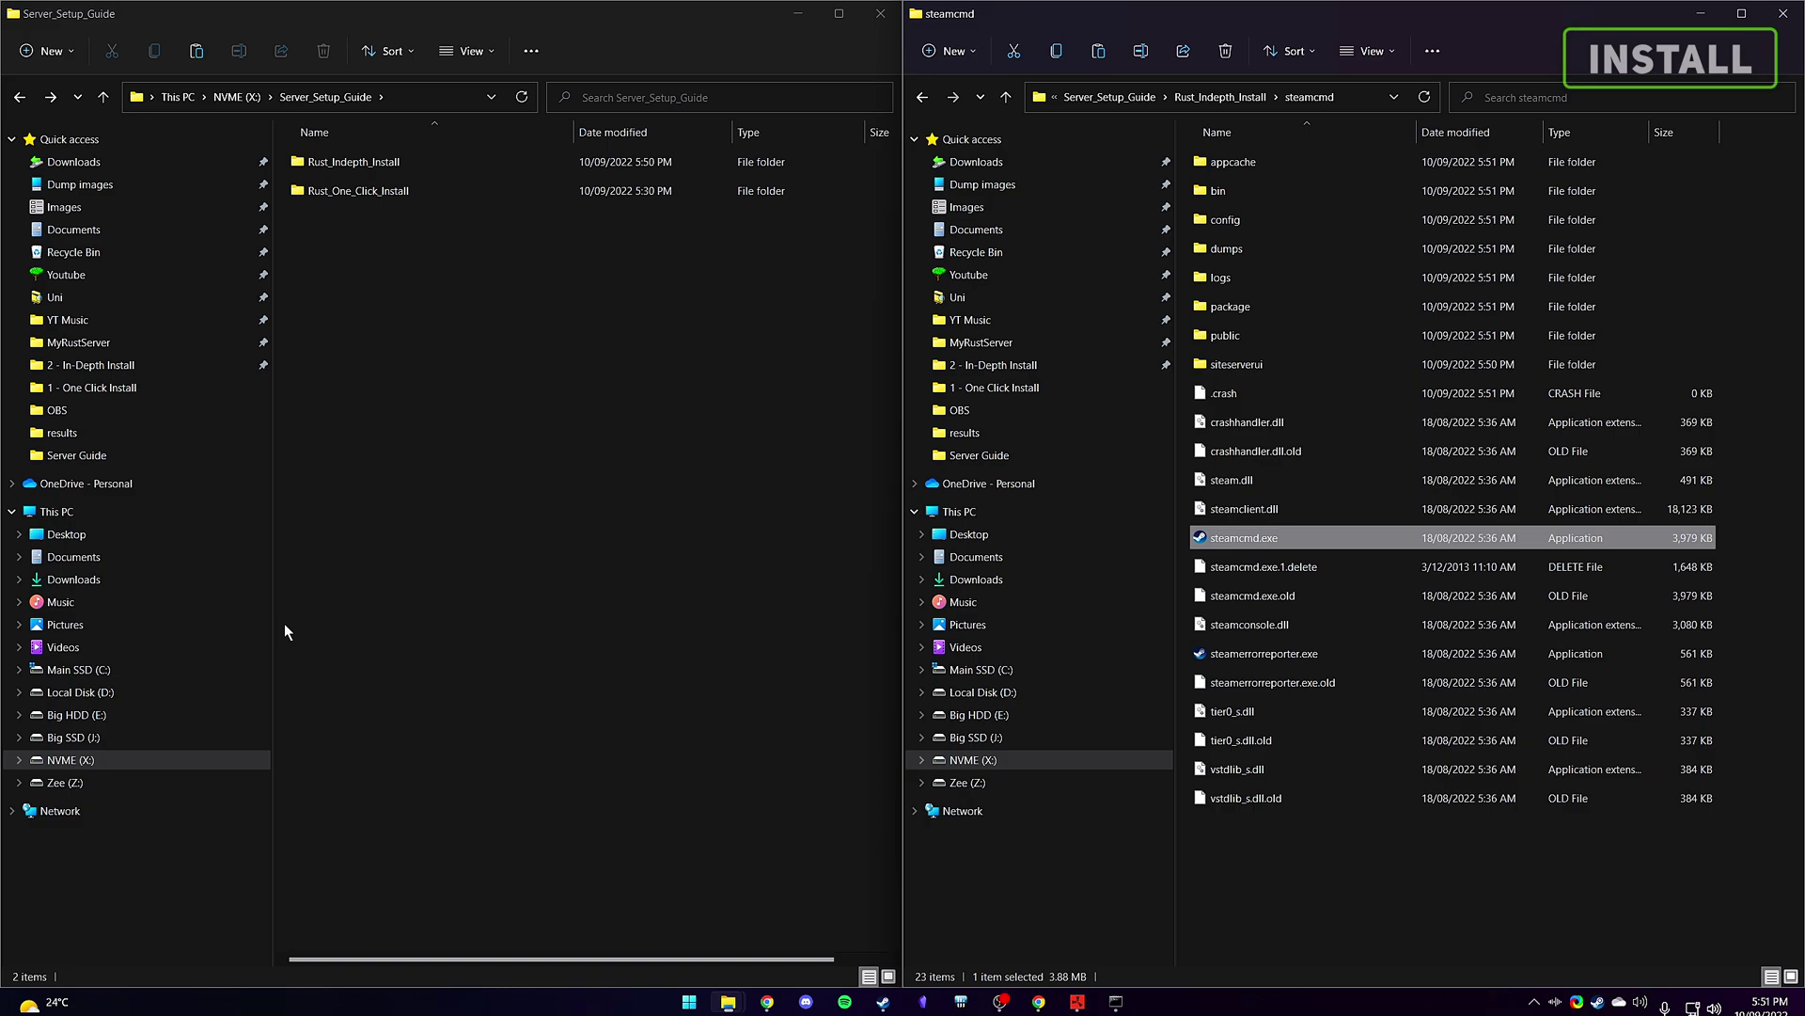
Step: Create a rustserver folder beside steamcmd in Rust_Indepth_Install
{"action": "left_click", "coordinate": [1233, 98]}
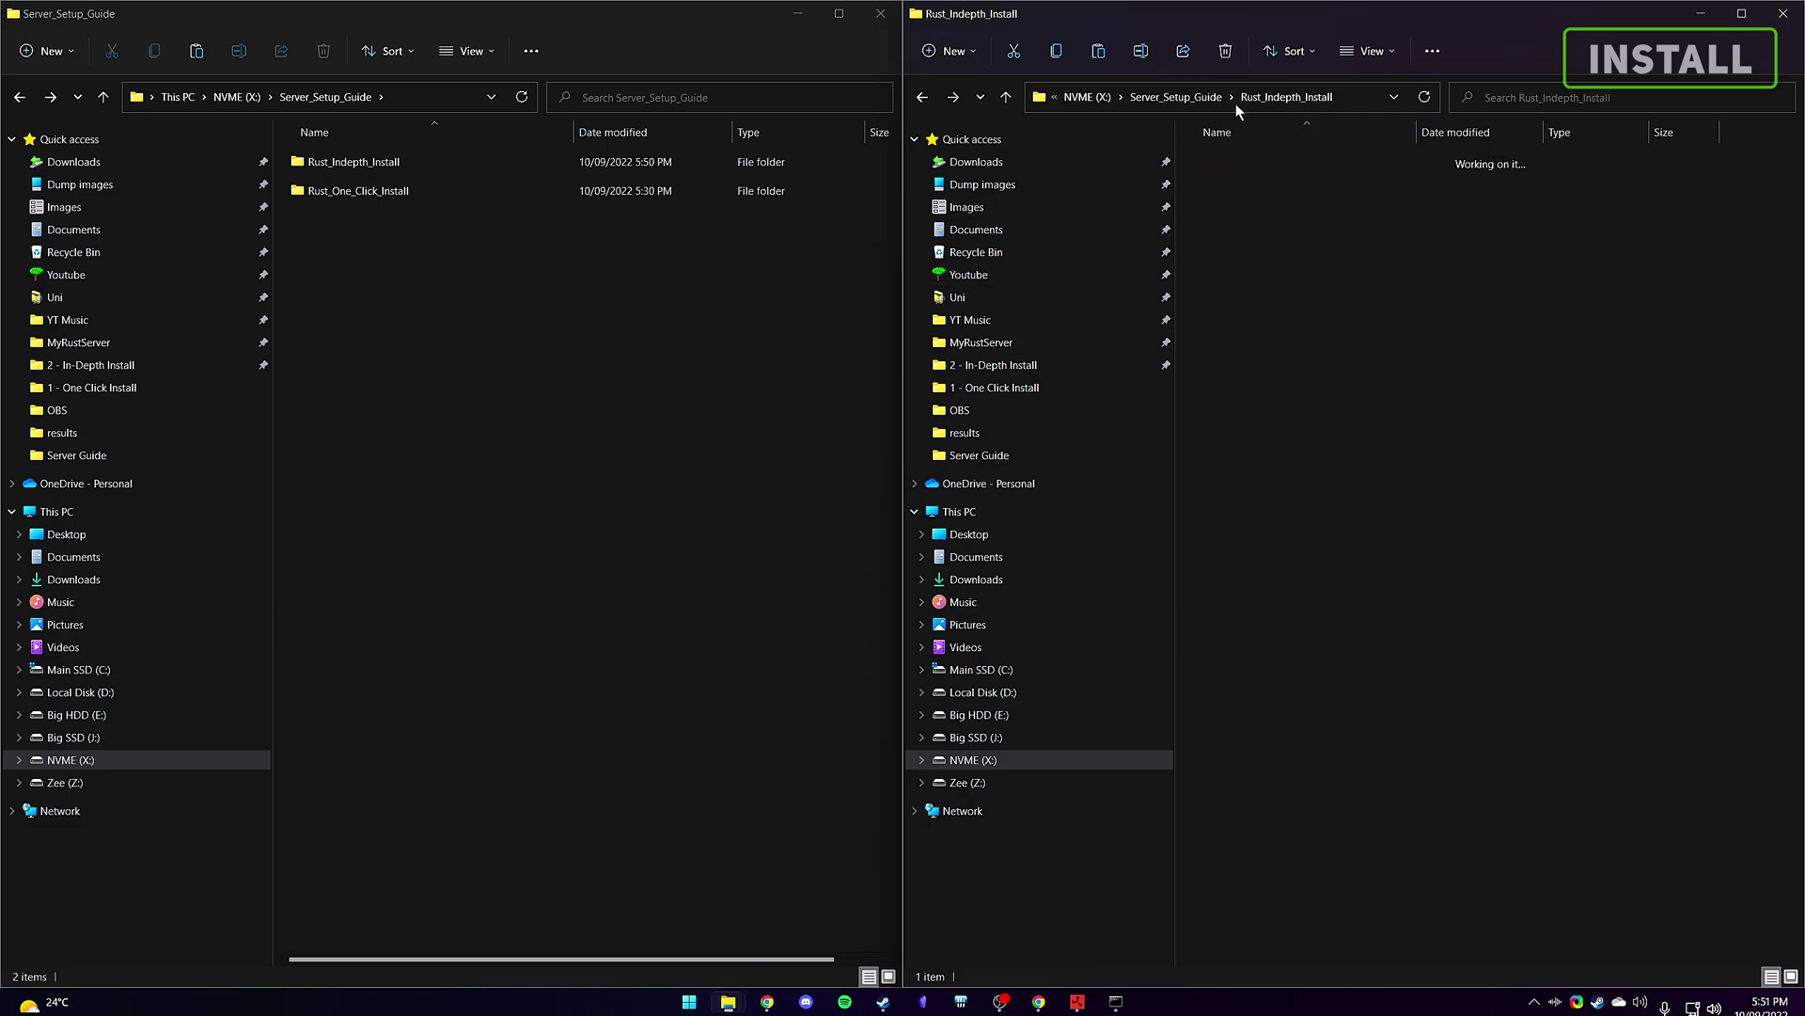
{"action": "right_click", "coordinate": [1248, 241]}
{"action": "mouse_move", "coordinate": [1334, 400]}
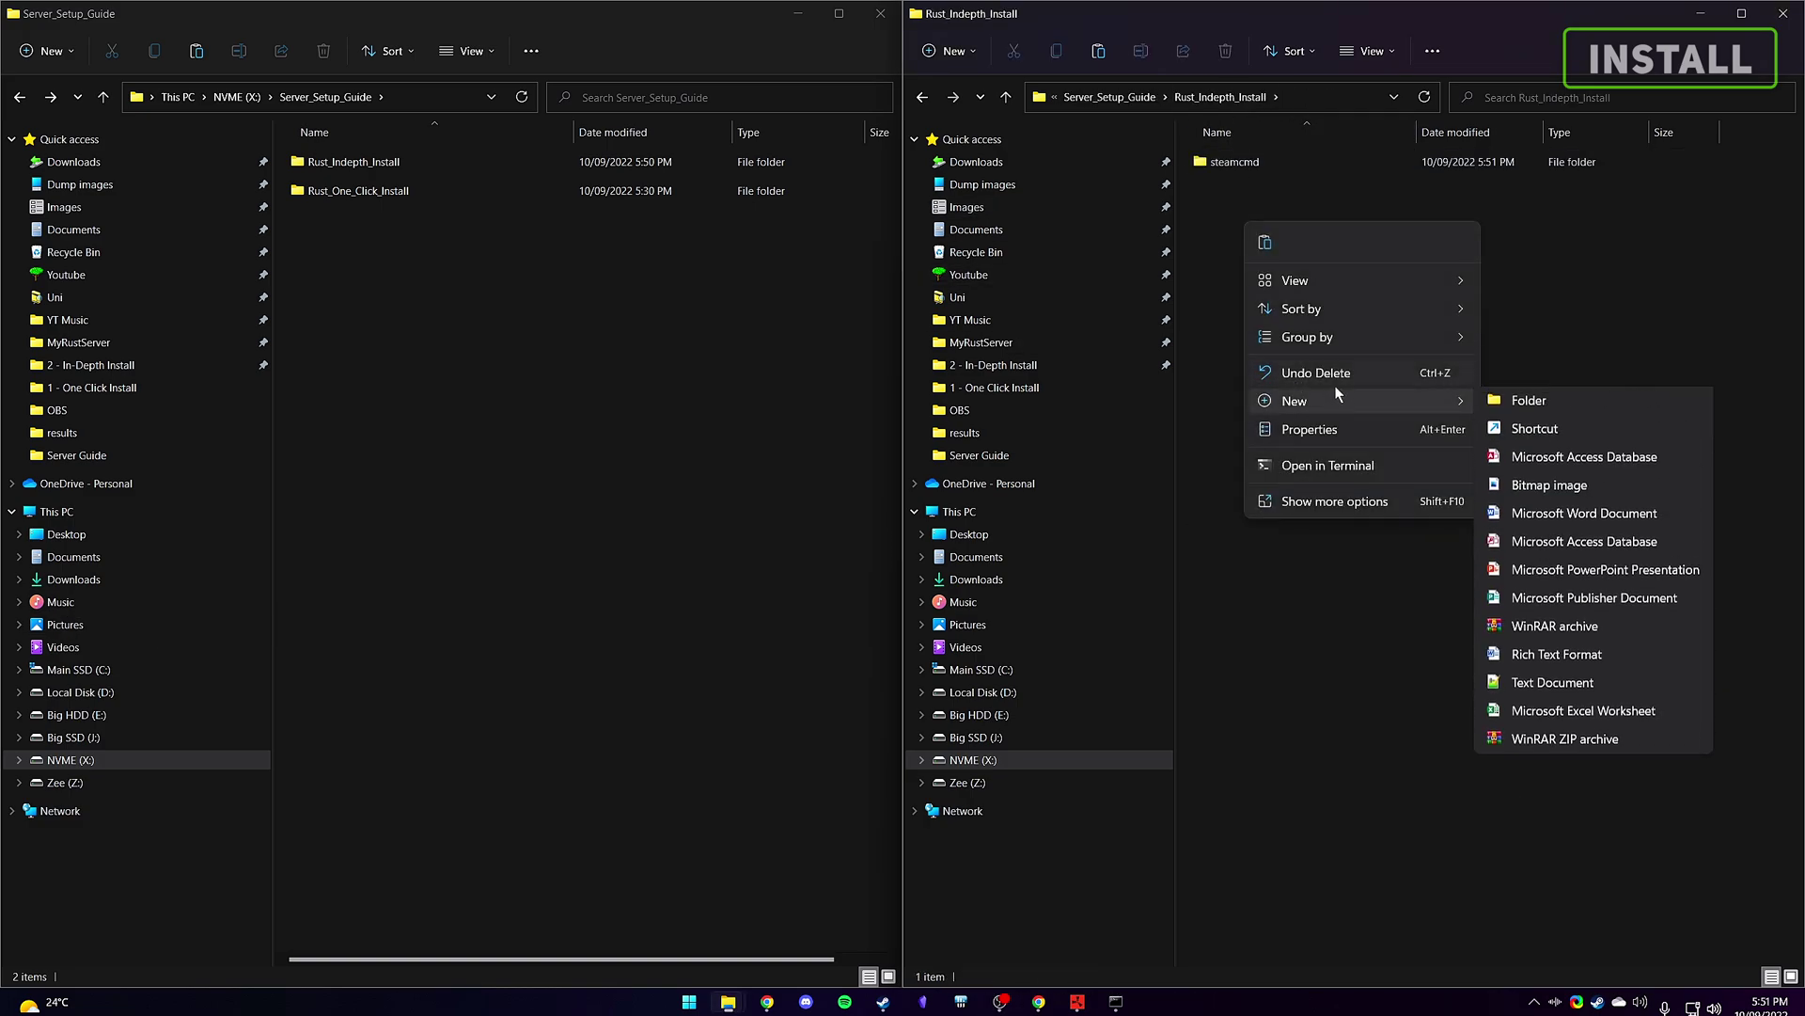
{"action": "left_click", "coordinate": [1520, 401]}
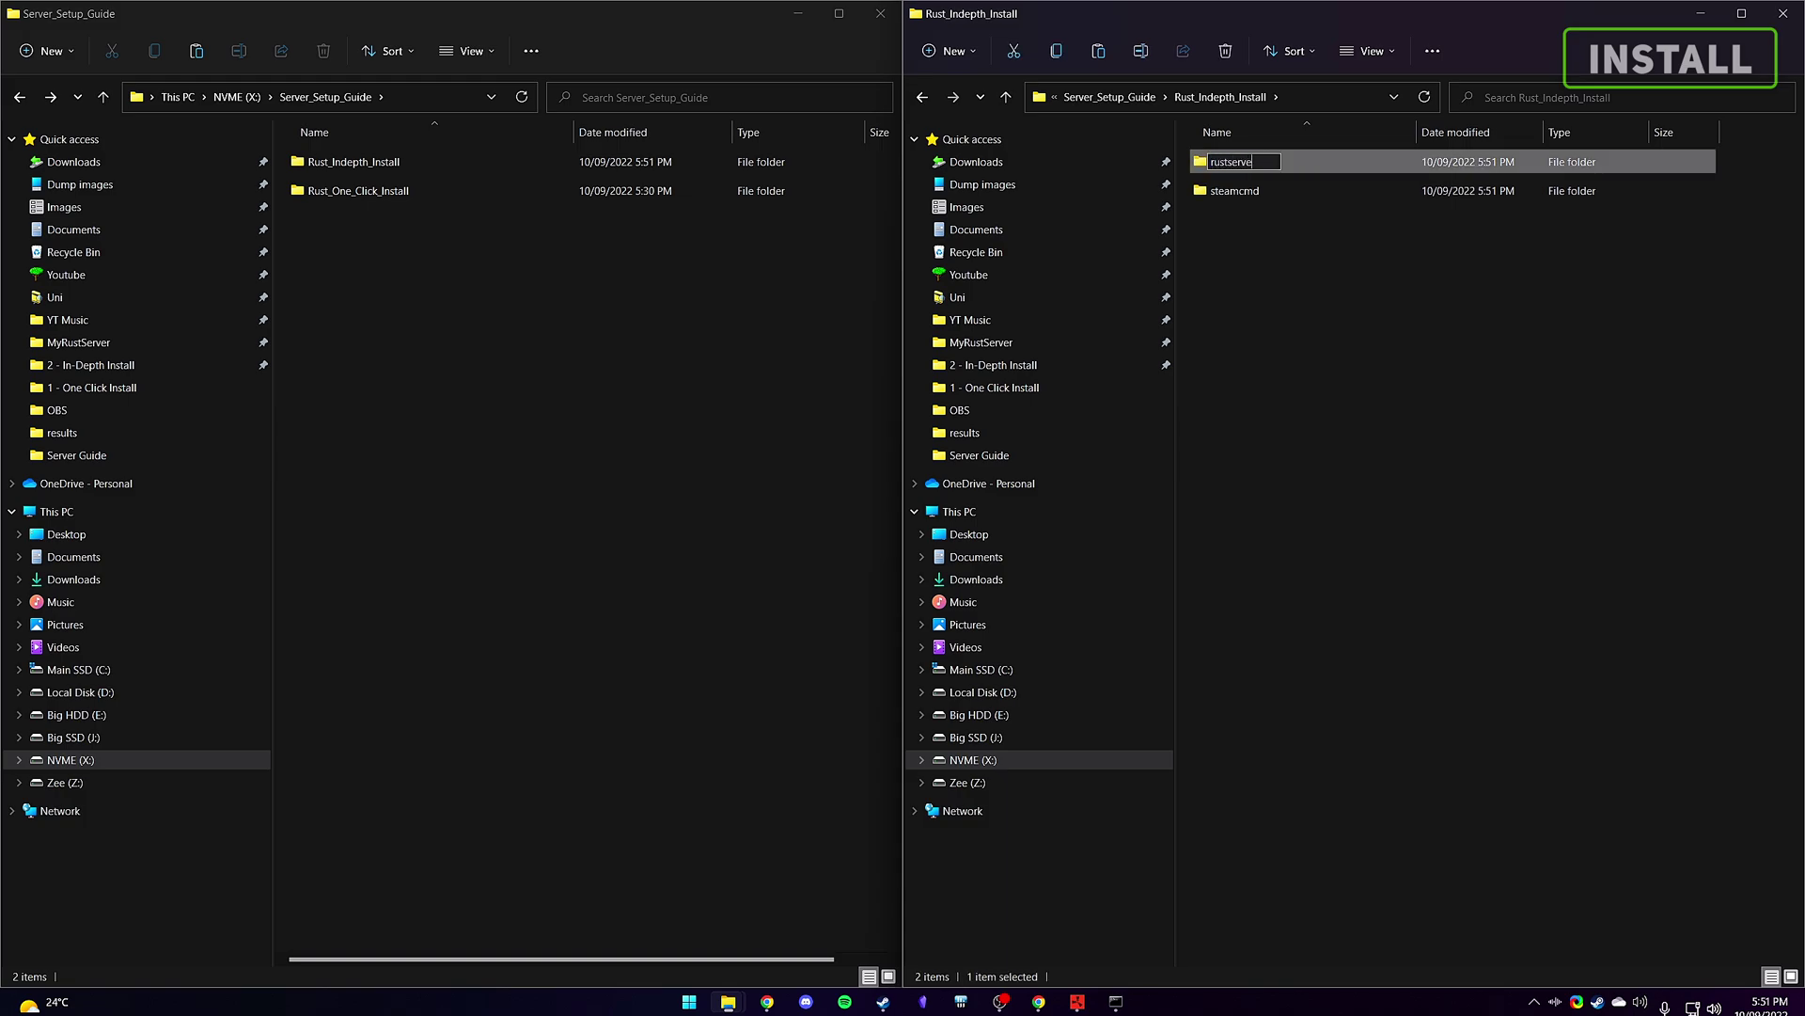
{"action": "key", "text": "Escape"}
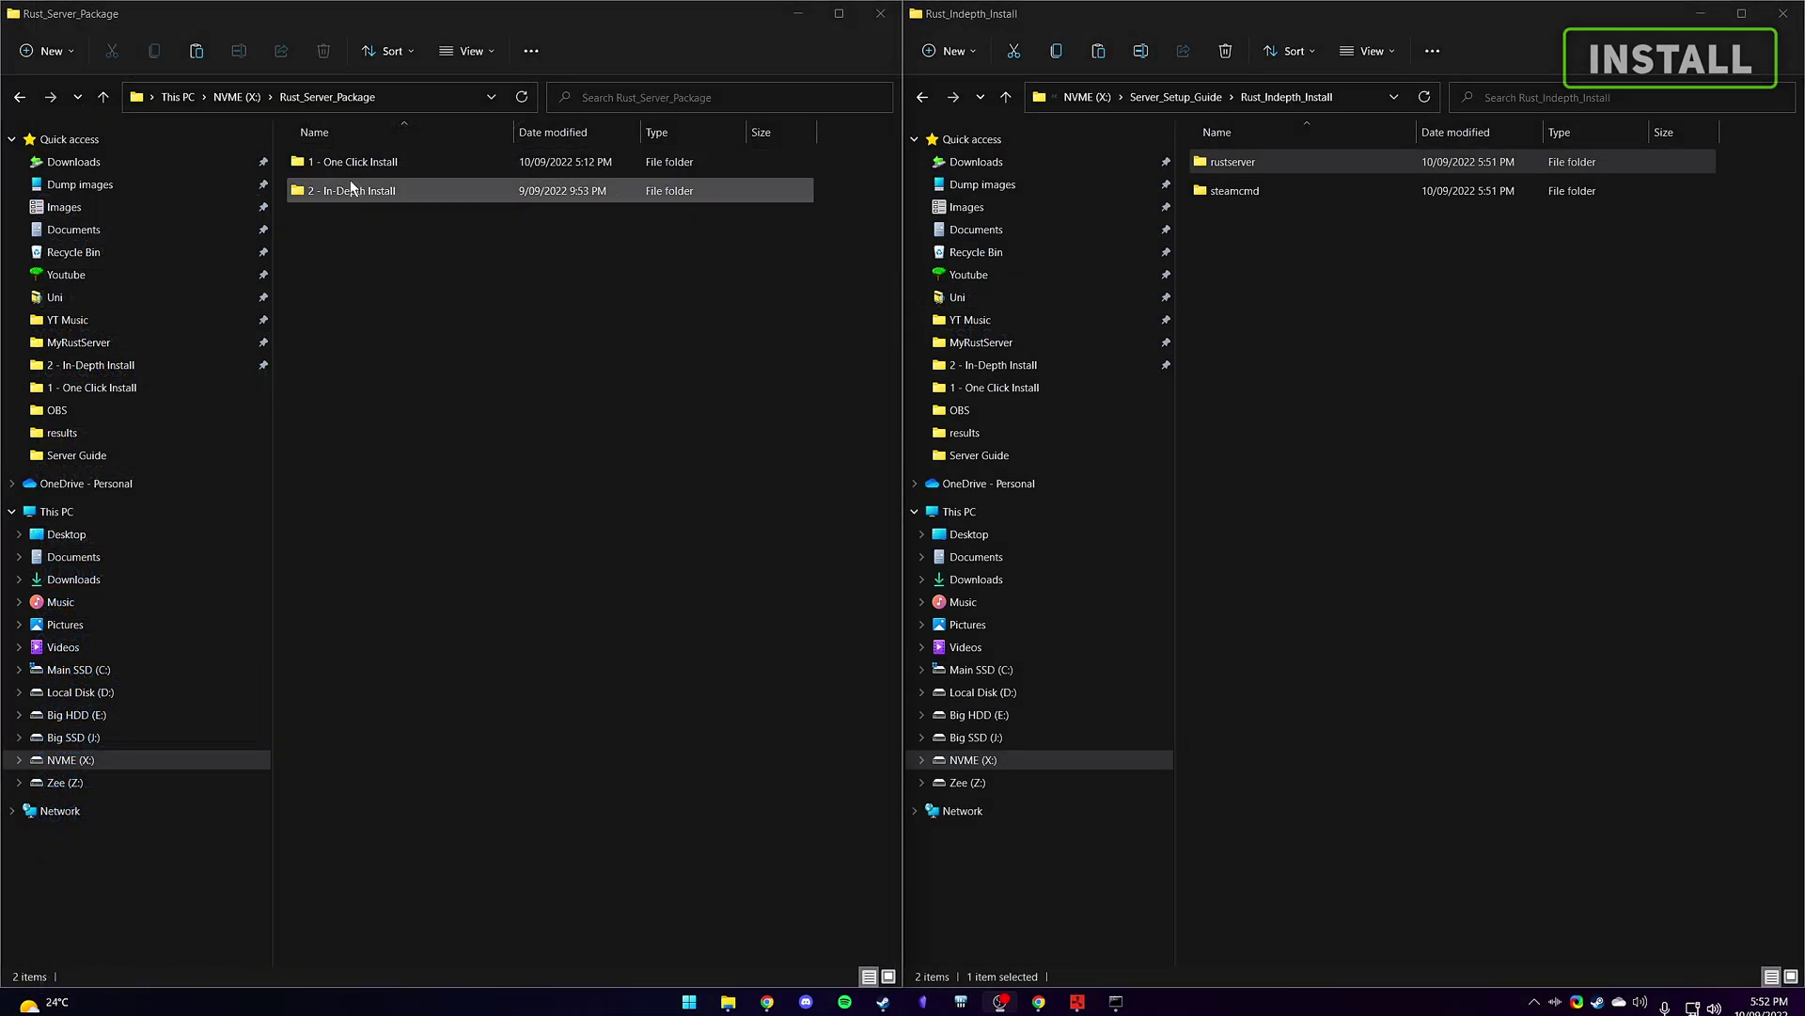
Step: Open 2 - In-Depth Install > Step 1 - Setup Server and select Setup_Server.bat and Launch_Server.bat
{"action": "double_click", "coordinate": [358, 194]}
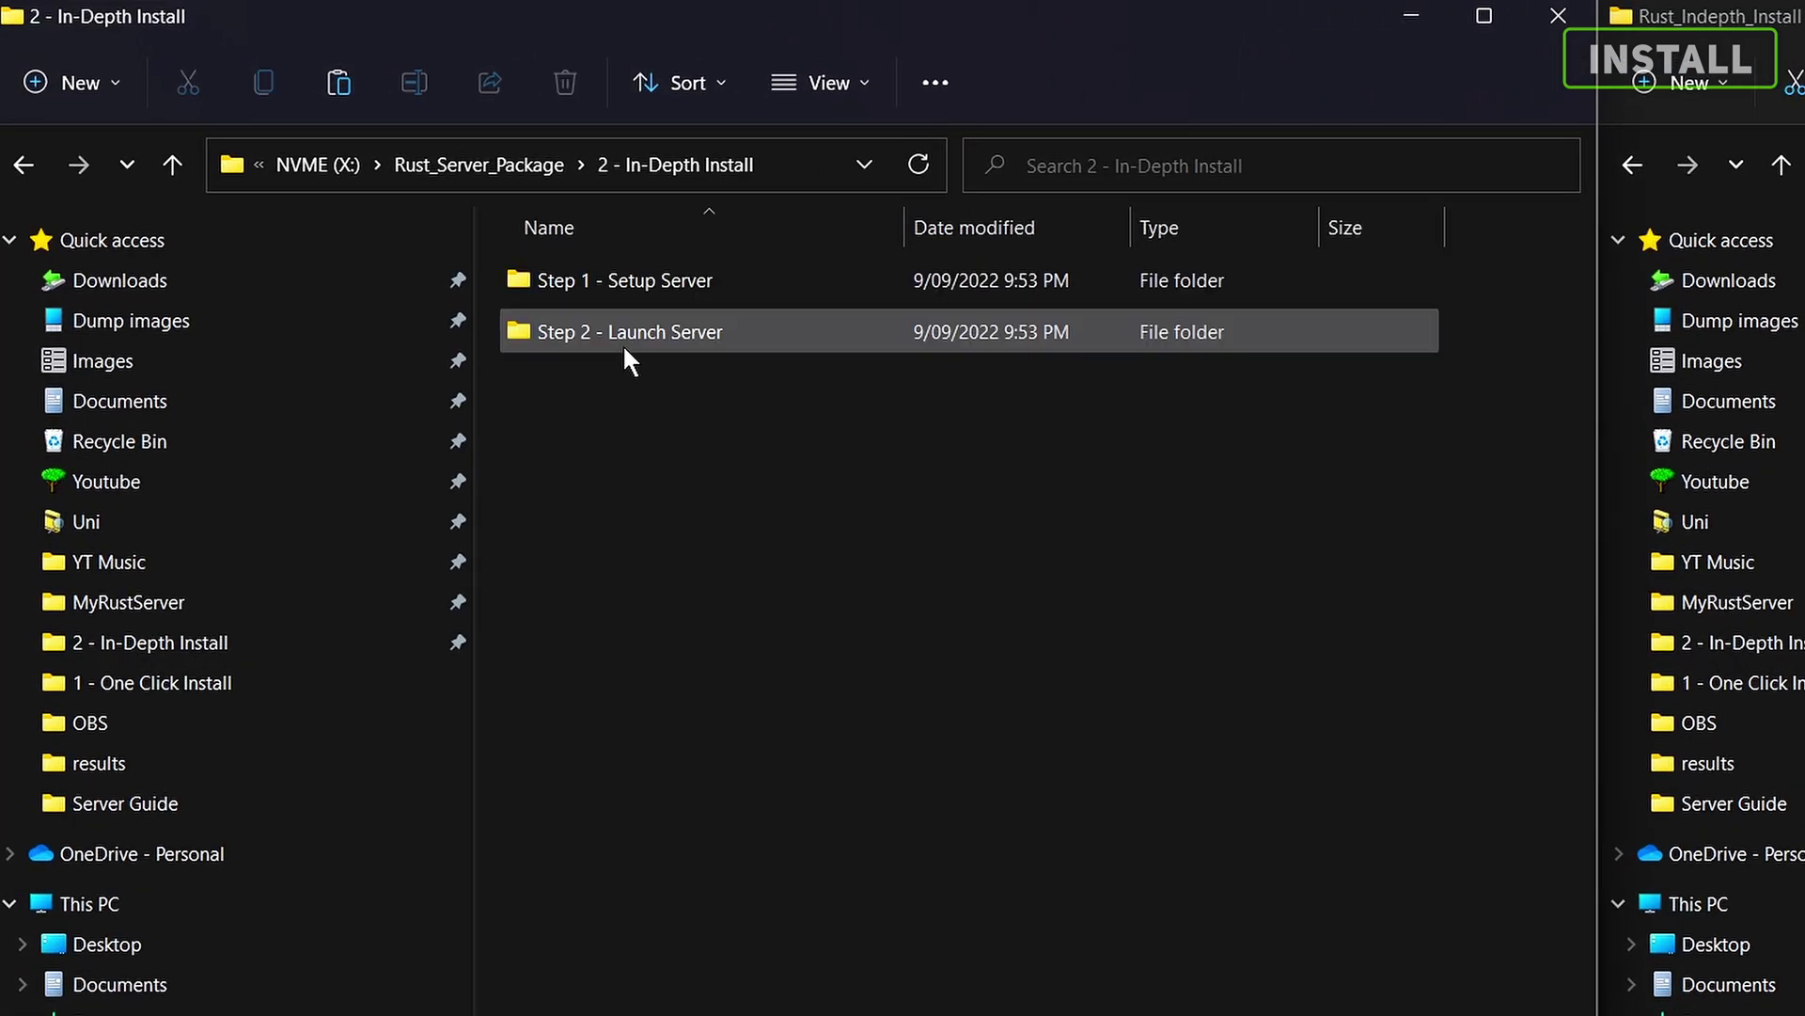
{"action": "double_click", "coordinate": [685, 280]}
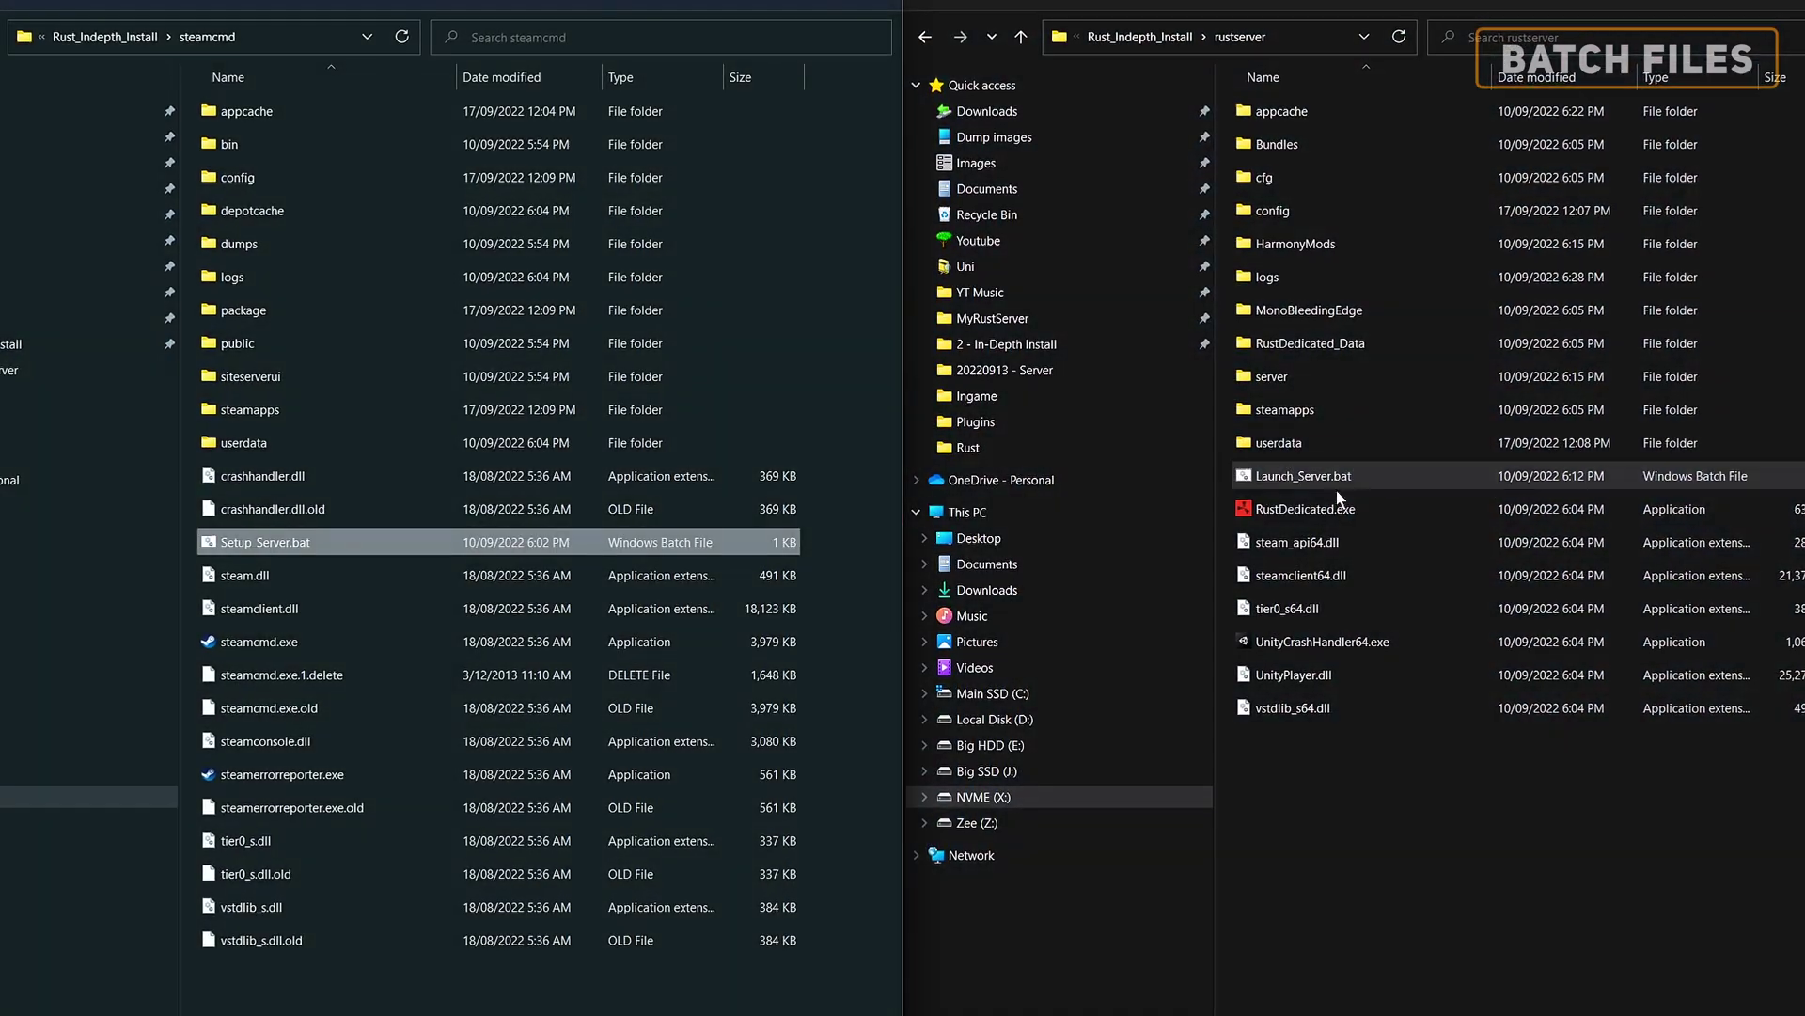
{"action": "left_click", "coordinate": [271, 548]}
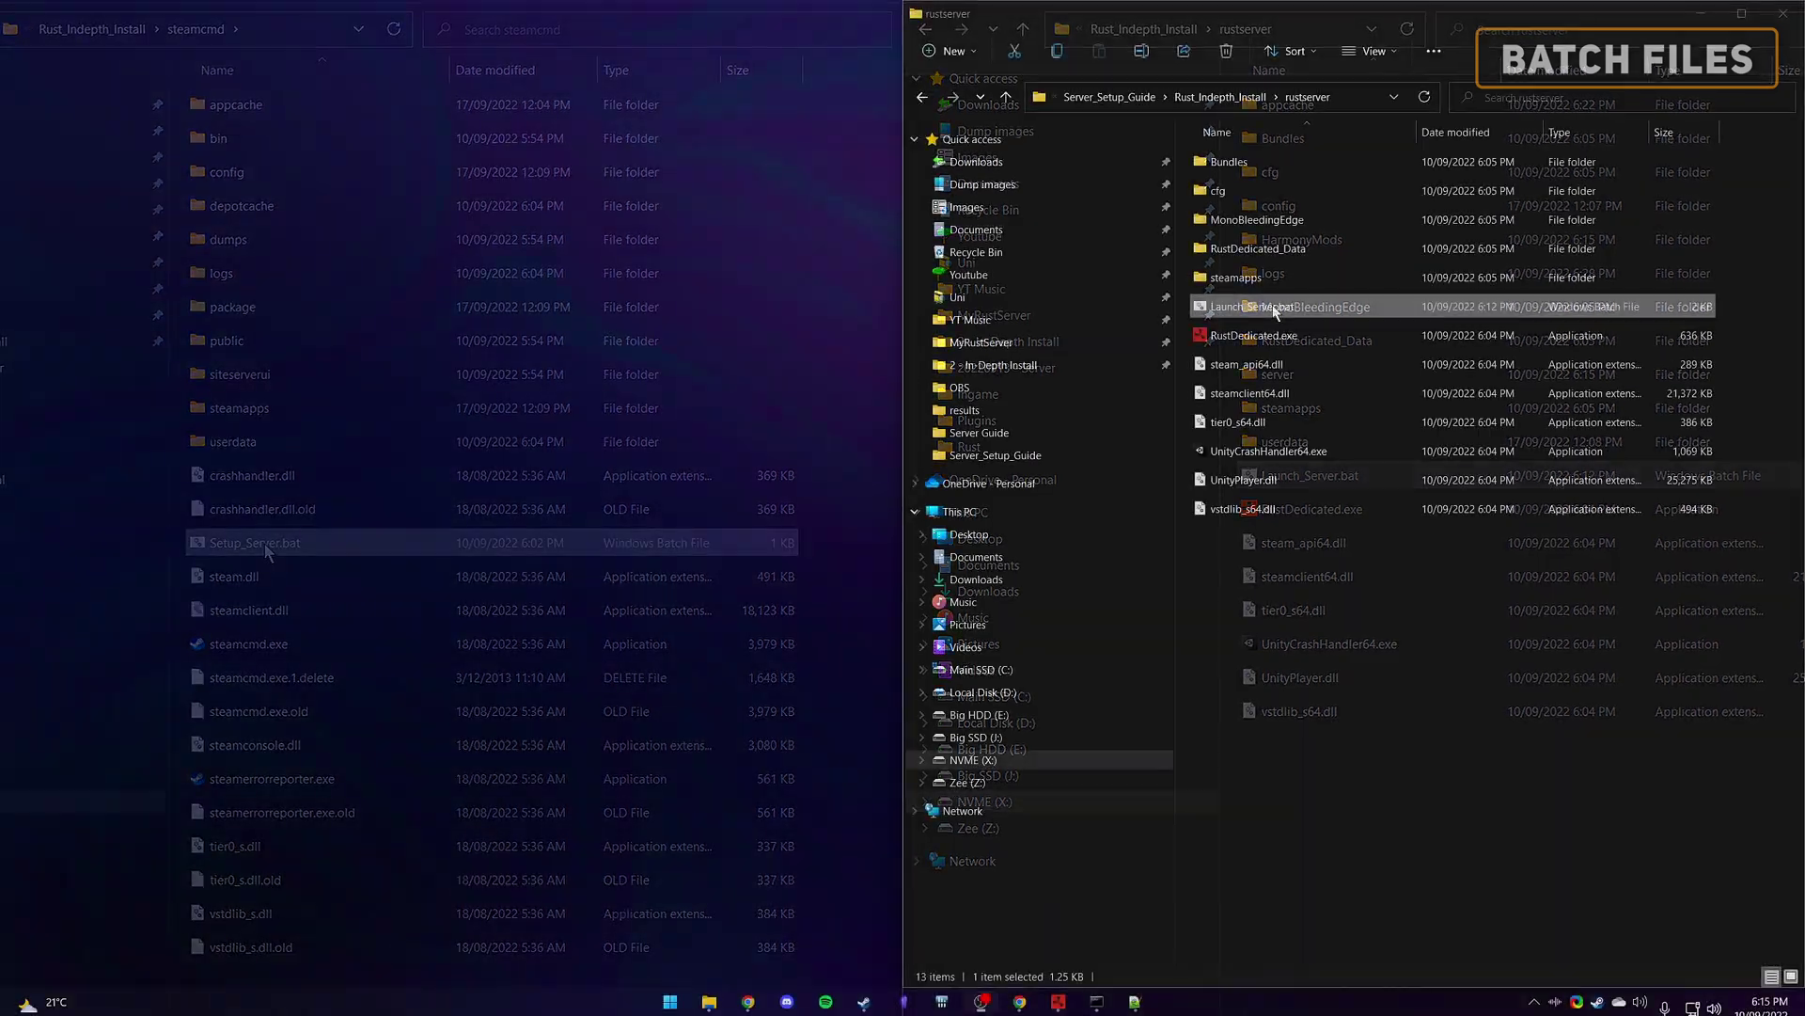
{"action": "left_click", "coordinate": [1251, 307]}
Step: Start the server from Launch_Server.bat and create a new text document named setting
{"action": "double_click", "coordinate": [1255, 308]}
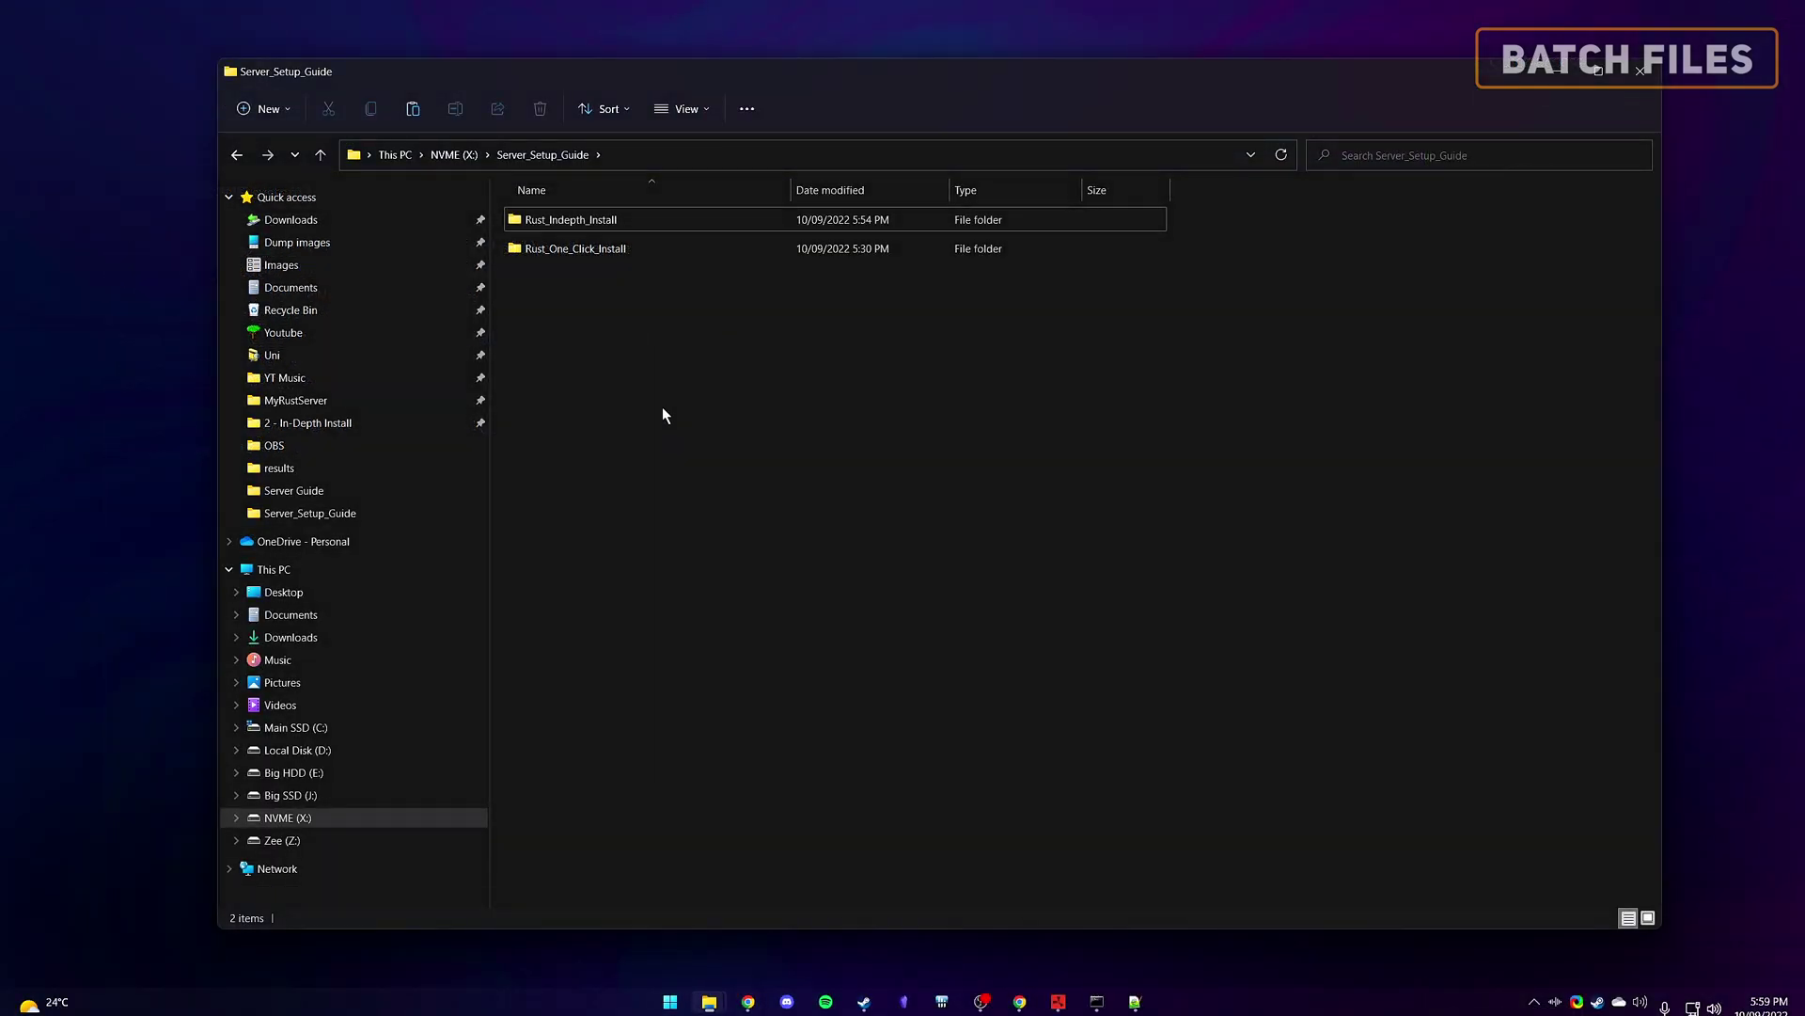
{"action": "right_click", "coordinate": [662, 415]}
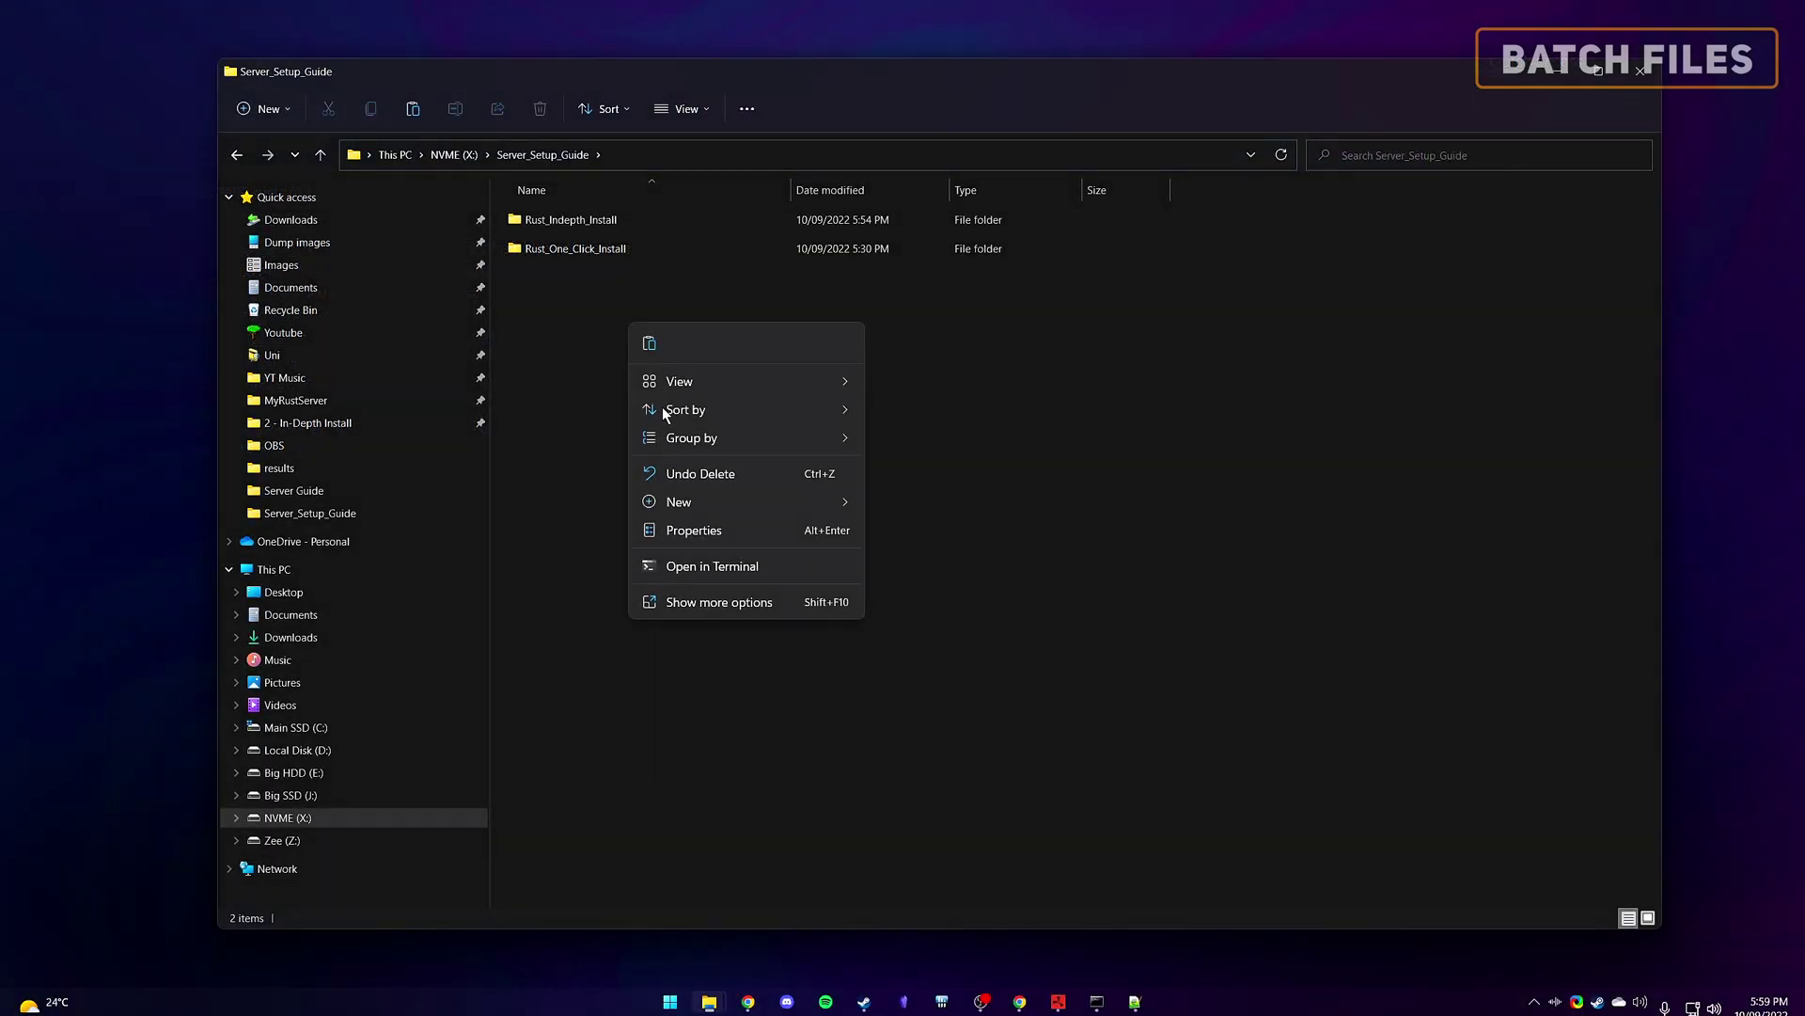
{"action": "mouse_move", "coordinate": [799, 499]}
{"action": "left_click", "coordinate": [969, 790]}
{"action": "type", "text": "settings"}
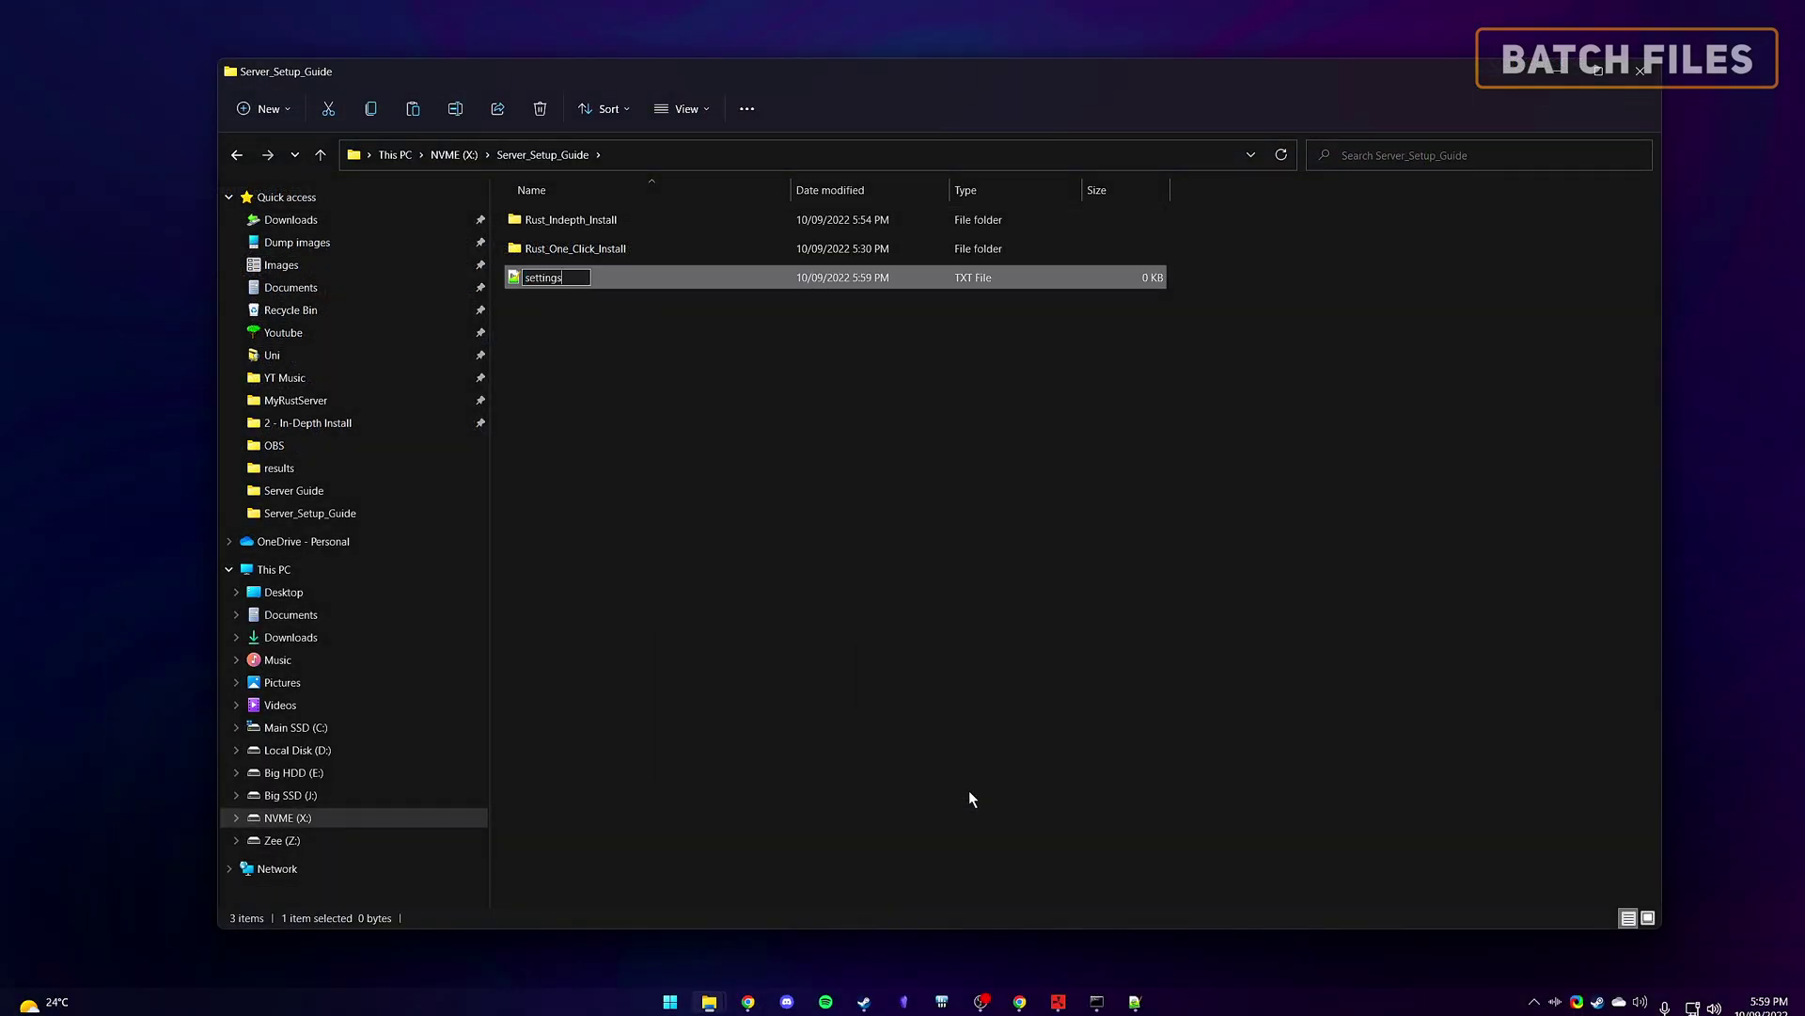
{"action": "key", "text": "Escape"}
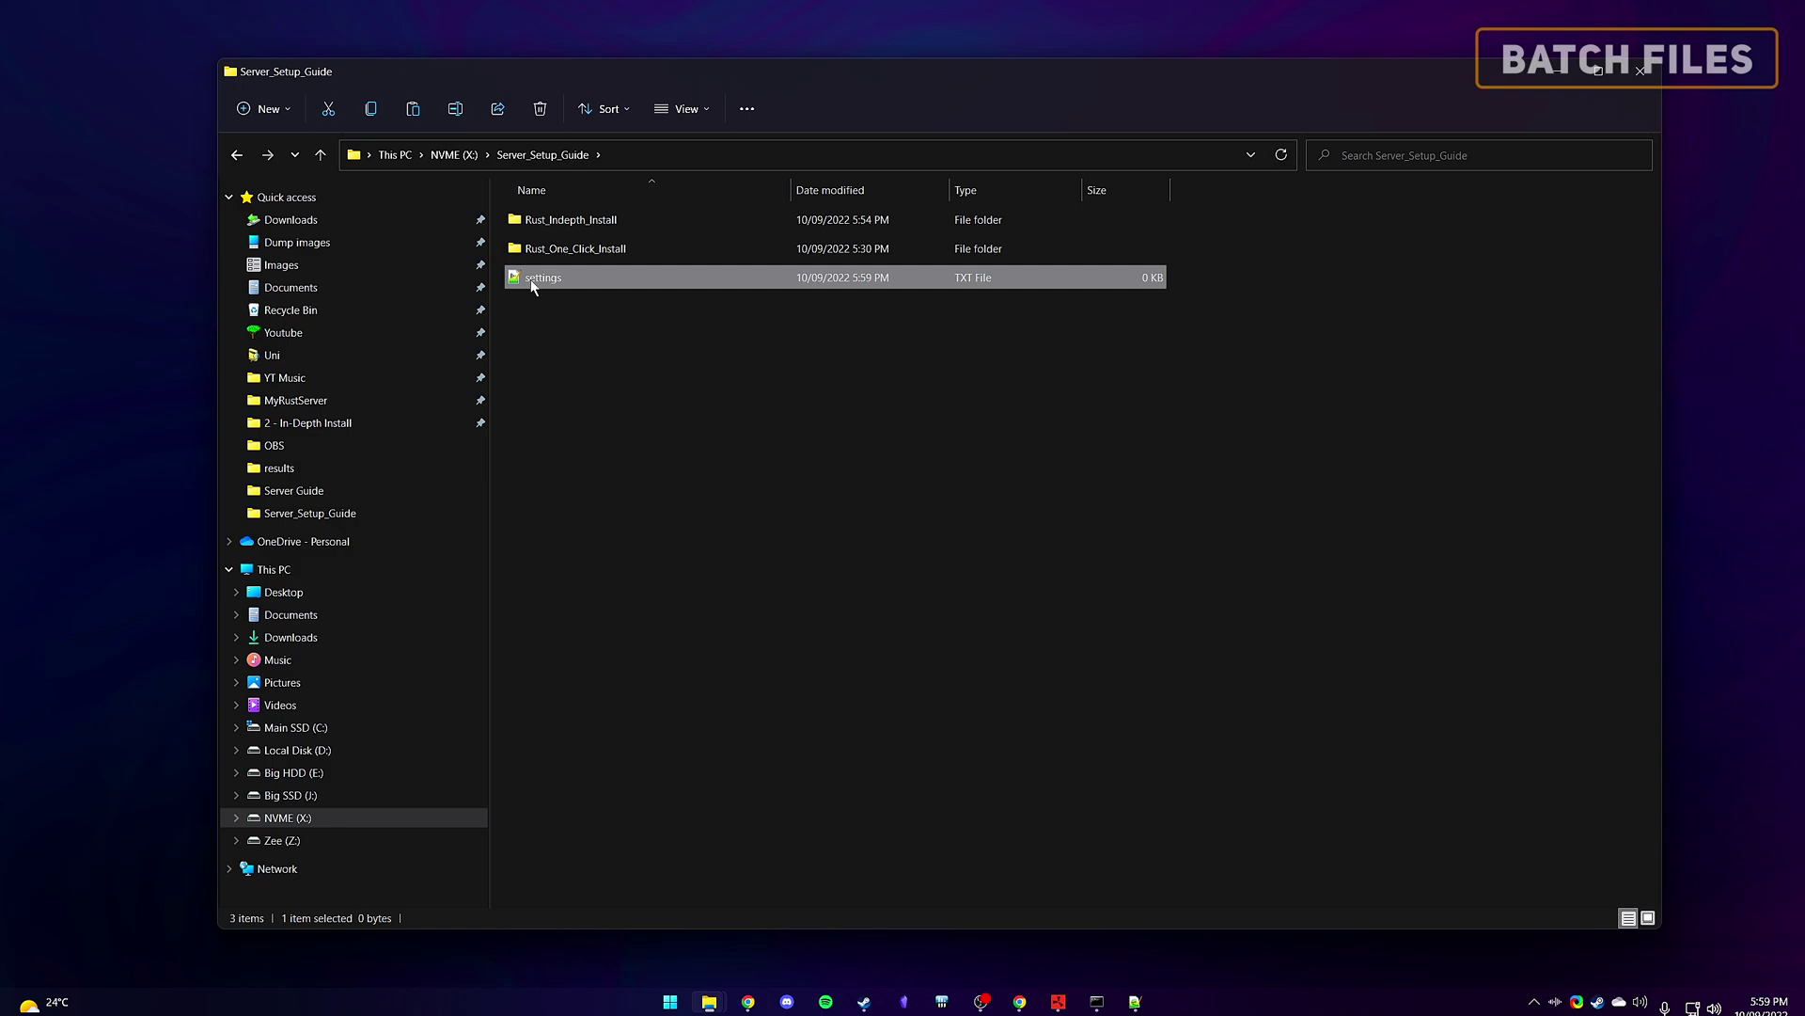
Step: Turn on file name extensions and change settings.txt to settings.bat, accepting the extension change
{"action": "left_click", "coordinate": [709, 108]}
{"action": "mouse_move", "coordinate": [736, 416]}
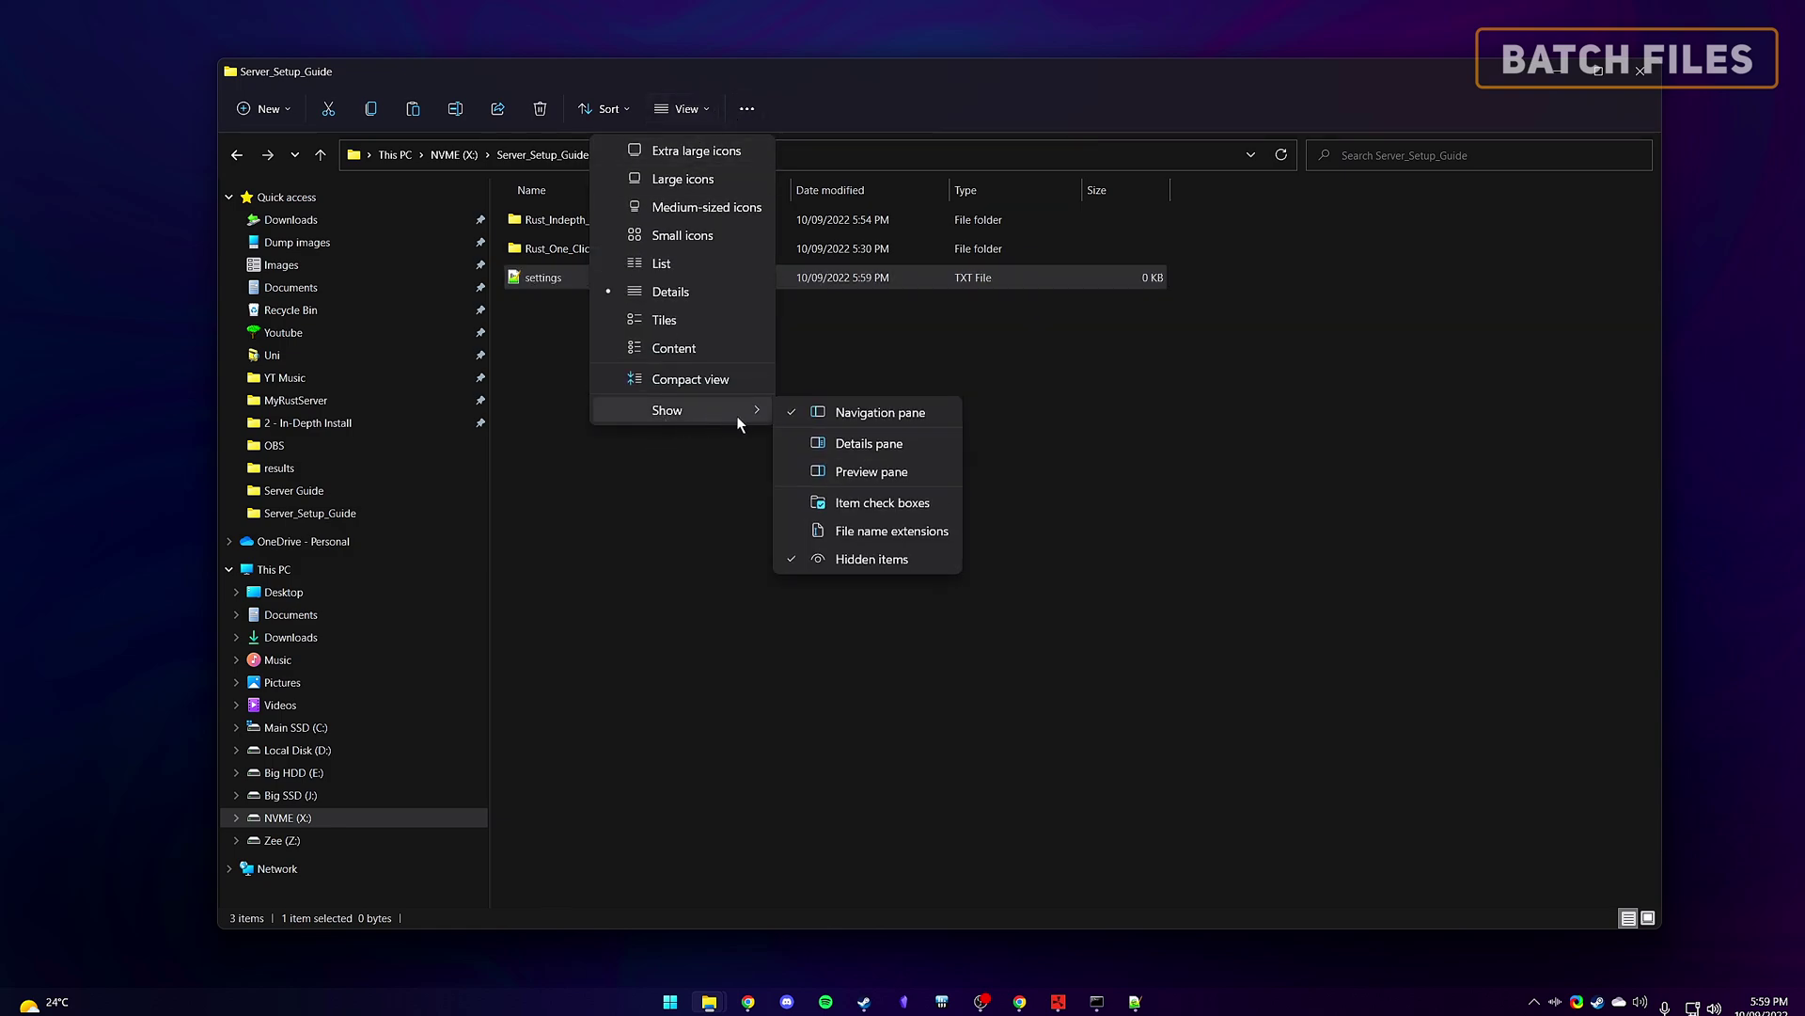
{"action": "left_click", "coordinate": [883, 533]}
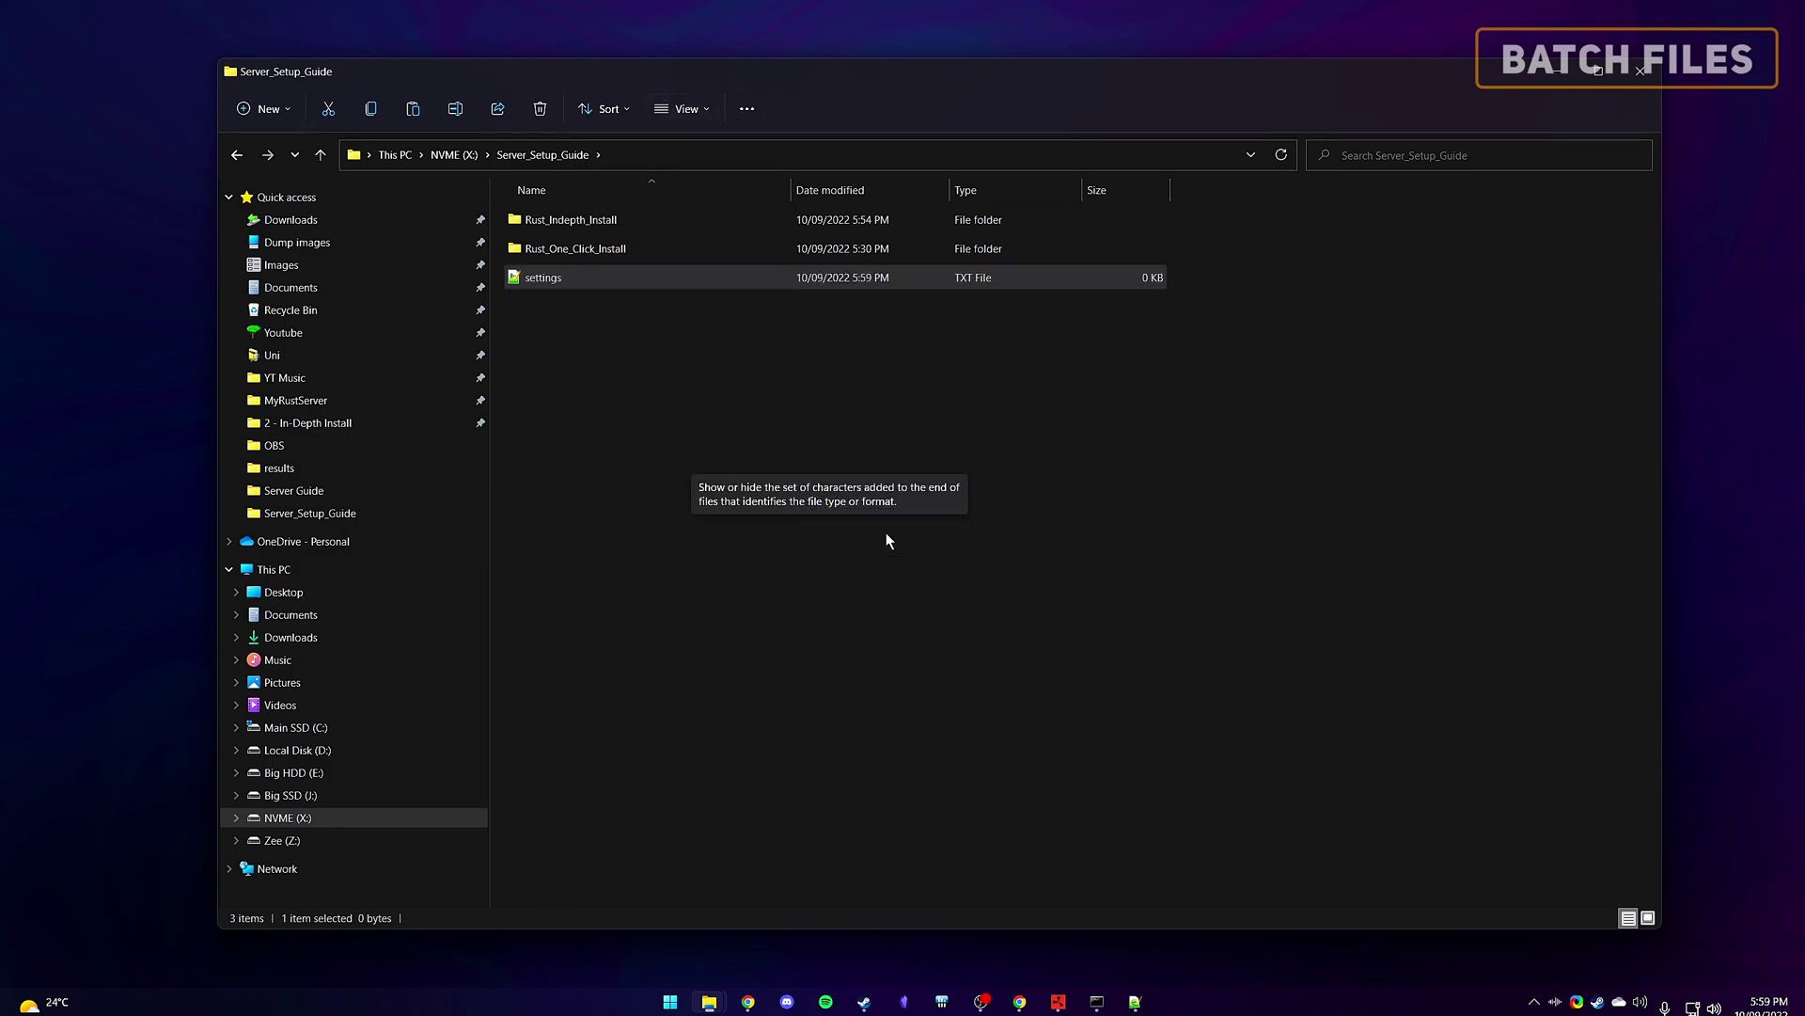
{"action": "left_click", "coordinate": [555, 278]}
{"action": "double_click", "coordinate": [571, 277]}
{"action": "type", "text": "bat"}
{"action": "key", "text": "Return"}
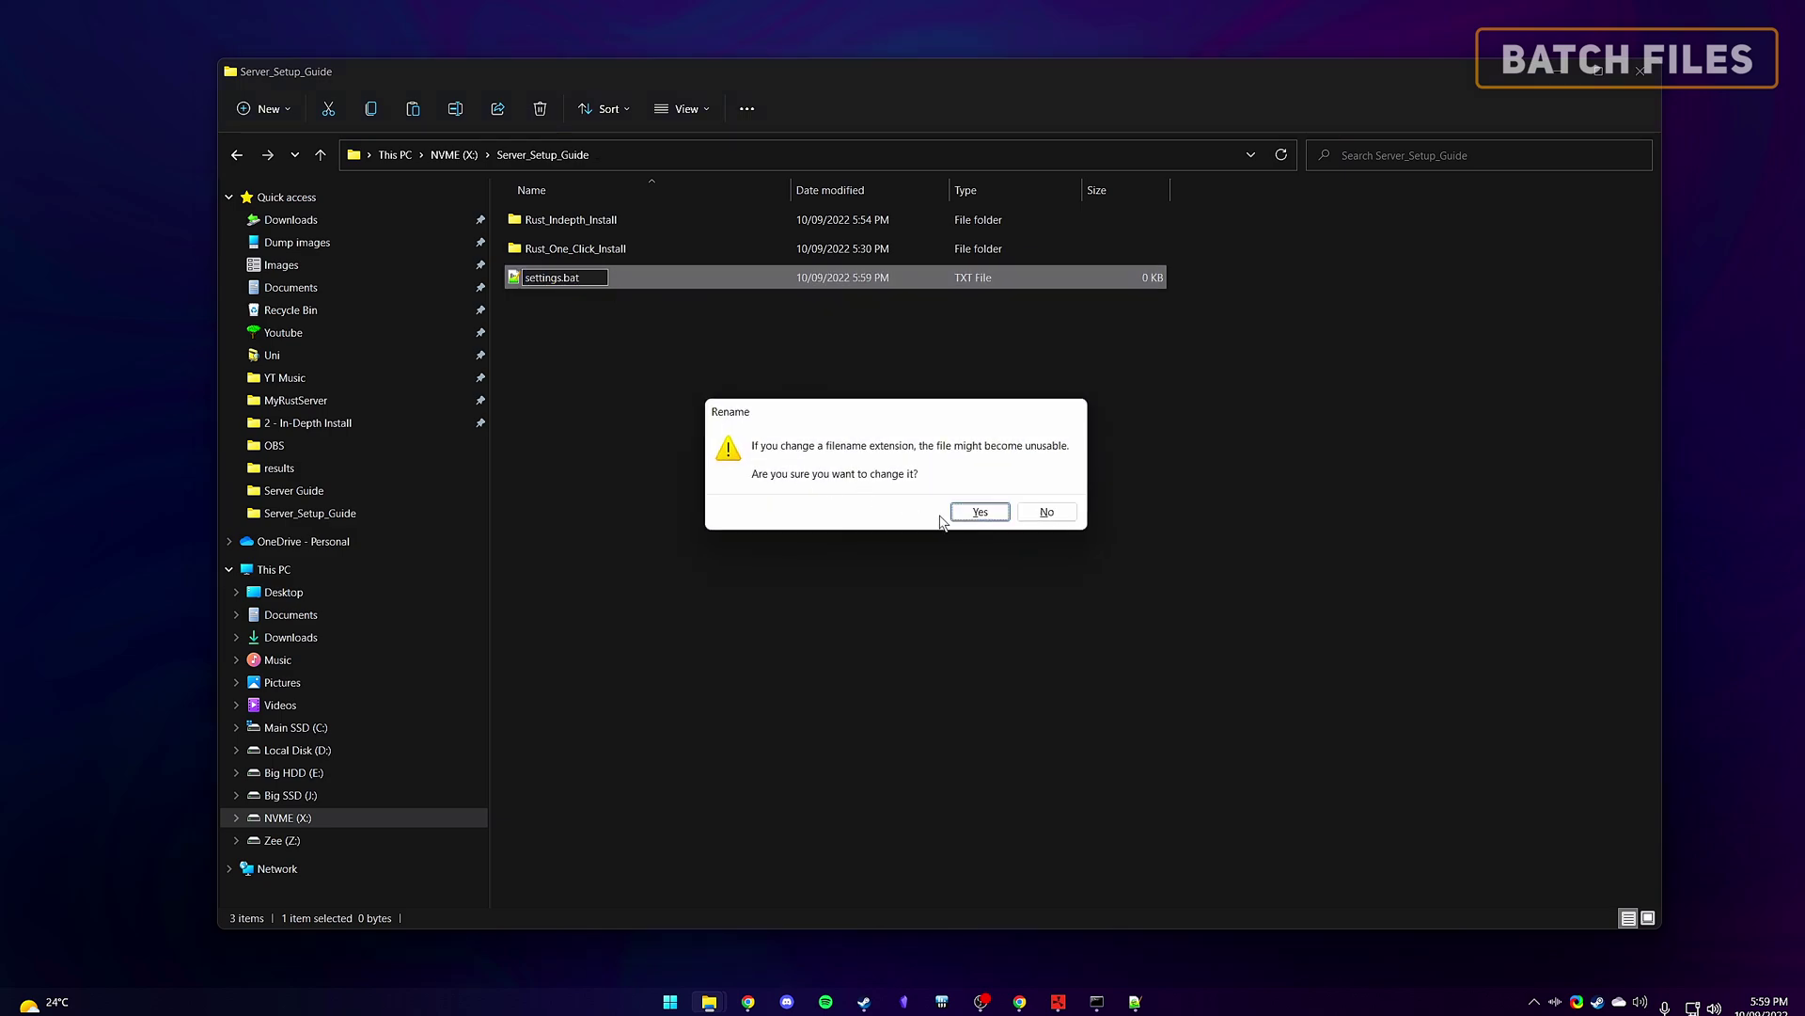
{"action": "left_click", "coordinate": [963, 511]}
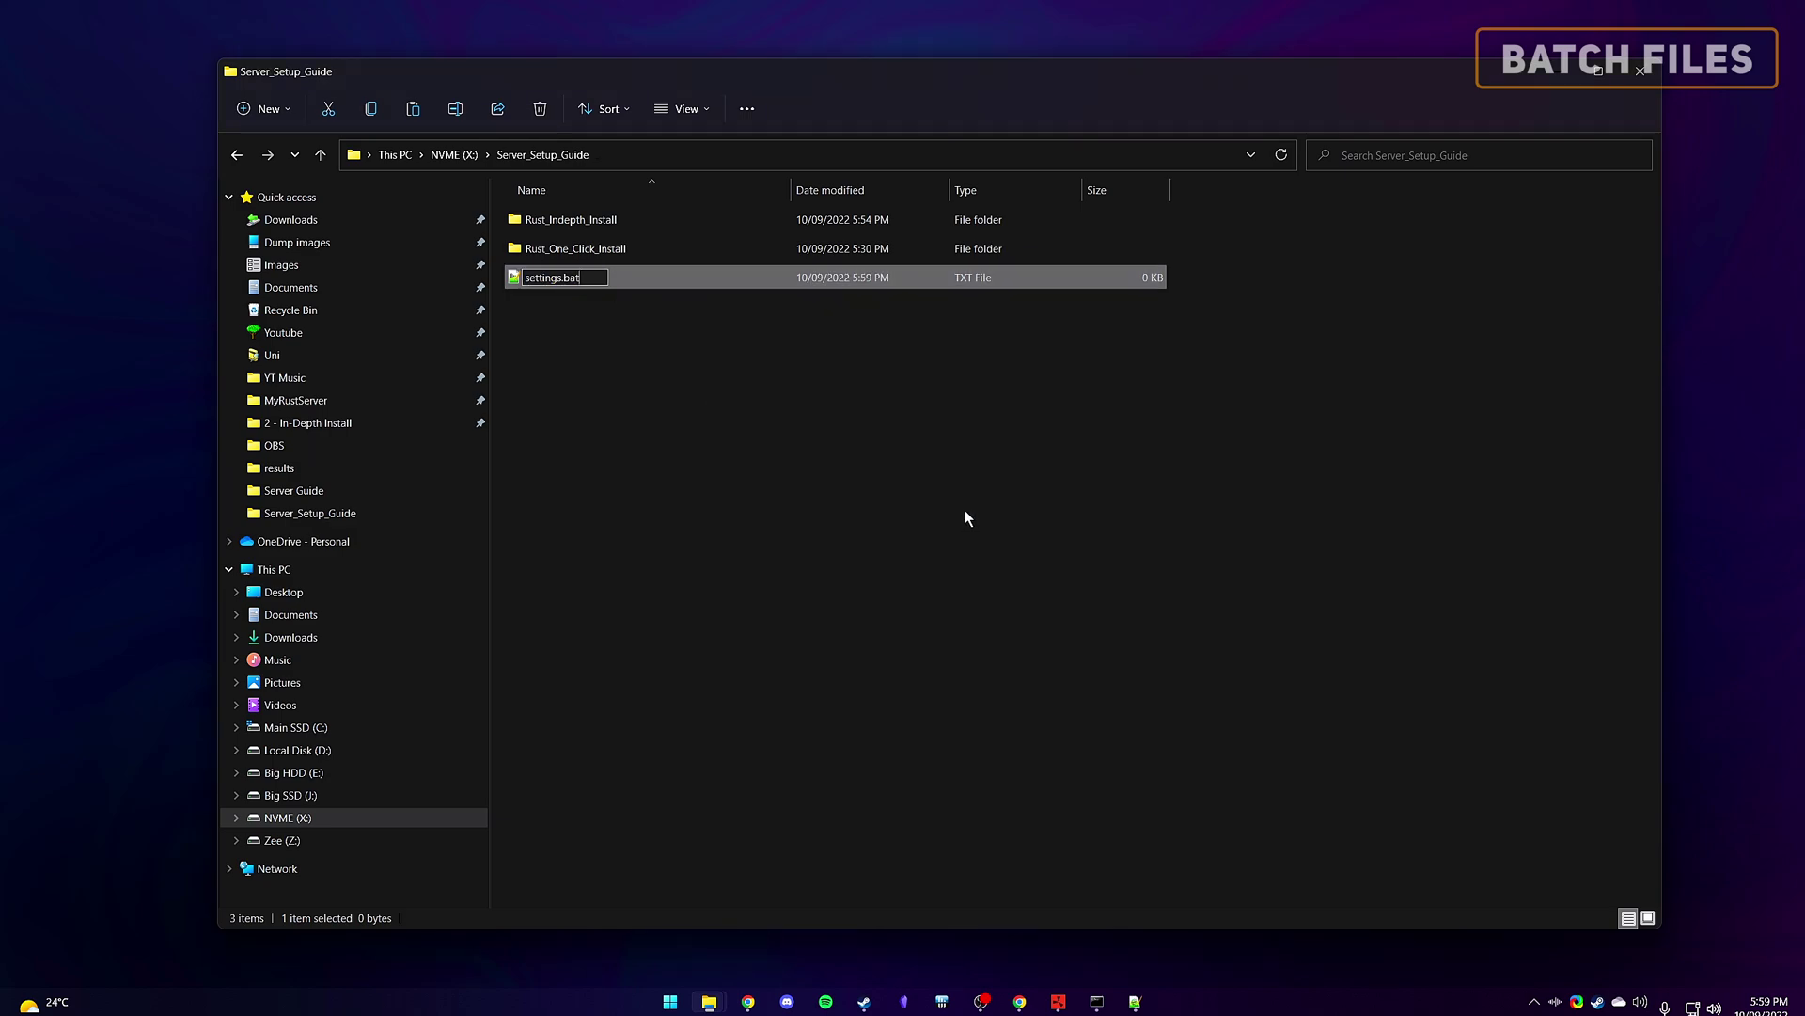
Step: Open settings.bat with Edit with Notepad++, keep the file, and begin typing 'Include any commands here'
{"action": "right_click", "coordinate": [536, 282]}
{"action": "left_click", "coordinate": [586, 525]}
{"action": "left_click", "coordinate": [645, 473]}
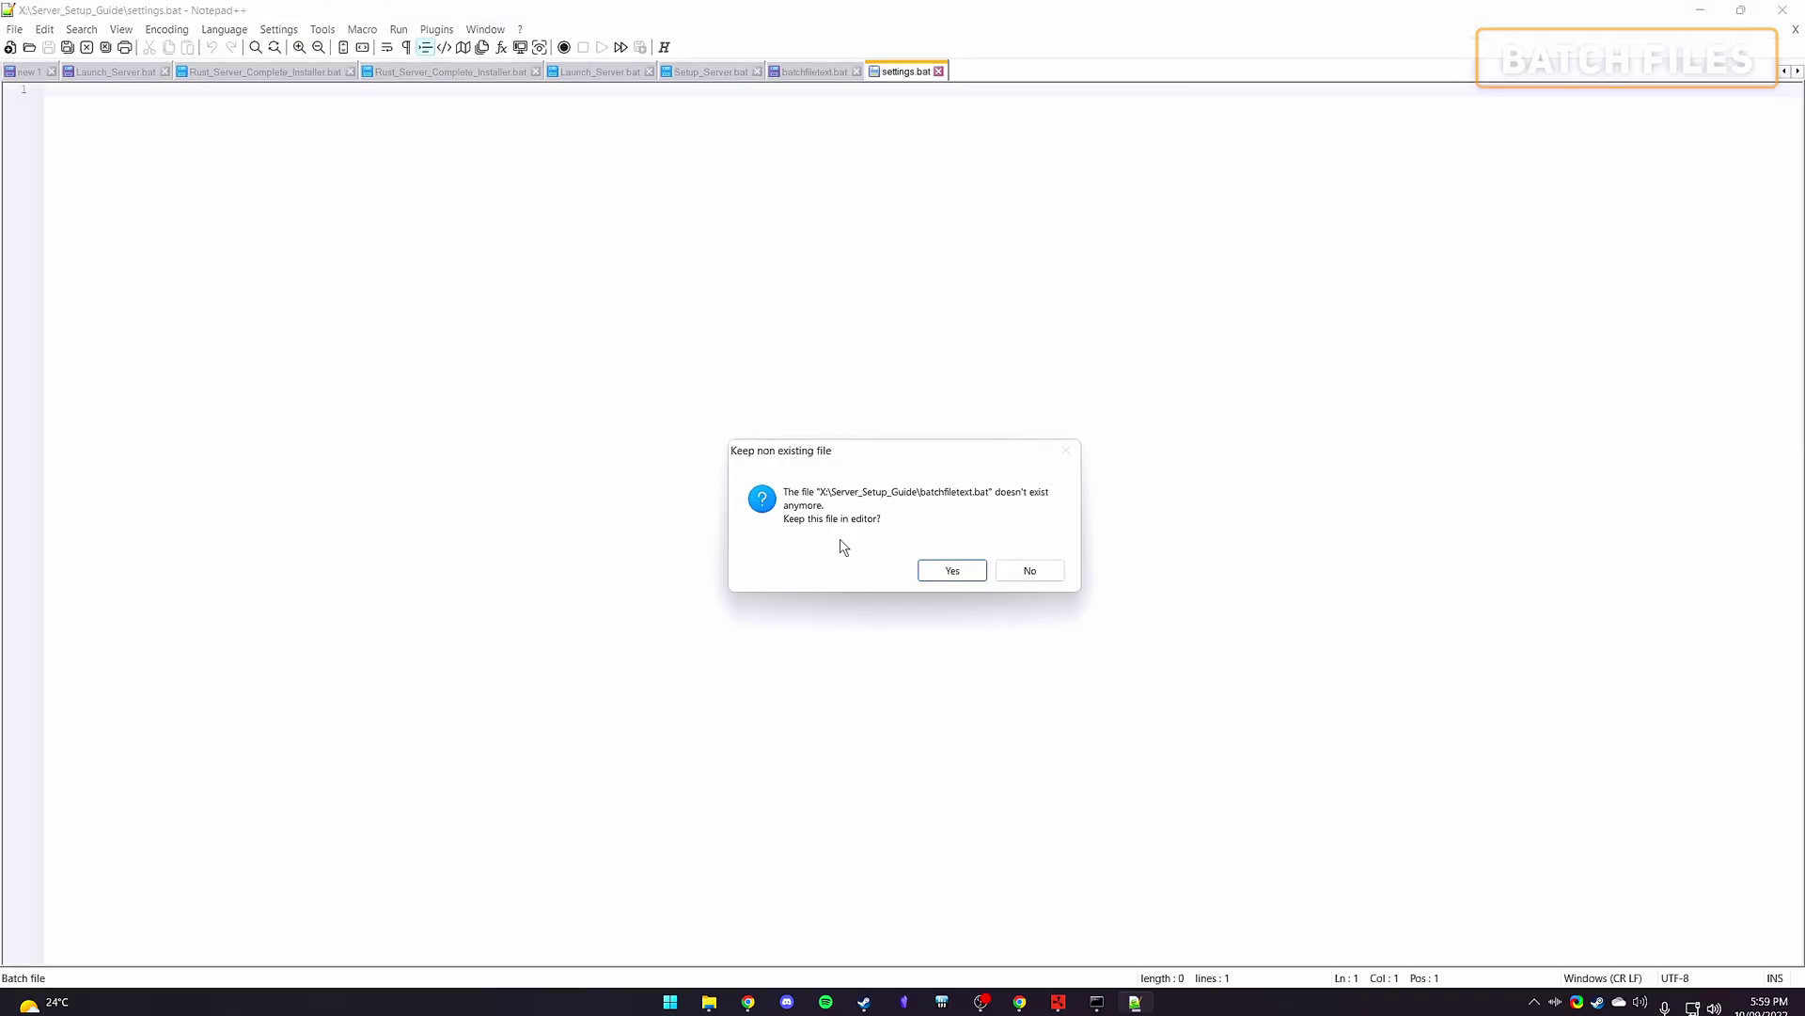
{"action": "left_click", "coordinate": [952, 570]}
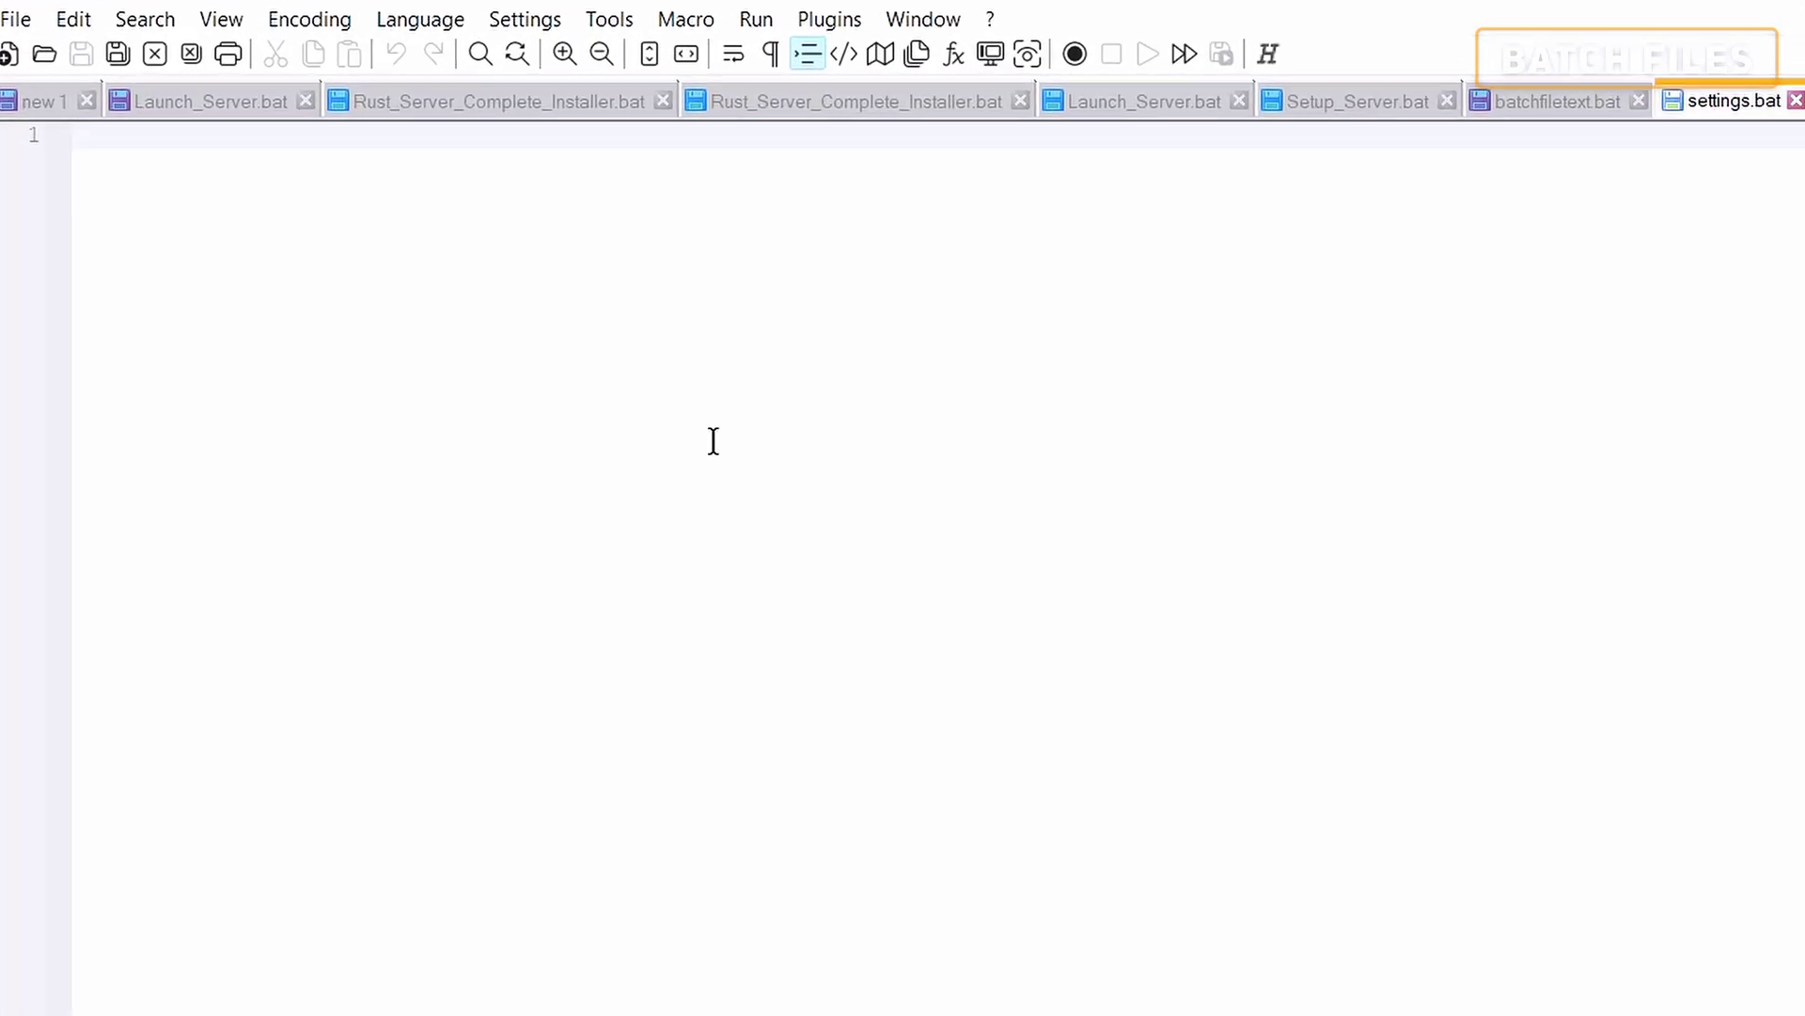
{"action": "type", "text": "Include any commands herwe"}
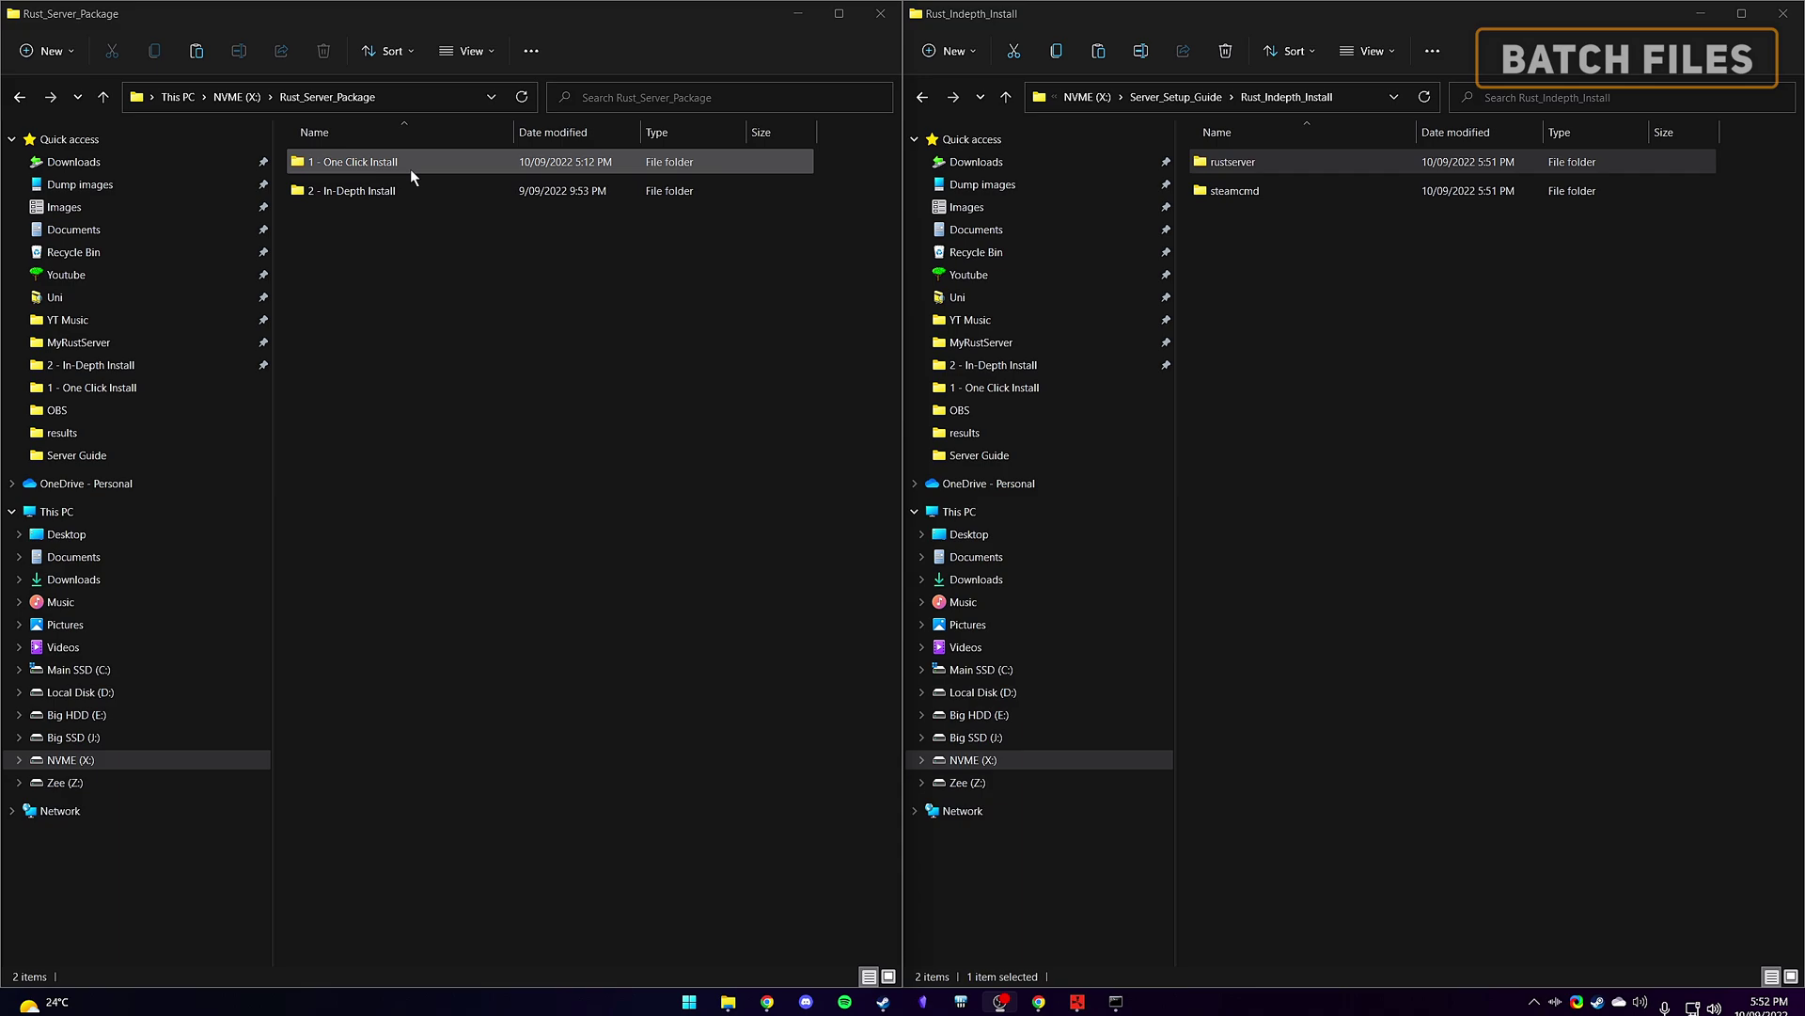
Step: Browse to 2 - In-Depth Install\Step 1 - Setup Server, drag Setup_Server.bat onto steamcmd, and open steamcmd
{"action": "double_click", "coordinate": [348, 197]}
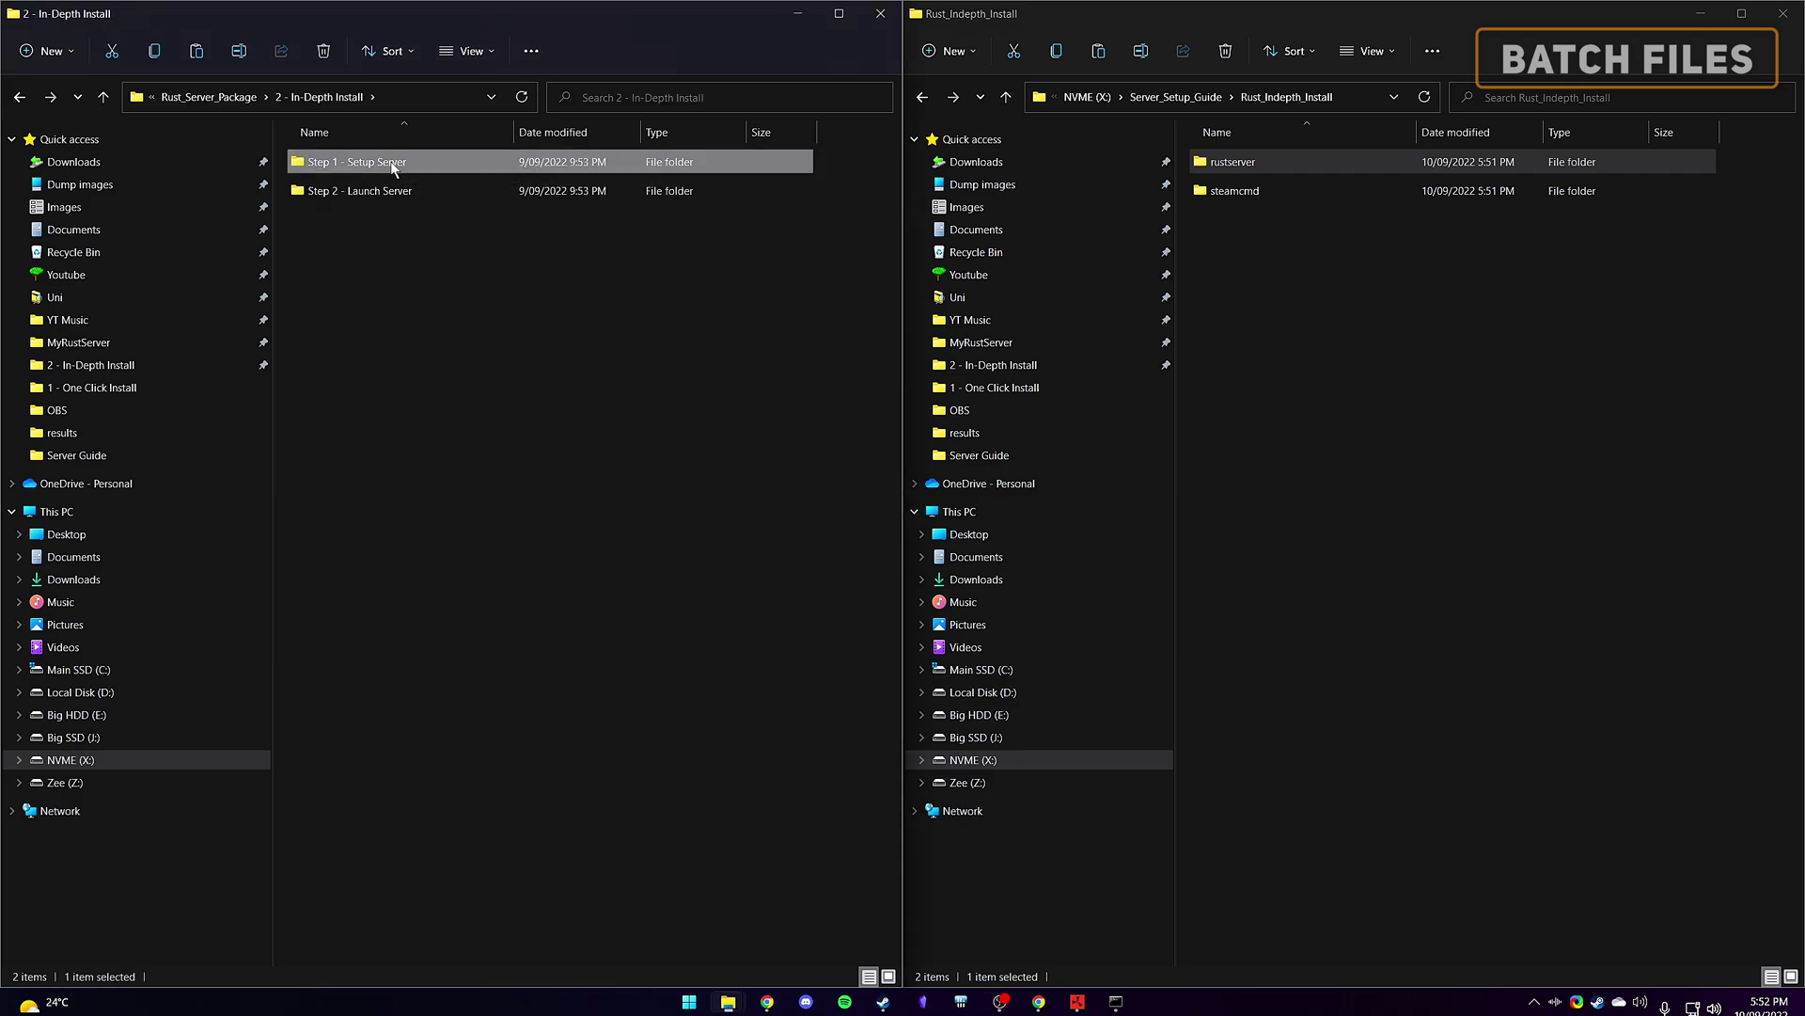
{"action": "double_click", "coordinate": [387, 162]}
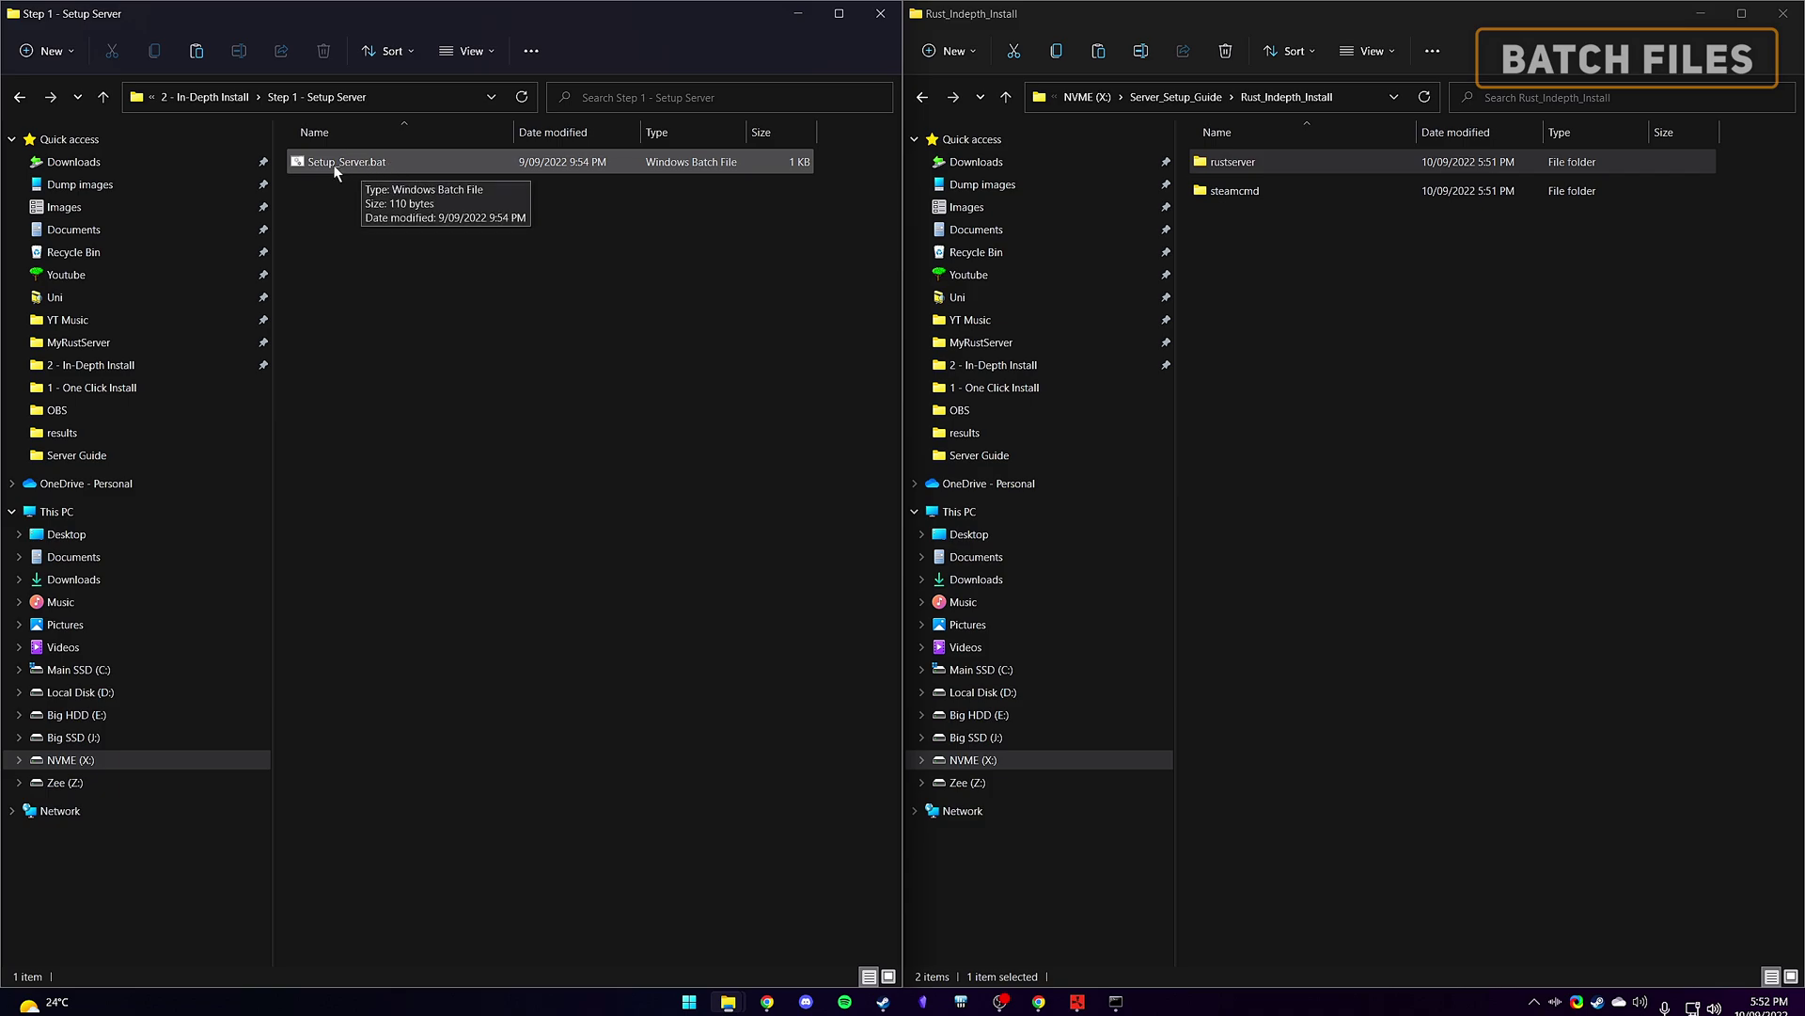
{"action": "left_click_drag", "start_coordinate": [325, 166], "coordinate": [1249, 194]}
{"action": "double_click", "coordinate": [1246, 195]}
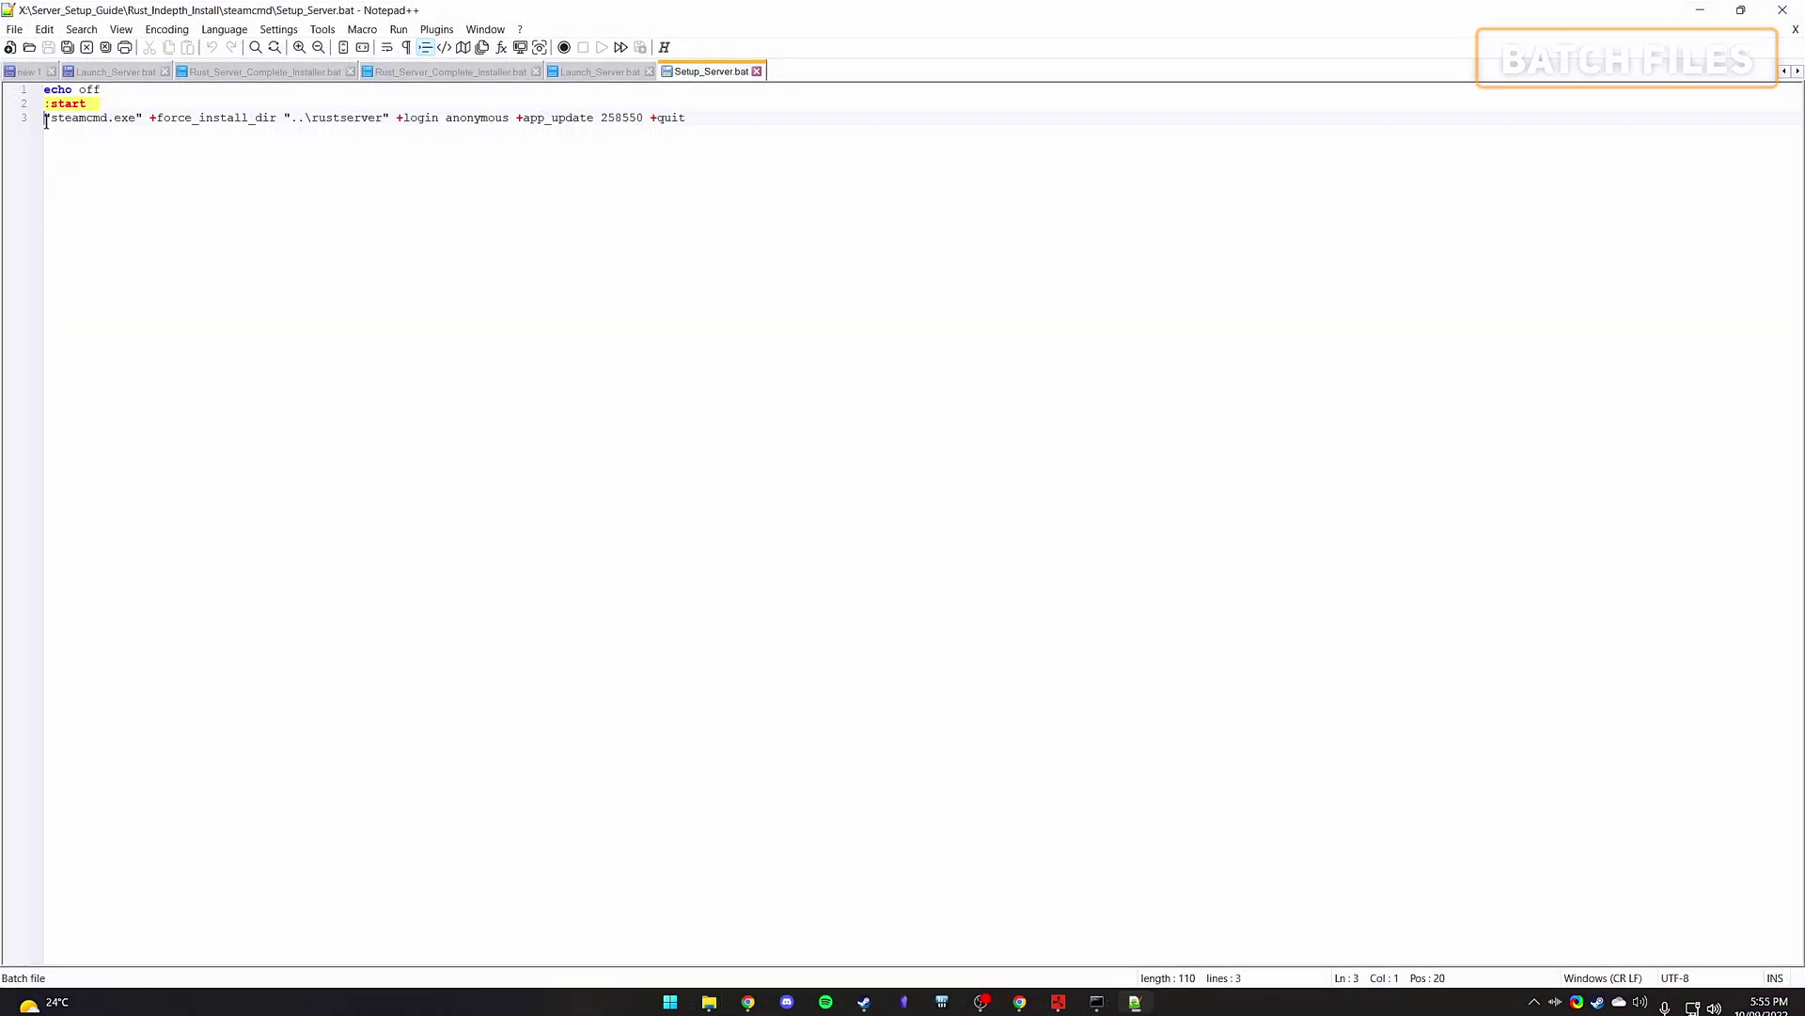
Step: Highlight line 3's steamcmd command, then its +force_install_dir ..\rustserver relative path
{"action": "left_click_drag", "start_coordinate": [46, 122], "coordinate": [772, 128]}
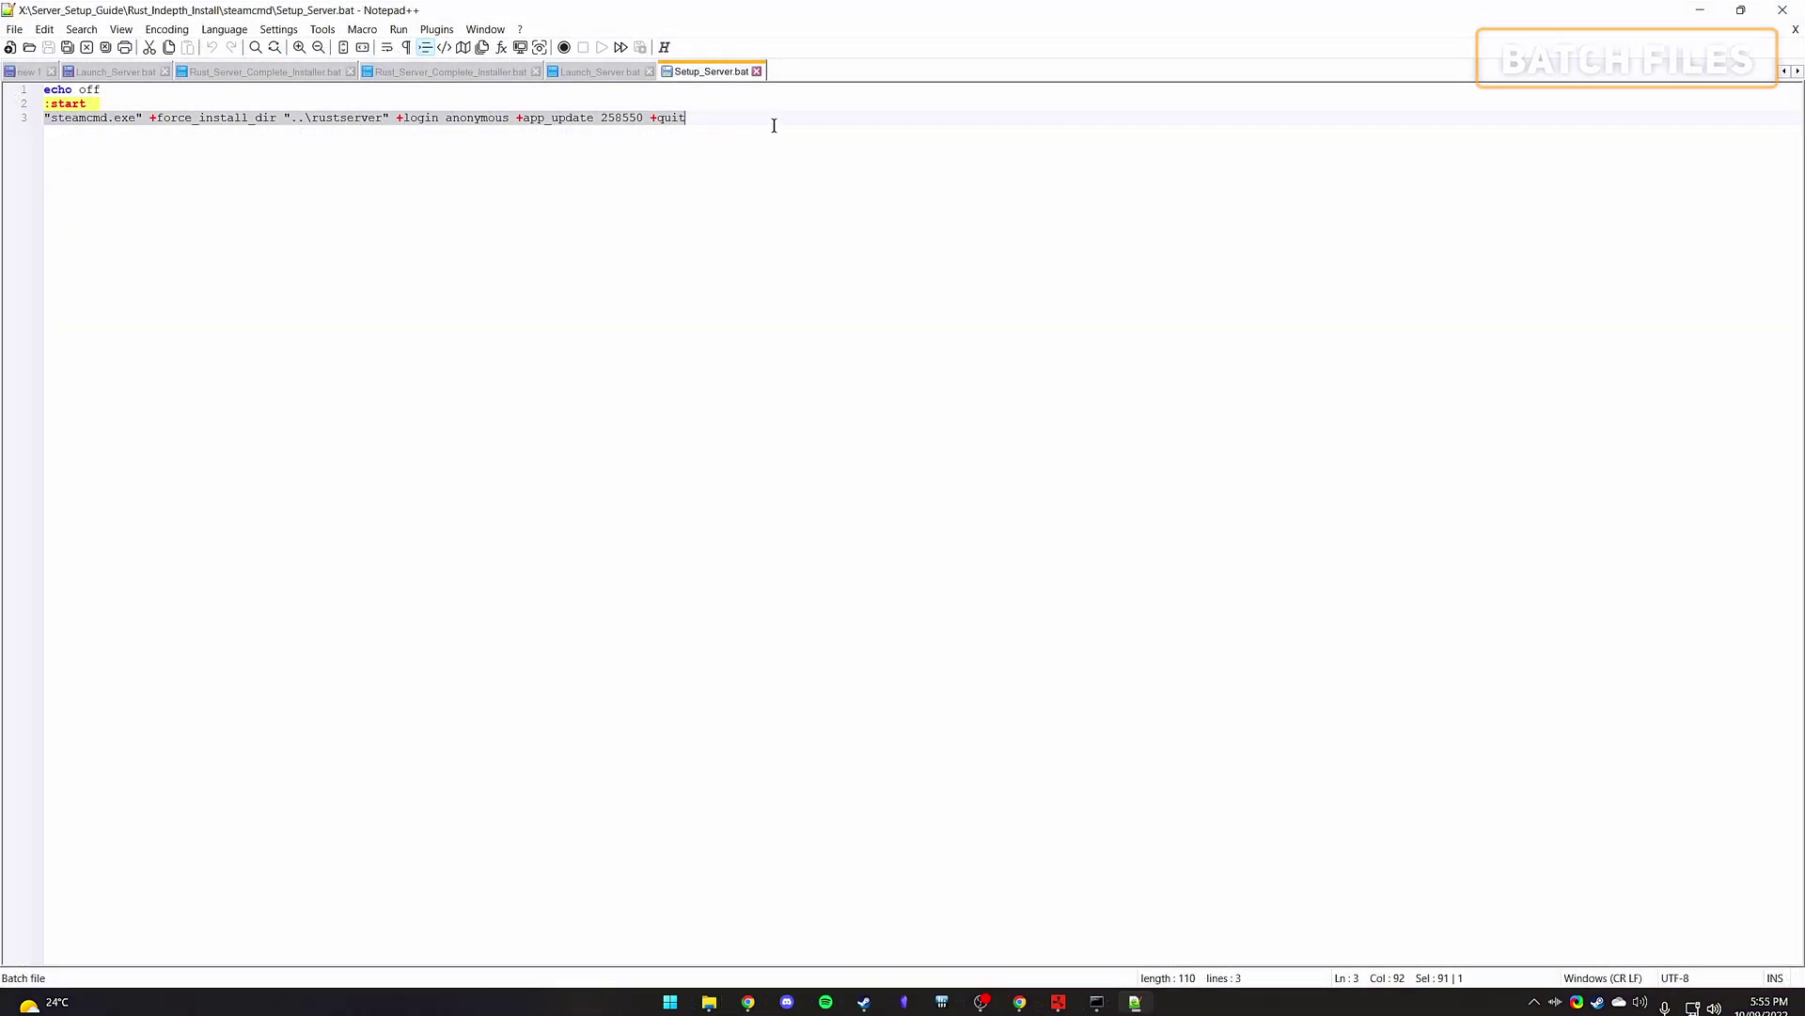
{"action": "left_click", "coordinate": [764, 132]}
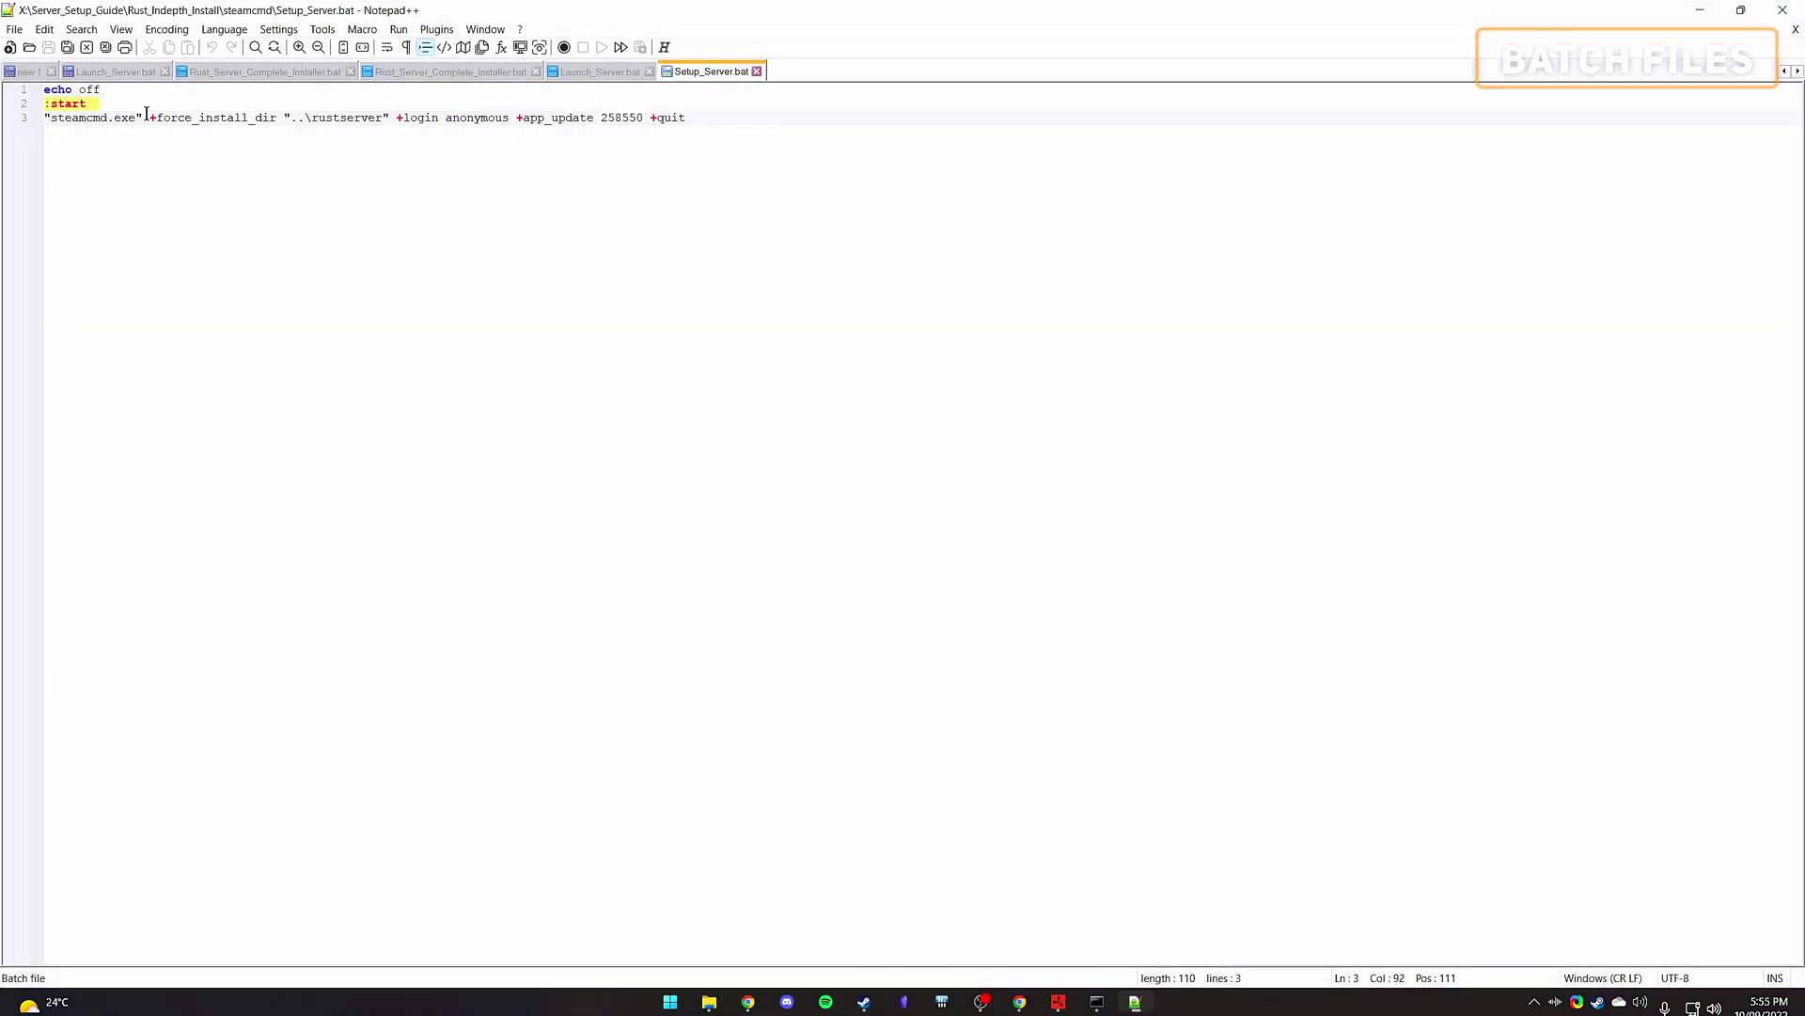
{"action": "left_click_drag", "start_coordinate": [150, 120], "coordinate": [637, 114]}
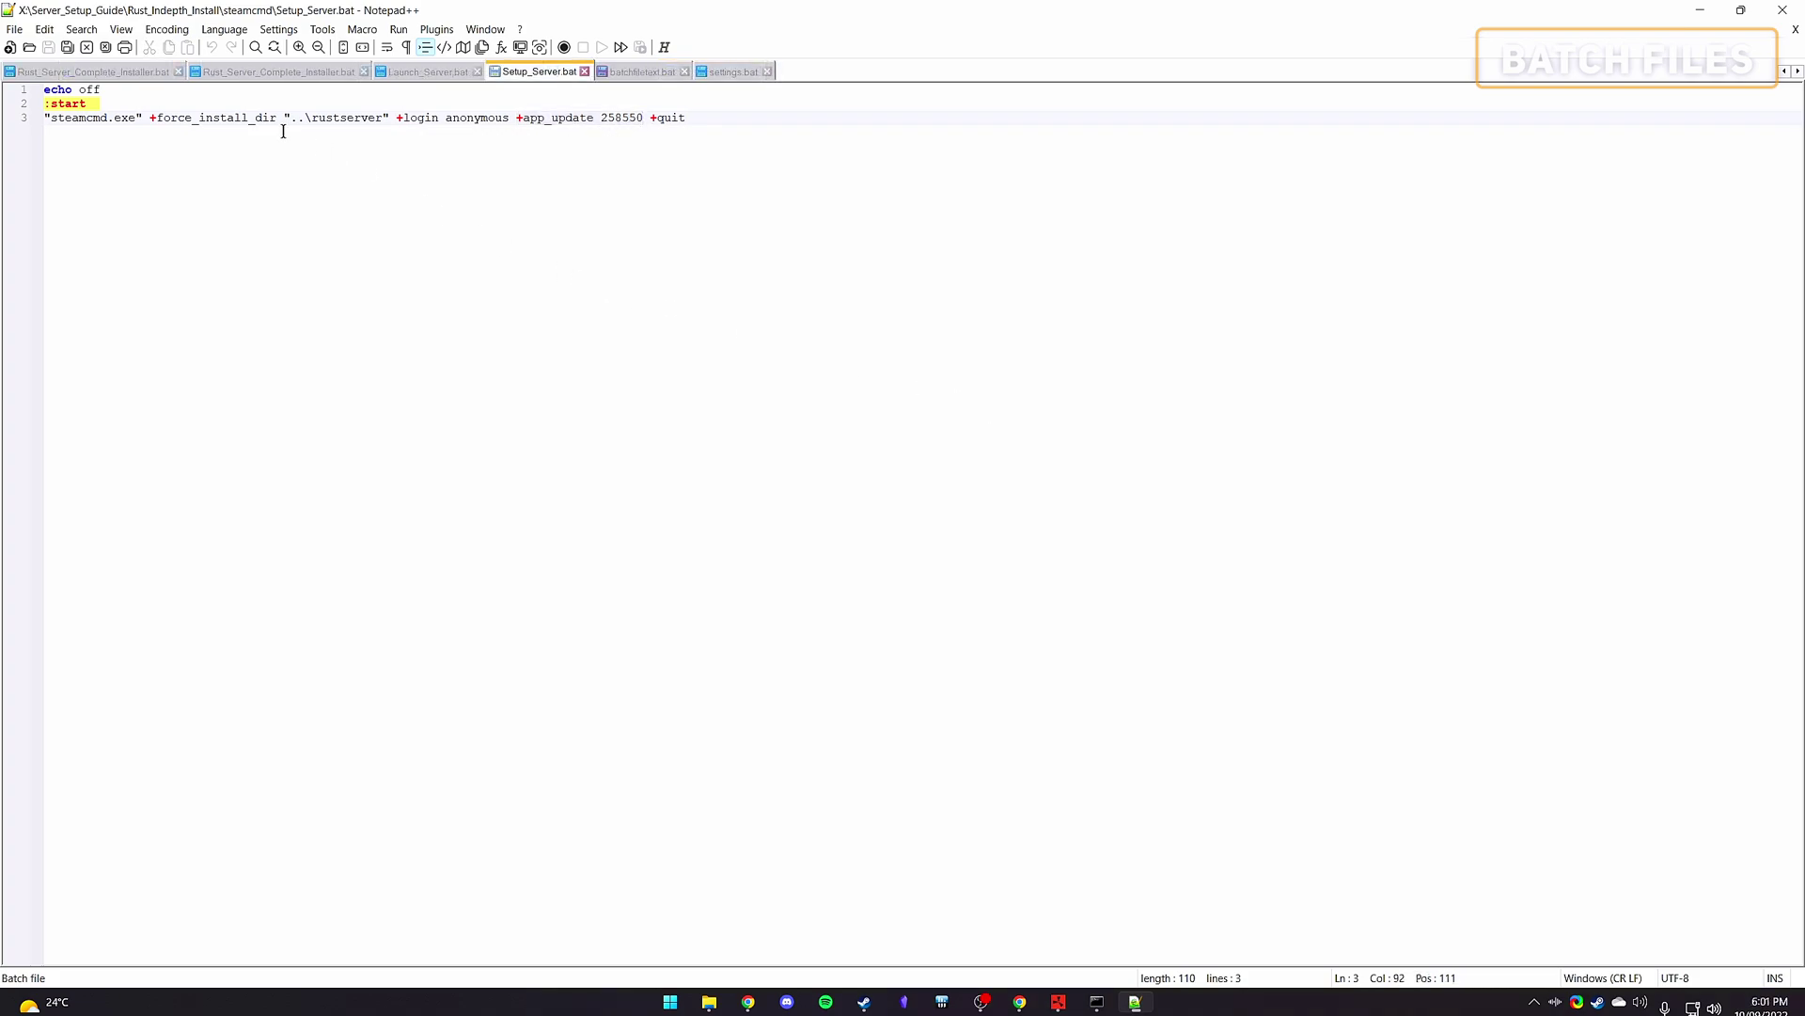
{"action": "left_click_drag", "start_coordinate": [290, 118], "coordinate": [384, 120]}
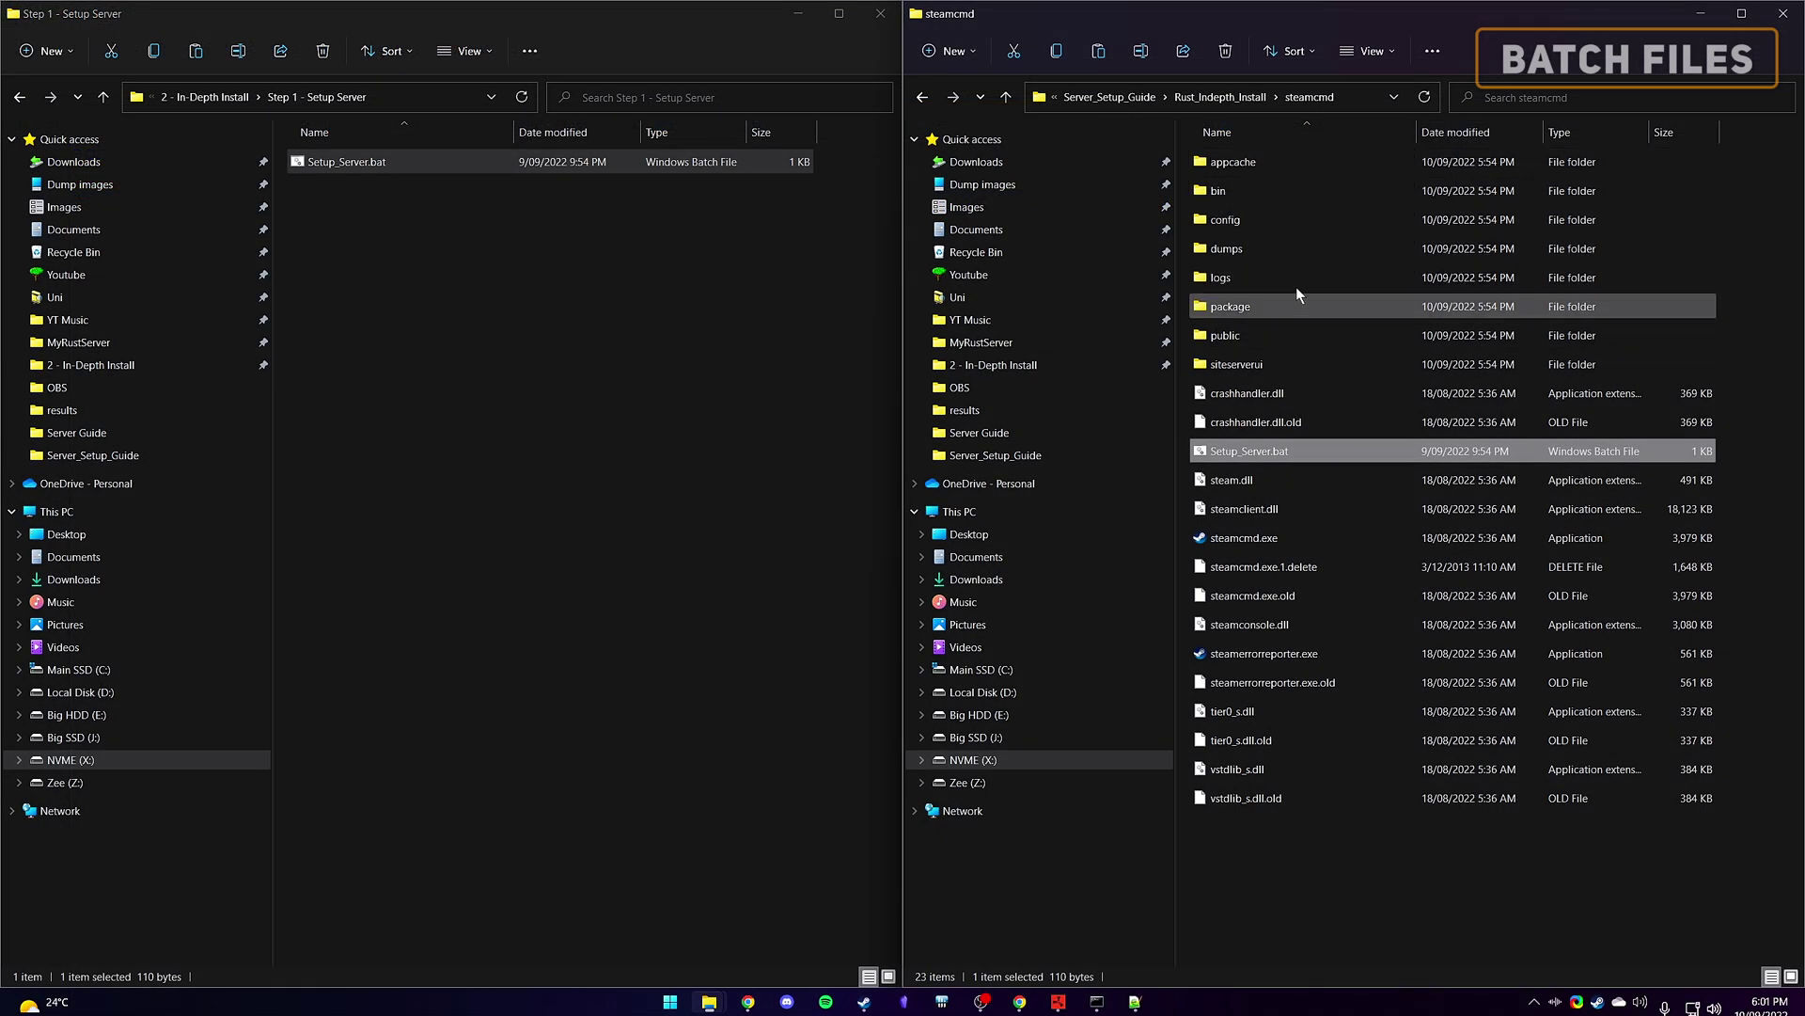
Step: Copy the rustserver folder's full path and paste it over ..\rustserver on line 3, then save
{"action": "left_click", "coordinate": [1232, 97]}
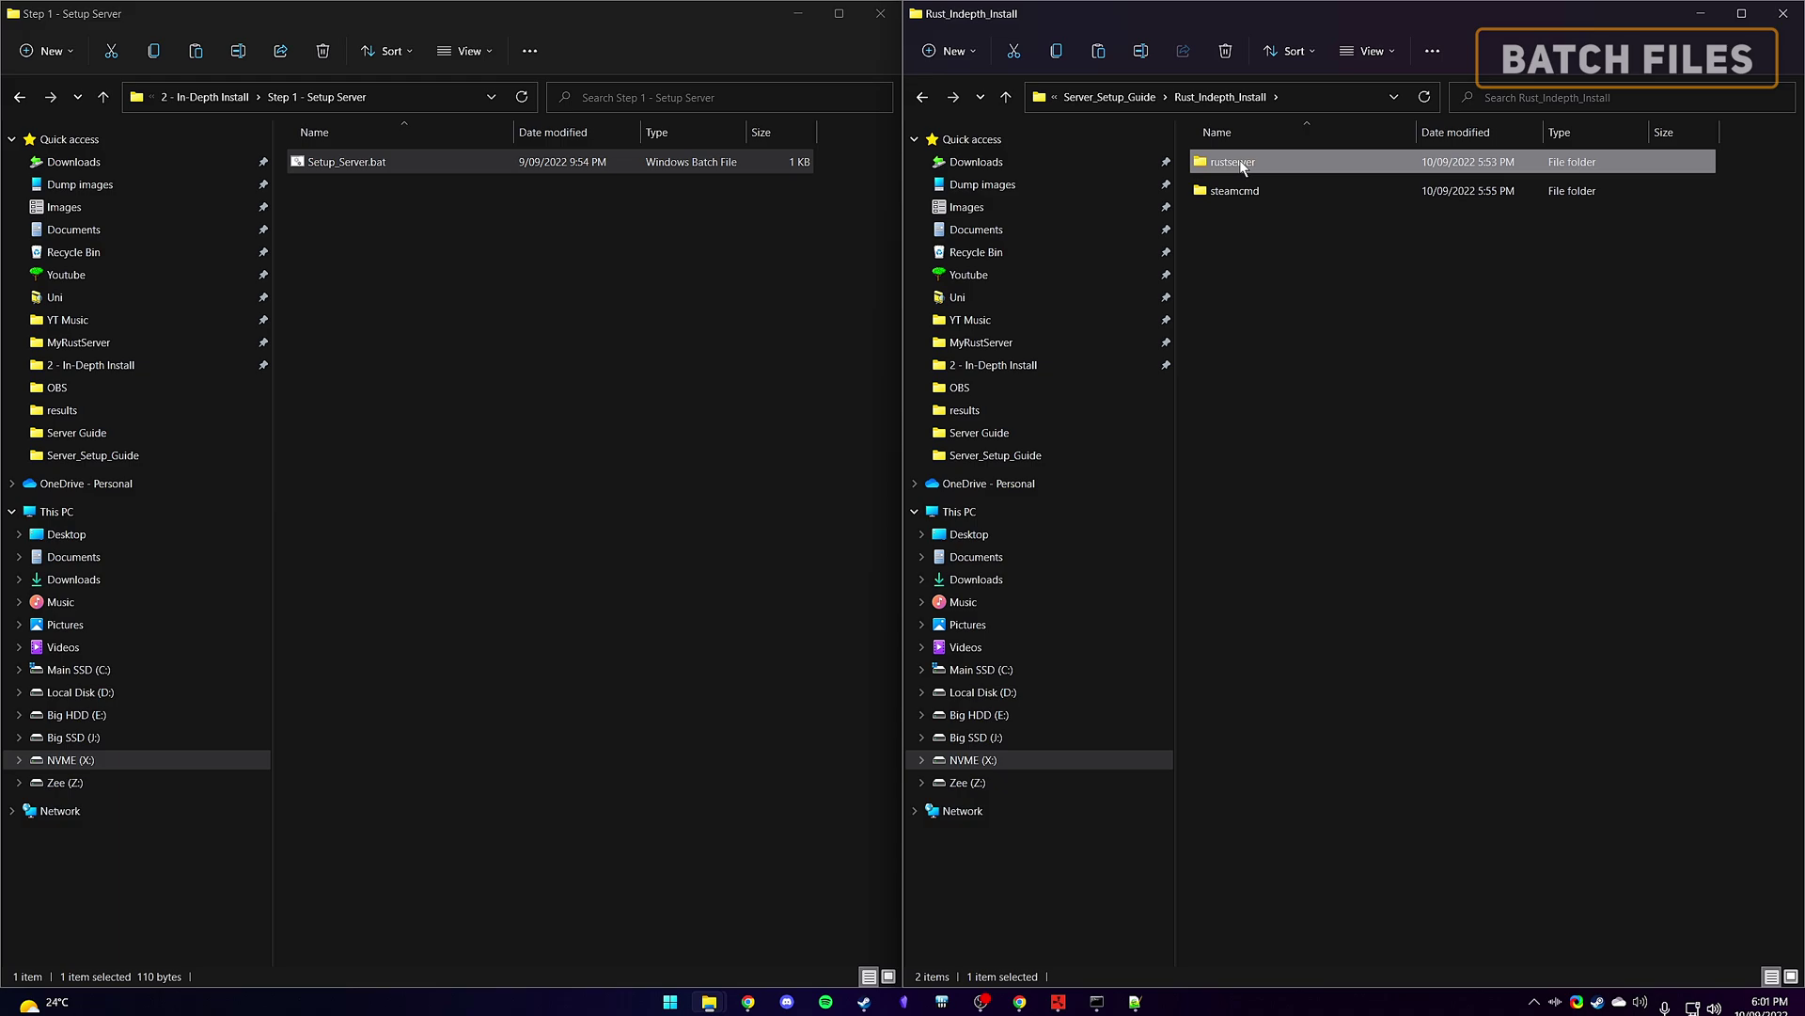
{"action": "double_click", "coordinate": [1239, 162]}
{"action": "left_click", "coordinate": [1356, 97]}
{"action": "key", "text": "ctrl+c"}
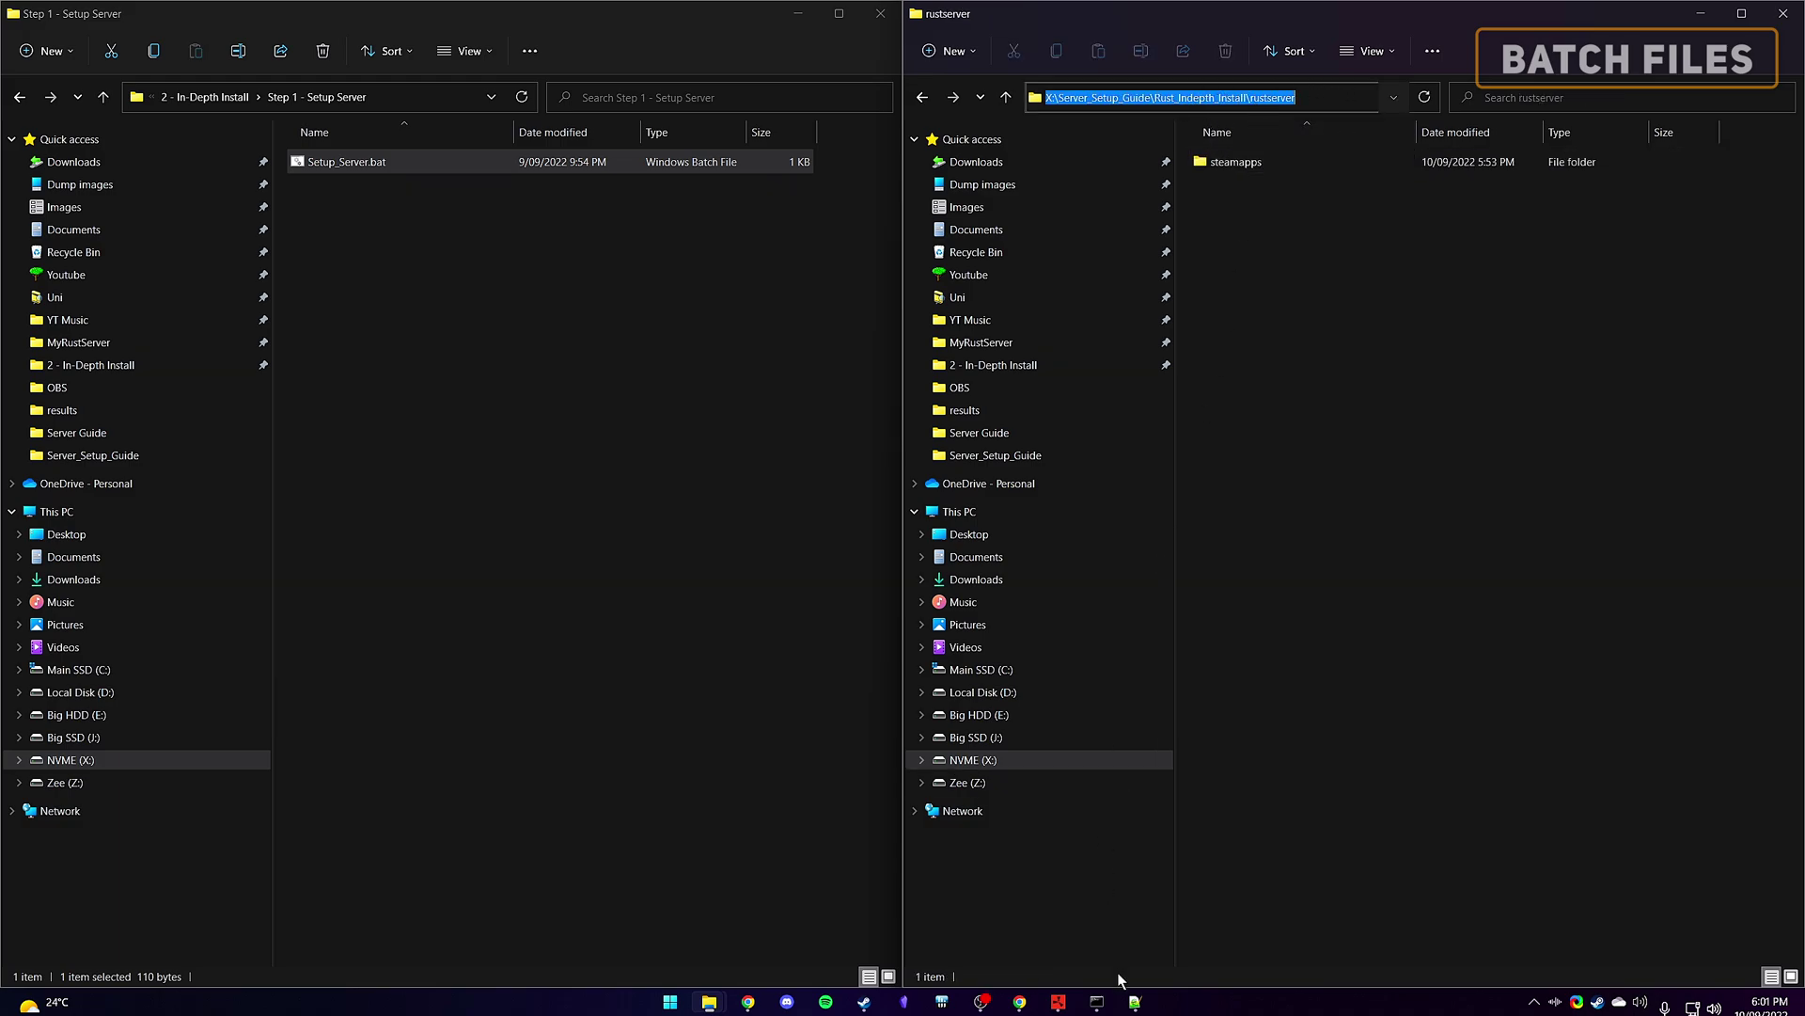
{"action": "left_click", "coordinate": [1135, 1002]}
{"action": "left_click", "coordinate": [320, 164]}
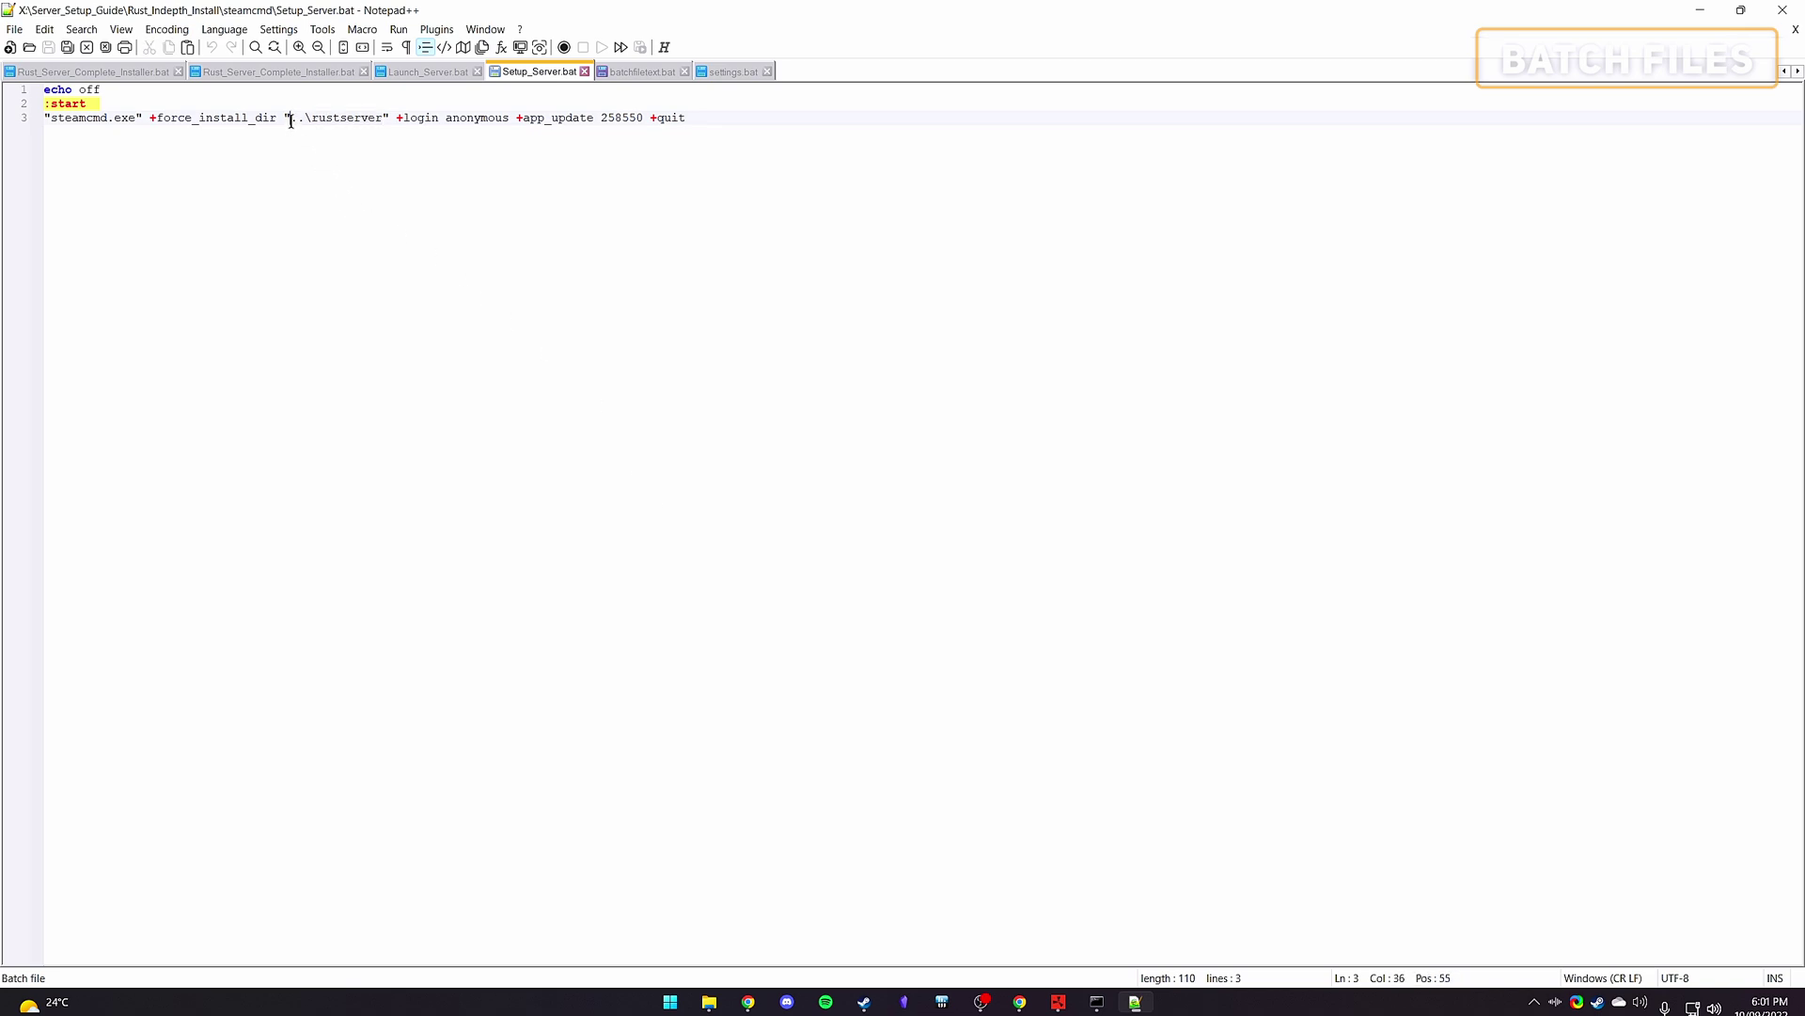
{"action": "left_click_drag", "start_coordinate": [291, 120], "coordinate": [361, 123]}
{"action": "key", "text": "ctrl+v"}
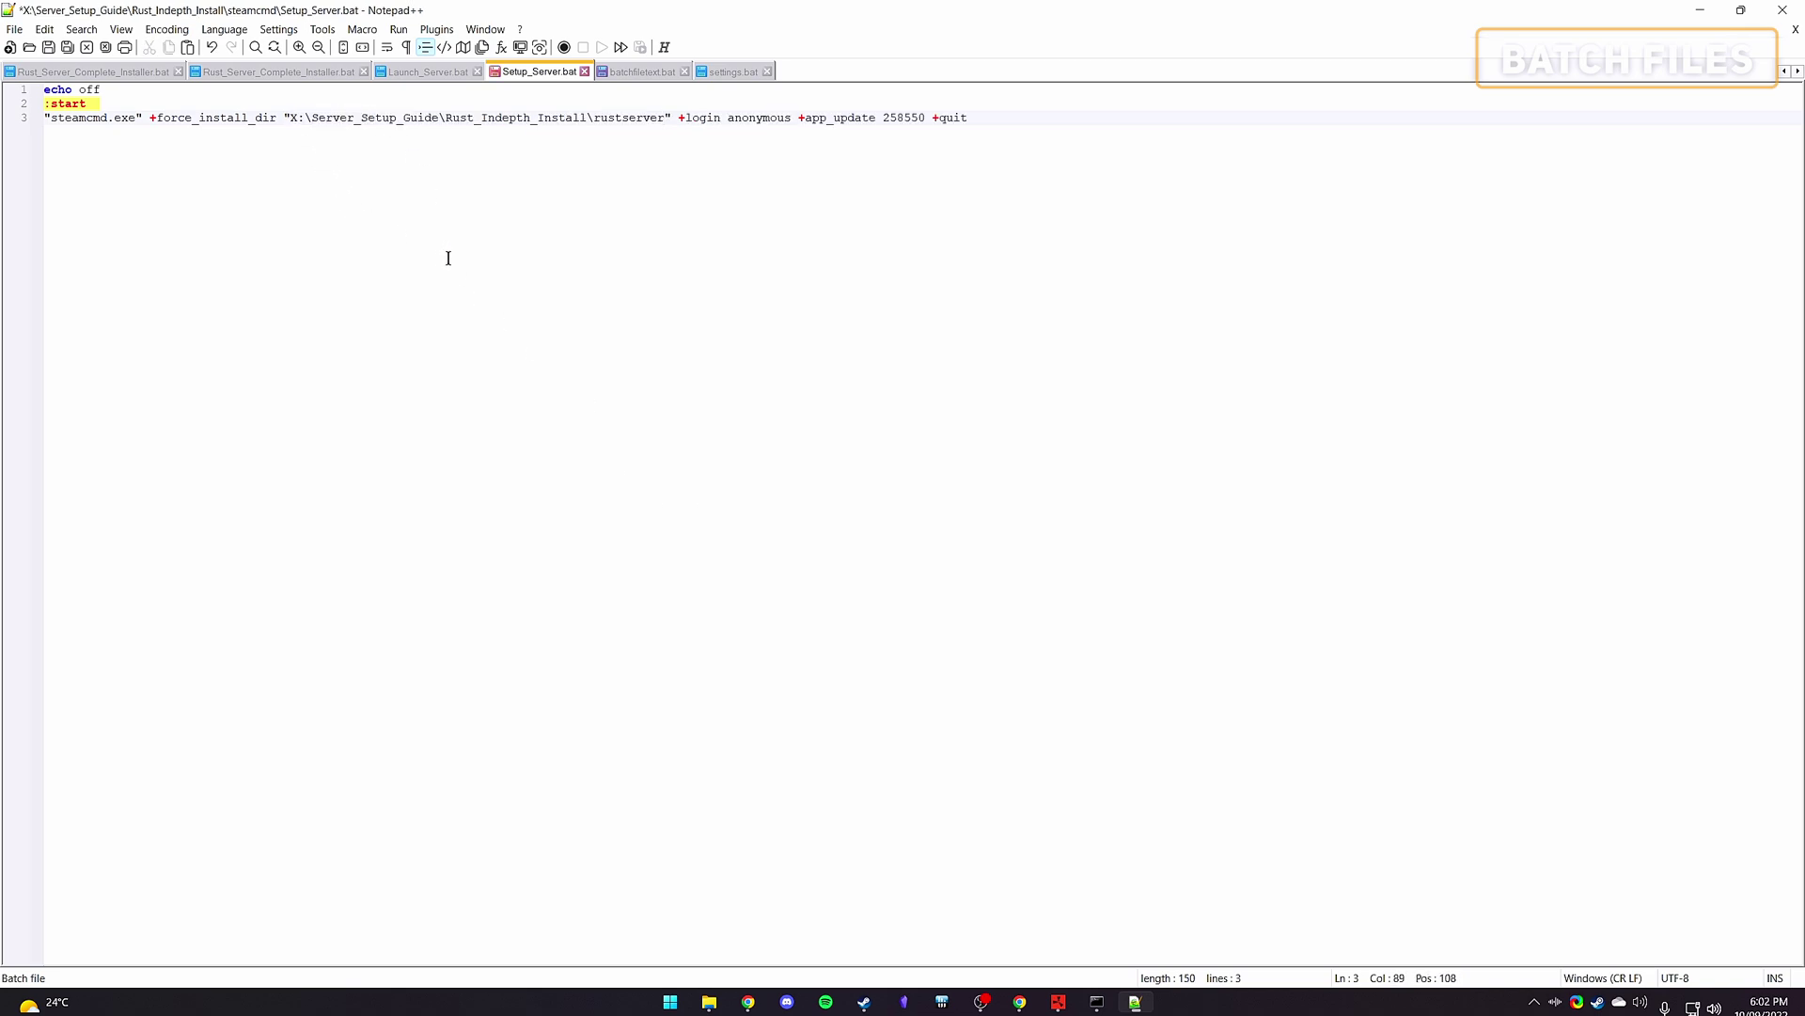
{"action": "key", "text": "ctrl+s"}
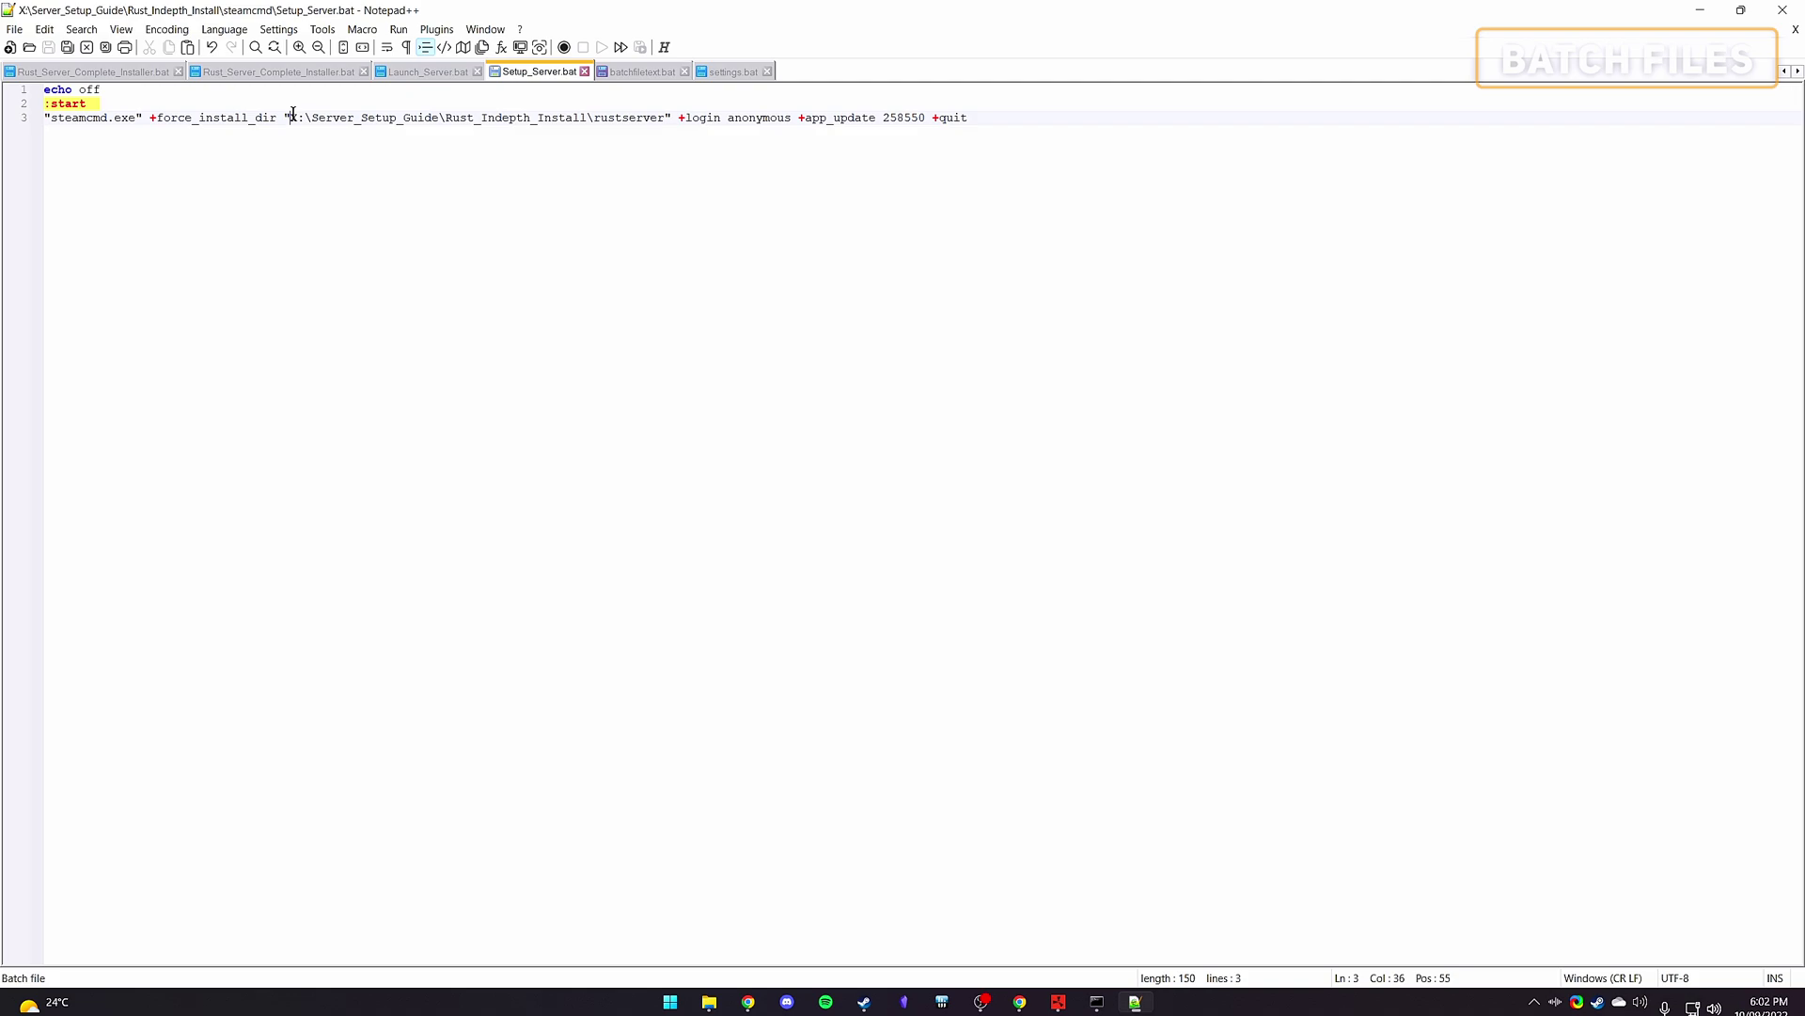
Step: Remove the quotes around the pasted path and change 'Server Setup' to 'Server_Setup' in it
{"action": "left_click_drag", "start_coordinate": [292, 113], "coordinate": [536, 118]}
{"action": "left_click", "coordinate": [292, 118]}
{"action": "key", "text": "BackSpace"}
{"action": "left_click", "coordinate": [664, 118]}
{"action": "key", "text": "BackSpace"}
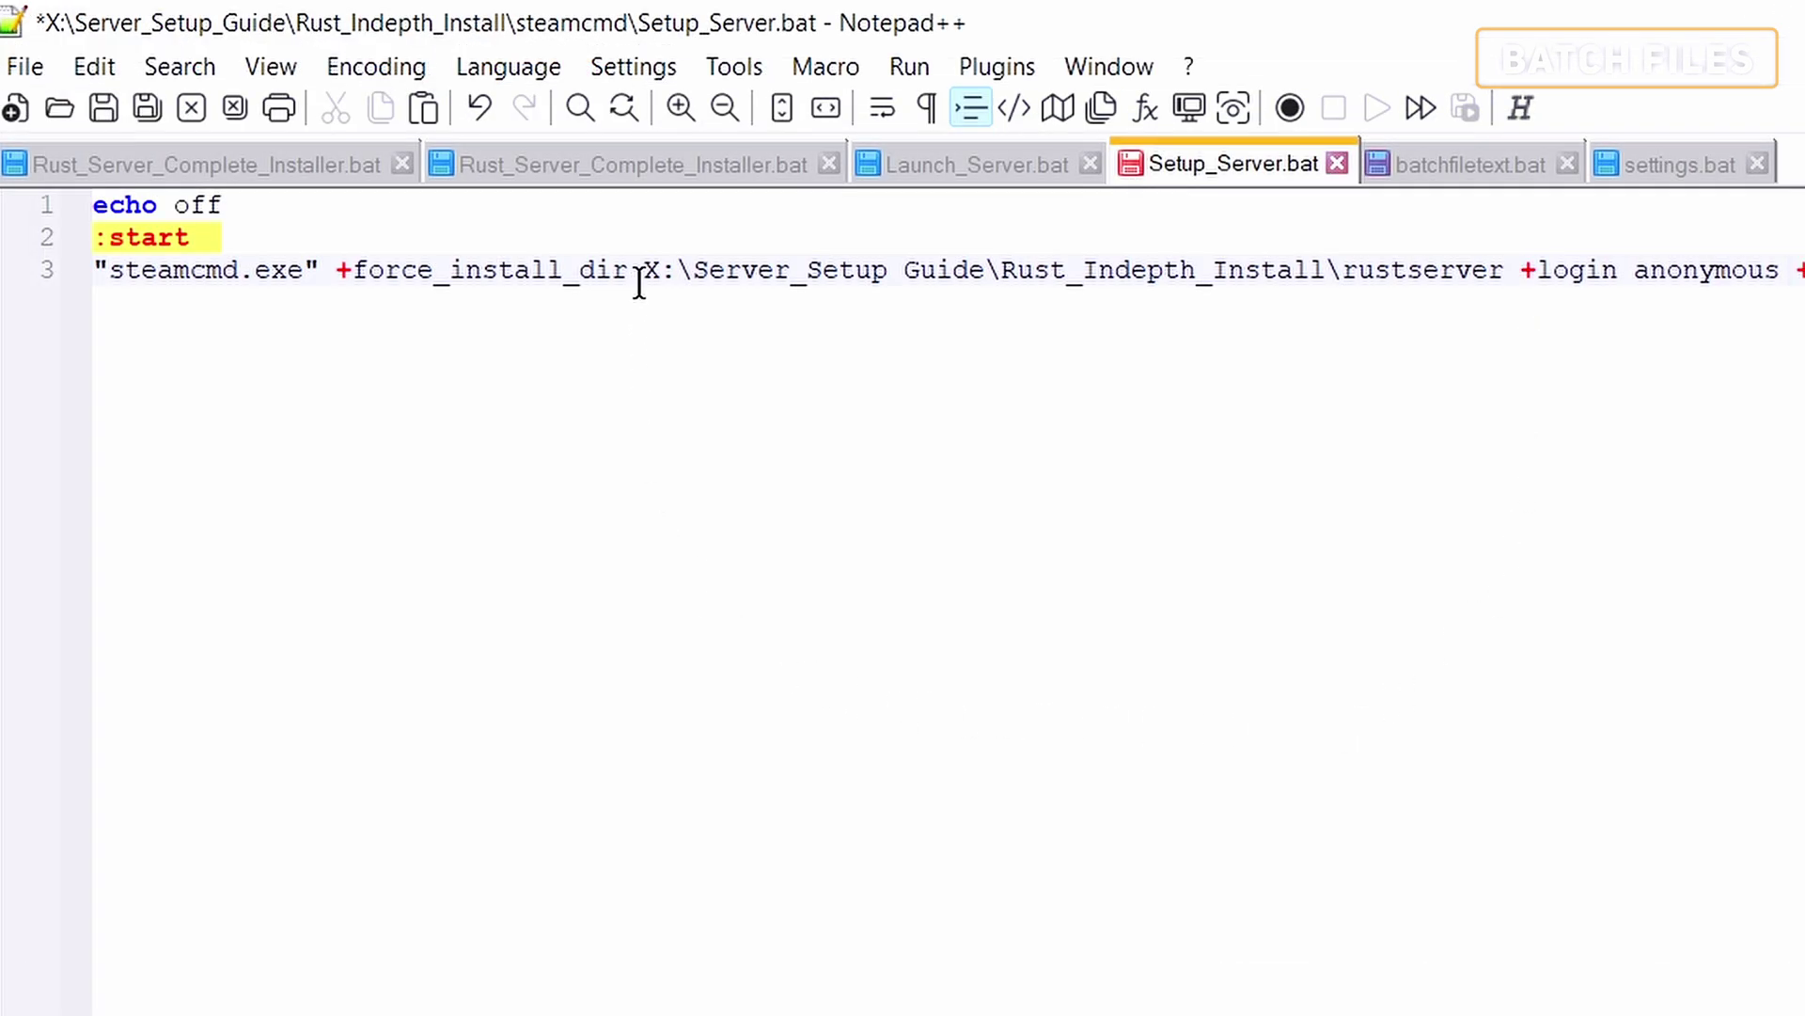
{"action": "left_click_drag", "start_coordinate": [643, 273], "coordinate": [888, 273]}
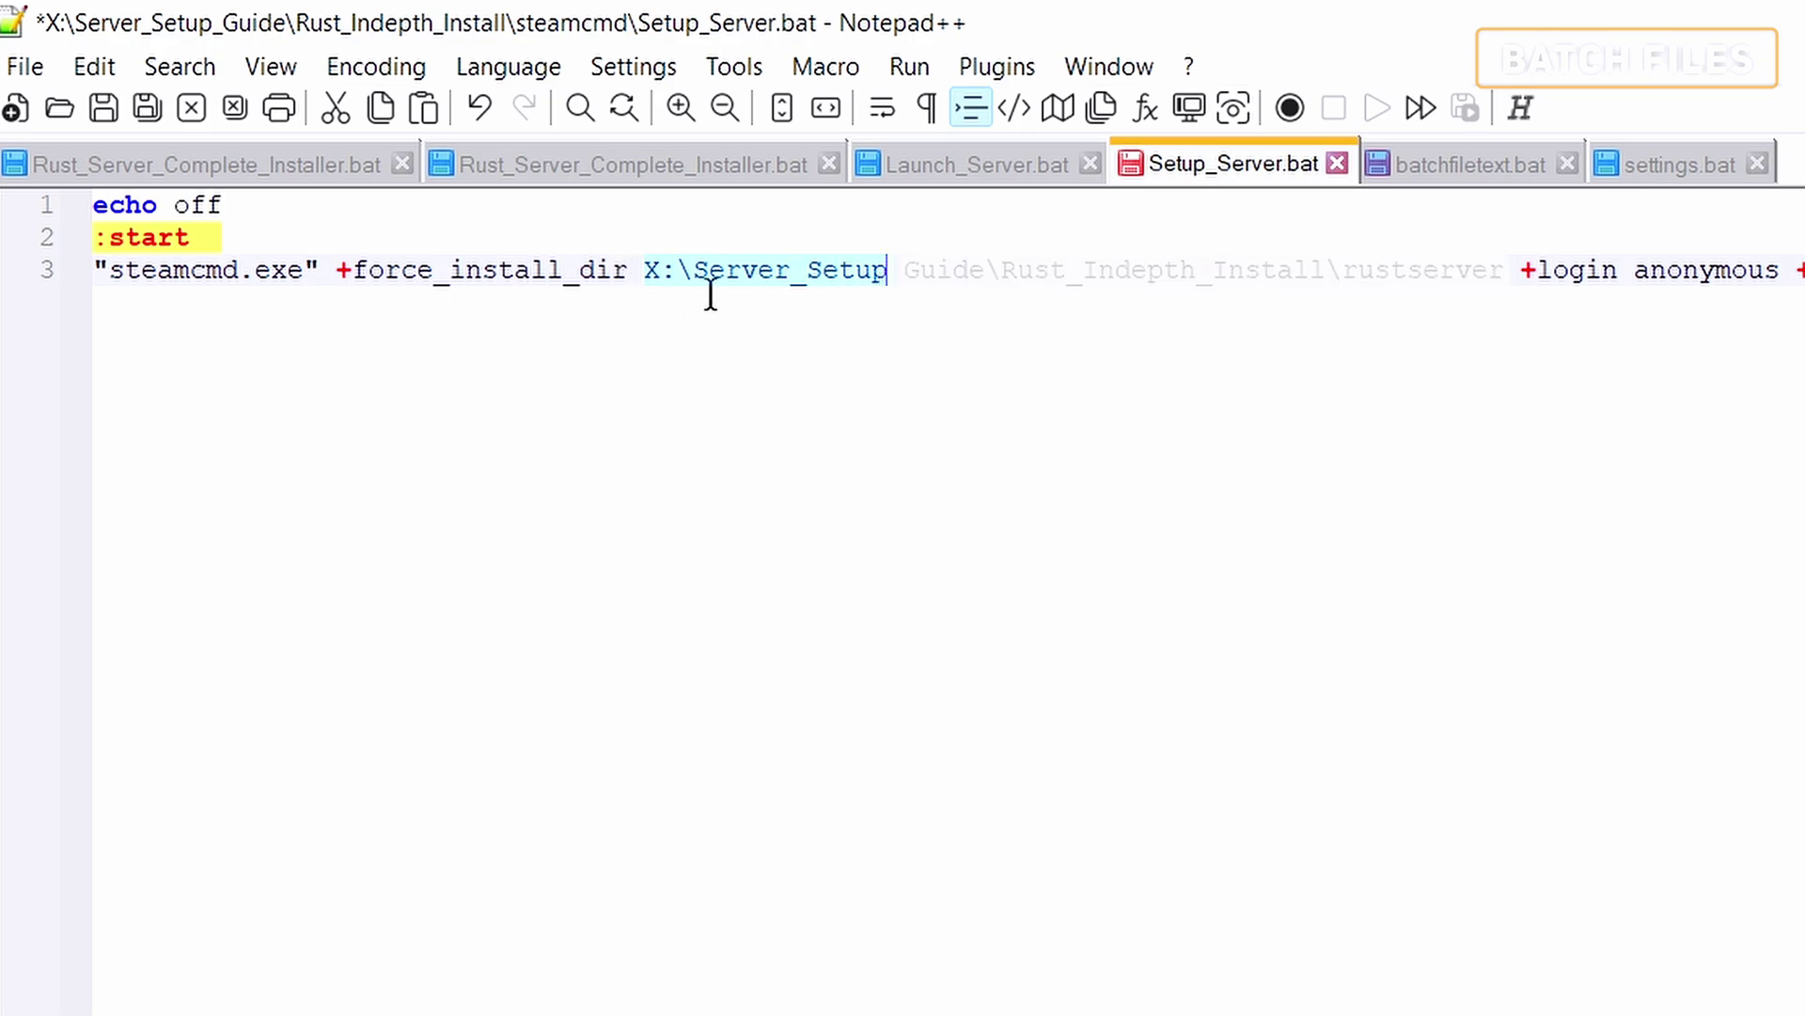
{"action": "left_click", "coordinate": [900, 282]}
{"action": "key", "text": "BackSpace"}
{"action": "type", "text": "_"}
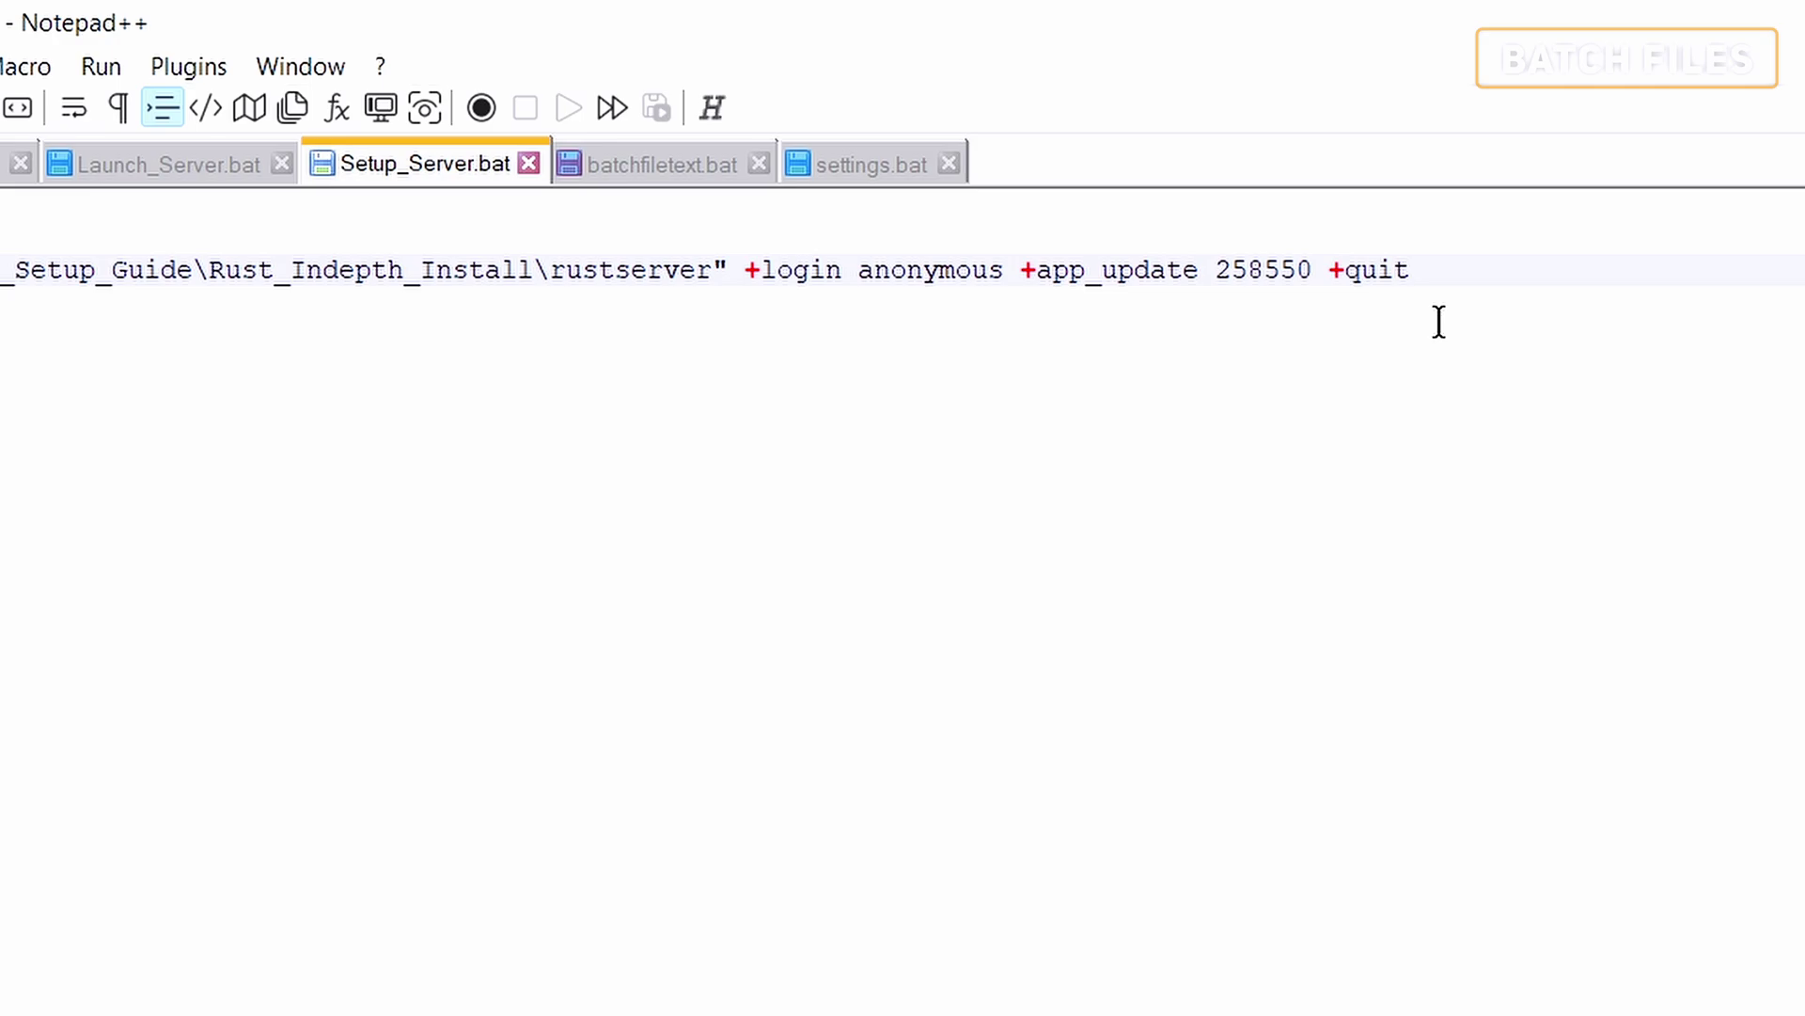
{"action": "double_click", "coordinate": [1267, 272]}
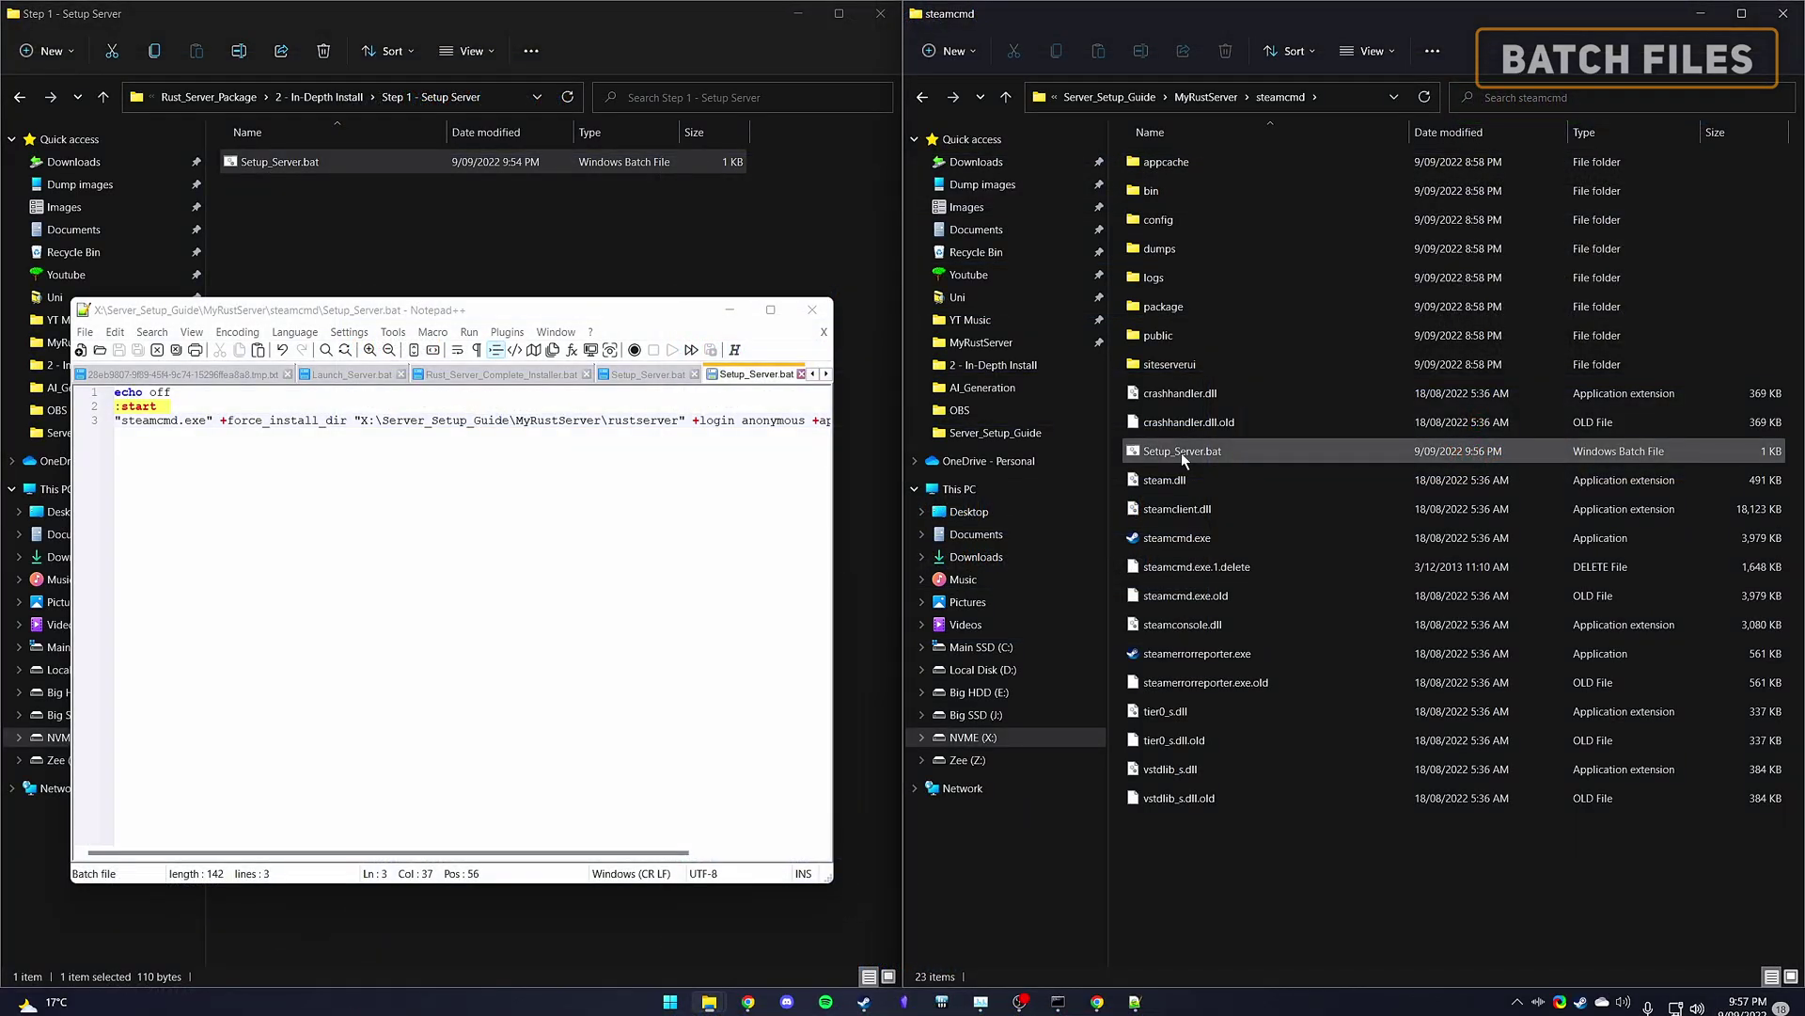
Step: Run Setup_Server.bat to download the server, then browse into rustserver to RustDedicated.exe
{"action": "double_click", "coordinate": [1181, 453]}
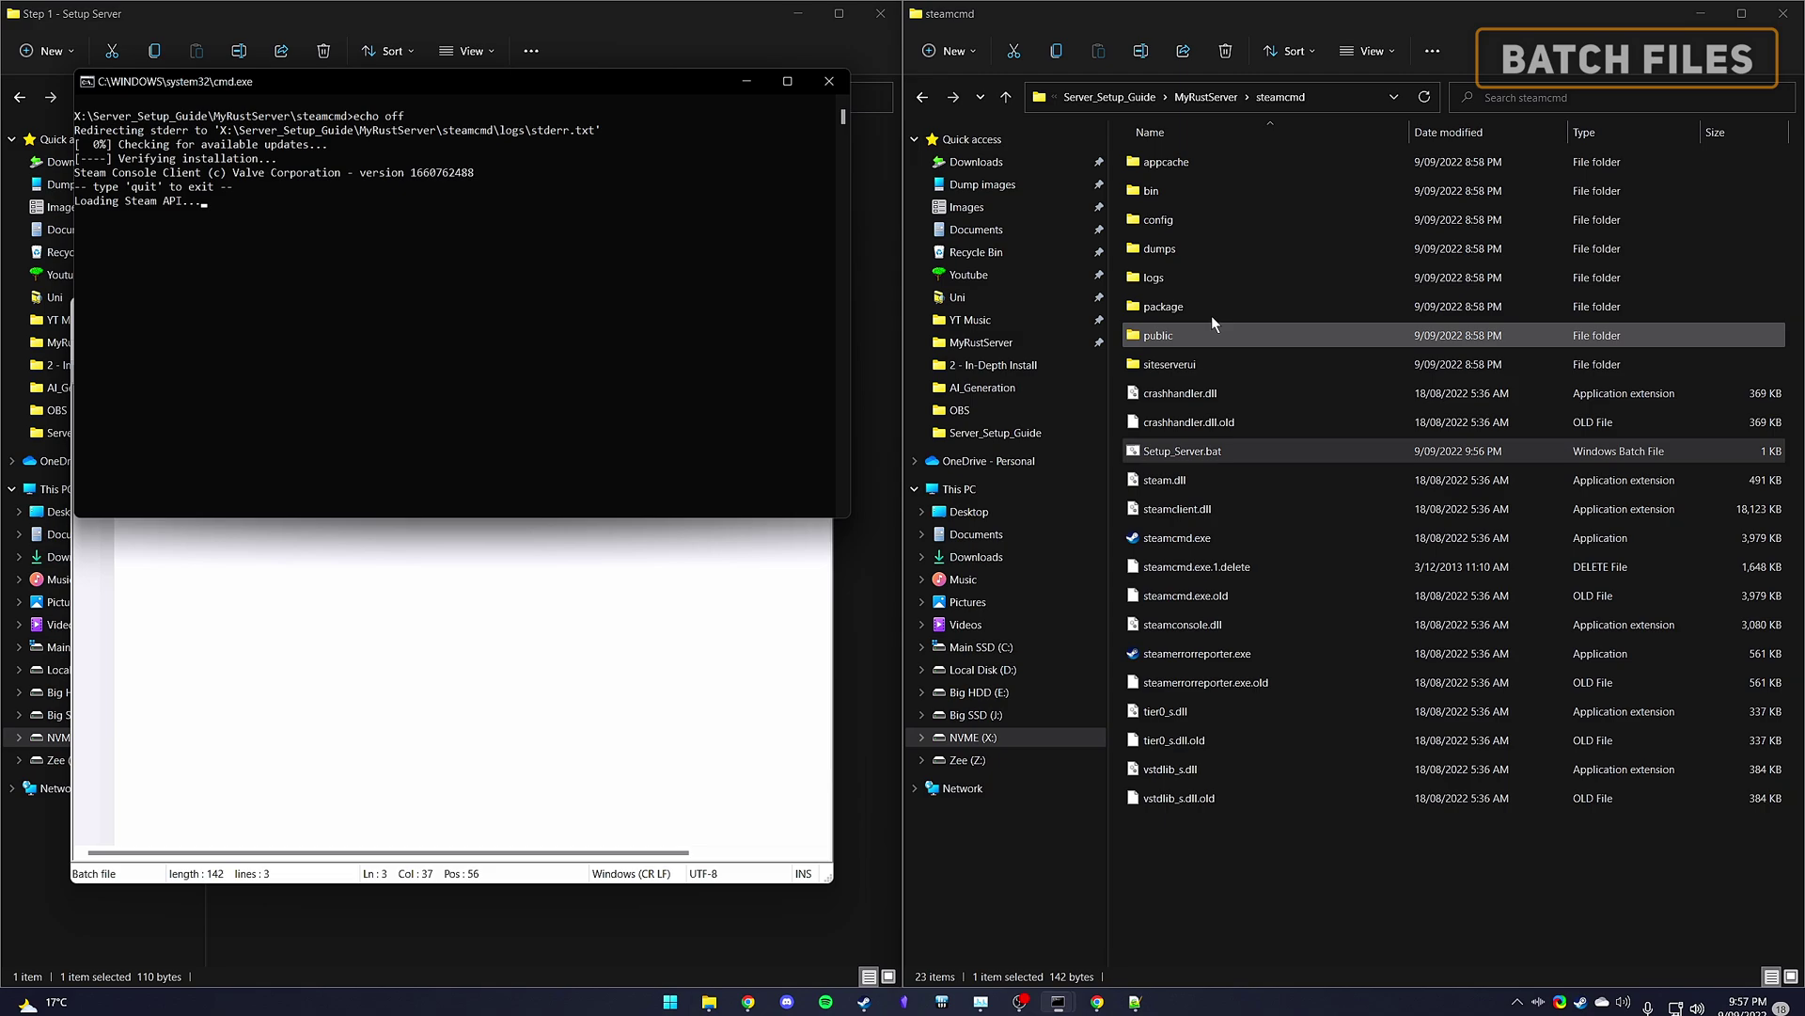
{"action": "left_click", "coordinate": [1200, 98]}
{"action": "double_click", "coordinate": [1169, 162]}
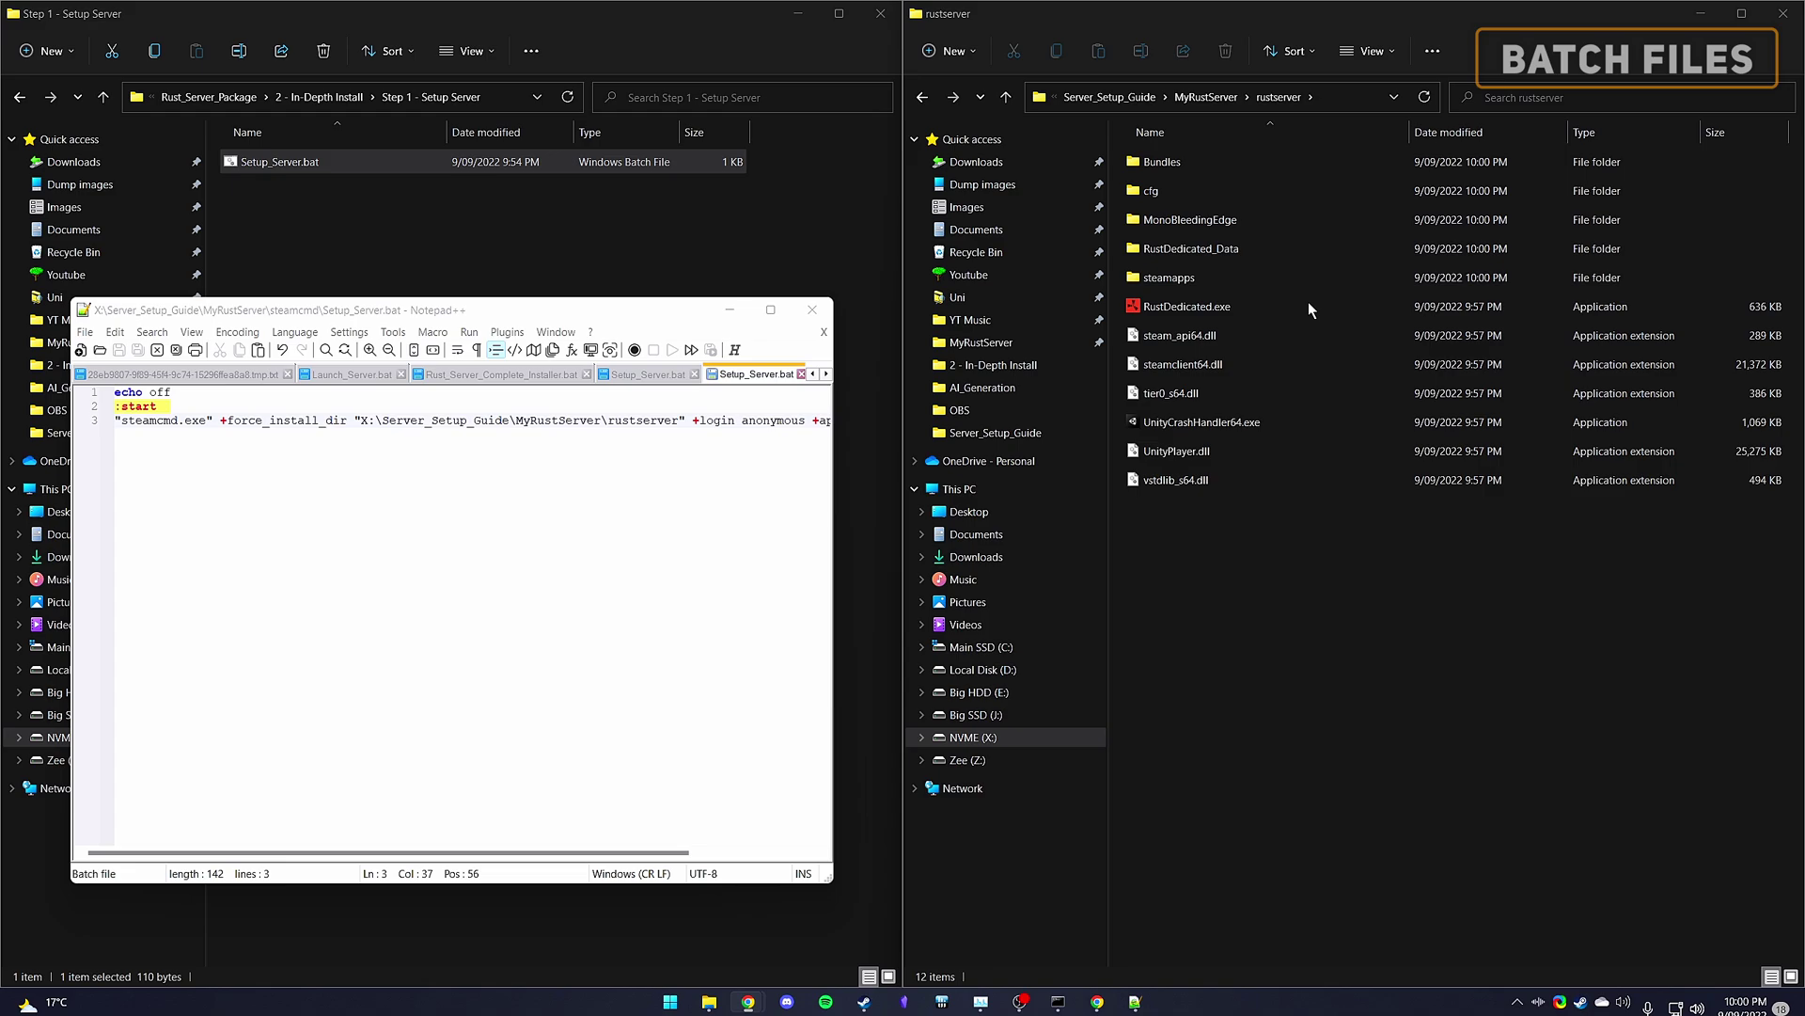
{"action": "left_click", "coordinate": [1208, 305]}
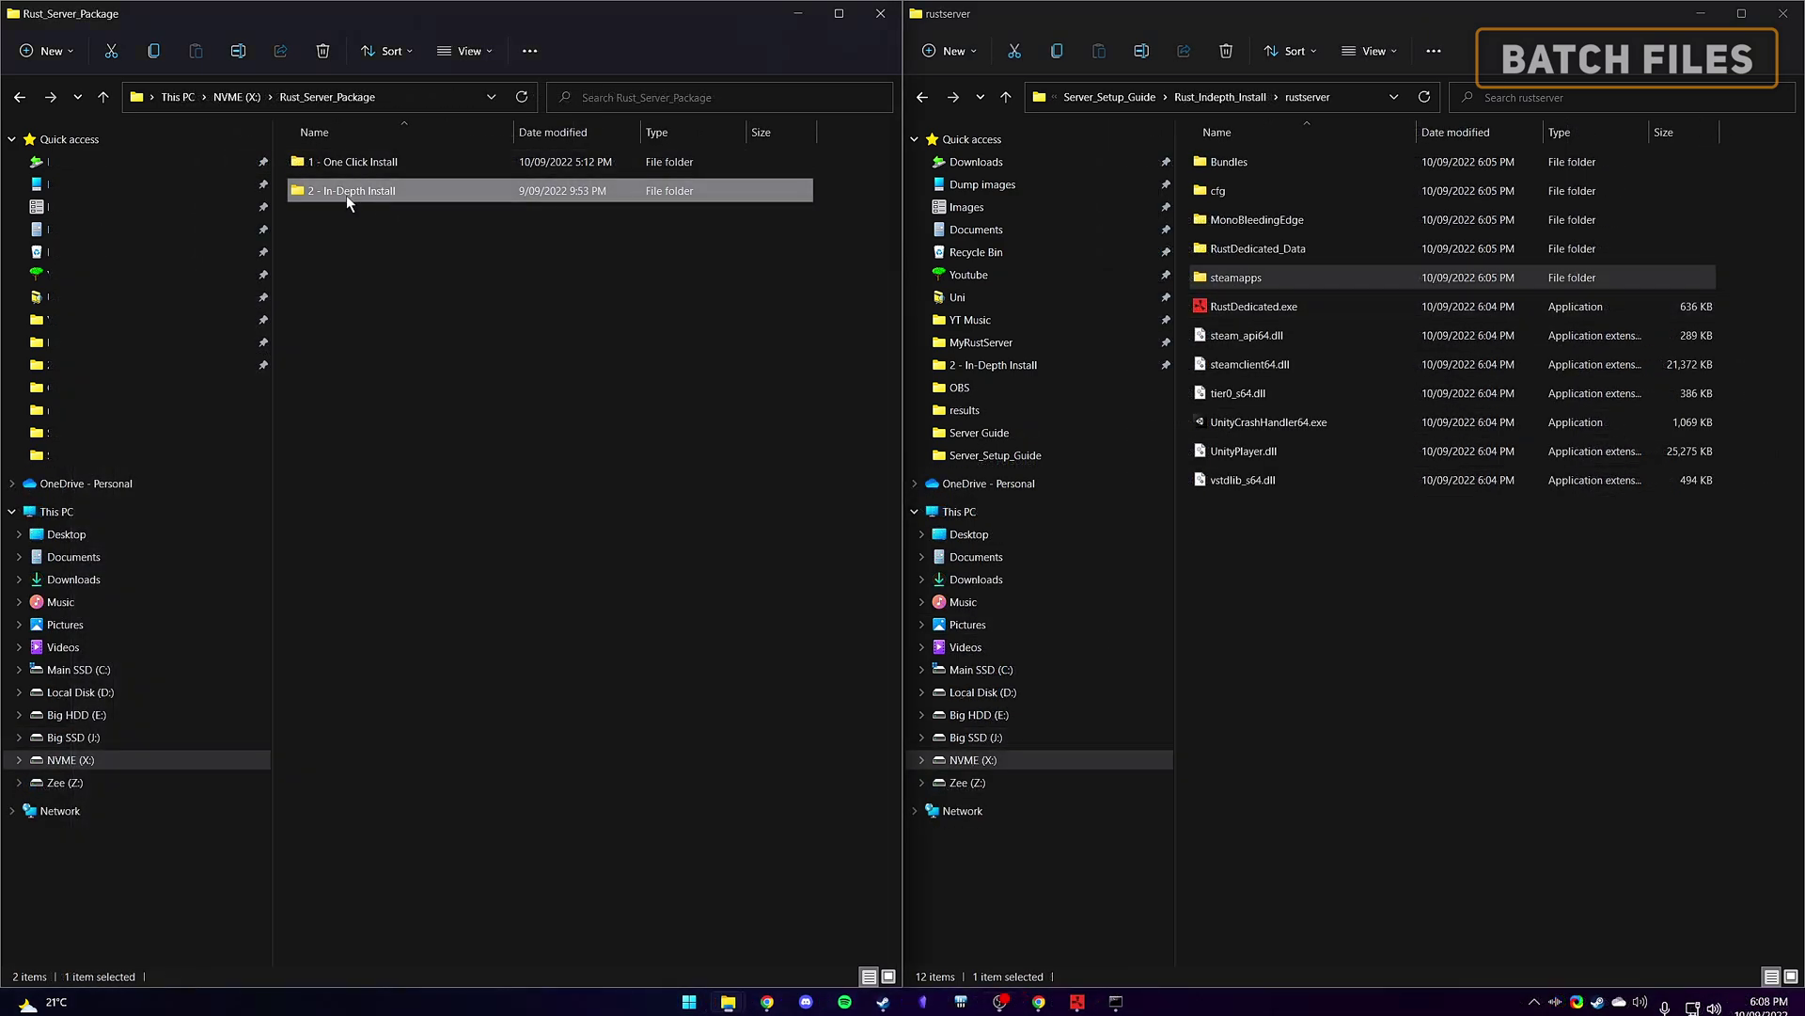
Step: Move Launch_Server.bat from Step 2 - Launch Server into rustserver and open it in Notepad++
{"action": "double_click", "coordinate": [346, 193]}
{"action": "double_click", "coordinate": [385, 193]}
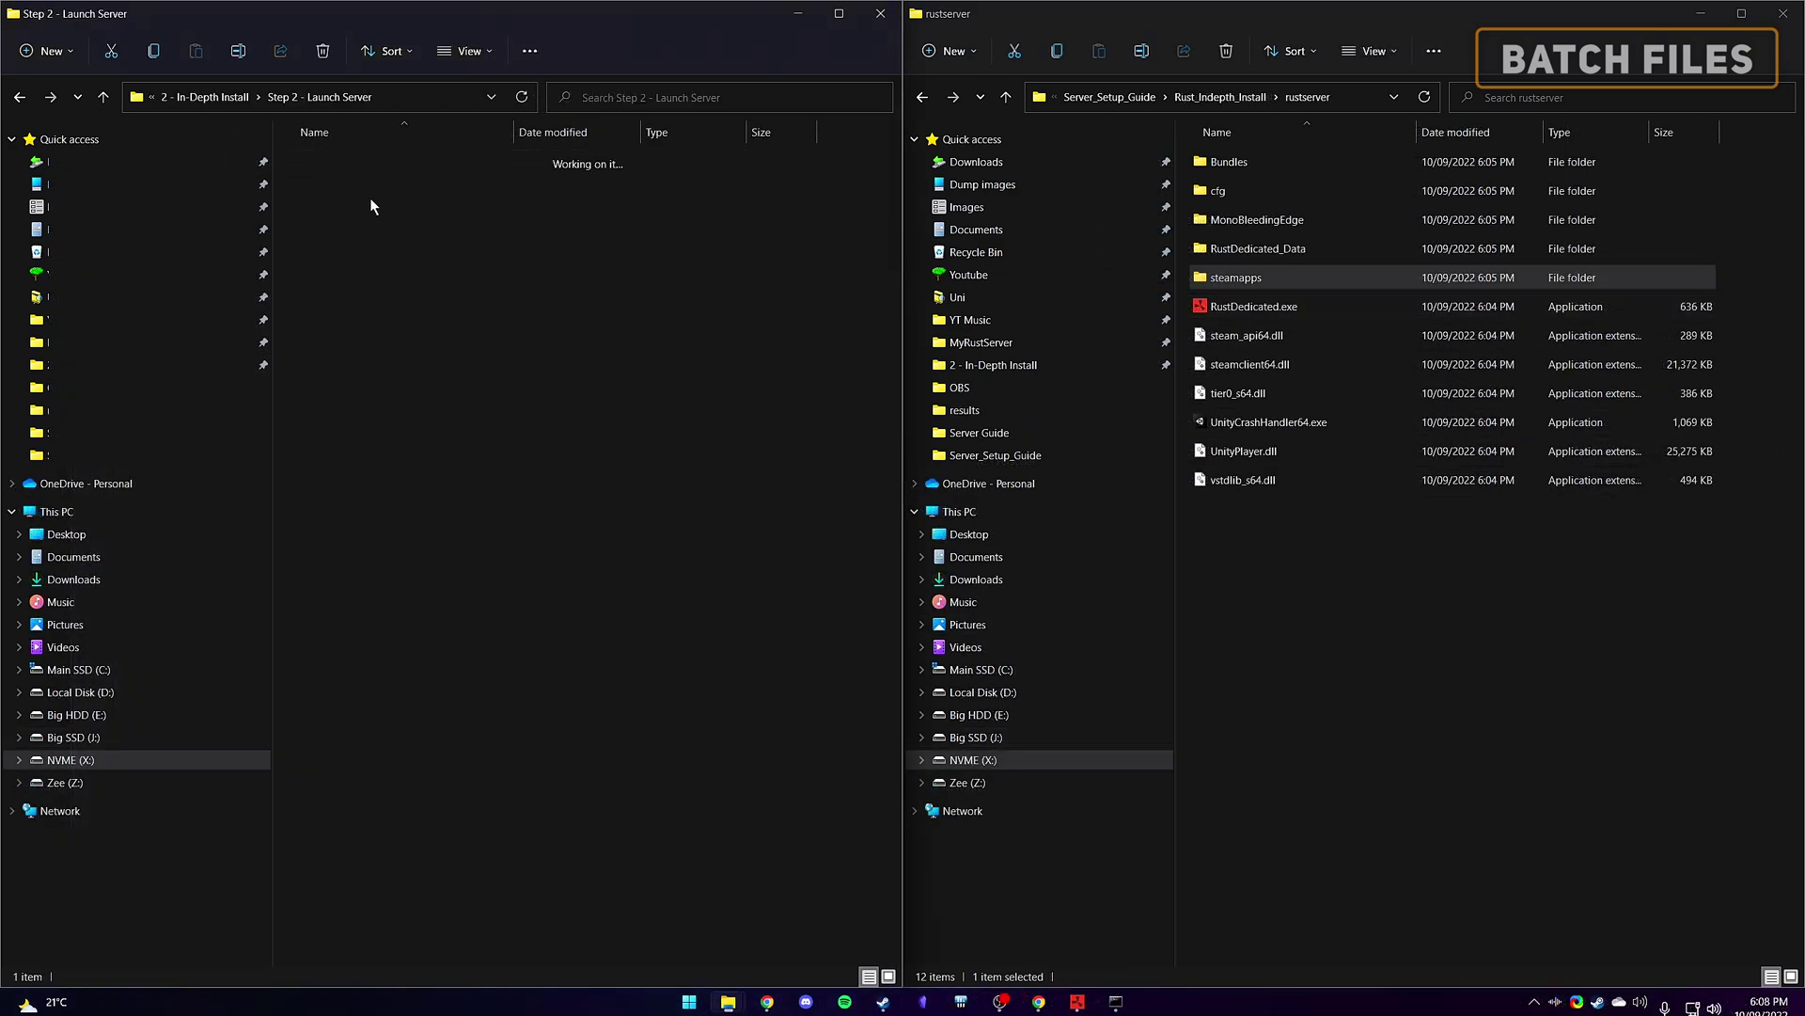
{"action": "left_click_drag", "start_coordinate": [356, 175], "coordinate": [1320, 574]}
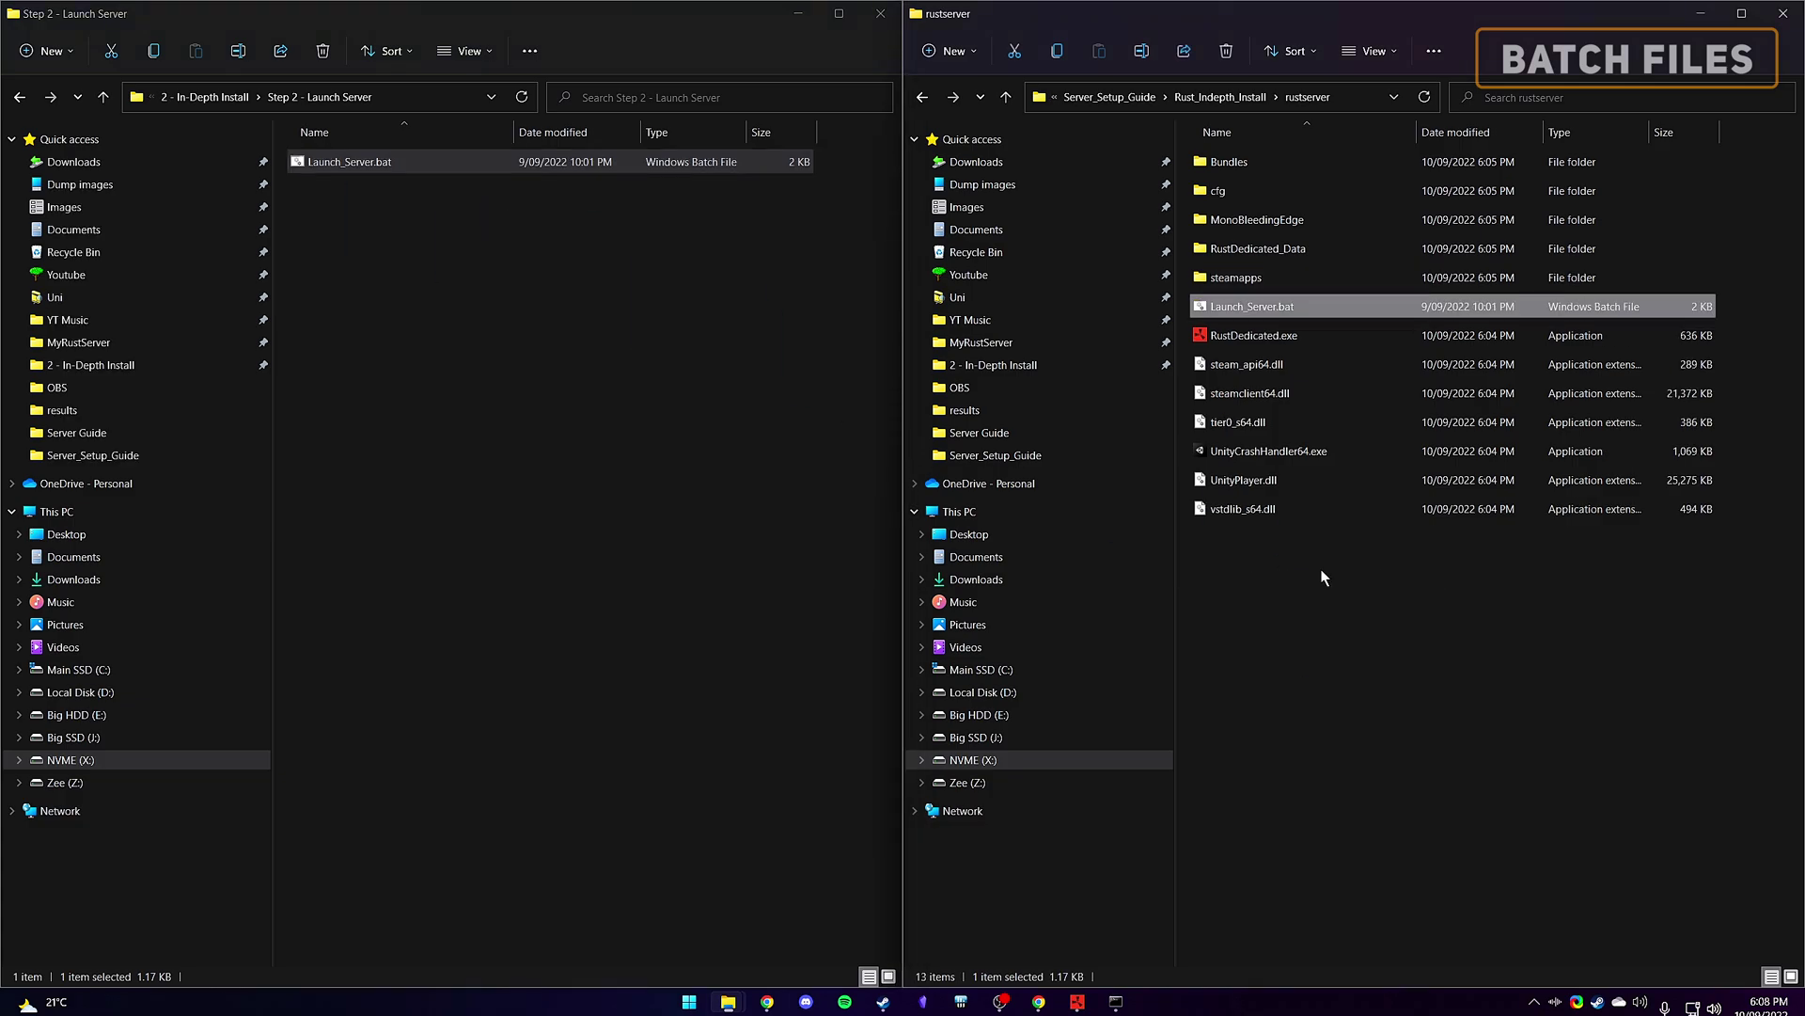
{"action": "right_click", "coordinate": [1275, 308]}
{"action": "left_click", "coordinate": [1318, 551]}
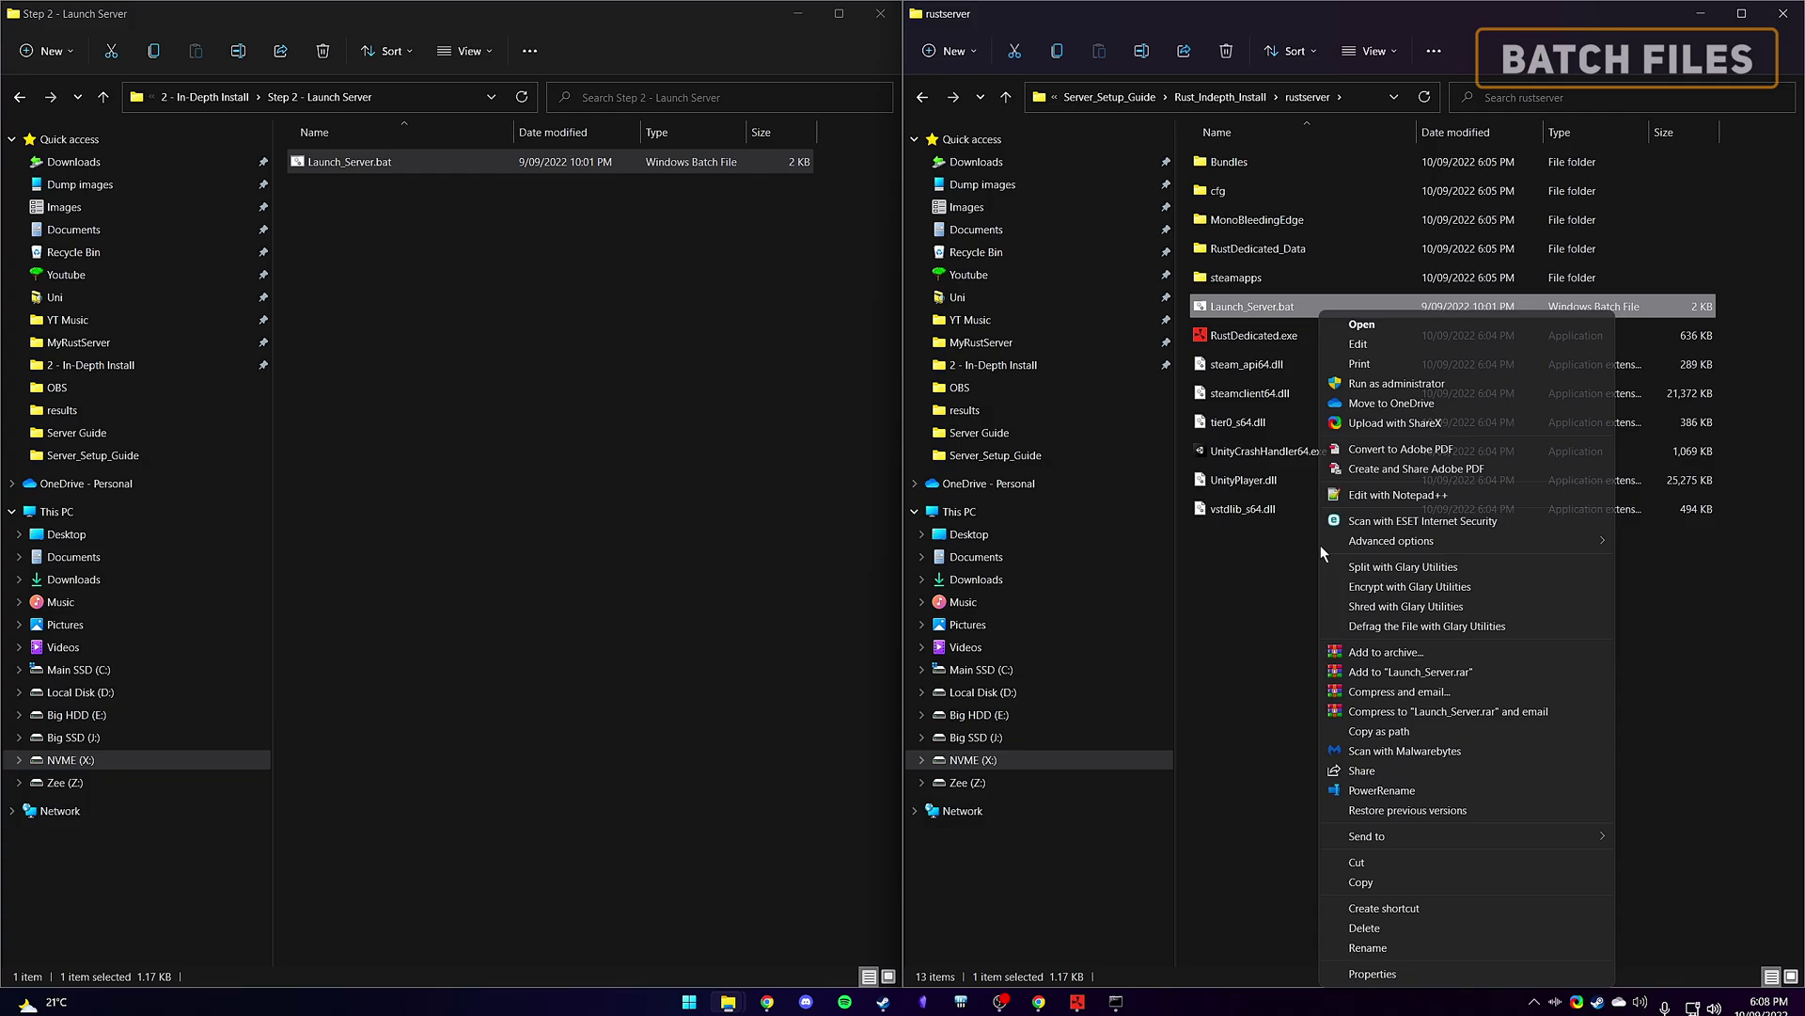
{"action": "left_click", "coordinate": [1373, 495]}
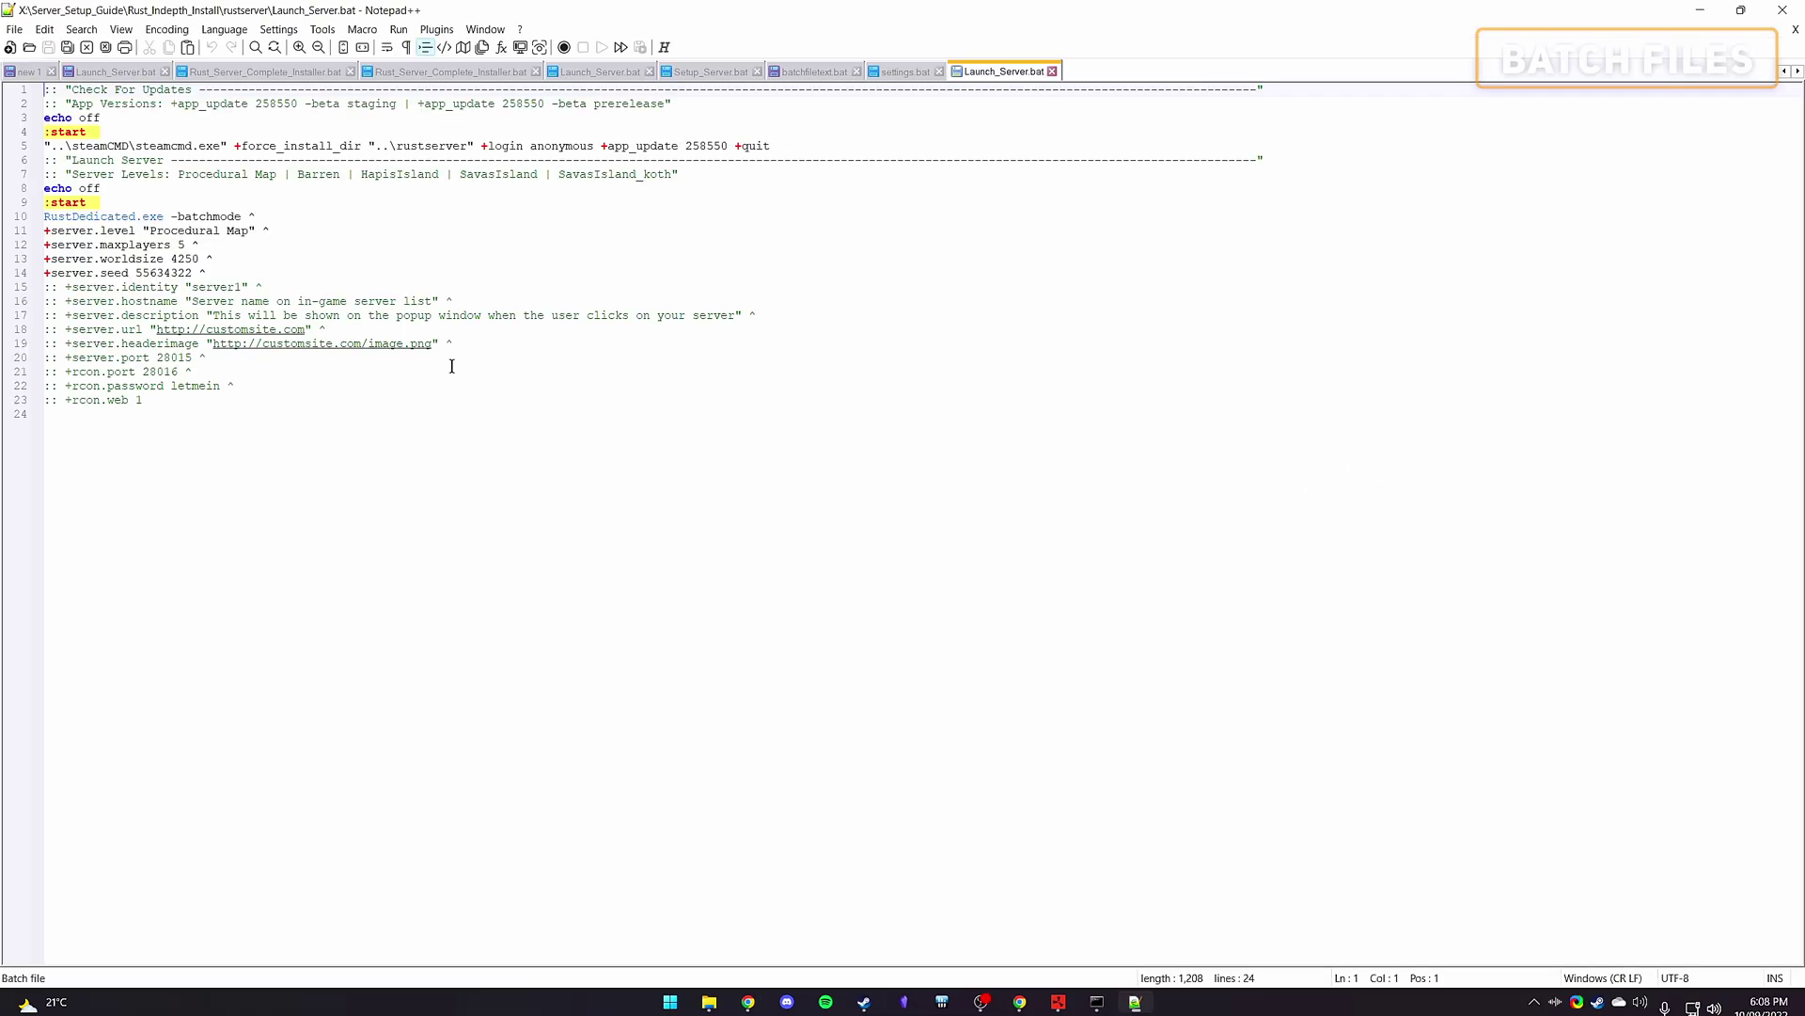
Step: Highlight the Check For Updates (lines 1–5) and Launch Server (lines 6–23) blocks, then delete Check For Updates
{"action": "left_click_drag", "start_coordinate": [1401, 160], "coordinate": [11, 45]}
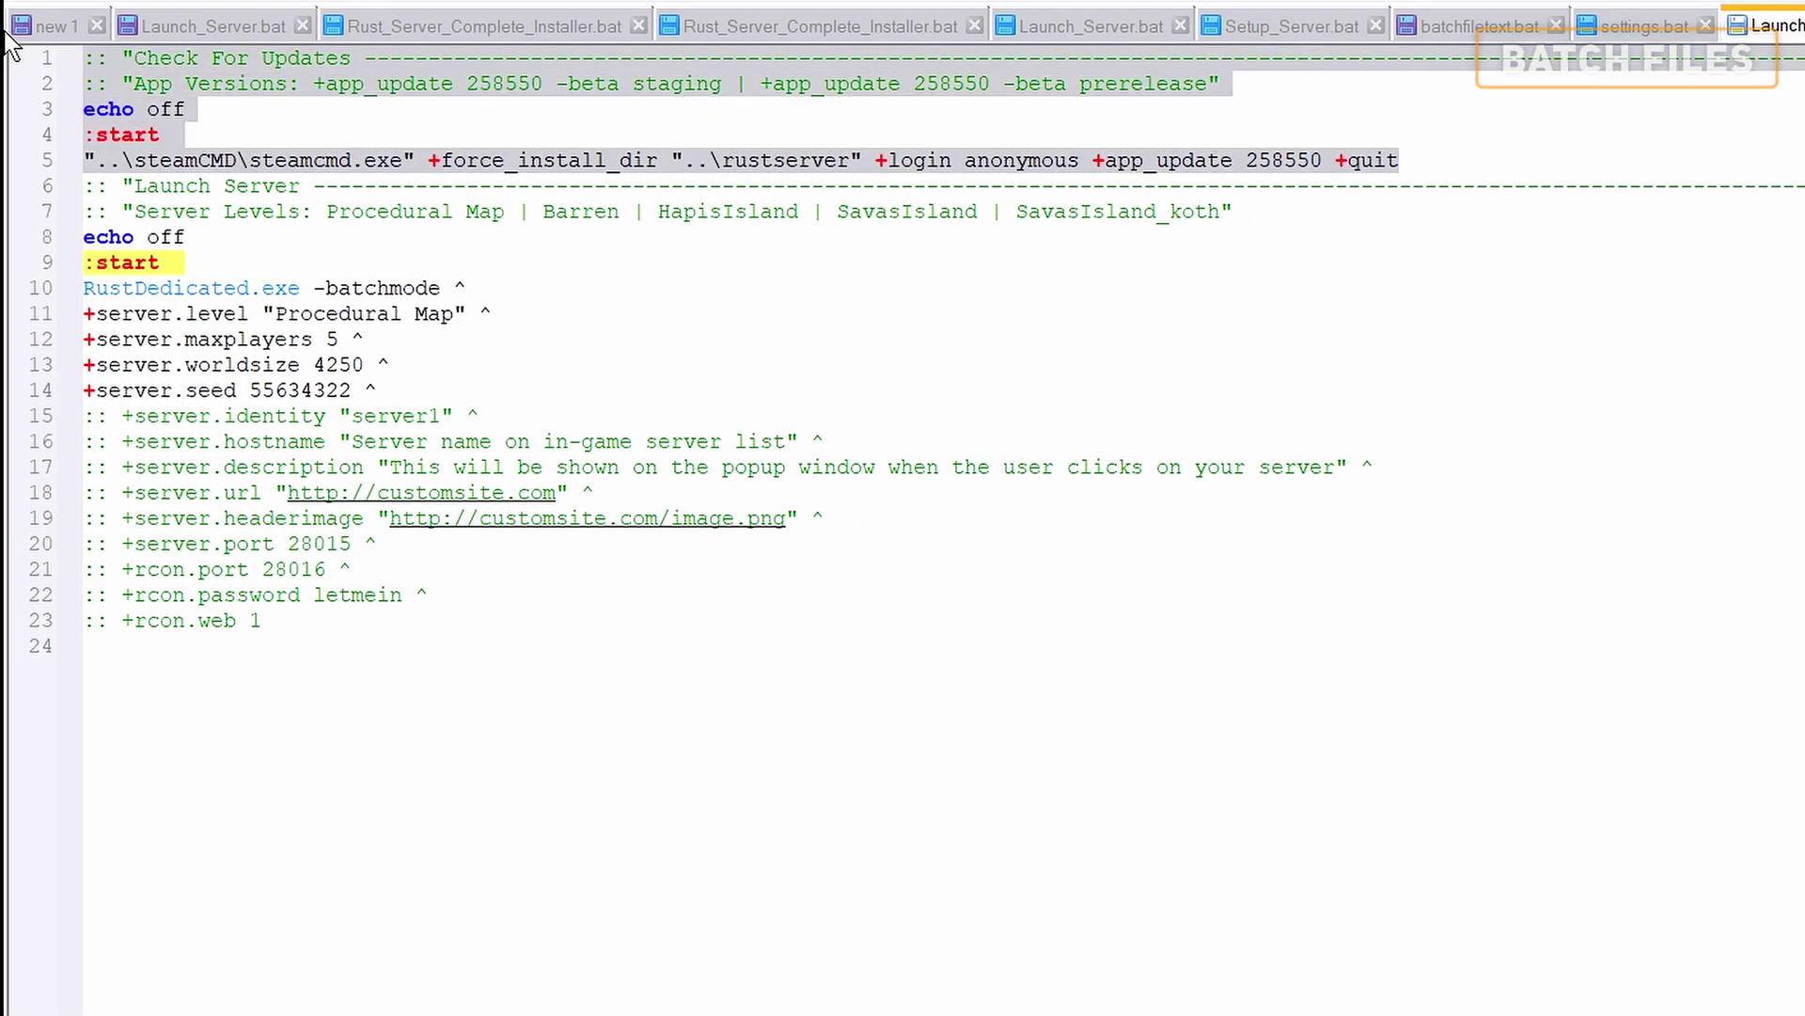
{"action": "left_click_drag", "start_coordinate": [497, 631], "coordinate": [84, 183]}
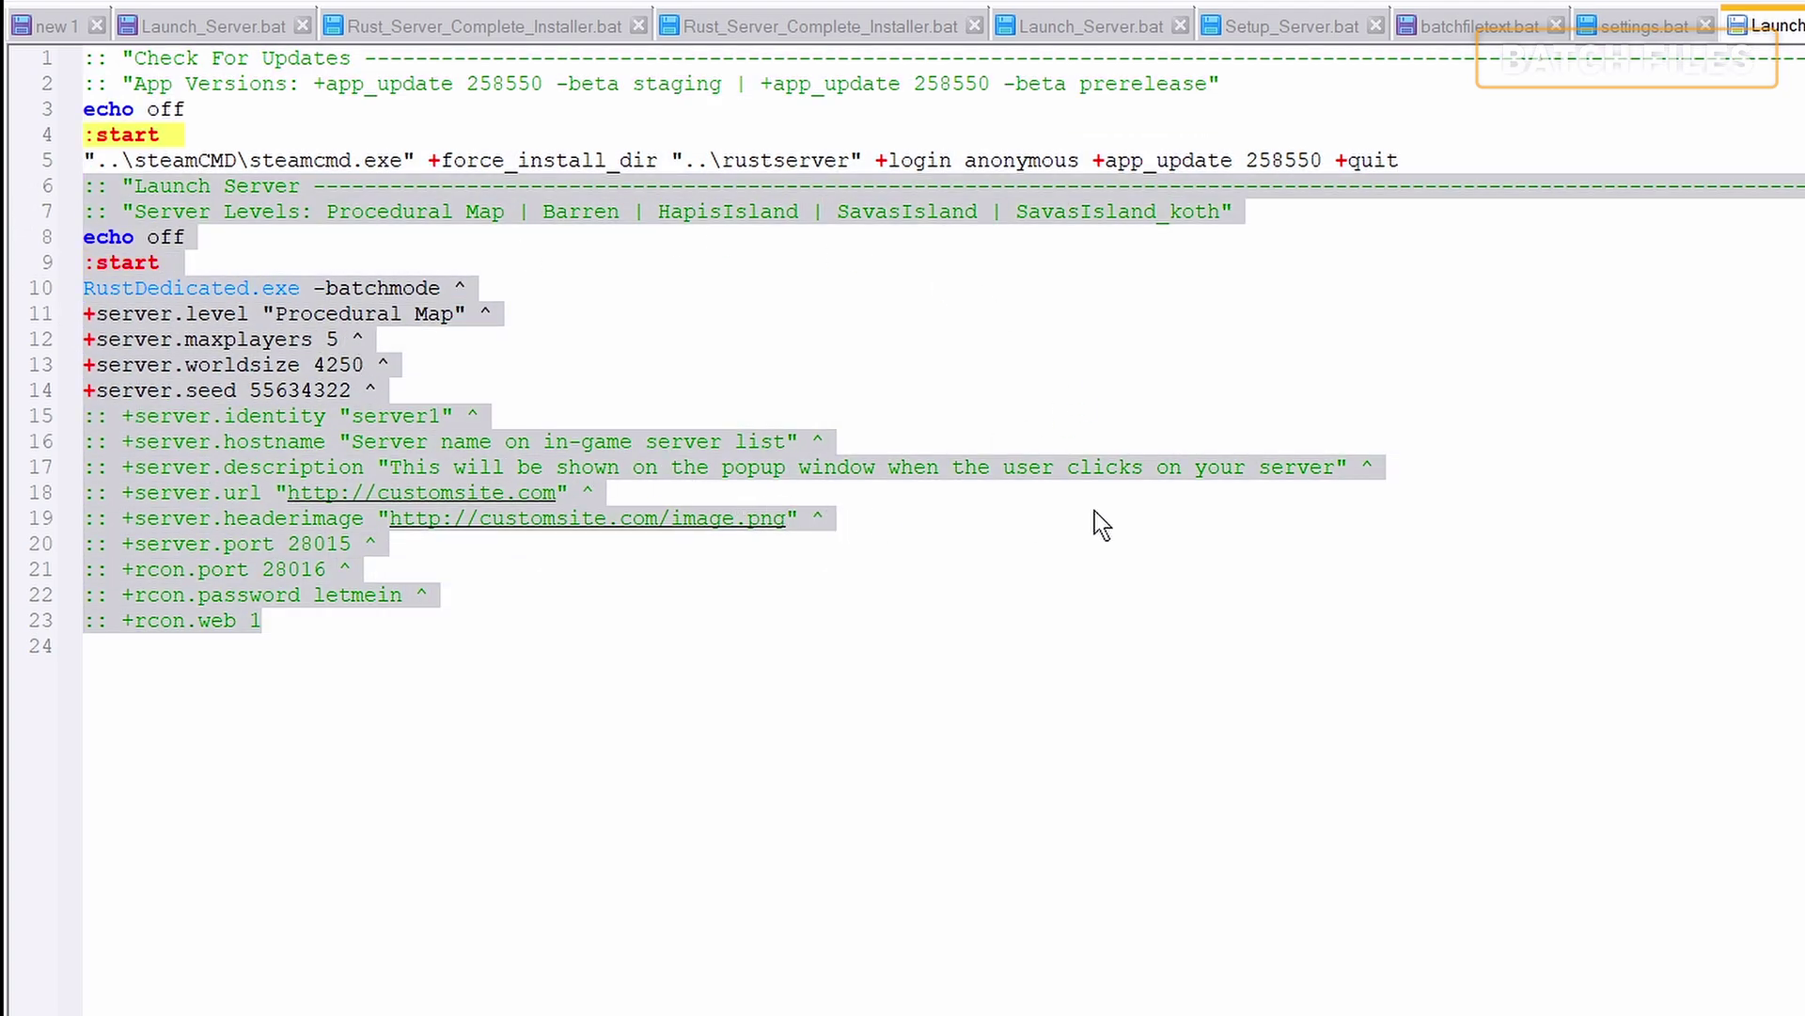
{"action": "left_click", "coordinate": [1565, 163]}
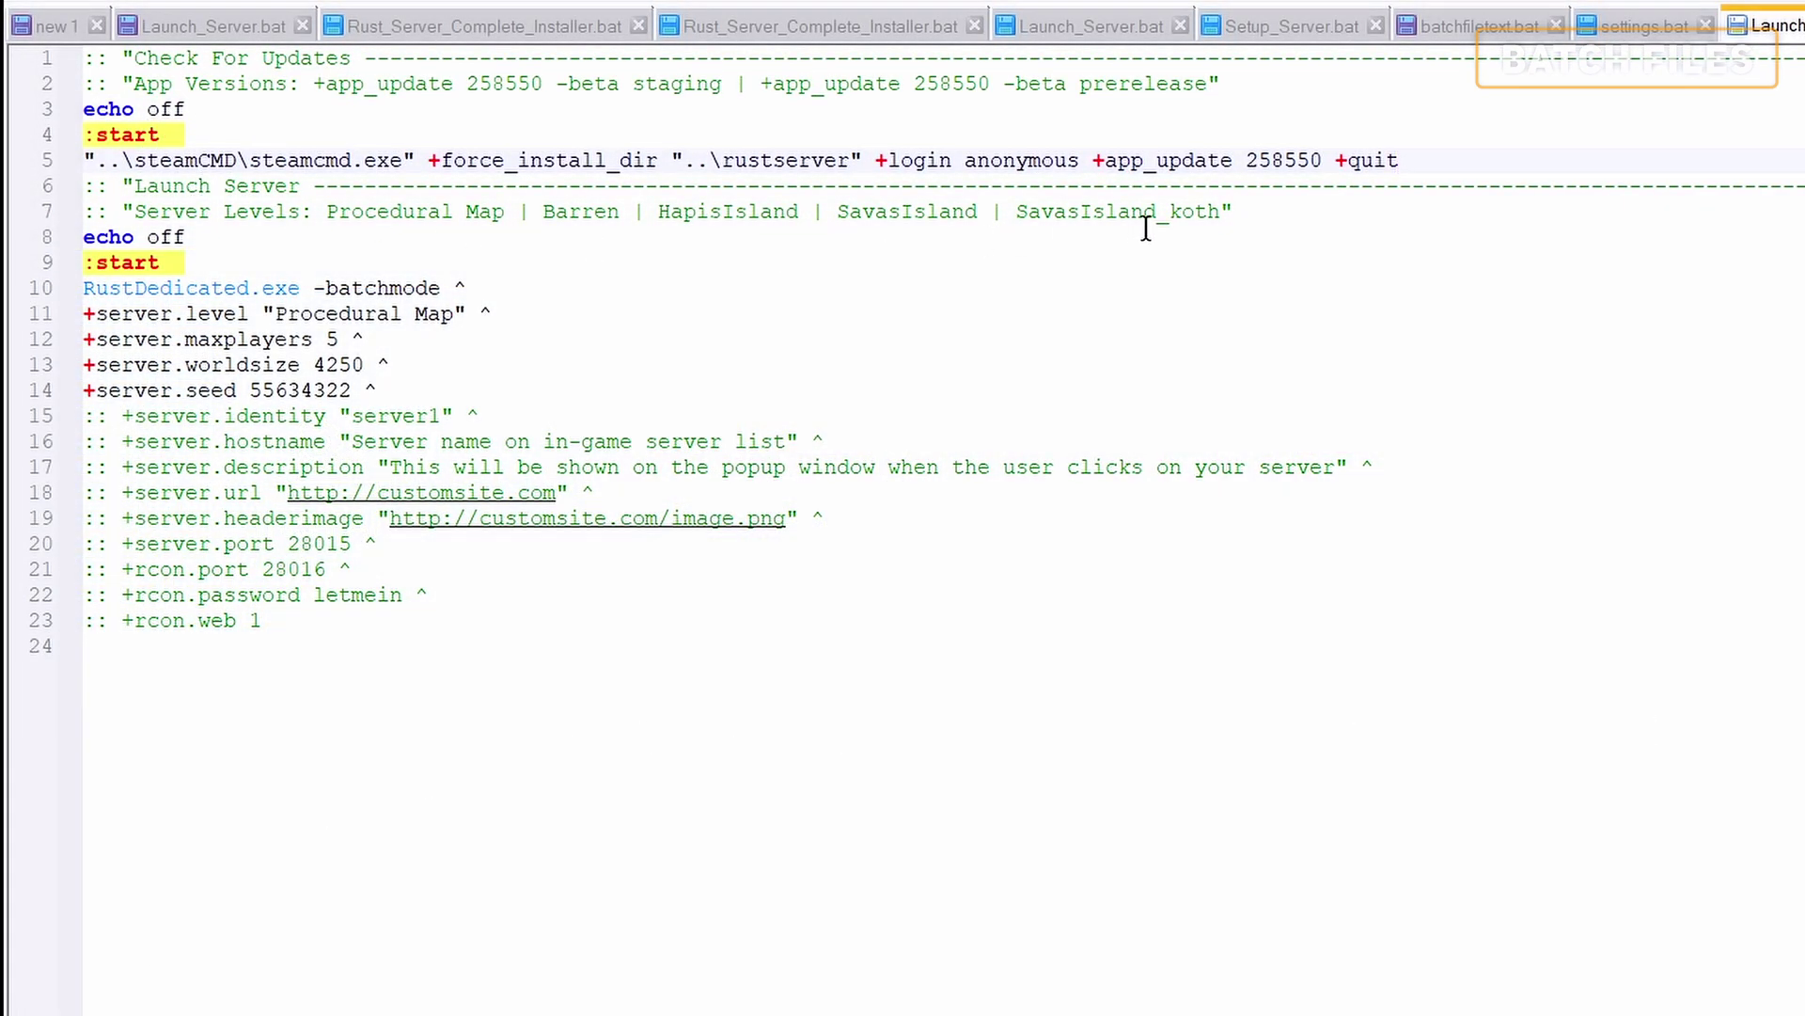
{"action": "left_click_drag", "start_coordinate": [1489, 160], "coordinate": [85, 58]}
{"action": "key", "text": "Delete"}
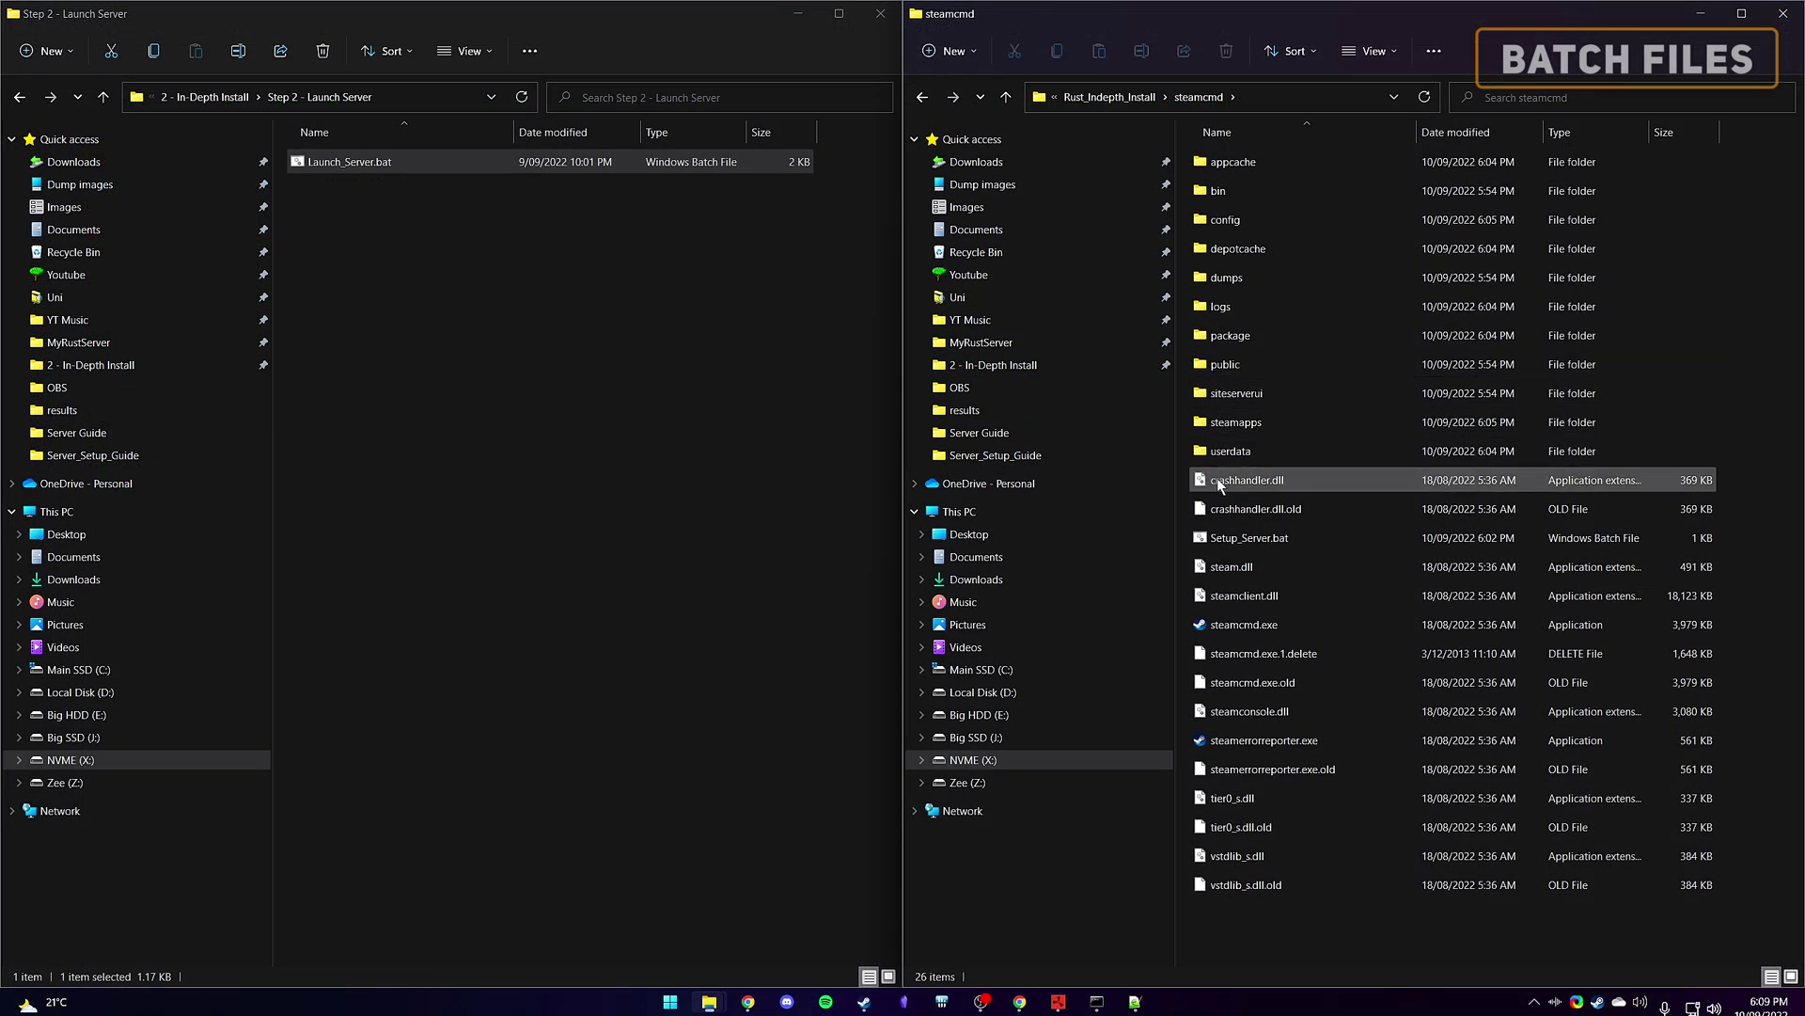
Step: Replace ..\rustserver on line 5 with the rustserver folder's full path and save
{"action": "left_click", "coordinate": [1246, 544]}
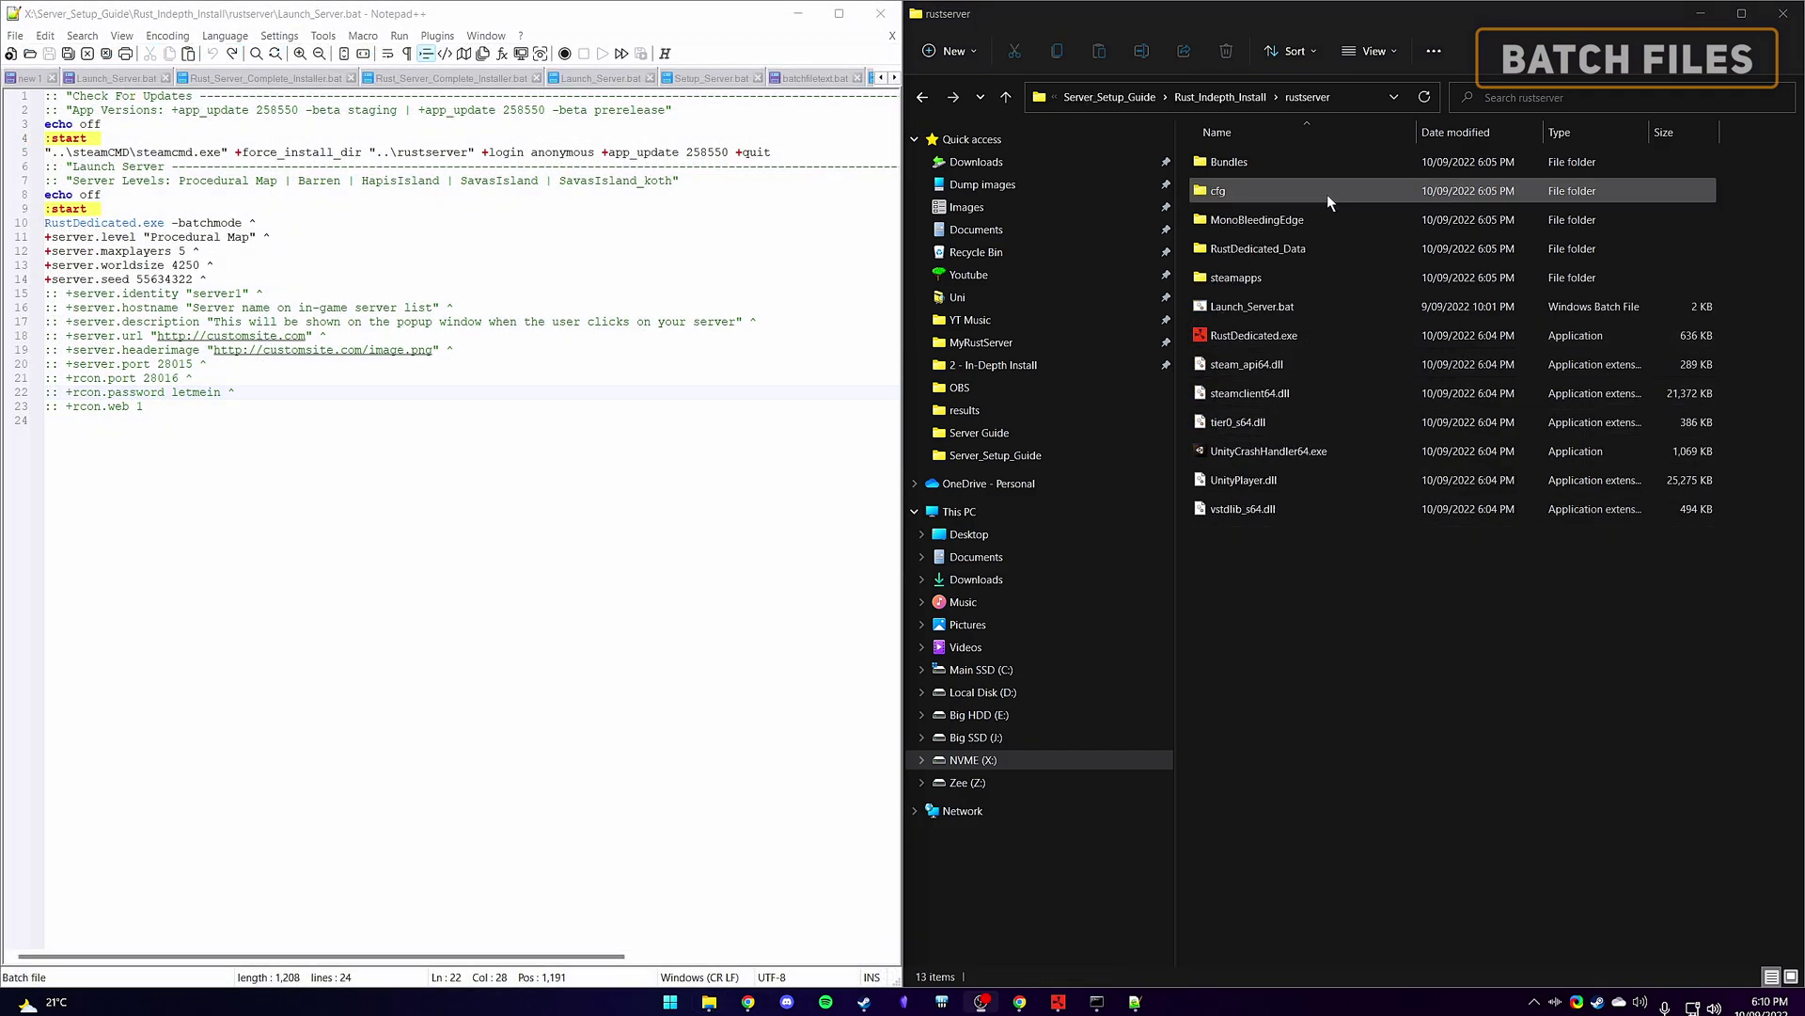
{"action": "left_click", "coordinate": [1272, 100]}
{"action": "key", "text": "ctrl+c"}
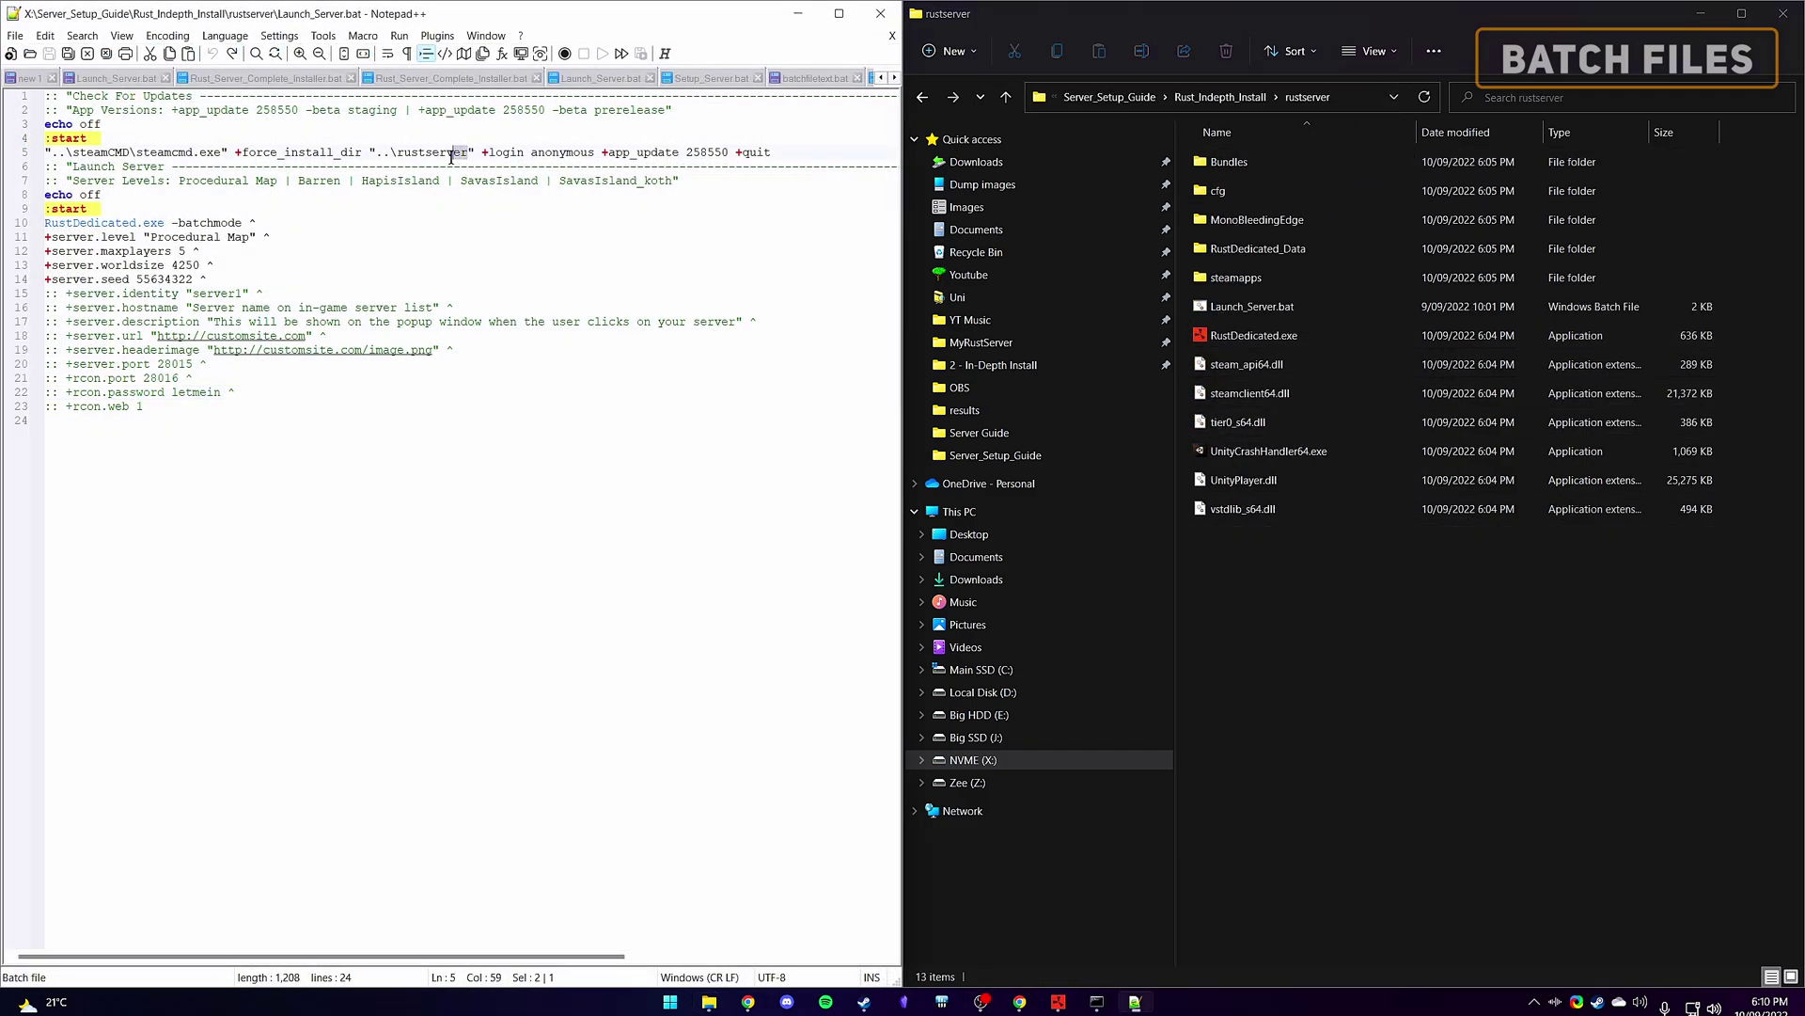
{"action": "left_click_drag", "start_coordinate": [375, 153], "coordinate": [472, 152]}
{"action": "key", "text": "ctrl+v"}
{"action": "key", "text": "ctrl+s"}
Step: Replace the relative steamCMD path on line 5 with the full steamcmd folder path
{"action": "left_click", "coordinate": [1173, 97]}
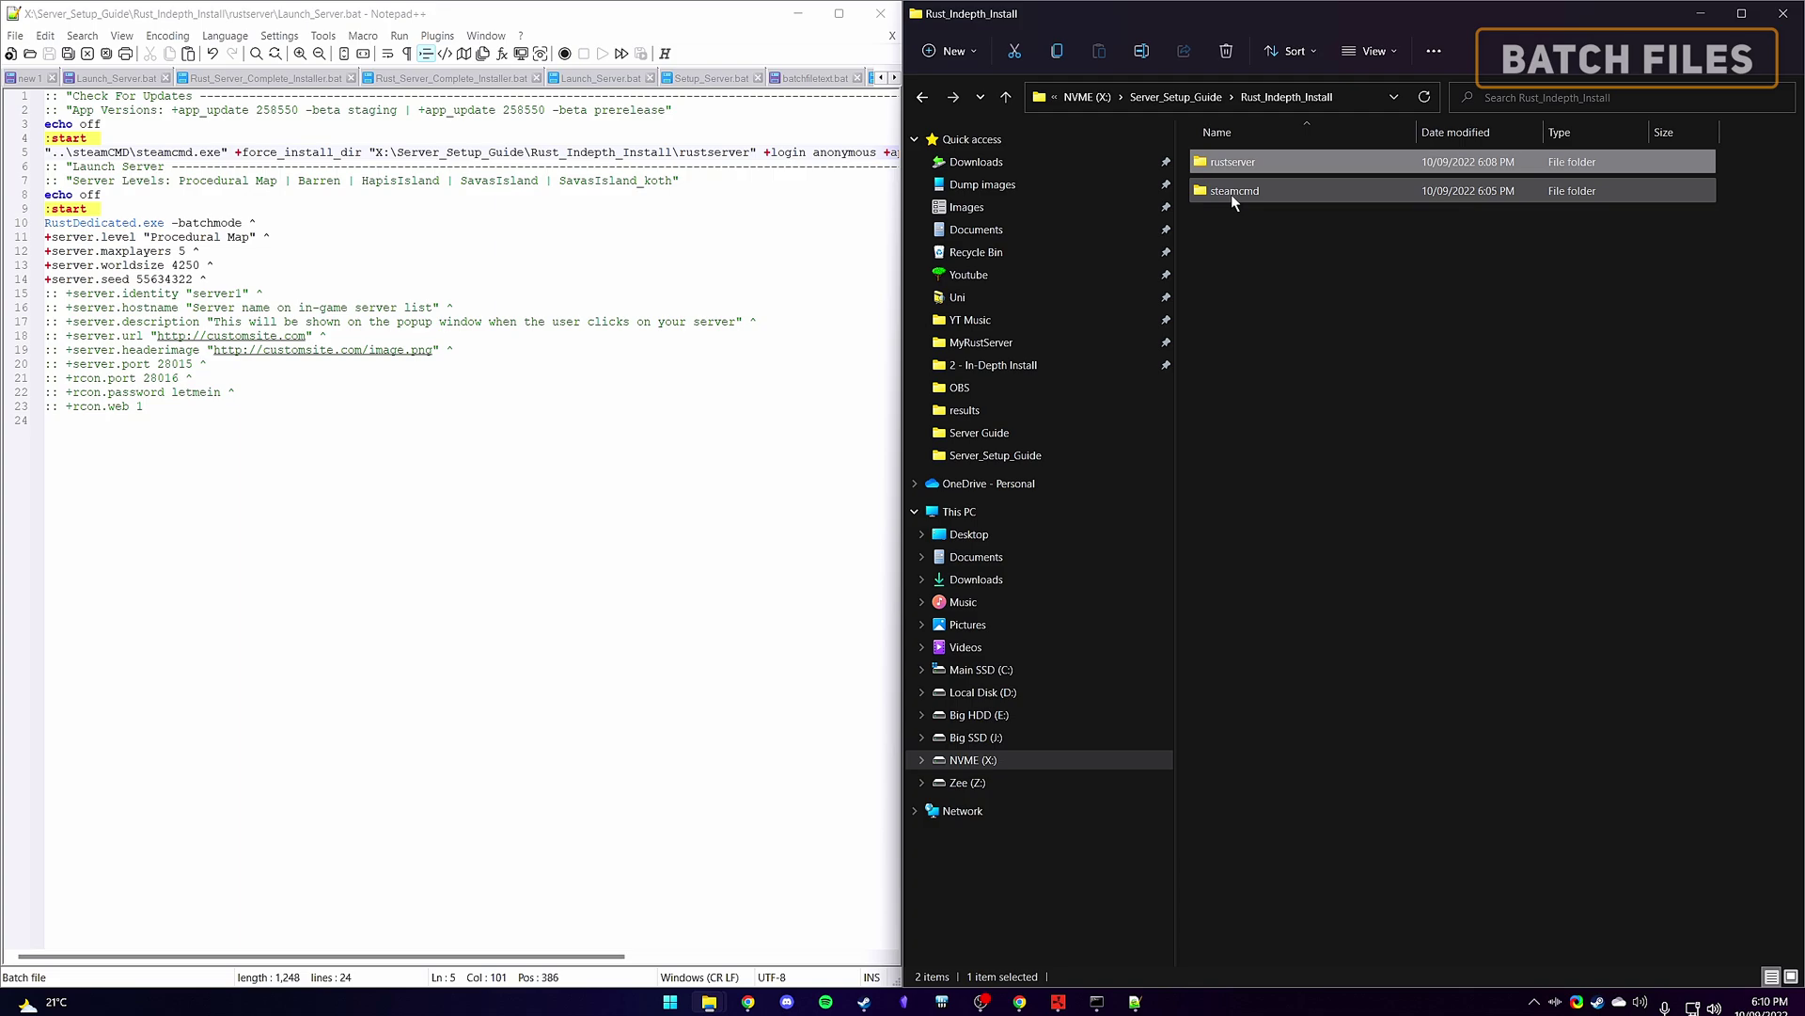
{"action": "double_click", "coordinate": [1232, 193]}
{"action": "left_click", "coordinate": [1302, 98]}
{"action": "key", "text": "ctrl+c"}
{"action": "left_click_drag", "start_coordinate": [222, 153], "coordinate": [50, 153]}
{"action": "key", "text": "ctrl+v"}
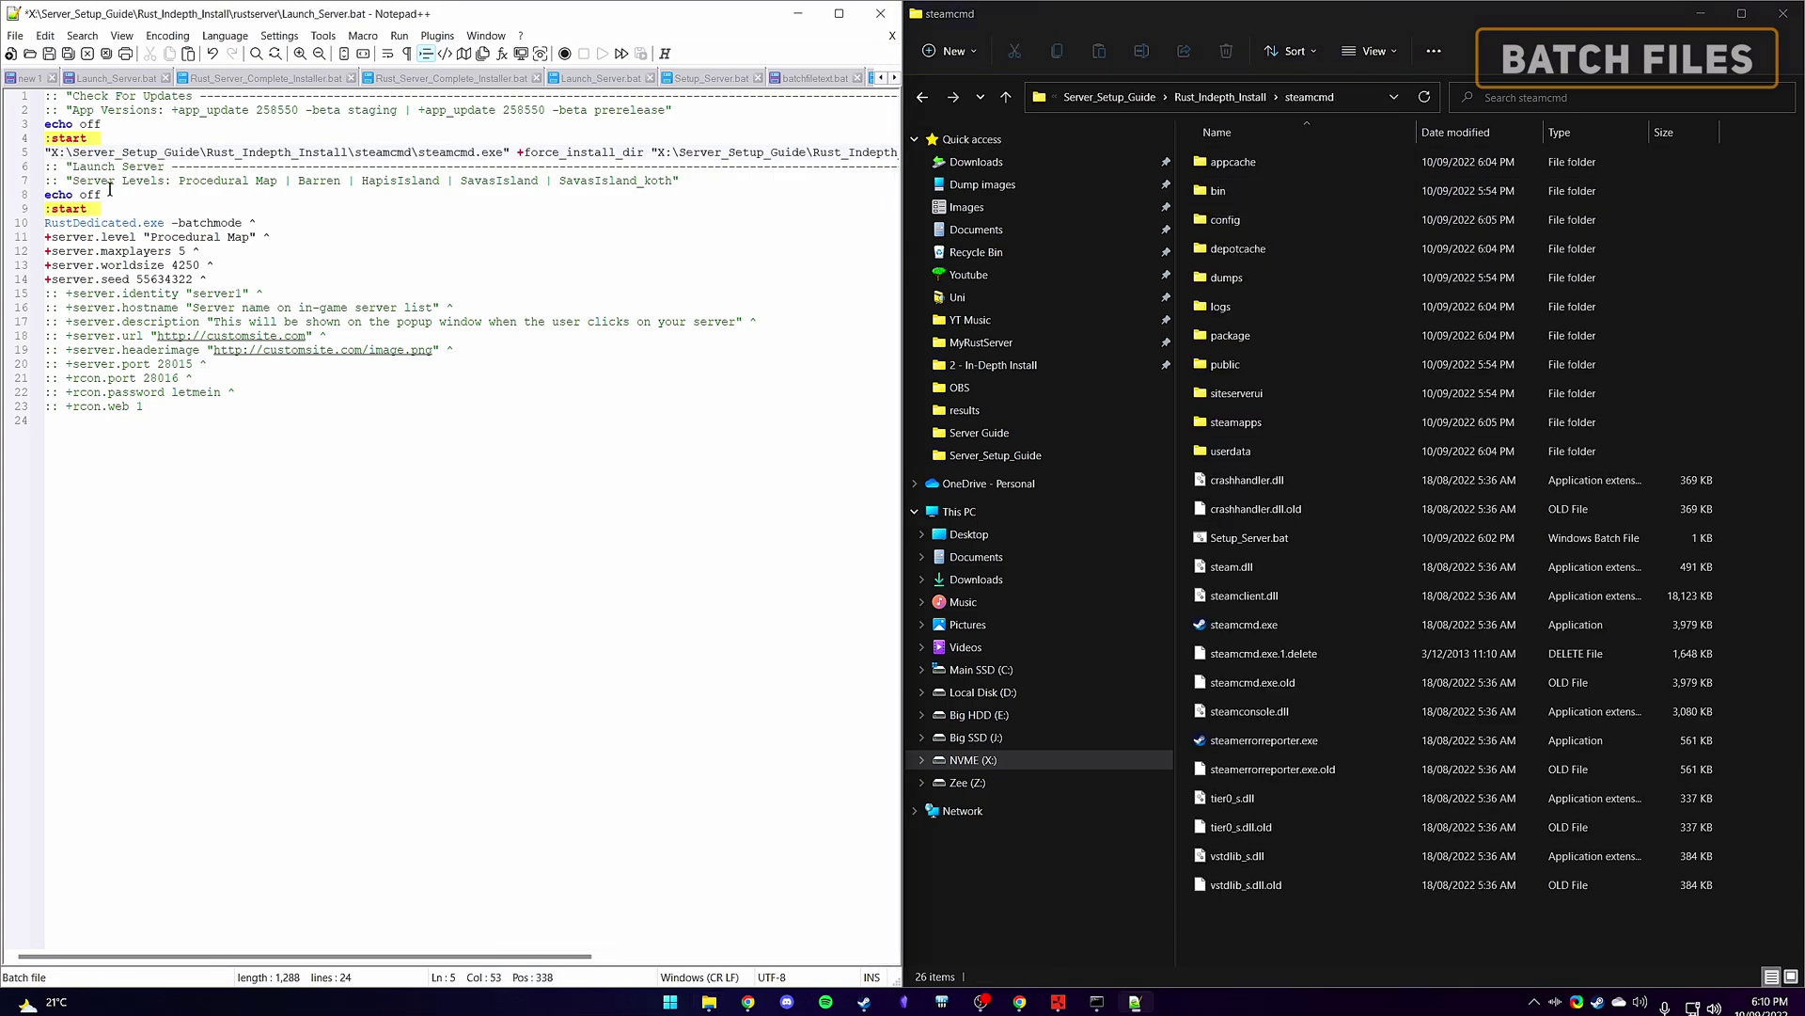
Step: Maximize Notepad++ and paste the -beta staging option from line 2 into line 5's +app_update 258550 command
{"action": "key", "text": "super+Up"}
{"action": "left_click", "coordinate": [135, 110]}
{"action": "key", "text": "ctrl+q"}
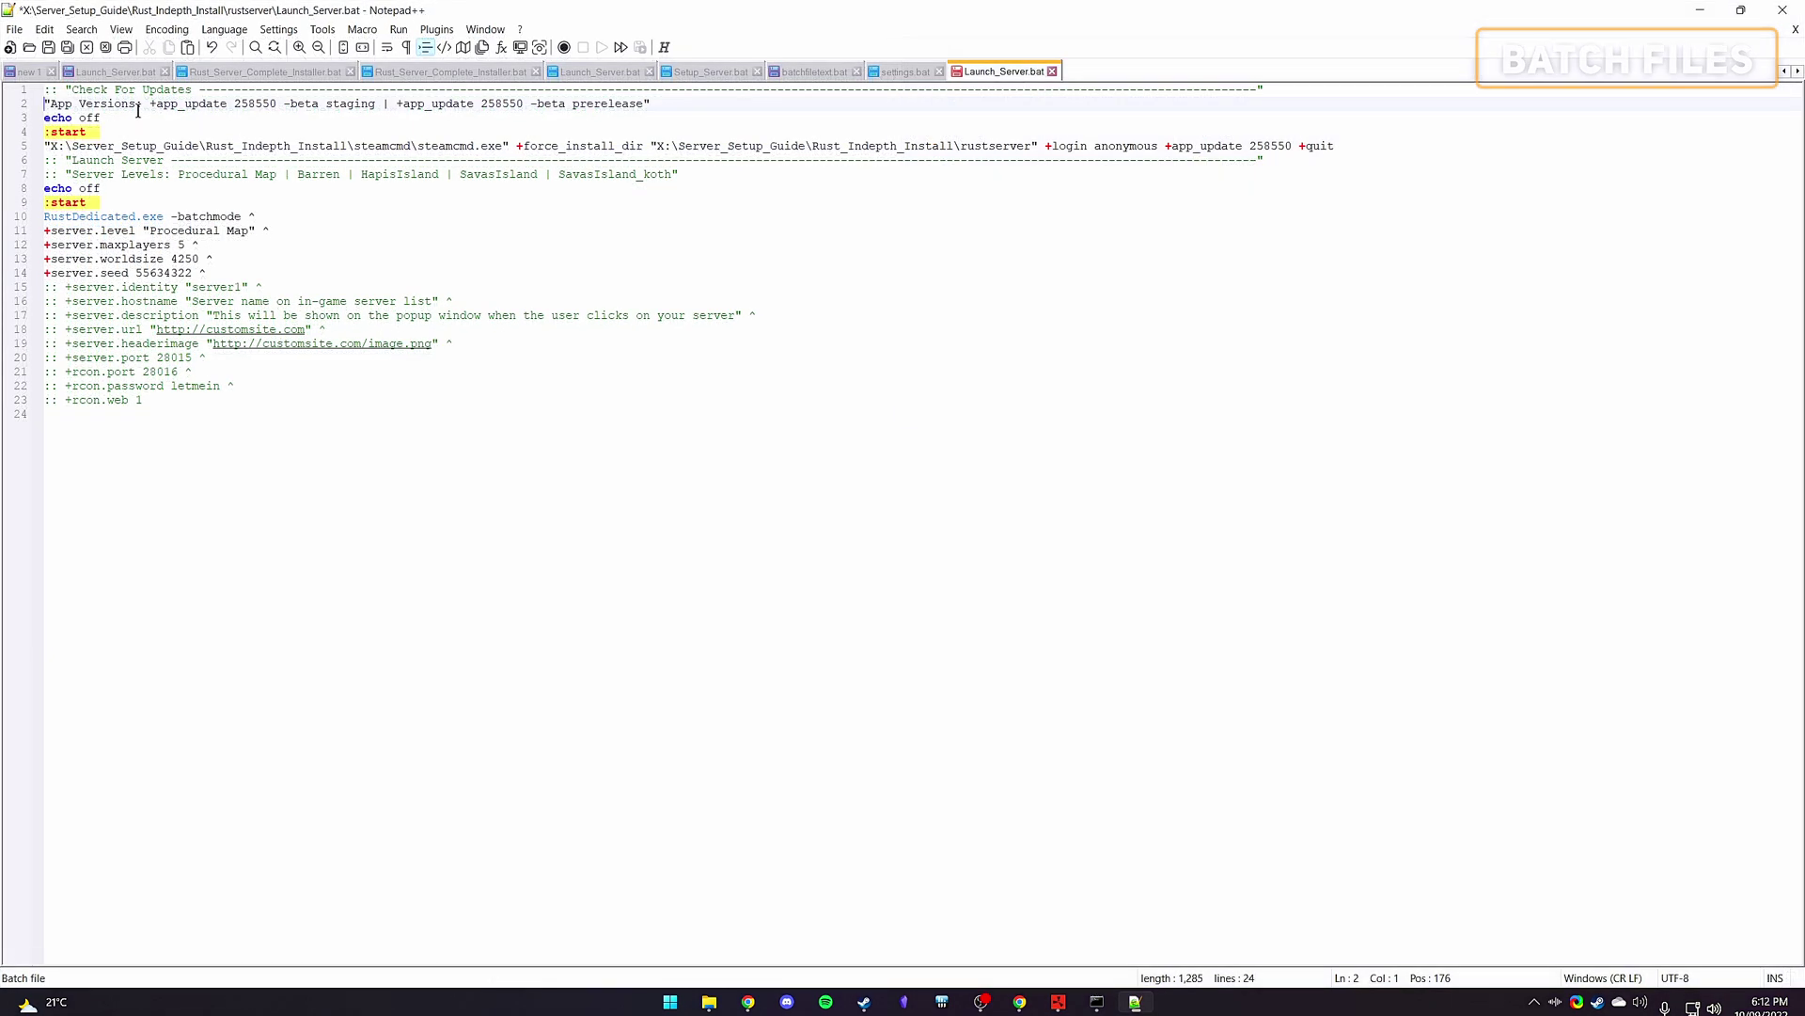
{"action": "key", "text": "ctrl+z"}
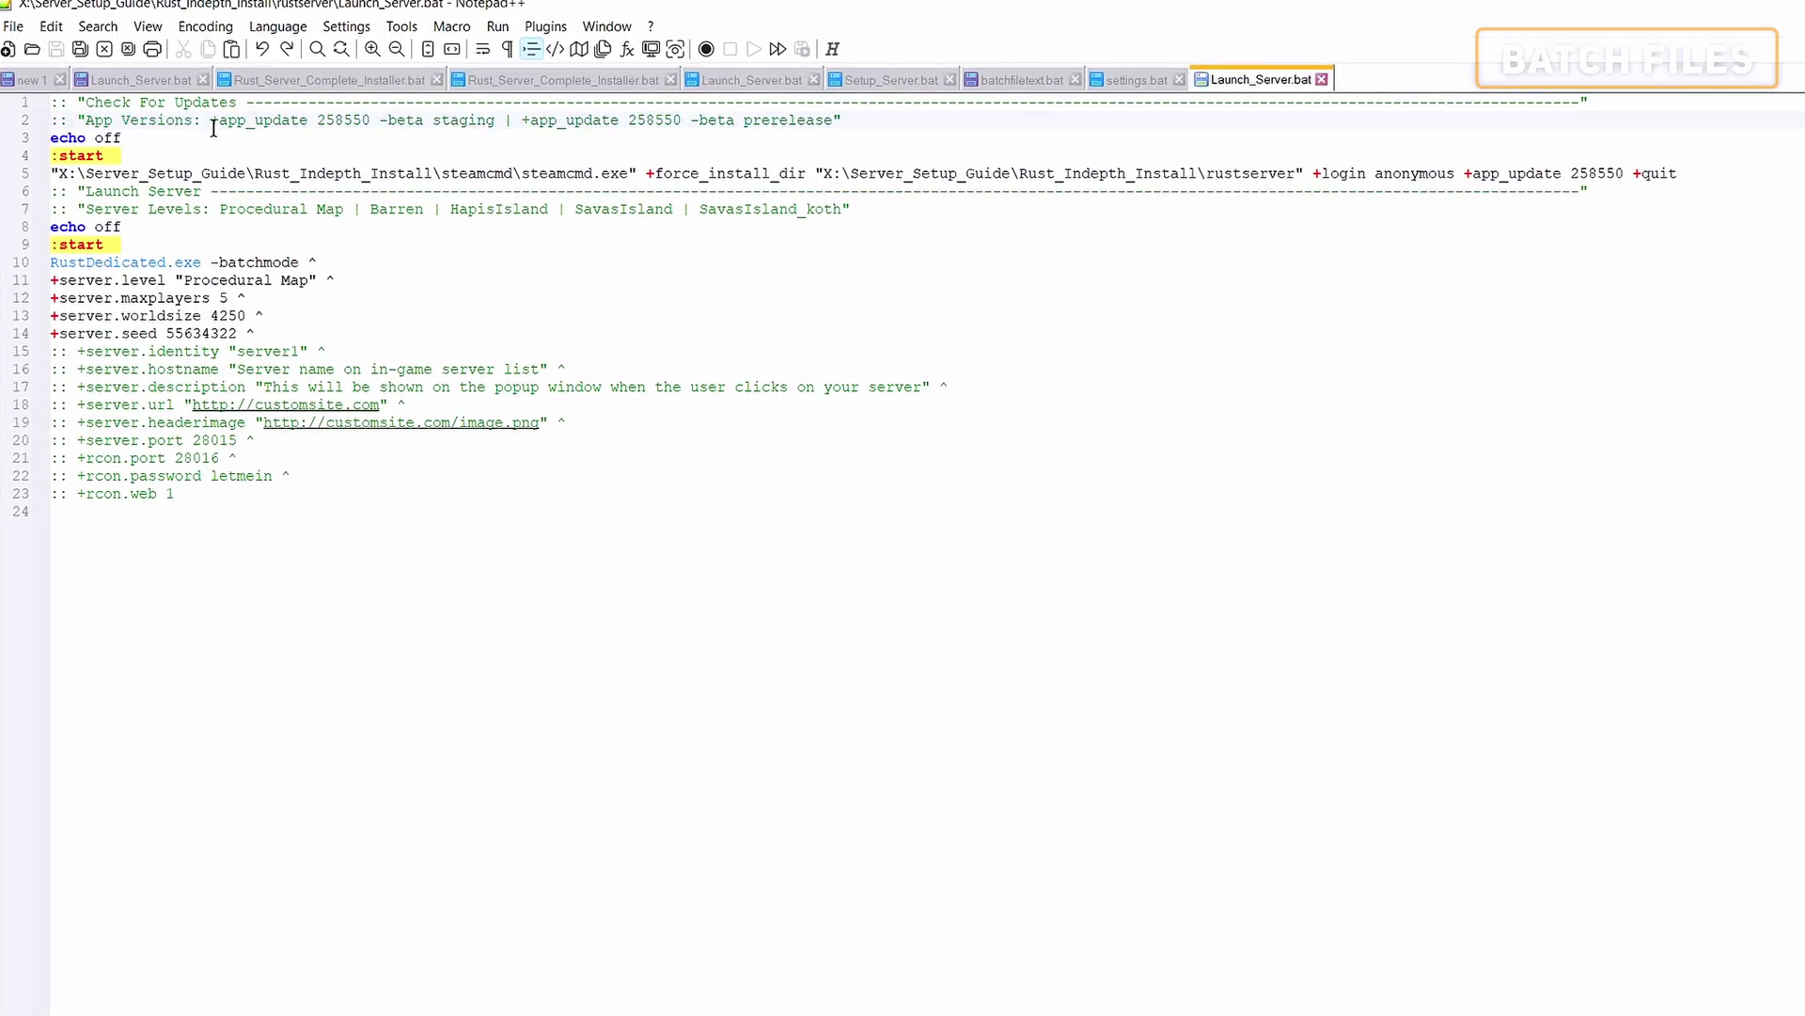
{"action": "left_click_drag", "start_coordinate": [86, 125], "coordinate": [471, 122]}
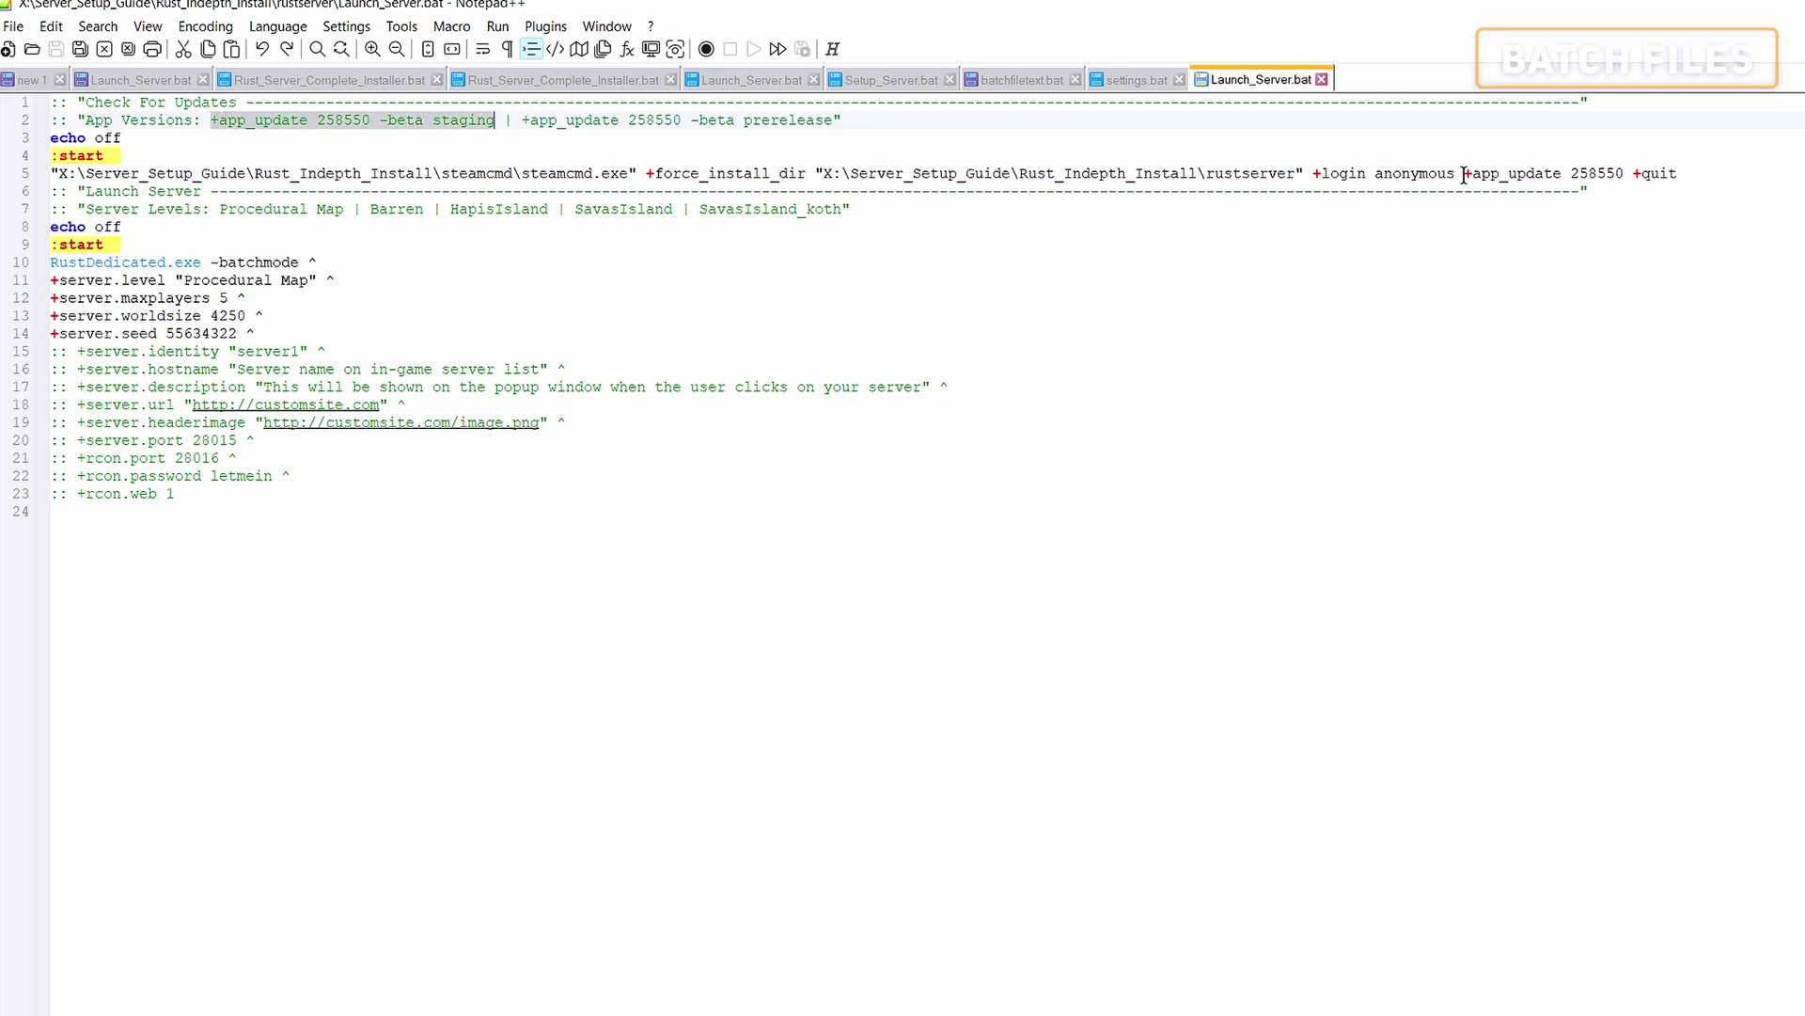
{"action": "left_click_drag", "start_coordinate": [1464, 176], "coordinate": [1621, 181]}
{"action": "type", "text": "+app_update 258550 -beta staging"}
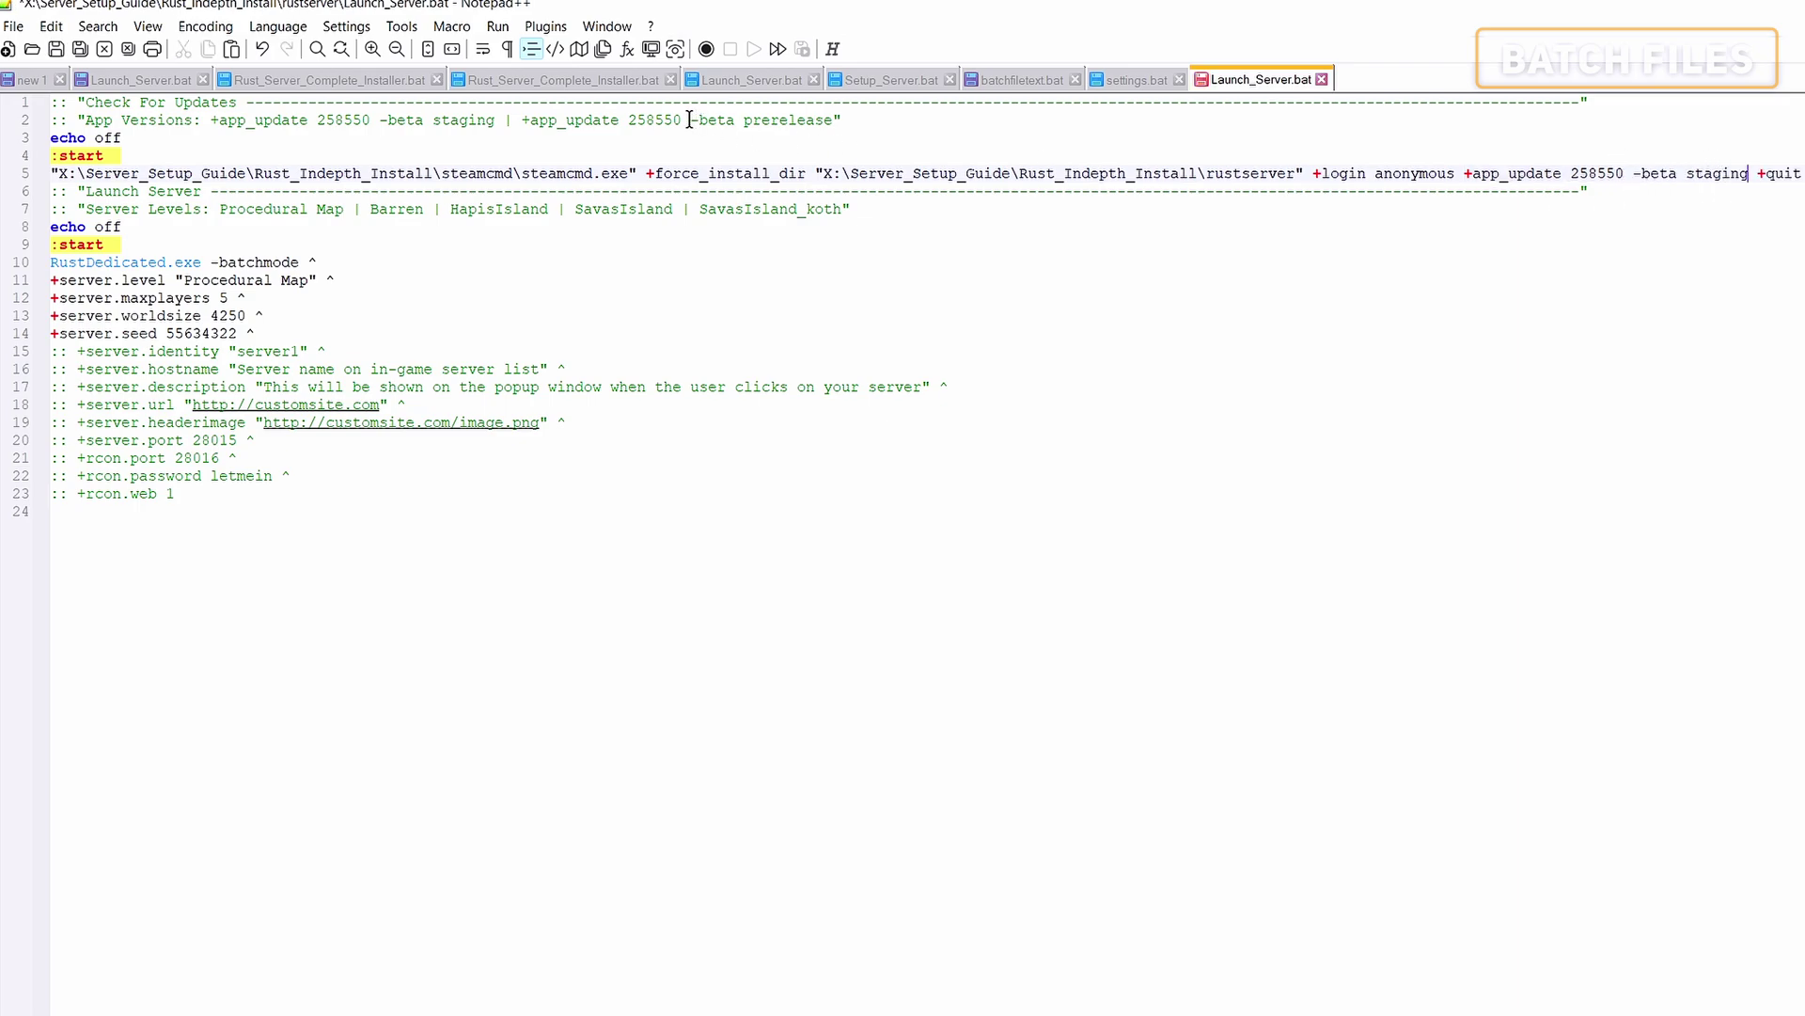
{"action": "left_click_drag", "start_coordinate": [689, 120], "coordinate": [831, 123]}
{"action": "left_click_drag", "start_coordinate": [1749, 175], "coordinate": [1624, 176]}
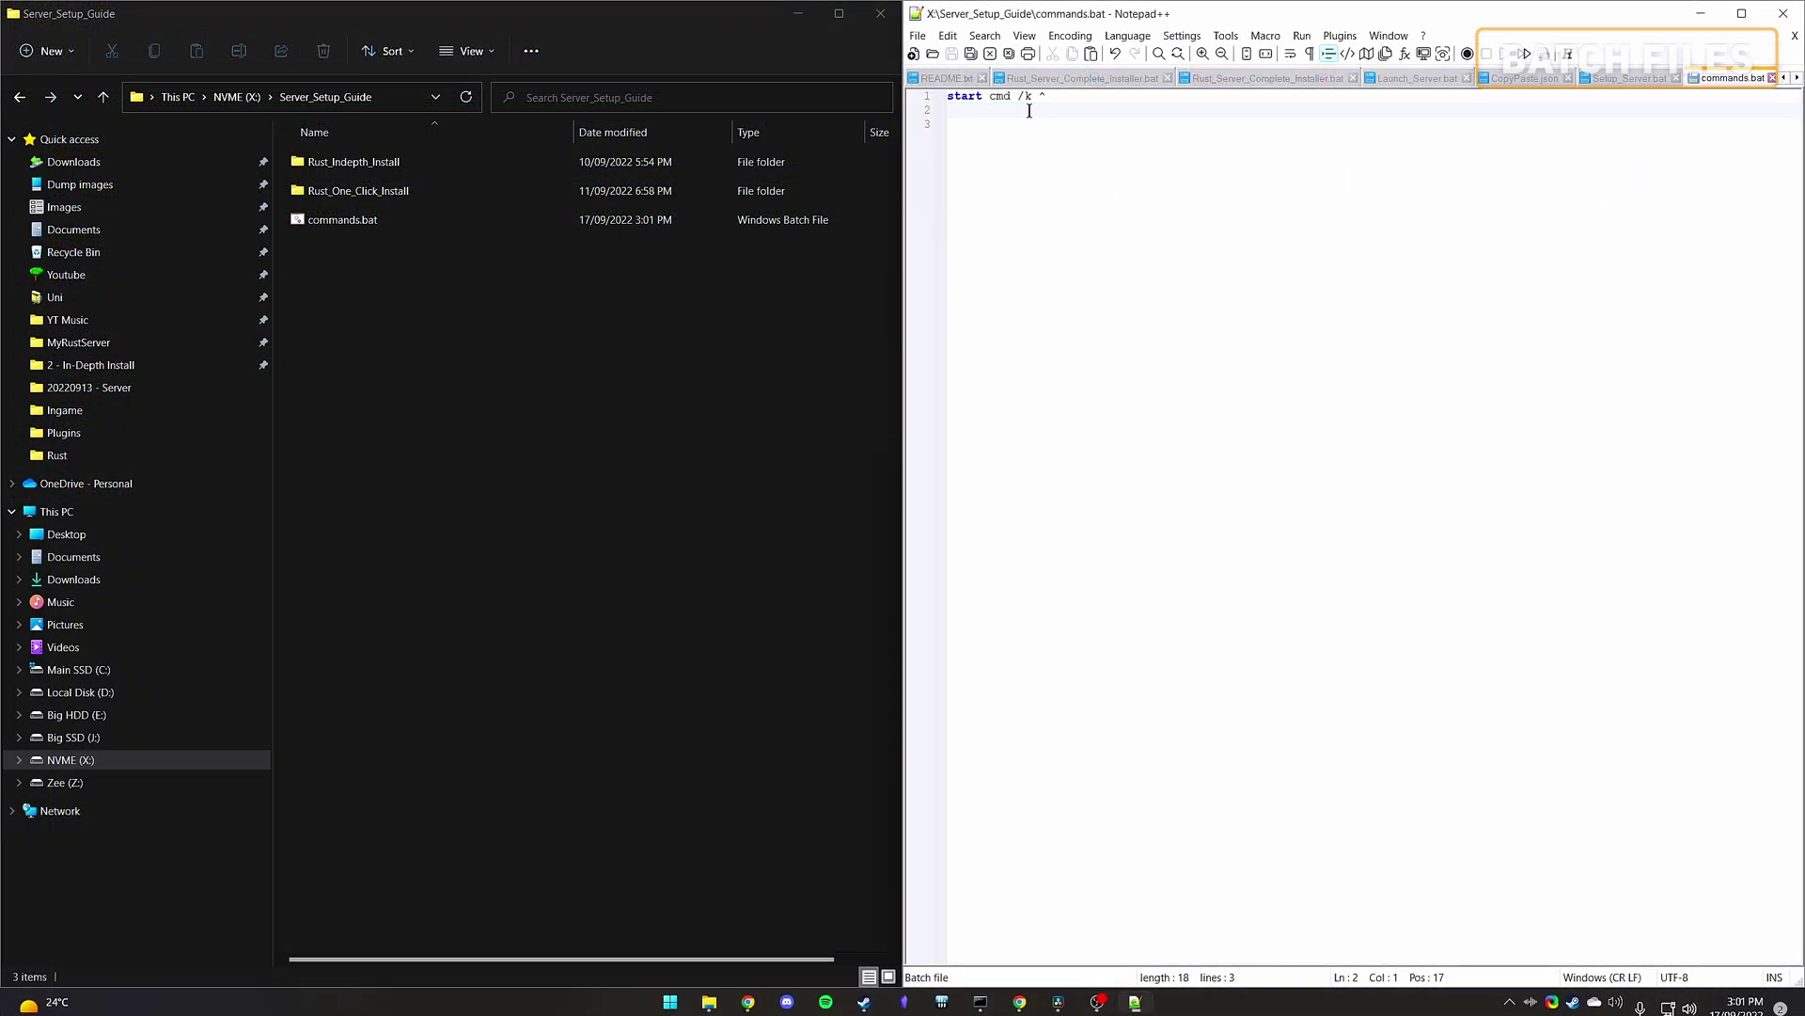
Step: Add a hello line, save, and run commands.bat to see the unrecognised-command error
{"action": "type", "text": "hello"}
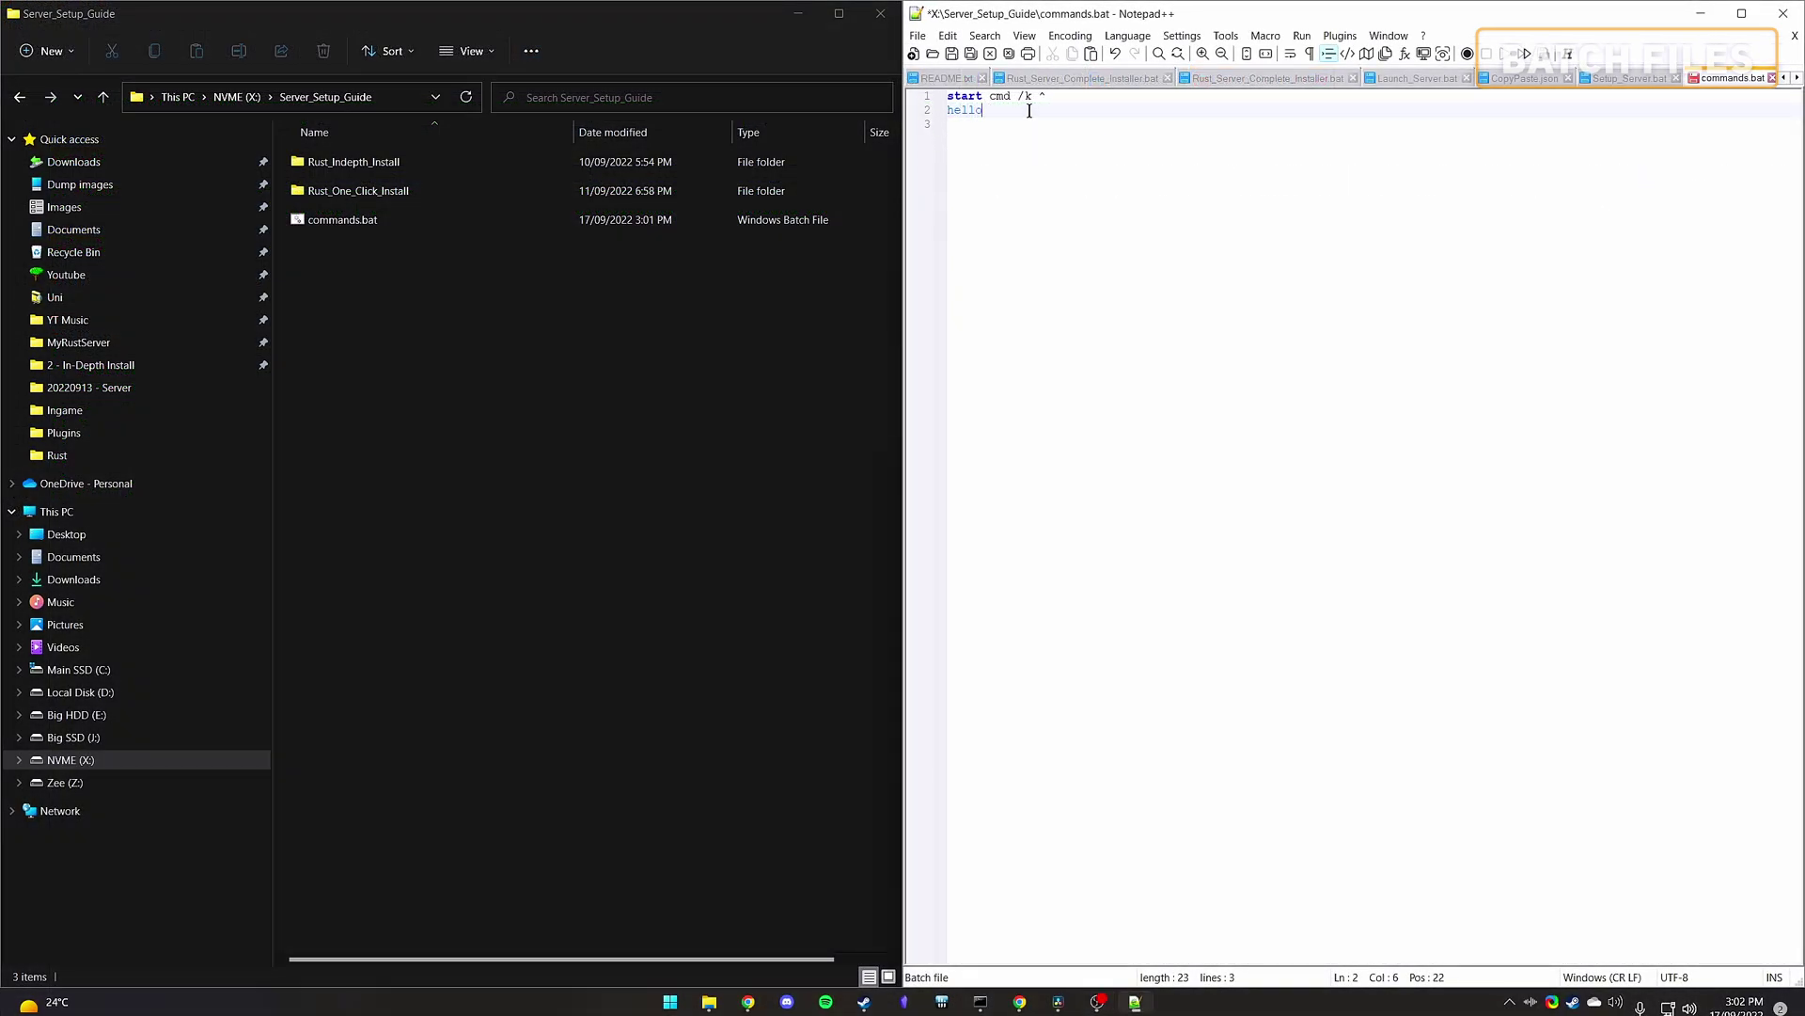
{"action": "key", "text": "ctrl+s"}
{"action": "double_click", "coordinate": [342, 219]}
{"action": "double_click", "coordinate": [58, 79]}
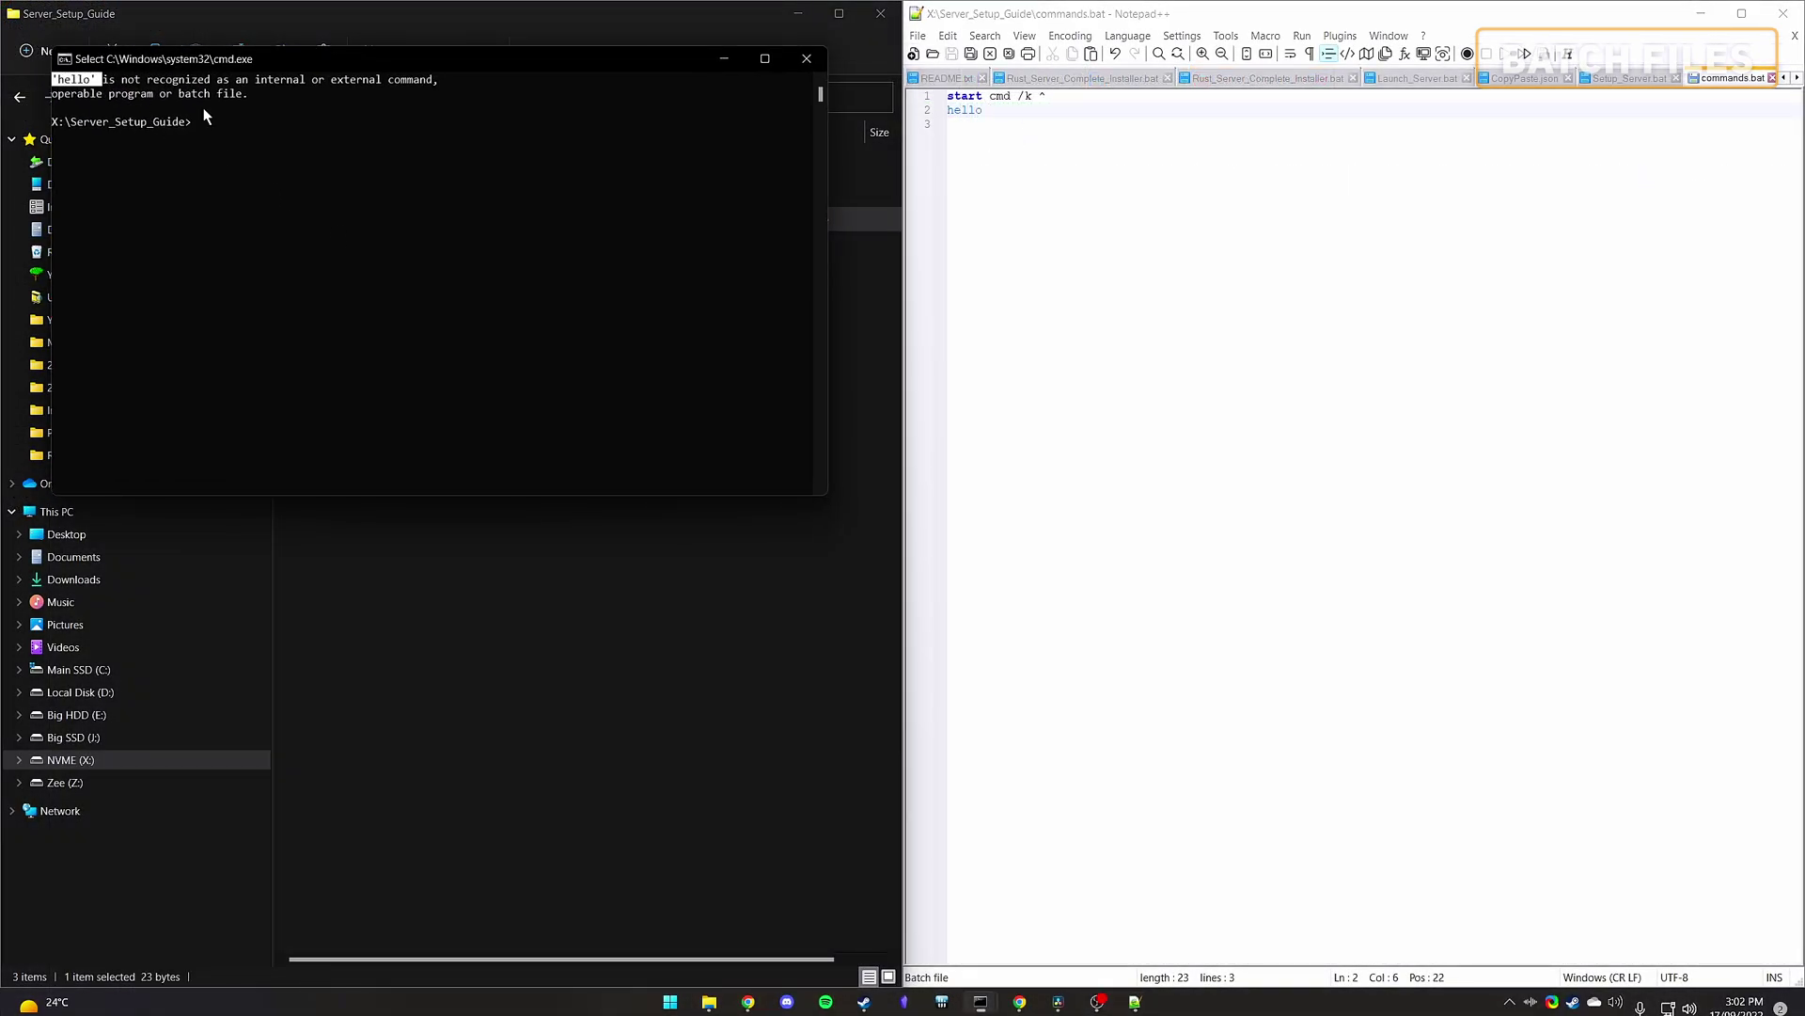
{"action": "left_click", "coordinate": [821, 66]}
Step: Prefix the hello line with ::, save, and run commands.bat again
{"action": "left_click", "coordinate": [948, 110]}
{"action": "type", "text": "::"}
{"action": "key", "text": "ctrl+s"}
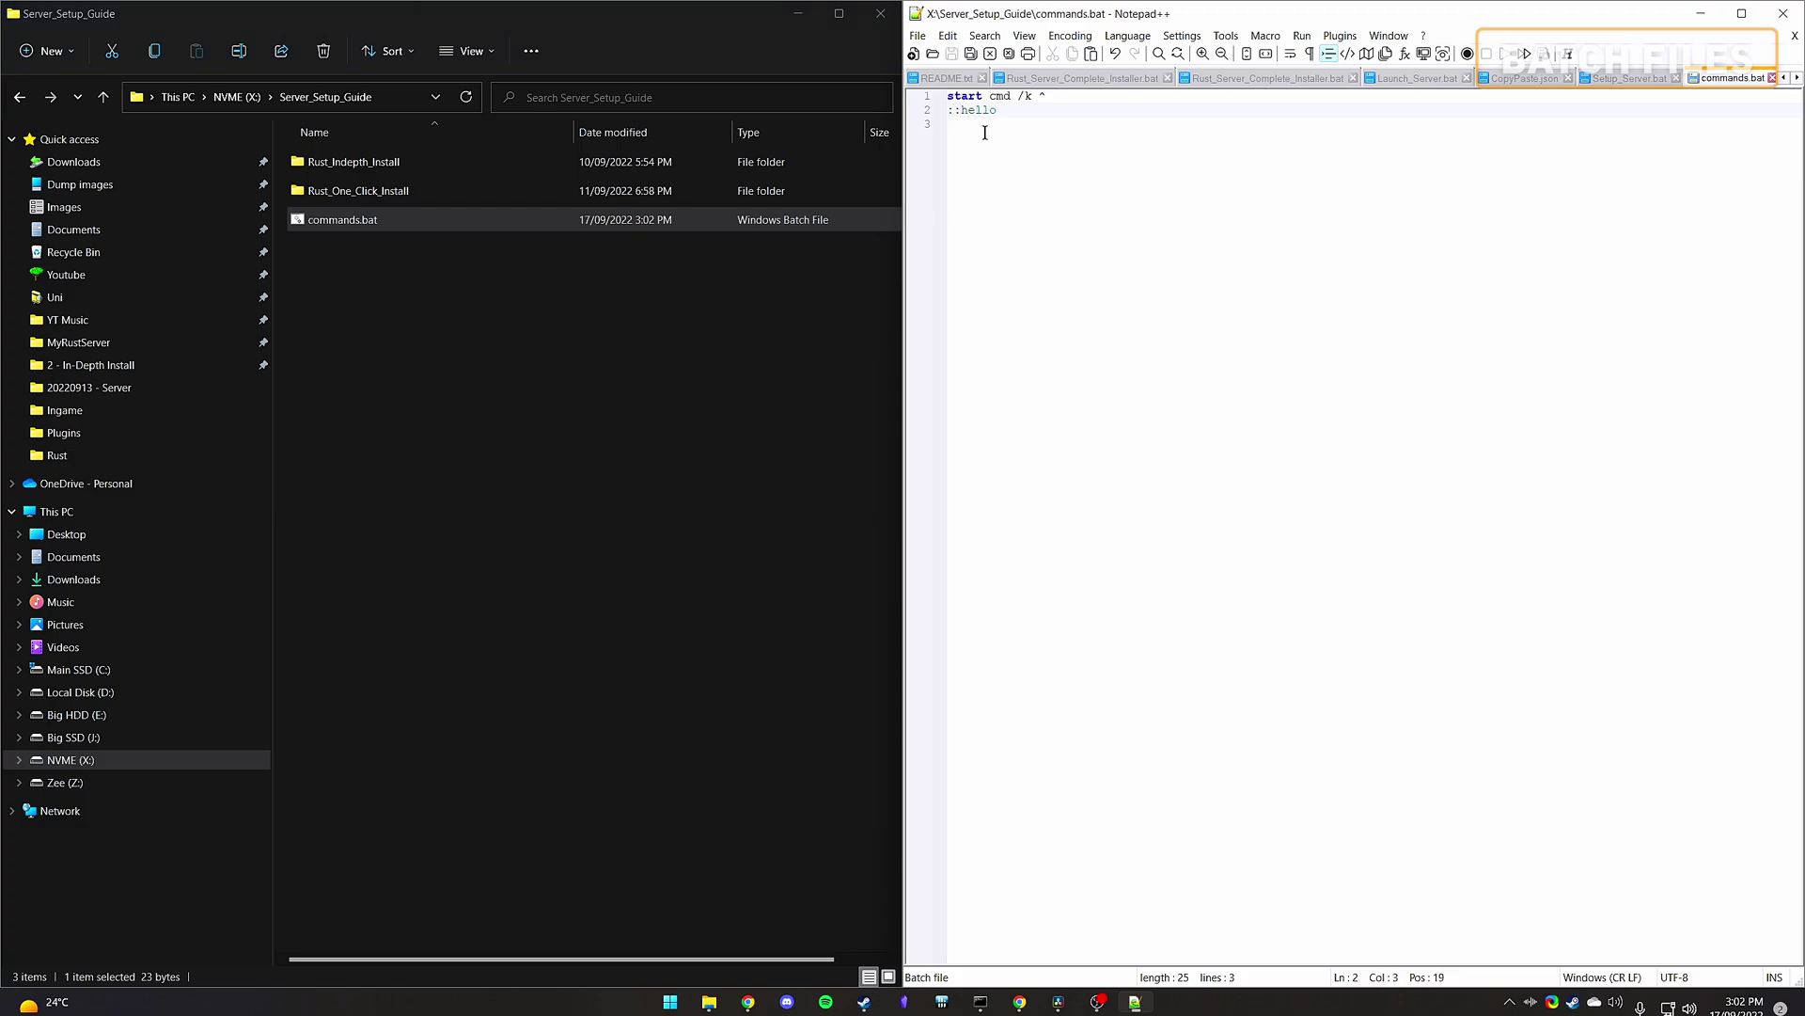
{"action": "left_click", "coordinate": [346, 223]}
{"action": "double_click", "coordinate": [344, 220]}
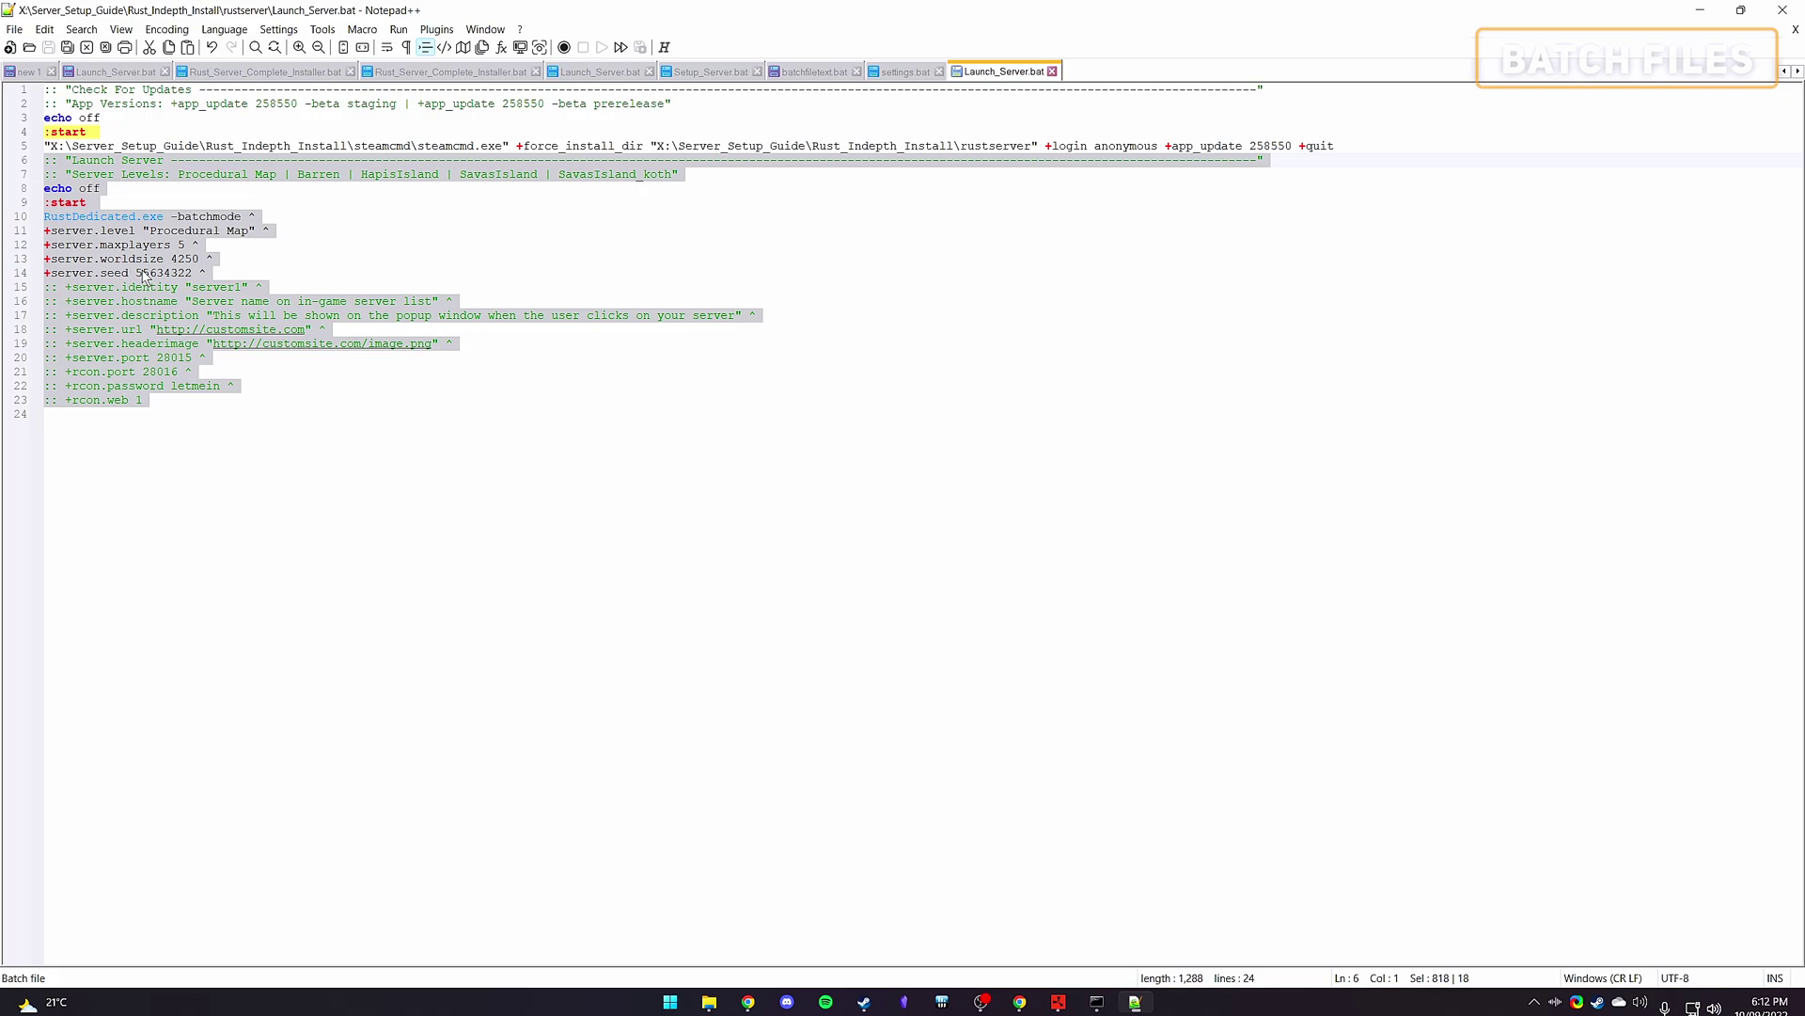
Step: Match RustDedicated on line 10 to RustDedicated.exe in rustserver, then highlight launch lines 6–23
{"action": "left_click", "coordinate": [129, 230]}
{"action": "left_click_drag", "start_coordinate": [163, 216], "coordinate": [47, 223]}
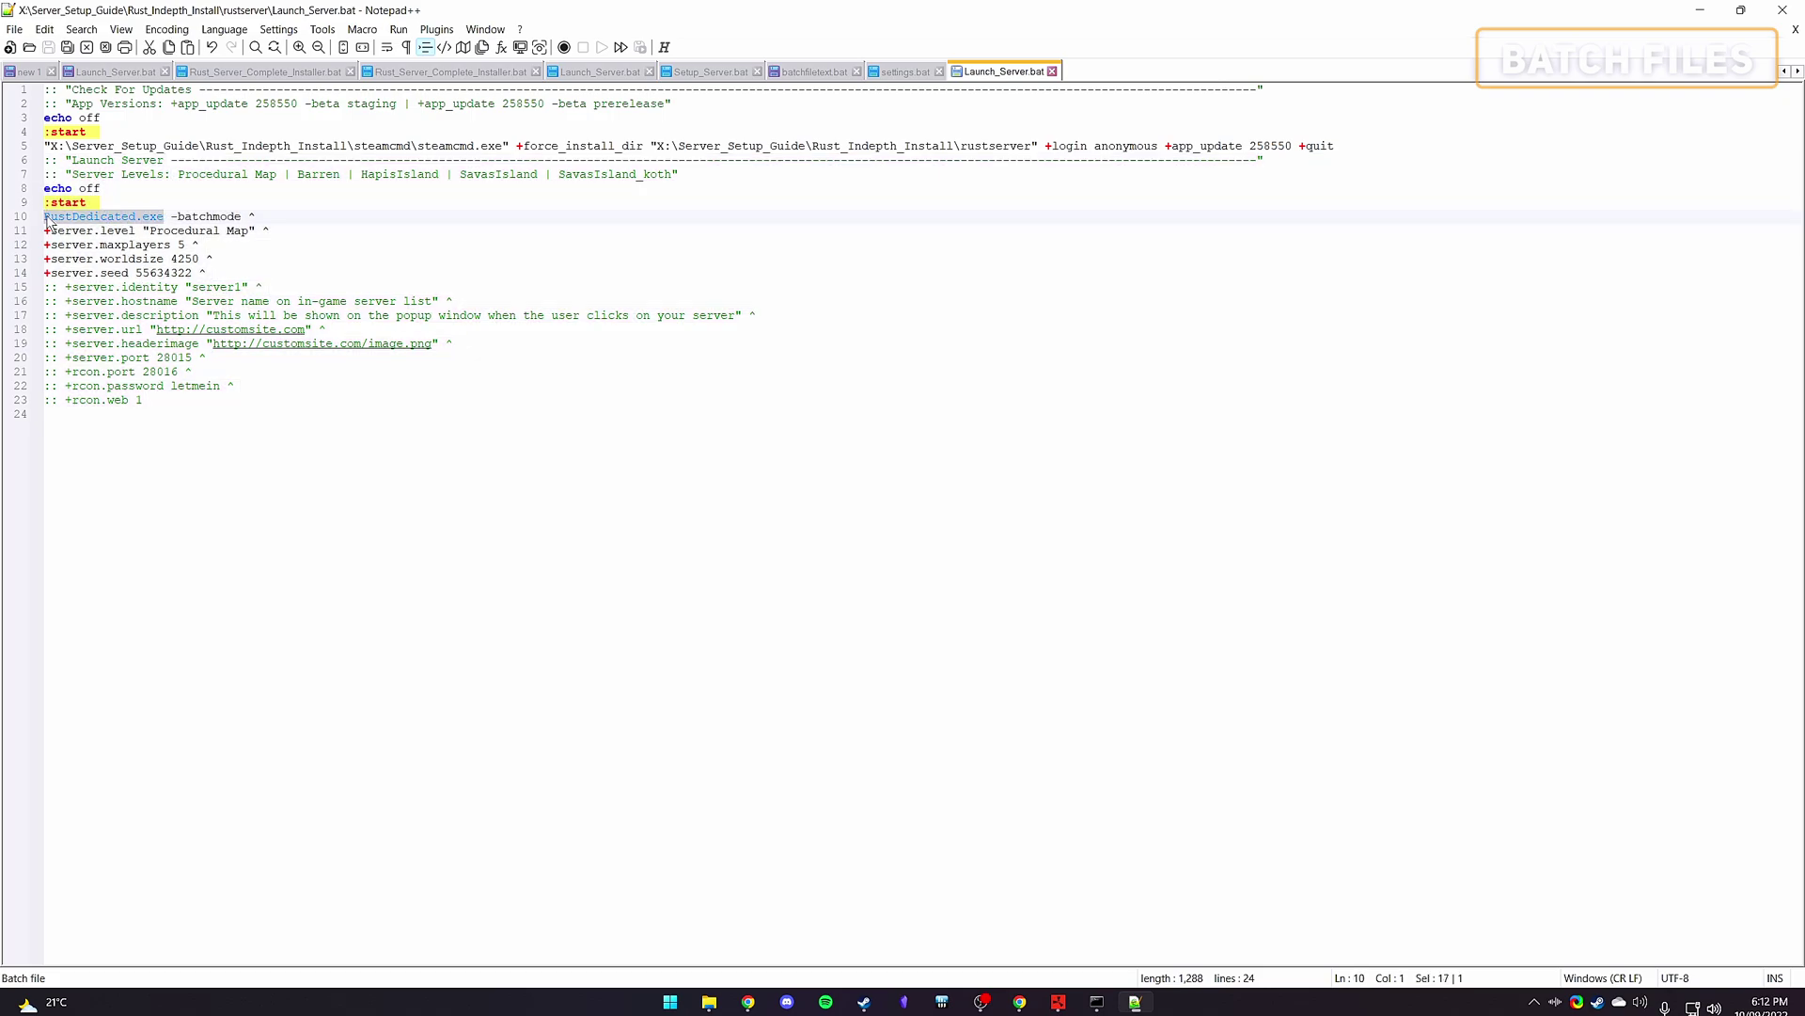
{"action": "double_click", "coordinate": [99, 219]}
{"action": "left_click", "coordinate": [171, 230]}
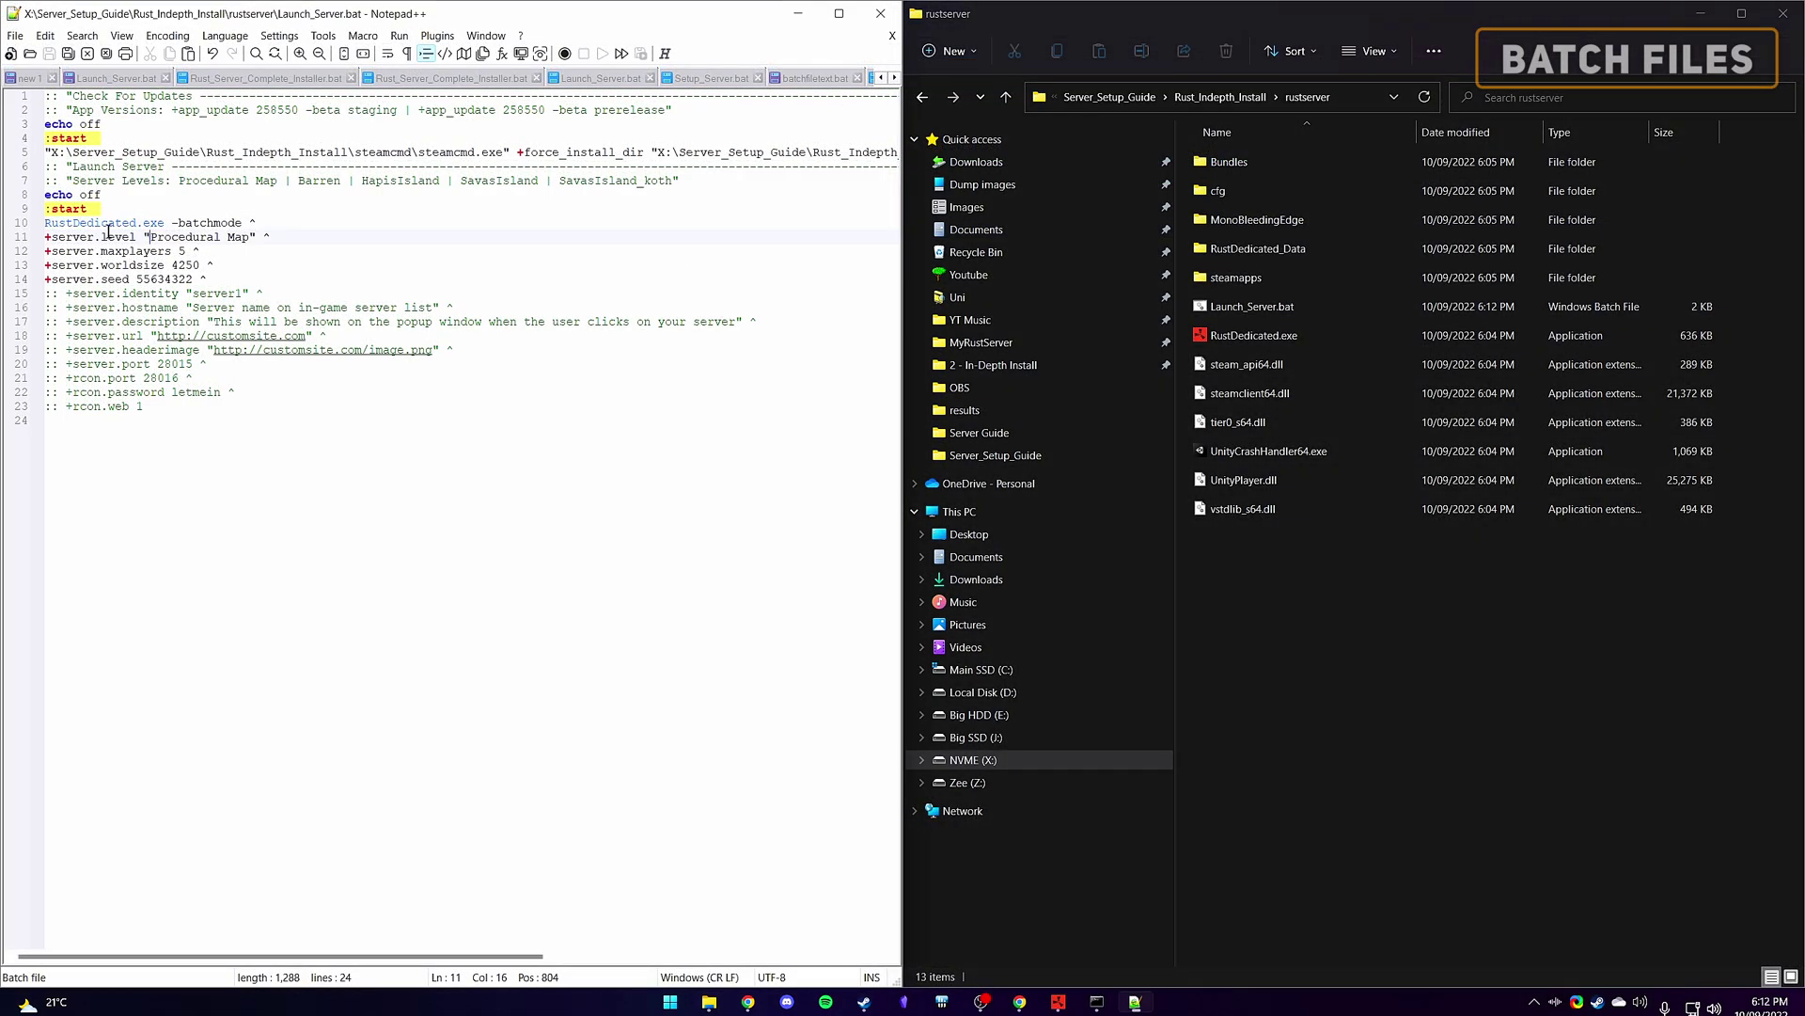
{"action": "double_click", "coordinate": [98, 223]}
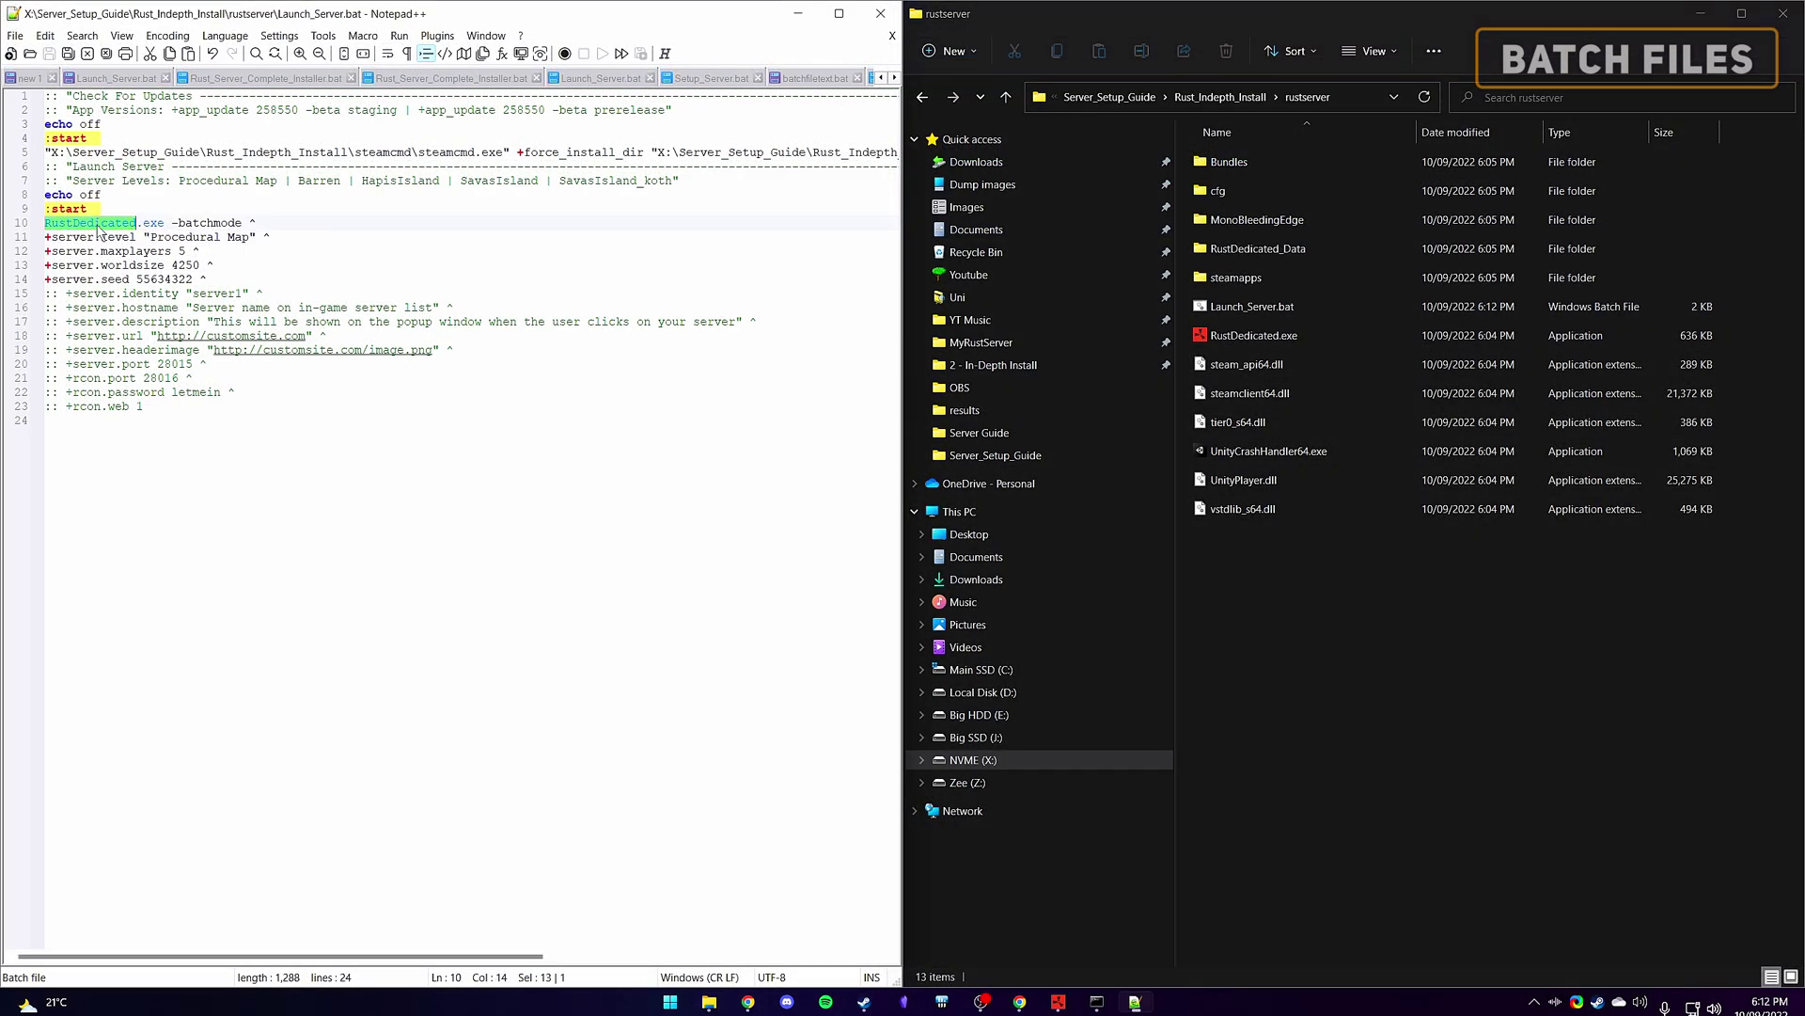
{"action": "left_click", "coordinate": [1301, 339]}
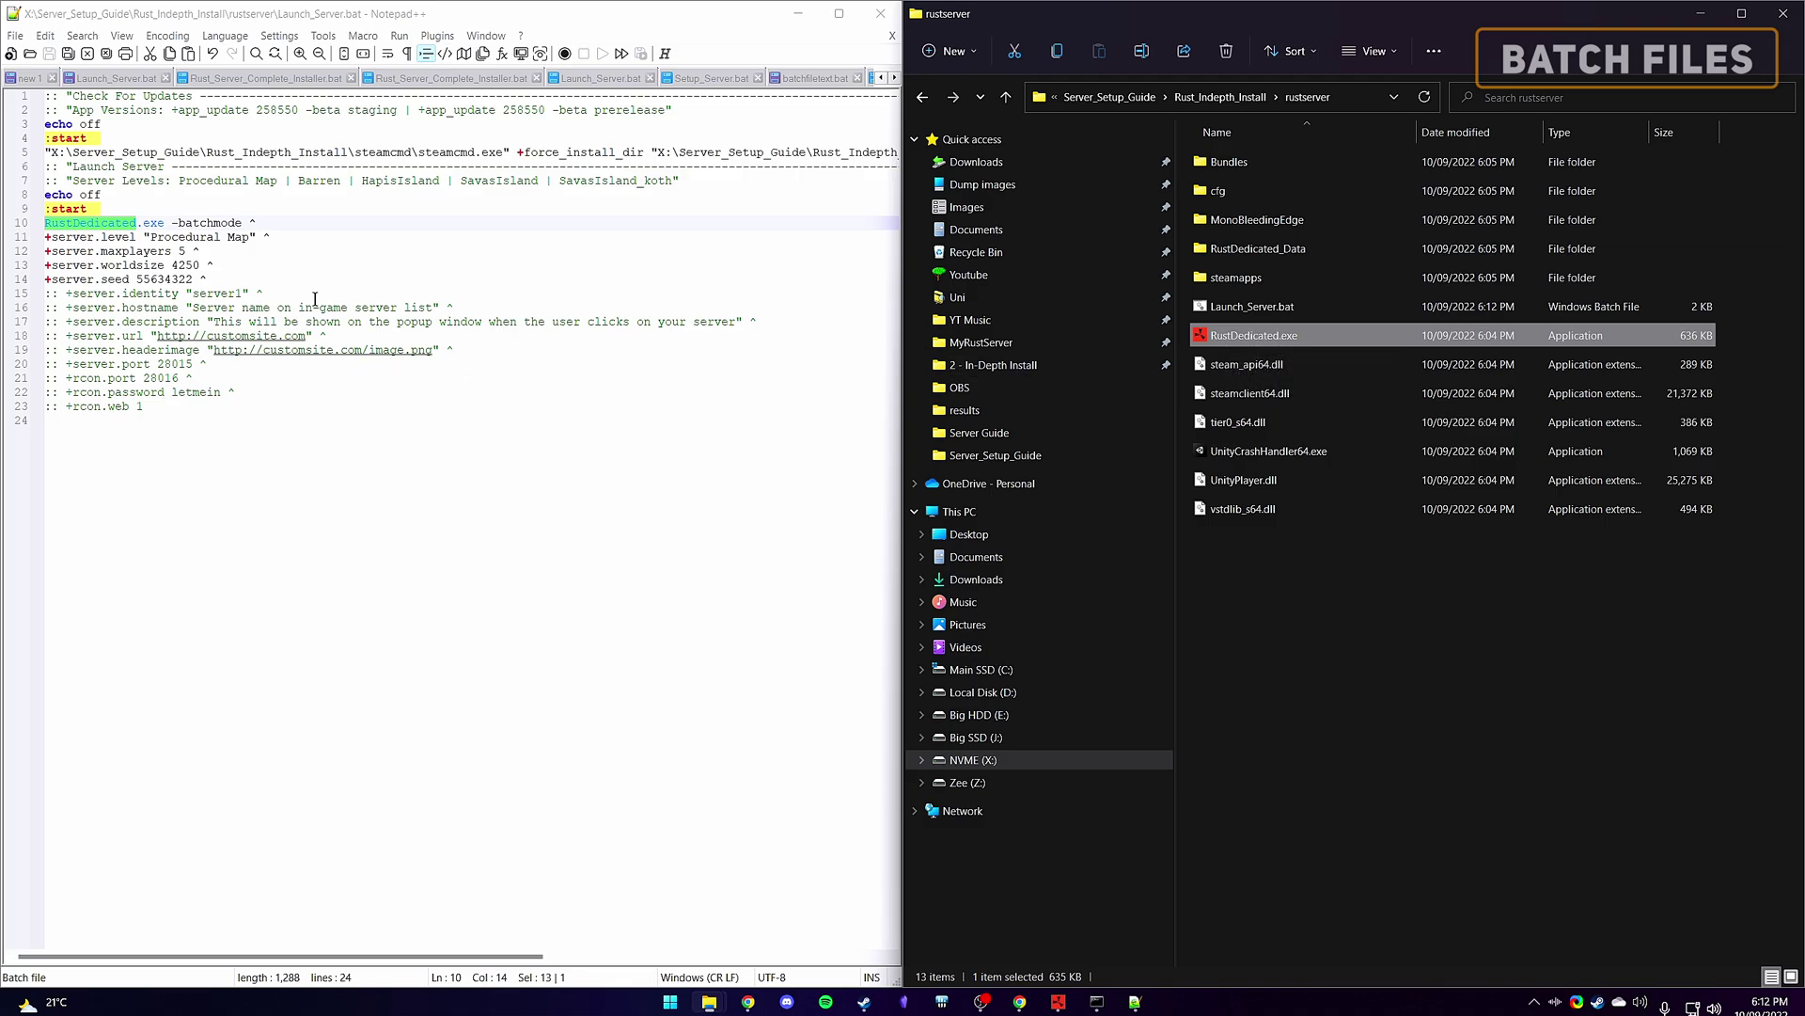
{"action": "left_click", "coordinate": [266, 264]}
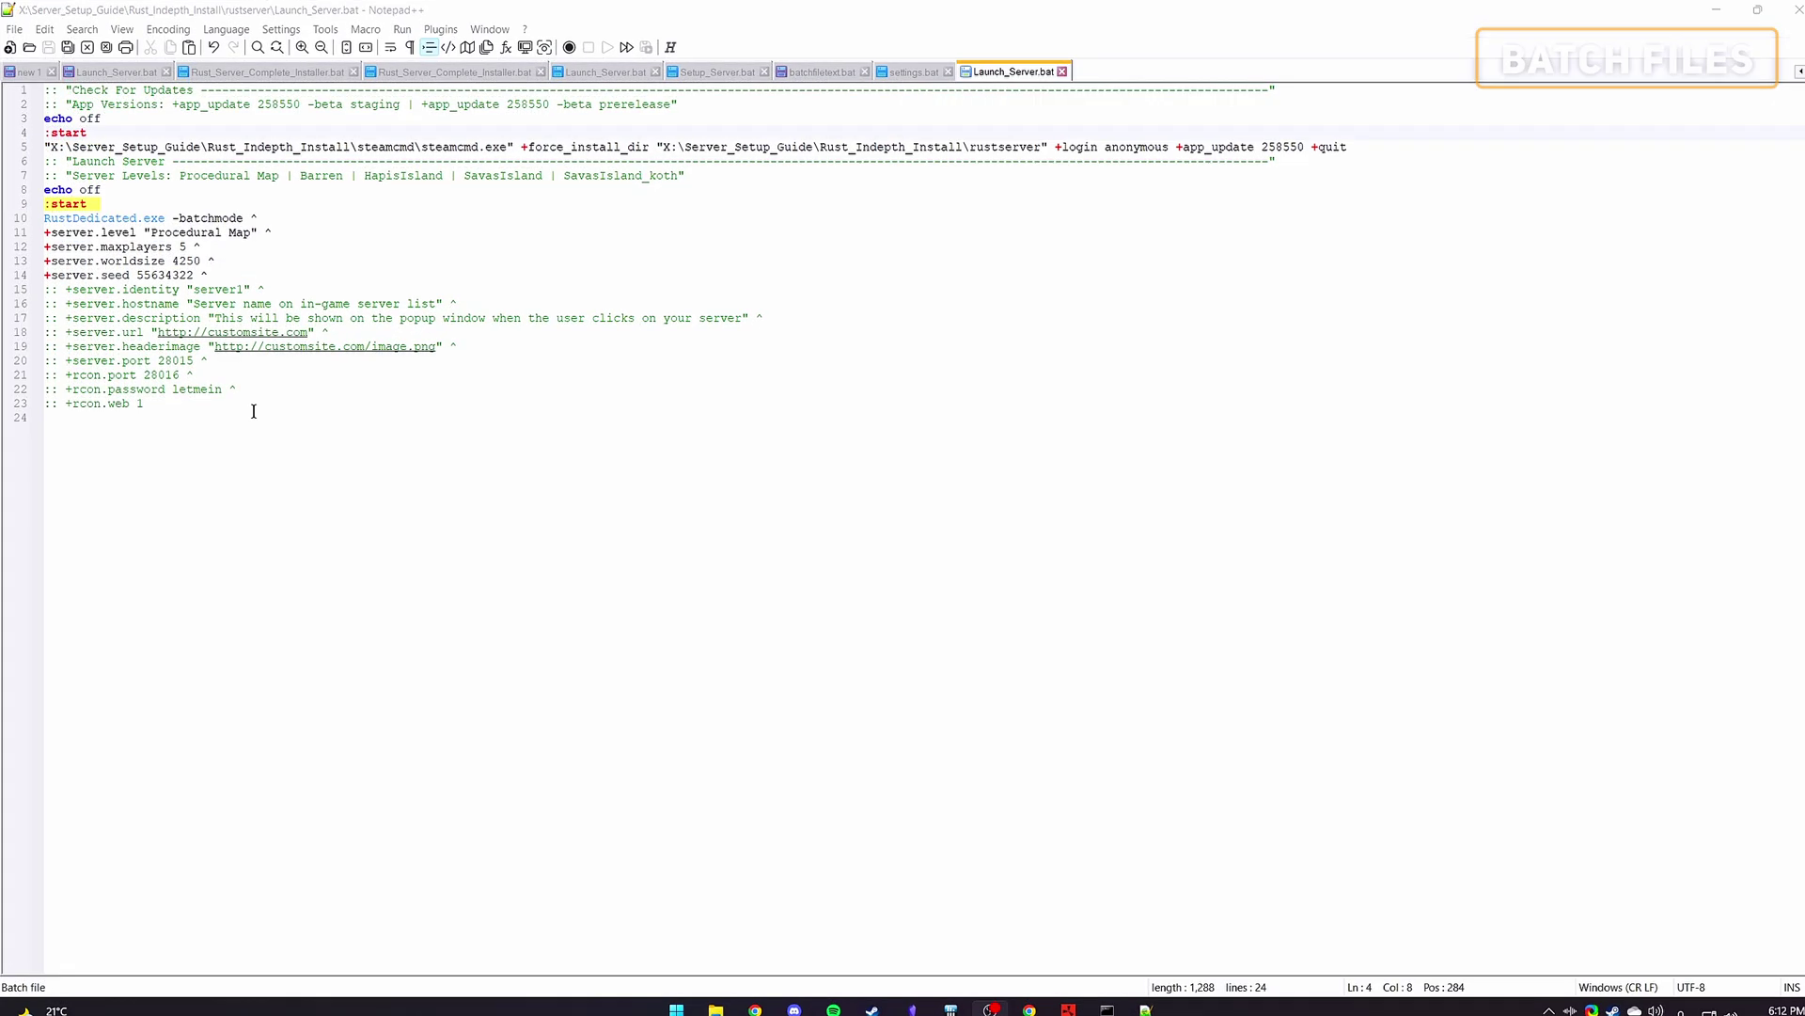
{"action": "left_click_drag", "start_coordinate": [143, 405], "coordinate": [280, 179]}
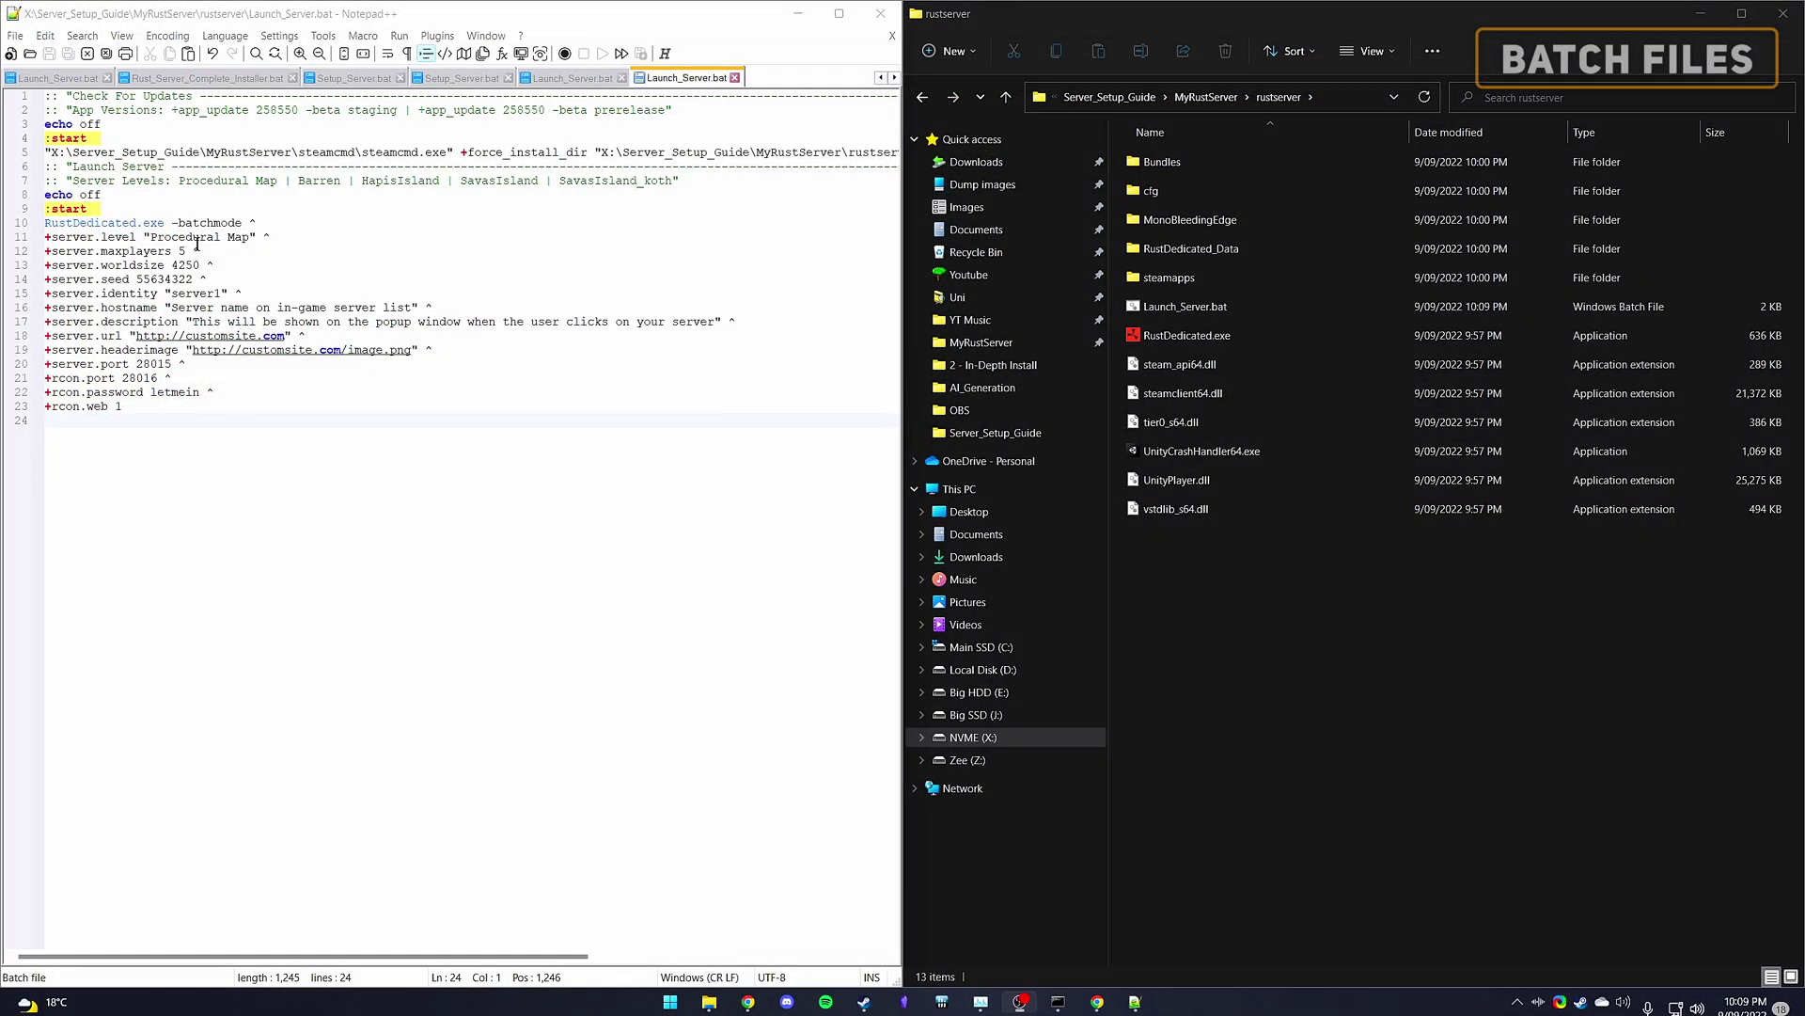
Step: Paste HapisIsland in as the server.level value, then revert it to Procedural Map
{"action": "left_click_drag", "start_coordinate": [153, 238], "coordinate": [253, 240]}
{"action": "left_click", "coordinate": [296, 241]}
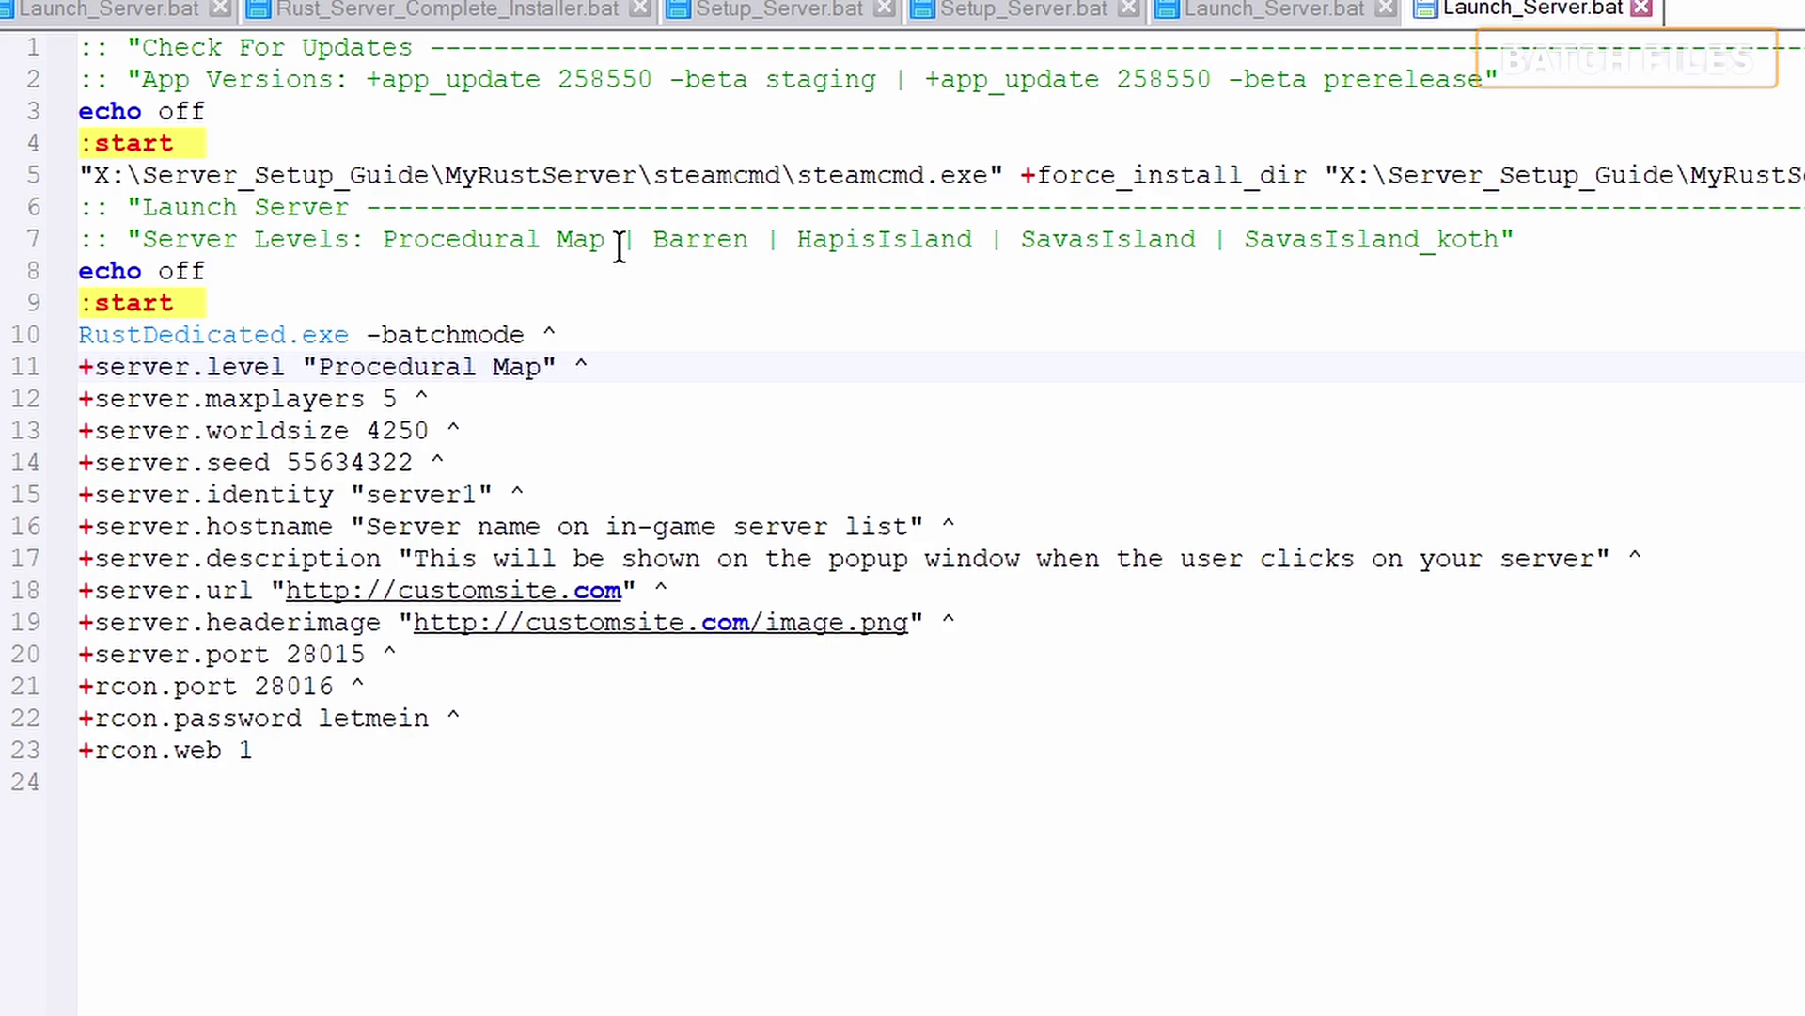
{"action": "double_click", "coordinate": [523, 241]}
{"action": "double_click", "coordinate": [718, 241]}
{"action": "double_click", "coordinate": [908, 241]}
{"action": "double_click", "coordinate": [1151, 241]}
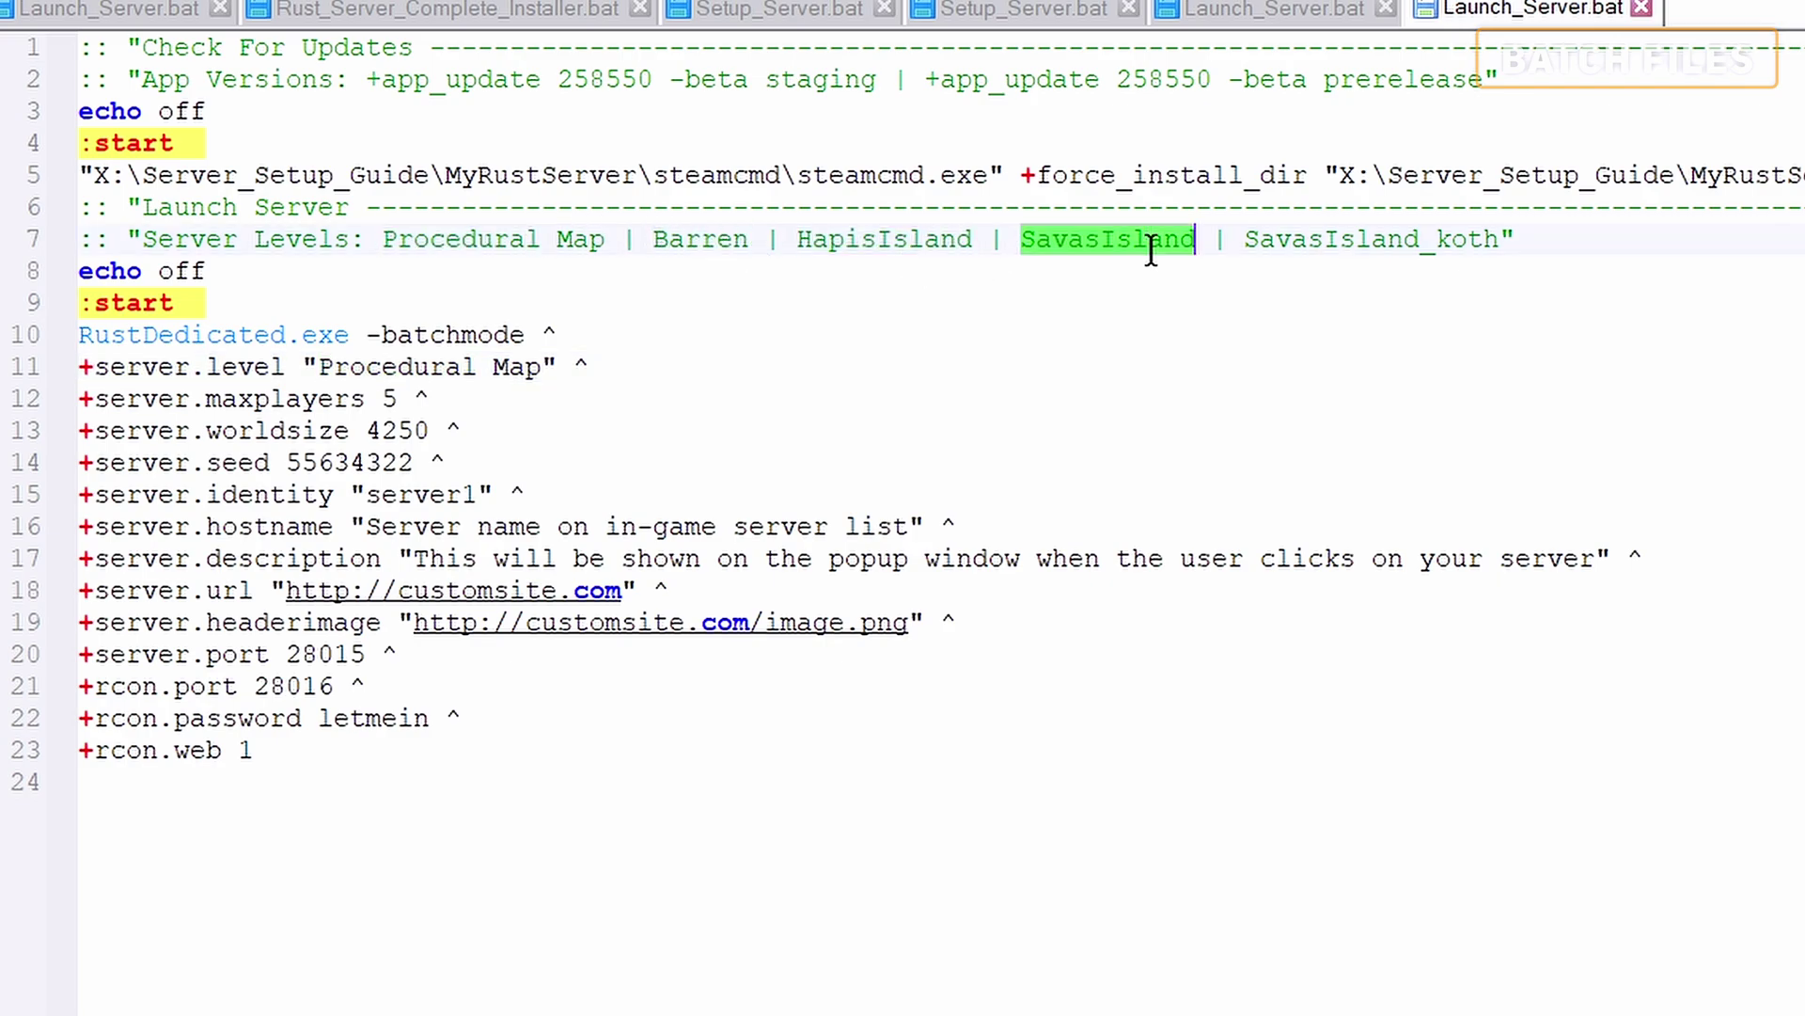
{"action": "double_click", "coordinate": [1271, 243]}
{"action": "double_click", "coordinate": [835, 241]}
{"action": "key", "text": "ctrl+c"}
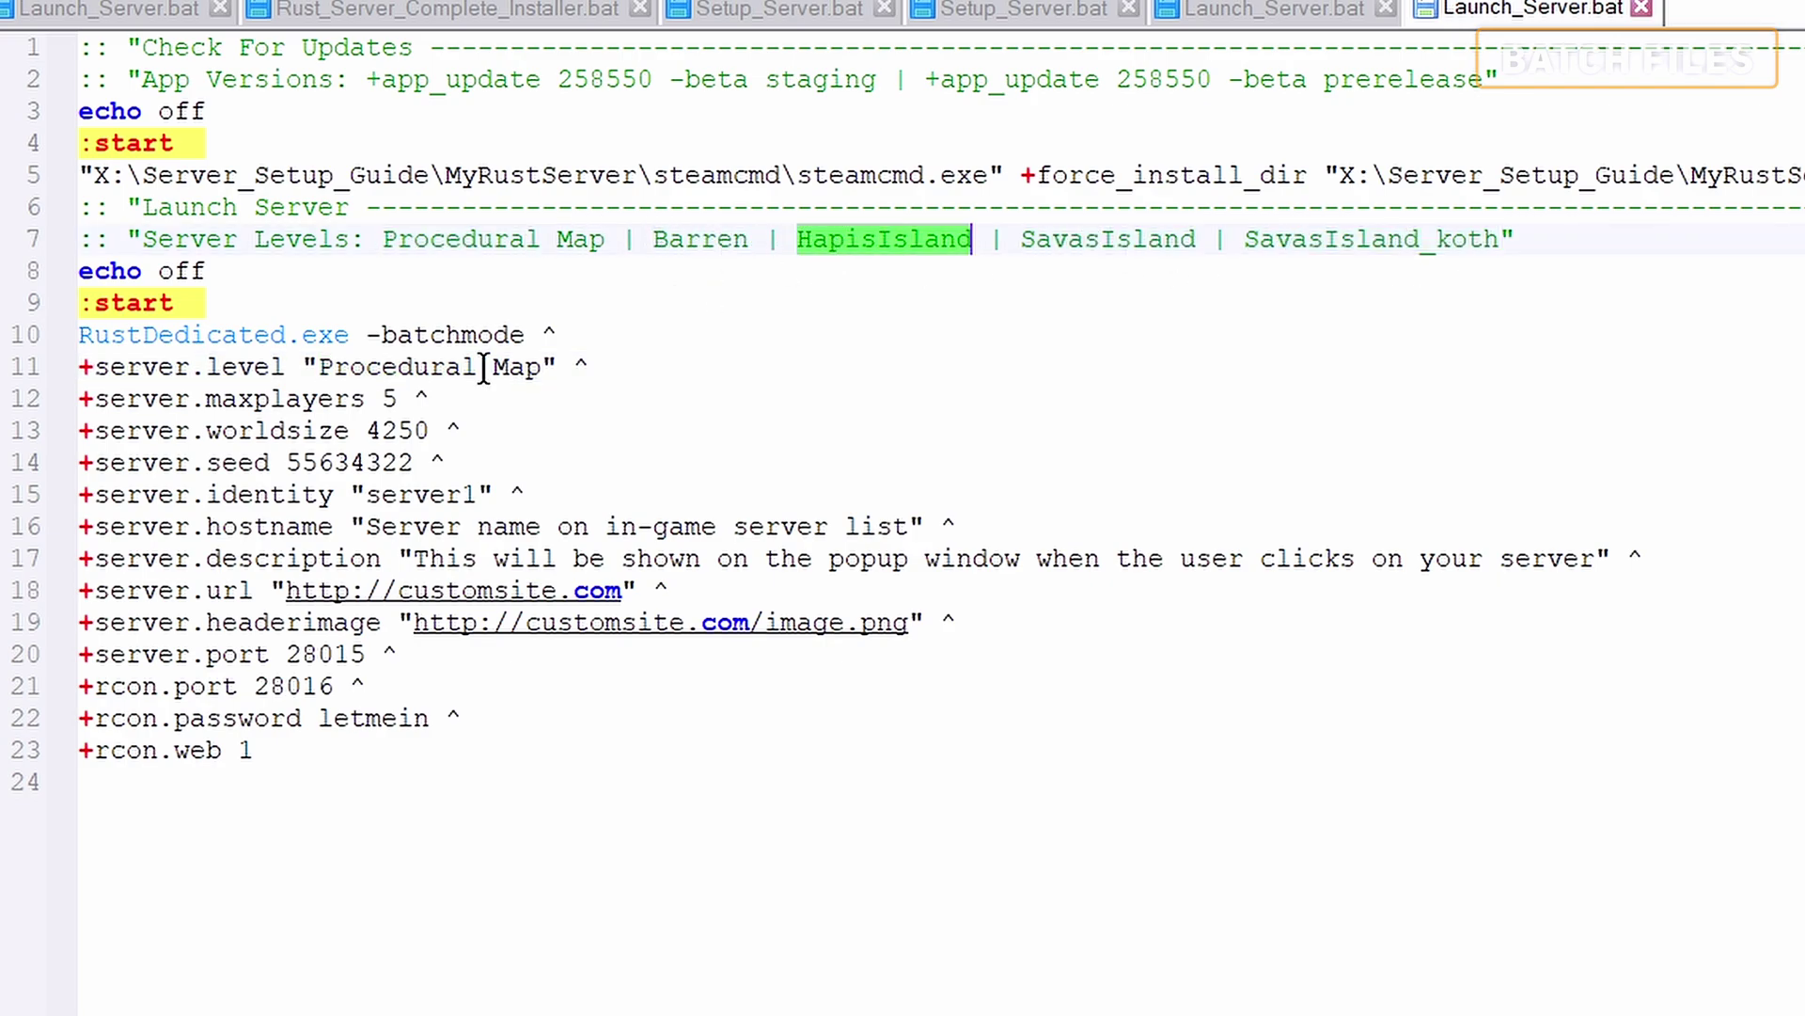
{"action": "left_click_drag", "start_coordinate": [547, 372], "coordinate": [320, 369]}
{"action": "key", "text": "ctrl+v"}
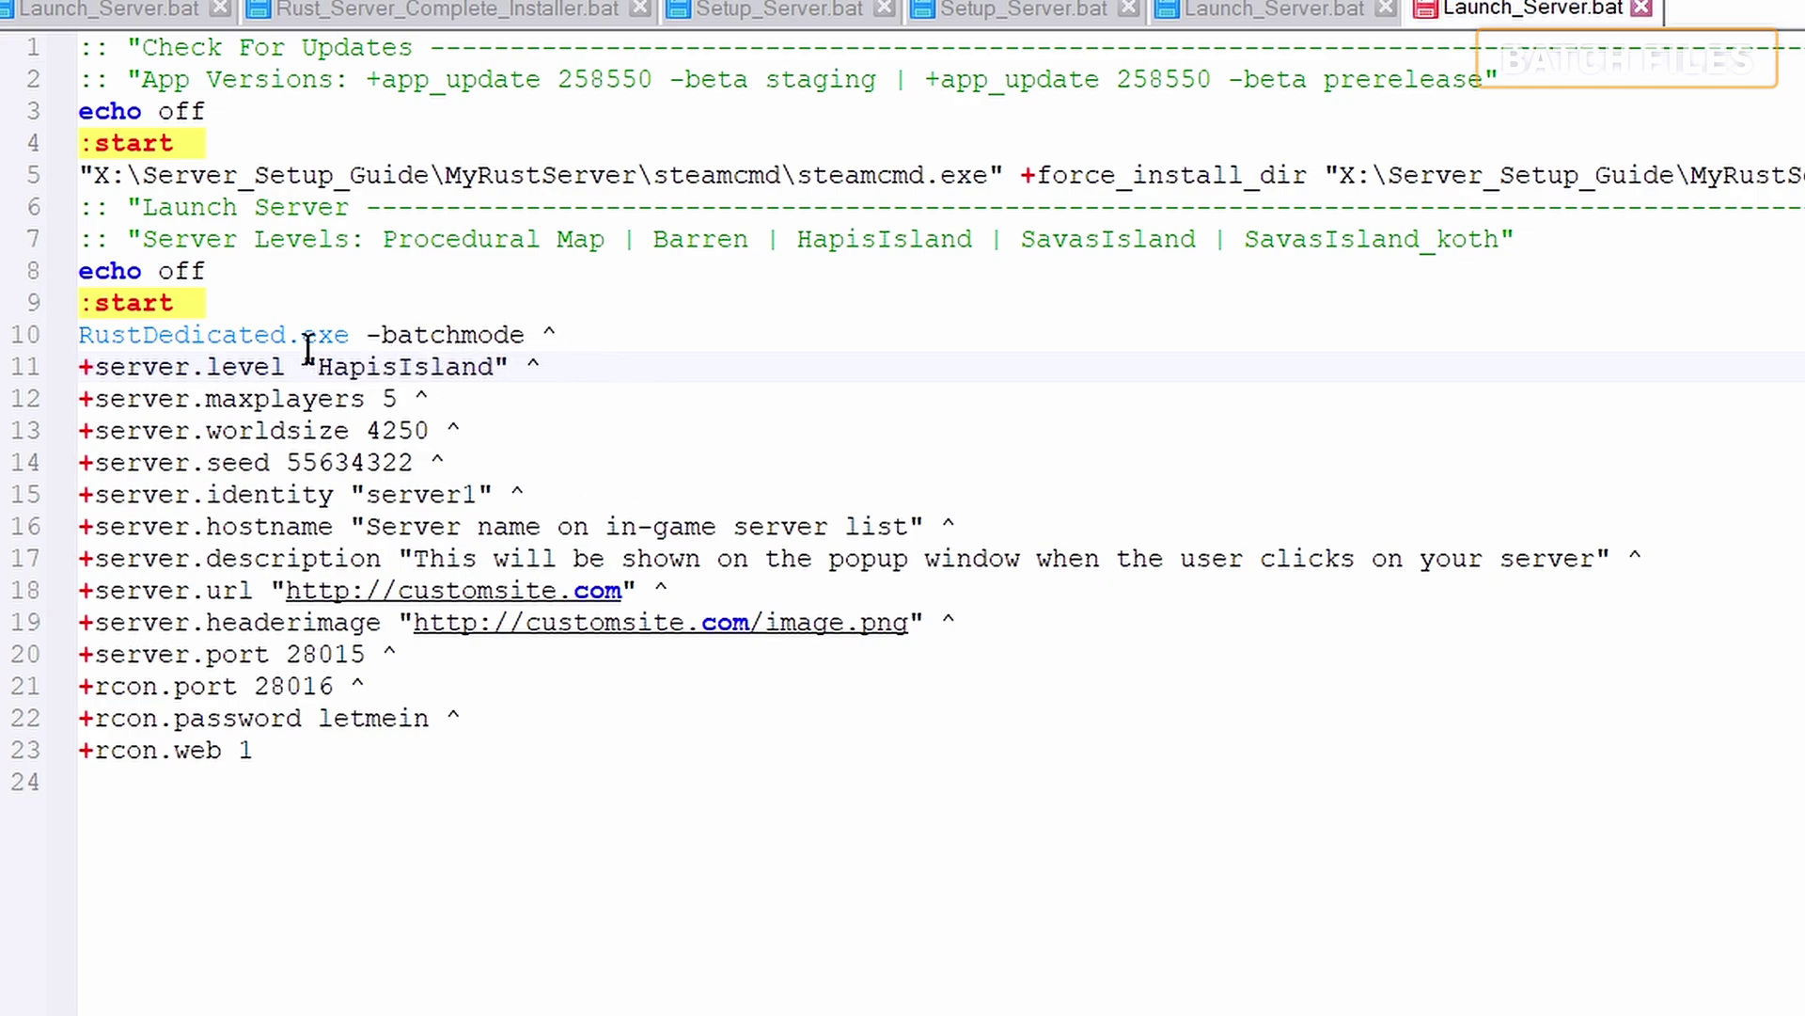
{"action": "key", "text": "ctrl+z"}
Step: Try new maxplayers, worldsize and seed values, restoring max players to 5
{"action": "double_click", "coordinate": [382, 400]}
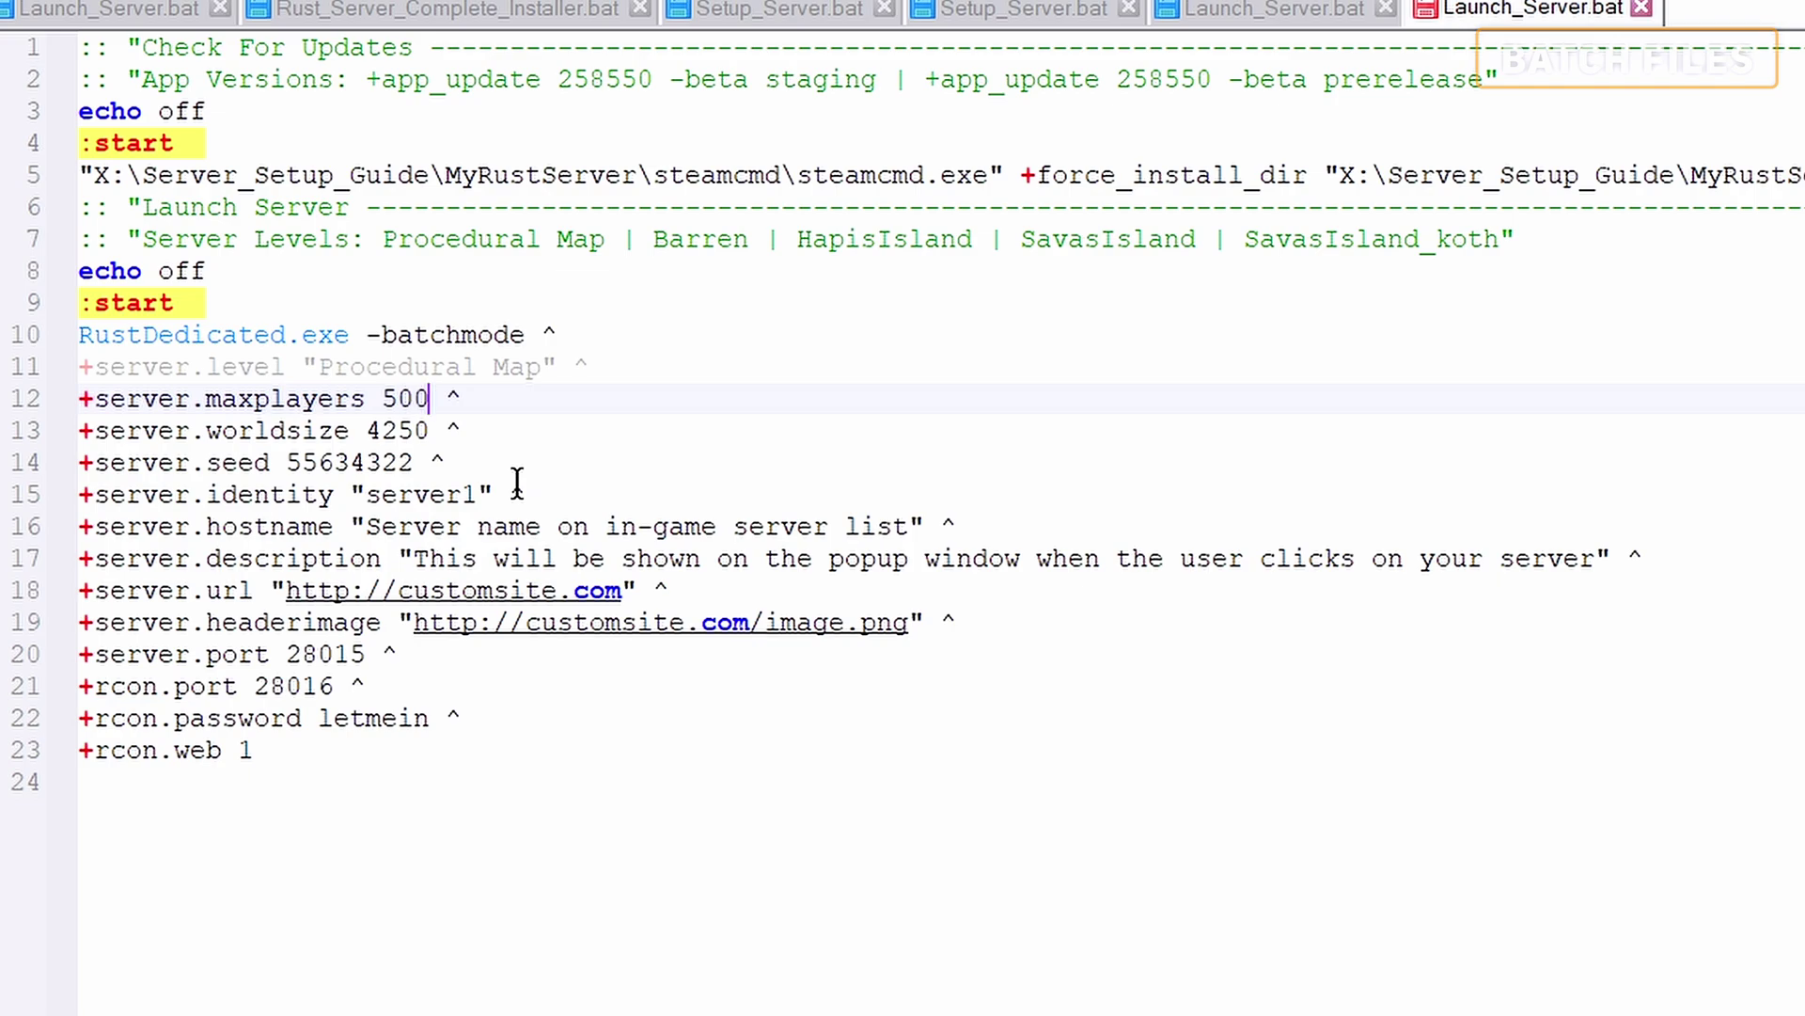
{"action": "key", "text": "ctrl+z"}
{"action": "left_click", "coordinate": [385, 434]}
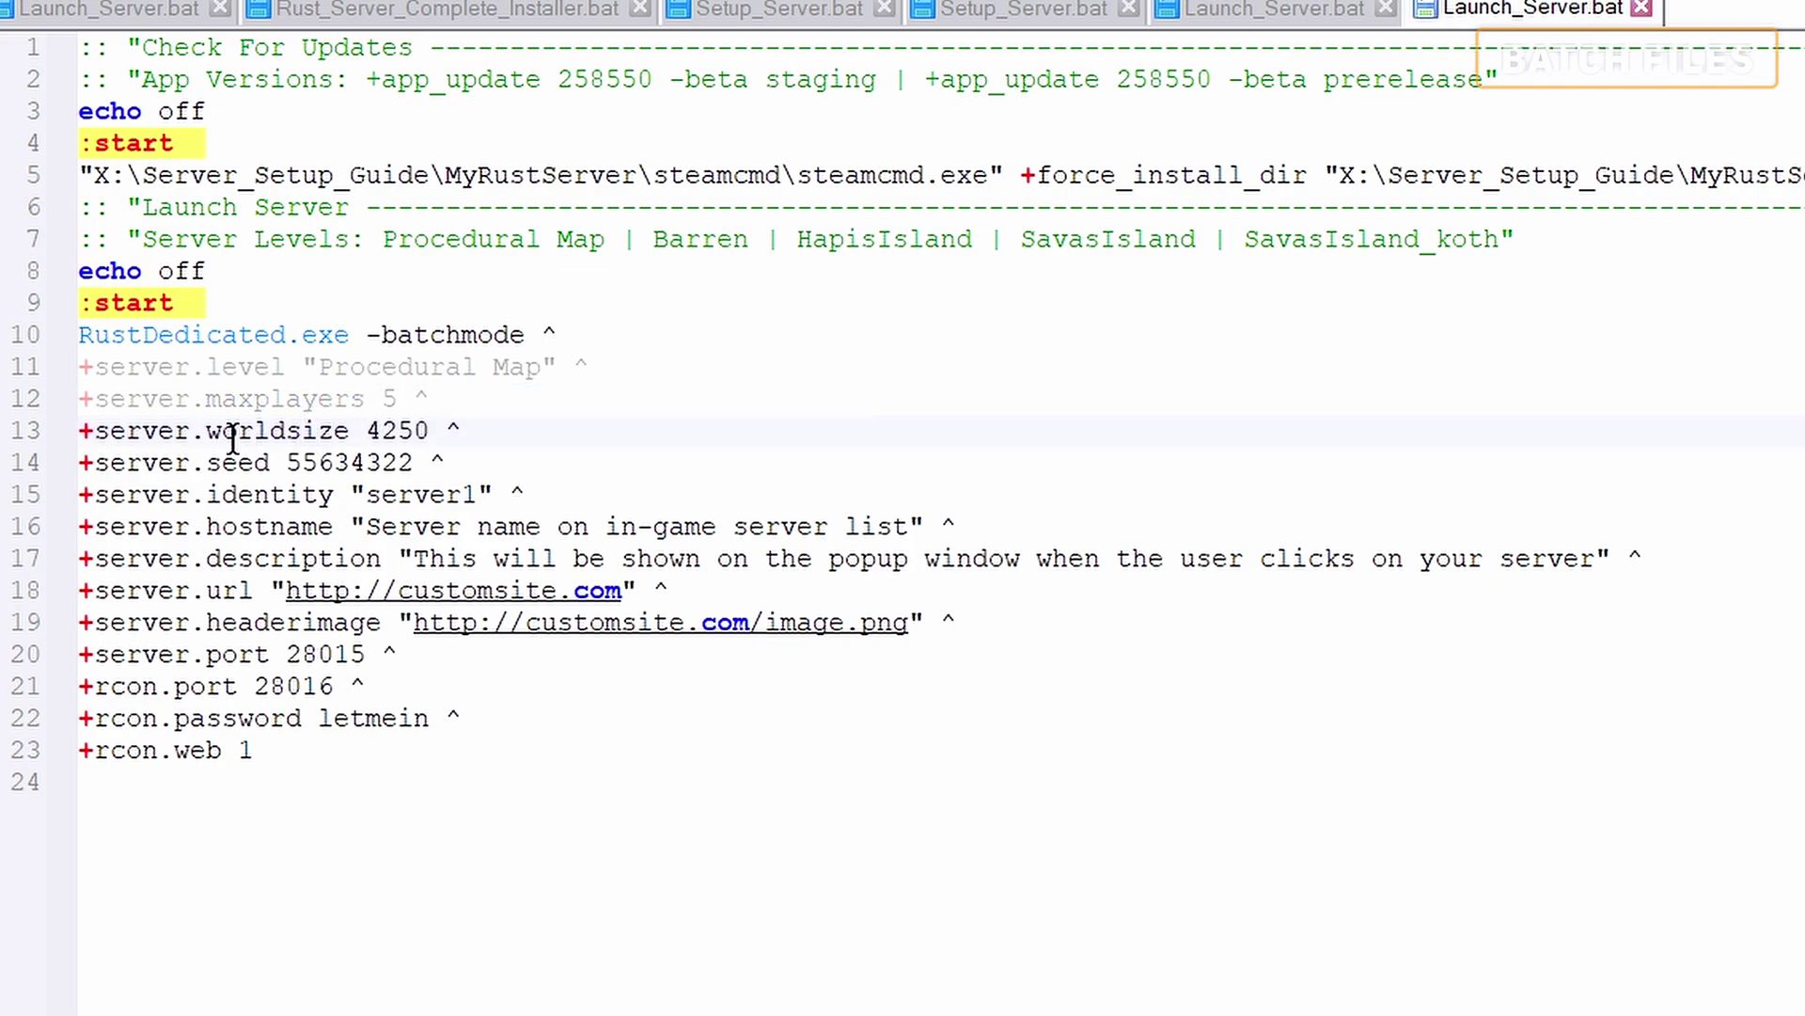
{"action": "left_click_drag", "start_coordinate": [220, 434], "coordinate": [409, 432]}
{"action": "triple_click", "coordinate": [409, 432]}
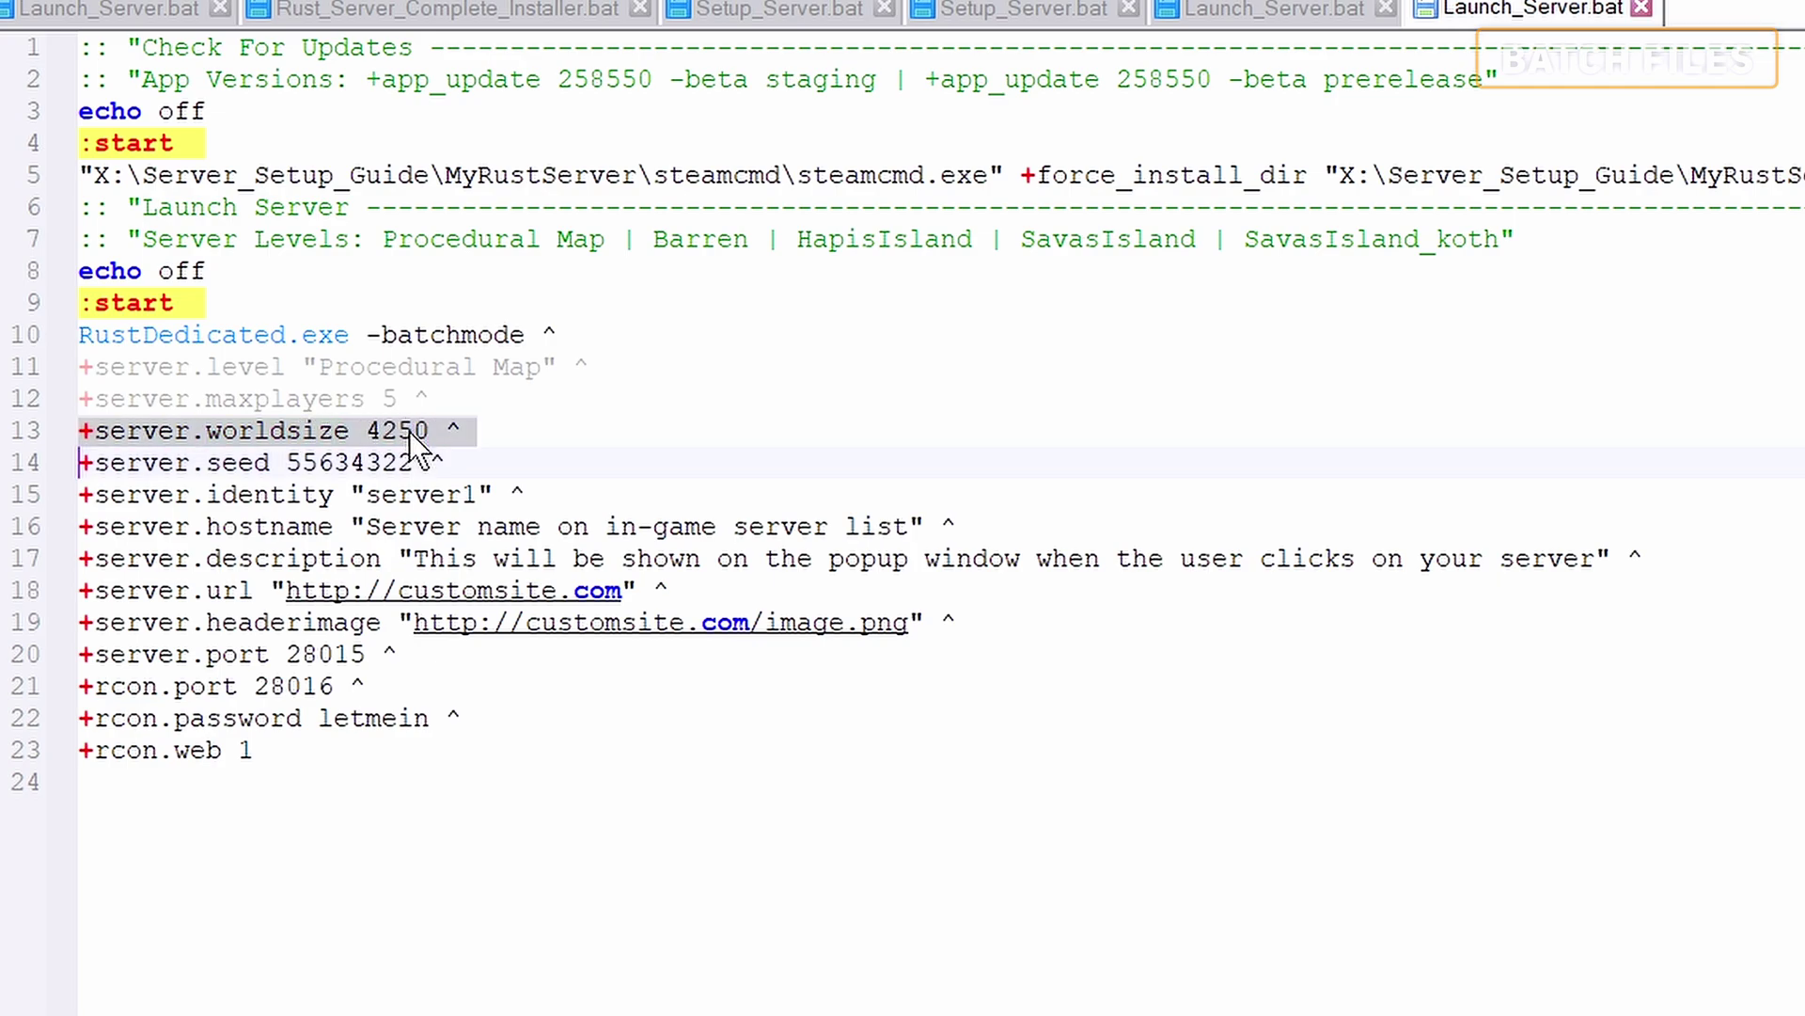
{"action": "left_click", "coordinate": [371, 434]}
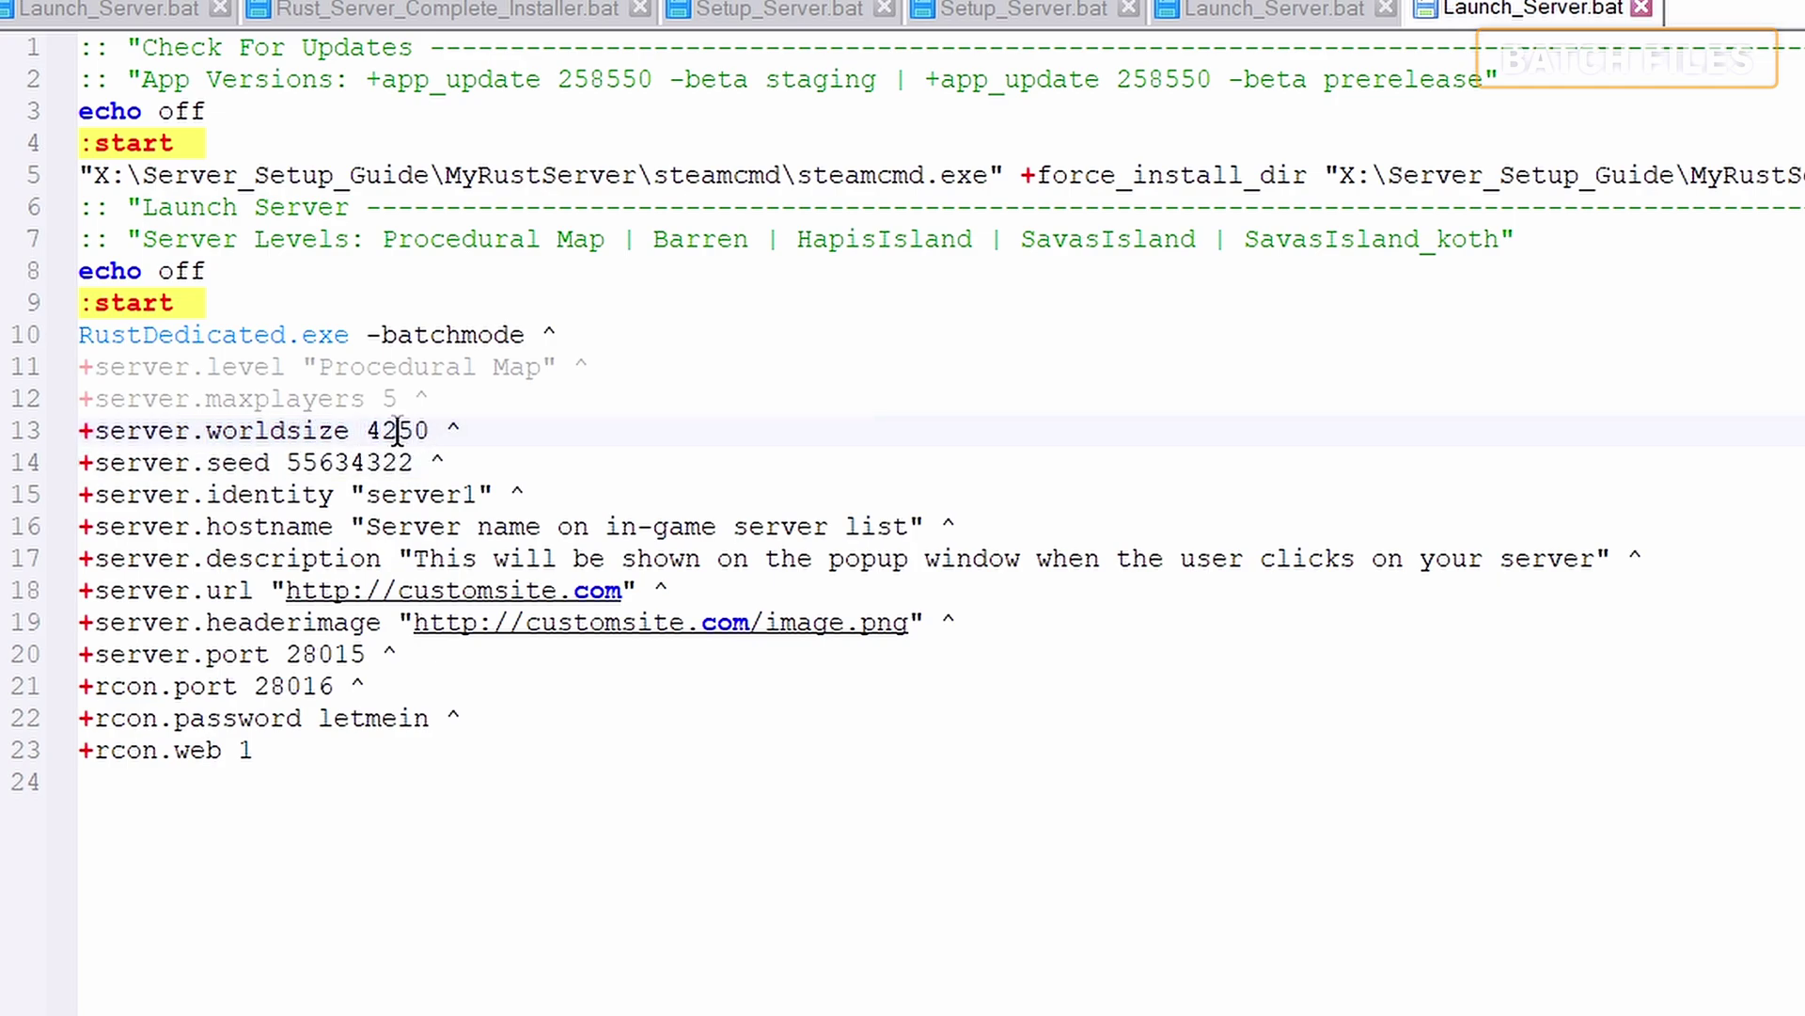
{"action": "double_click", "coordinate": [399, 431]}
{"action": "type", "text": "678"}
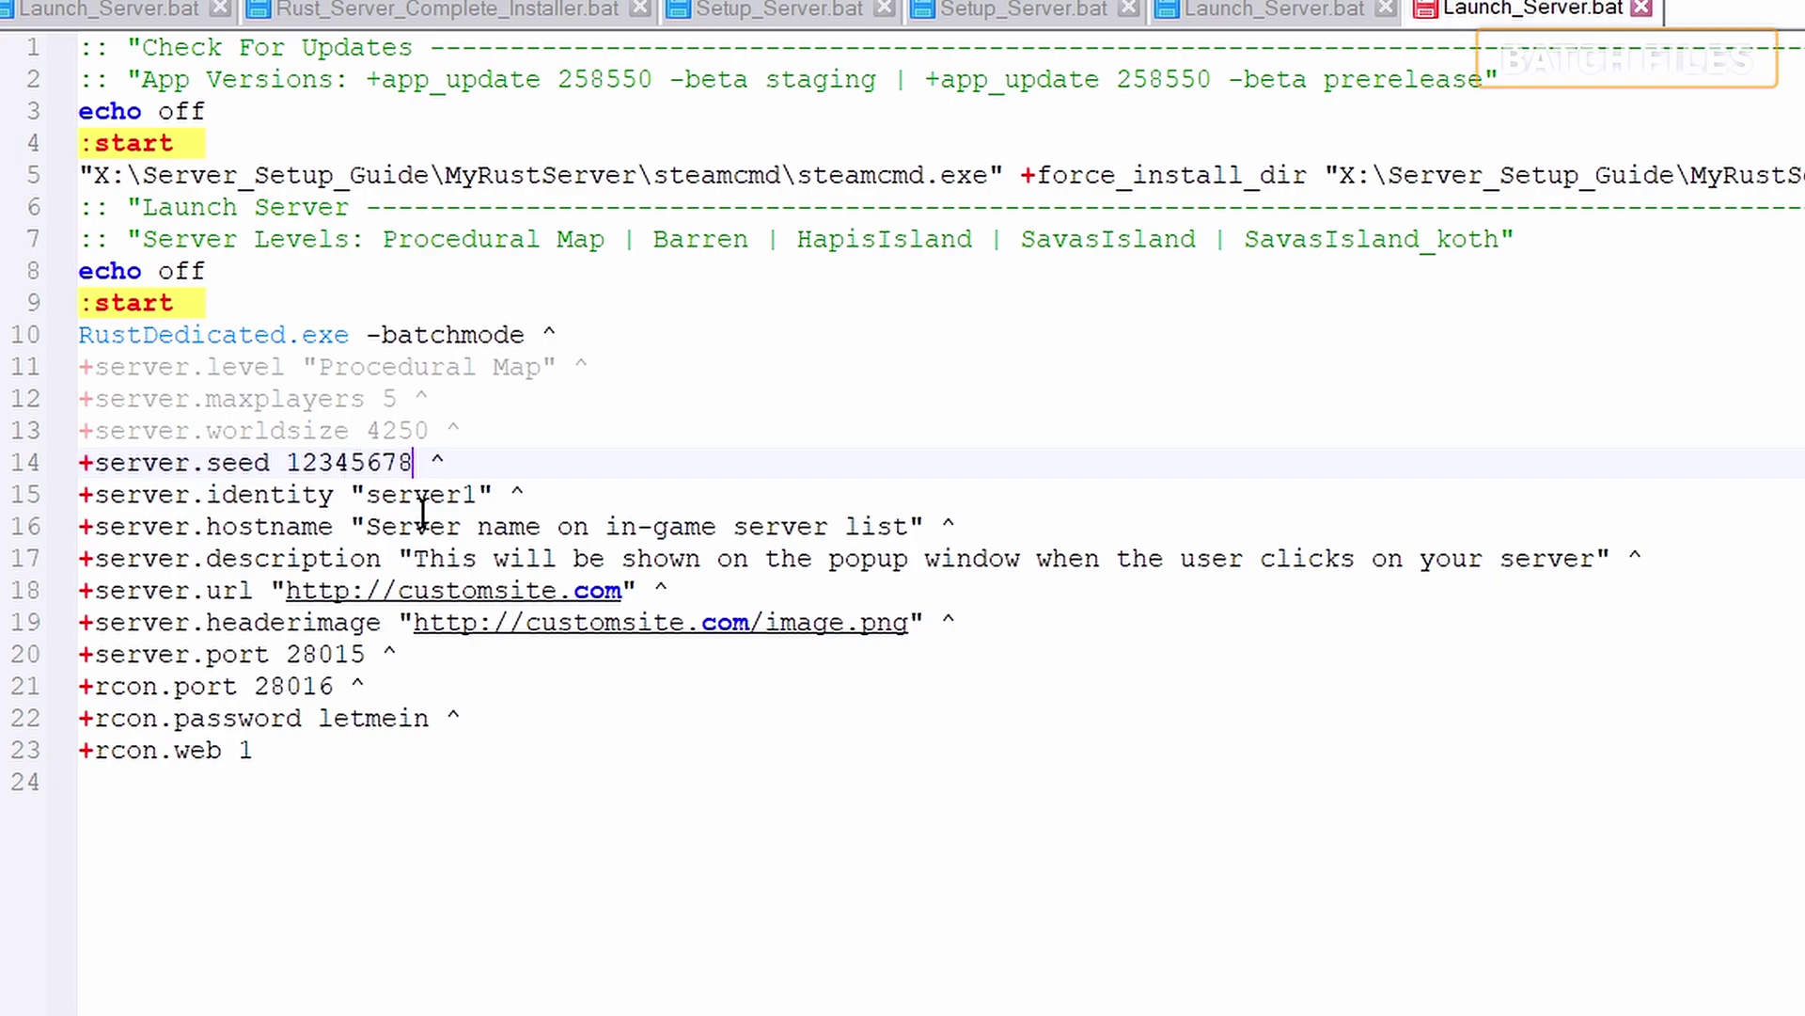
{"action": "key", "text": "ctrl+shift+Left"}
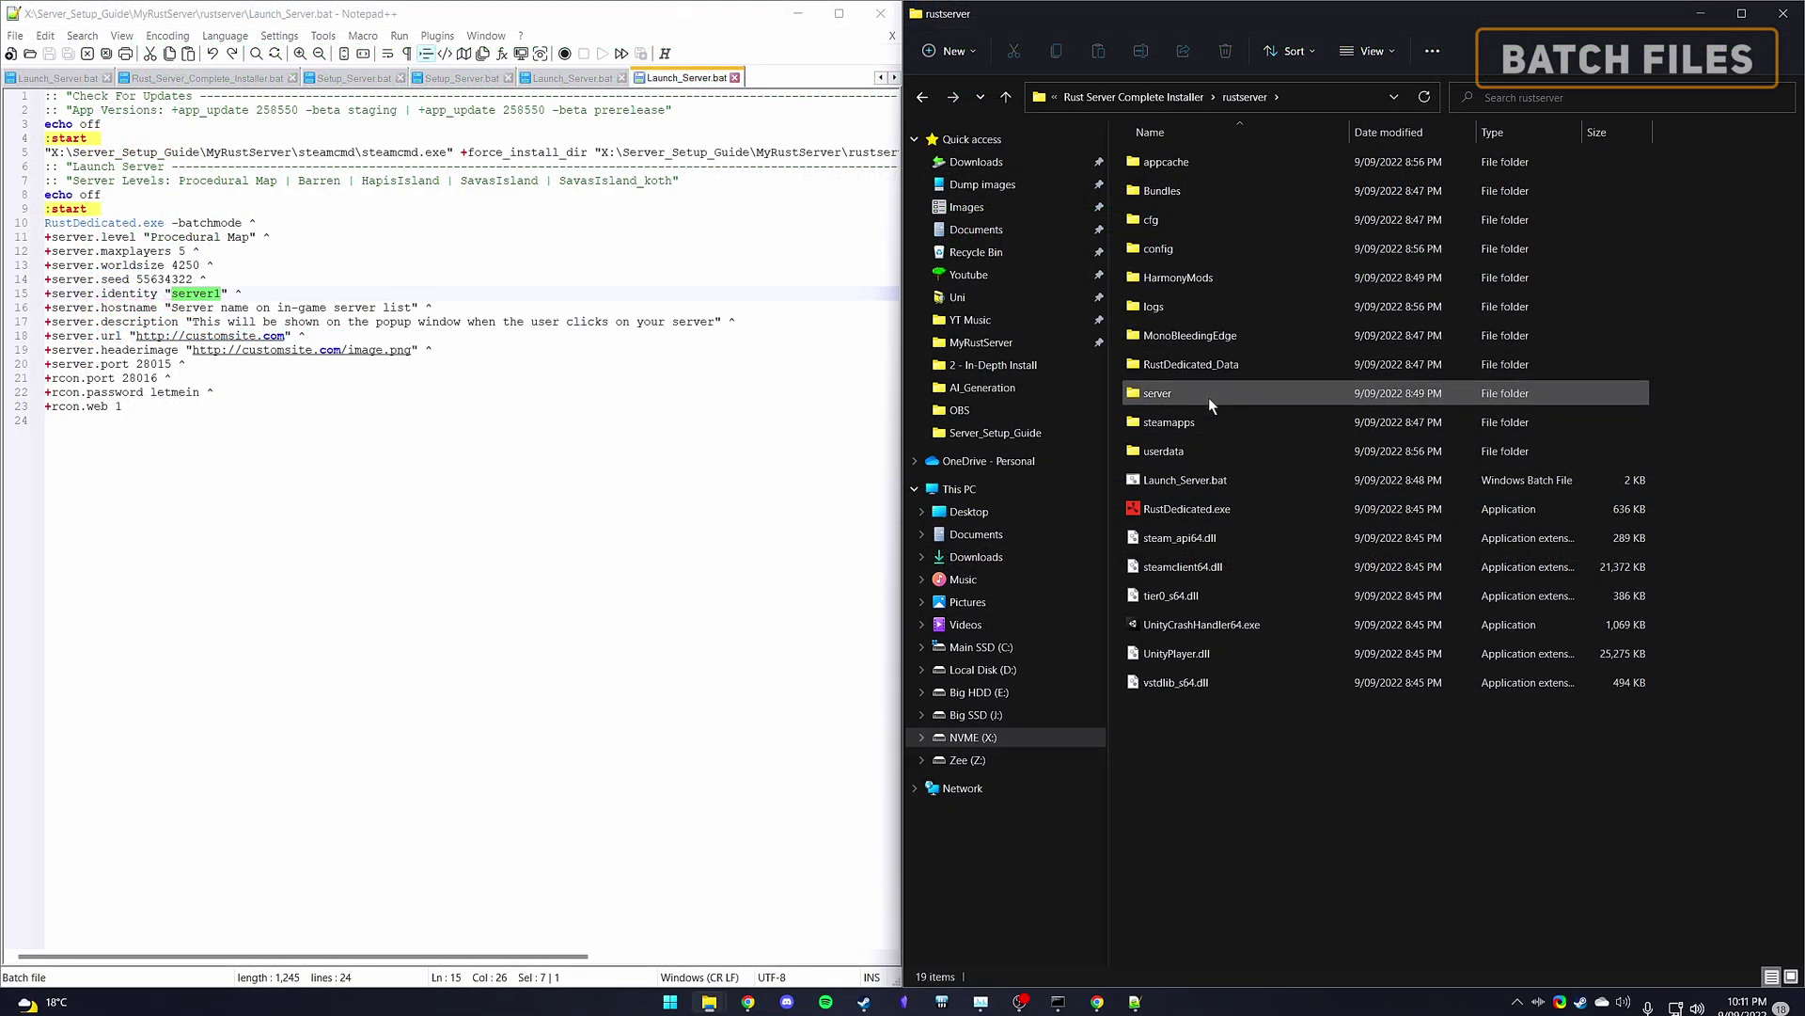
Step: Open the server\server1 save folder in File Explorer
{"action": "double_click", "coordinate": [1209, 395]}
{"action": "left_click", "coordinate": [1167, 169]}
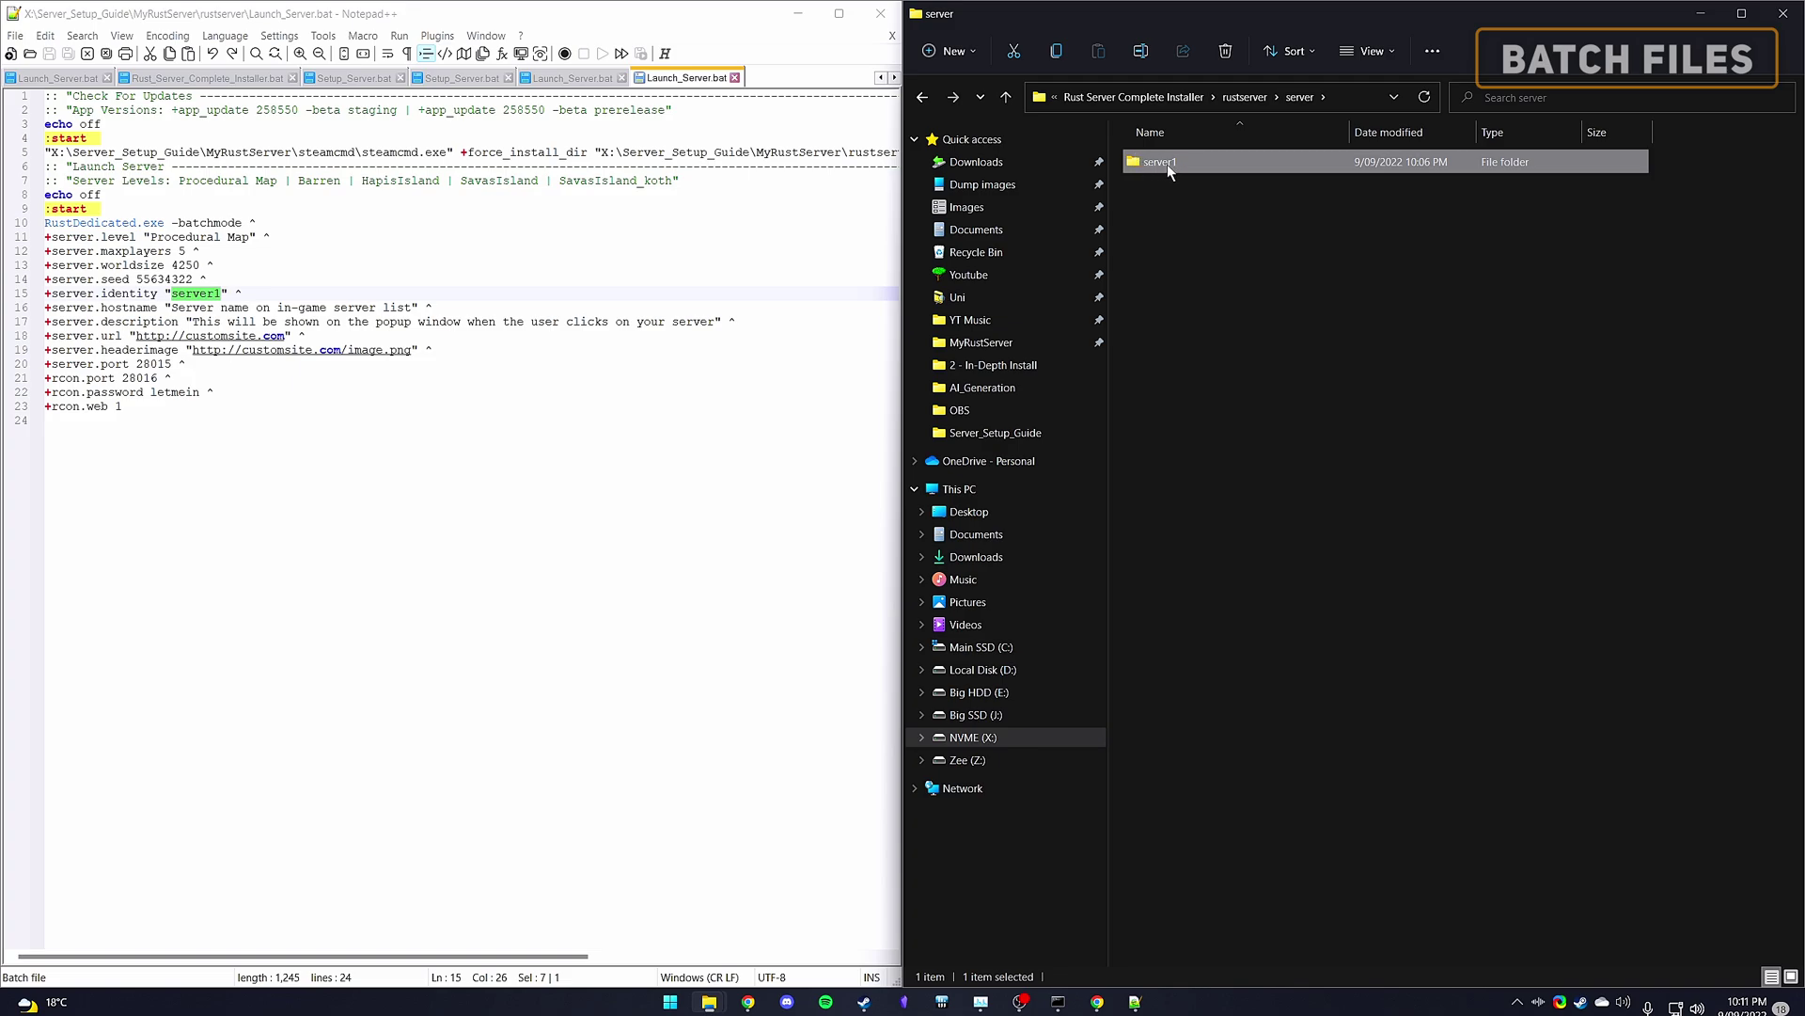
{"action": "double_click", "coordinate": [1166, 164]}
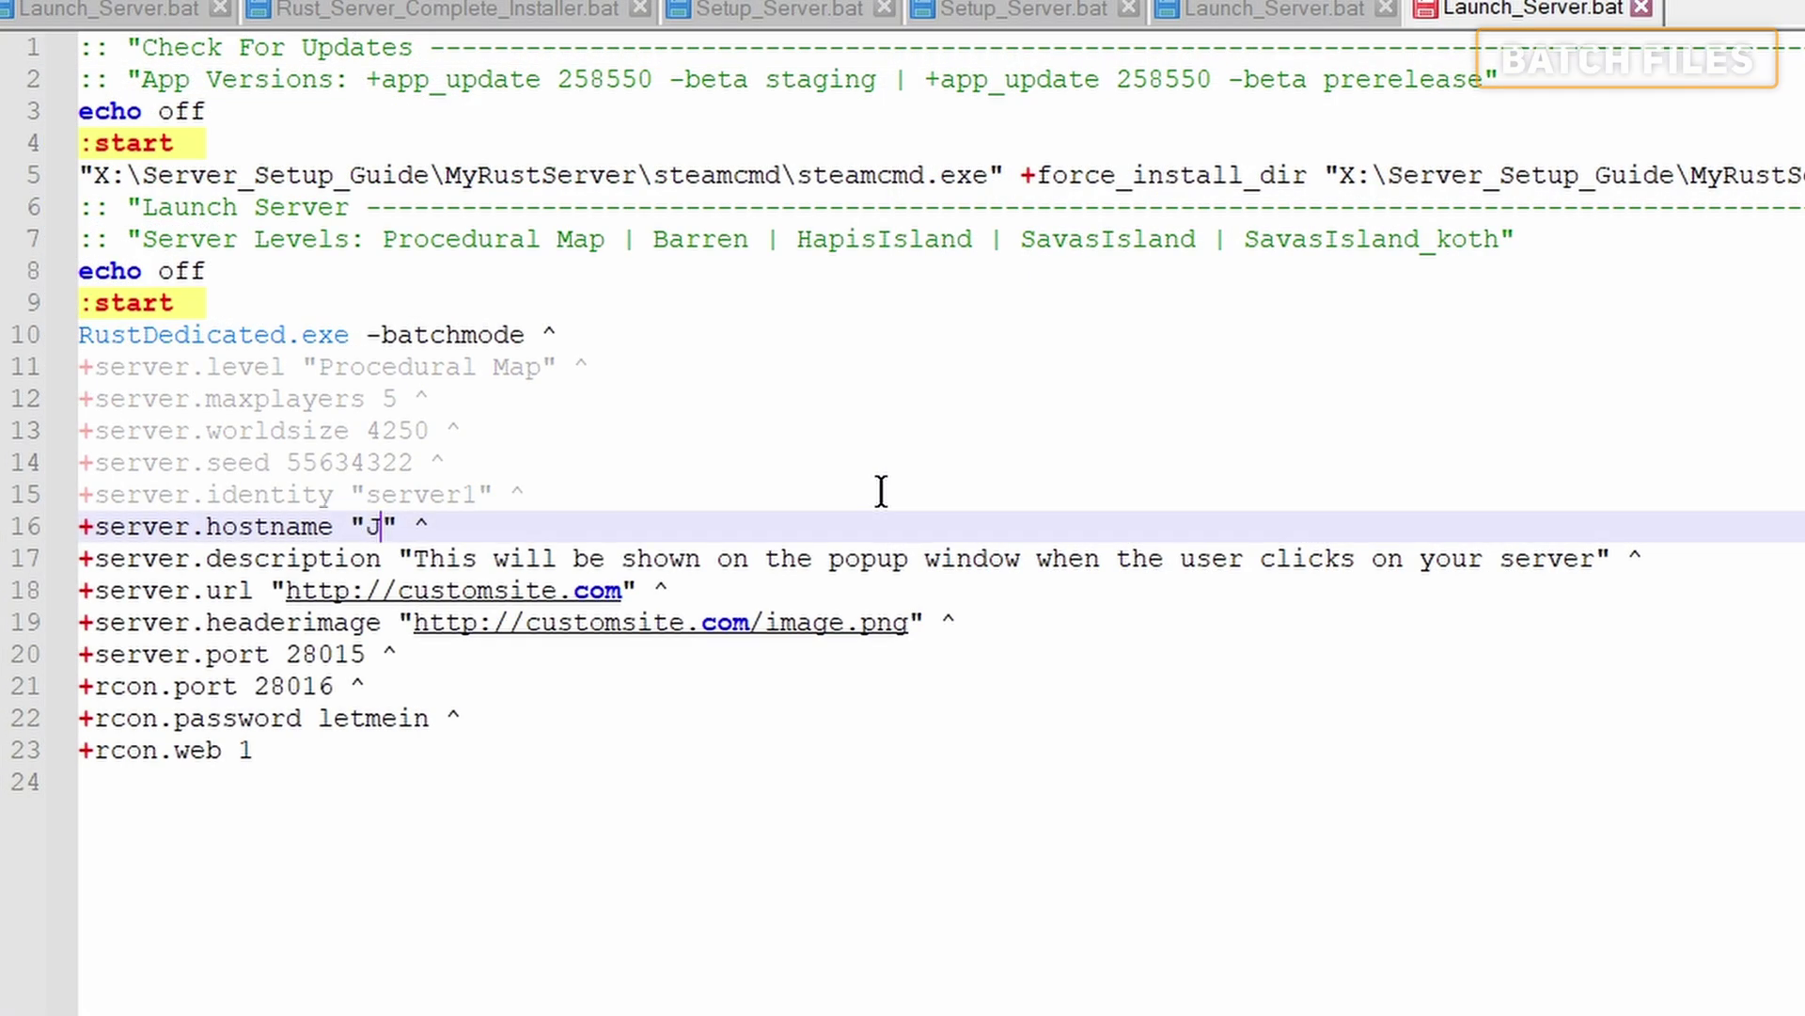
Step: Enter a custom server hostname and the description 'The best server ever'
{"action": "type", "text": "farr's Amaz"}
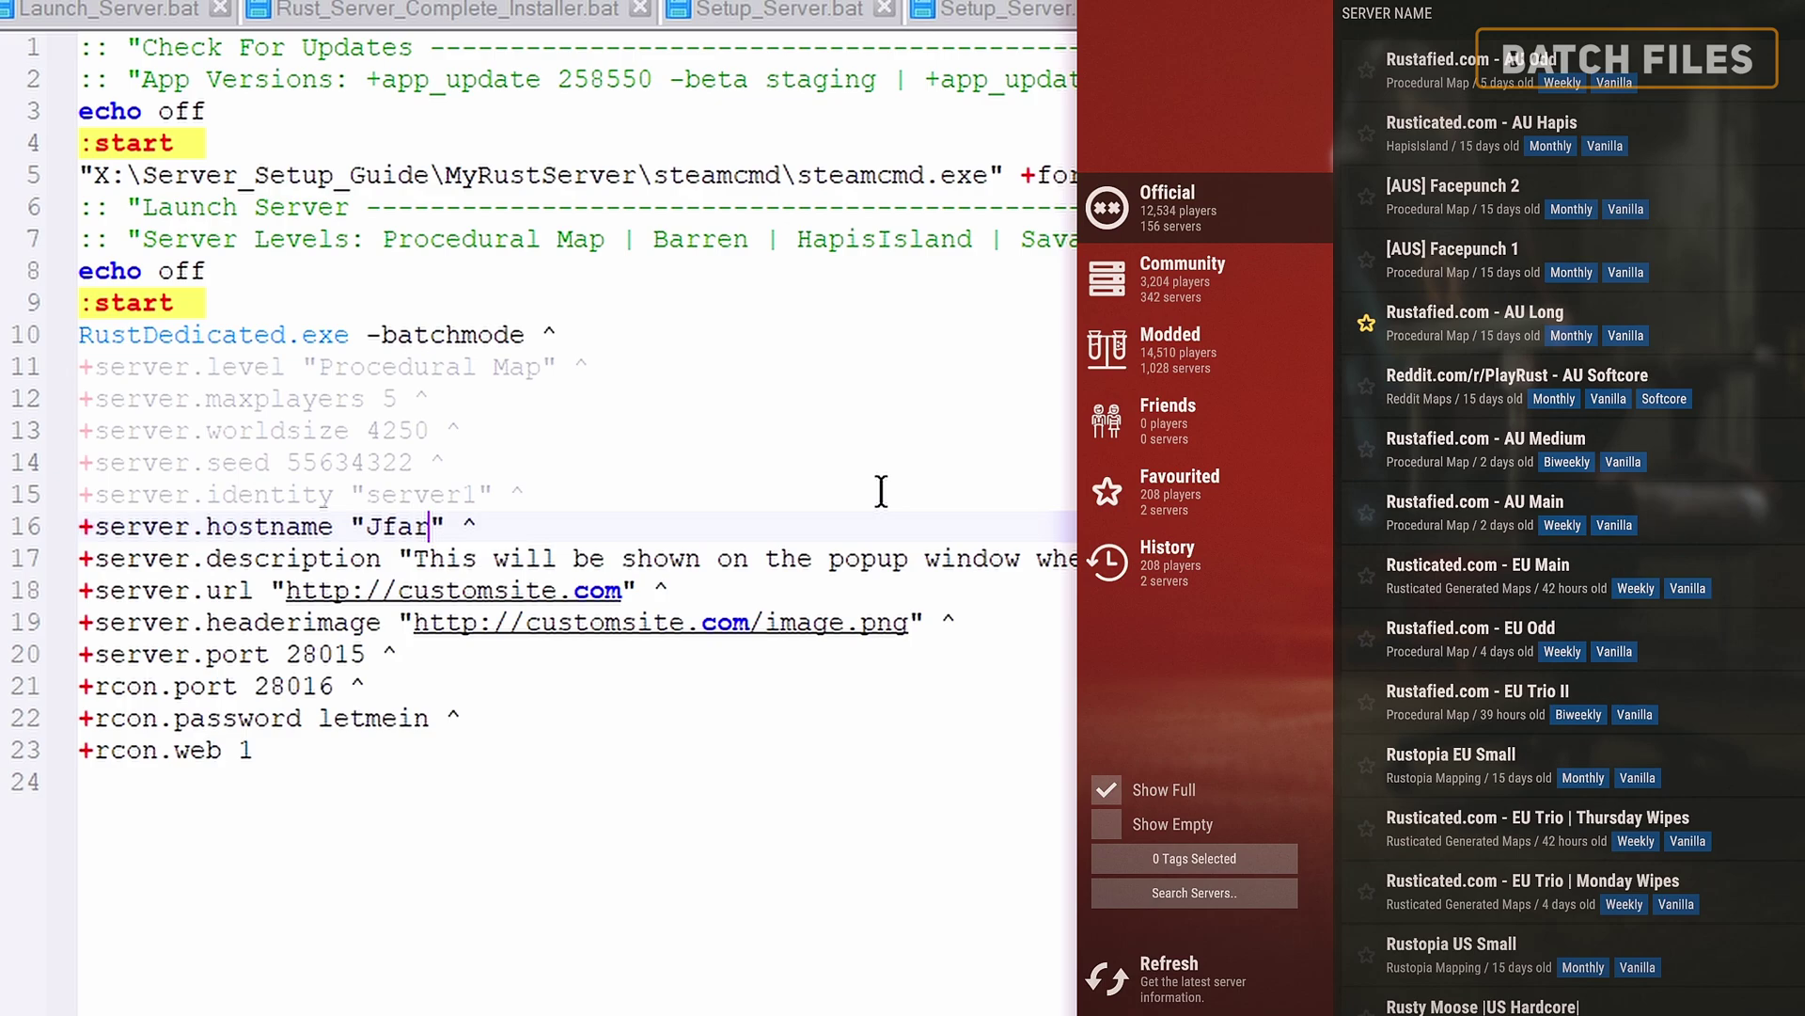
{"action": "type", "text": "ing Server"}
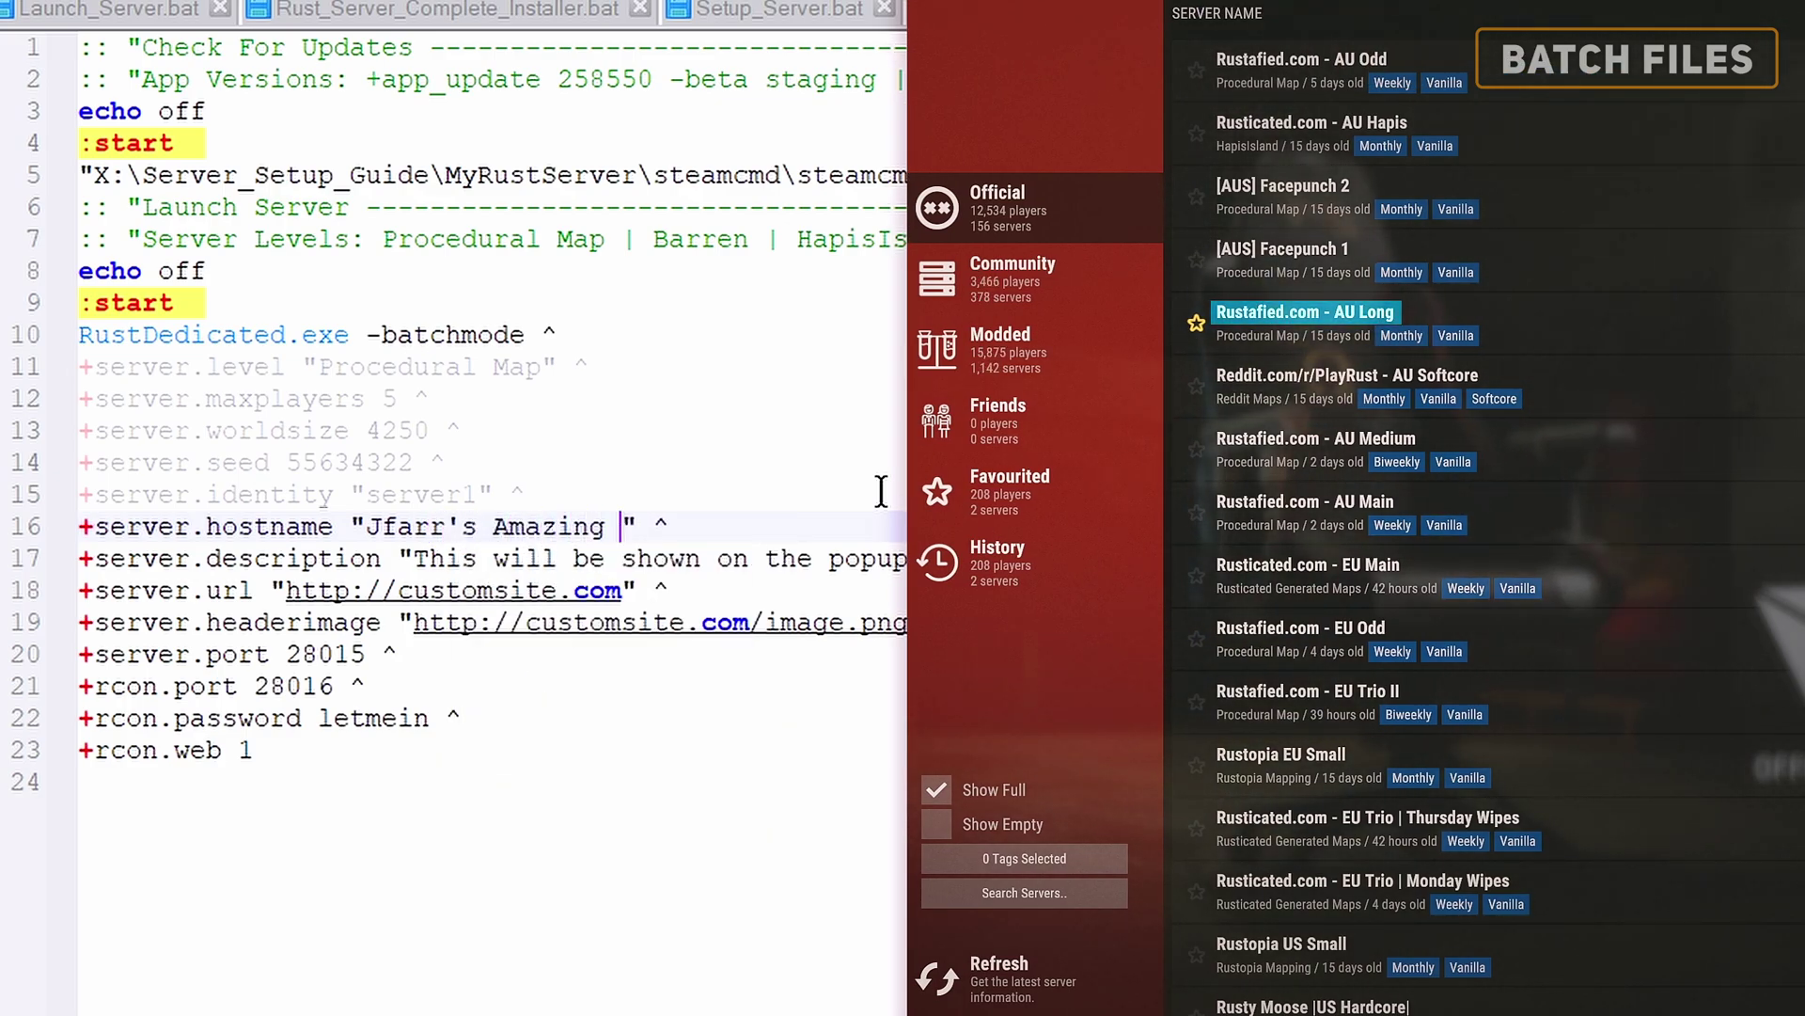
{"action": "key", "text": "Escape"}
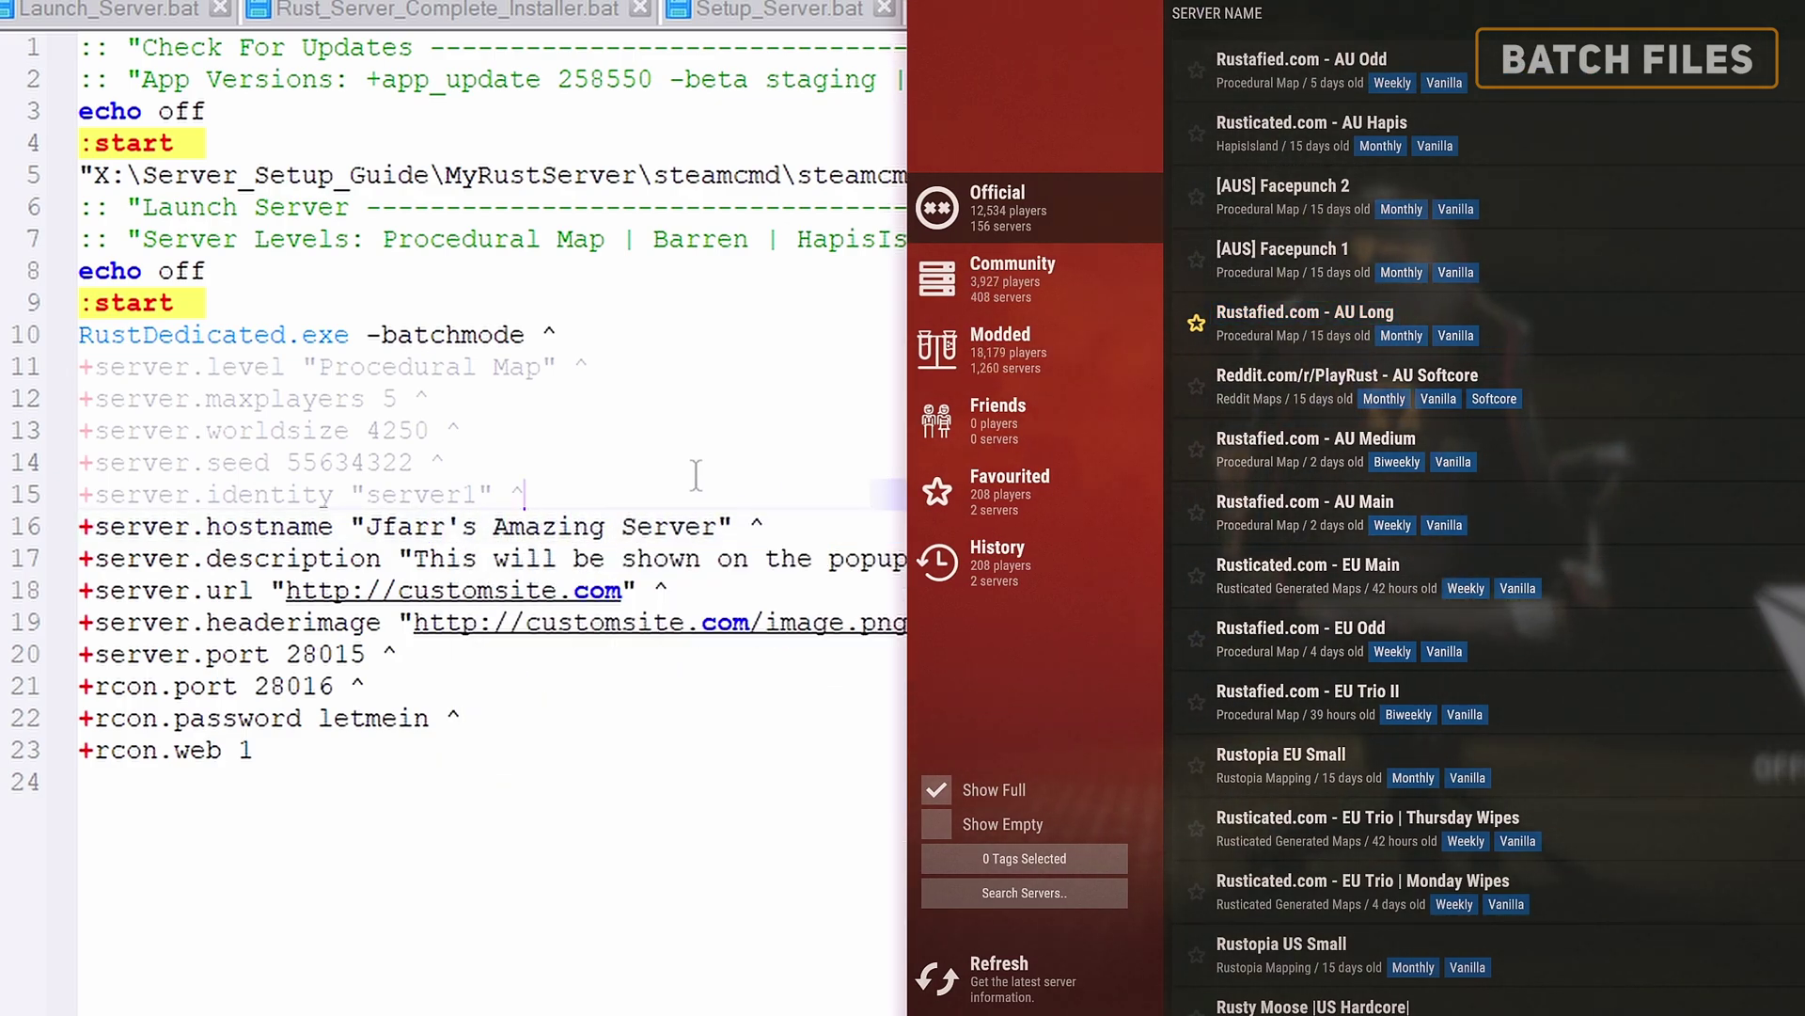
{"action": "key", "text": "Left"}
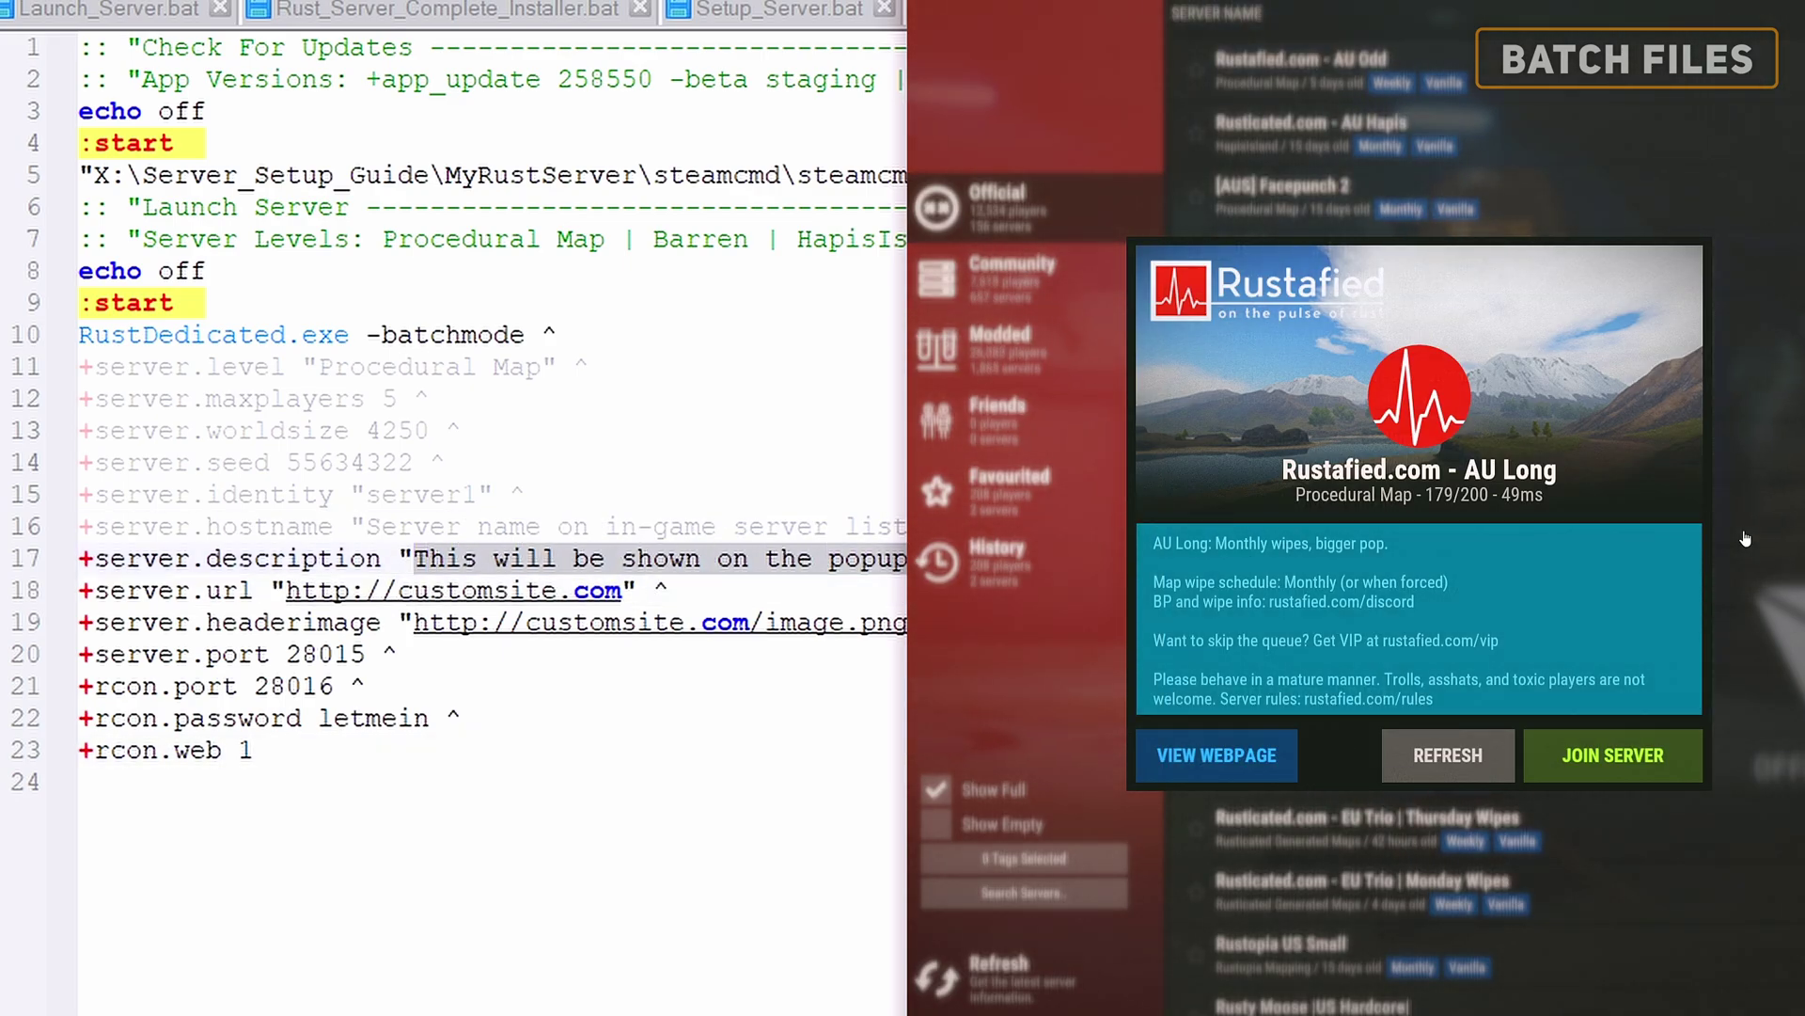
{"action": "type", "text": "The best server ever"}
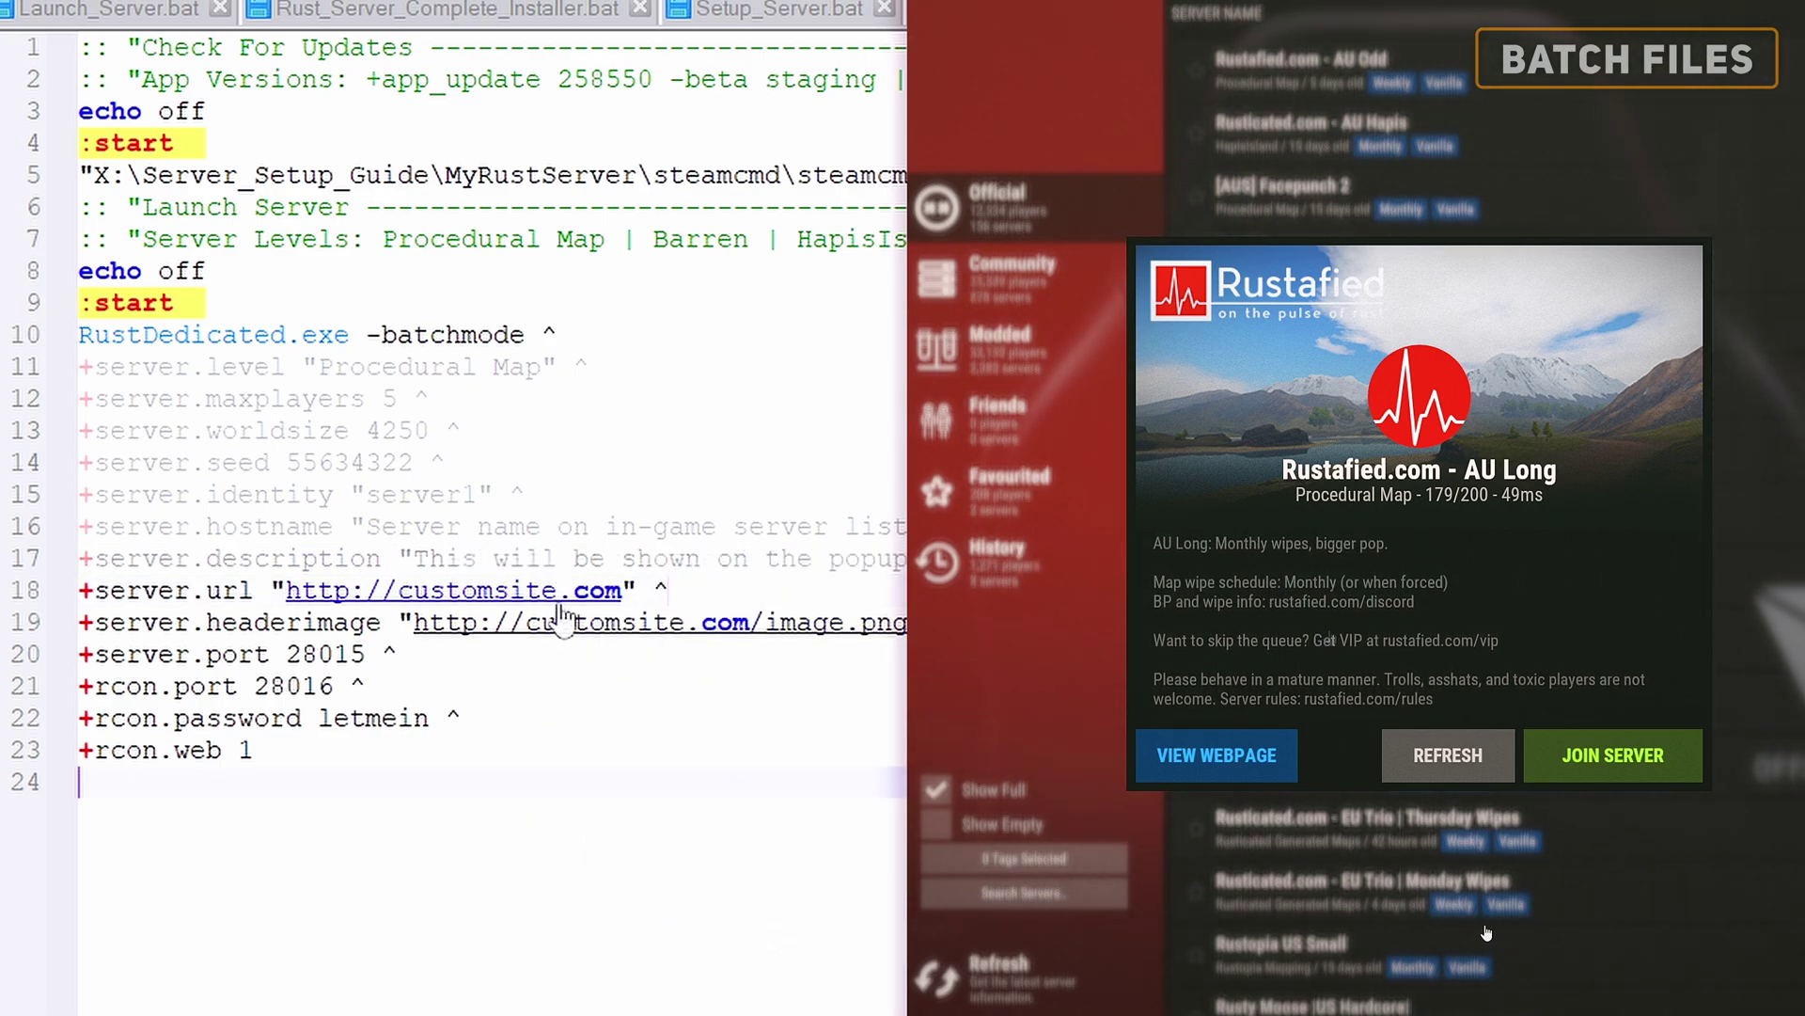
{"action": "left_click_drag", "start_coordinate": [193, 590], "coordinate": [364, 590]}
{"action": "left_click", "coordinate": [209, 616]}
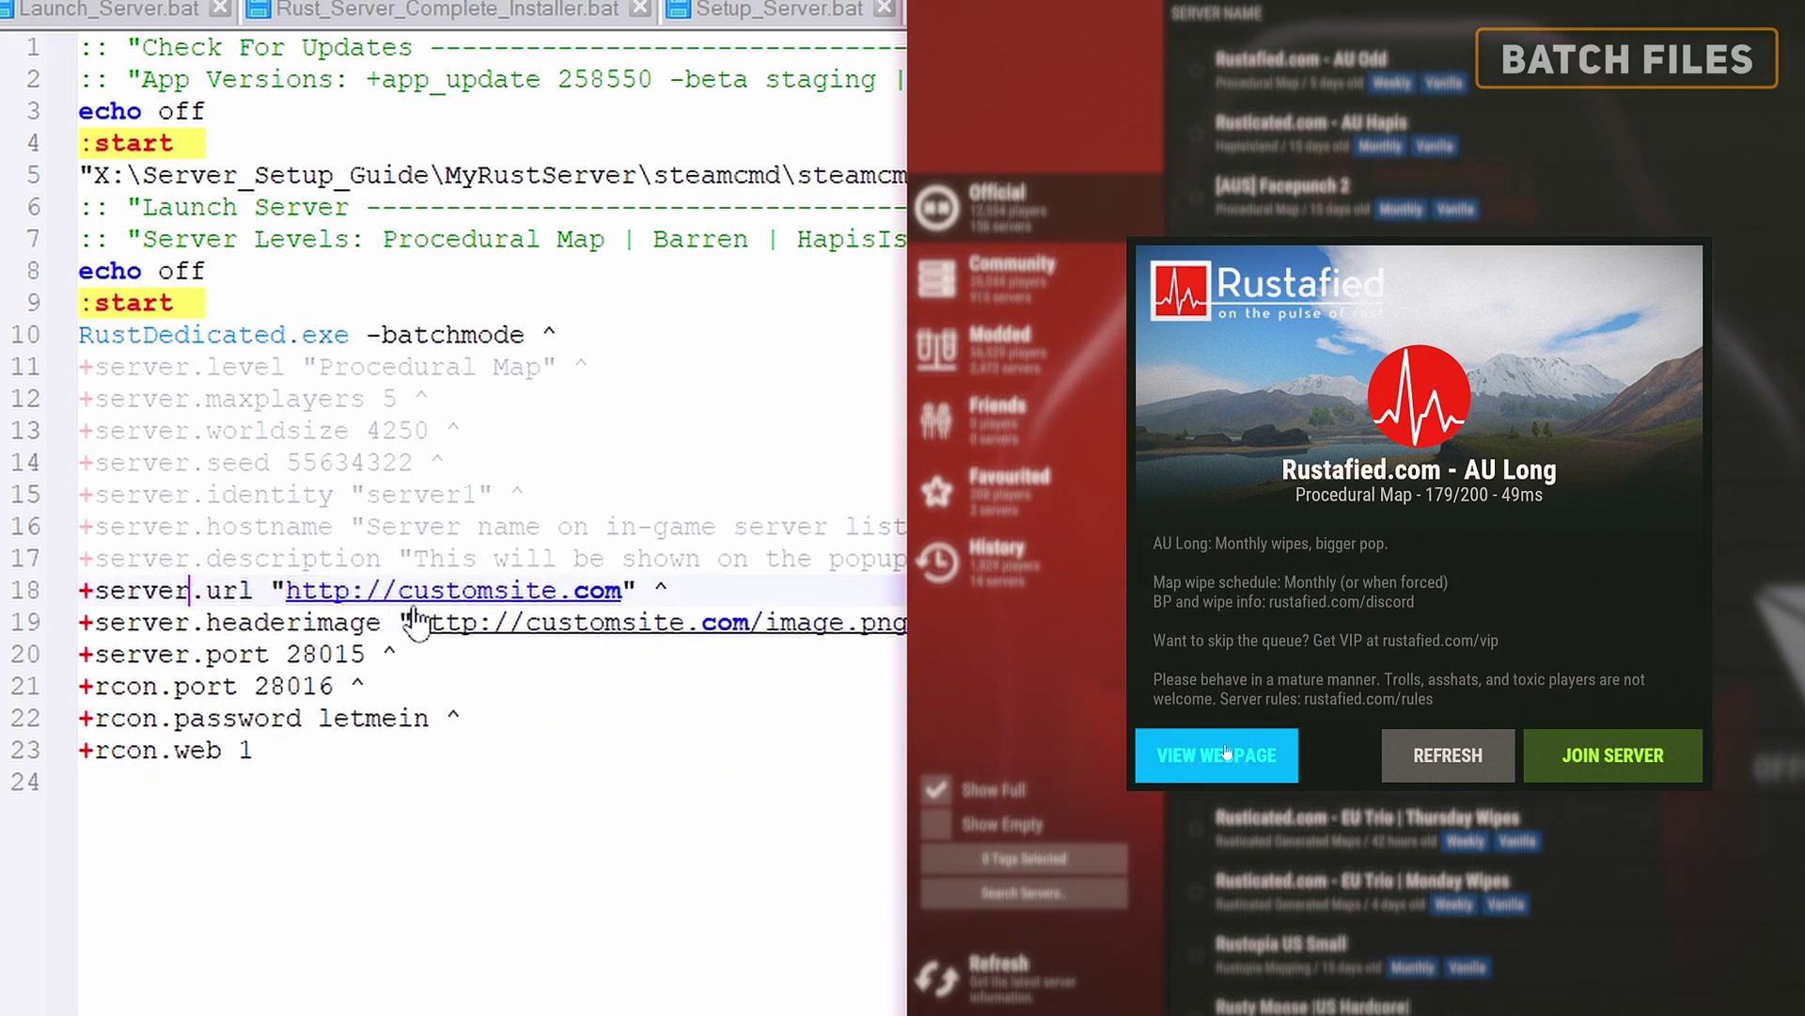
{"action": "left_click_drag", "start_coordinate": [621, 590], "coordinate": [286, 589]}
{"action": "type", "text": "https://www.youtube.com/c/JfarrYT"}
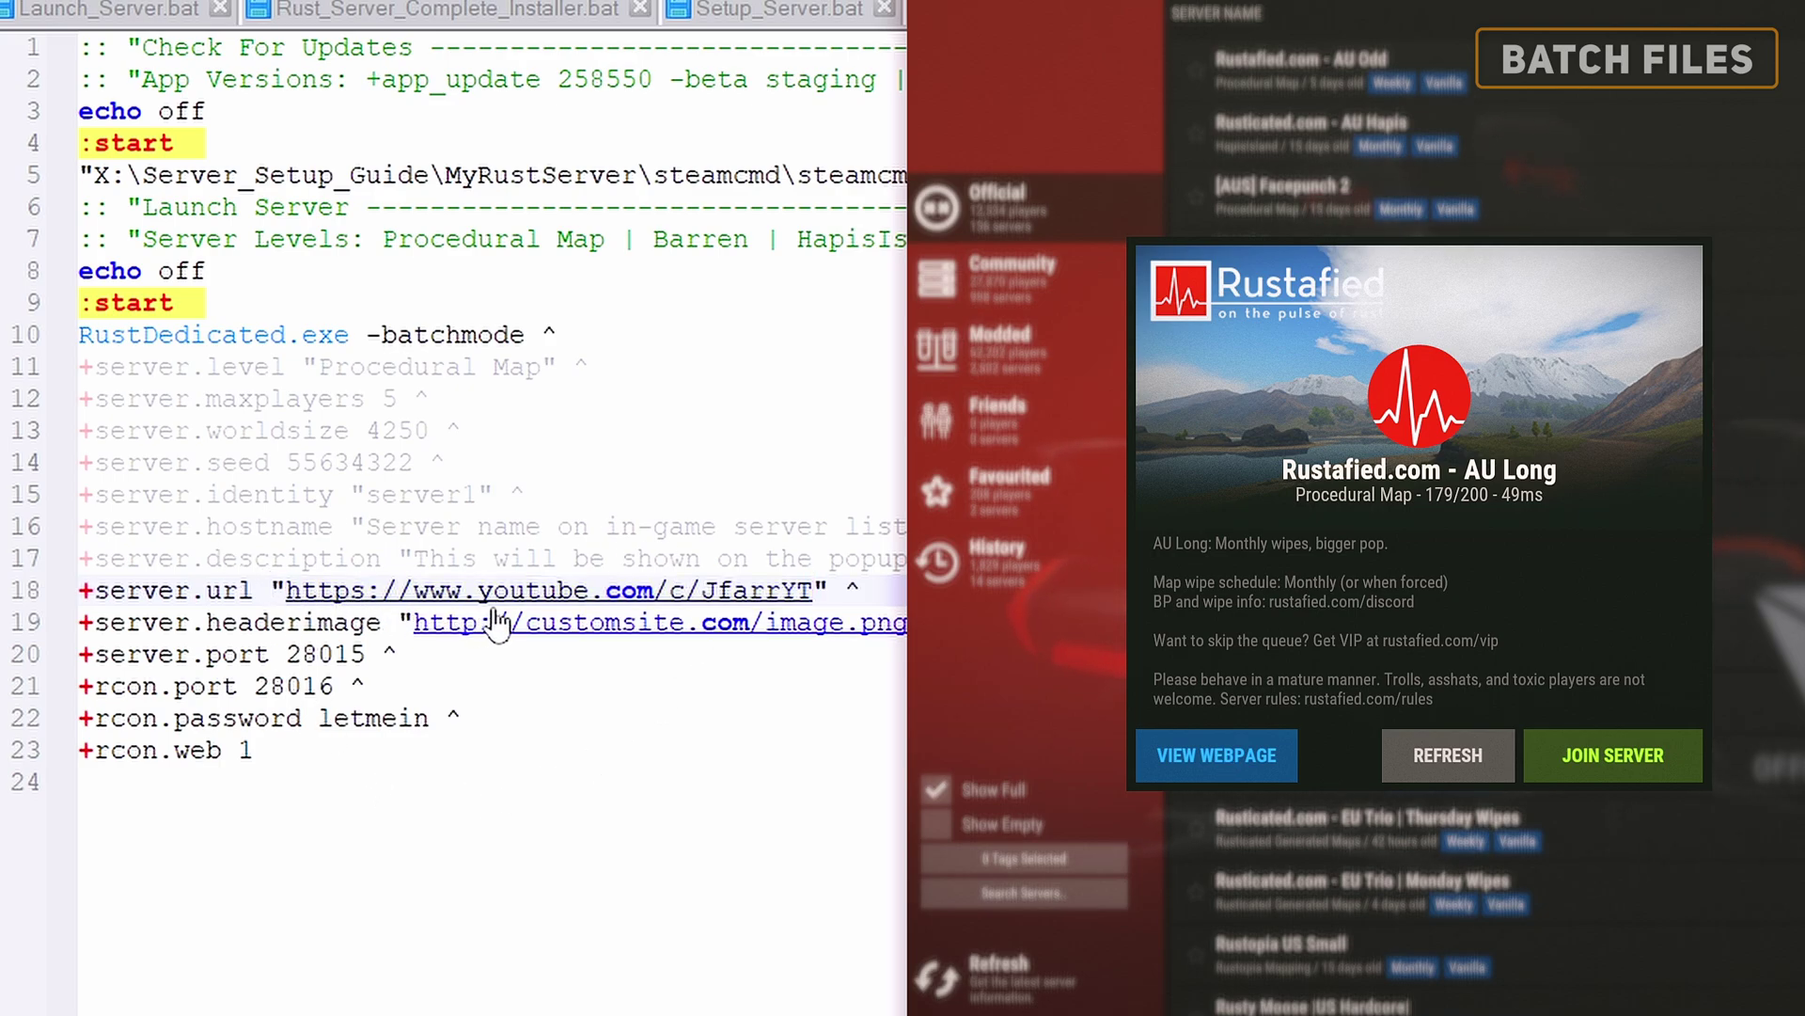
{"action": "left_click", "coordinate": [889, 592]}
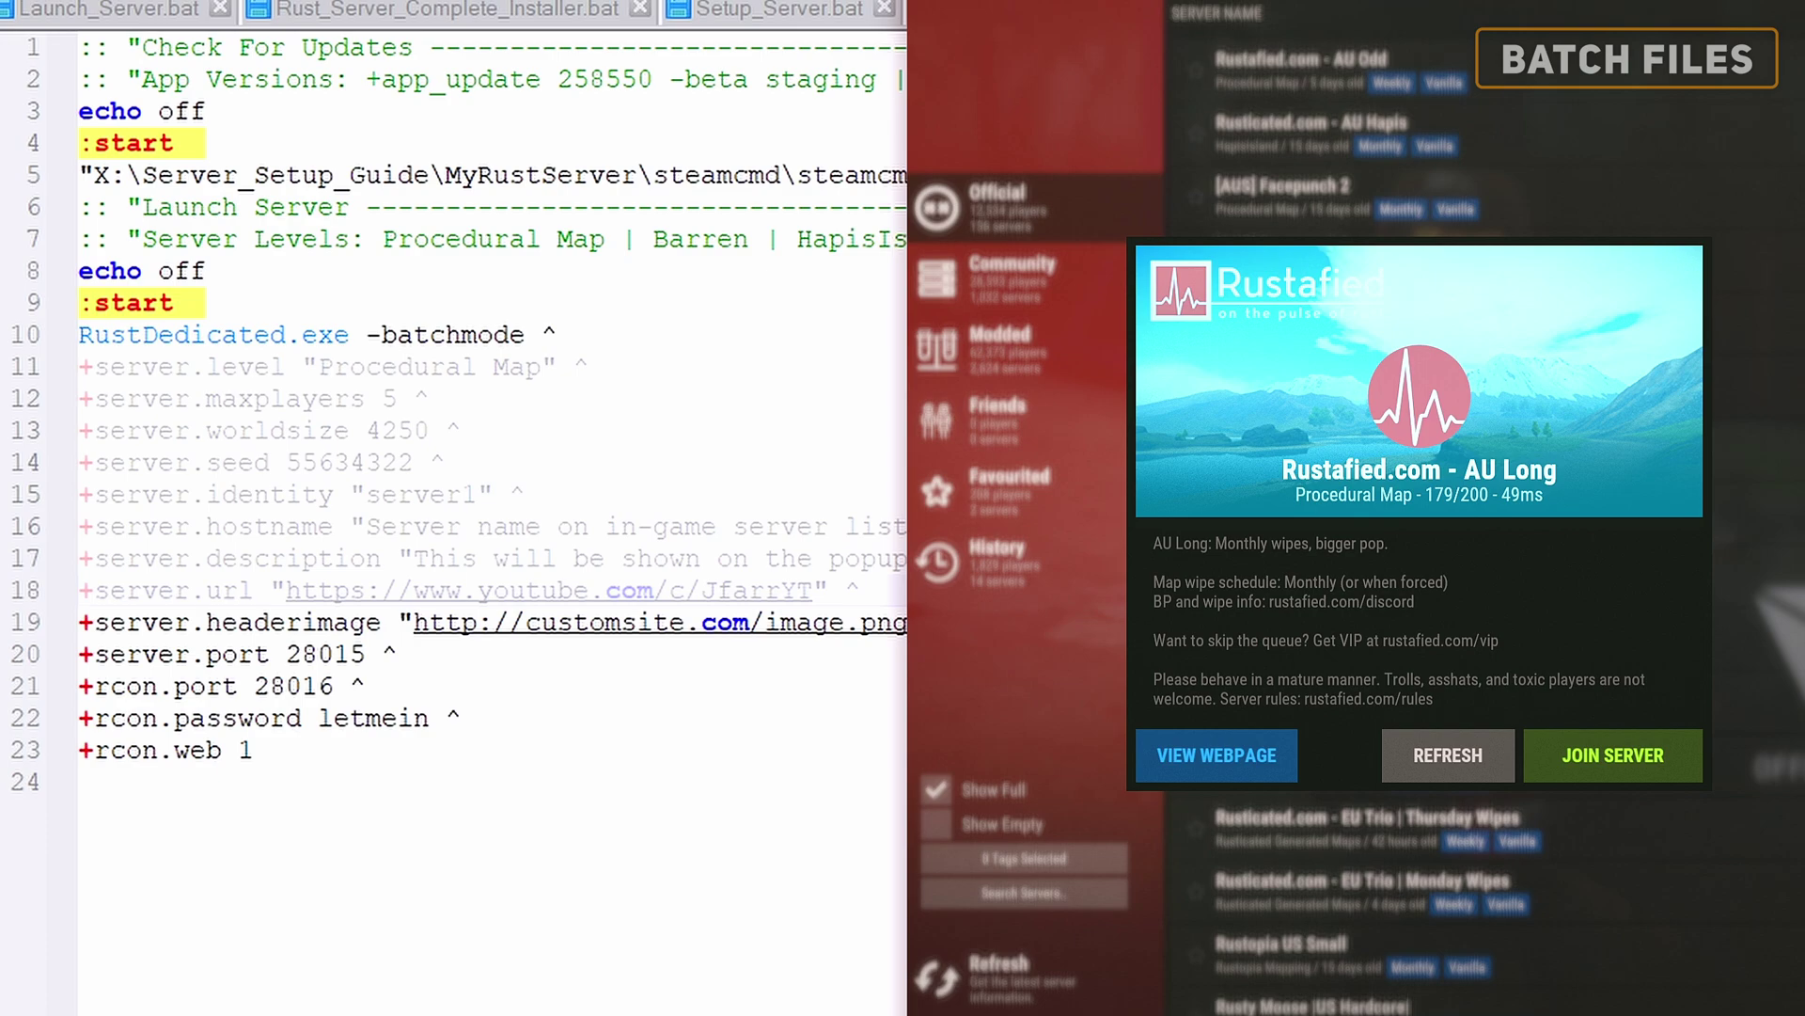
{"action": "key", "text": "ctrl+z"}
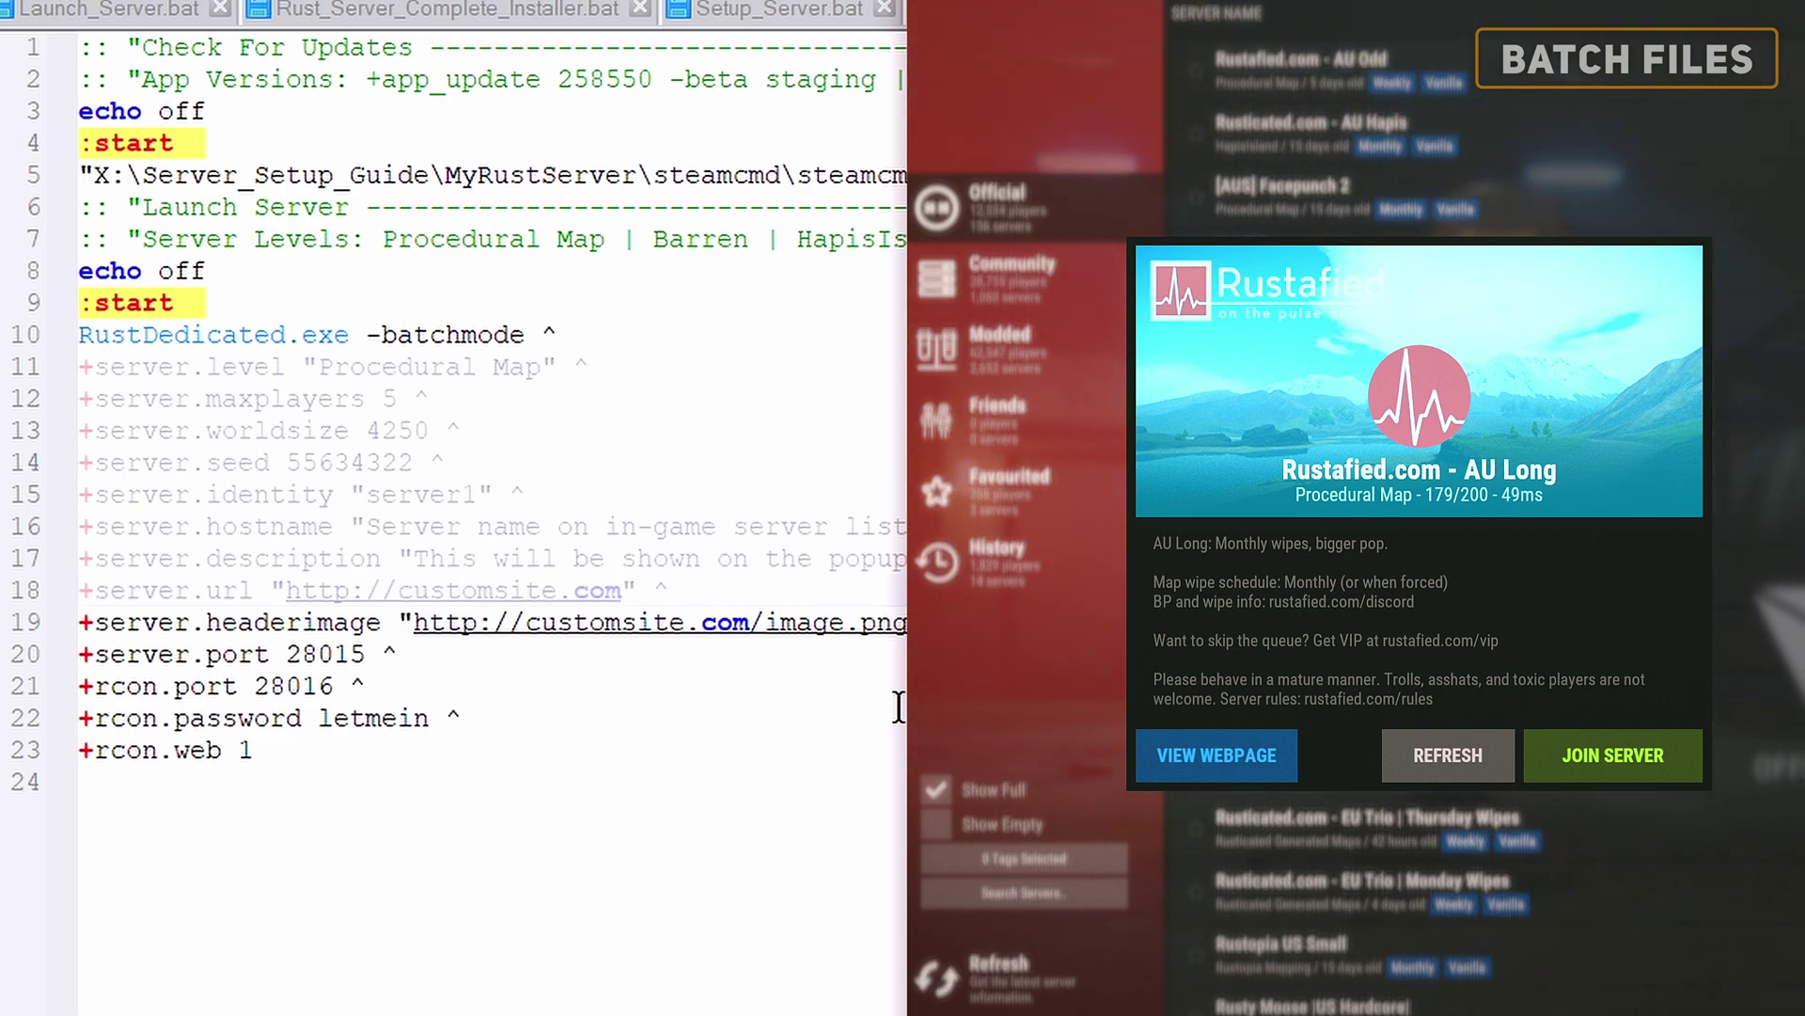
{"action": "double_click", "coordinate": [250, 655]}
{"action": "double_click", "coordinate": [282, 622]}
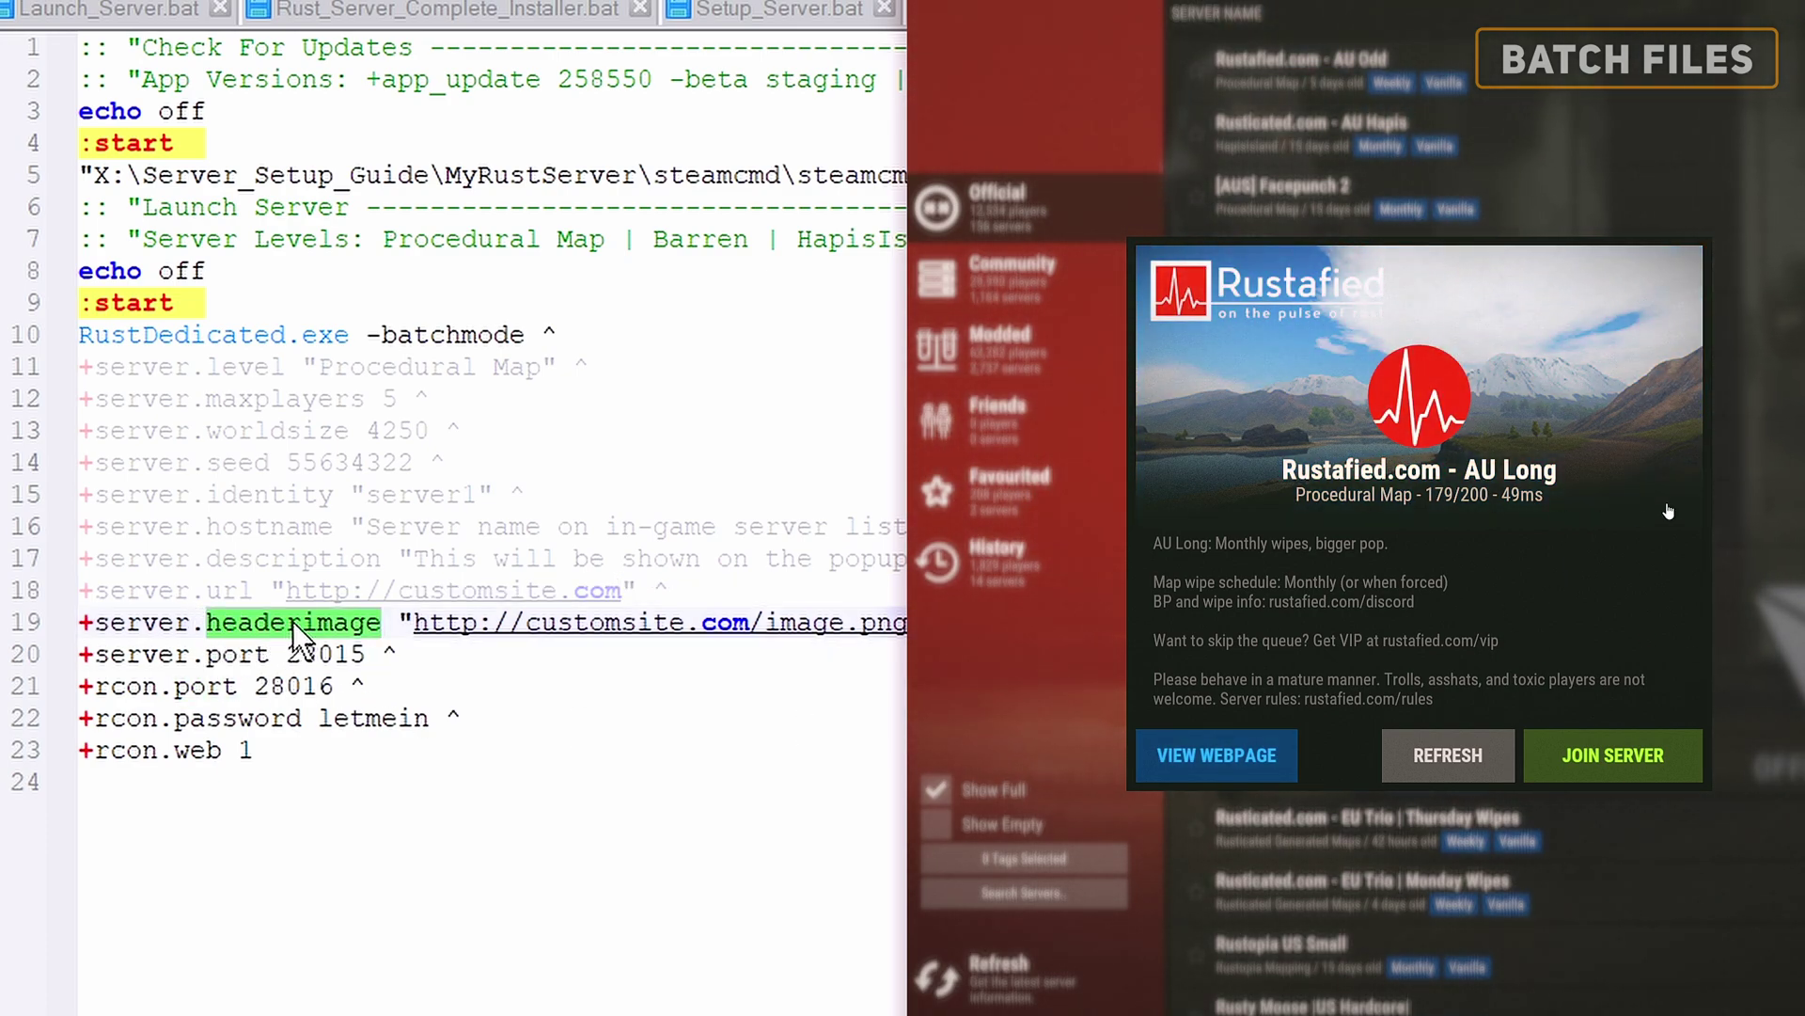
{"action": "left_click", "coordinate": [418, 651]}
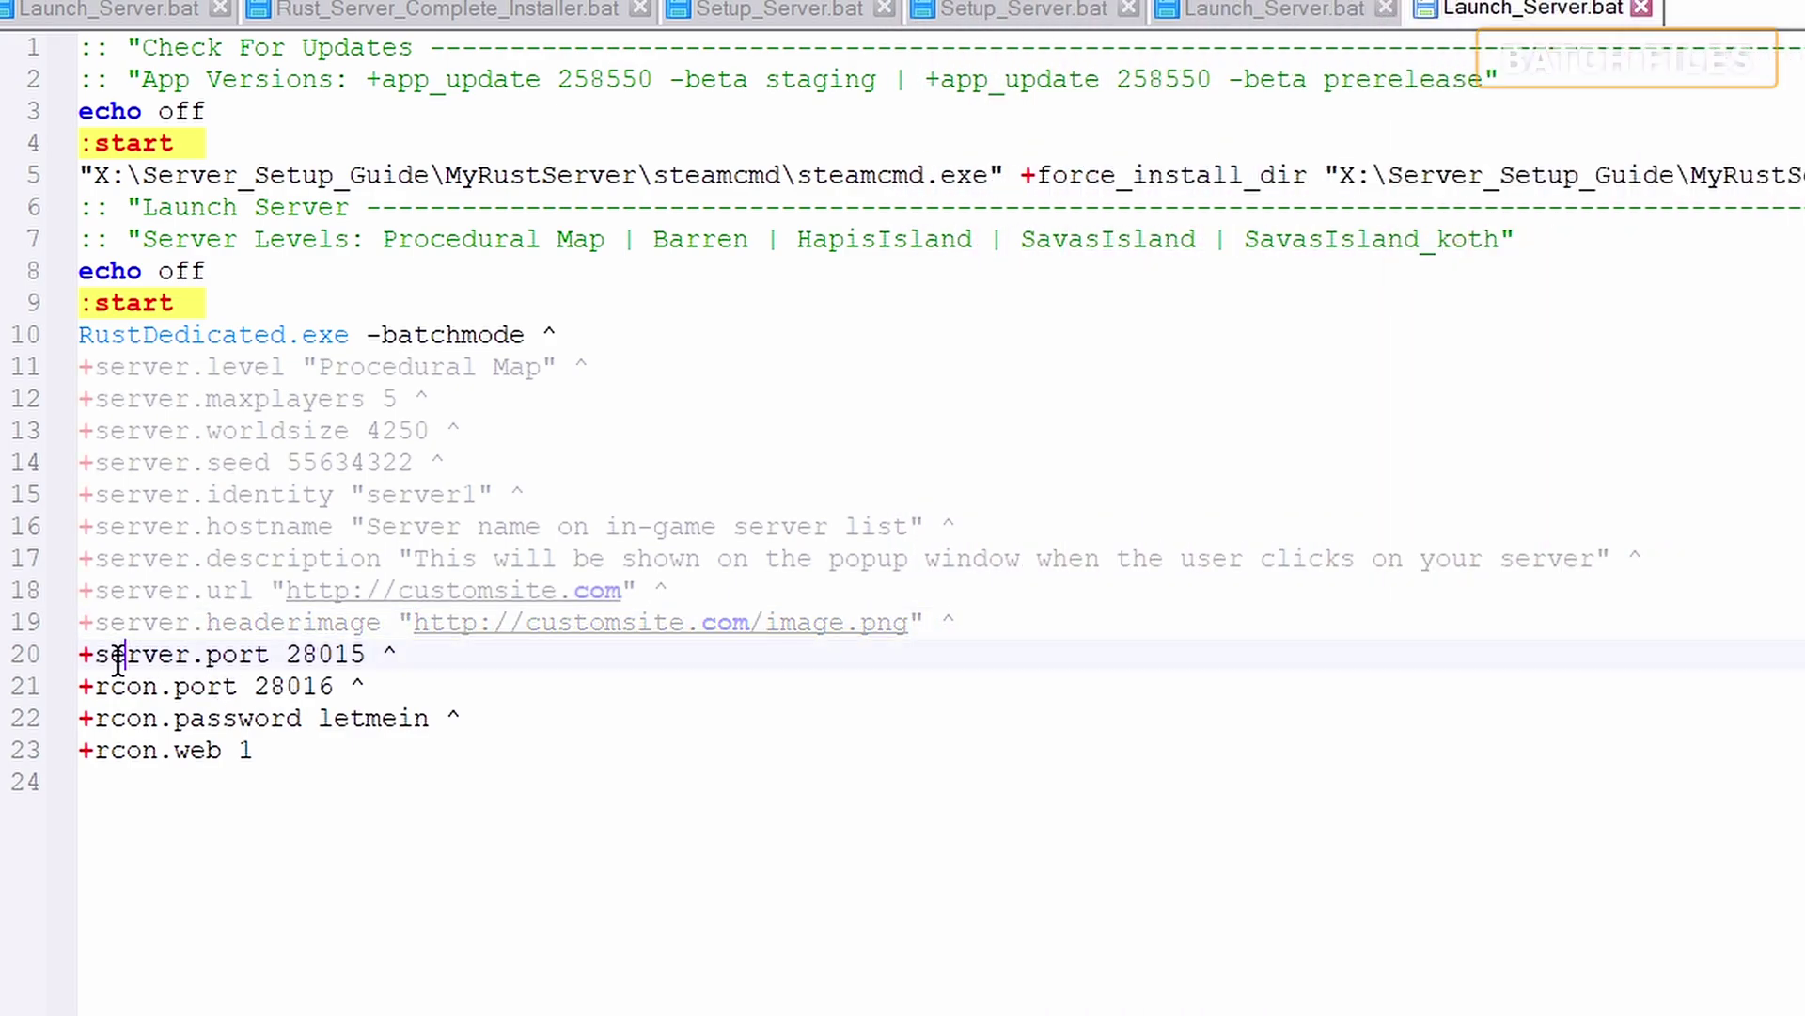
{"action": "left_click_drag", "start_coordinate": [118, 658], "coordinate": [369, 658]}
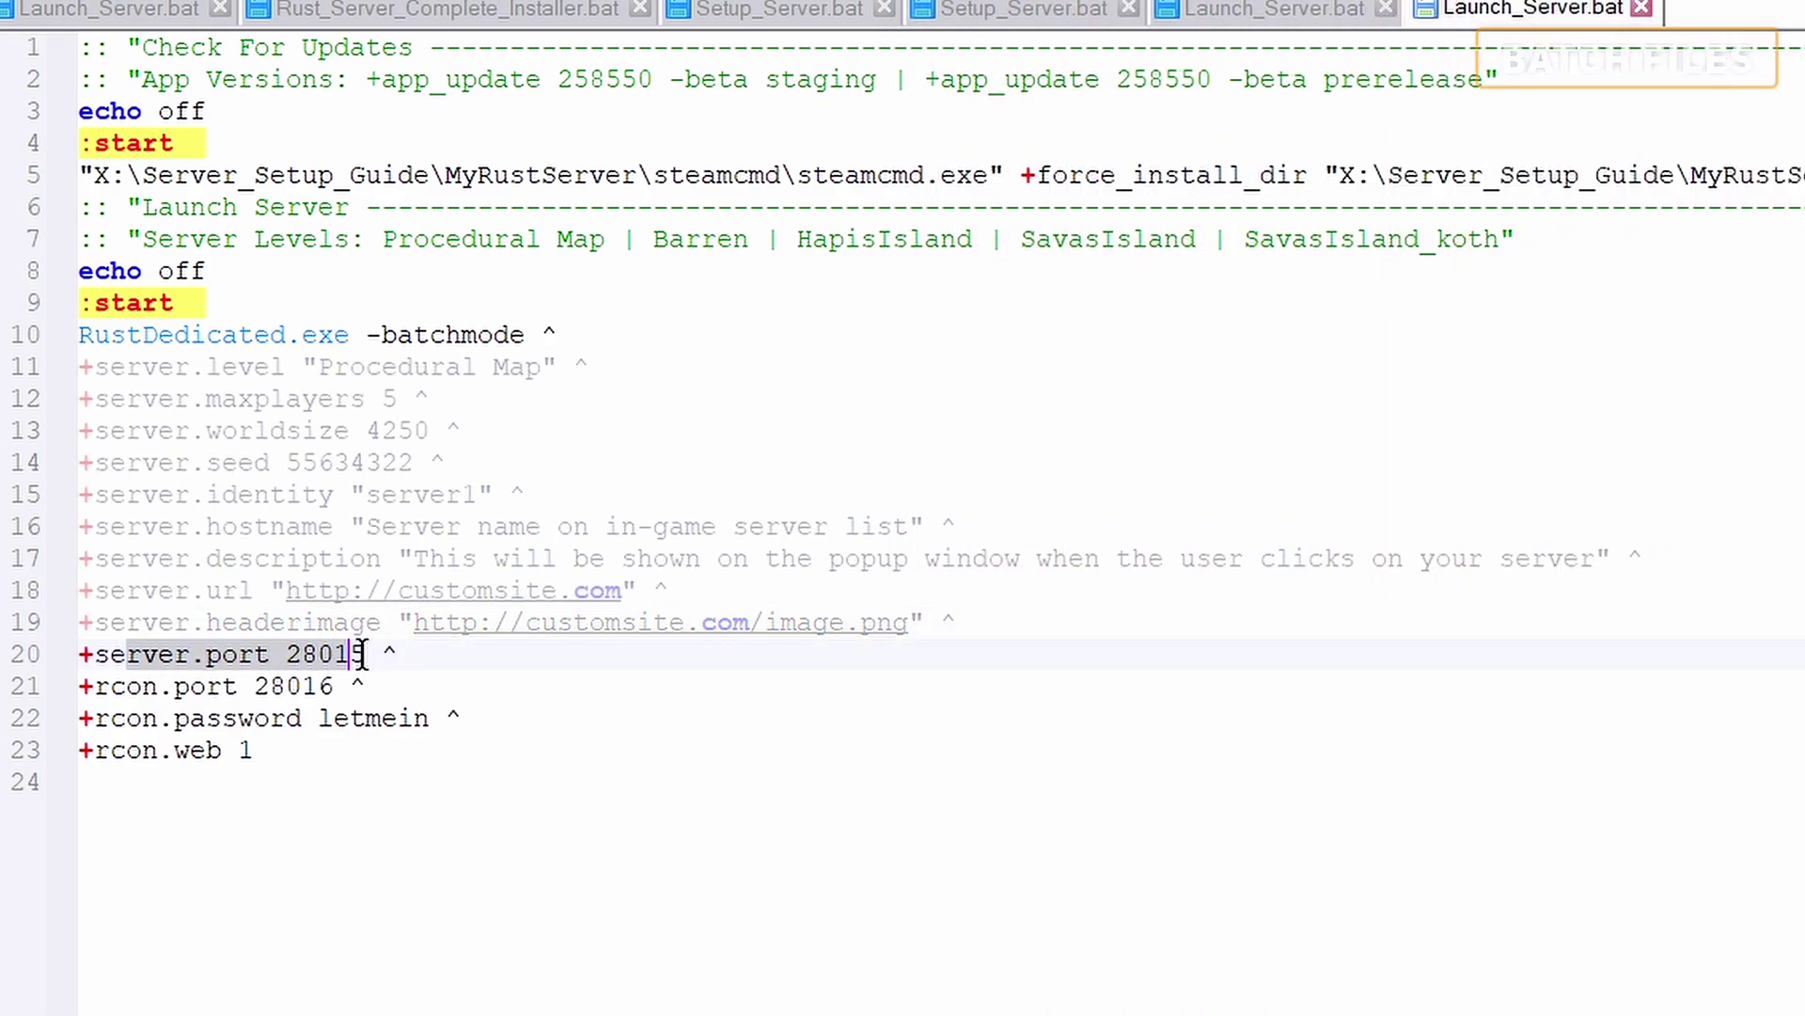
{"action": "double_click", "coordinate": [338, 658]}
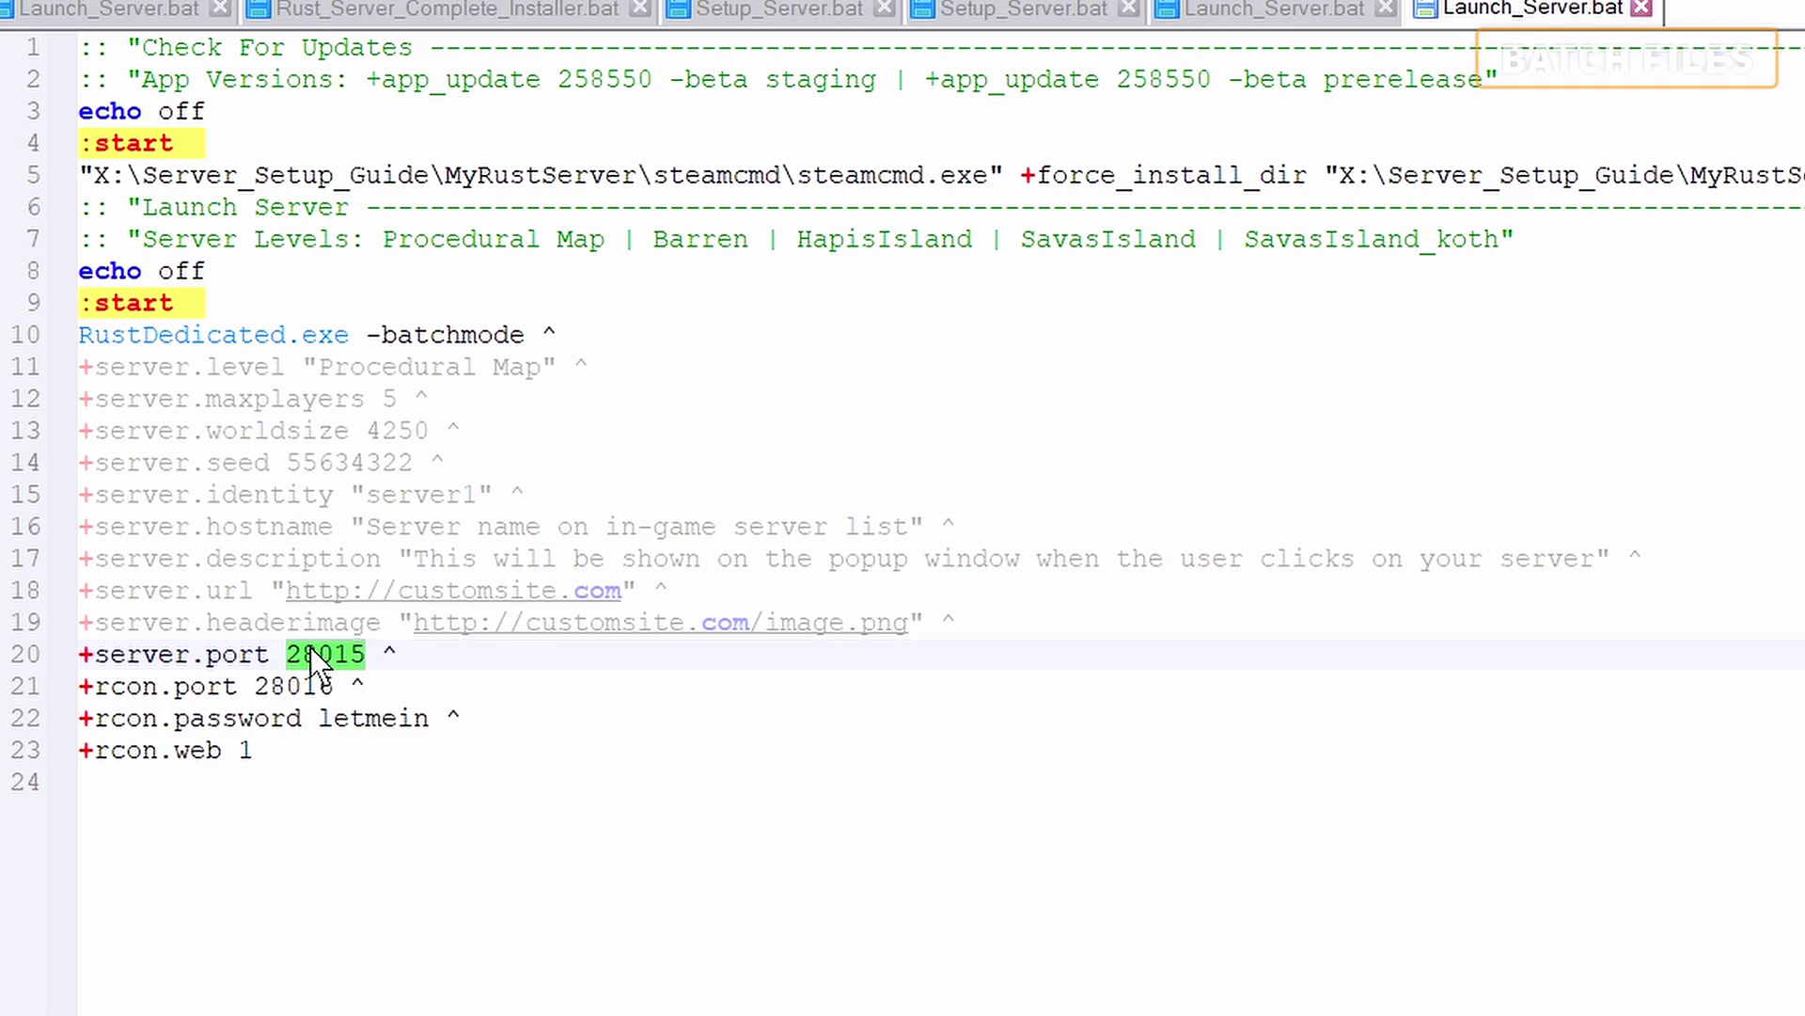
{"action": "double_click", "coordinate": [271, 684]}
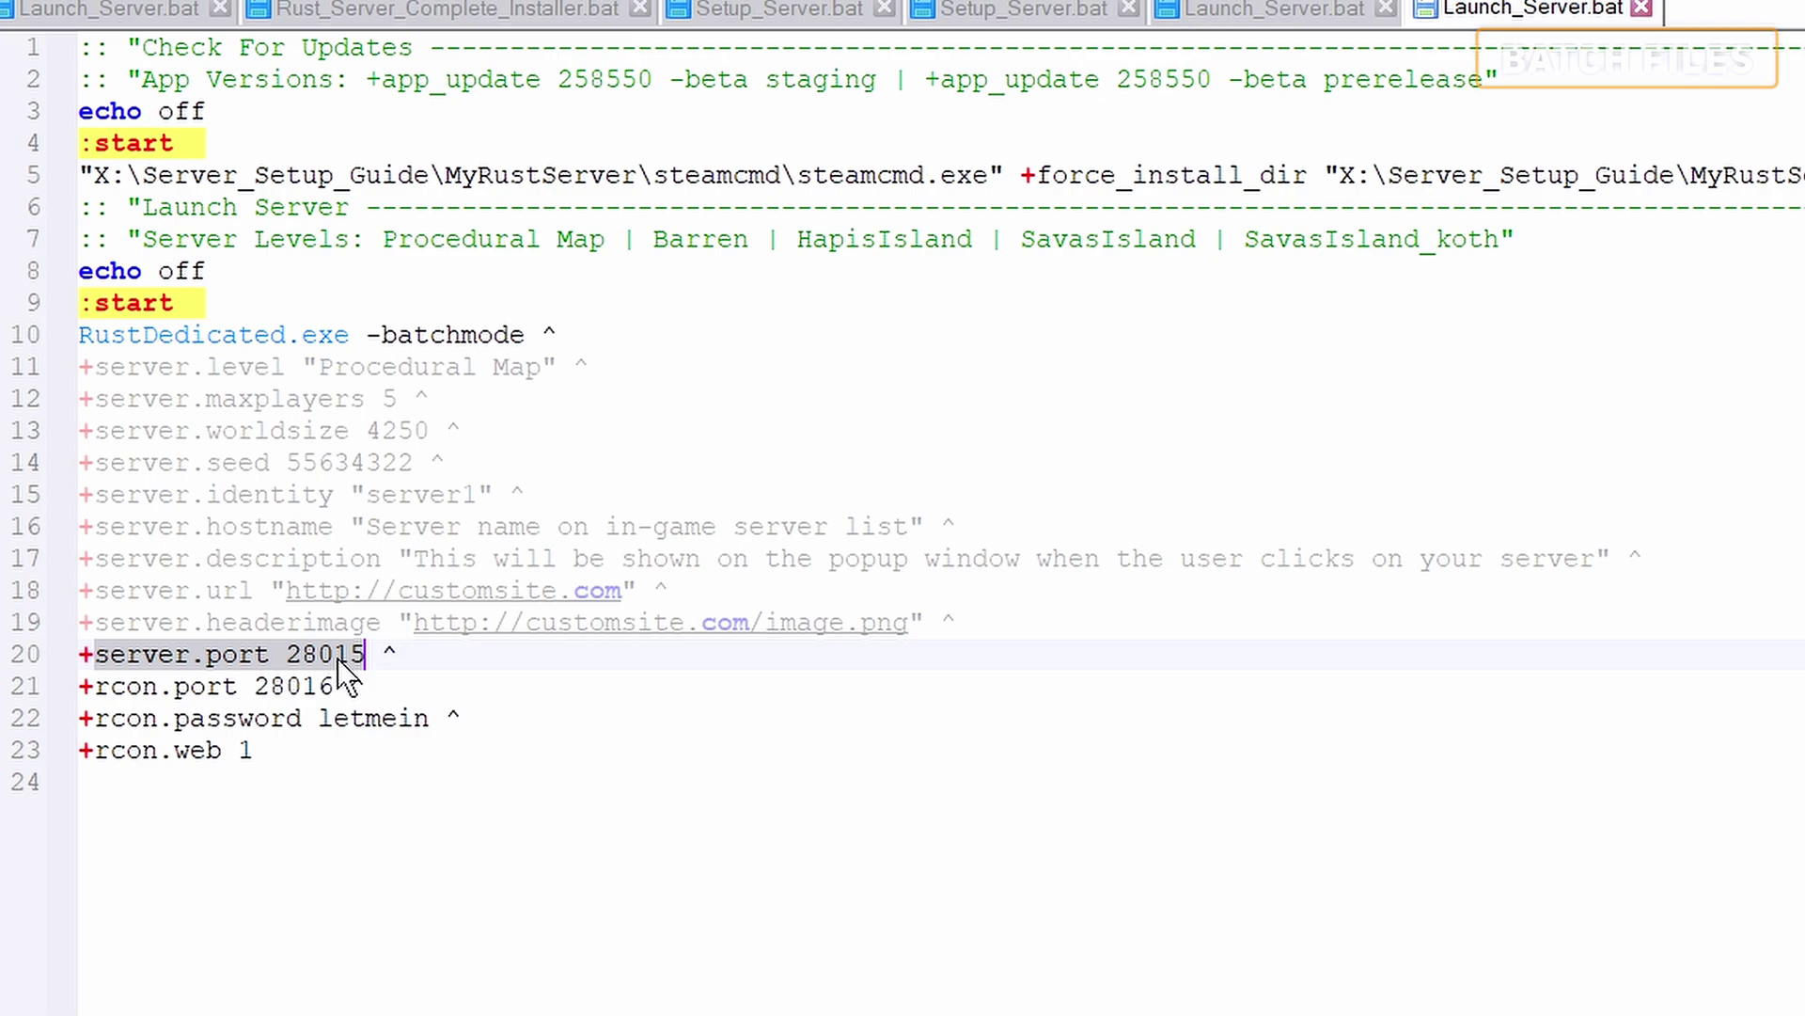
{"action": "double_click", "coordinate": [339, 658]}
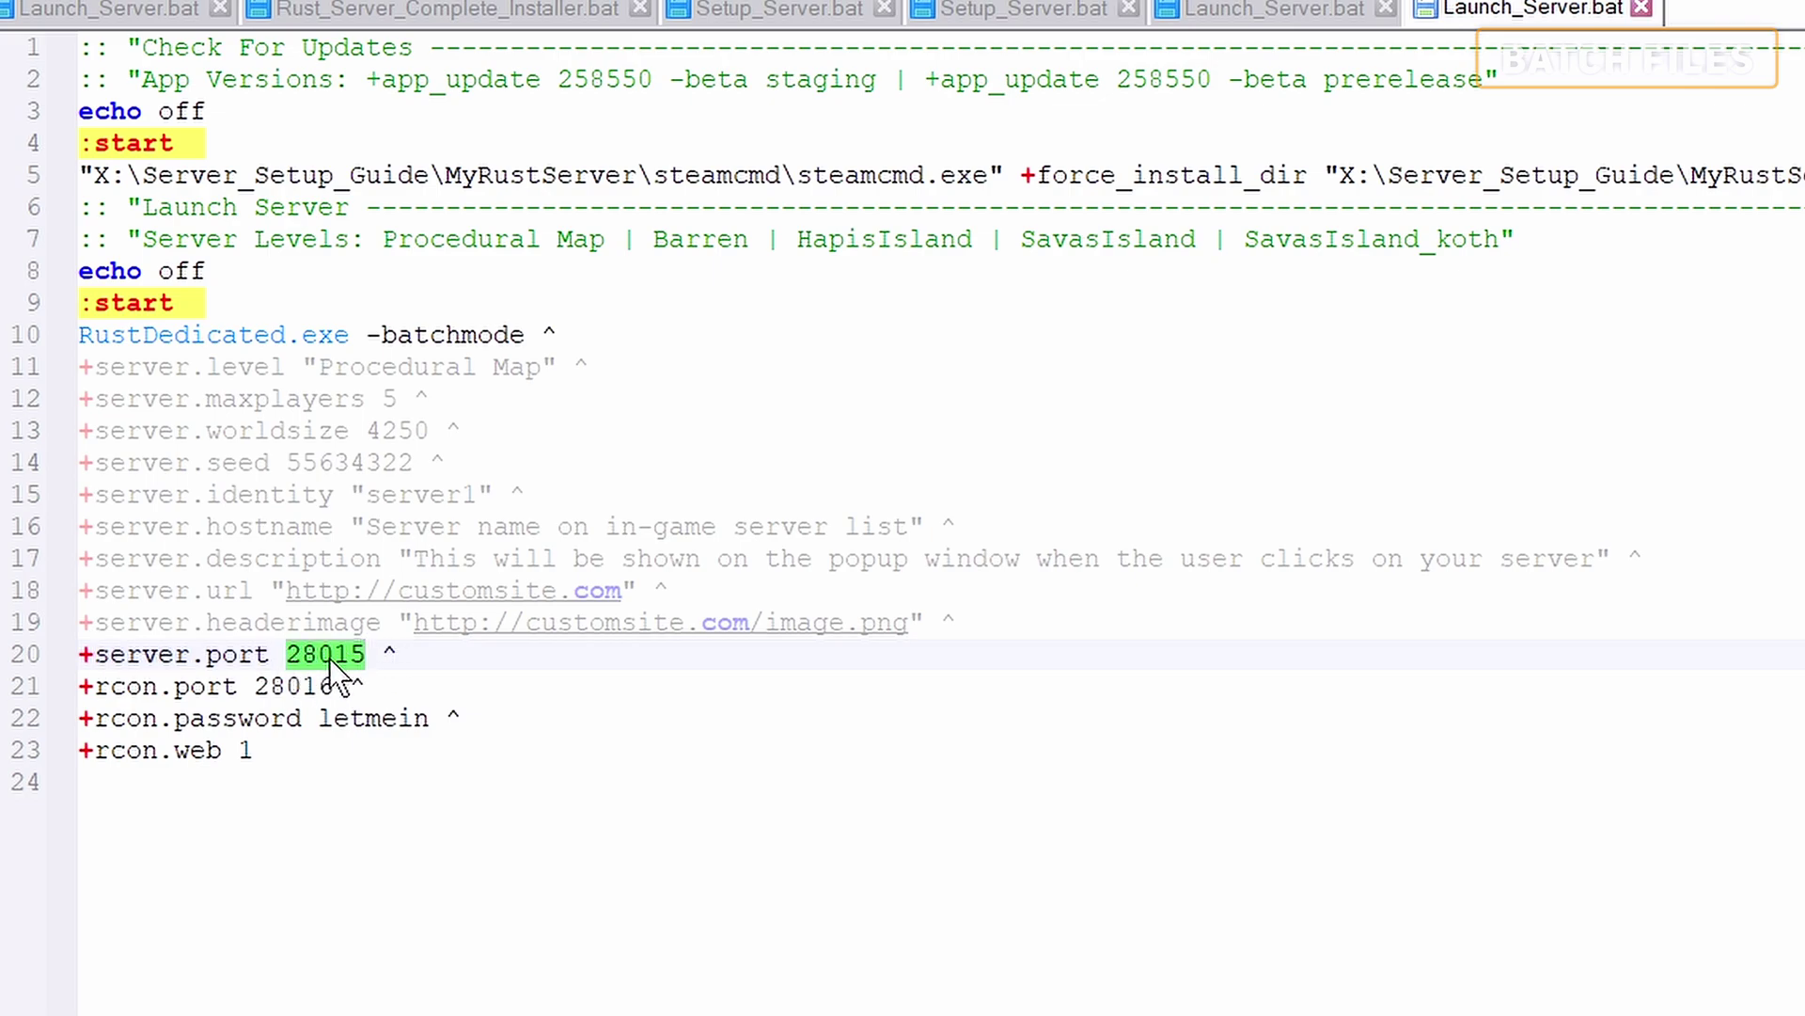
{"action": "left_click", "coordinate": [282, 685]}
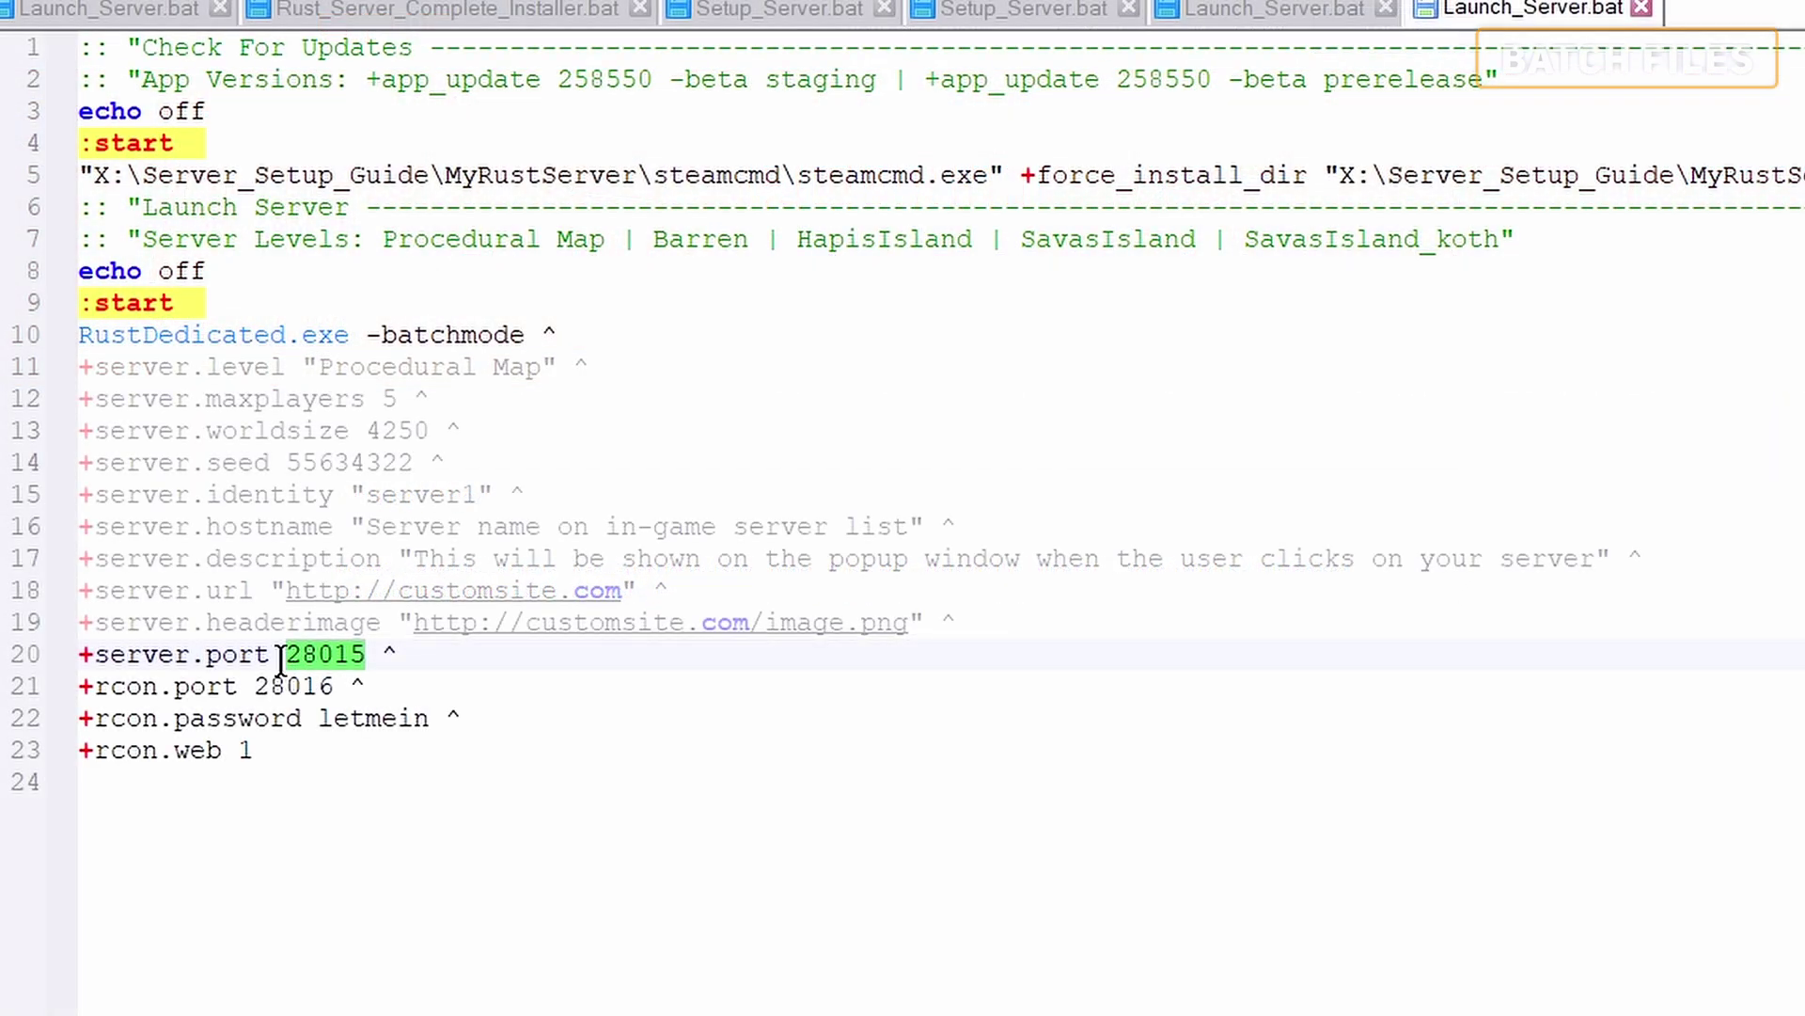
{"action": "double_click", "coordinate": [271, 682]}
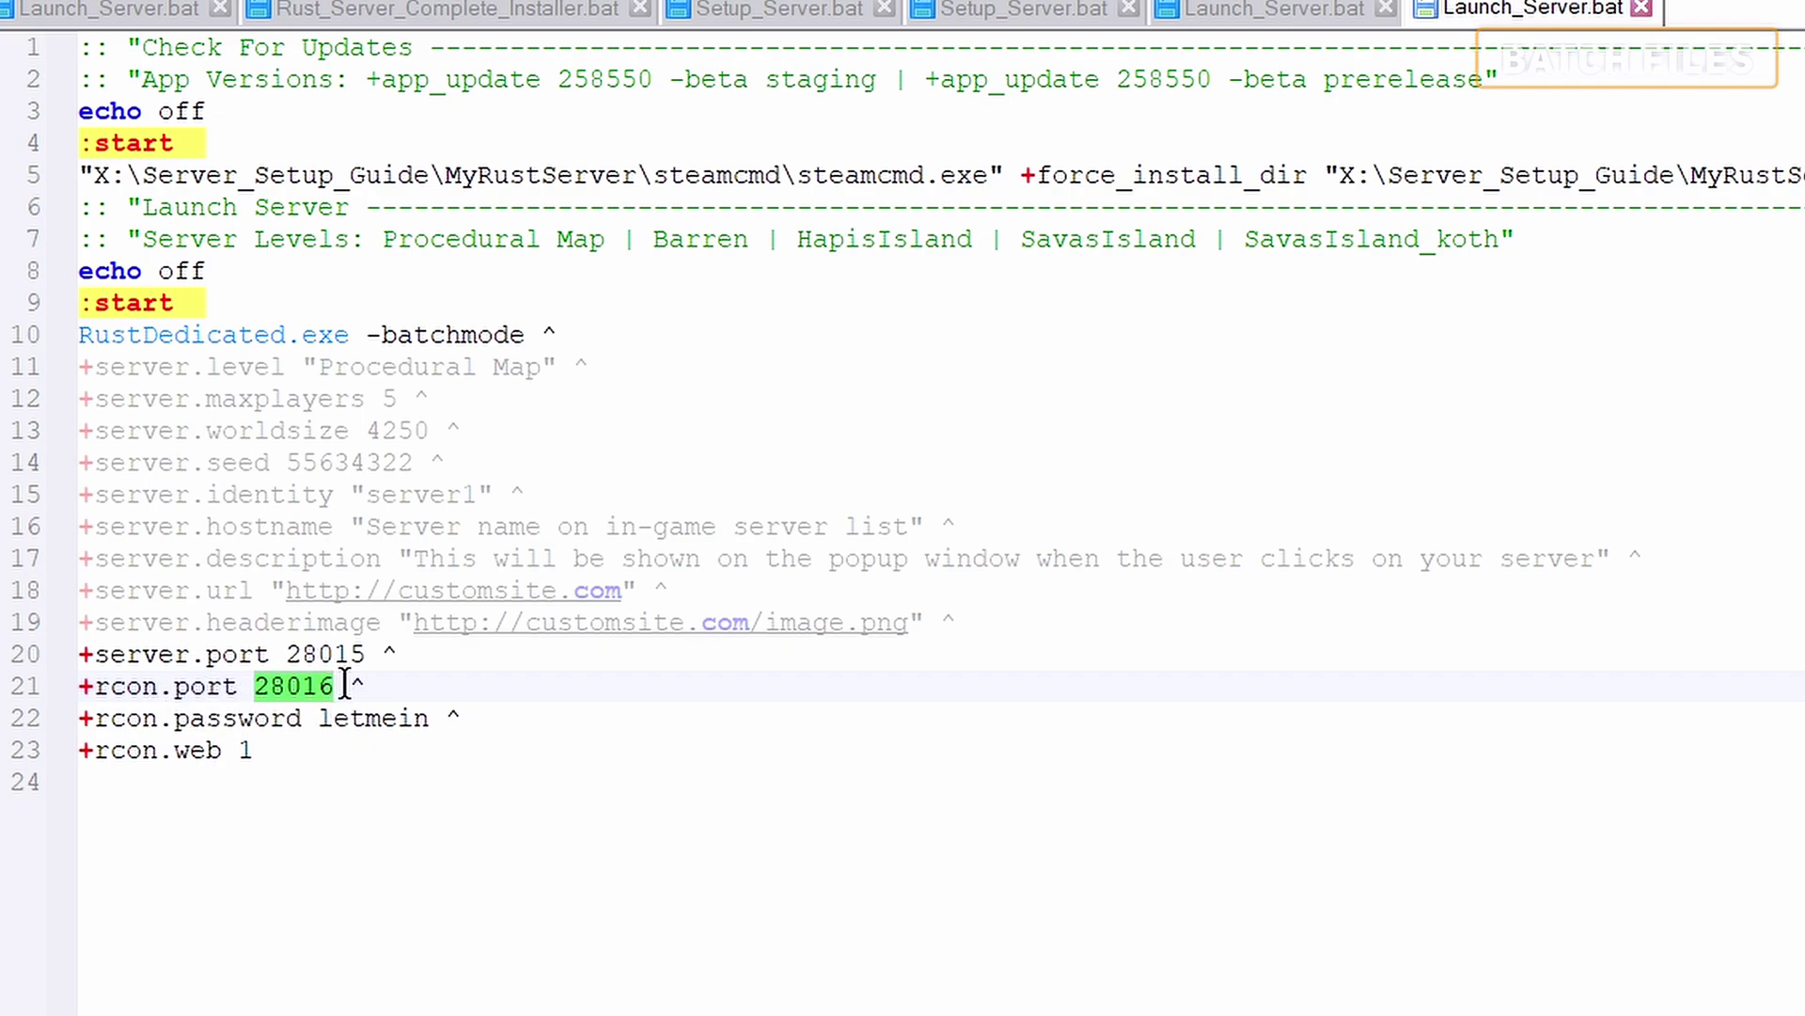
{"action": "left_click", "coordinate": [682, 698]}
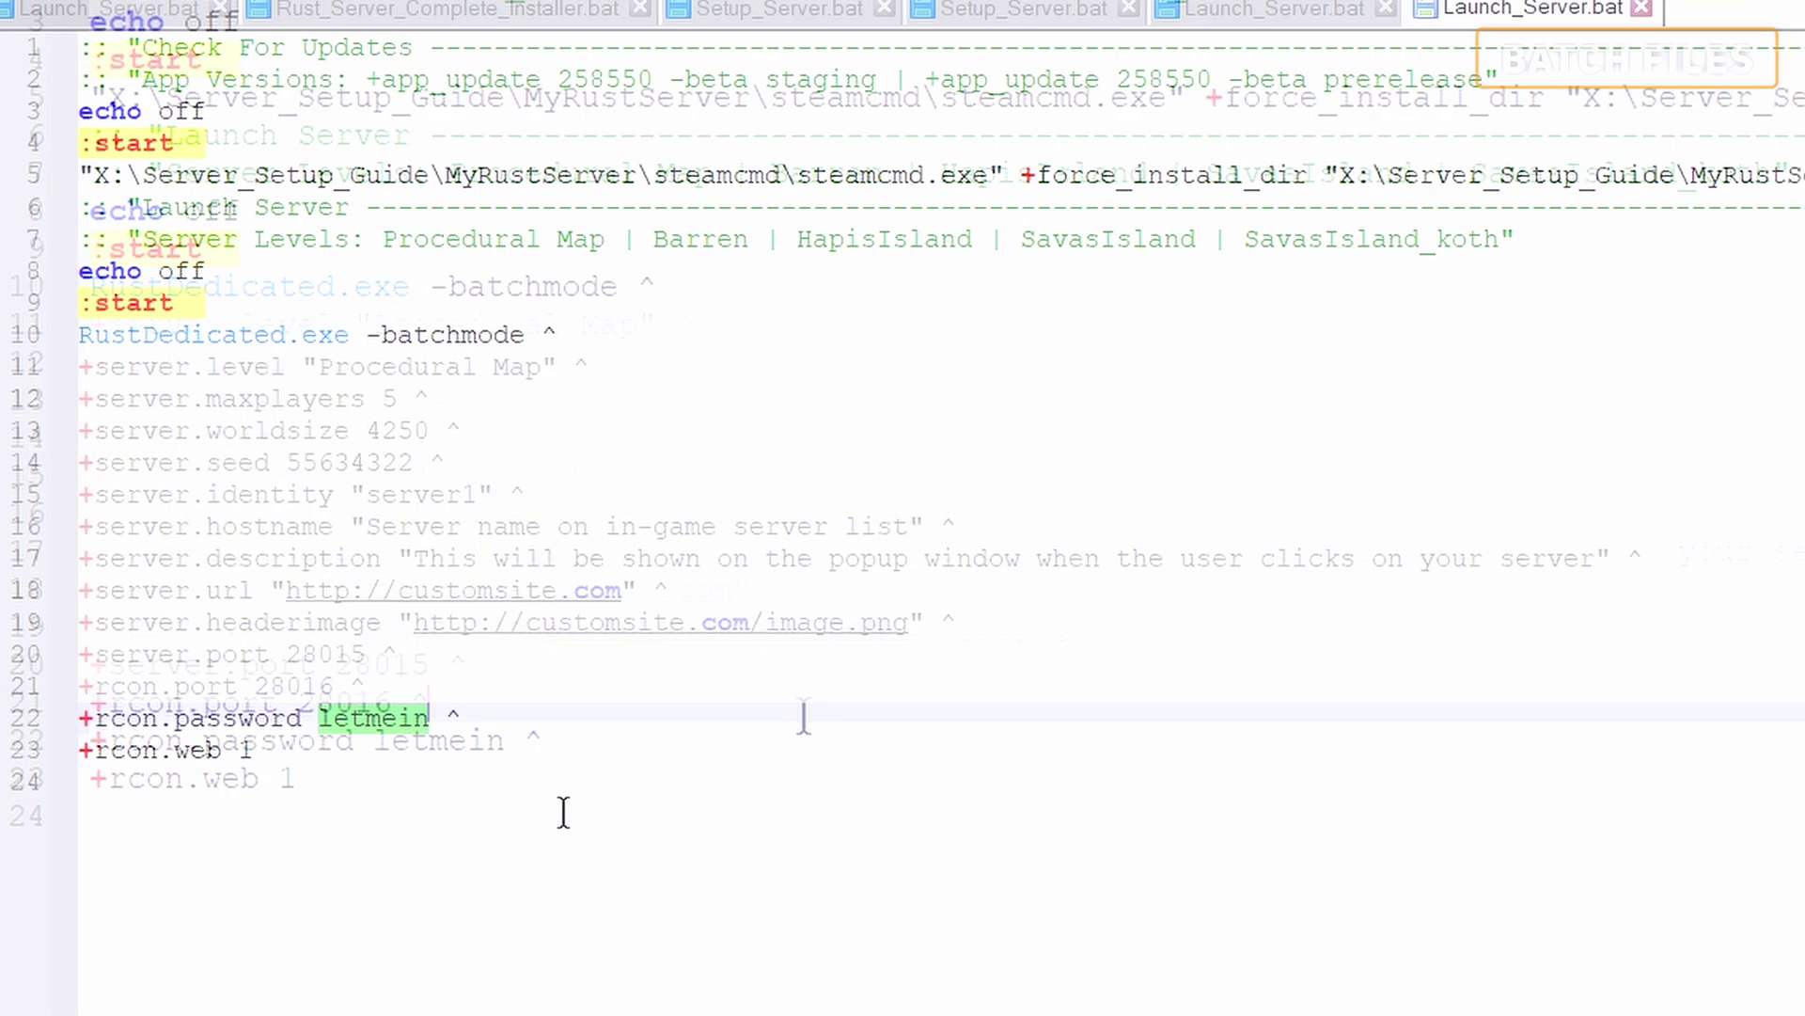
{"action": "type", "text": "thisisacustompassword"}
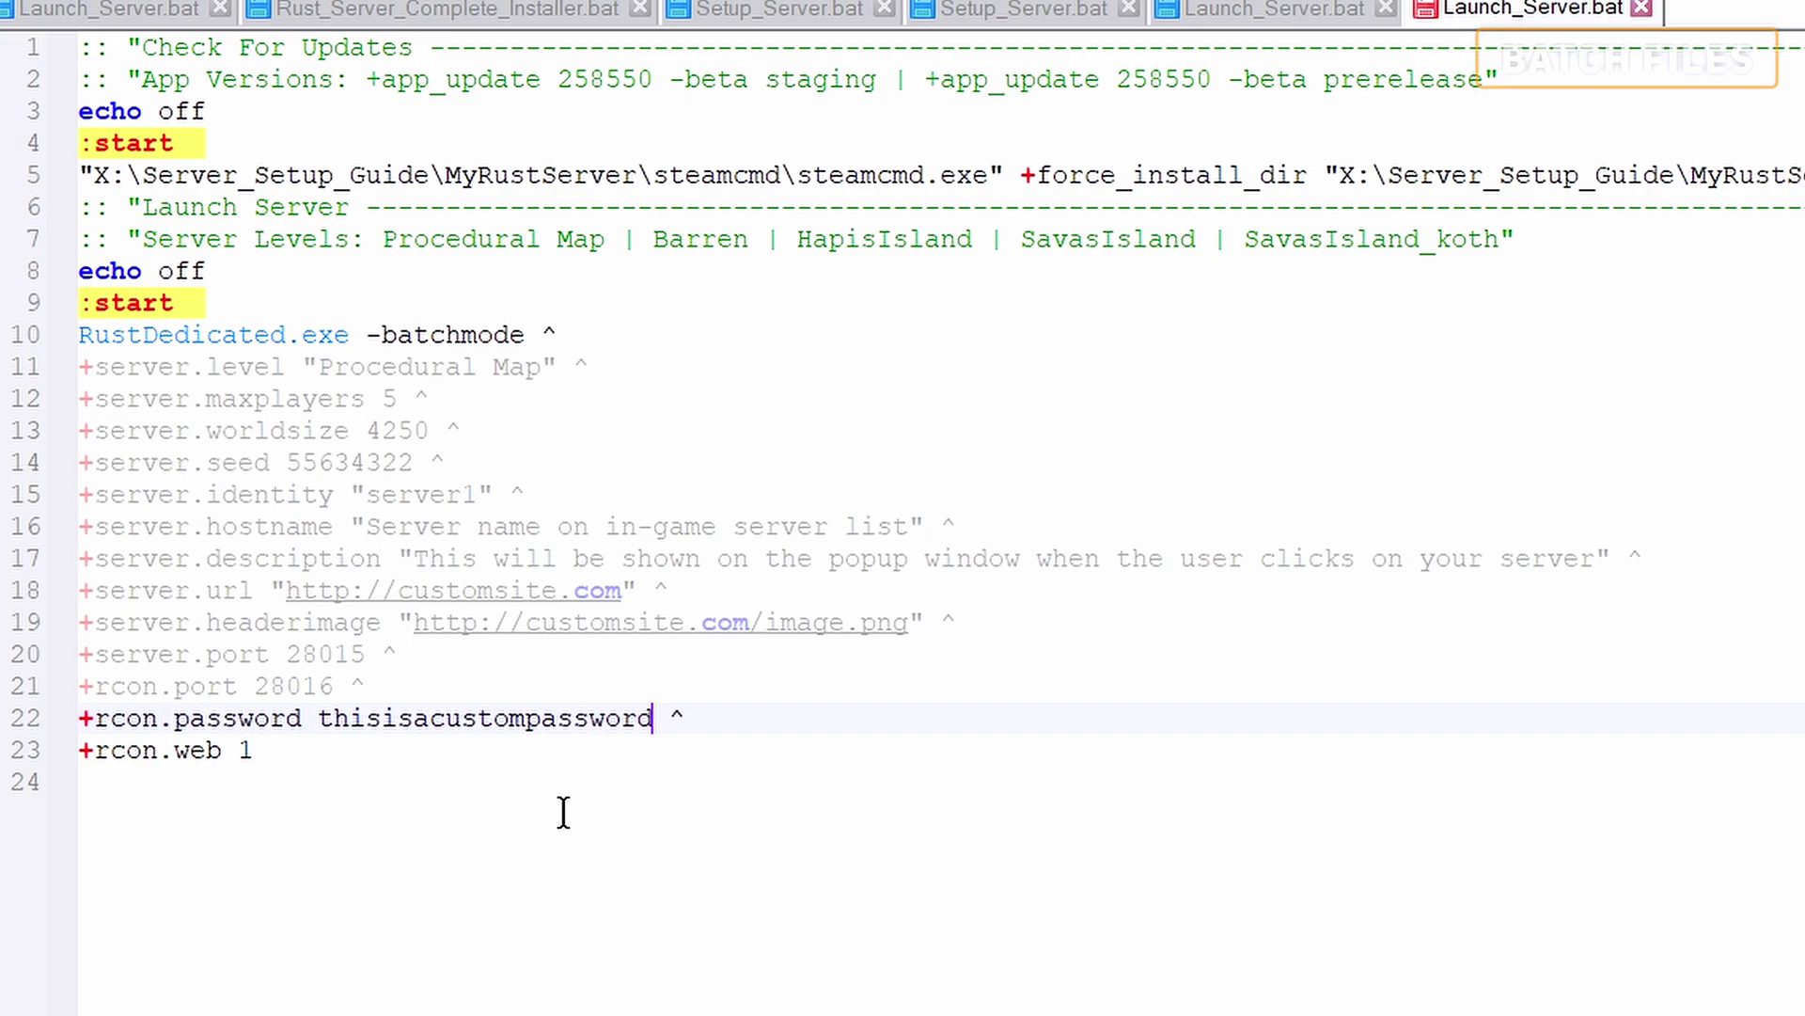
{"action": "key", "text": "ctrl+z"}
{"action": "left_click_drag", "start_coordinate": [81, 750], "coordinate": [354, 753]}
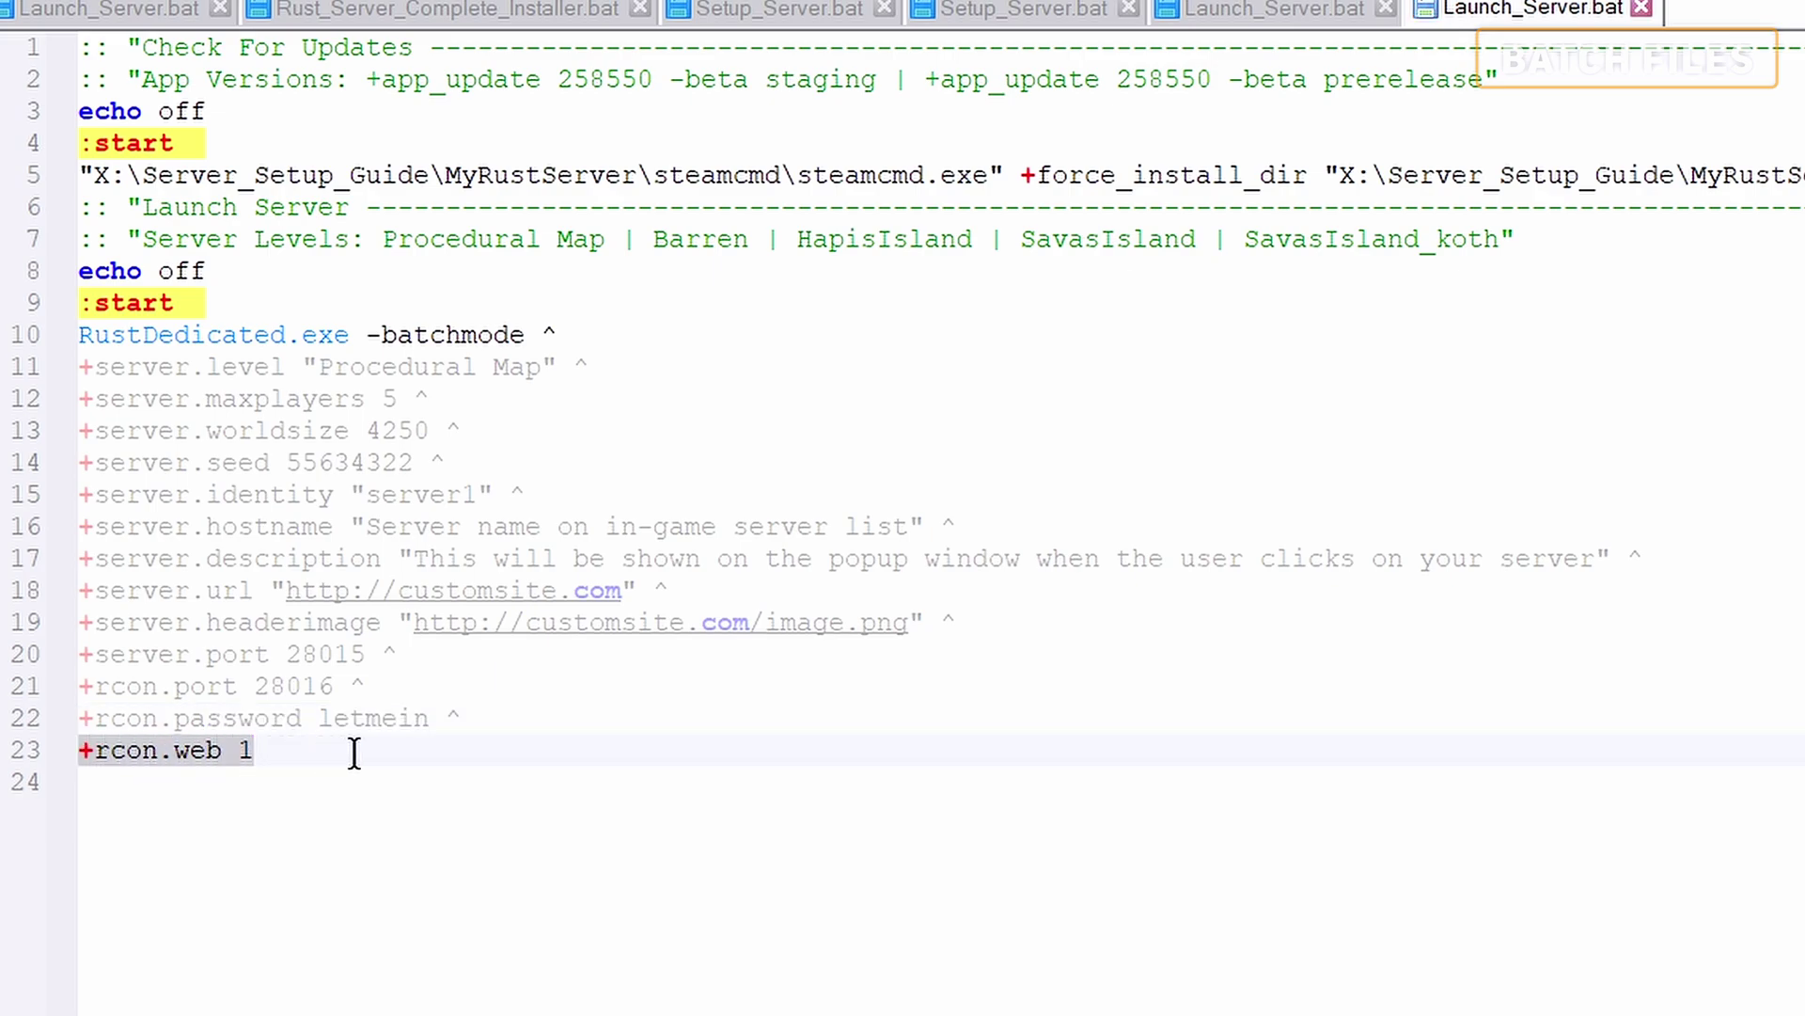
{"action": "left_click", "coordinate": [267, 750]}
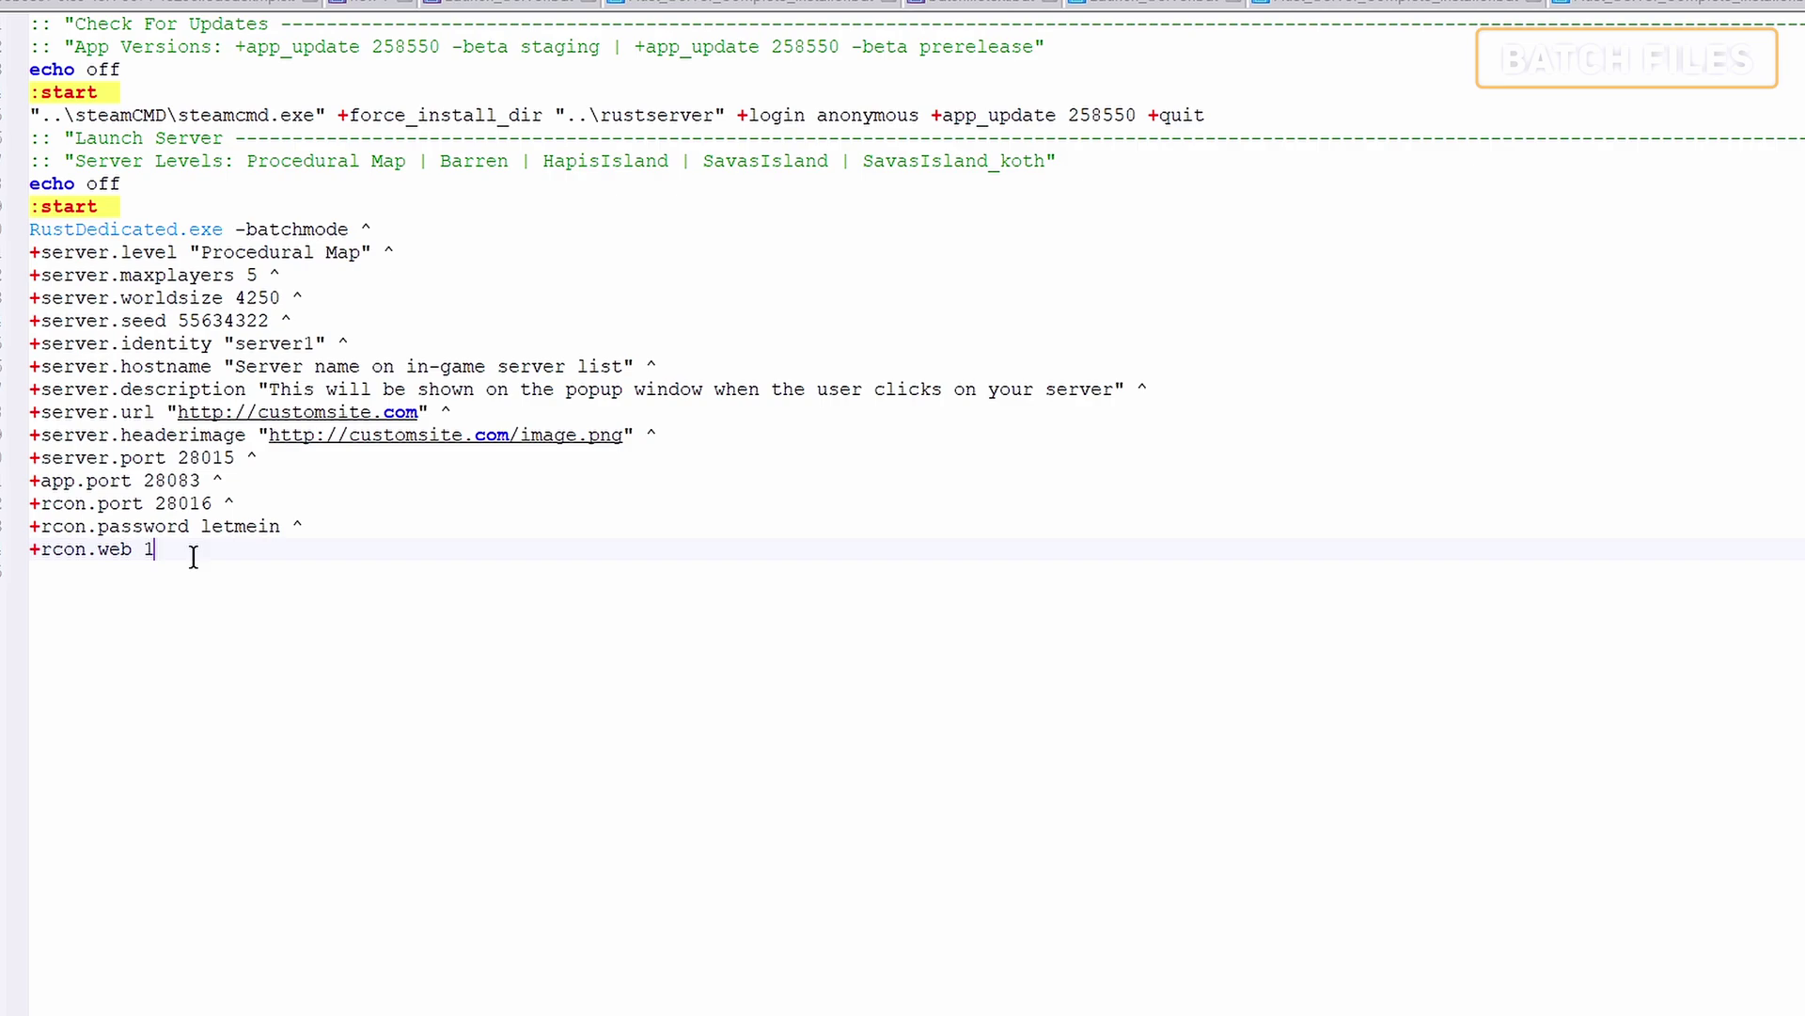
Step: Add ' ^' after rcon.web and a 'goto start' line so the script loops
{"action": "type", "text": "^"}
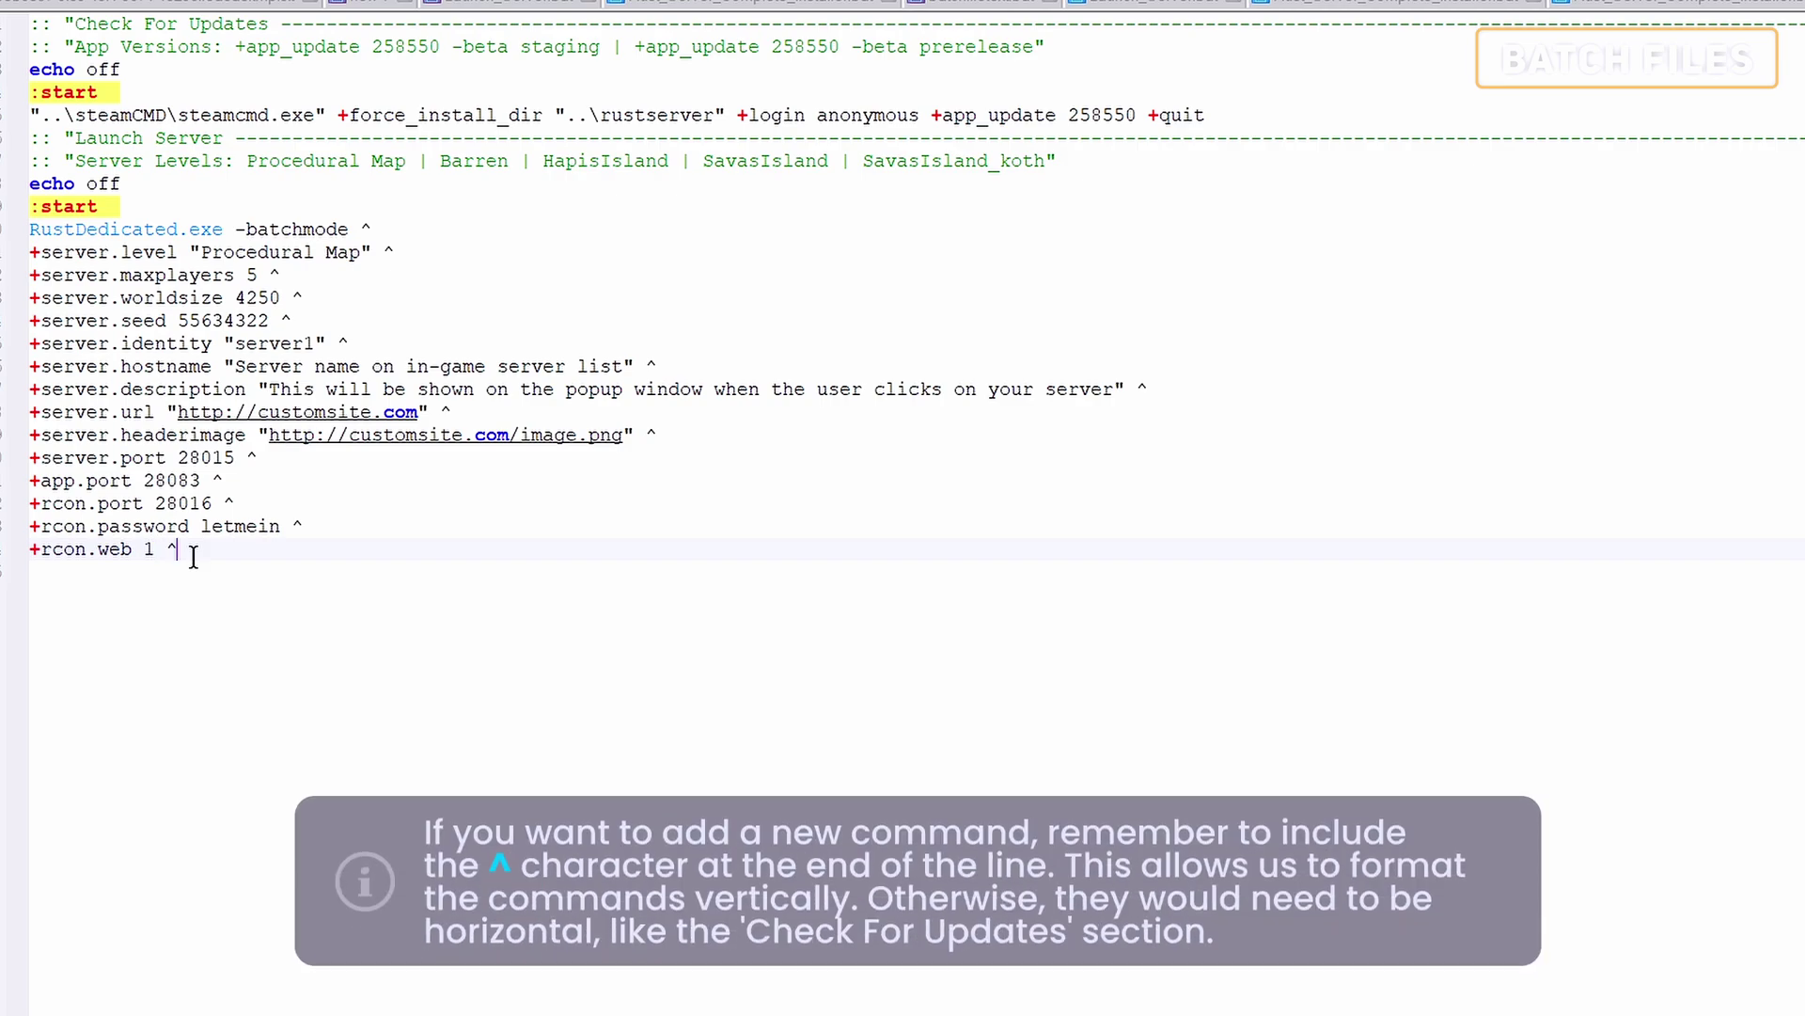
{"action": "type", "text": "goto start"}
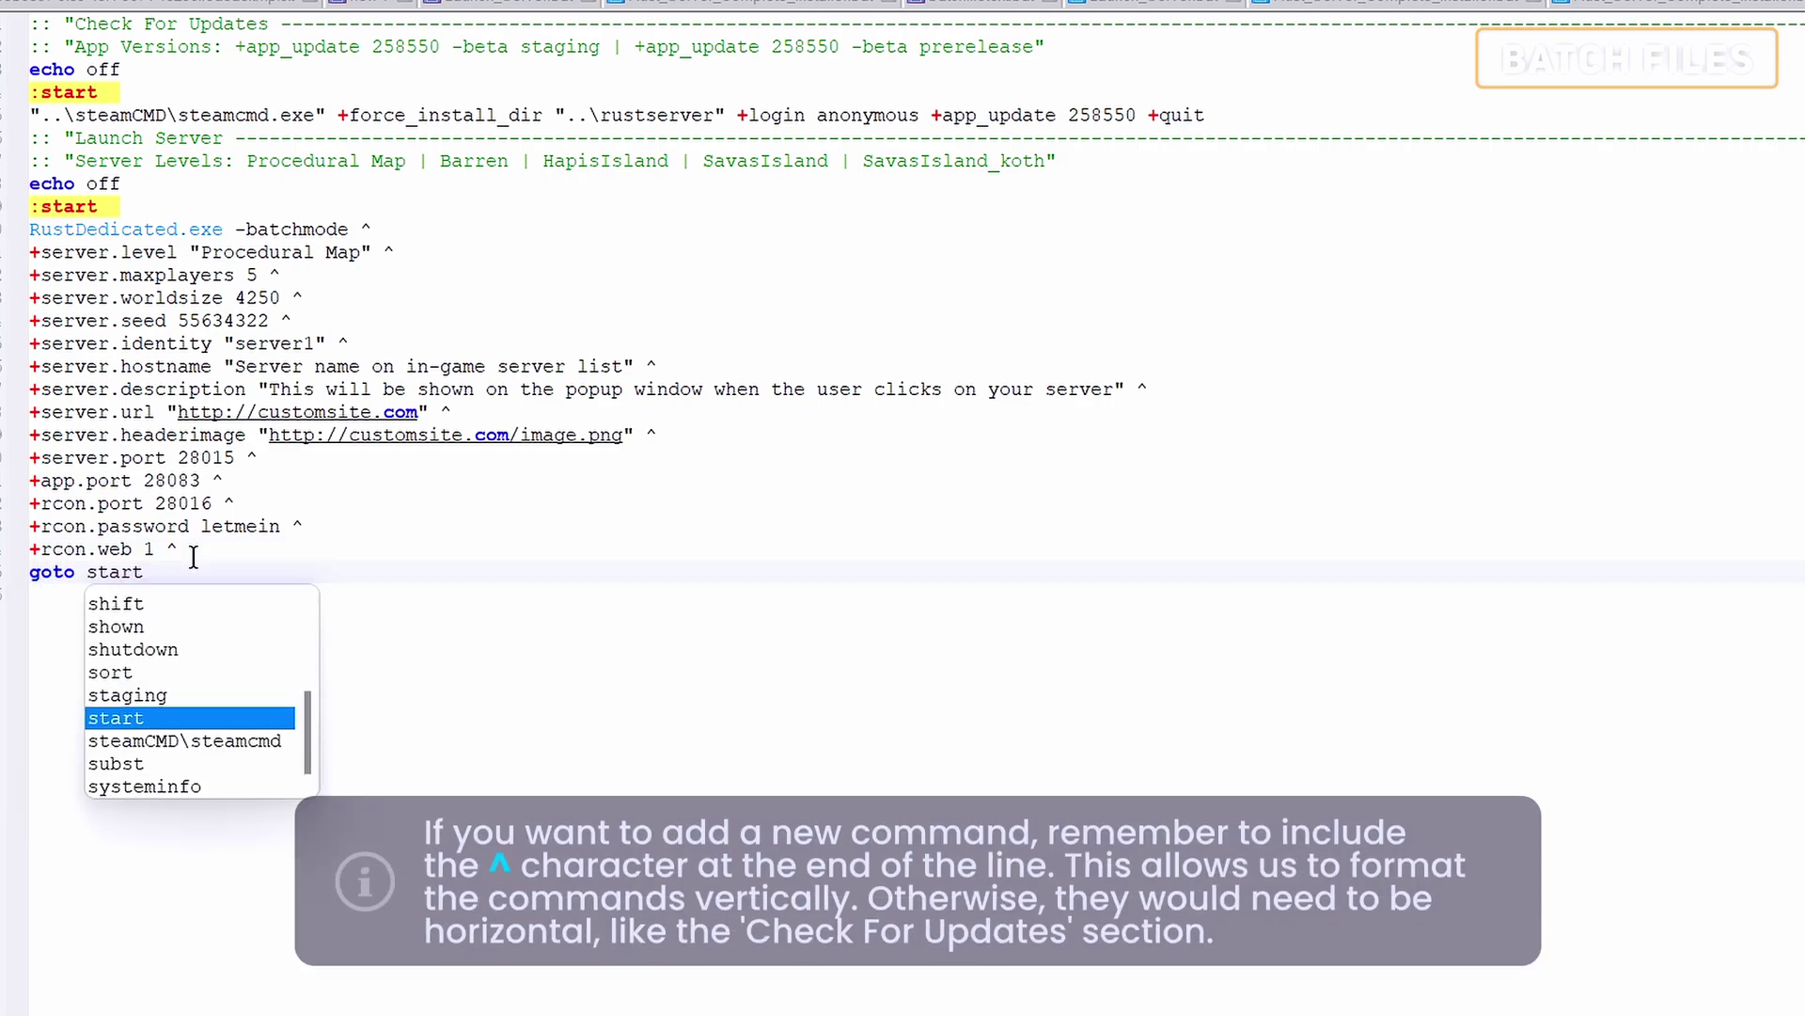
{"action": "key", "text": "Escape"}
{"action": "double_click", "coordinate": [104, 572]}
{"action": "left_click", "coordinate": [114, 209]}
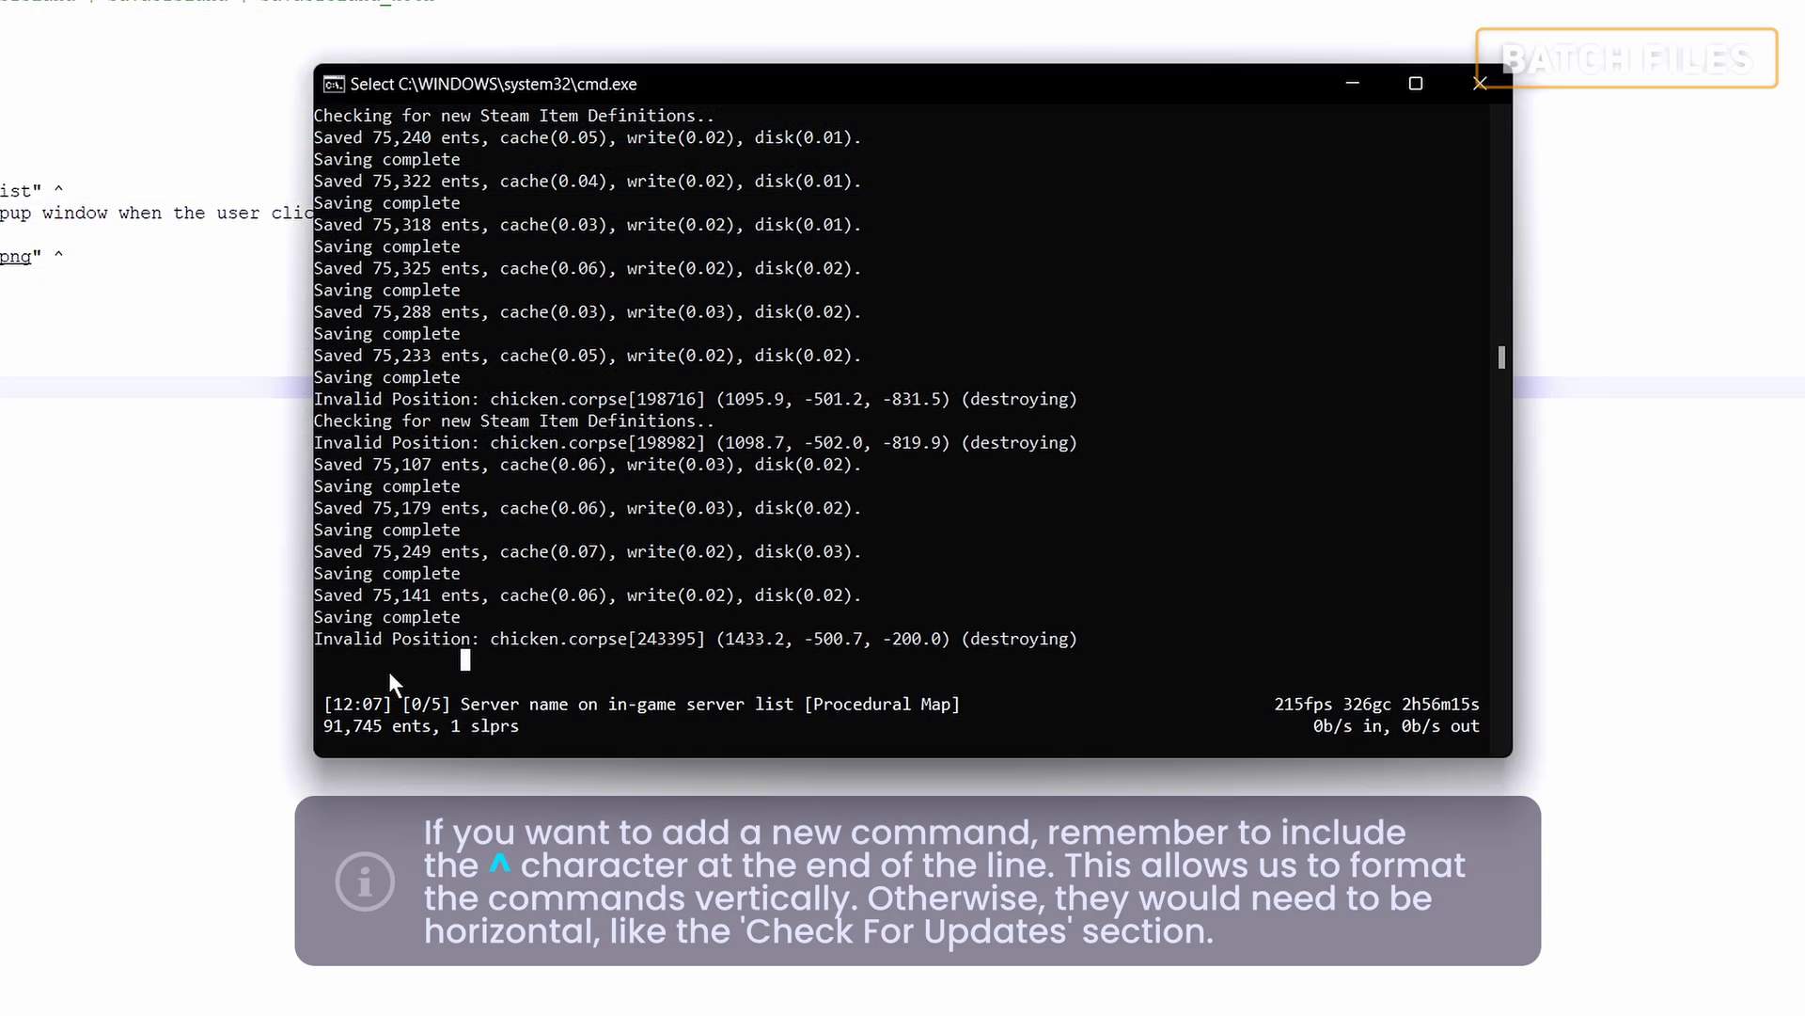
{"action": "type", "text": "rest"}
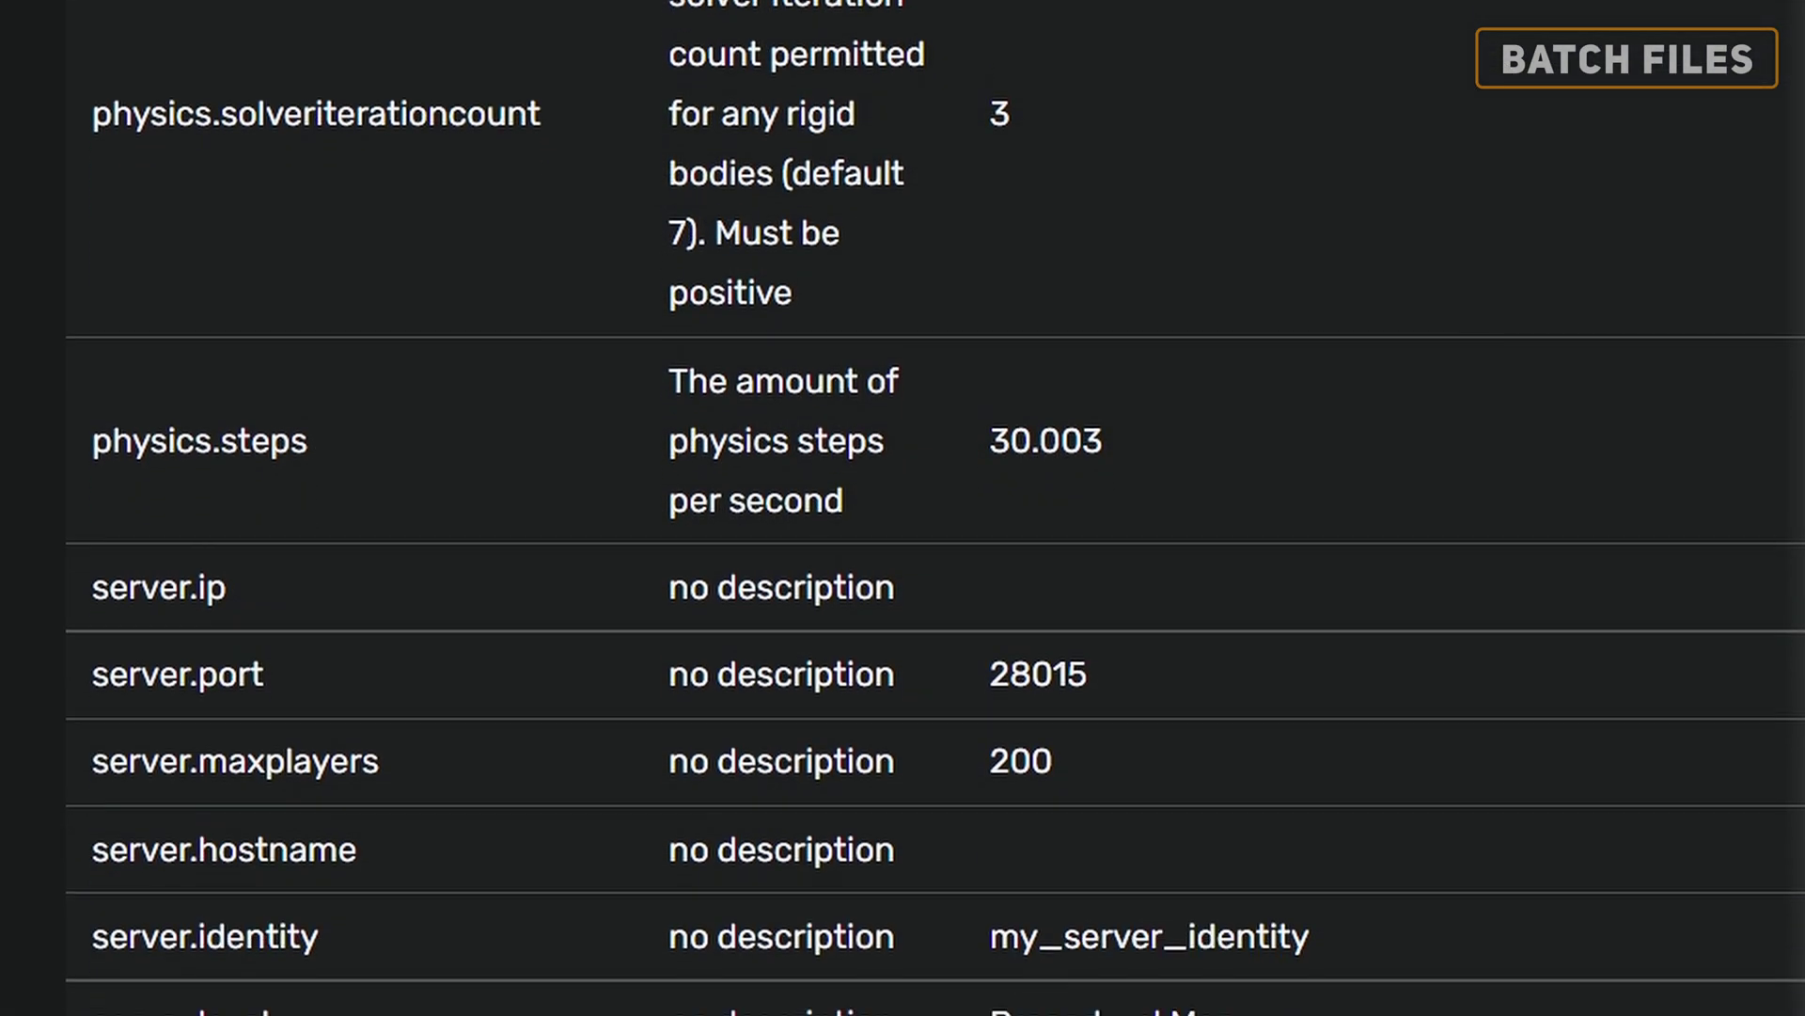
{"action": "scroll", "coordinate": [936, 508], "scroll_direction": "down", "scroll_amount": 10}
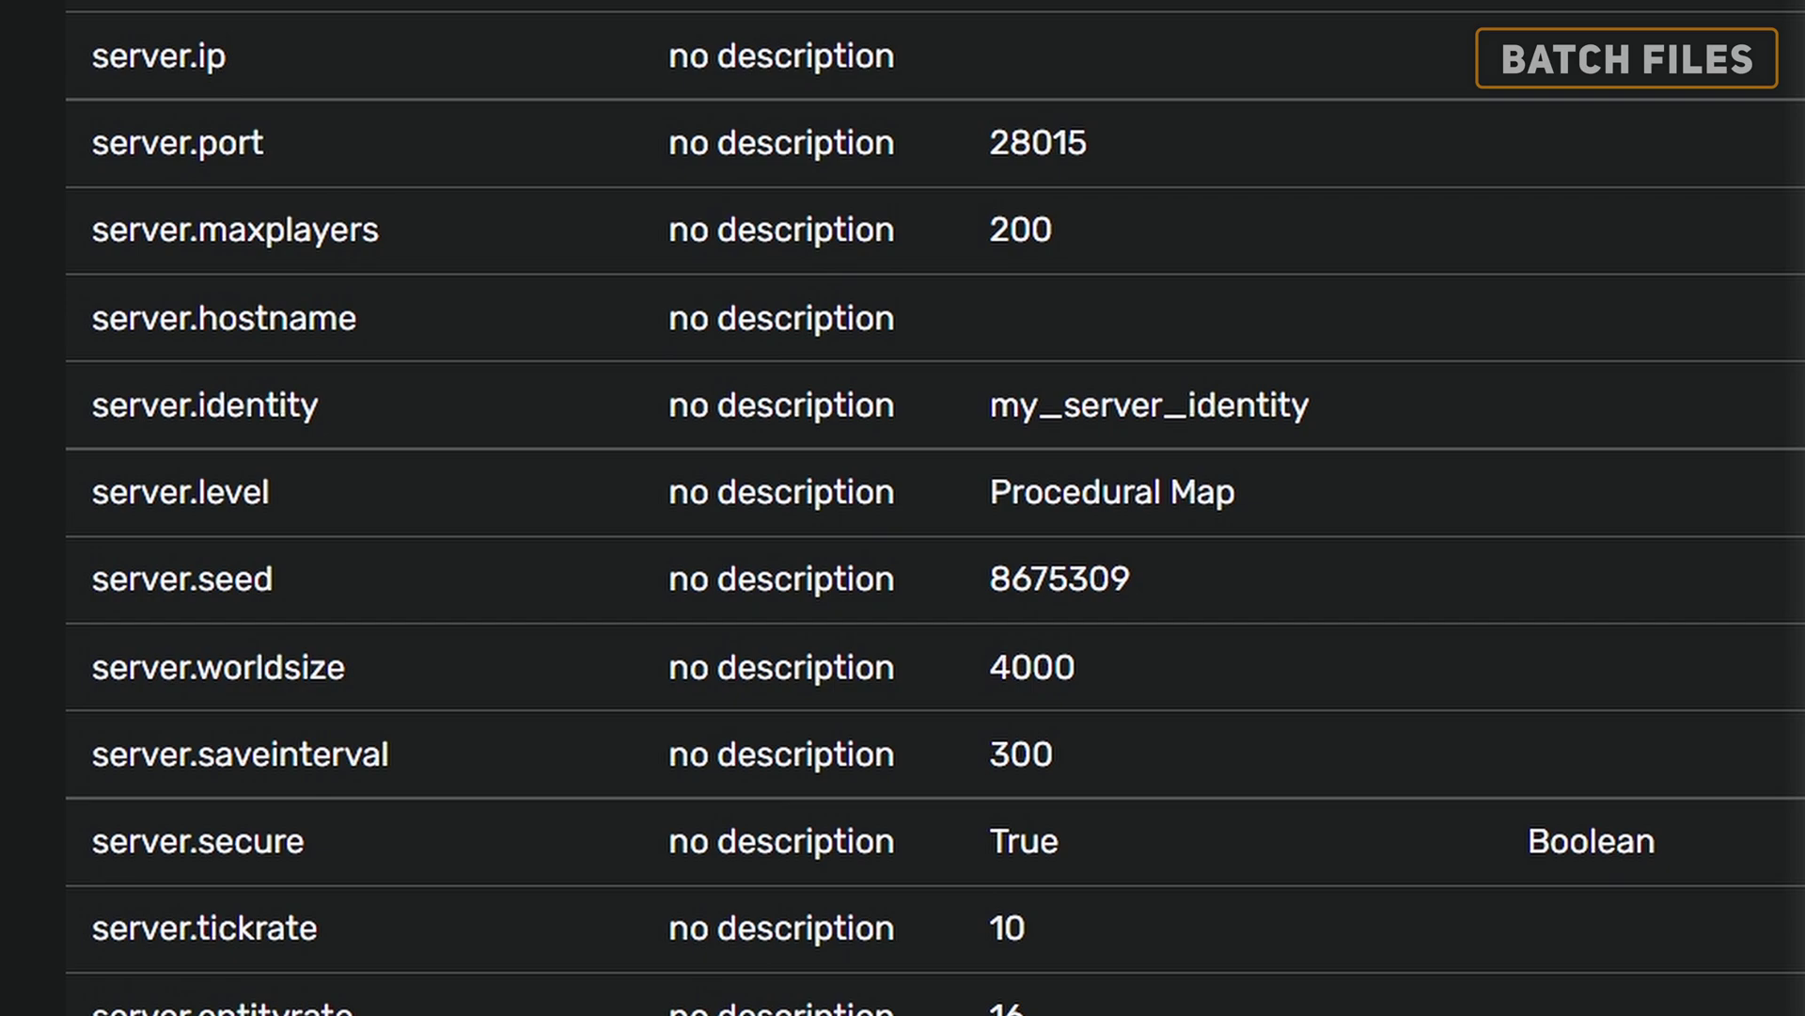
{"action": "scroll", "coordinate": [935, 508], "scroll_direction": "down", "scroll_amount": 10}
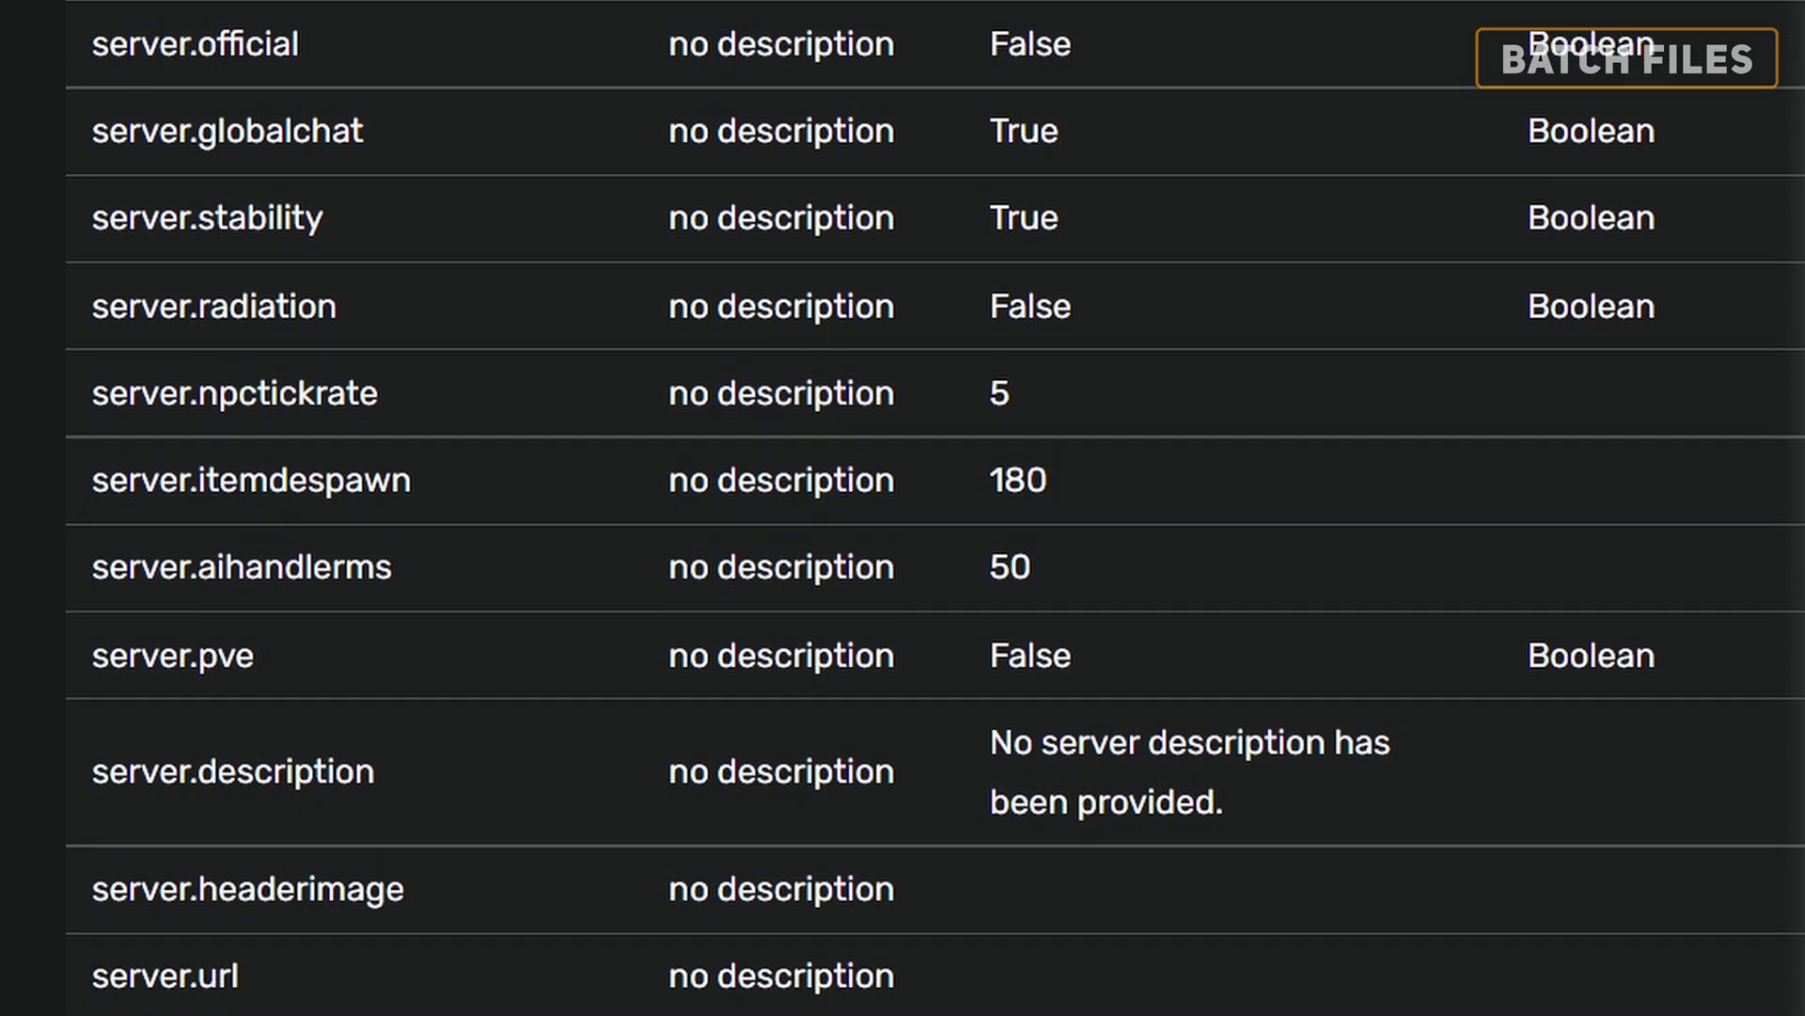
{"action": "scroll", "coordinate": [936, 508], "scroll_direction": "down", "scroll_amount": 9}
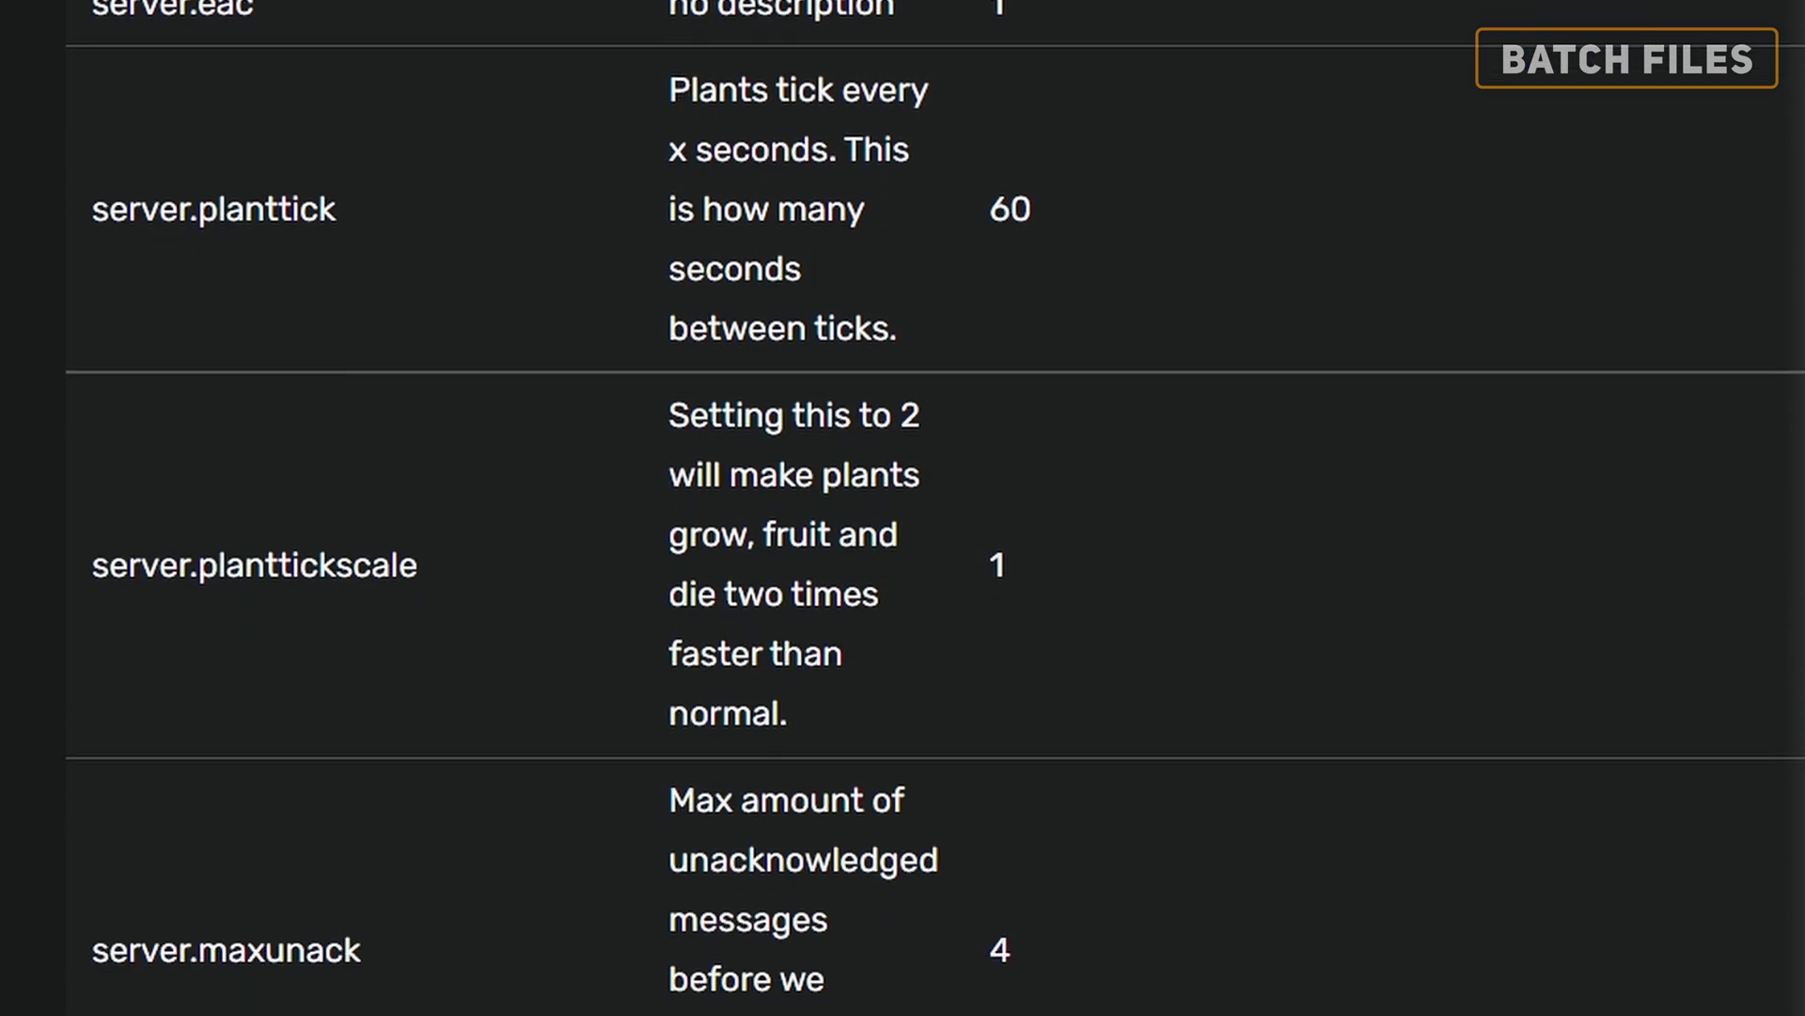
Step: Run Launch_Server.bat from the rustserver folder and move its console window to the left
{"action": "scroll", "coordinate": [936, 508], "scroll_direction": "down", "scroll_amount": 3}
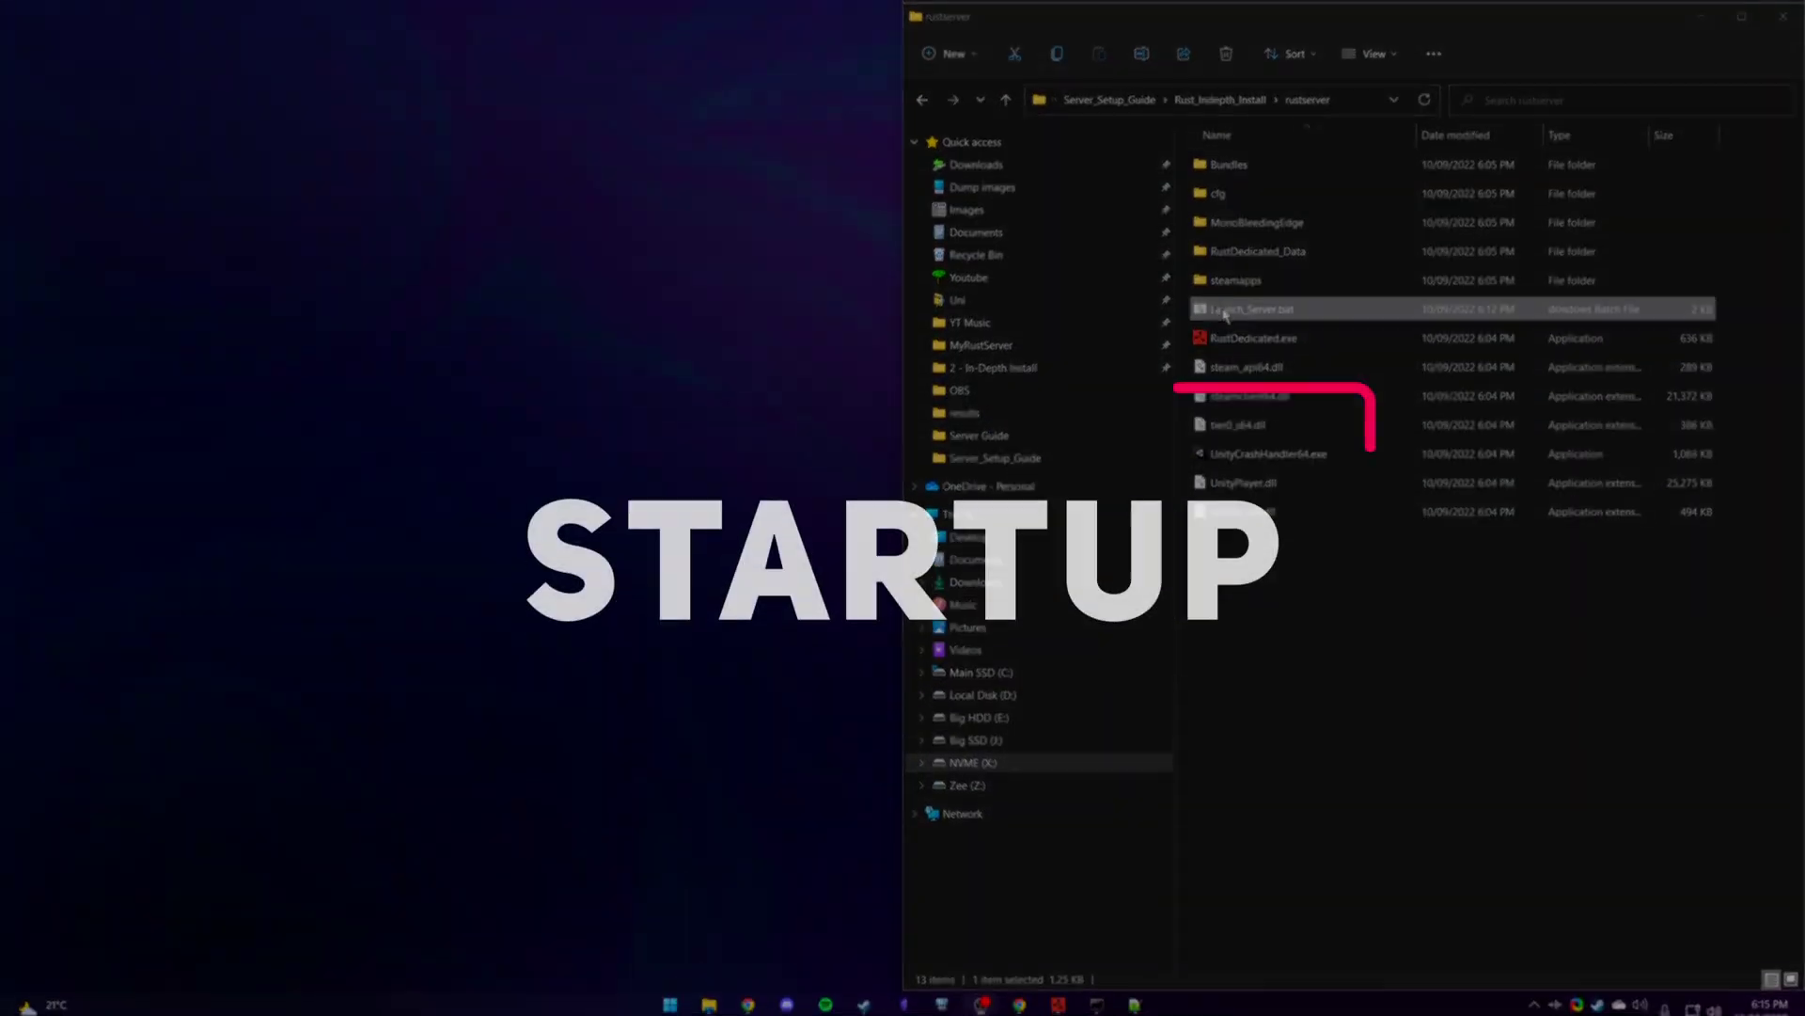
{"action": "double_click", "coordinate": [1250, 307]}
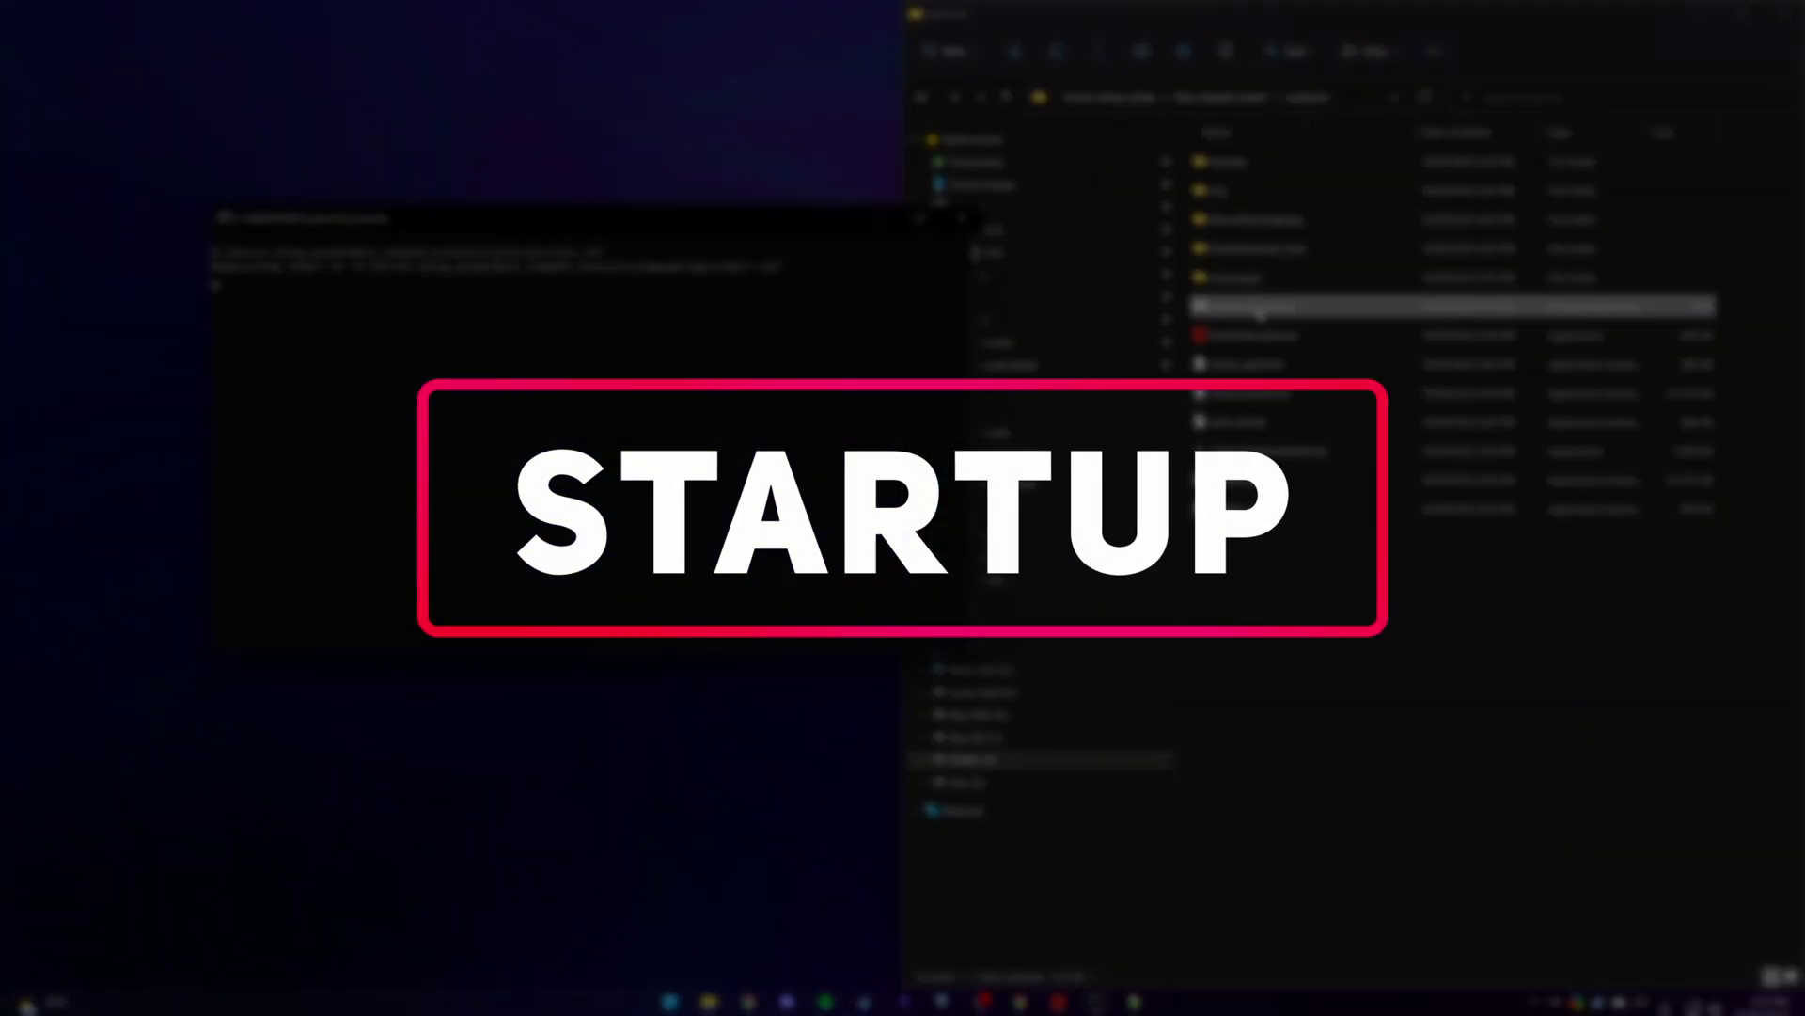
{"action": "left_click_drag", "start_coordinate": [769, 242], "coordinate": [615, 228]}
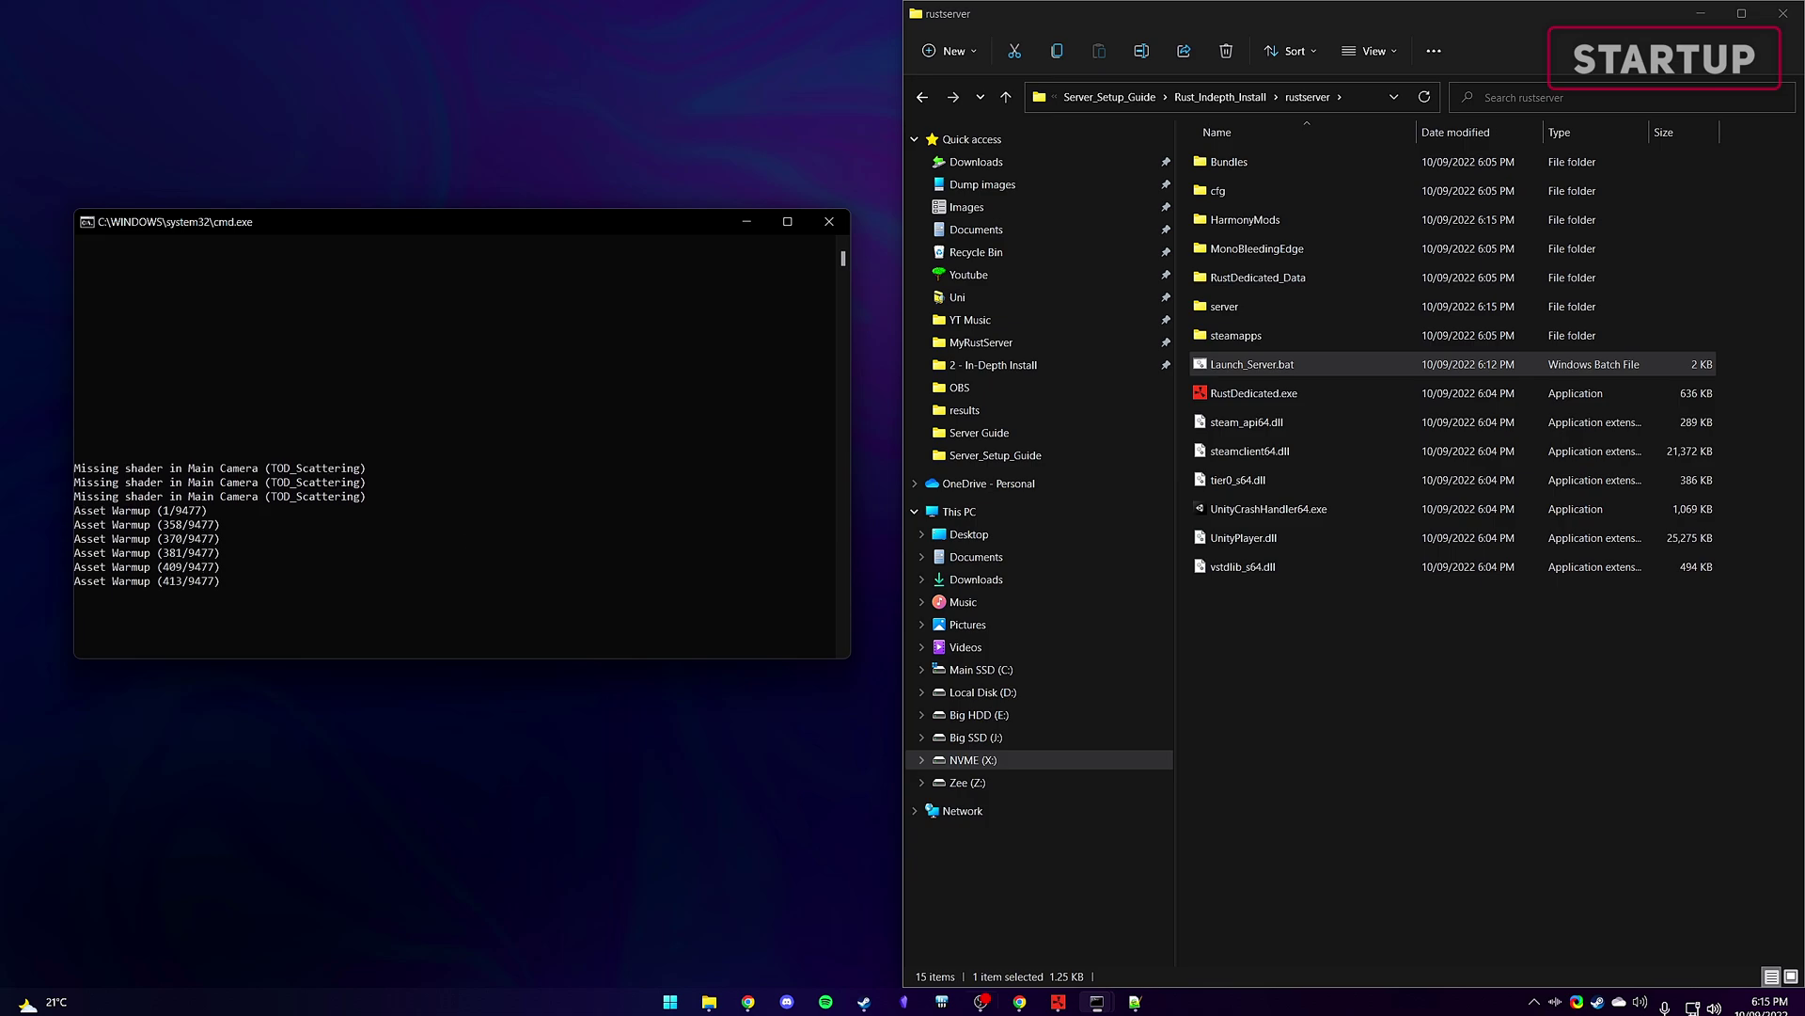
{"action": "mouse_move", "coordinate": [1096, 1002]}
{"action": "mouse_move", "coordinate": [1010, 917]}
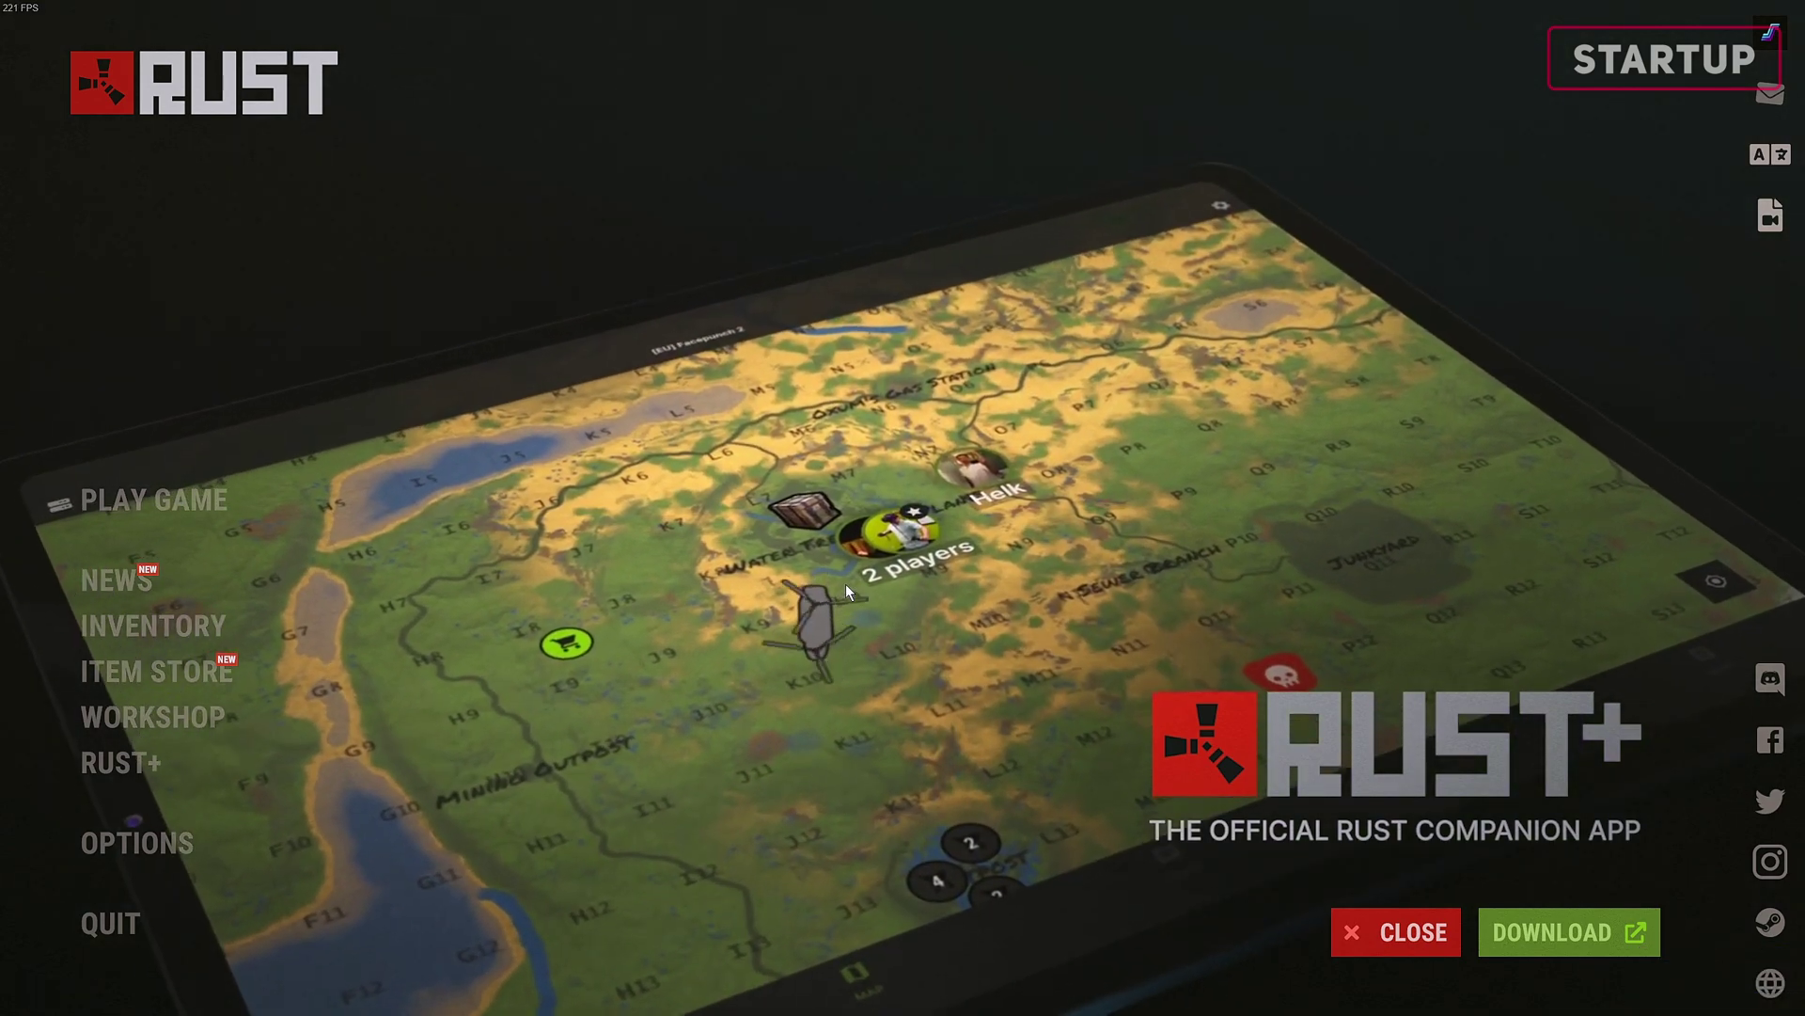
Step: Join the local server with 'connect localhost:28015' from the in-game console
{"action": "key", "text": "F1"}
{"action": "type", "text": "c"}
{"action": "type", "text": "onnect "}
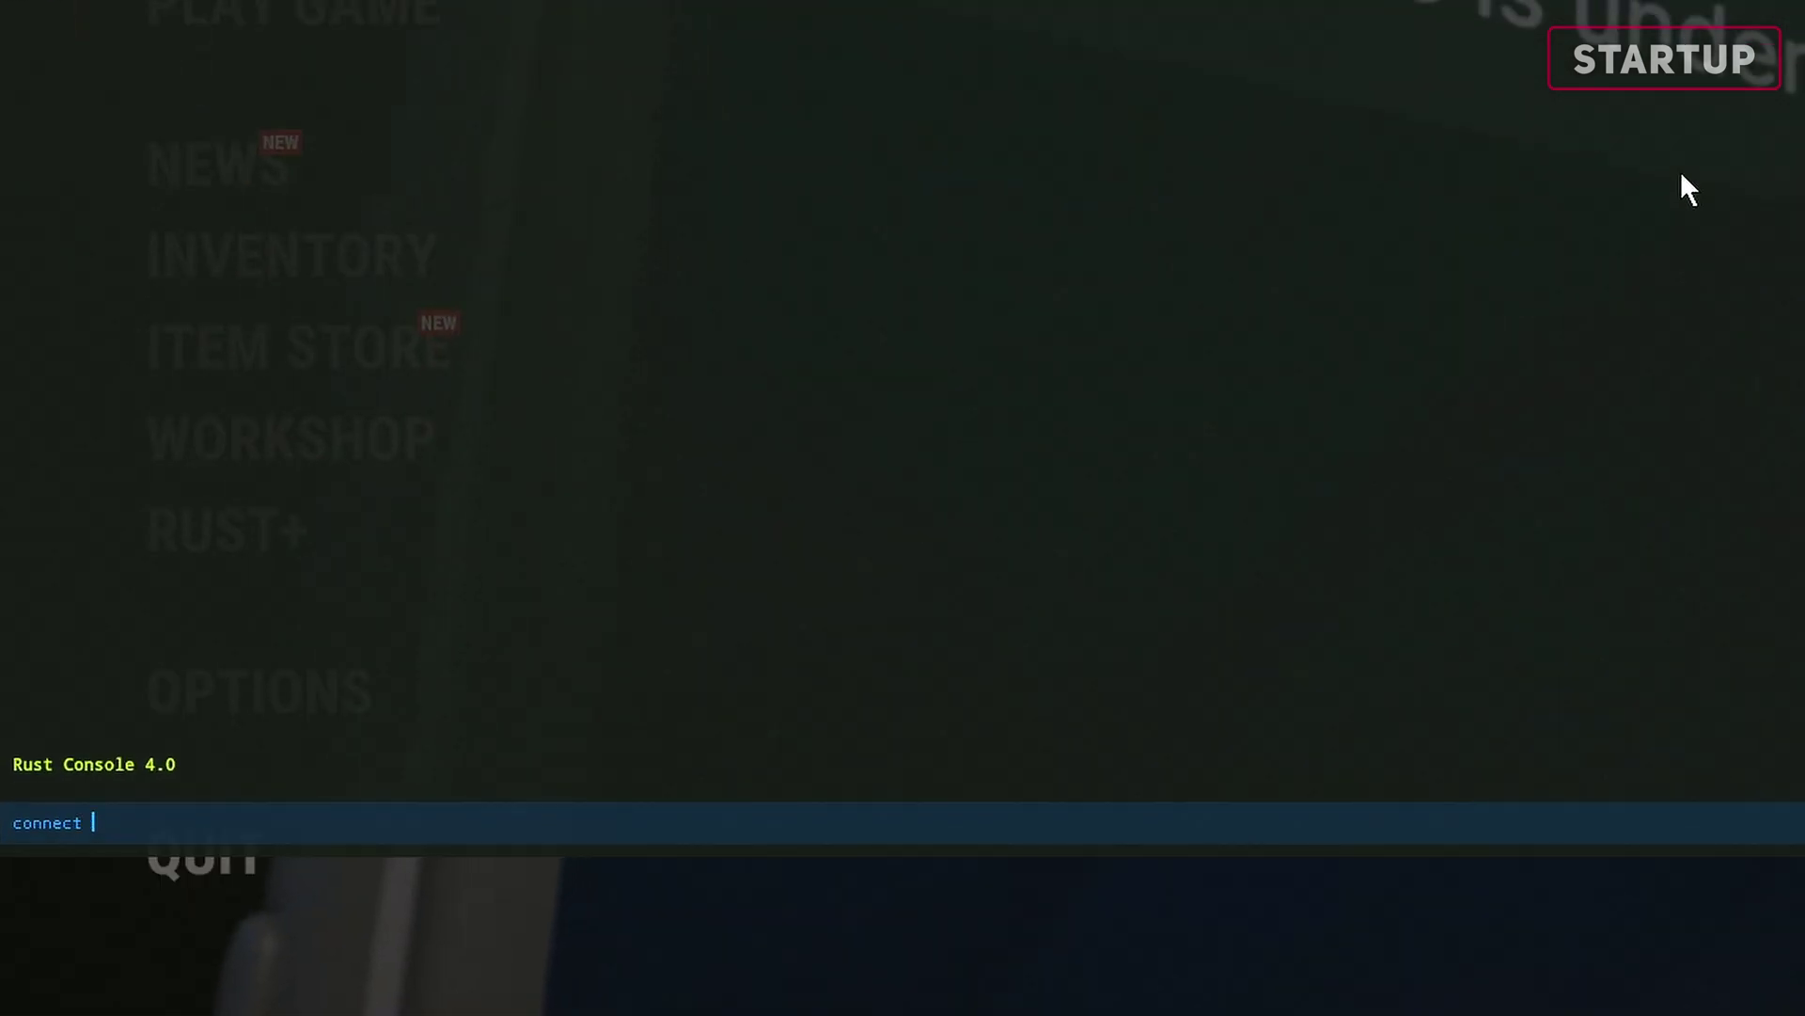
{"action": "type", "text": "localhost:280"}
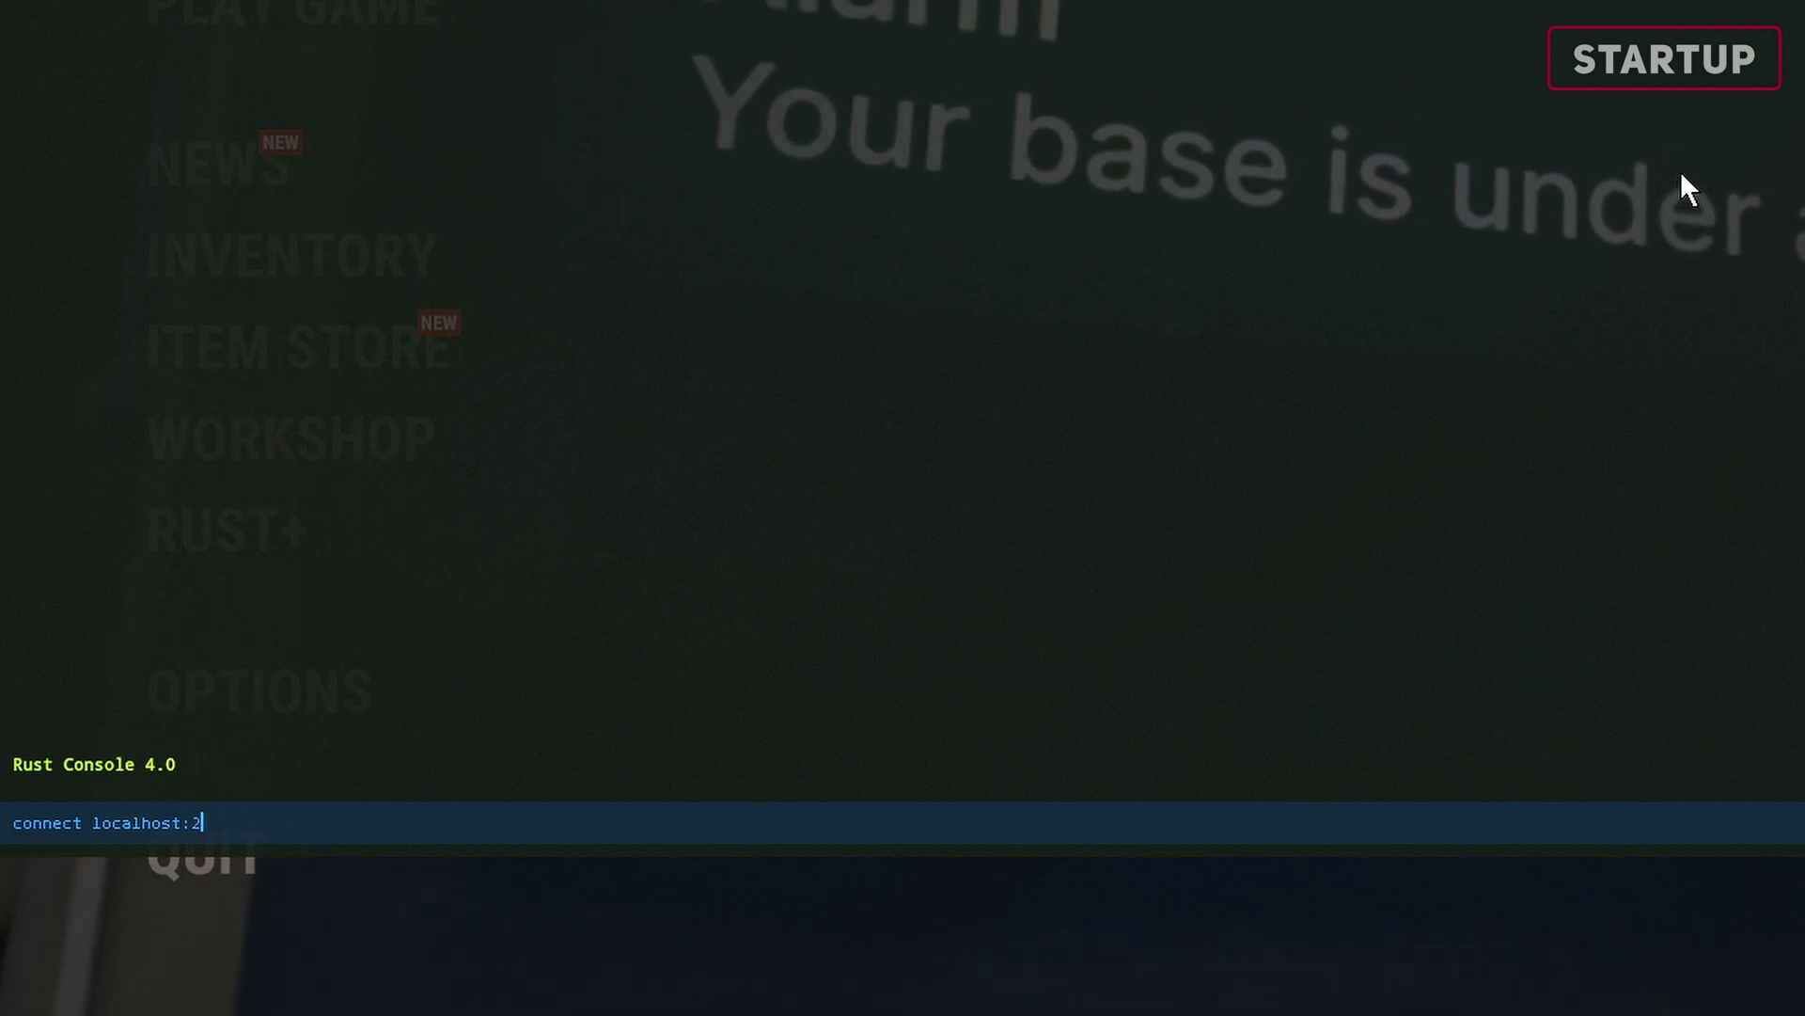
{"action": "type", "text": "15"}
{"action": "key", "text": "Return"}
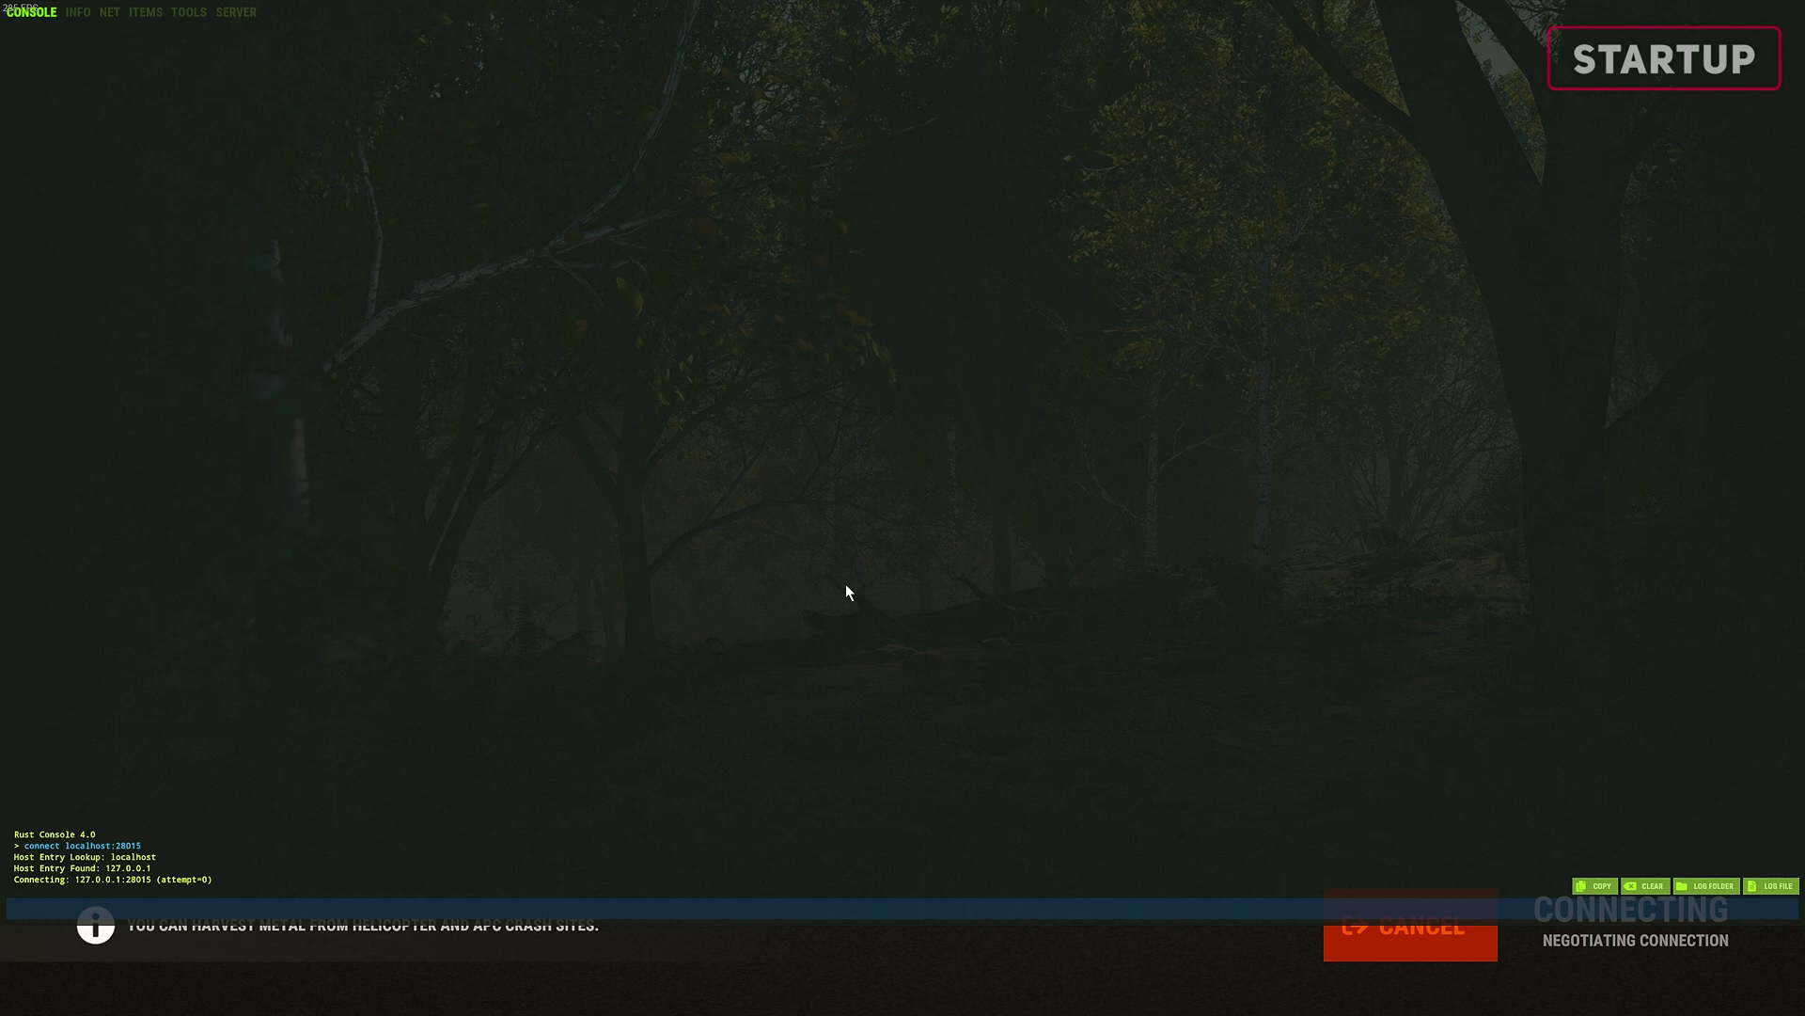
{"action": "key", "text": "F1"}
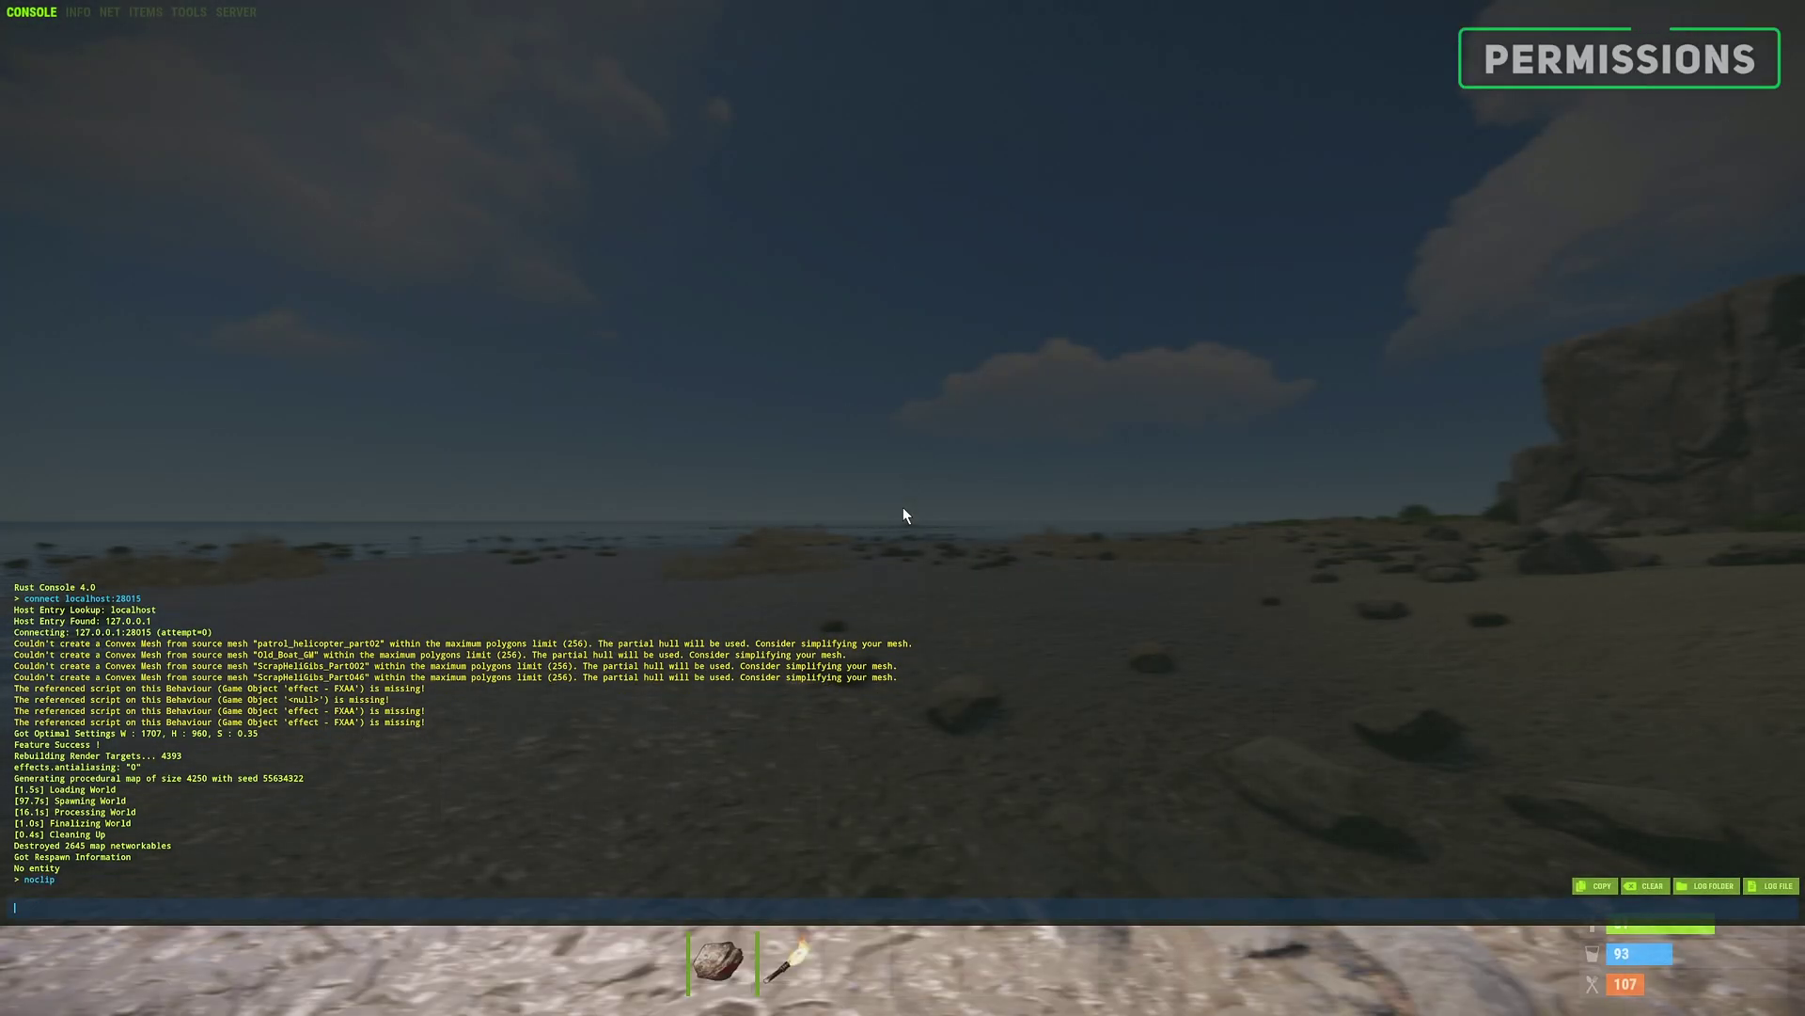
{"action": "key", "text": "F1"}
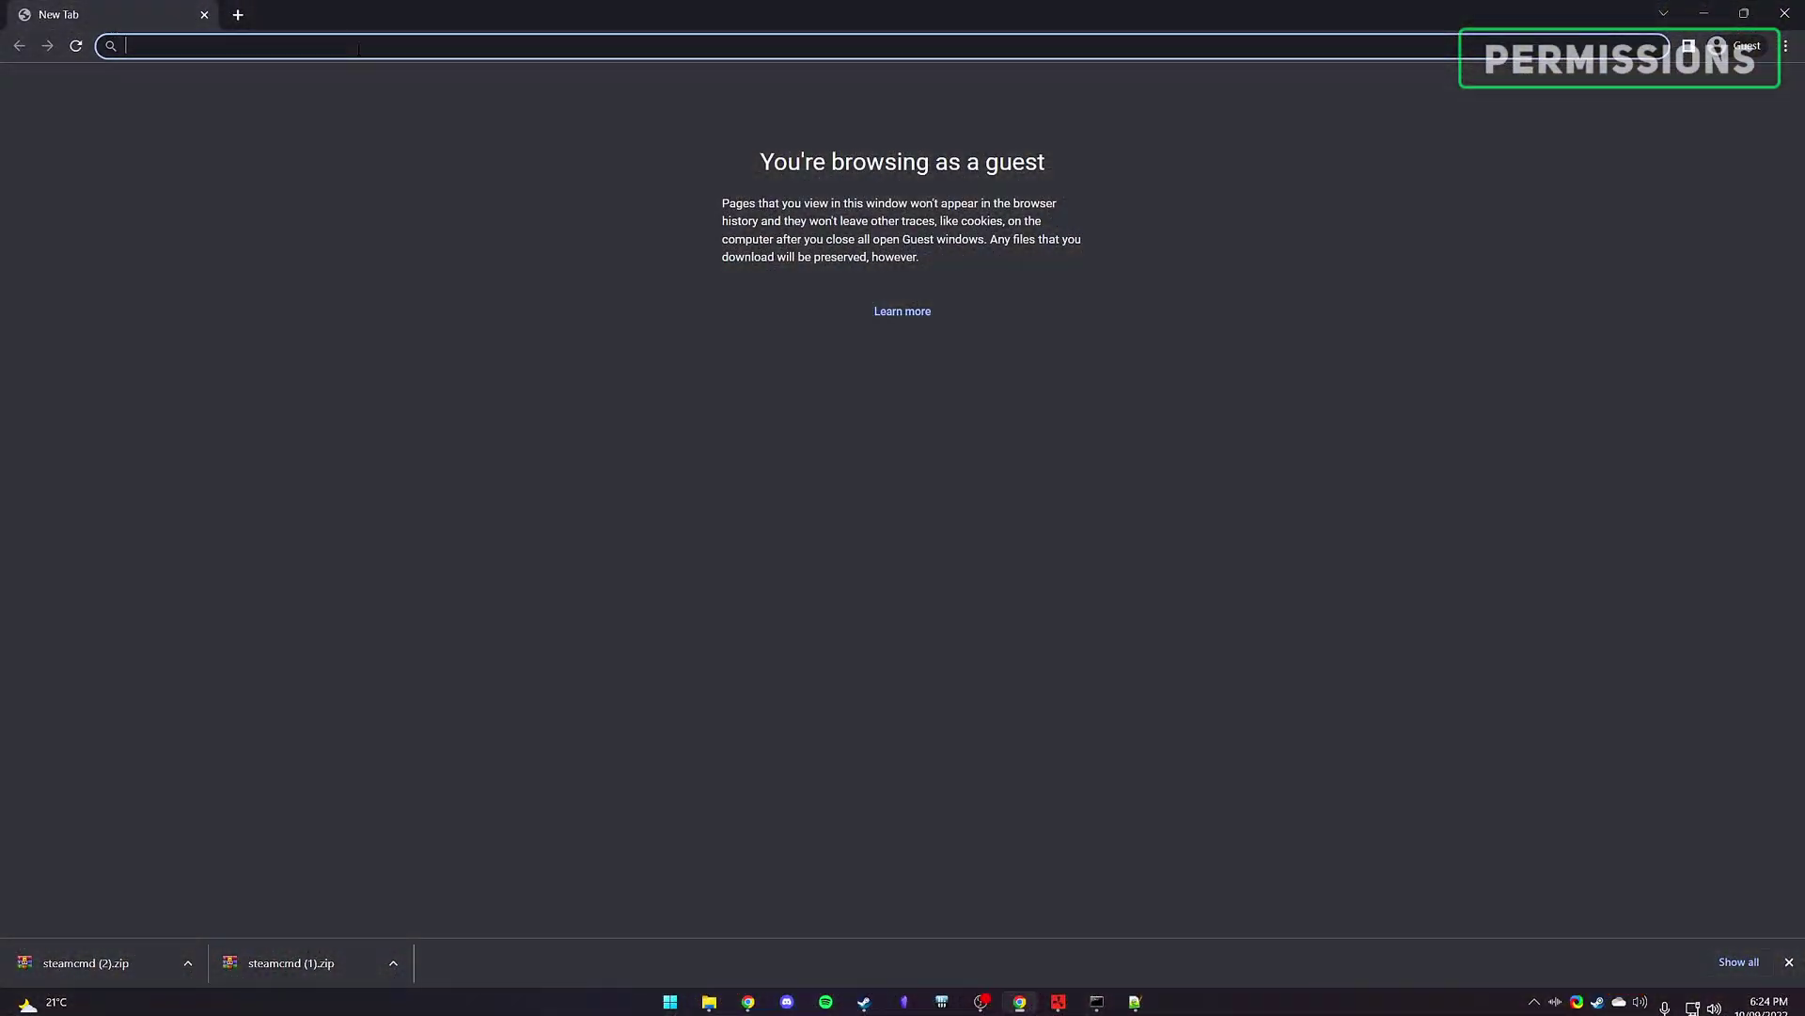
Step: Search 'steamid' and look up the player's Steam profile IDs on STEAMID I/O
{"action": "type", "text": "steamid"}
{"action": "key", "text": "Return"}
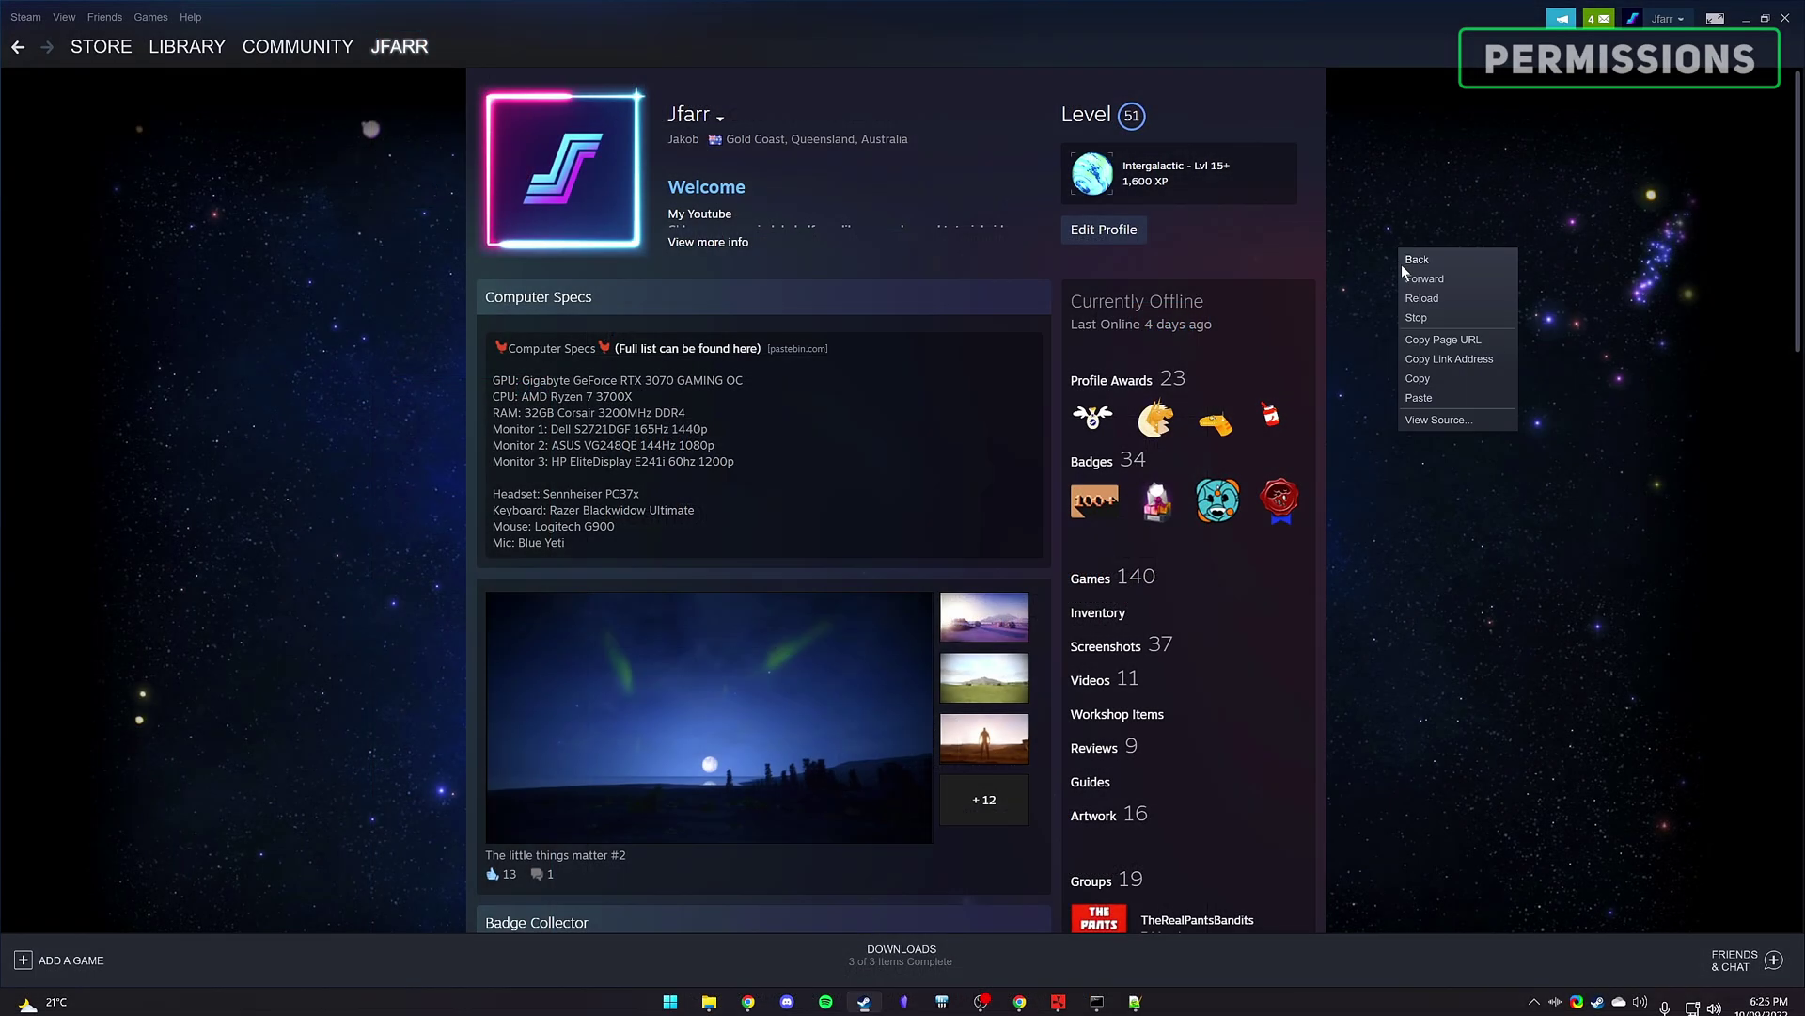
{"action": "left_click", "coordinate": [1456, 346]}
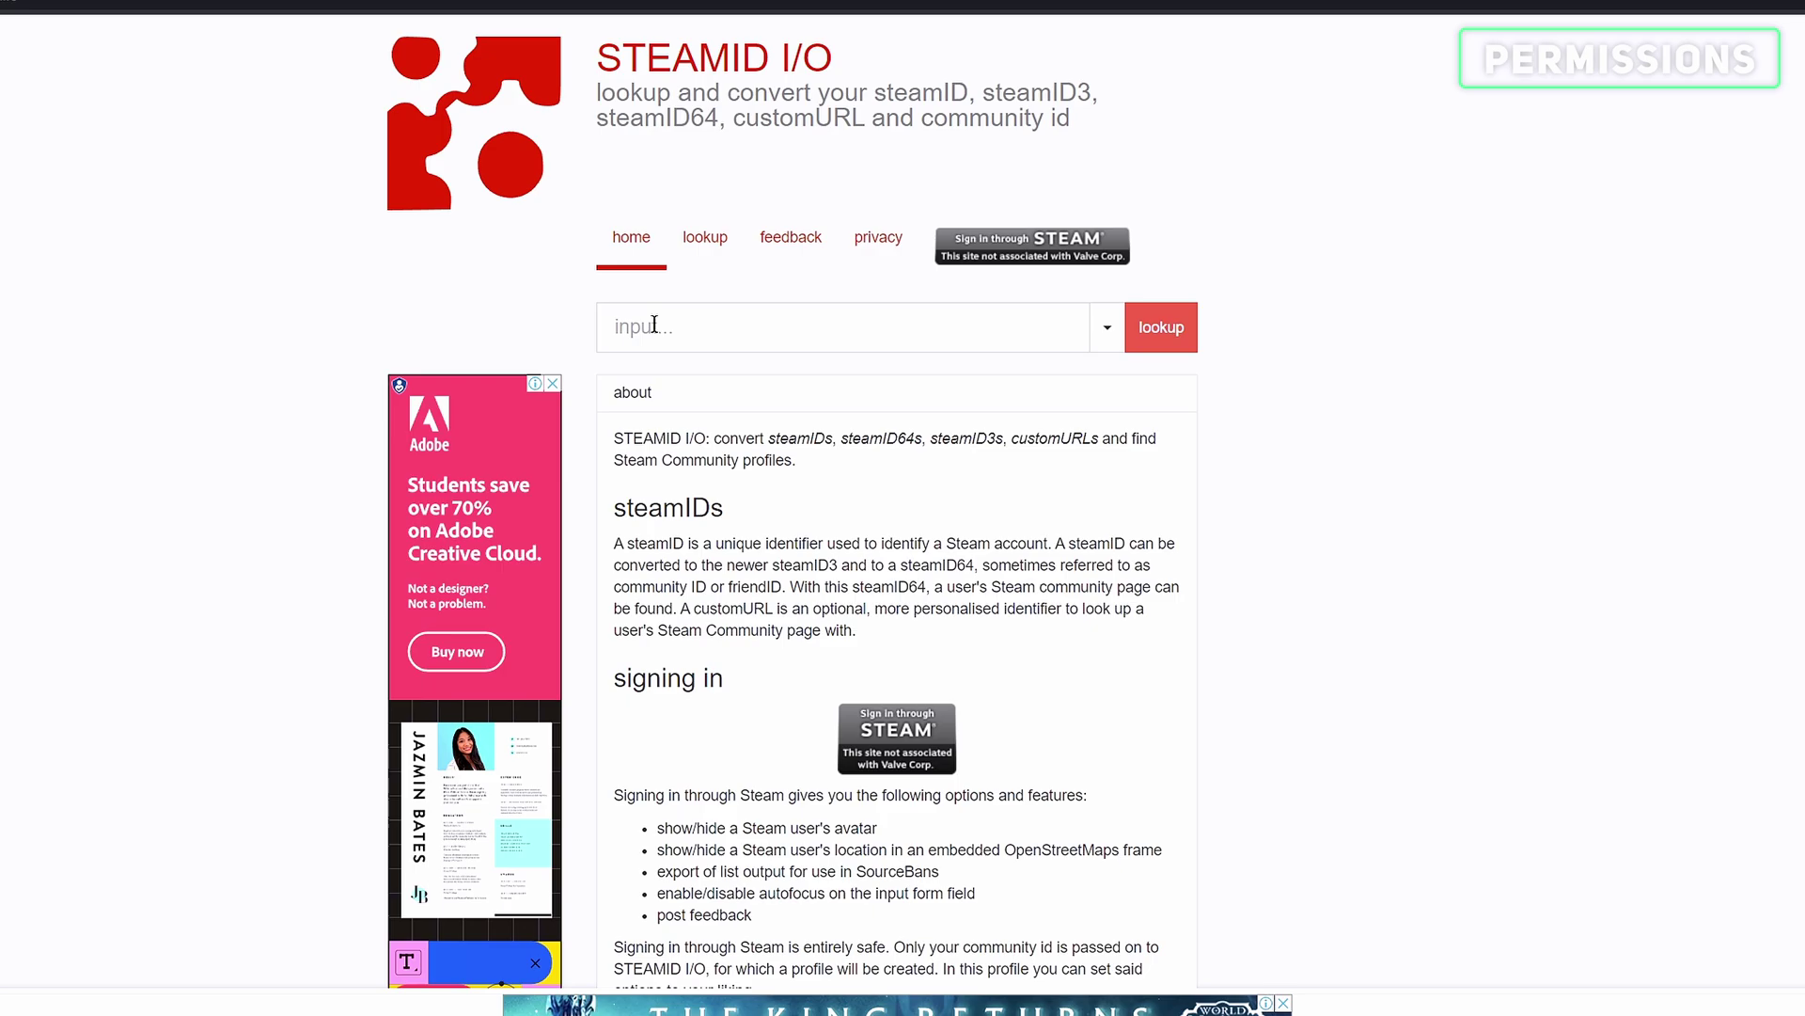
{"action": "left_click", "coordinate": [1180, 344]}
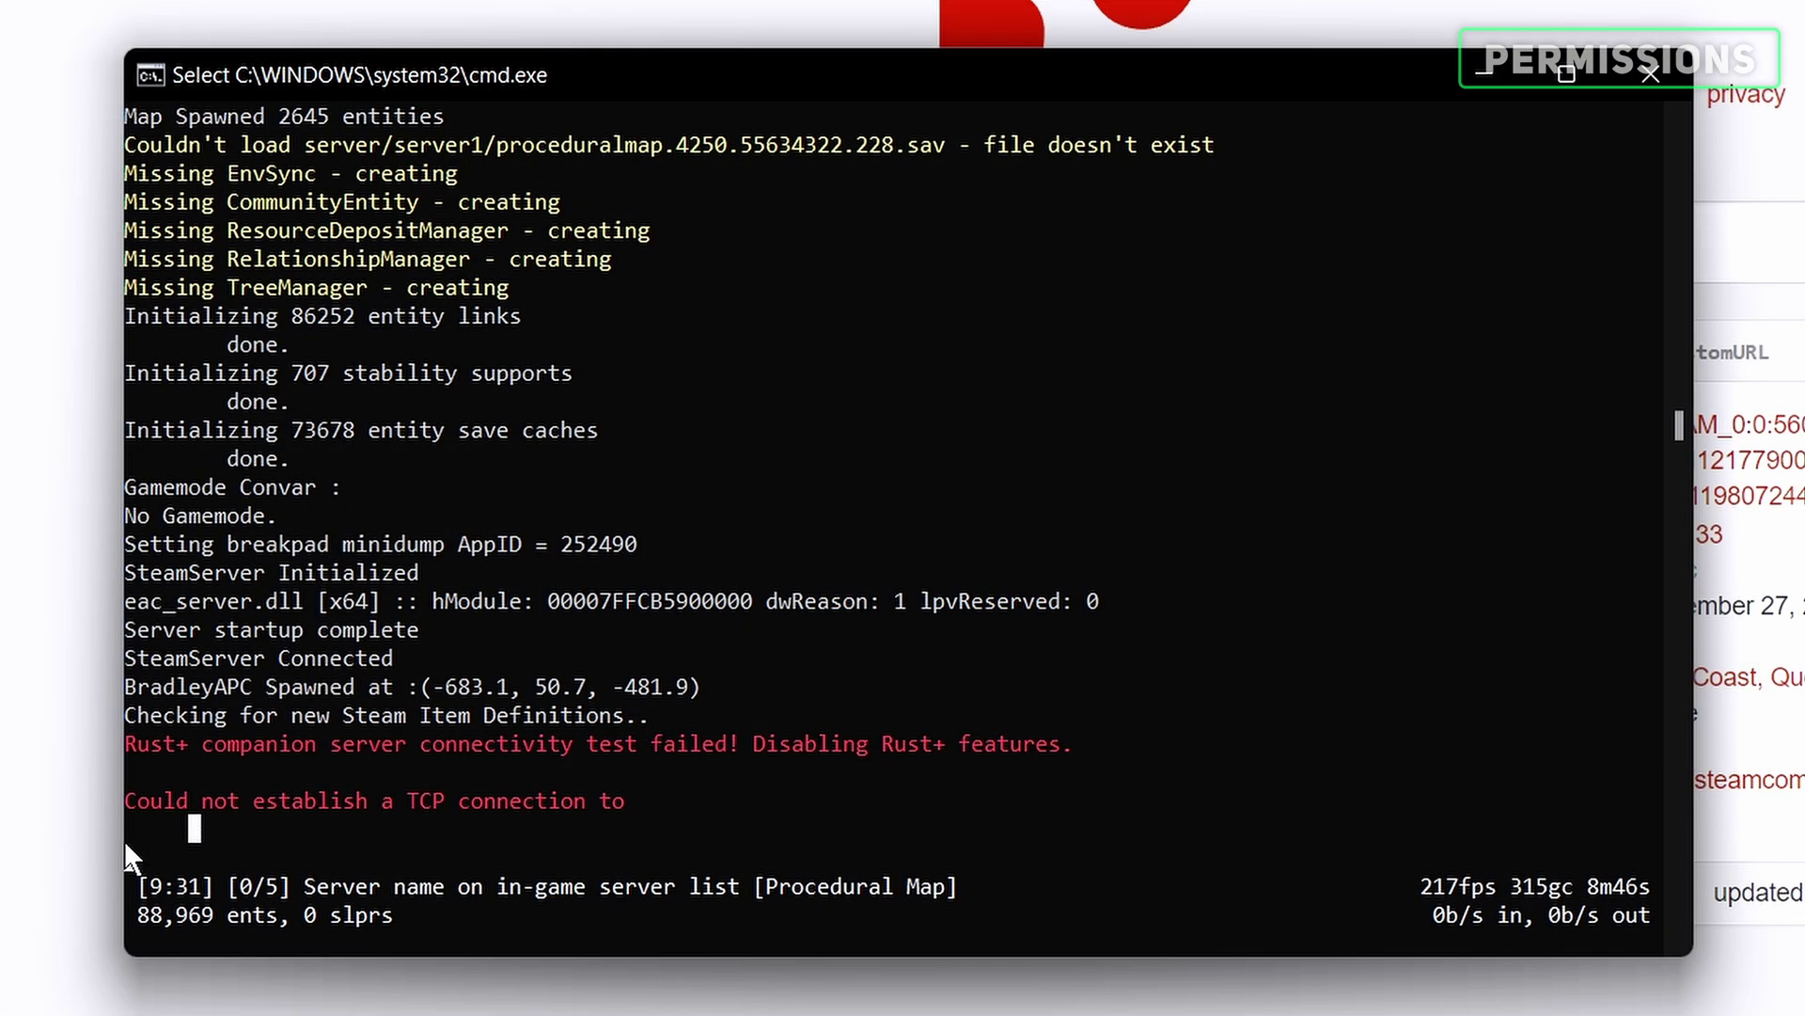
Step: Add the player as owner and a second player as moderator by Steam ID
{"action": "type", "text": "own"}
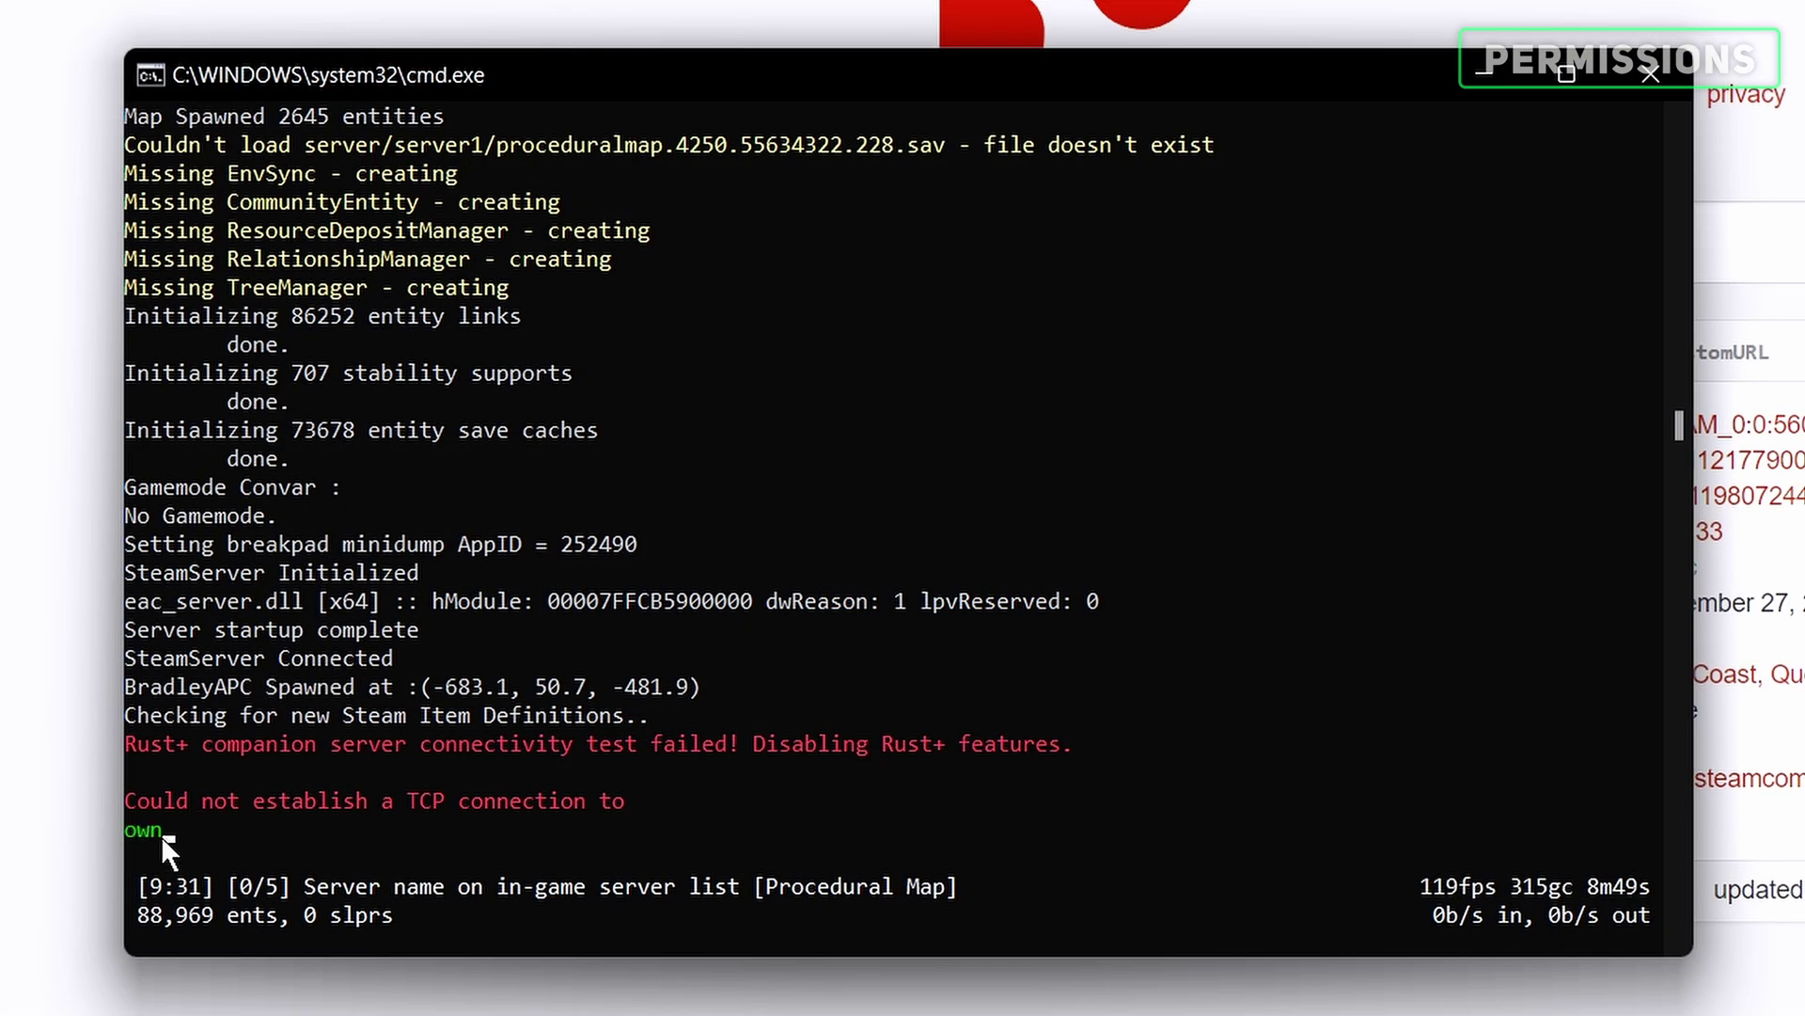
{"action": "type", "text": "erid"}
{"action": "key", "text": "ctrl+v"}
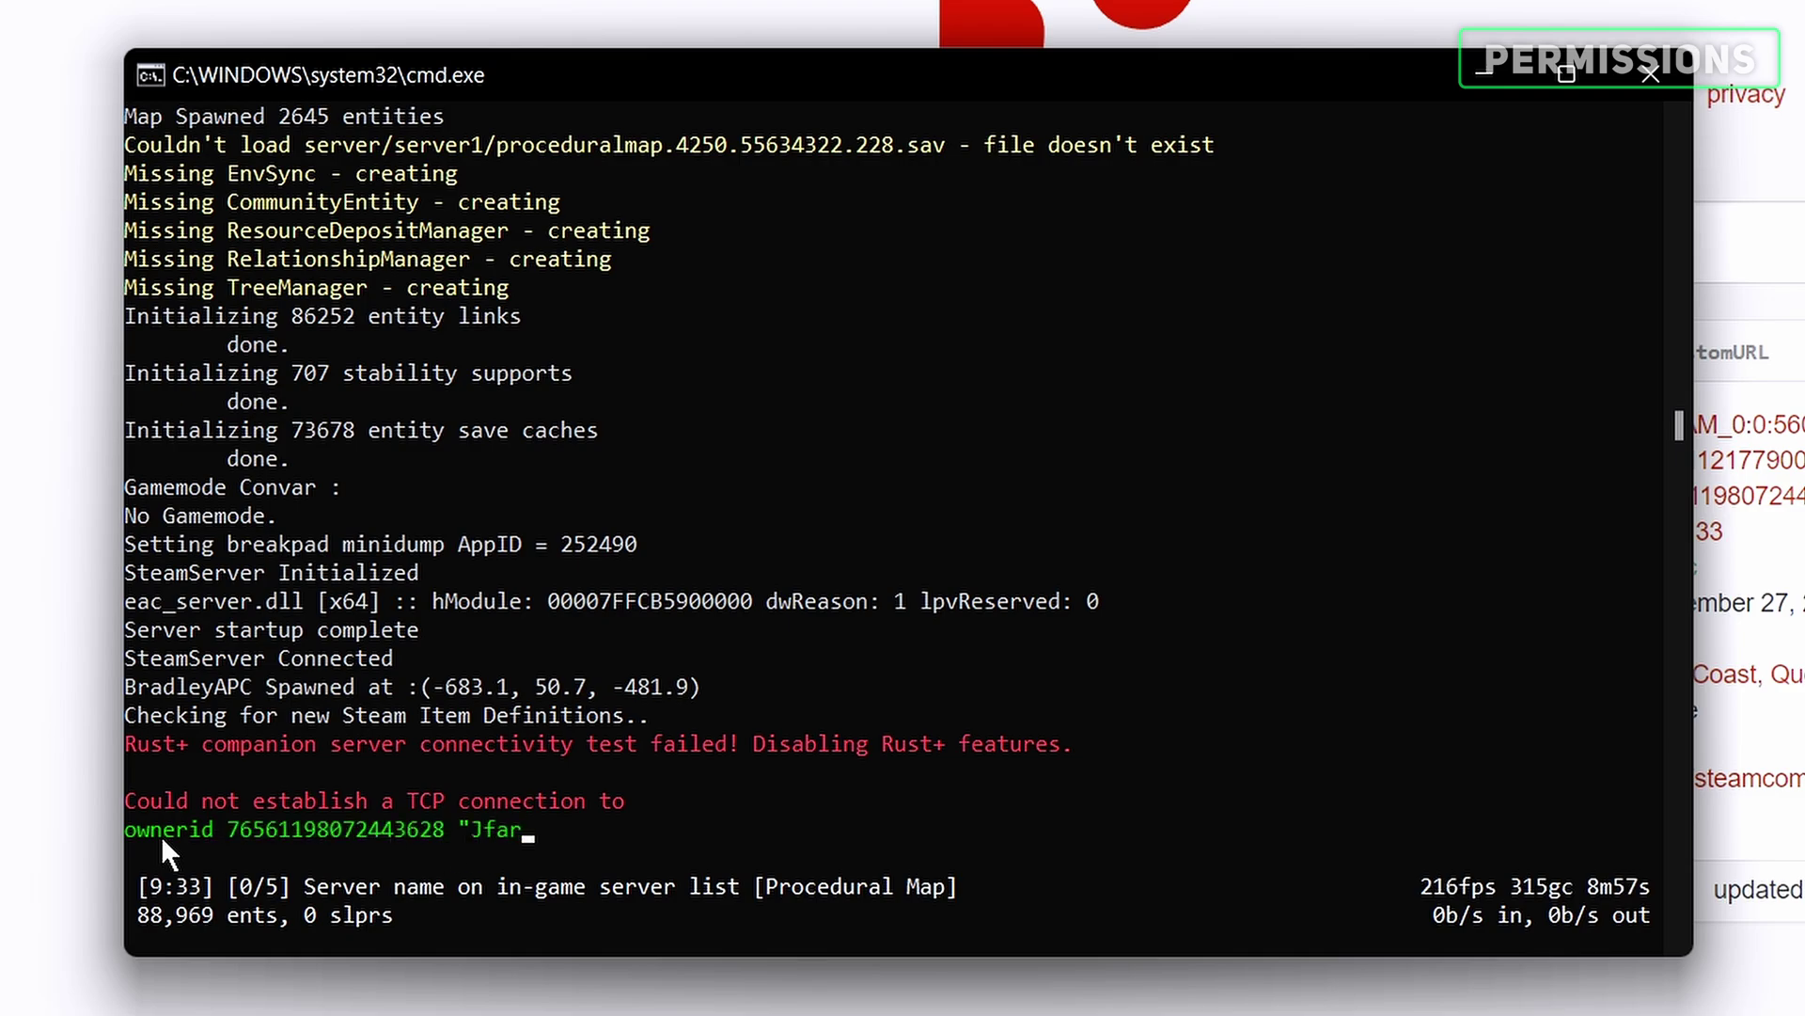
{"action": "type", "text": "\"Jfarr\""}
{"action": "key", "text": "Return"}
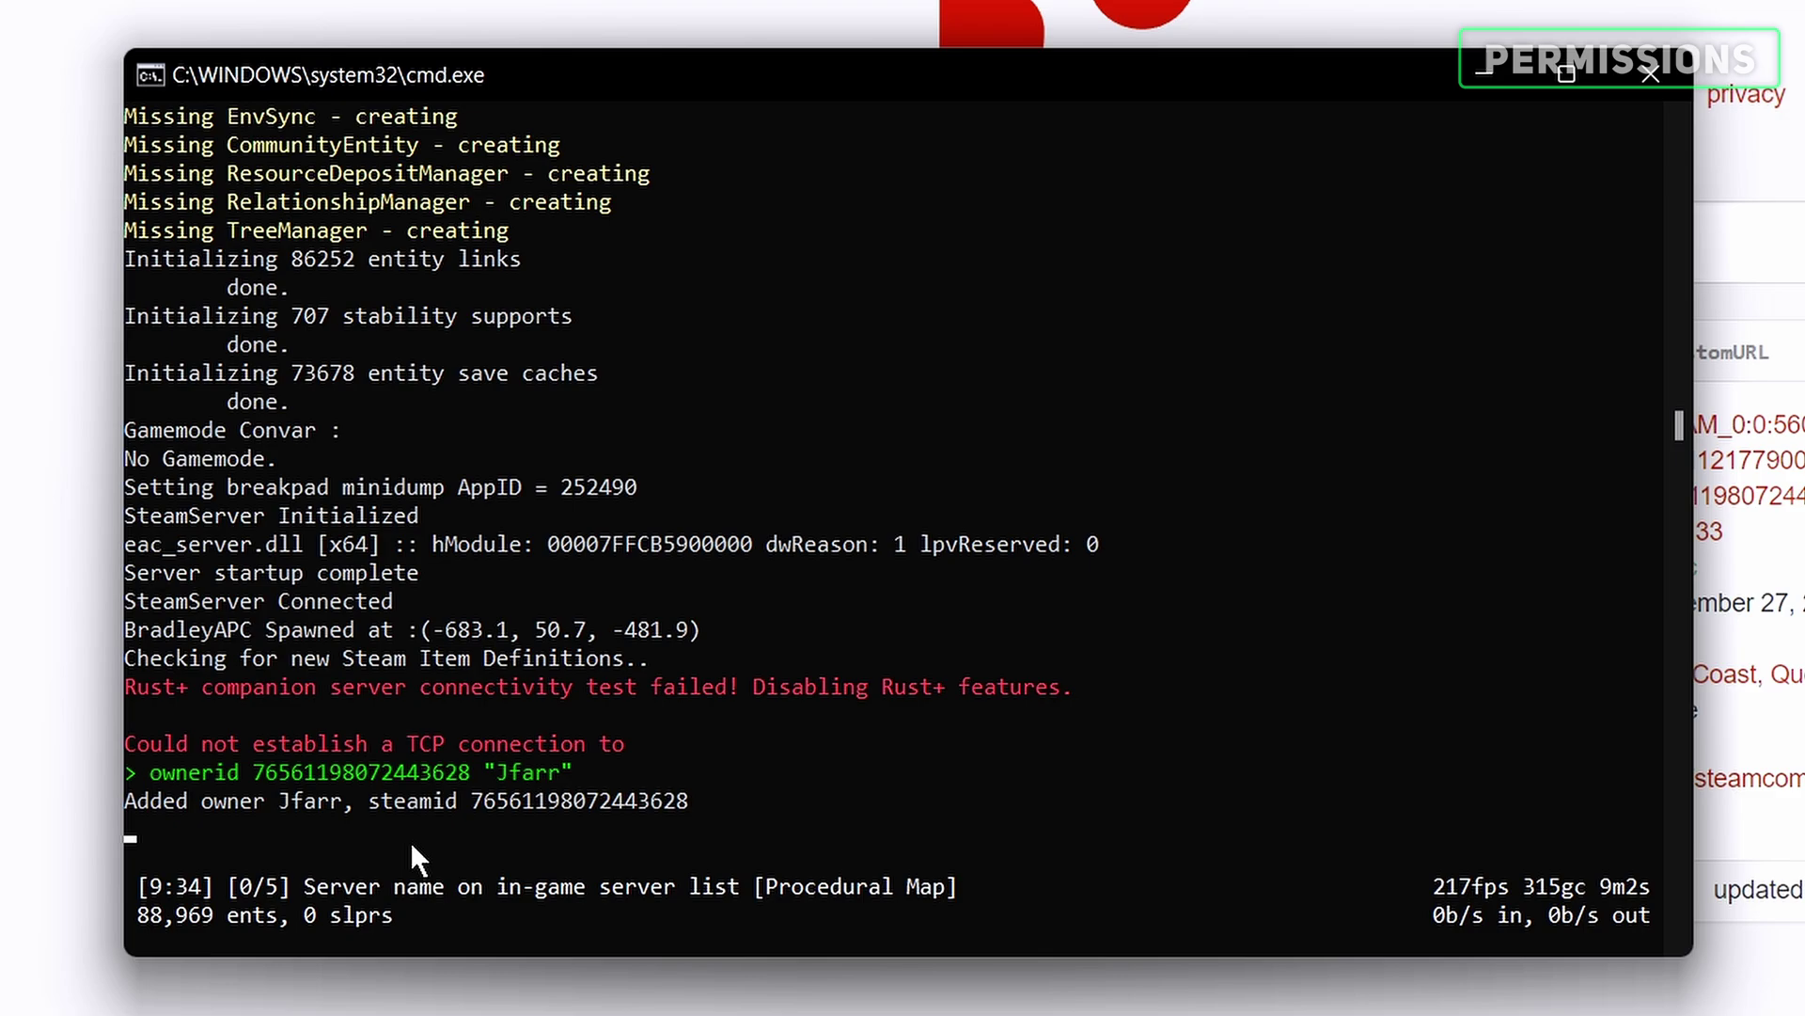
{"action": "type", "text": "mode"}
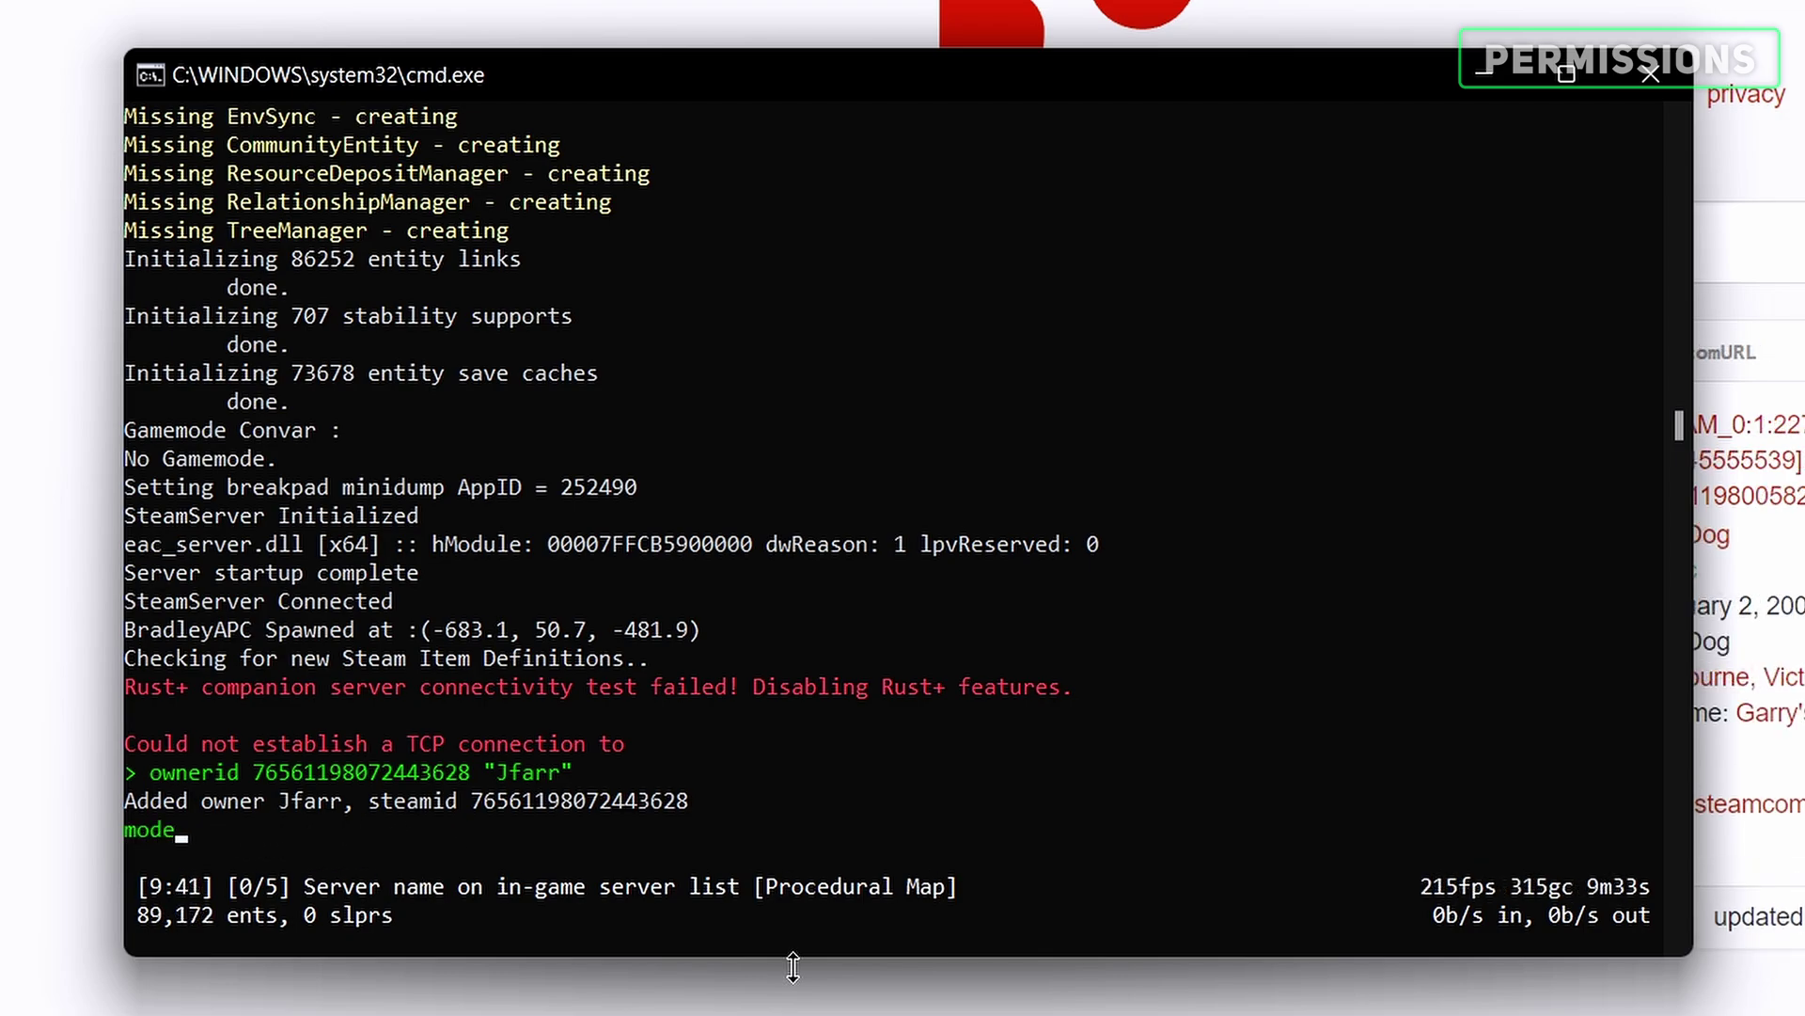
{"action": "type", "text": "ratorid"}
{"action": "key", "text": "ctrl+v"}
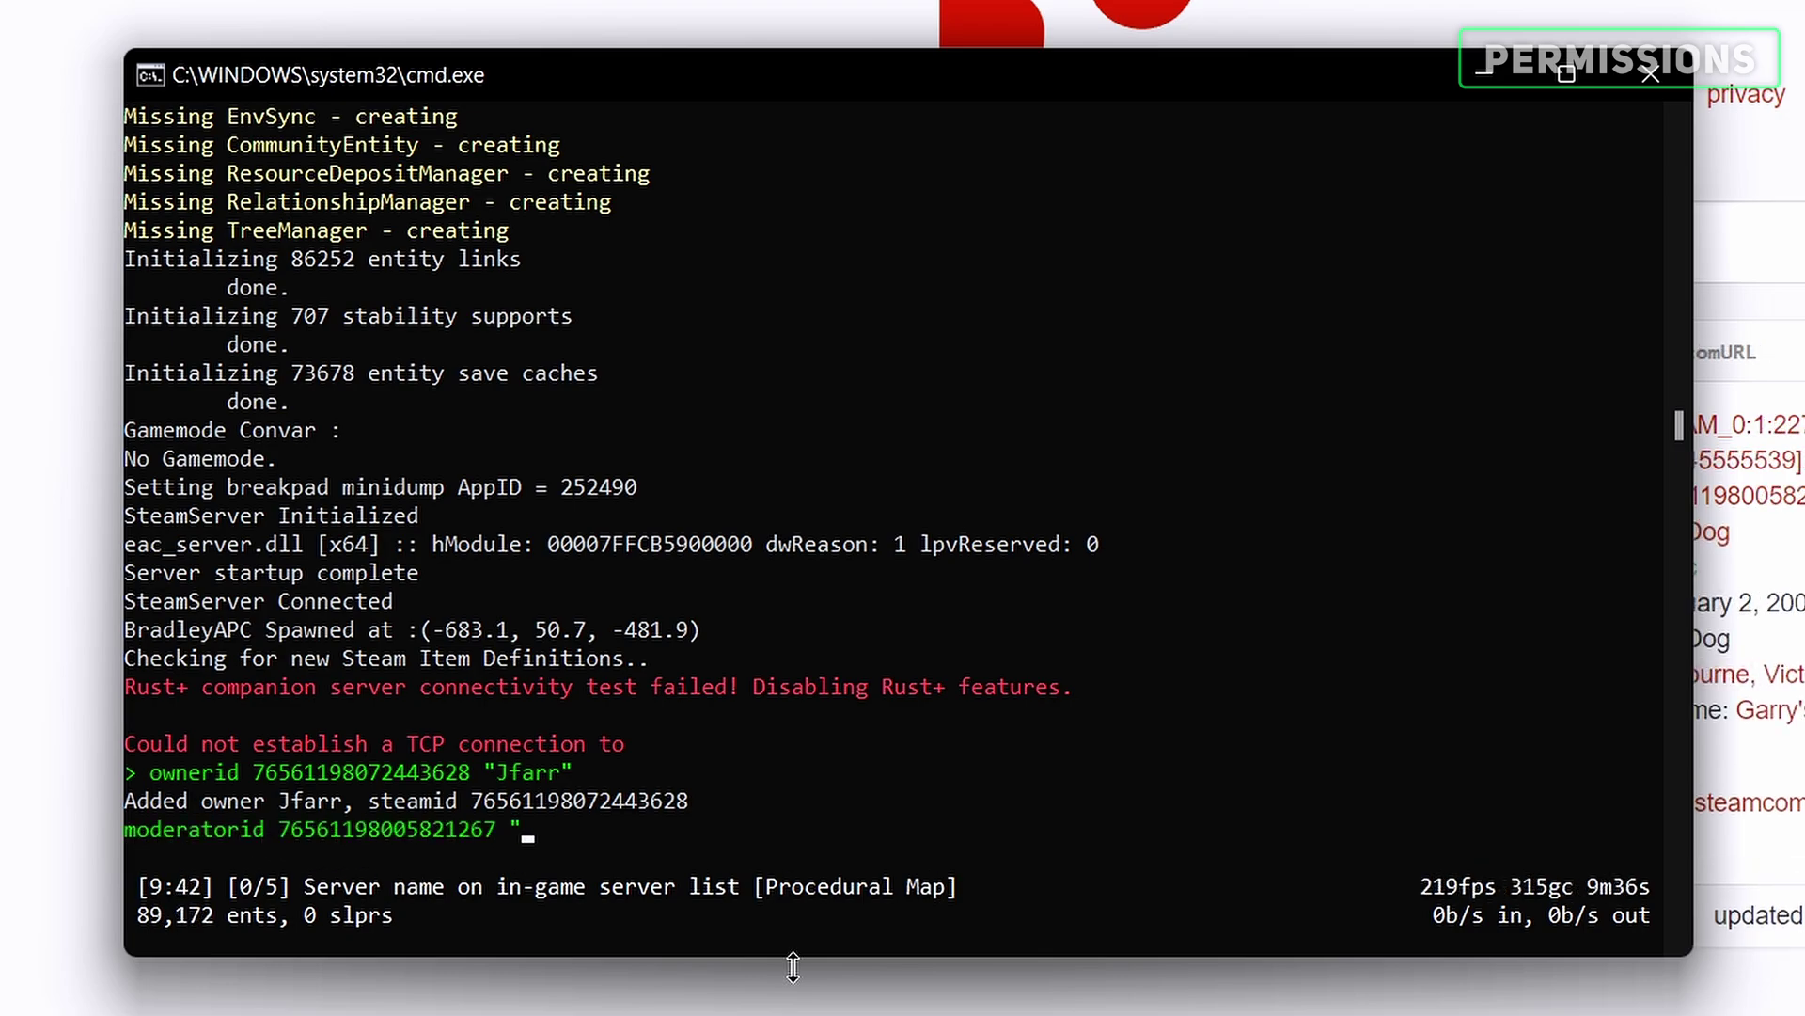
{"action": "type", "text": "\"Hoof\""}
{"action": "key", "text": "Return"}
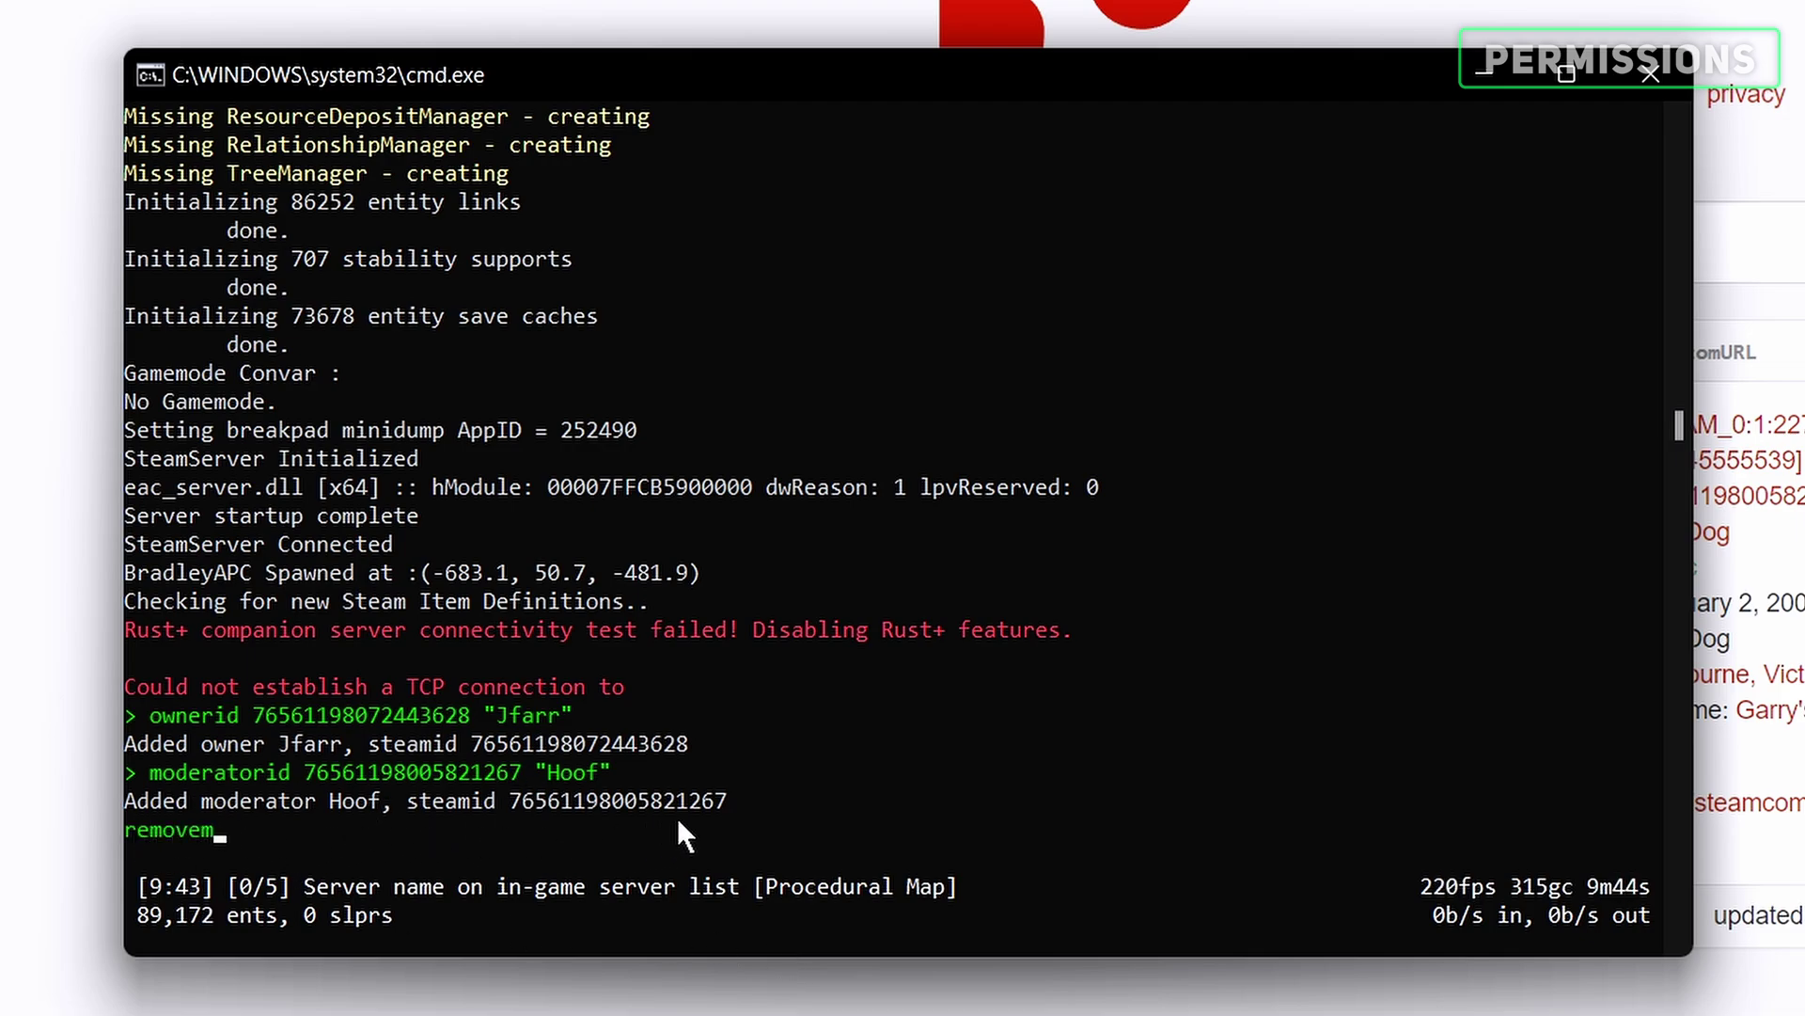
Step: Remove the moderator with removemoderator and save the config with server.writecfg
{"action": "type", "text": "removemoderator"}
{"action": "key", "text": "ctrl+v"}
{"action": "key", "text": "Return"}
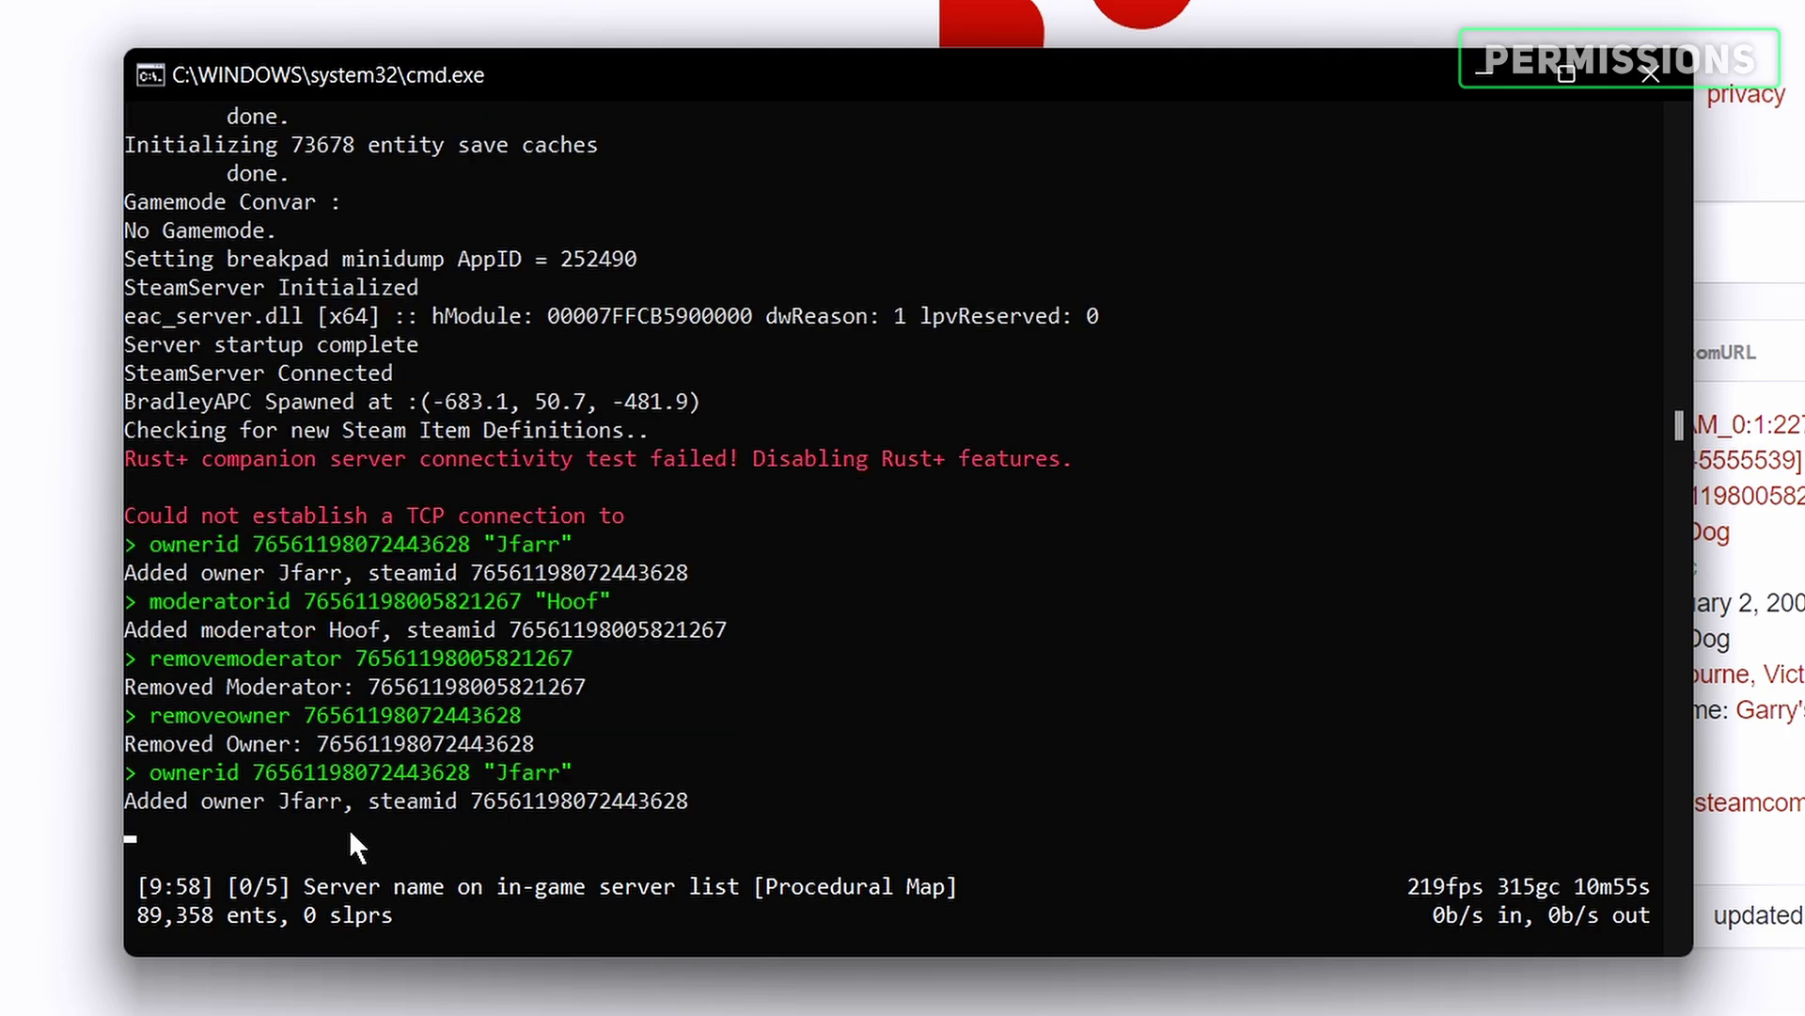
{"action": "type", "text": "server.writecfg"}
{"action": "key", "text": "Return"}
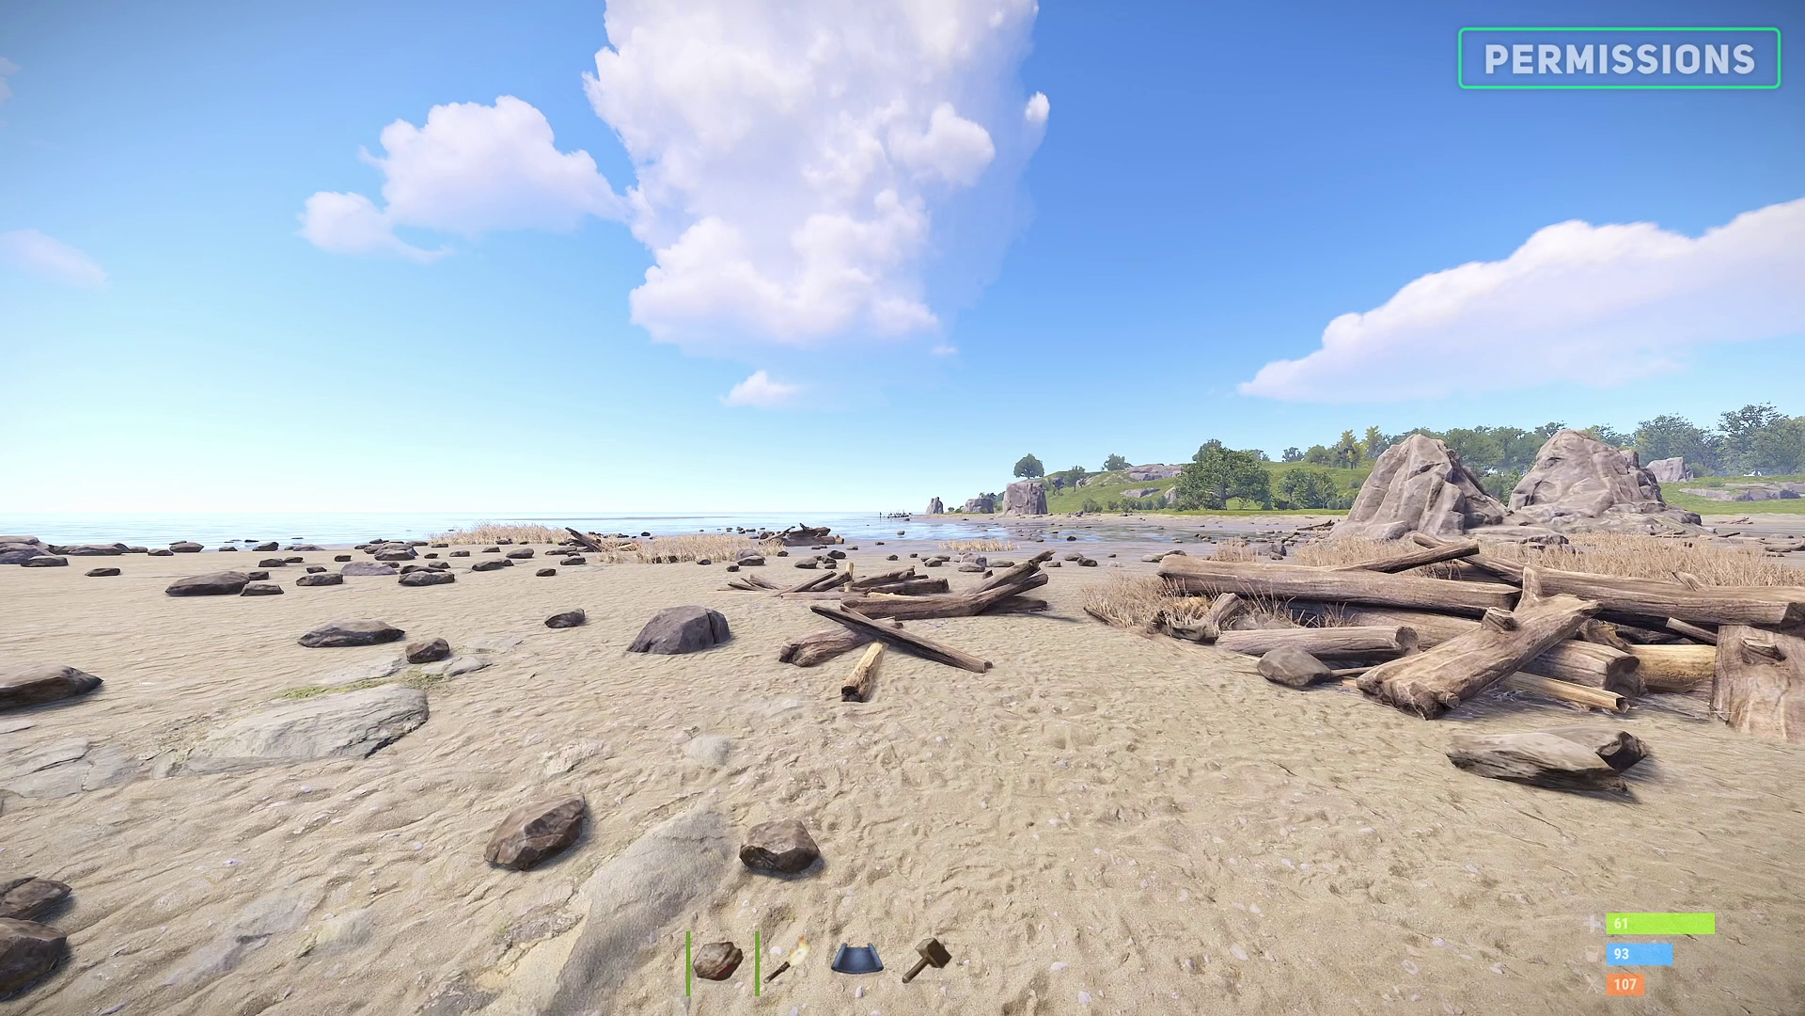
Step: Run the disconnect command from the in-game console to leave the server
{"action": "key", "text": "F1"}
{"action": "type", "text": "disconnect"}
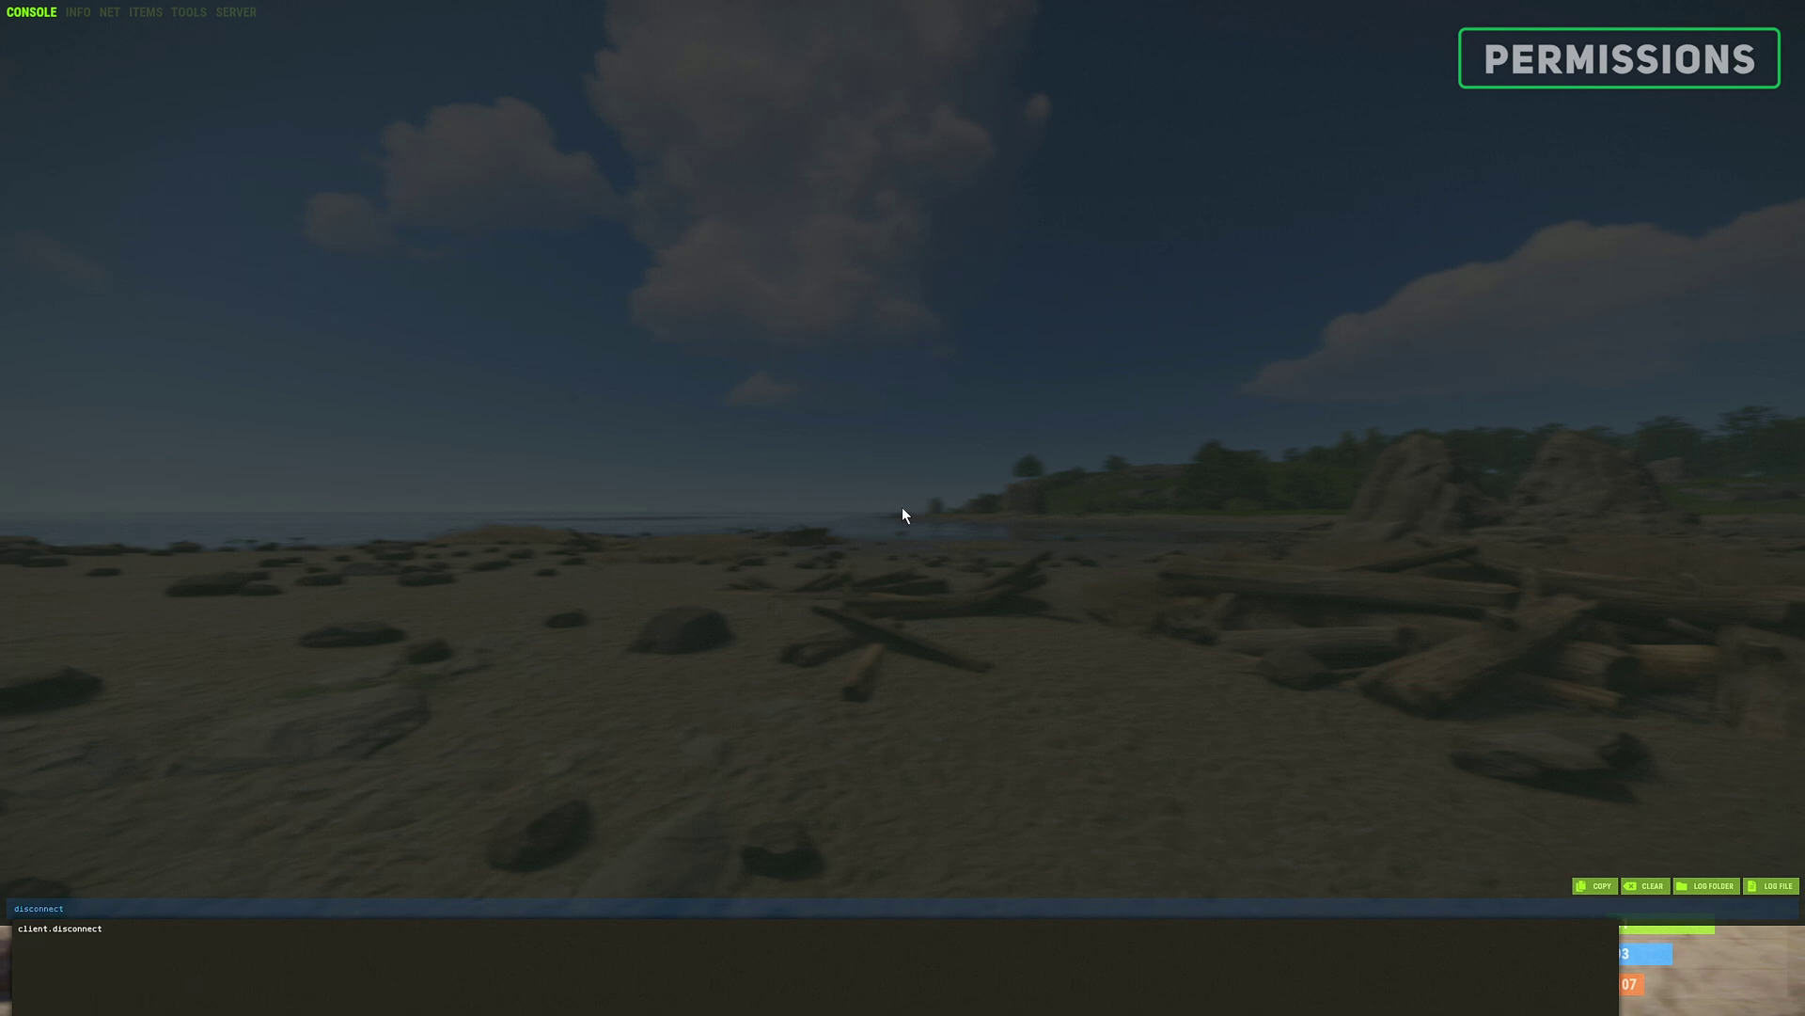
{"action": "key", "text": "Return"}
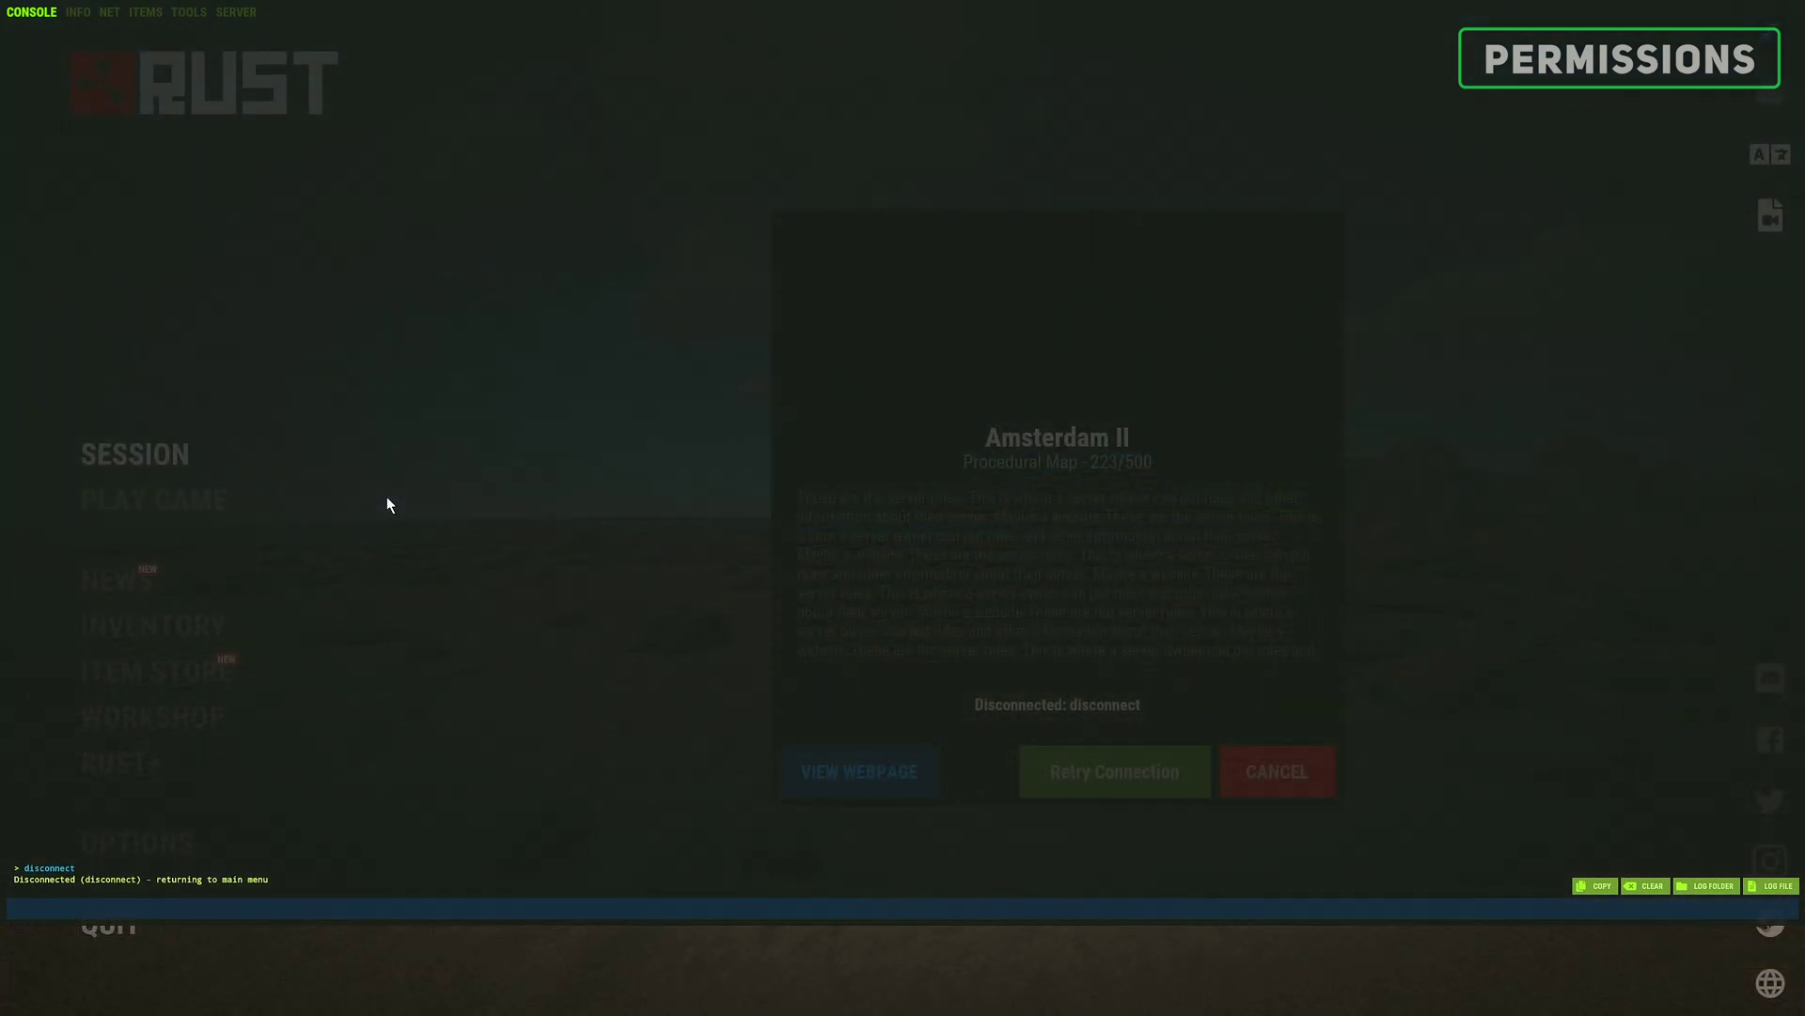
{"action": "key", "text": "F1"}
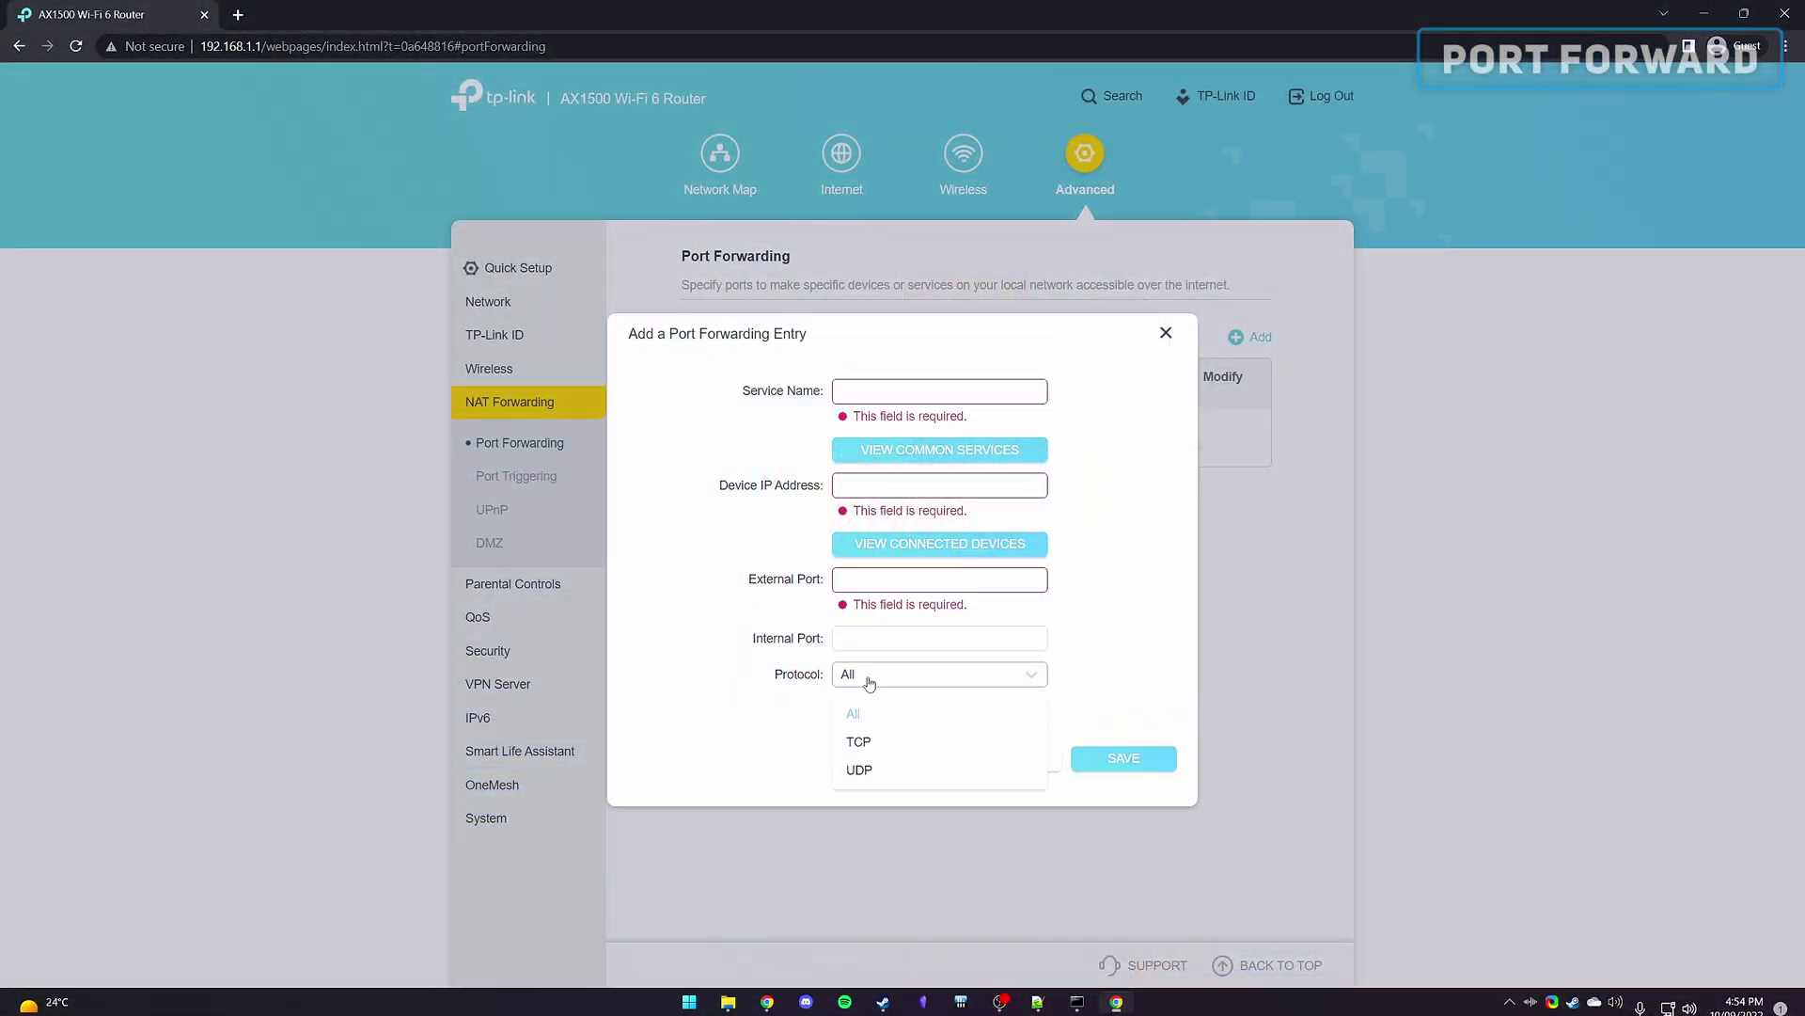
Step: Leave the protocol list at All and show the firewall's Inbound Rules
{"action": "left_click", "coordinate": [898, 686]}
{"action": "left_click", "coordinate": [896, 387]}
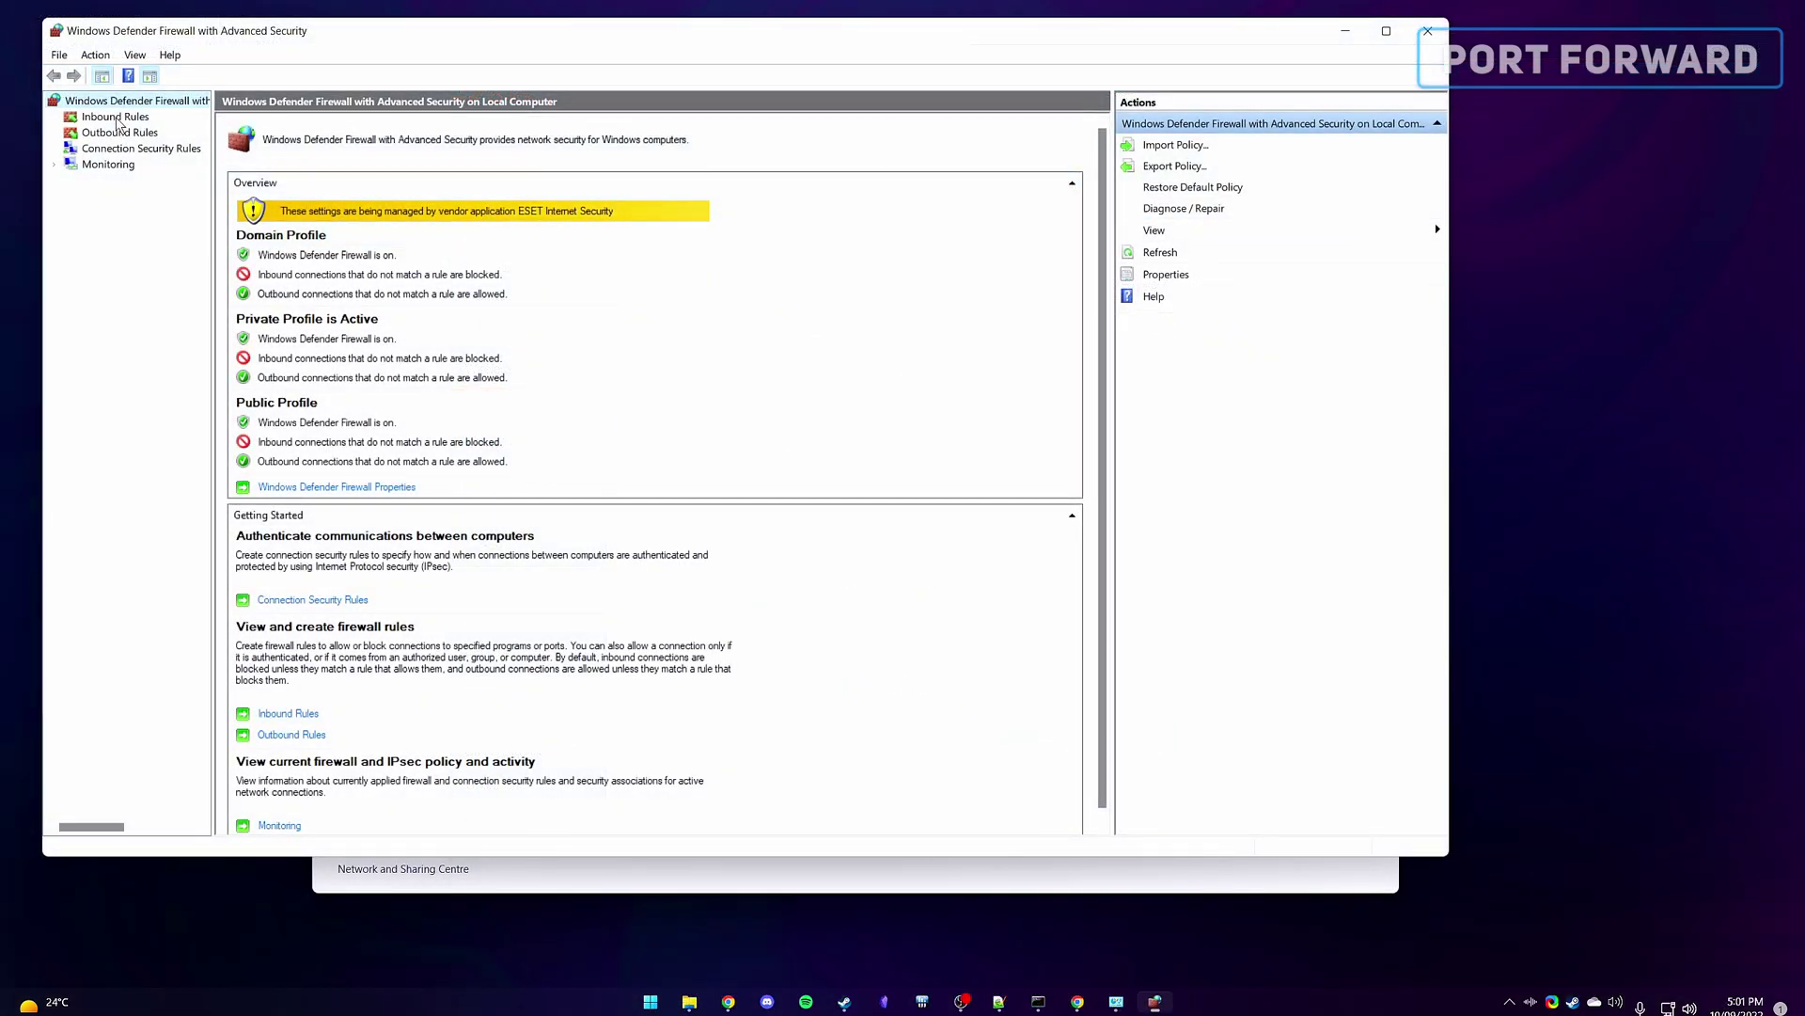
{"action": "left_click", "coordinate": [115, 117]}
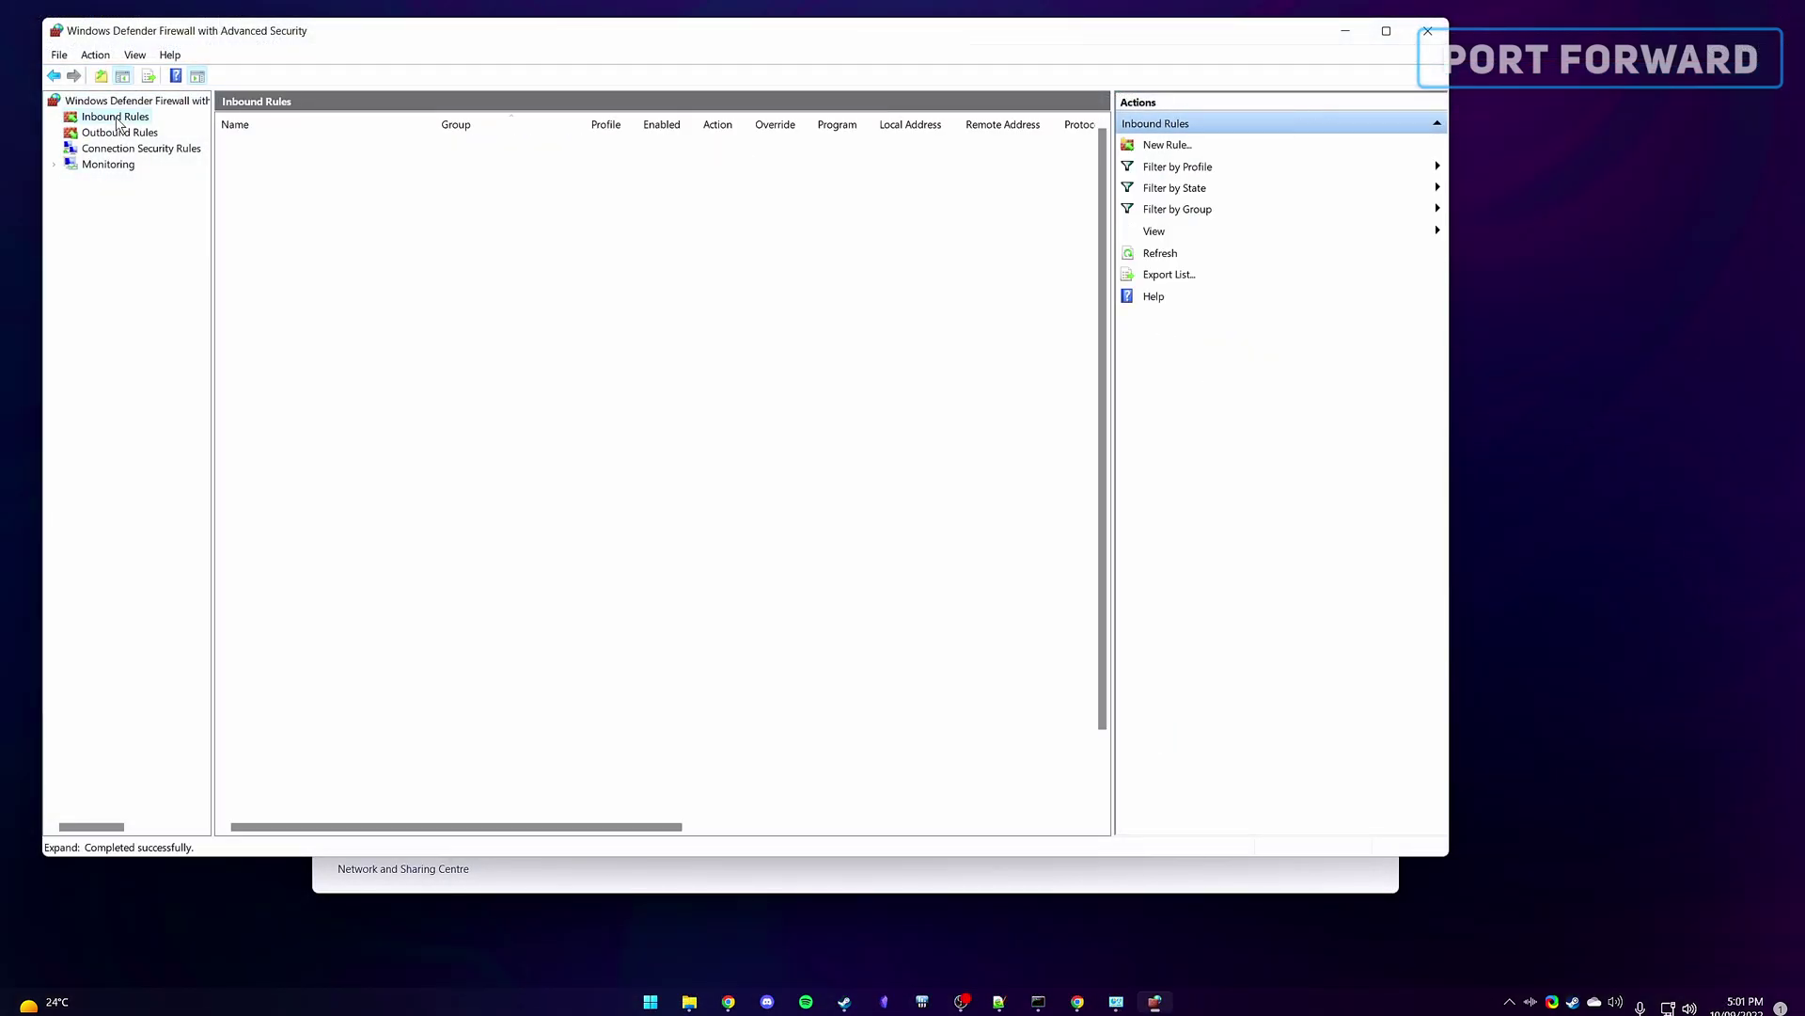
{"action": "left_click_drag", "start_coordinate": [730, 37], "coordinate": [832, 103]}
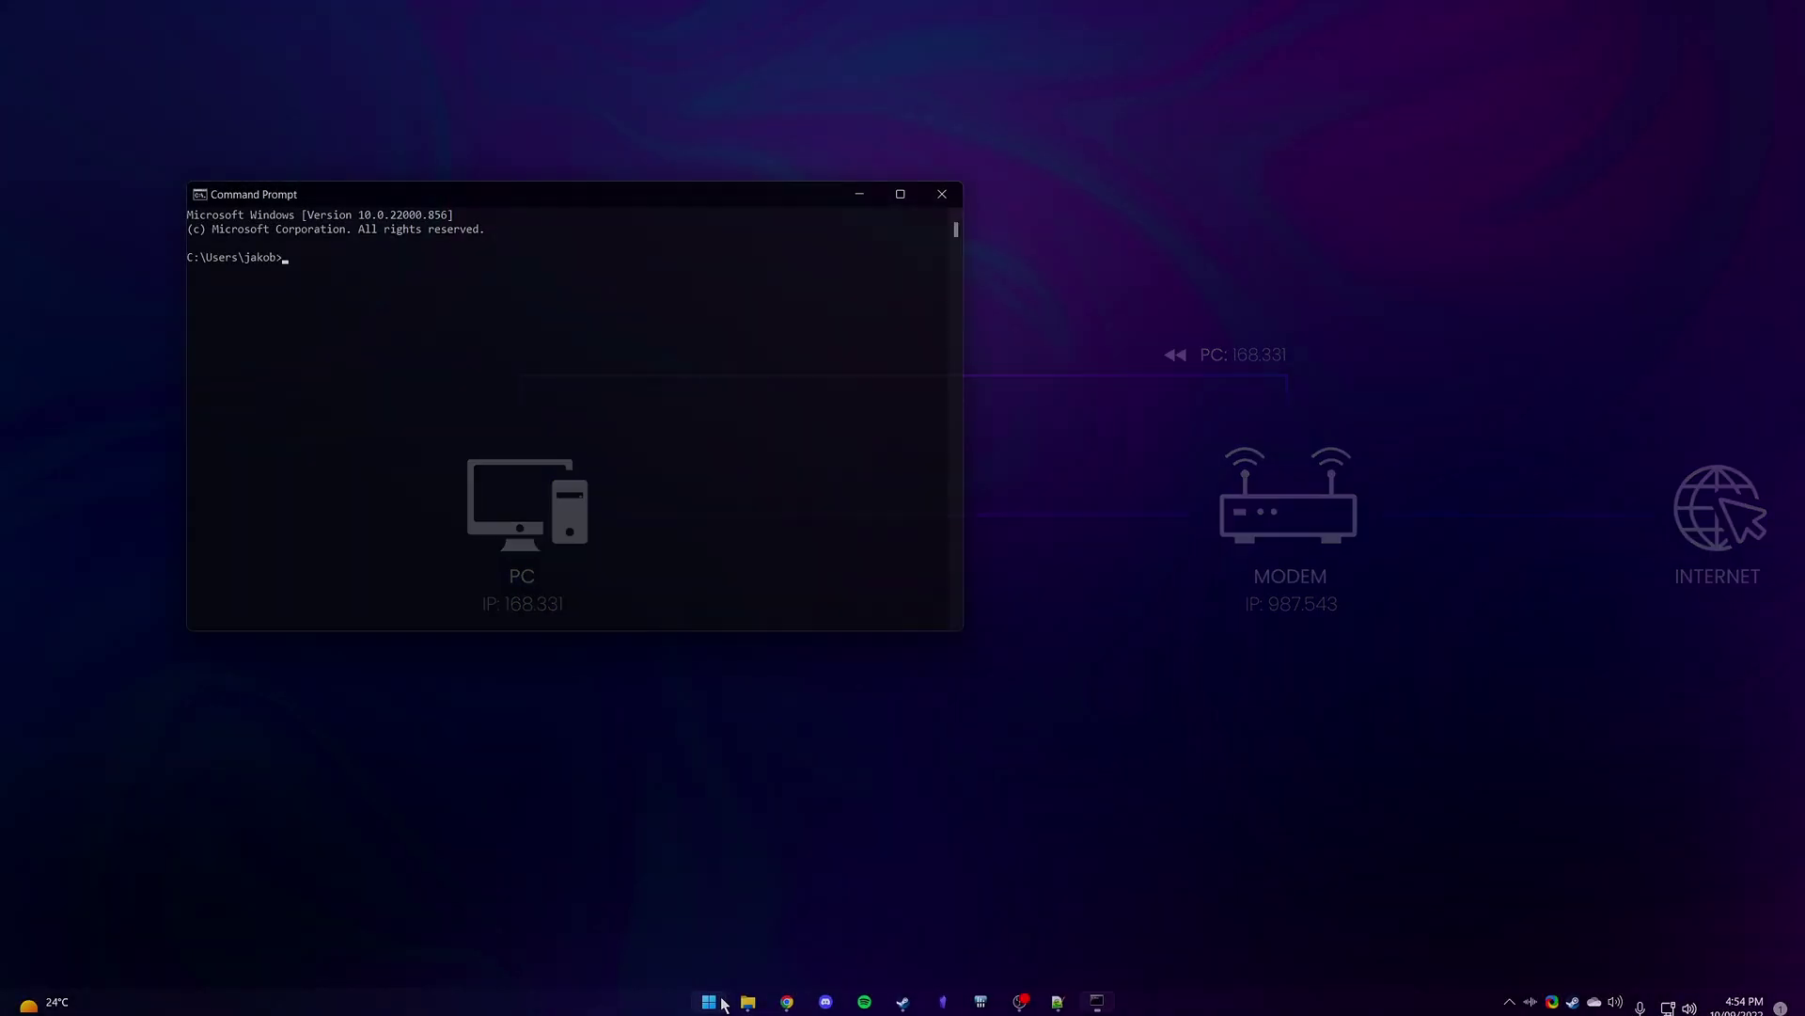
Step: Run ipconfig, copy default gateway 192.168.1.1 and load it in Chrome
{"action": "type", "text": "ipconfig"}
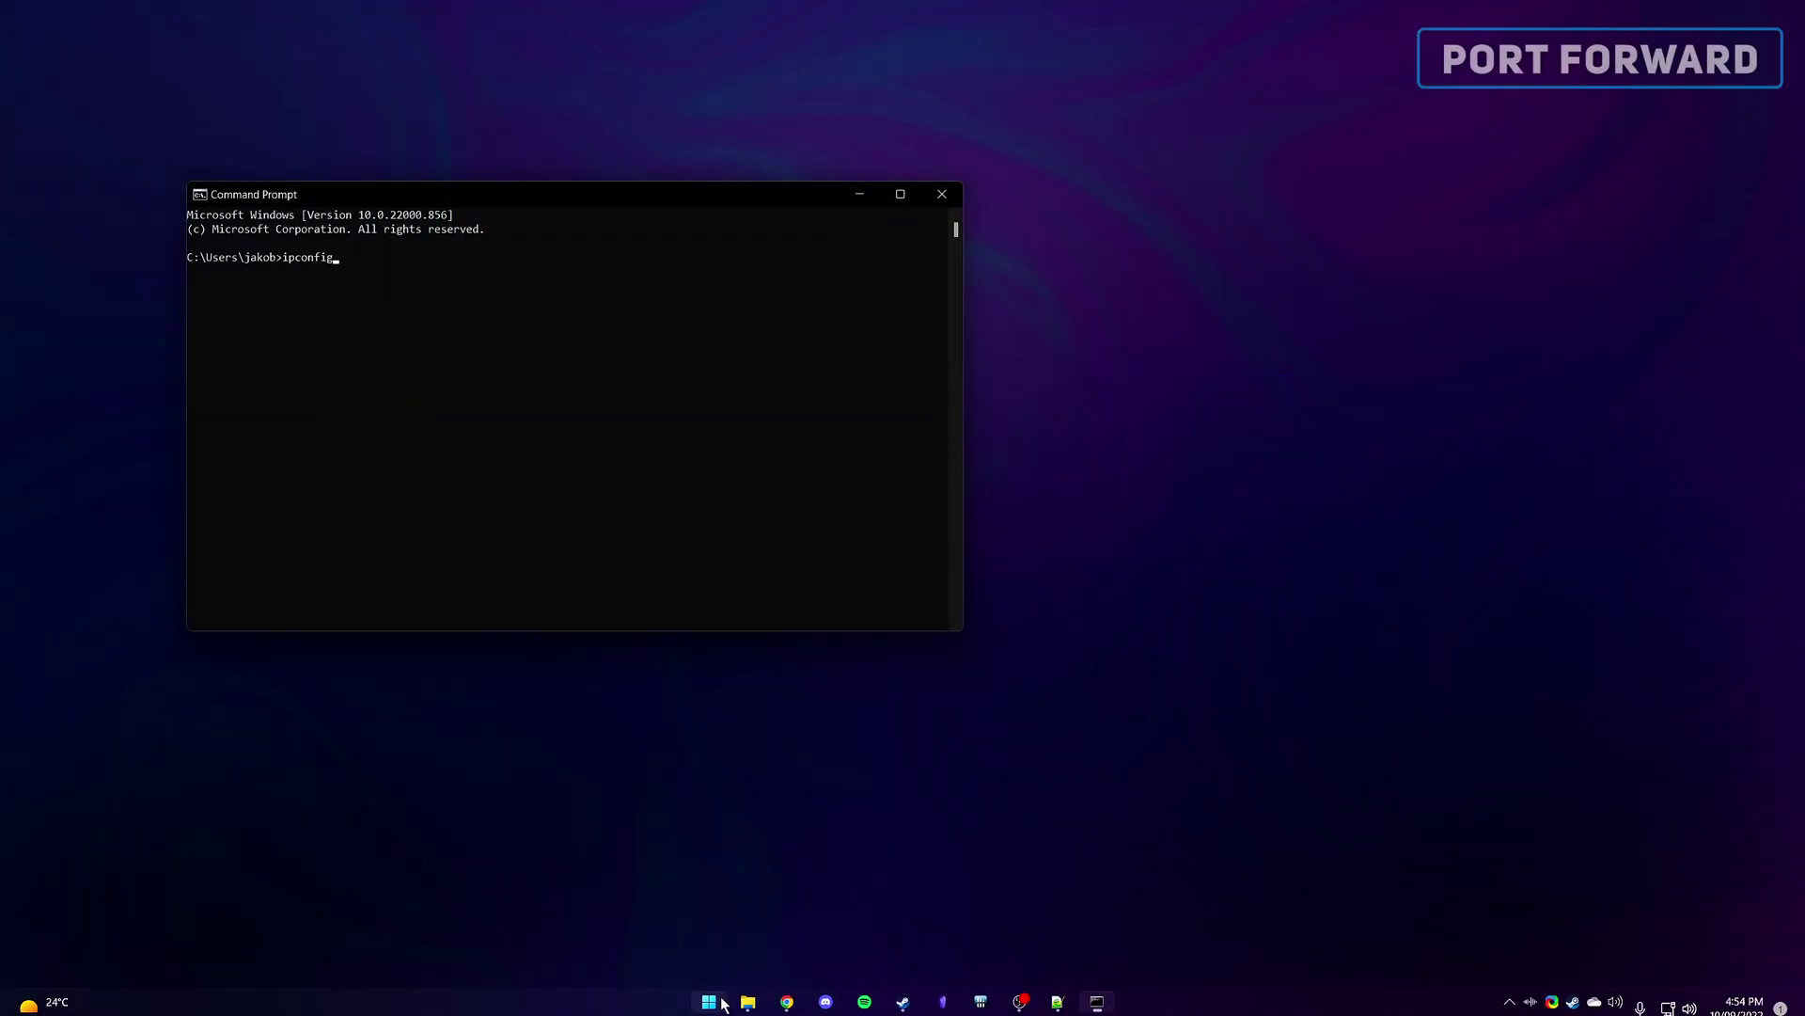
{"action": "key", "text": "Return"}
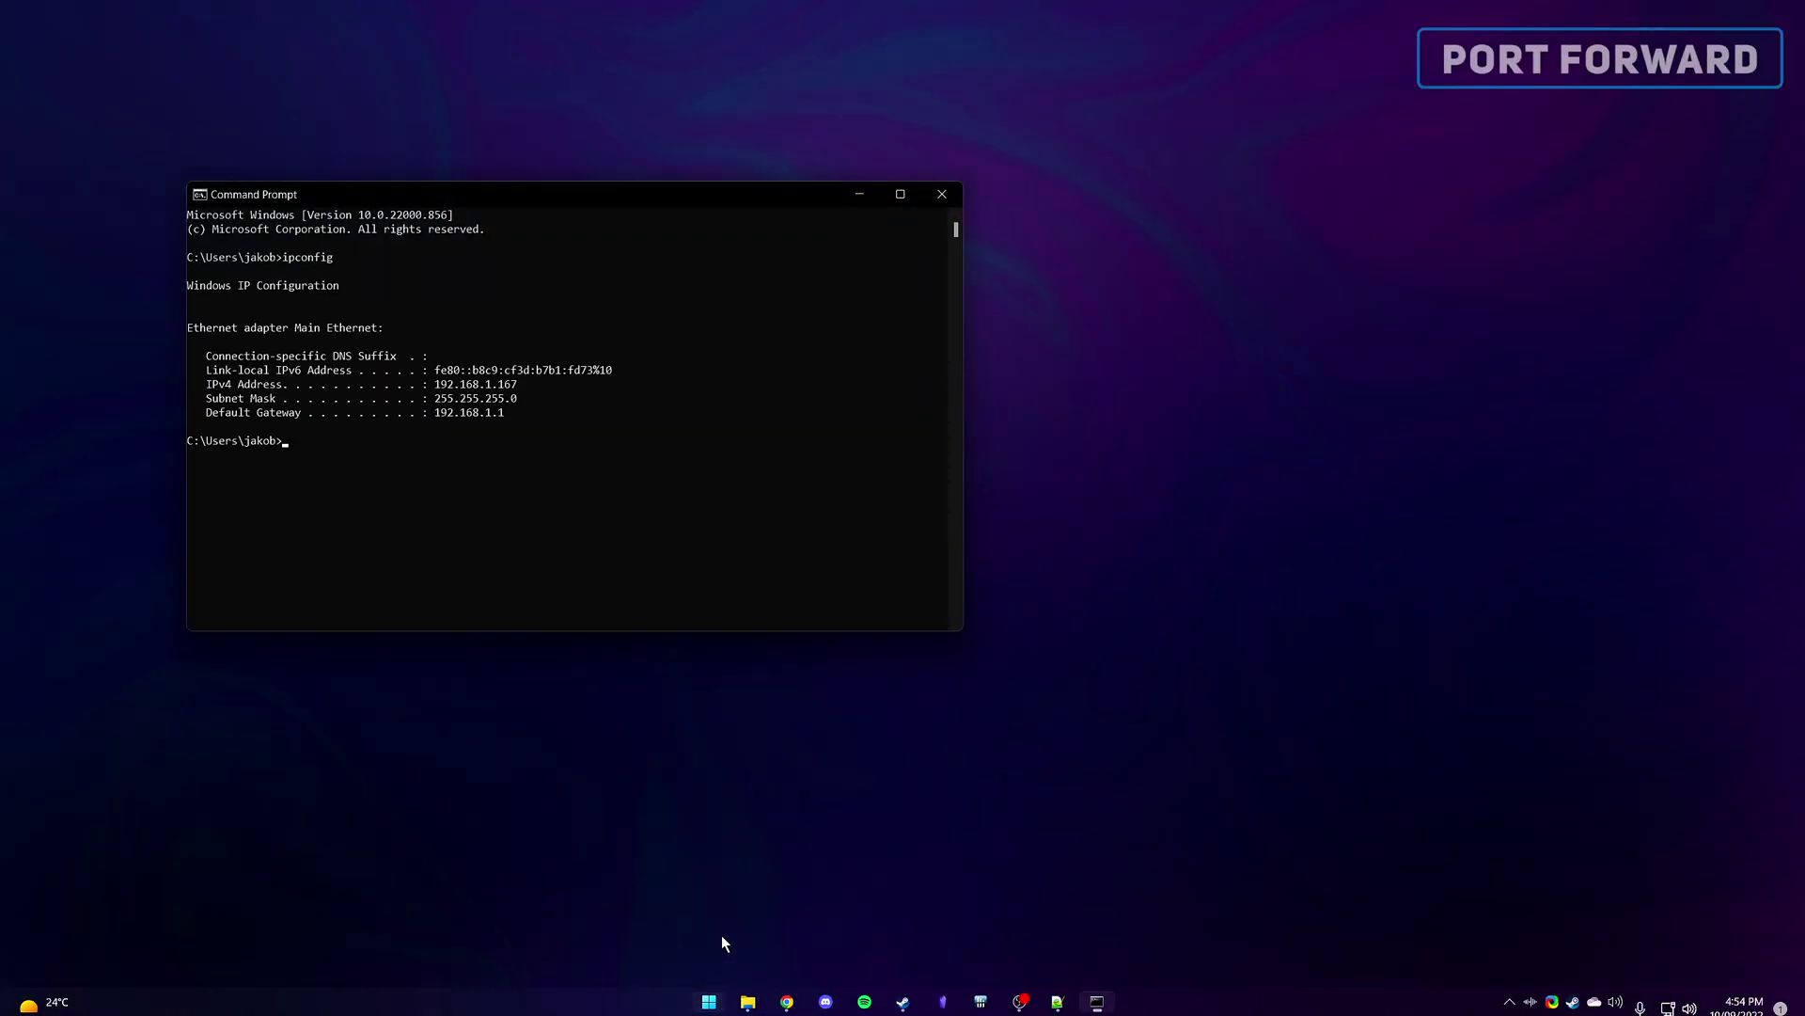
{"action": "left_click_drag", "start_coordinate": [508, 421], "coordinate": [437, 421]}
{"action": "key", "text": "ctrl+c"}
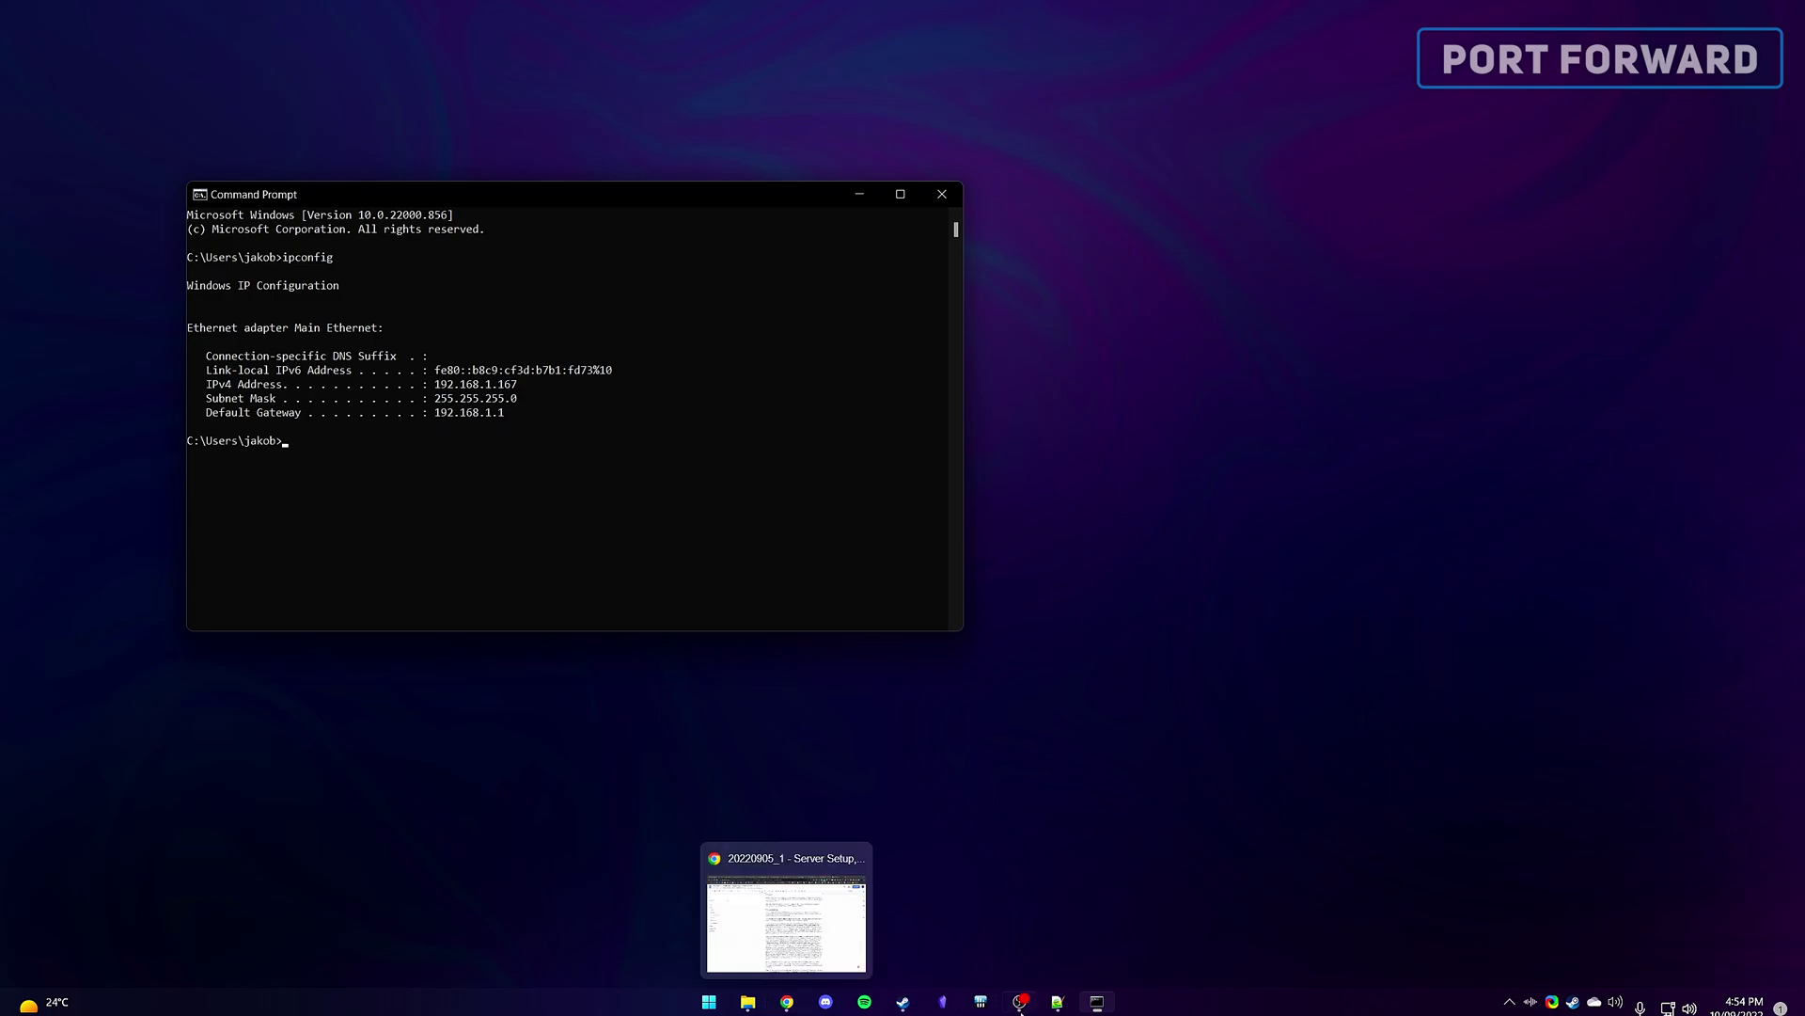
{"action": "left_click", "coordinate": [784, 1003]}
{"action": "key", "text": "ctrl+v"}
{"action": "key", "text": "Return"}
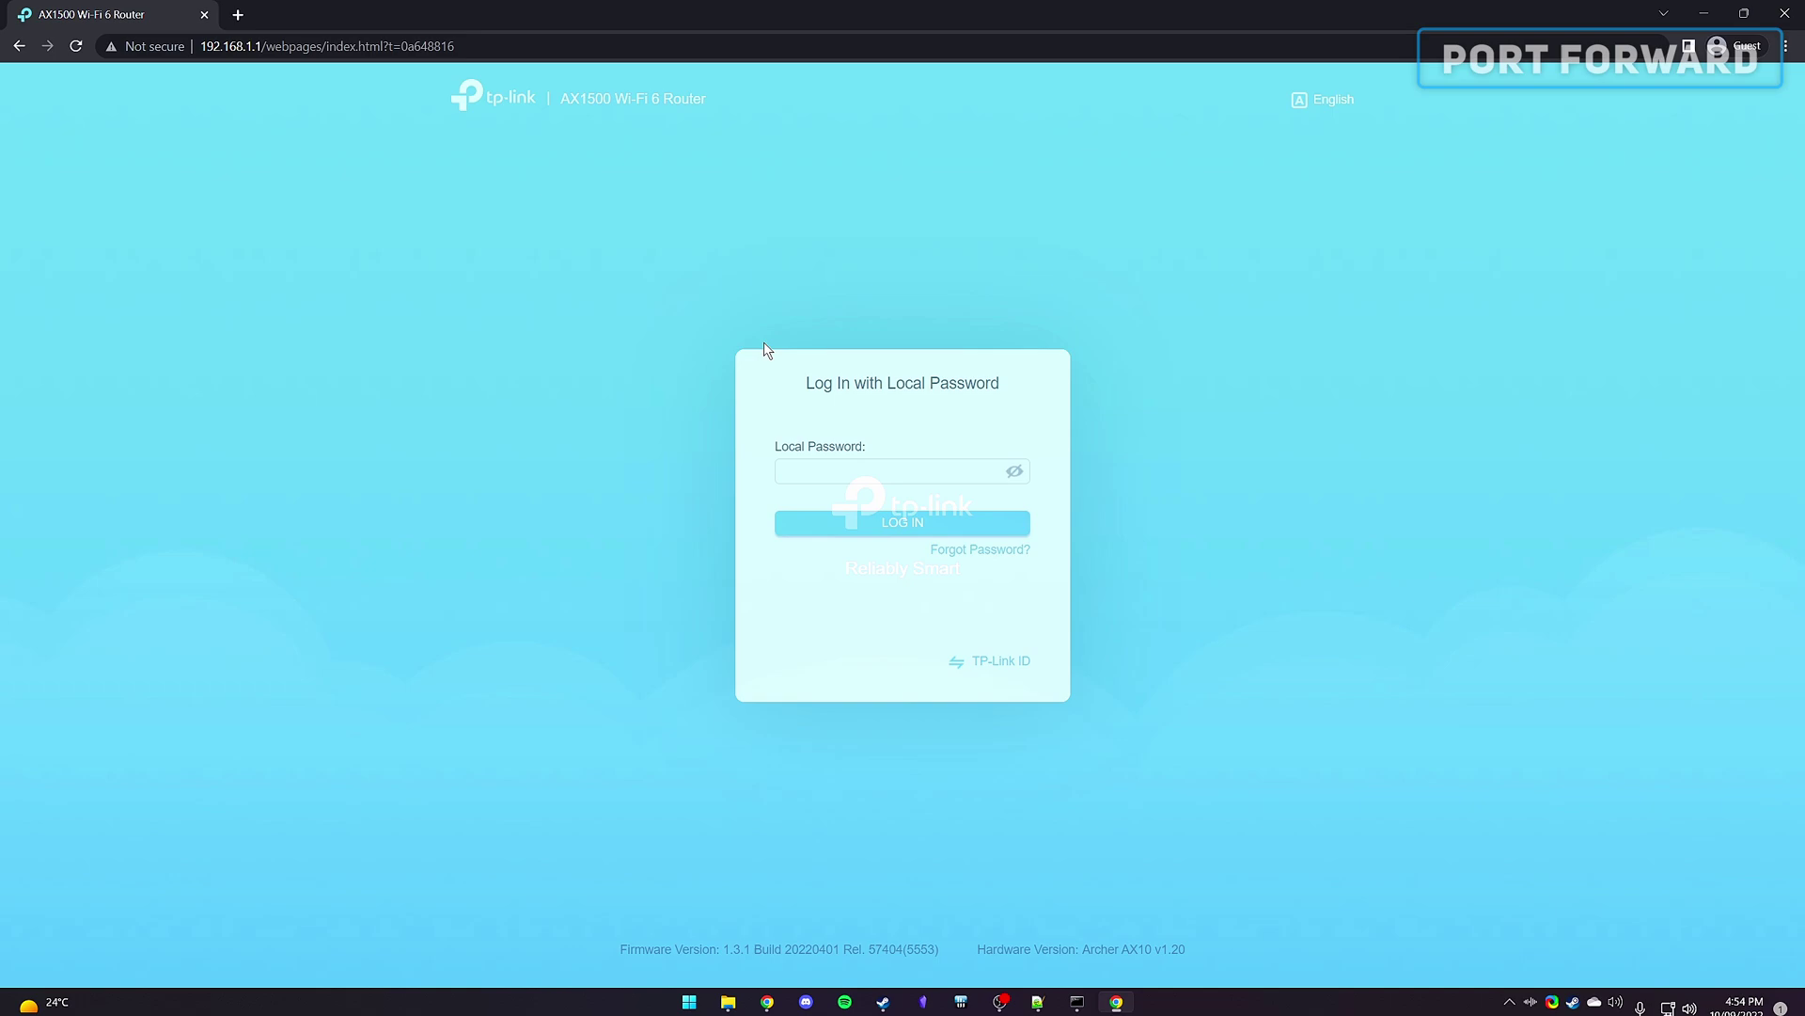
Step: Log in with the admin password and go to Advanced > NAT Forwarding > Port Forwarding
{"action": "left_click", "coordinate": [842, 470]}
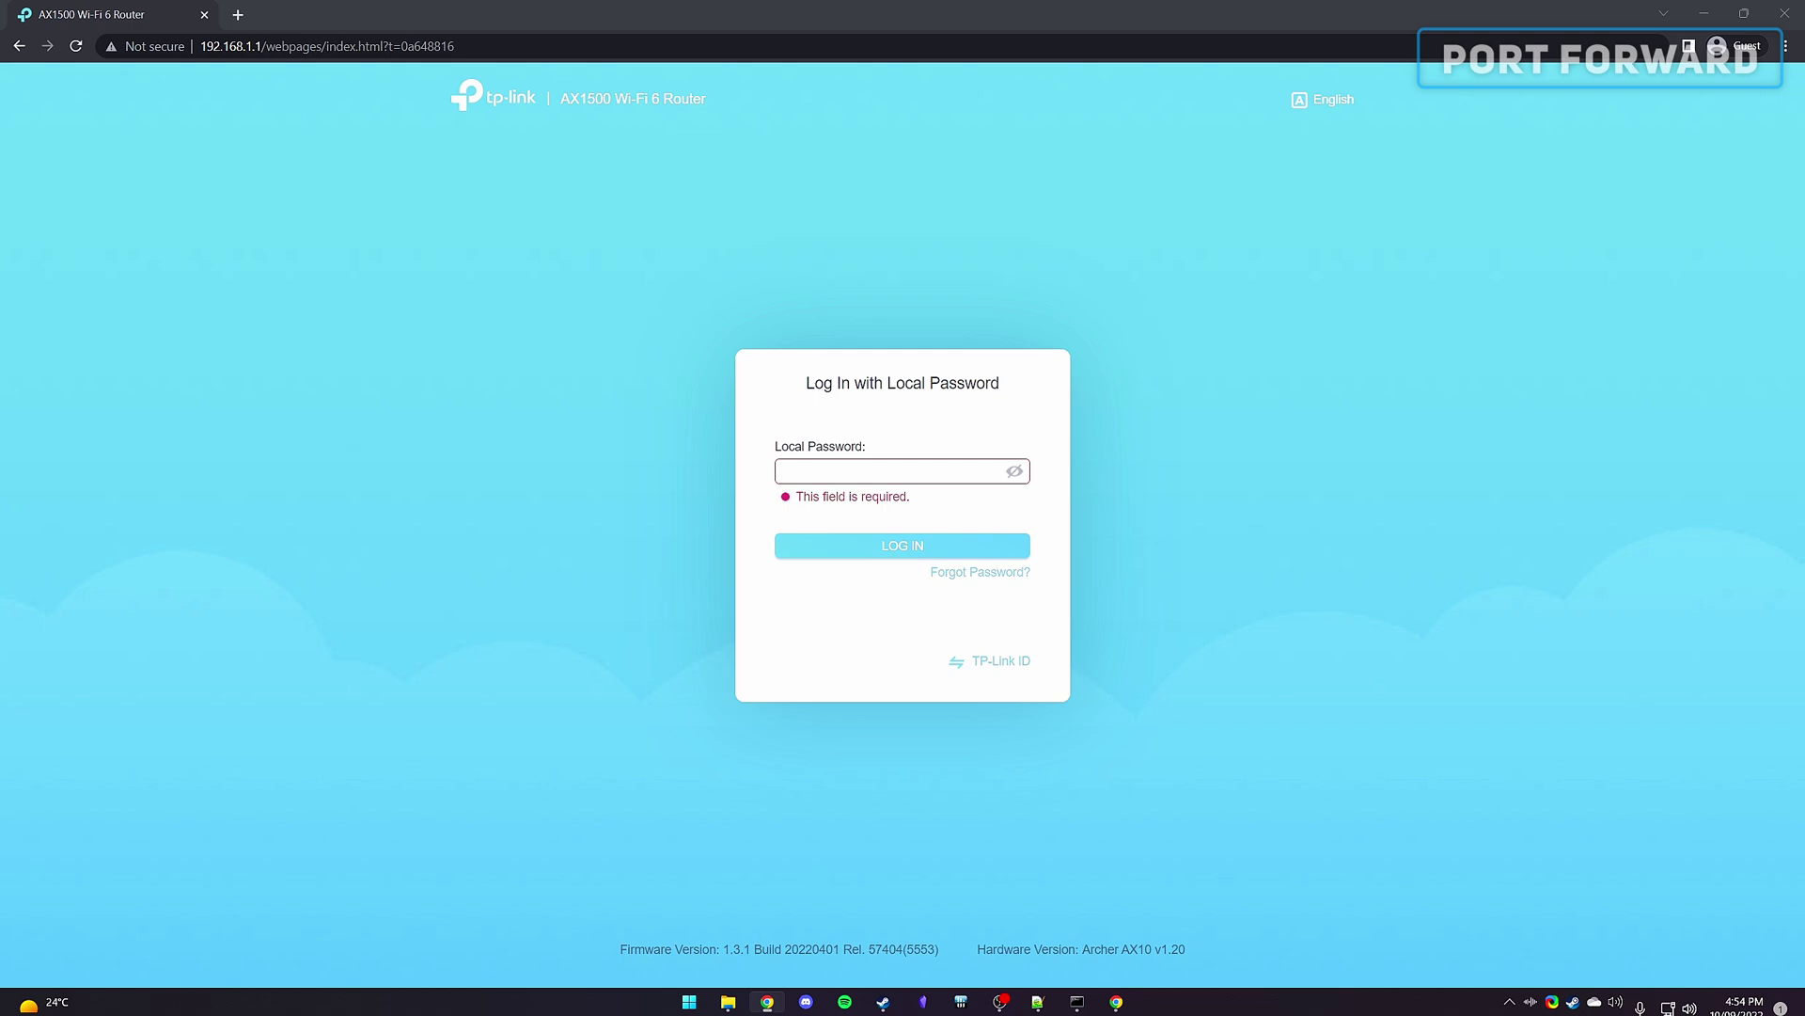
{"action": "left_click", "coordinate": [852, 471]}
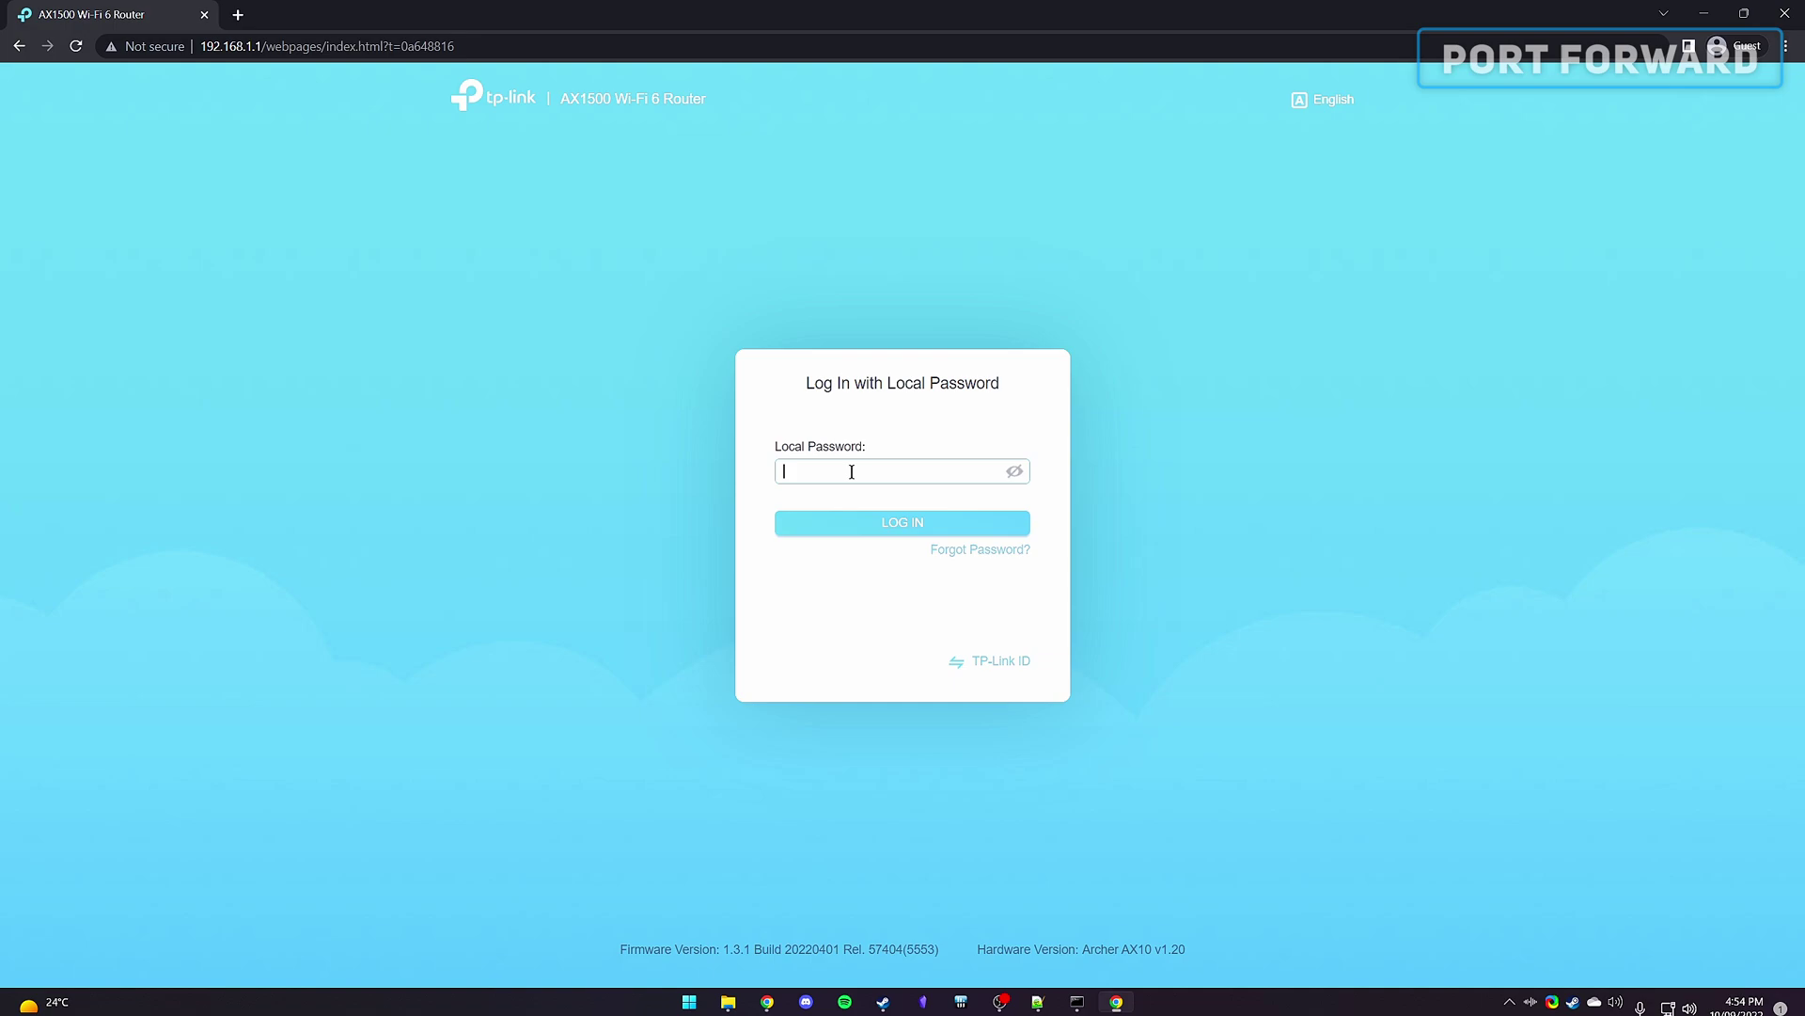
{"action": "key", "text": "ctrl+v"}
{"action": "left_click", "coordinate": [874, 522]}
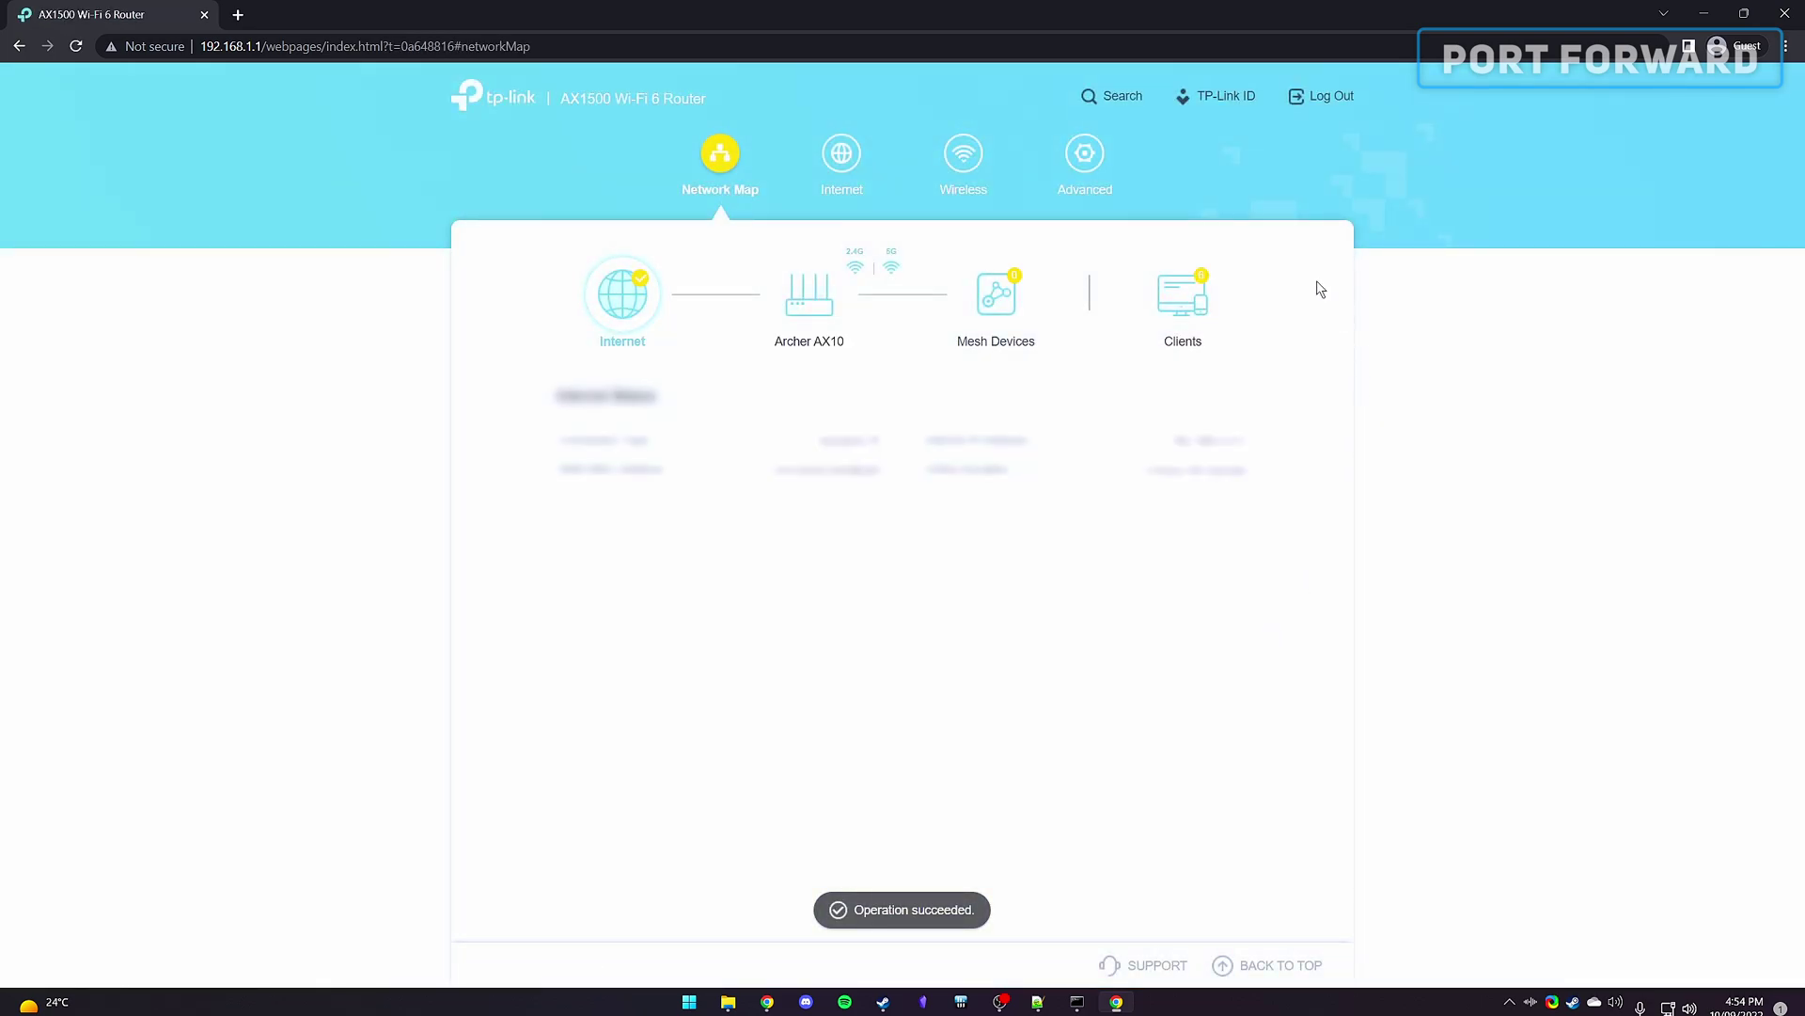
{"action": "left_click", "coordinate": [1085, 154]}
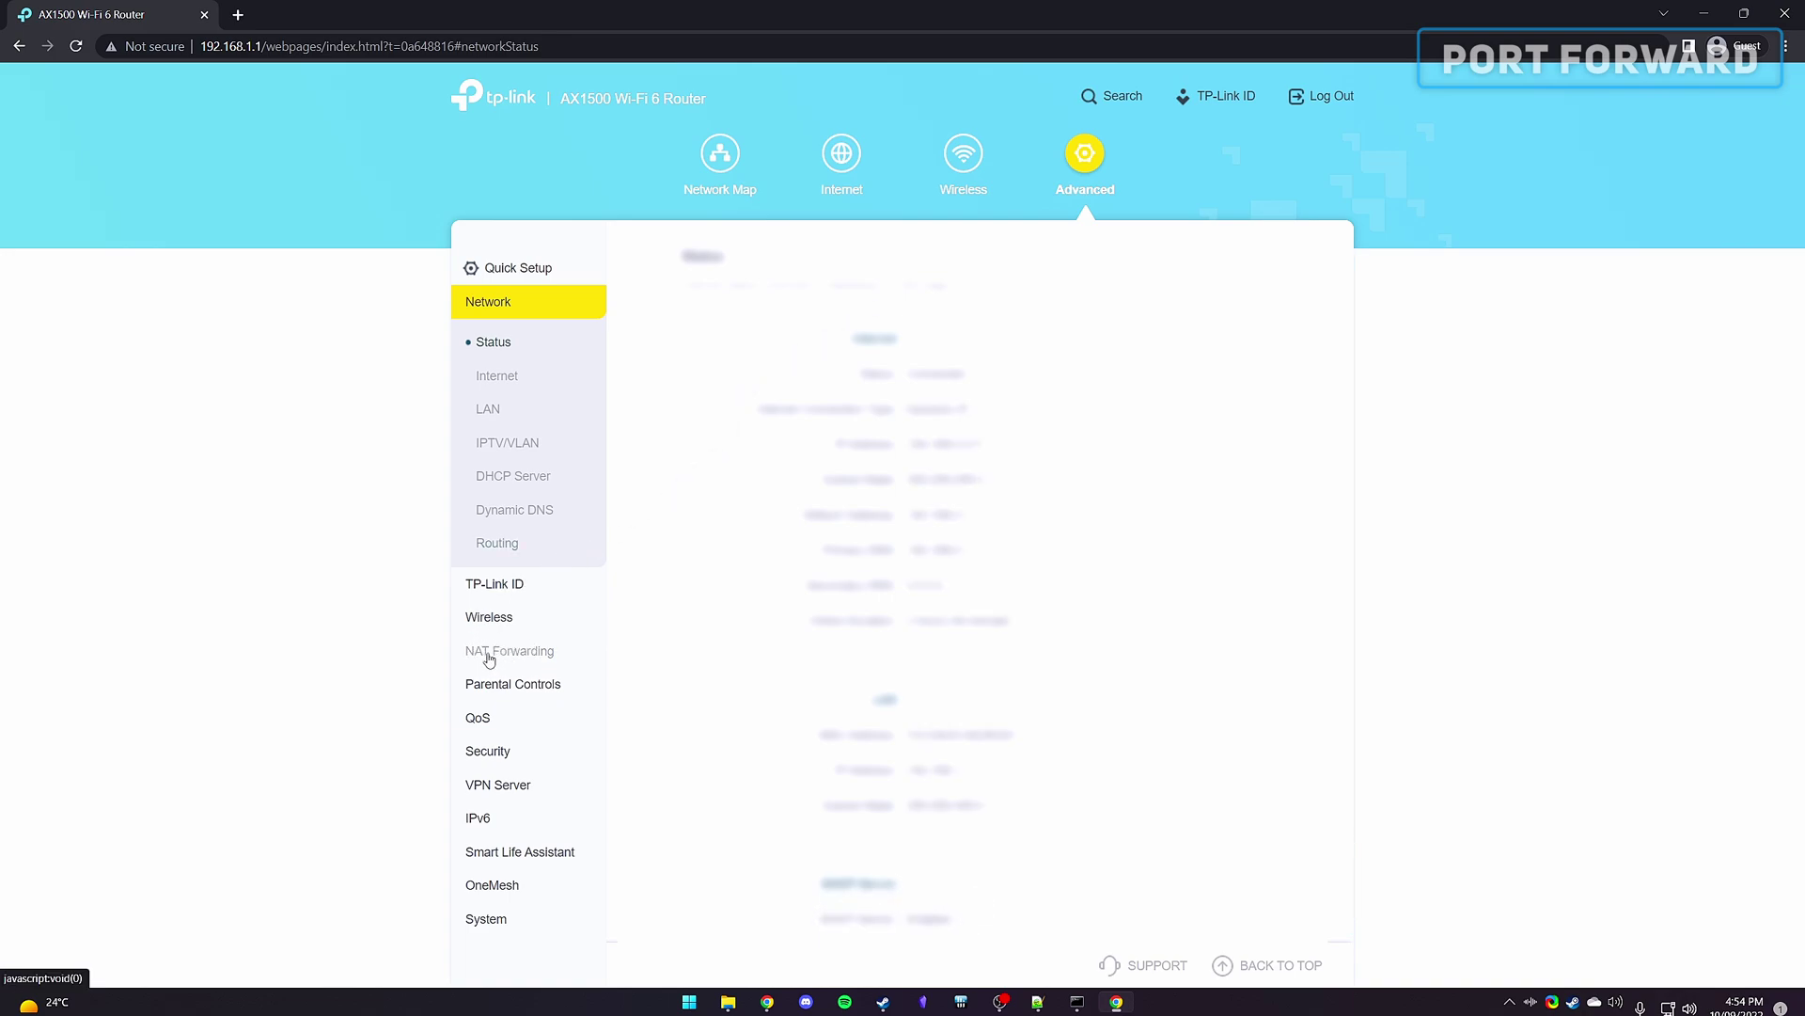
{"action": "left_click", "coordinate": [522, 652]}
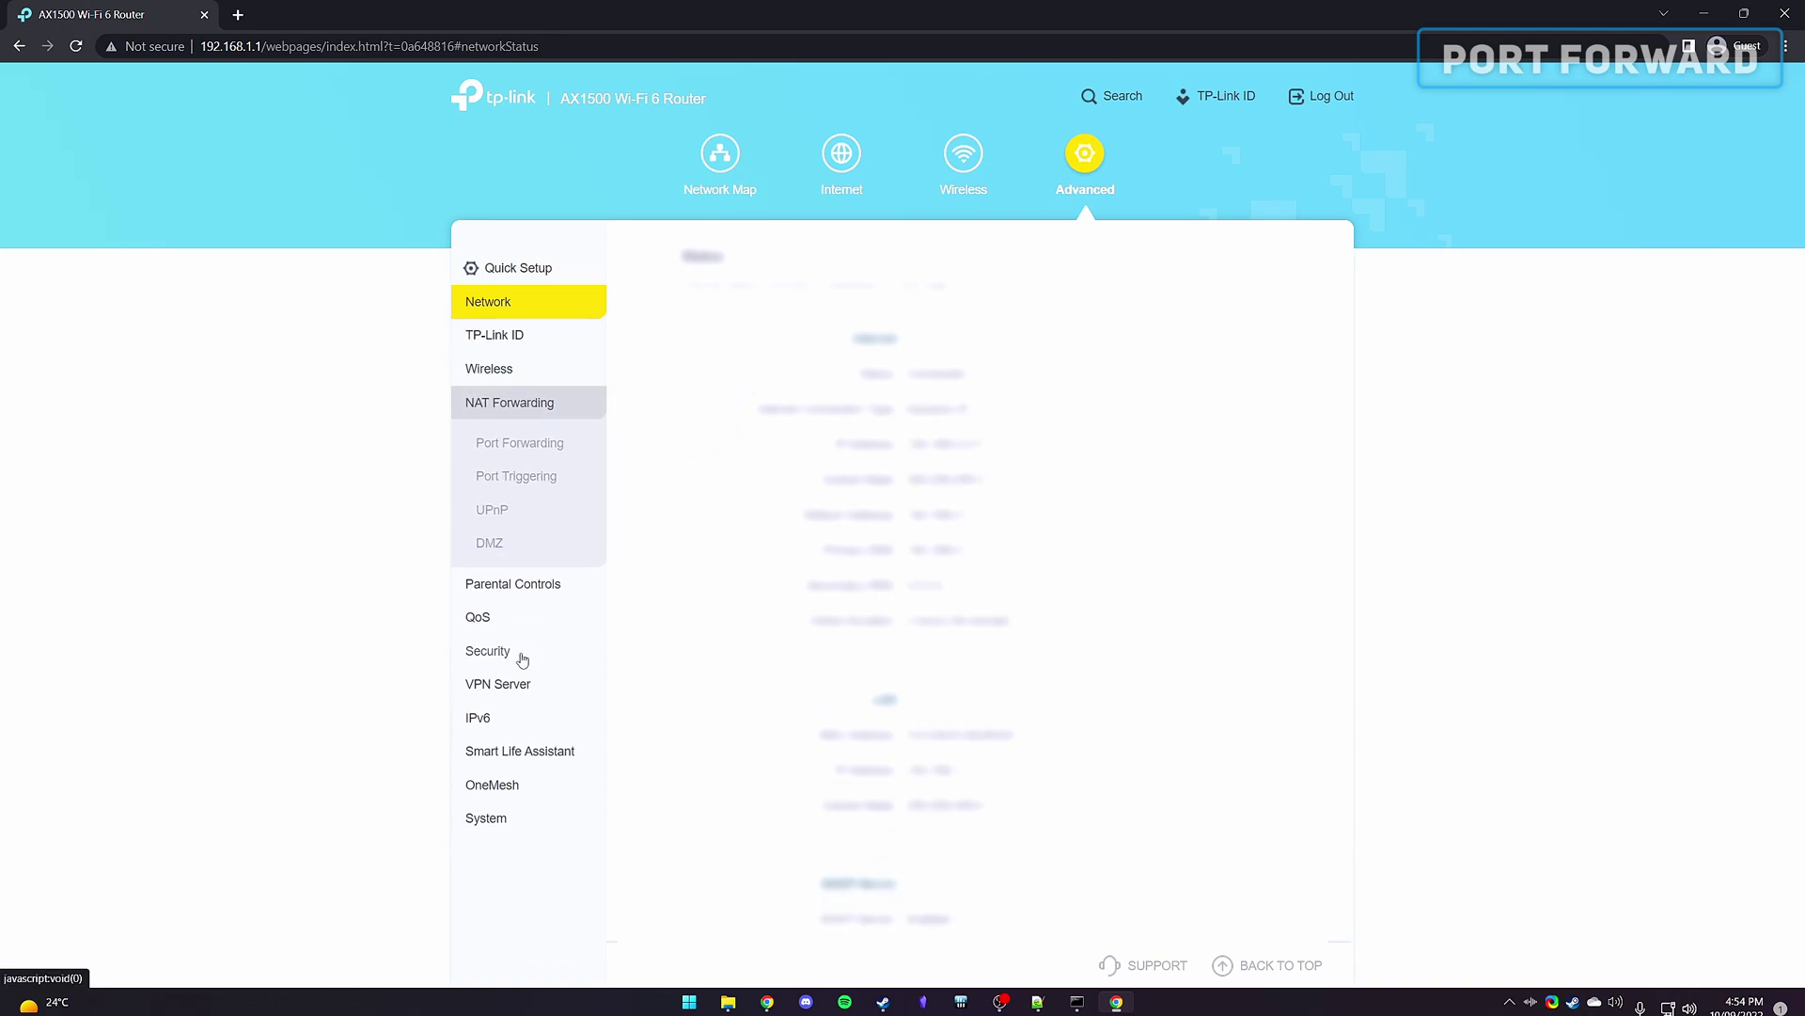
{"action": "left_click", "coordinate": [519, 449]}
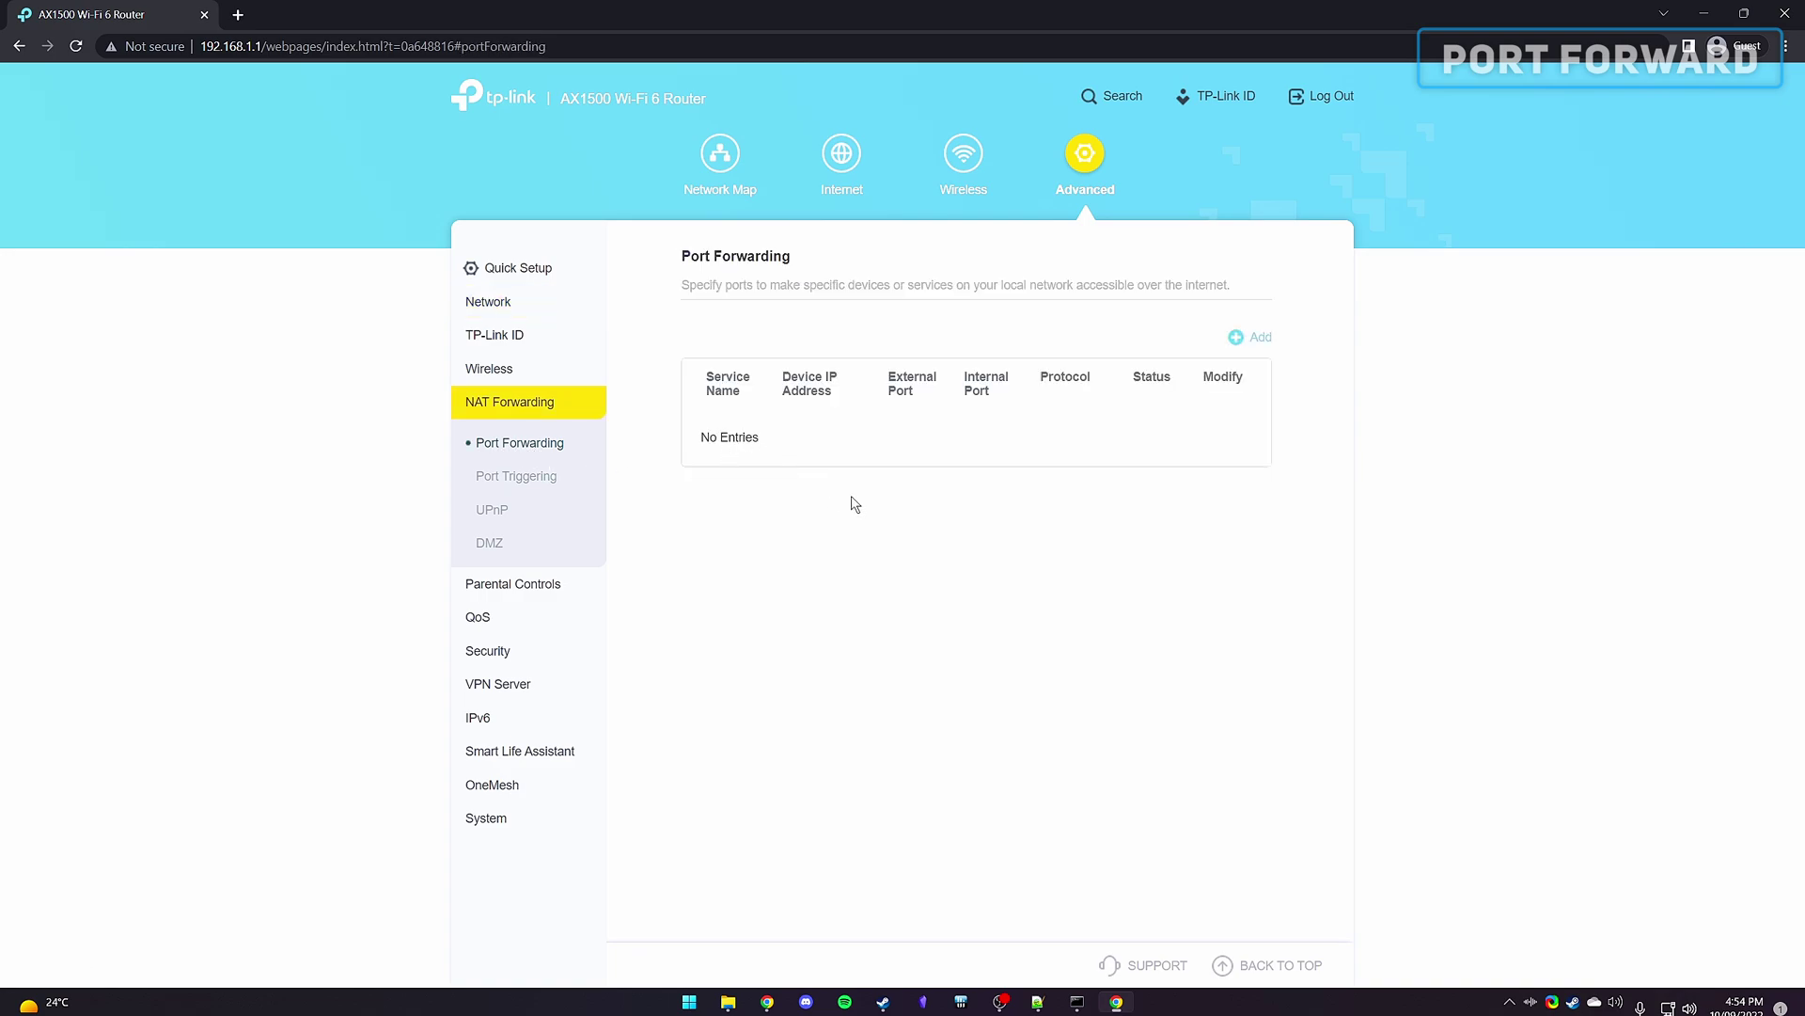
Step: Start a new forwarding rule named Rust-Server with device IP 192.168.1.167 copied from ipconfig
{"action": "left_click", "coordinate": [1257, 337]}
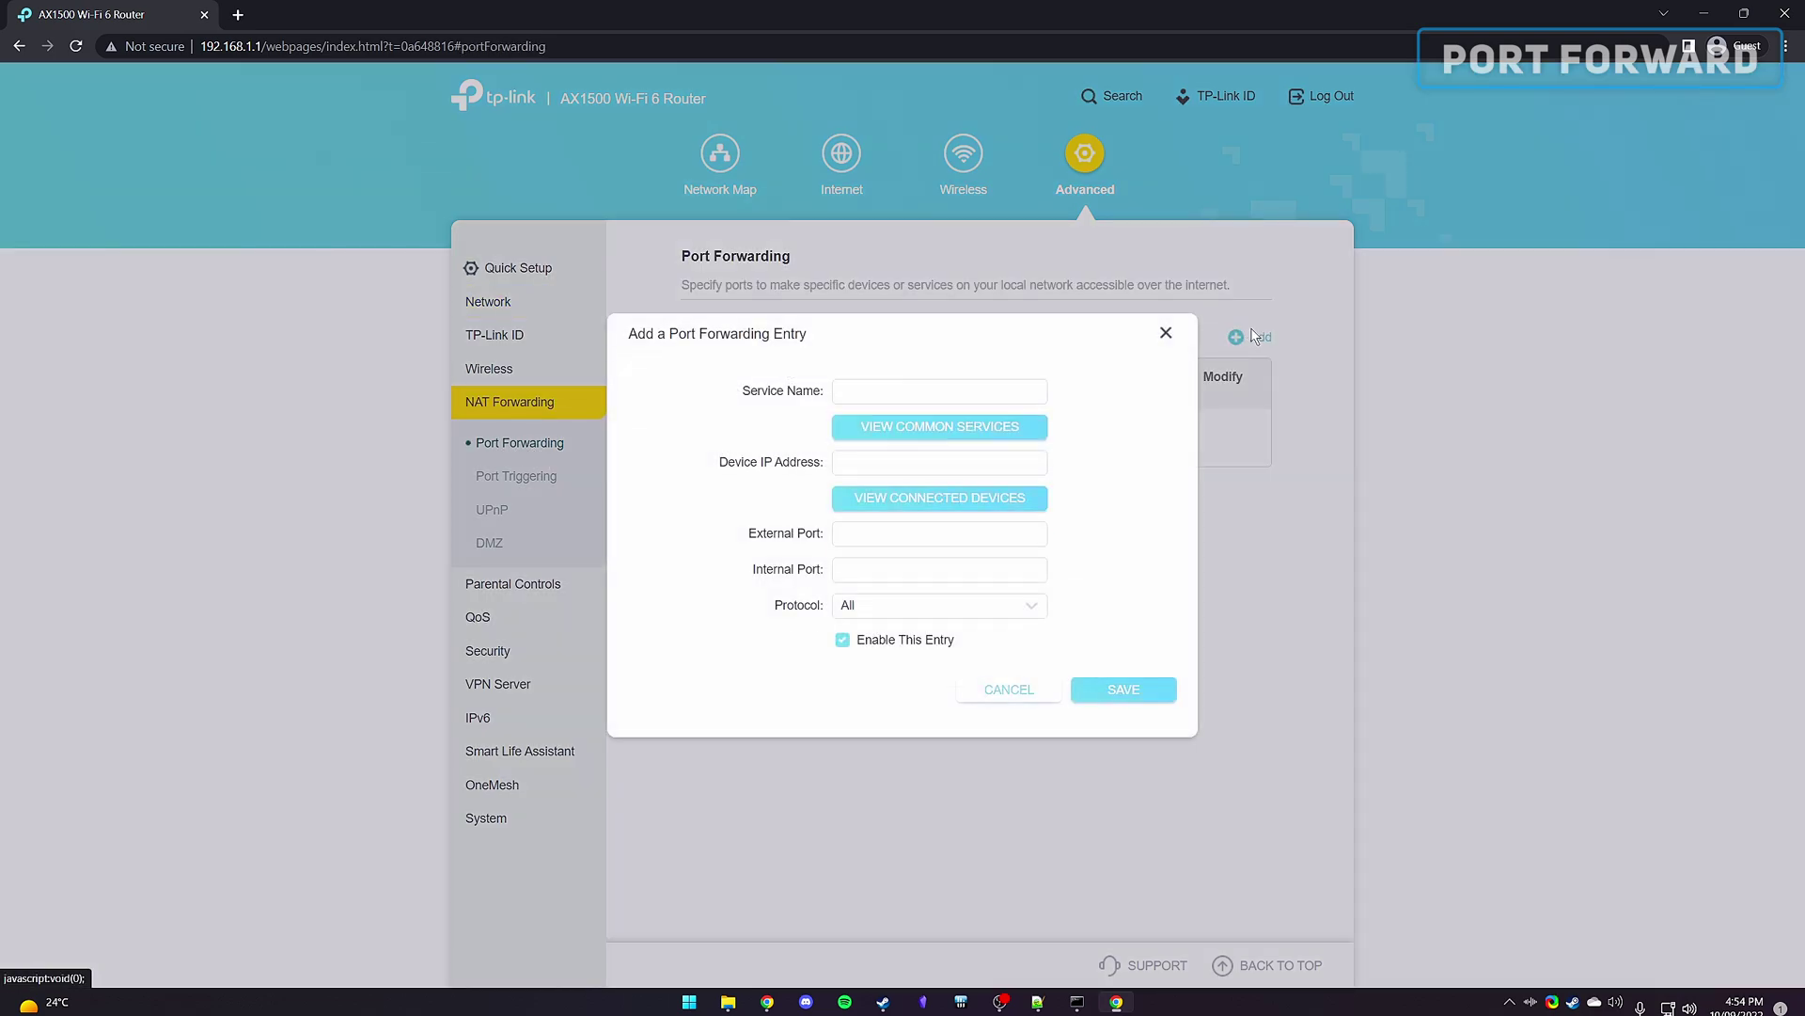
{"action": "left_click", "coordinate": [897, 386]}
{"action": "type", "text": "Rust-"}
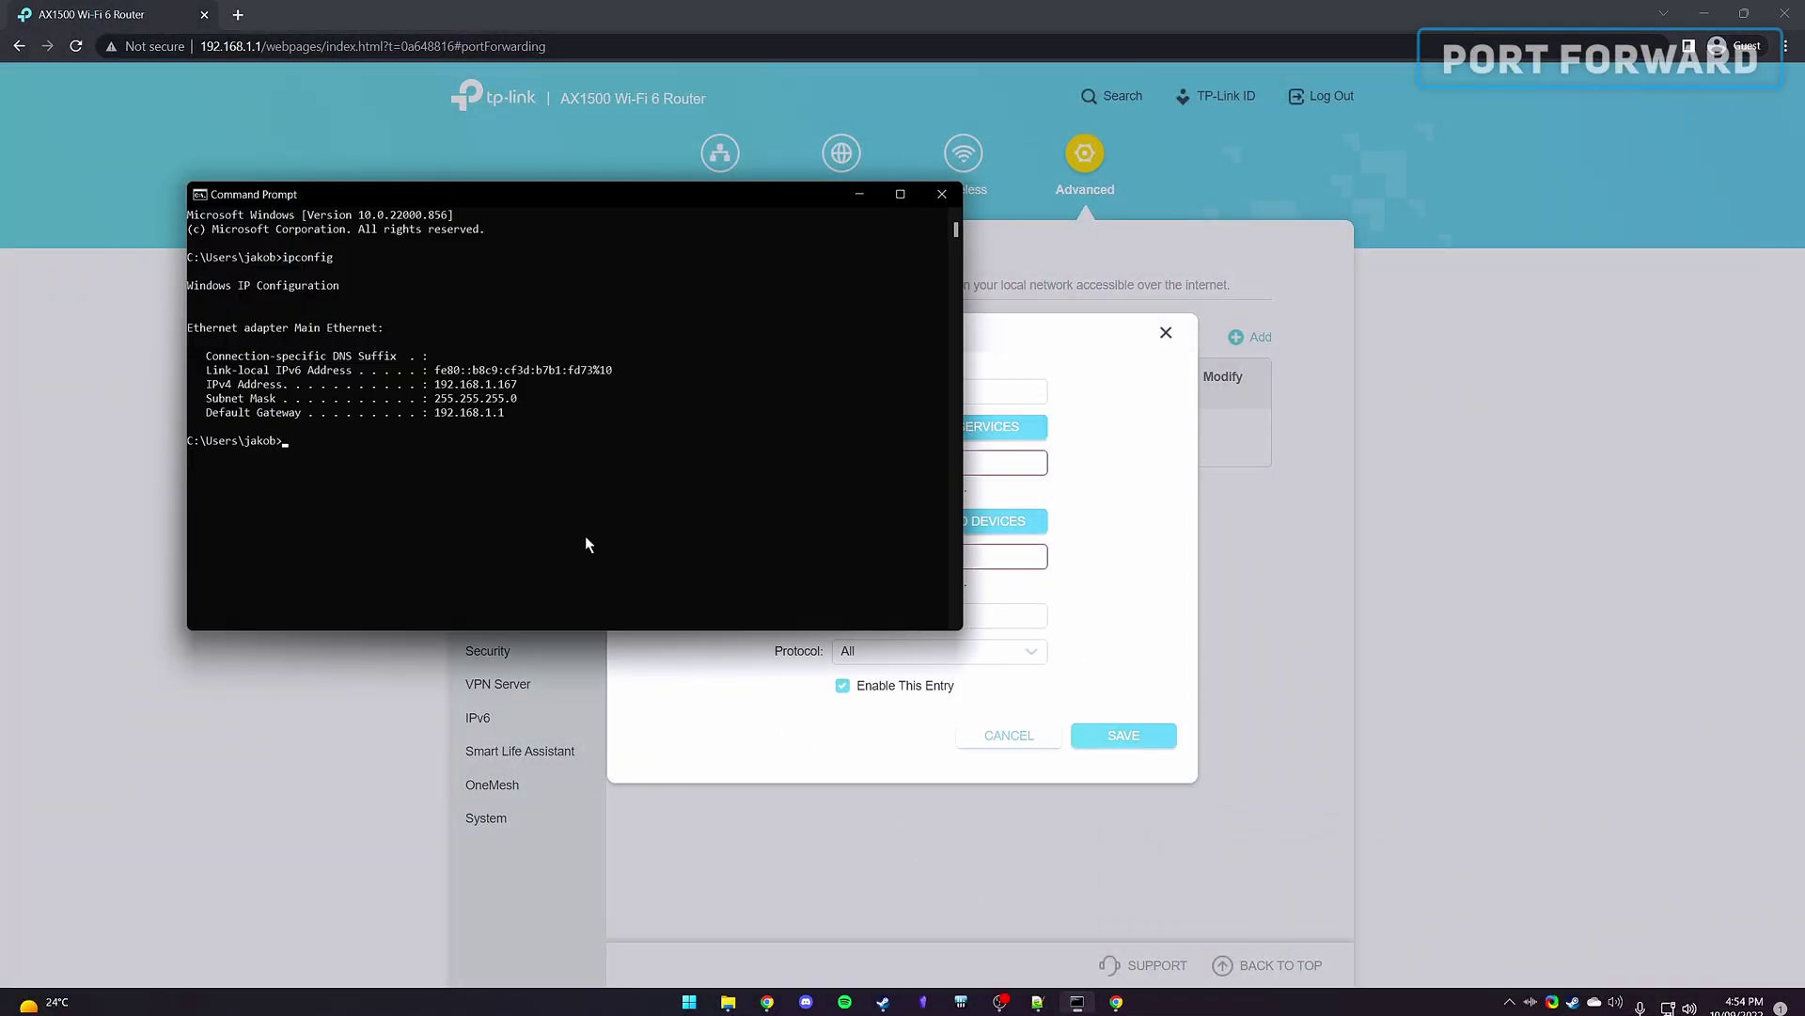
{"action": "left_click_drag", "start_coordinate": [431, 384], "coordinate": [520, 385]}
{"action": "key", "text": "ctrl+c"}
{"action": "key", "text": "alt+Tab"}
{"action": "left_click", "coordinate": [902, 460]}
{"action": "key", "text": "ctrl+v"}
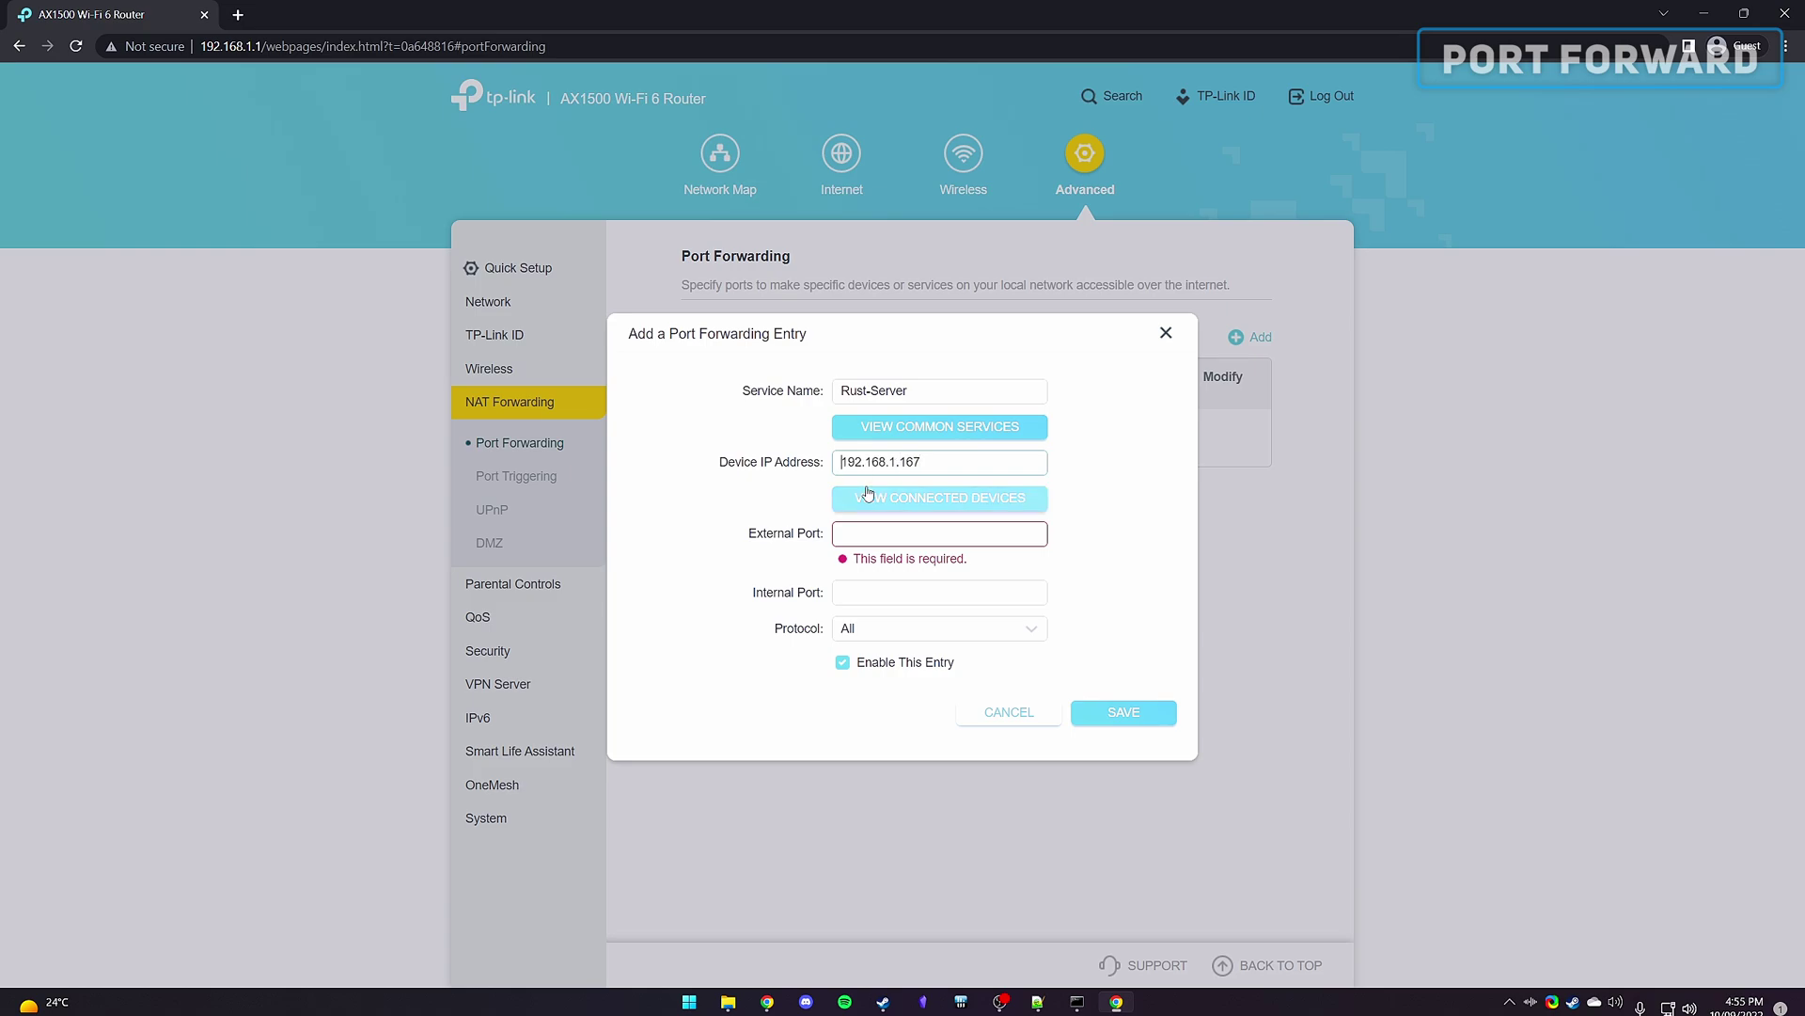
Step: Set external and internal ports to 28015, keep protocol All, and save the rule
{"action": "type", "text": "28015"}
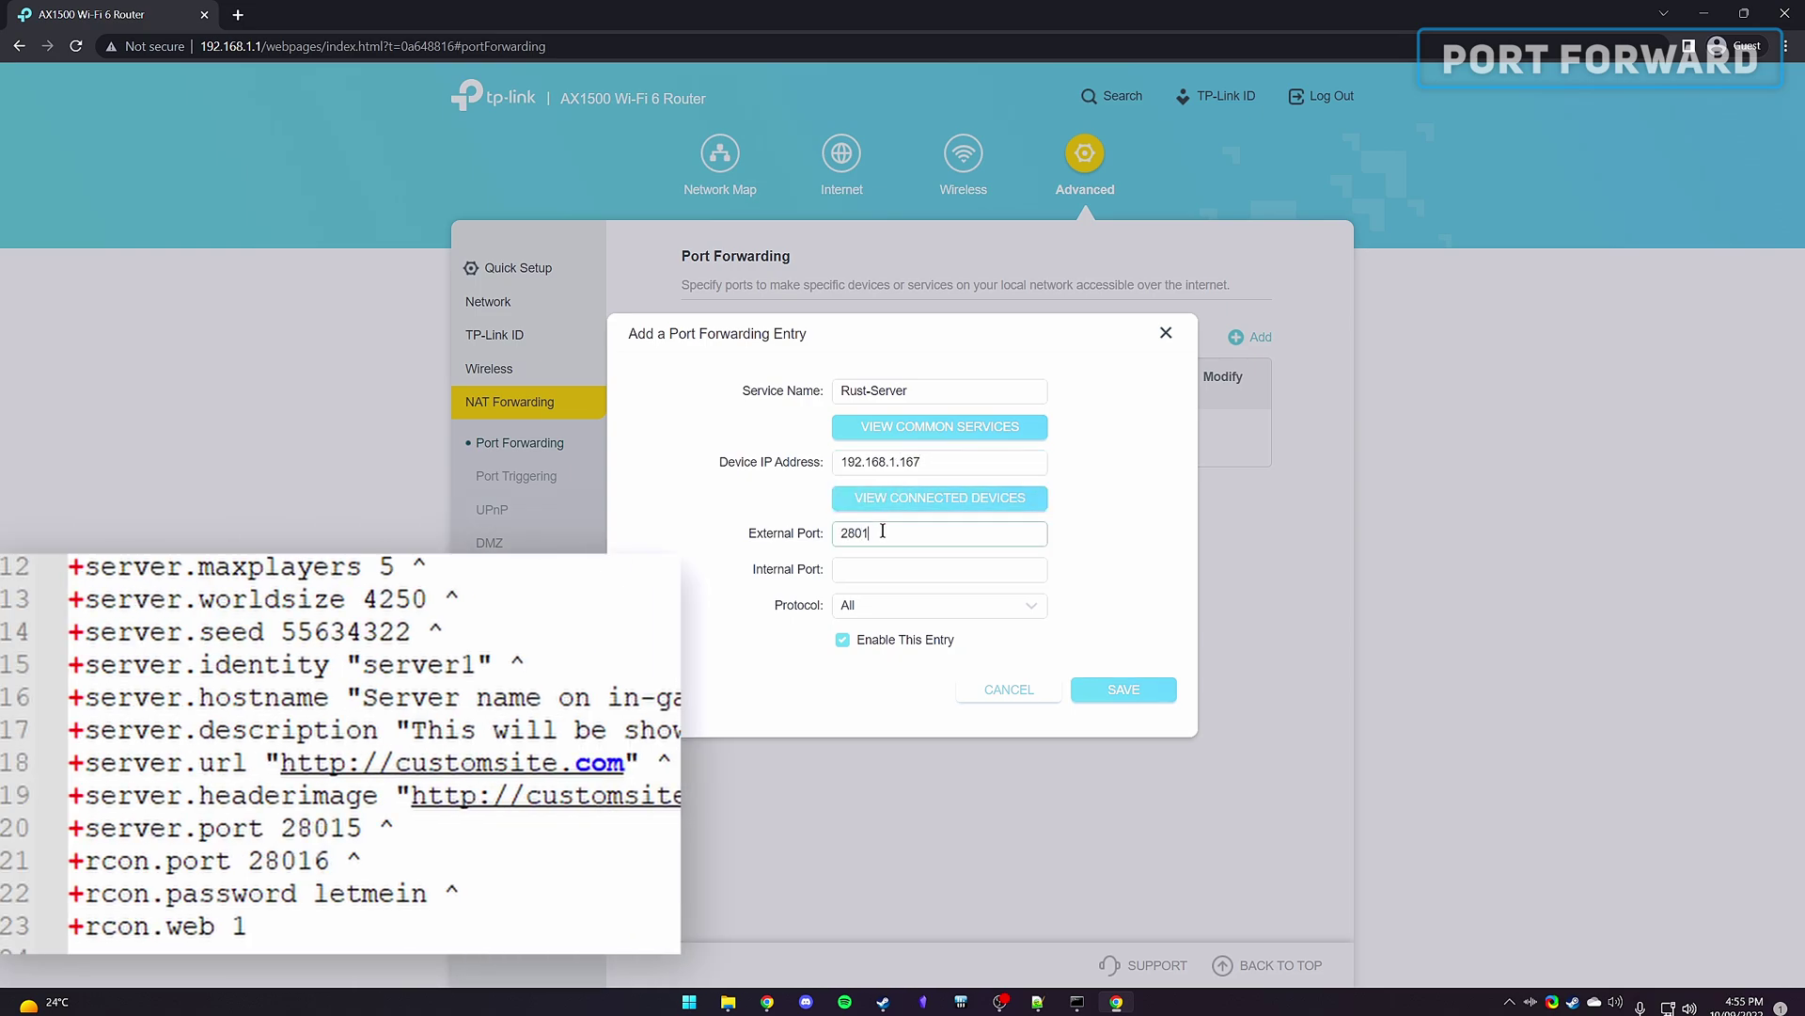
{"action": "left_click", "coordinate": [848, 575]}
{"action": "type", "text": "2801"}
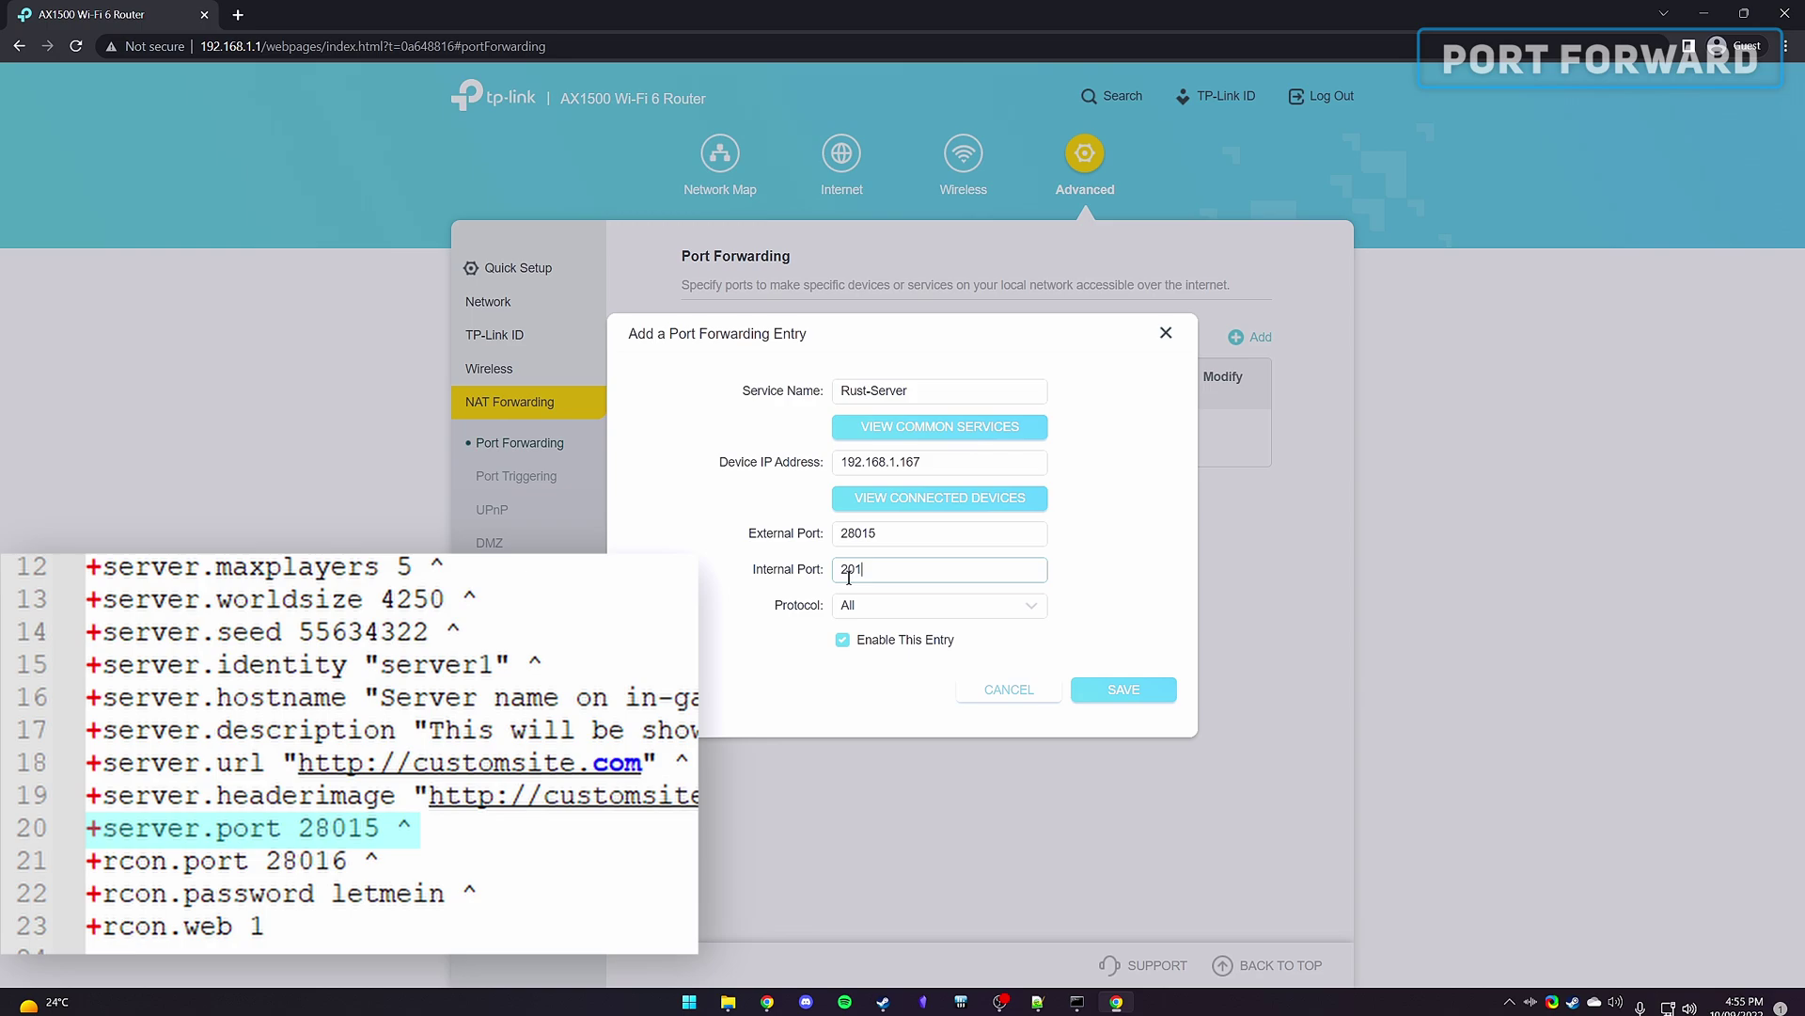
{"action": "key", "text": "BackSpace"}
{"action": "key", "text": "BackSpace"}
{"action": "type", "text": "28015"}
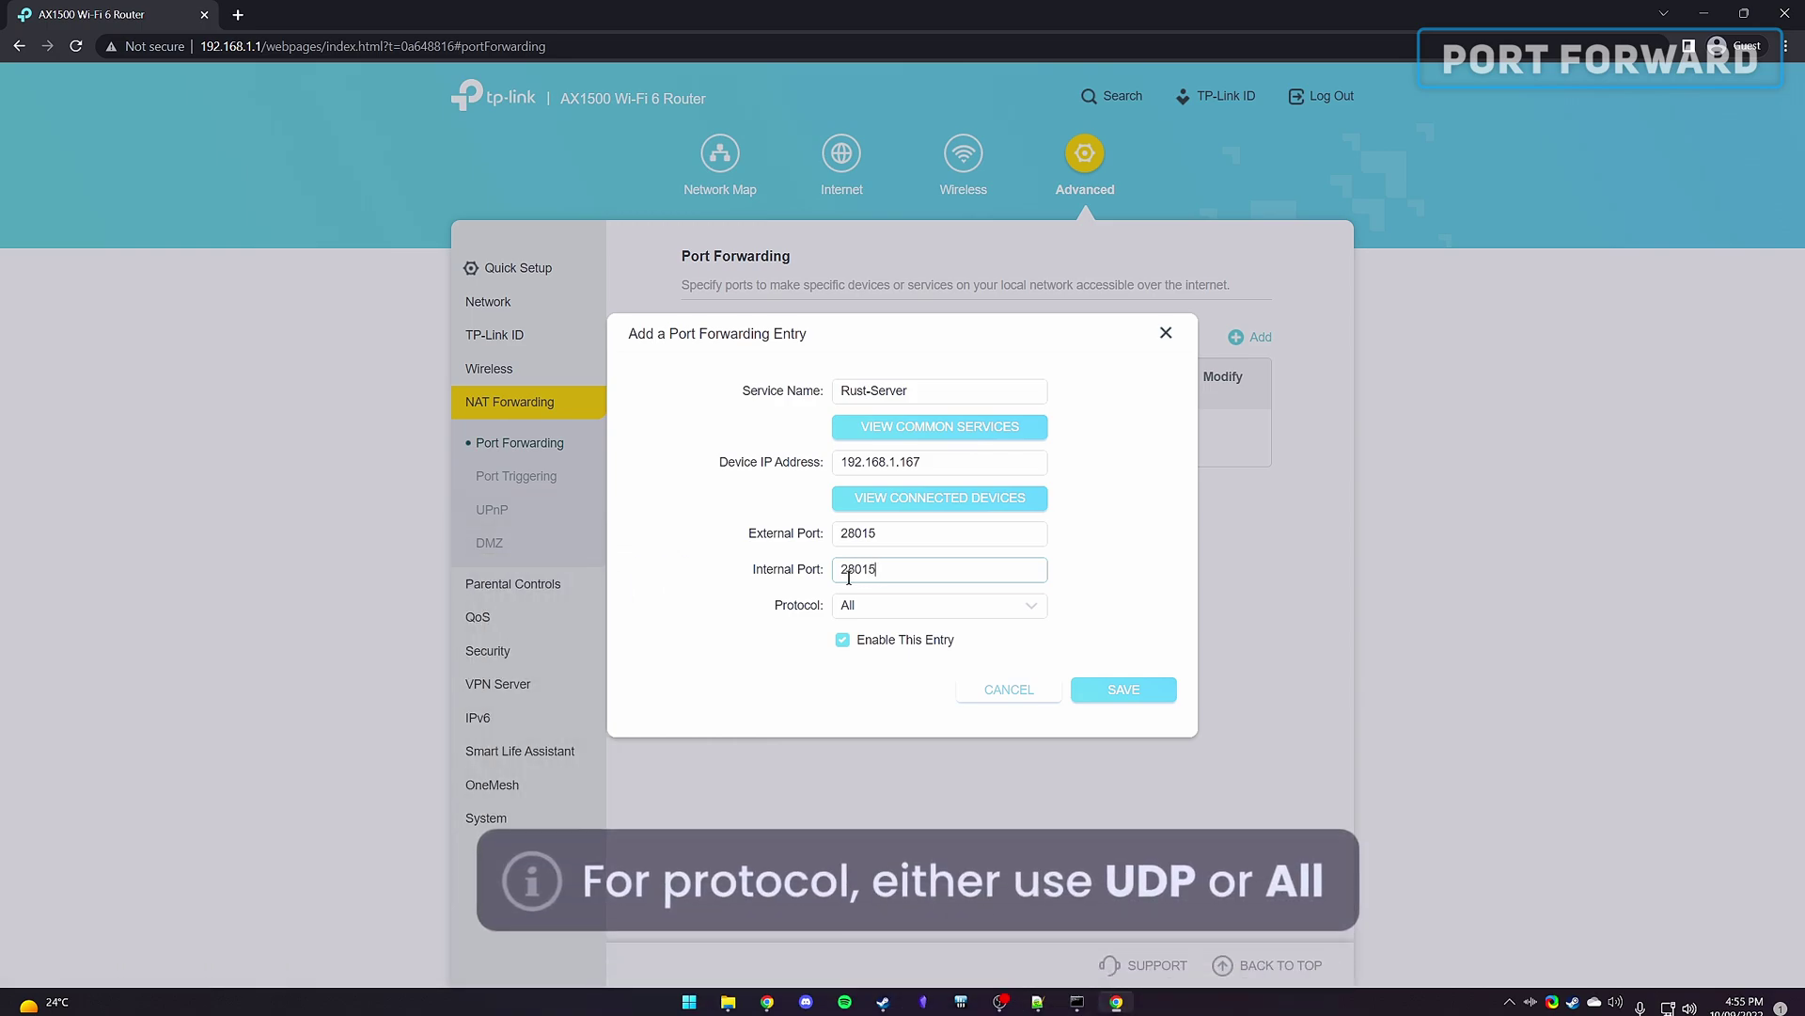
{"action": "left_click", "coordinate": [889, 606]}
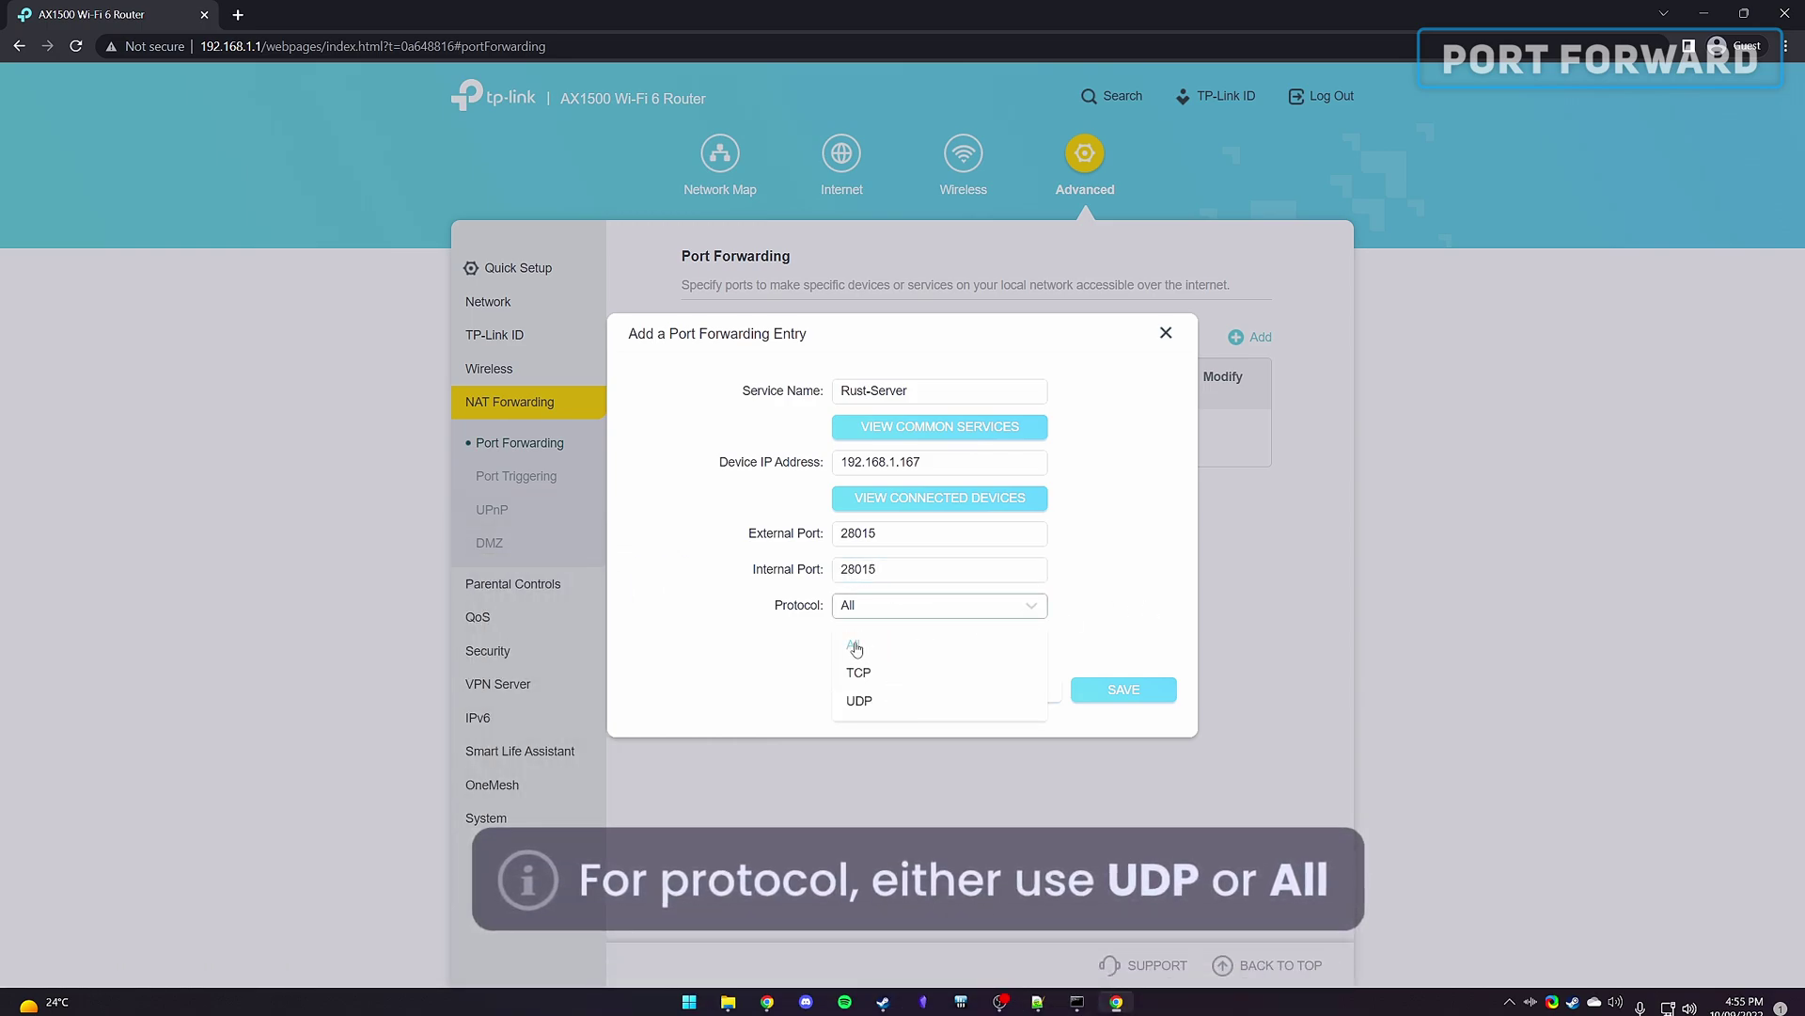
{"action": "left_click", "coordinate": [931, 644]}
{"action": "left_click", "coordinate": [1119, 704]}
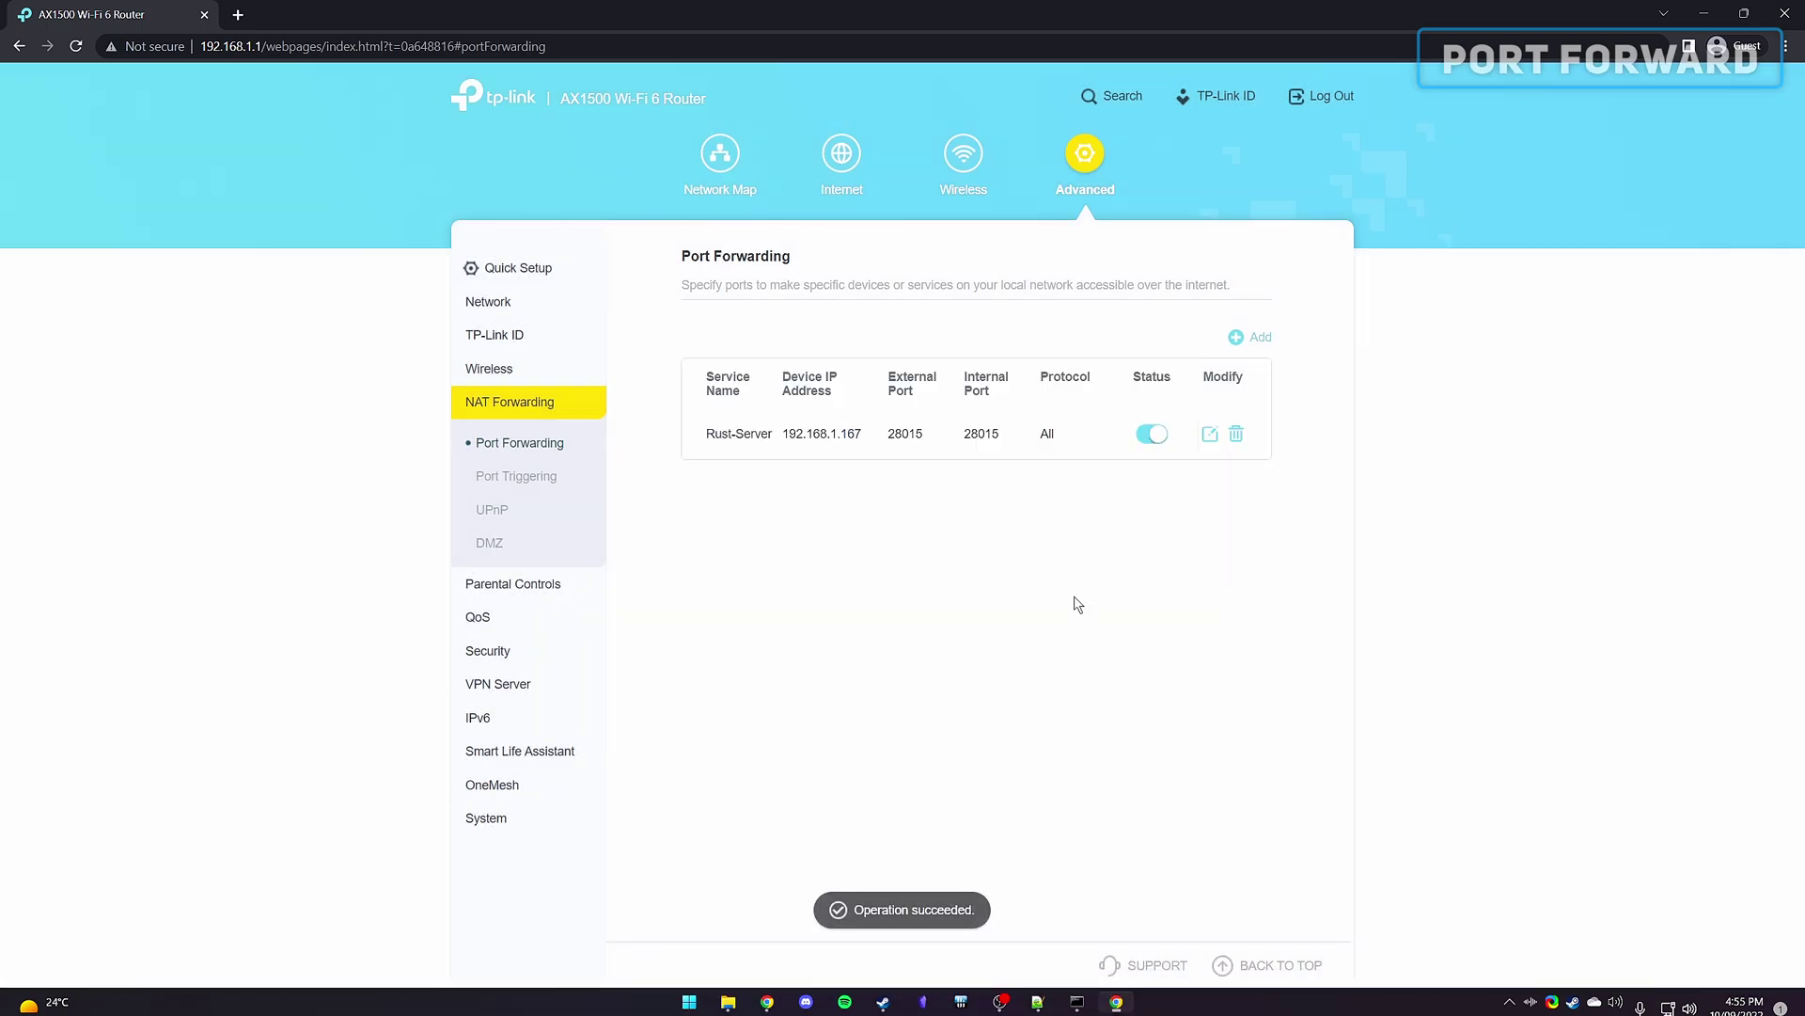
Step: Add and save a Rust-Rcon rule forwarding ports 28016/28016 to 192.168.1.167
{"action": "left_click", "coordinate": [1255, 339]}
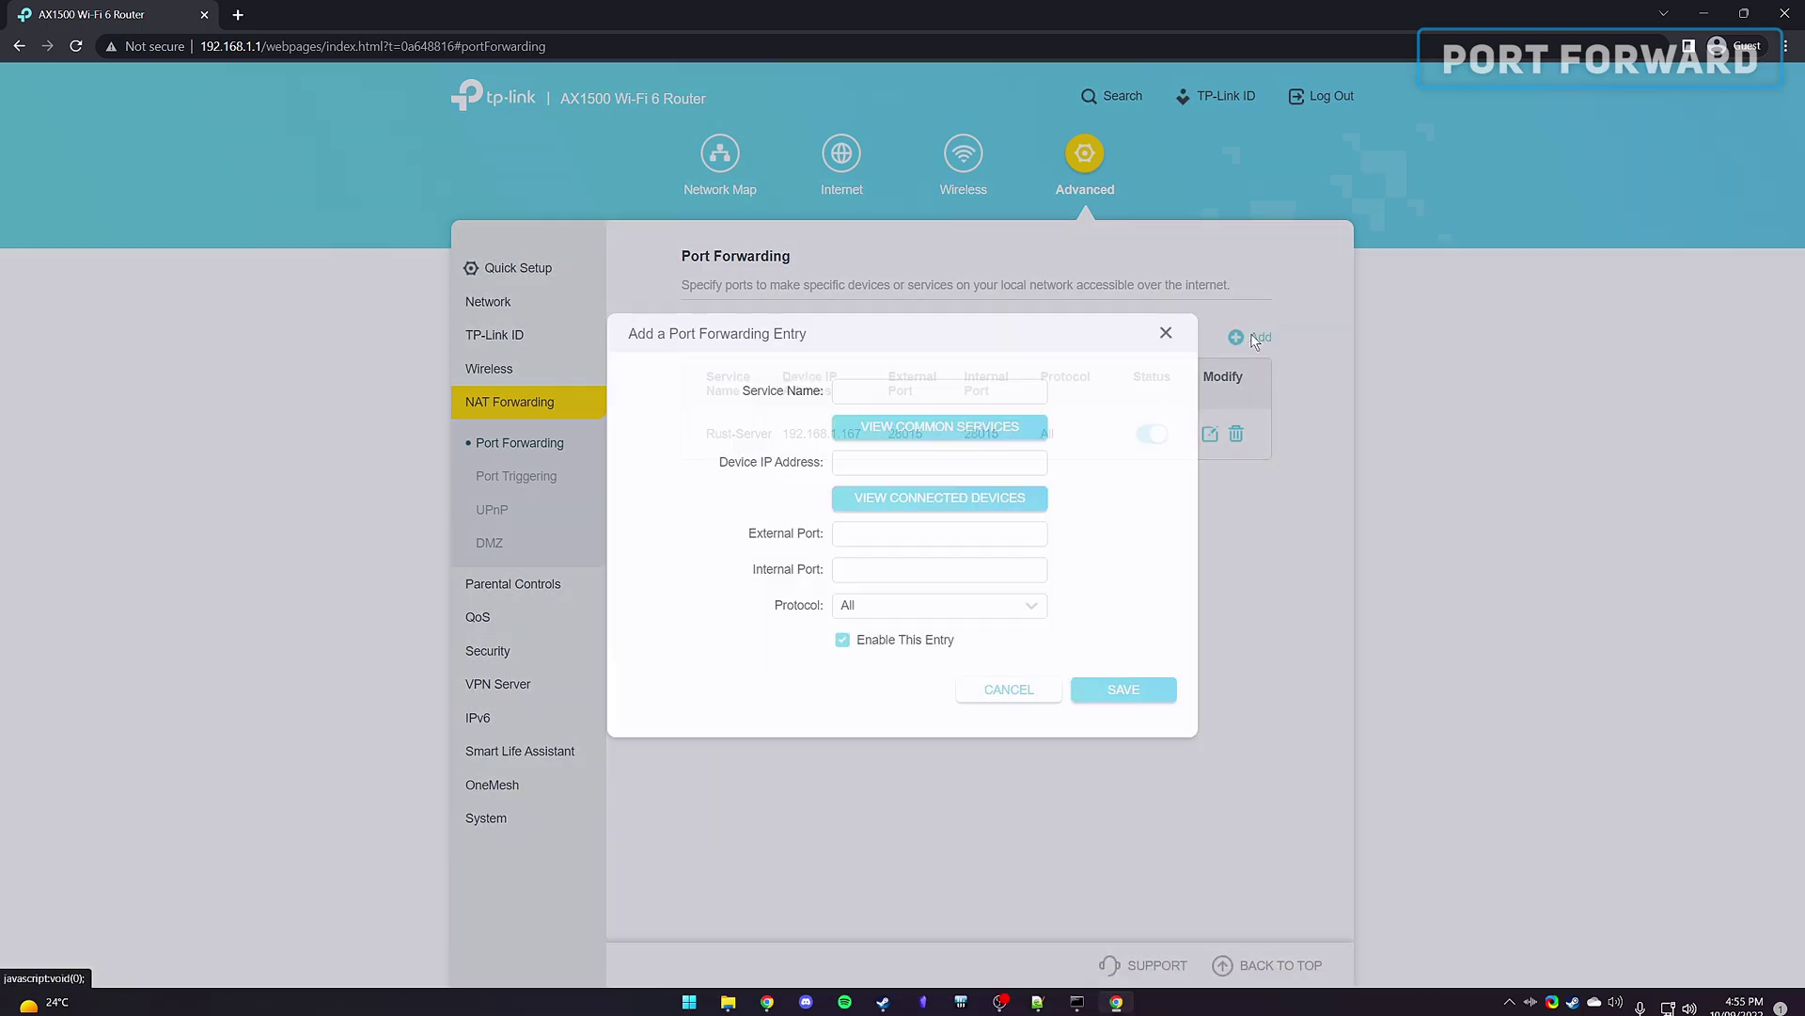
{"action": "left_click", "coordinate": [921, 392]}
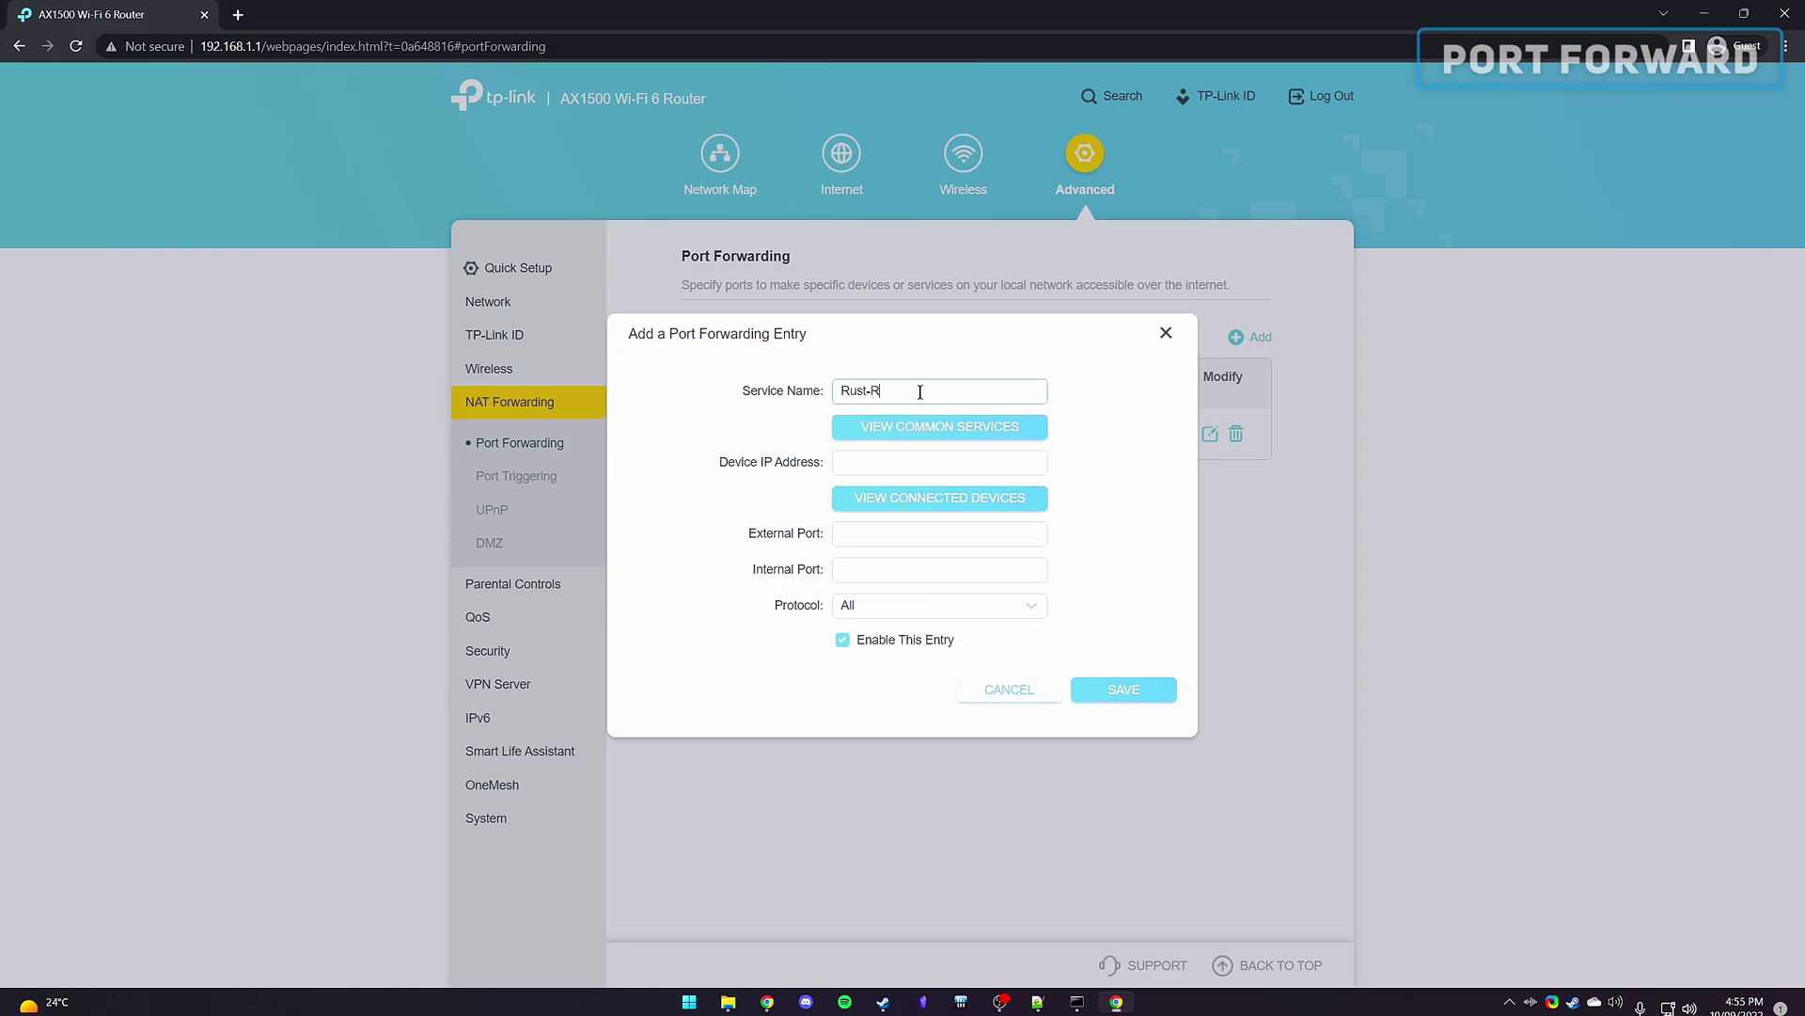
{"action": "left_click", "coordinate": [887, 460]}
{"action": "type", "text": "192.168.1.167"}
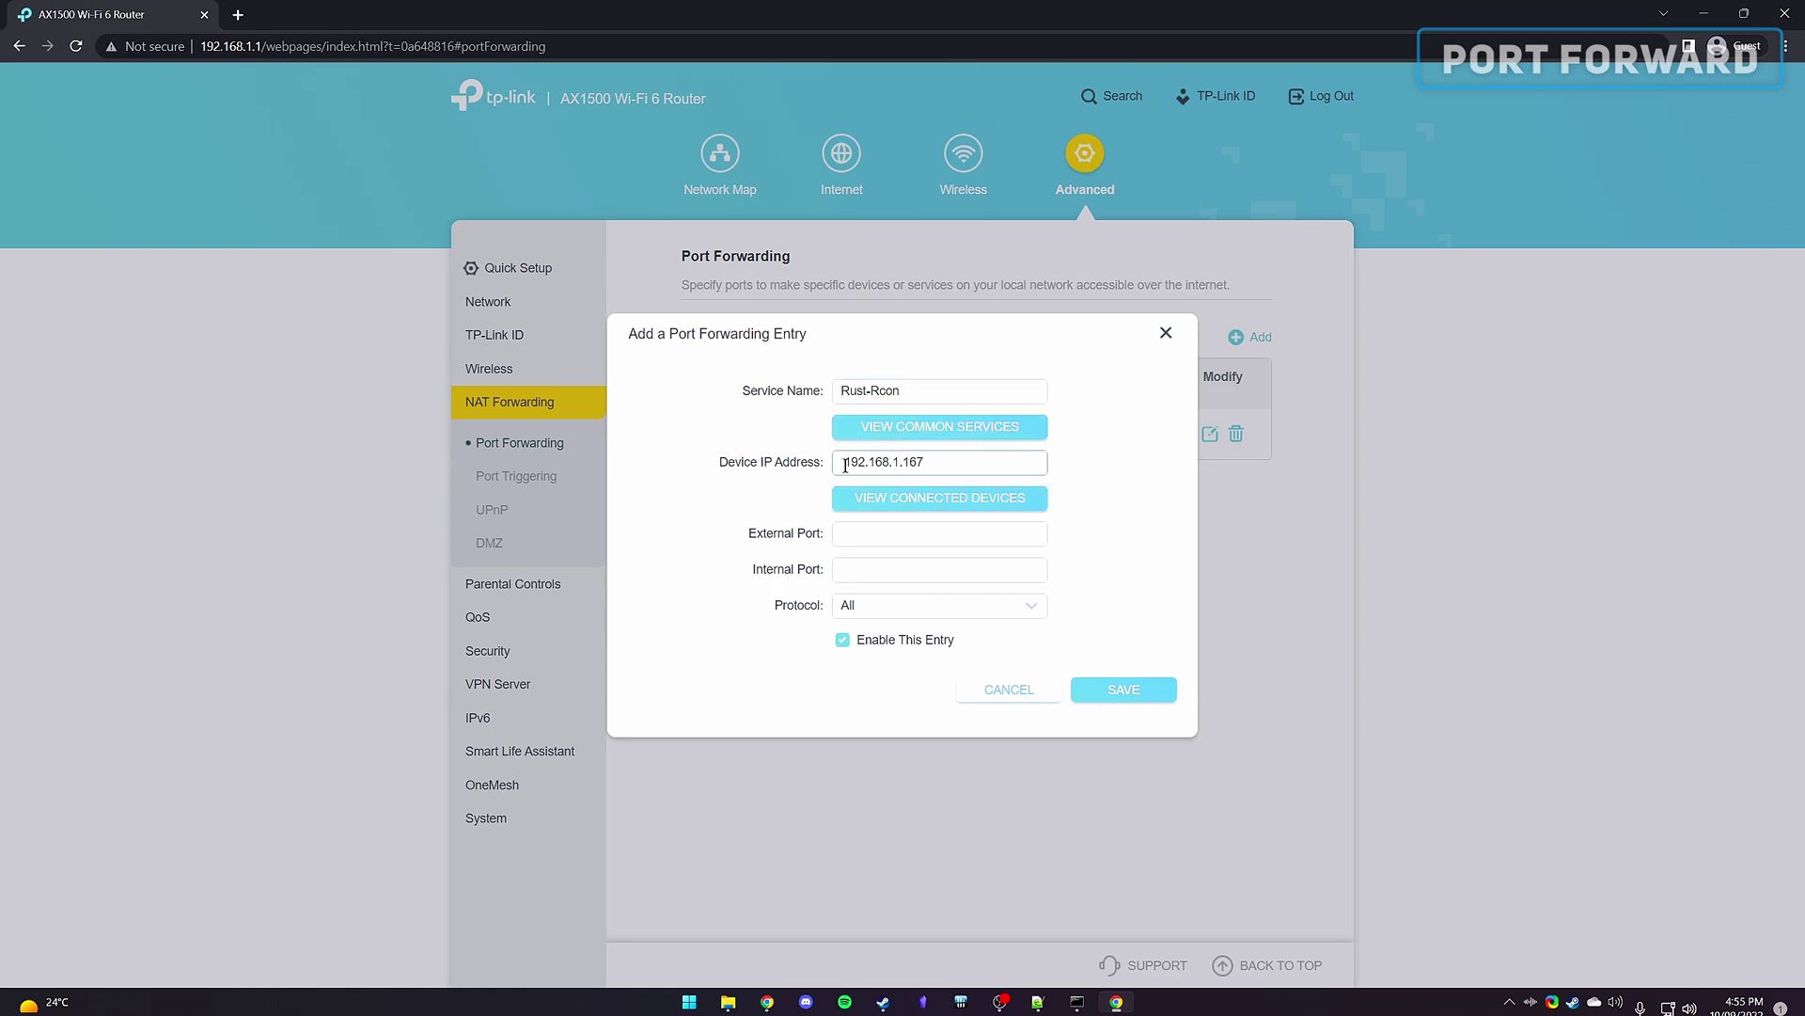
{"action": "left_click_drag", "start_coordinate": [831, 468], "coordinate": [866, 486]}
{"action": "left_click", "coordinate": [887, 536]}
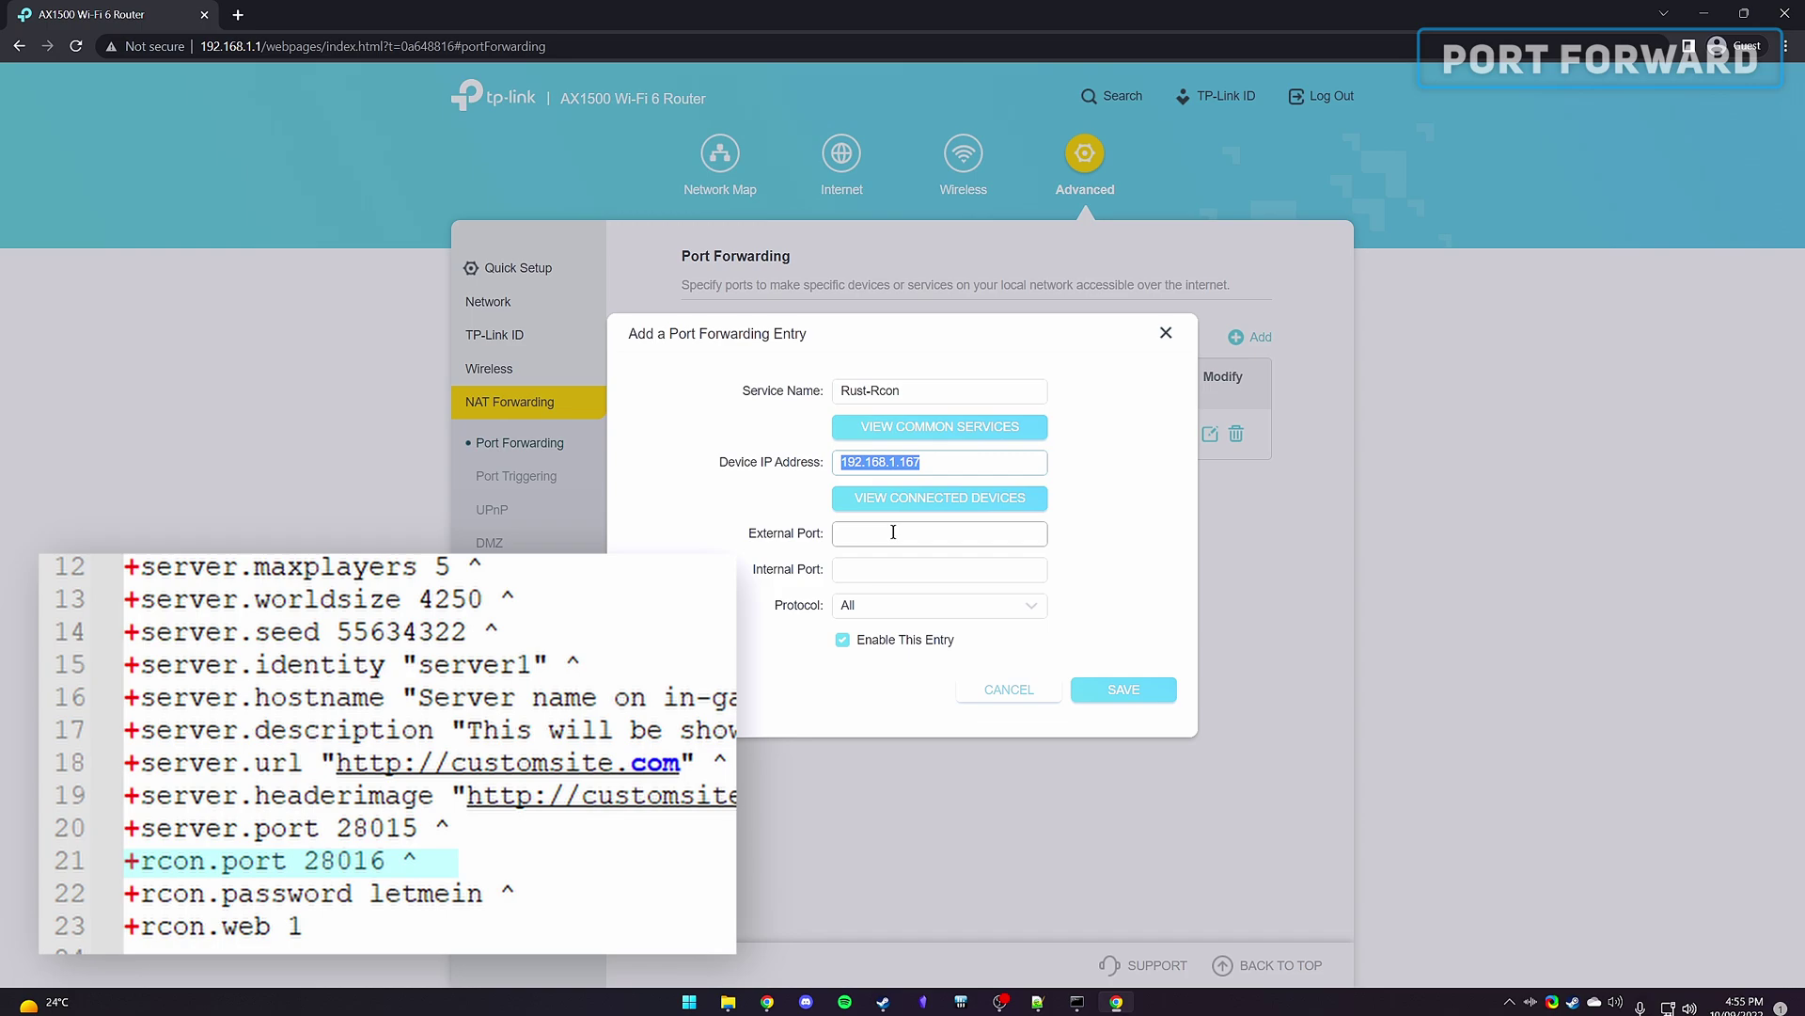
{"action": "type", "text": "28016"}
{"action": "left_click", "coordinate": [877, 568]}
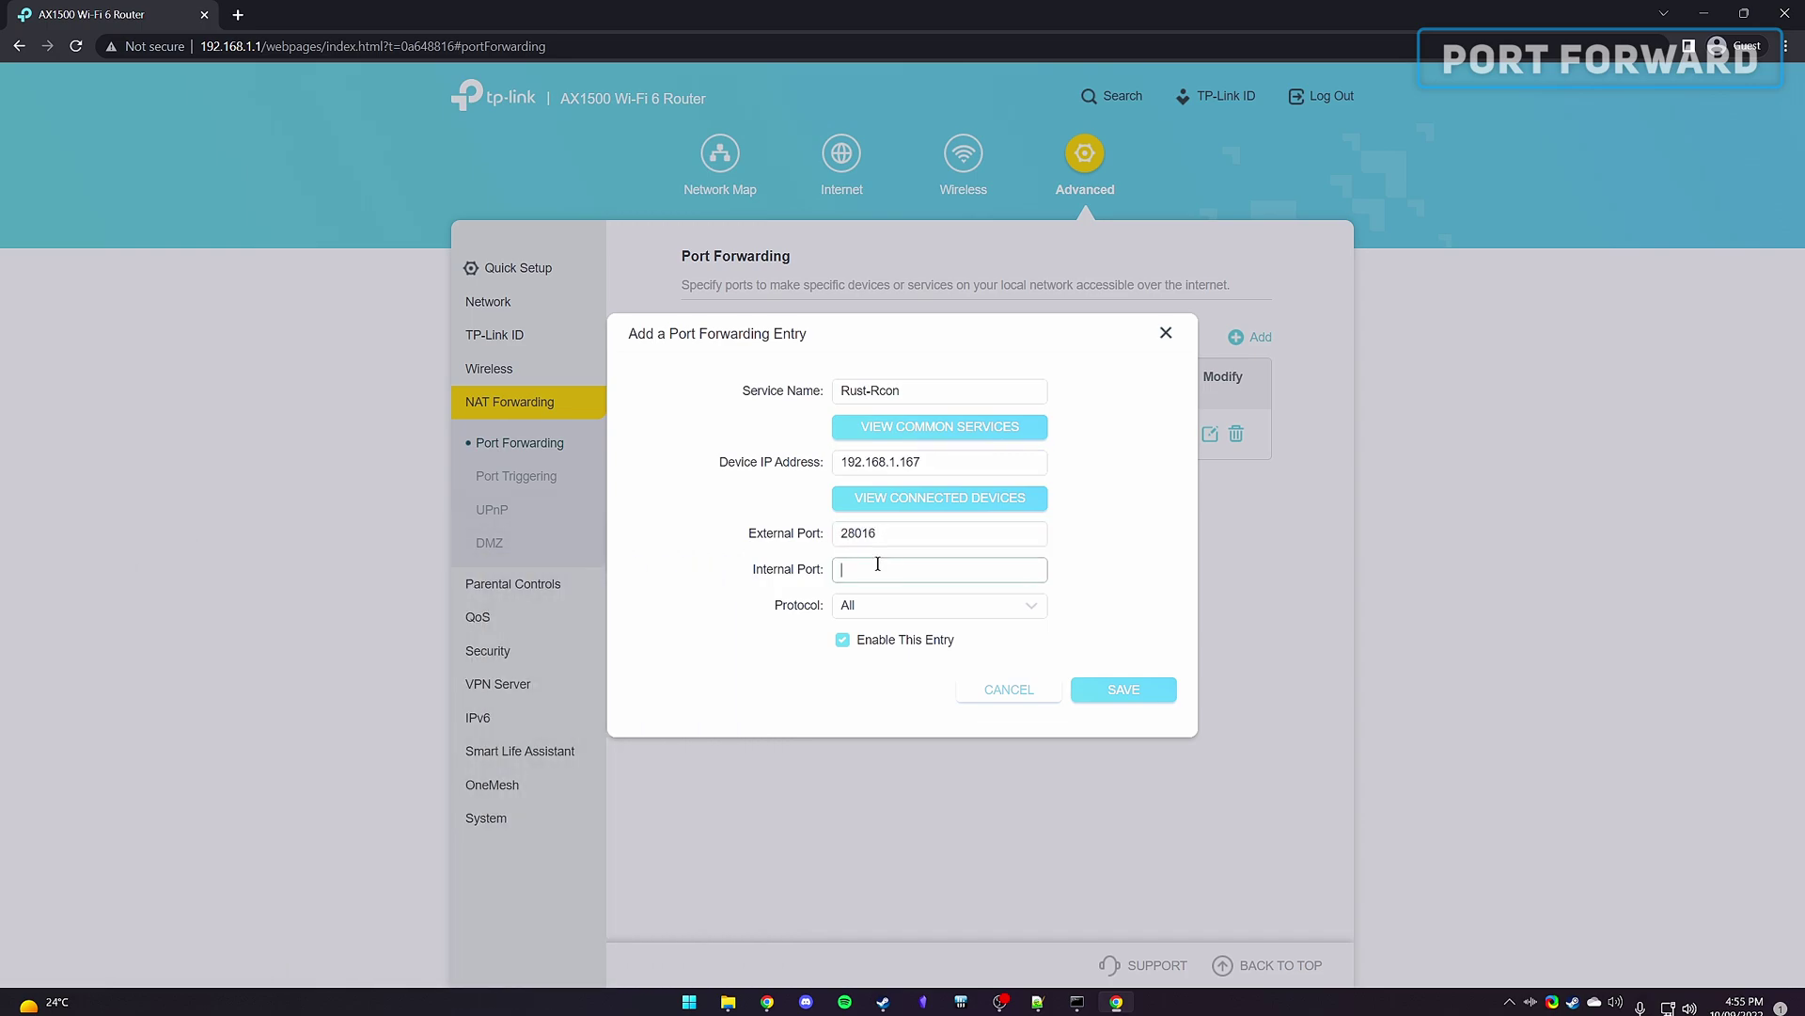
{"action": "type", "text": "28016"}
{"action": "left_click", "coordinate": [1124, 690]}
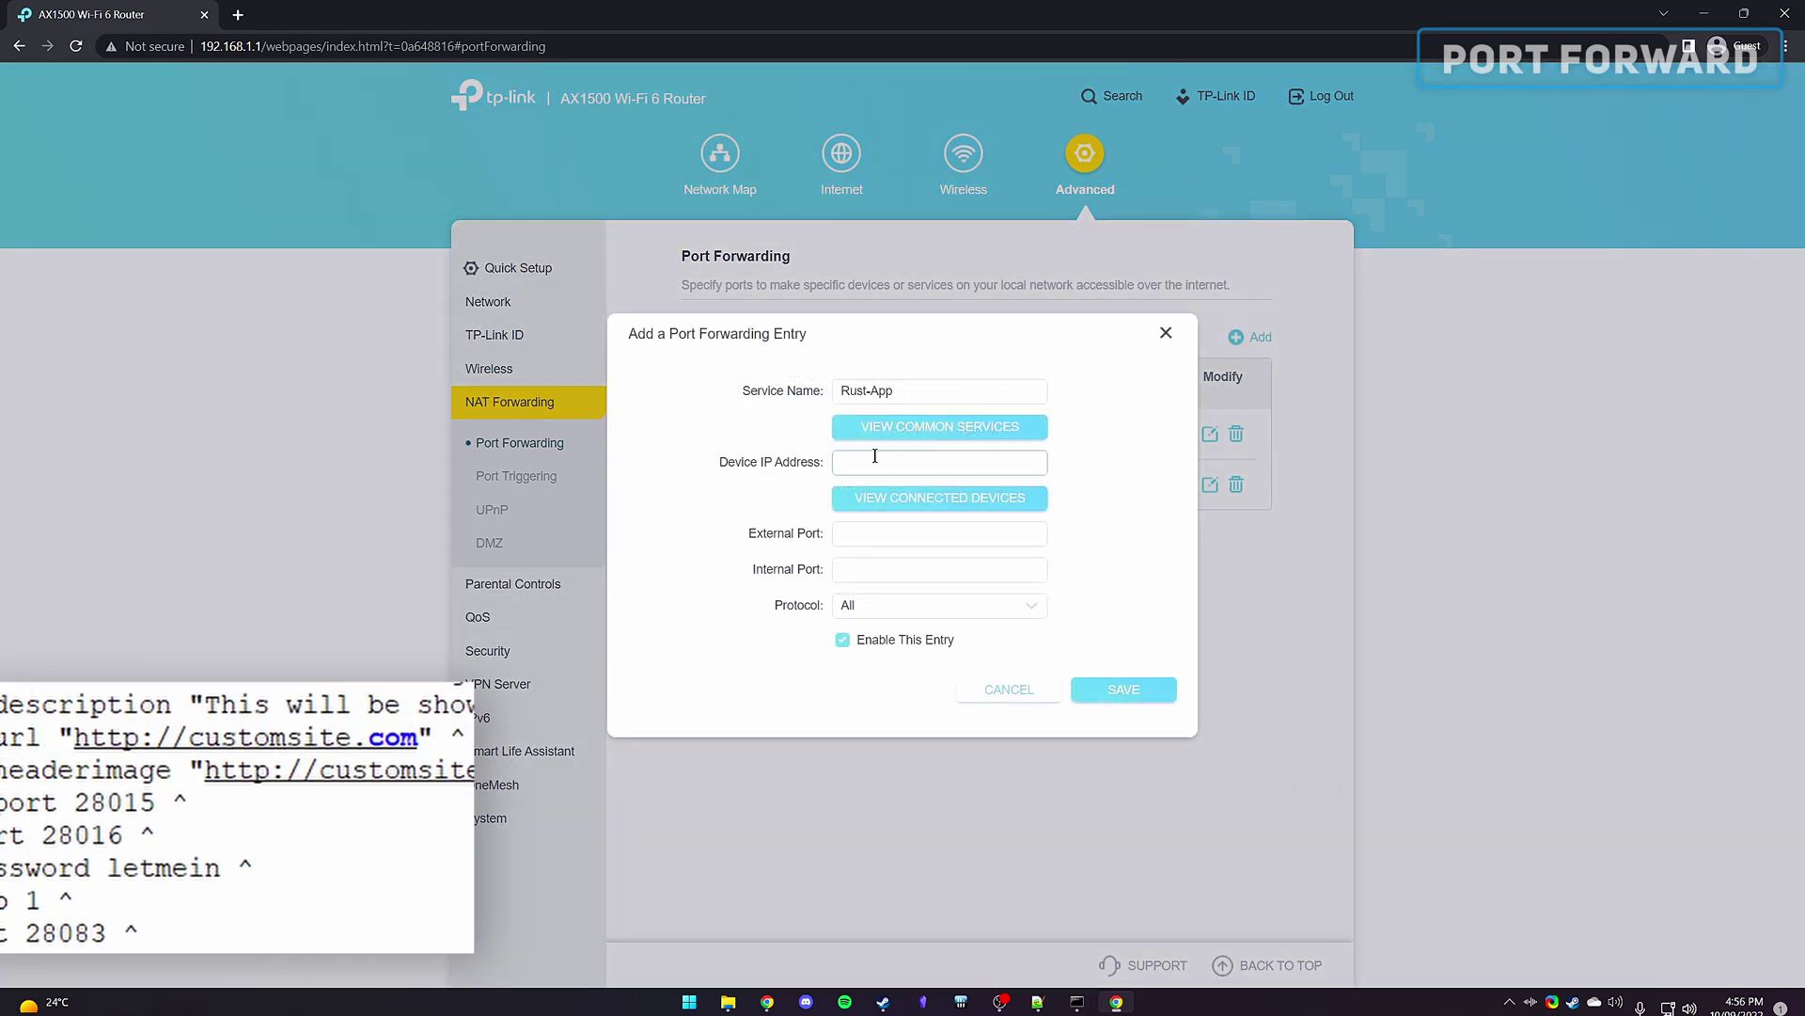
Step: Start entering port 28083 in the Rust-App entry's external and internal port fields
{"action": "left_click", "coordinate": [859, 535]}
{"action": "type", "text": "2808"}
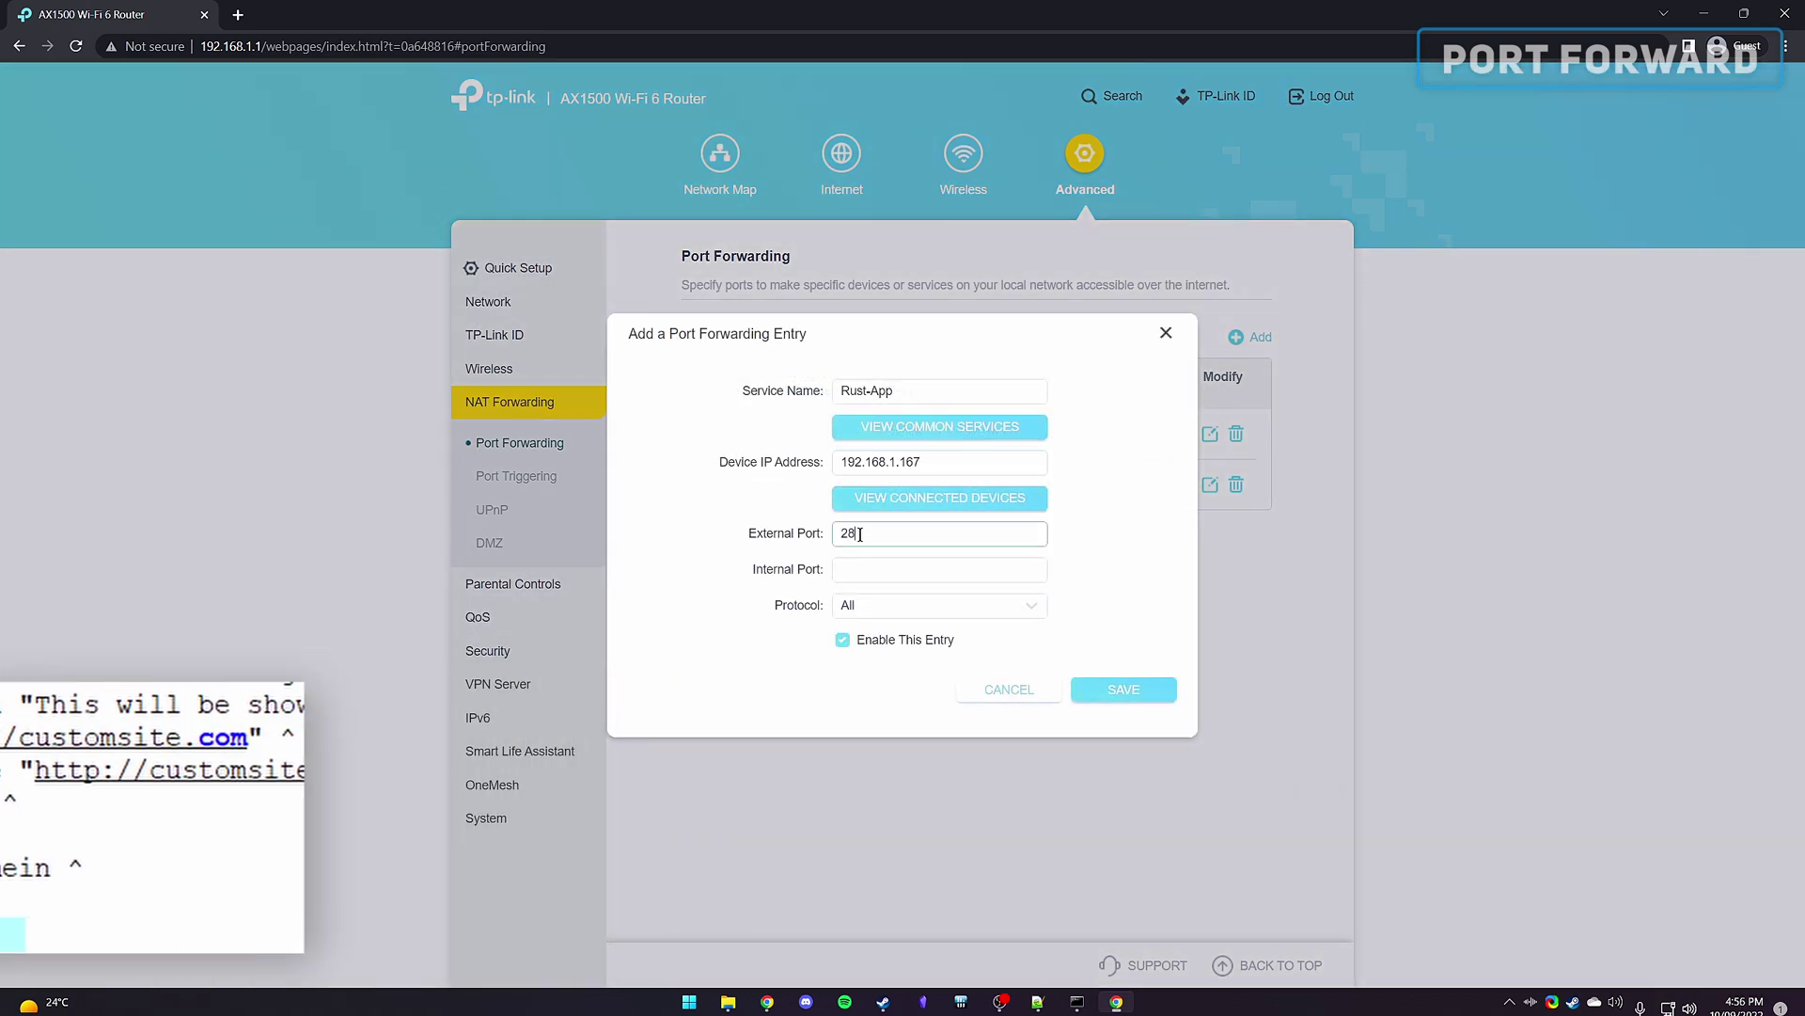
{"action": "left_click", "coordinate": [868, 568]}
{"action": "type", "text": "2"}
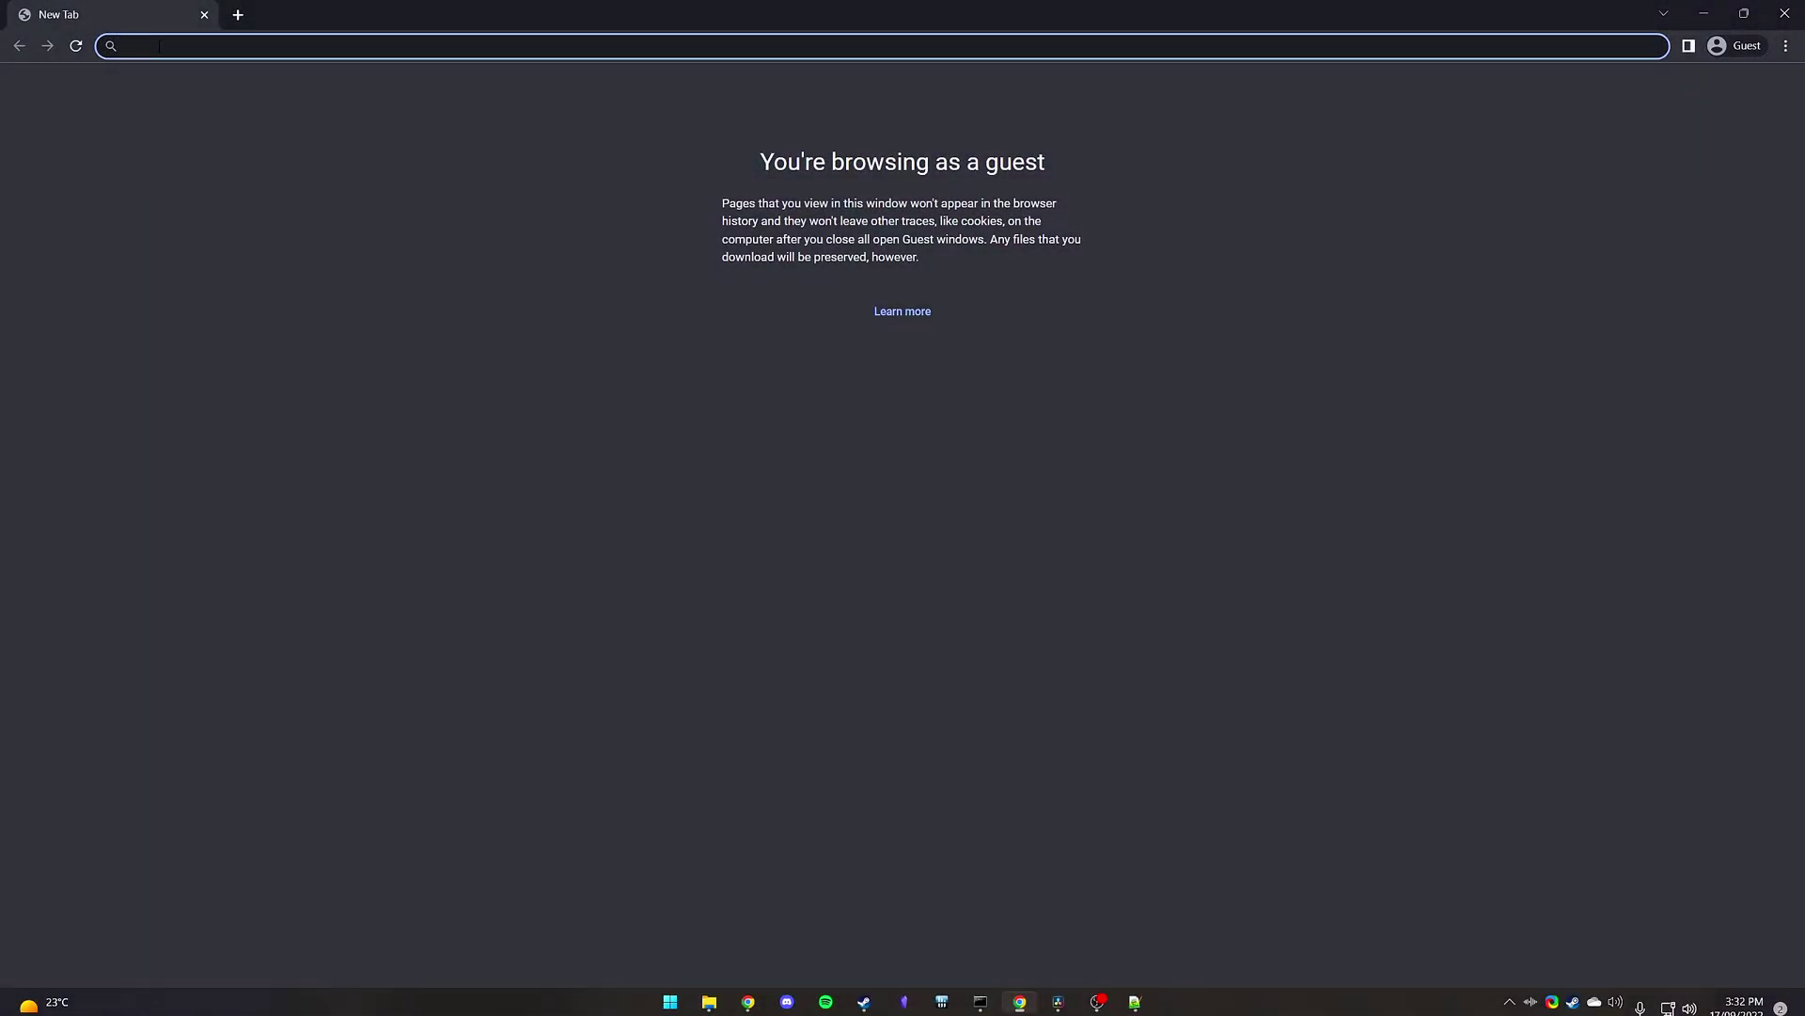
Step: Open the gateway at 192.168.0.1 and map Rust-Server TCP/UDP 28015 to the Archer_AX10 at 192.168.0.217
{"action": "type", "text": "192.16"}
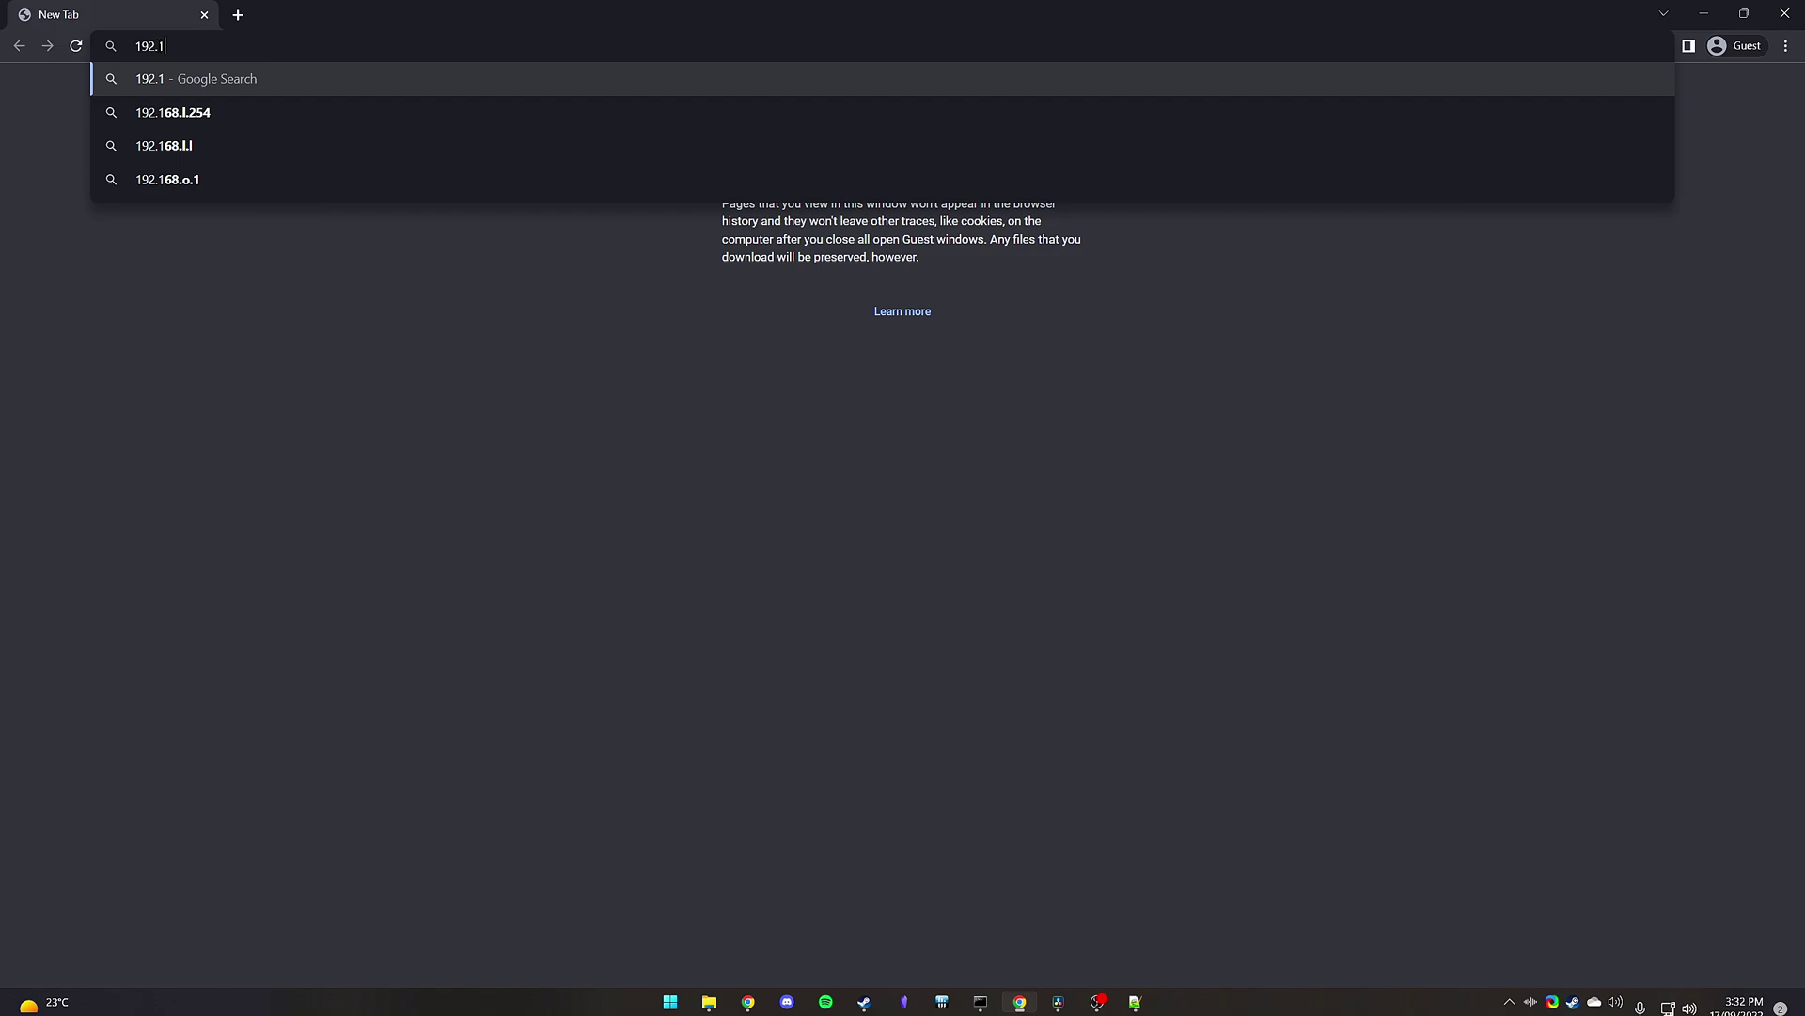
{"action": "type", "text": "8.0.1"}
{"action": "key", "text": "Return"}
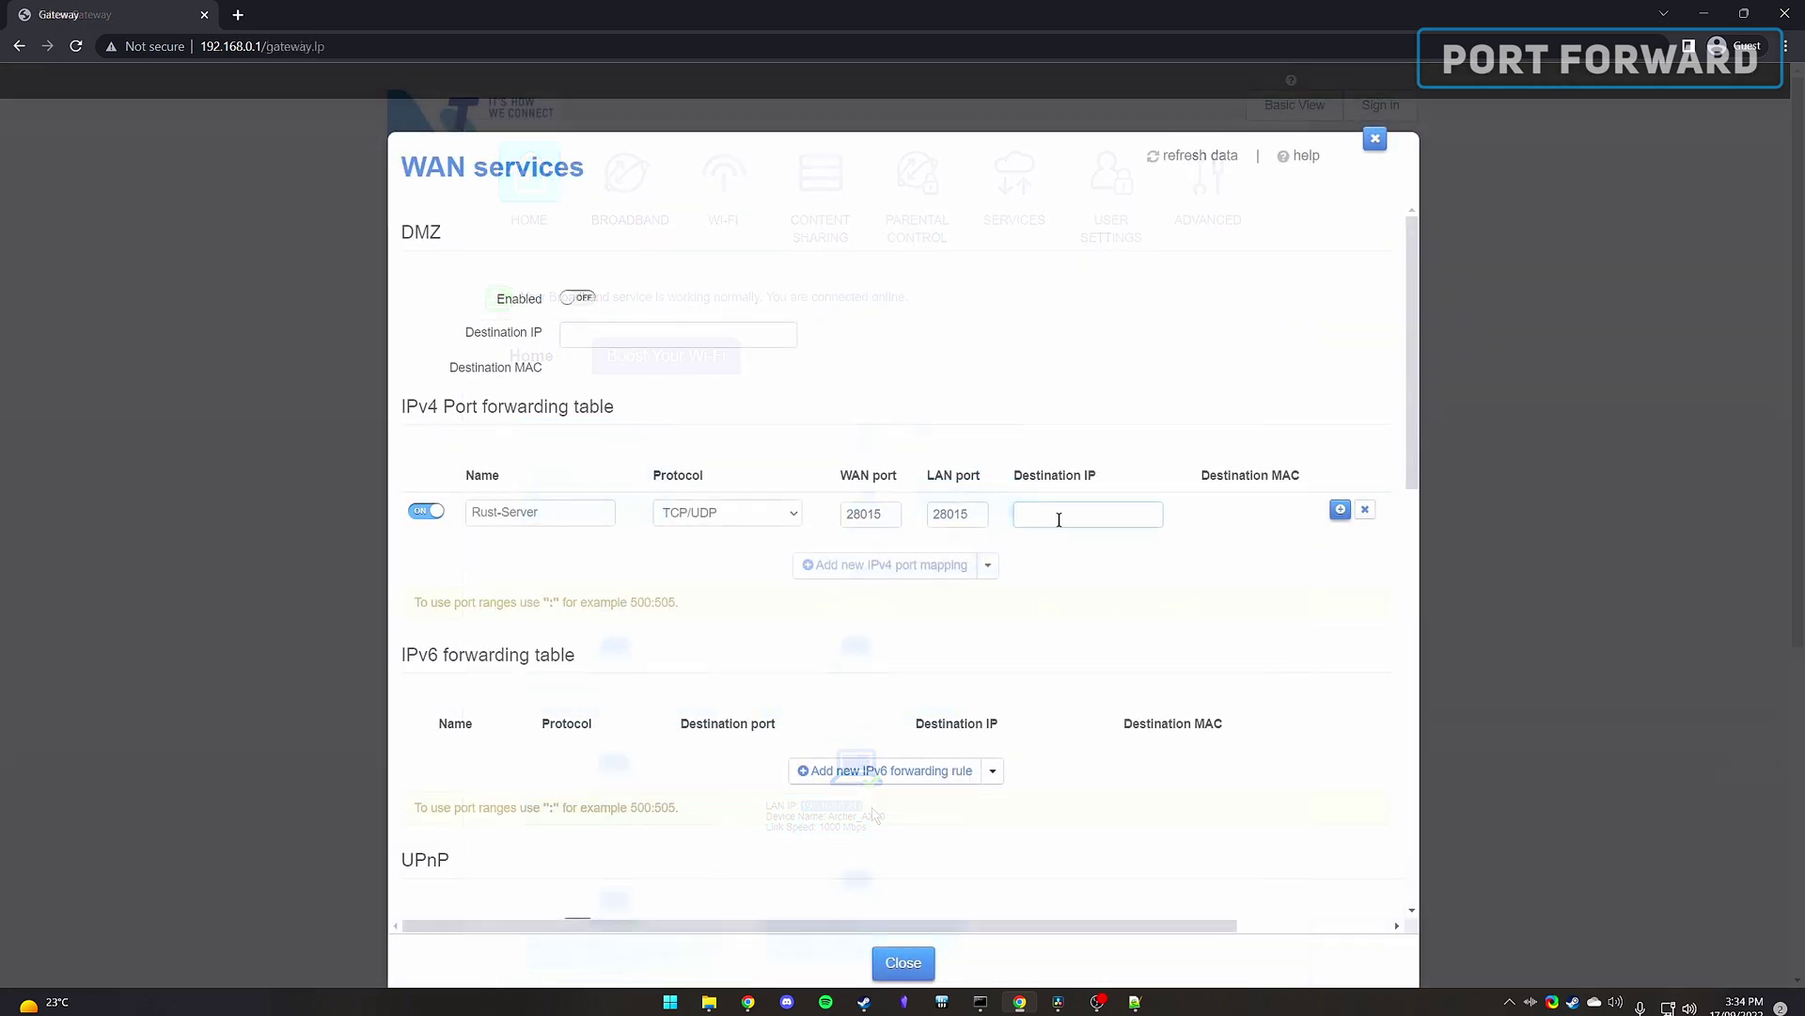
{"action": "type", "text": "168.0.217"}
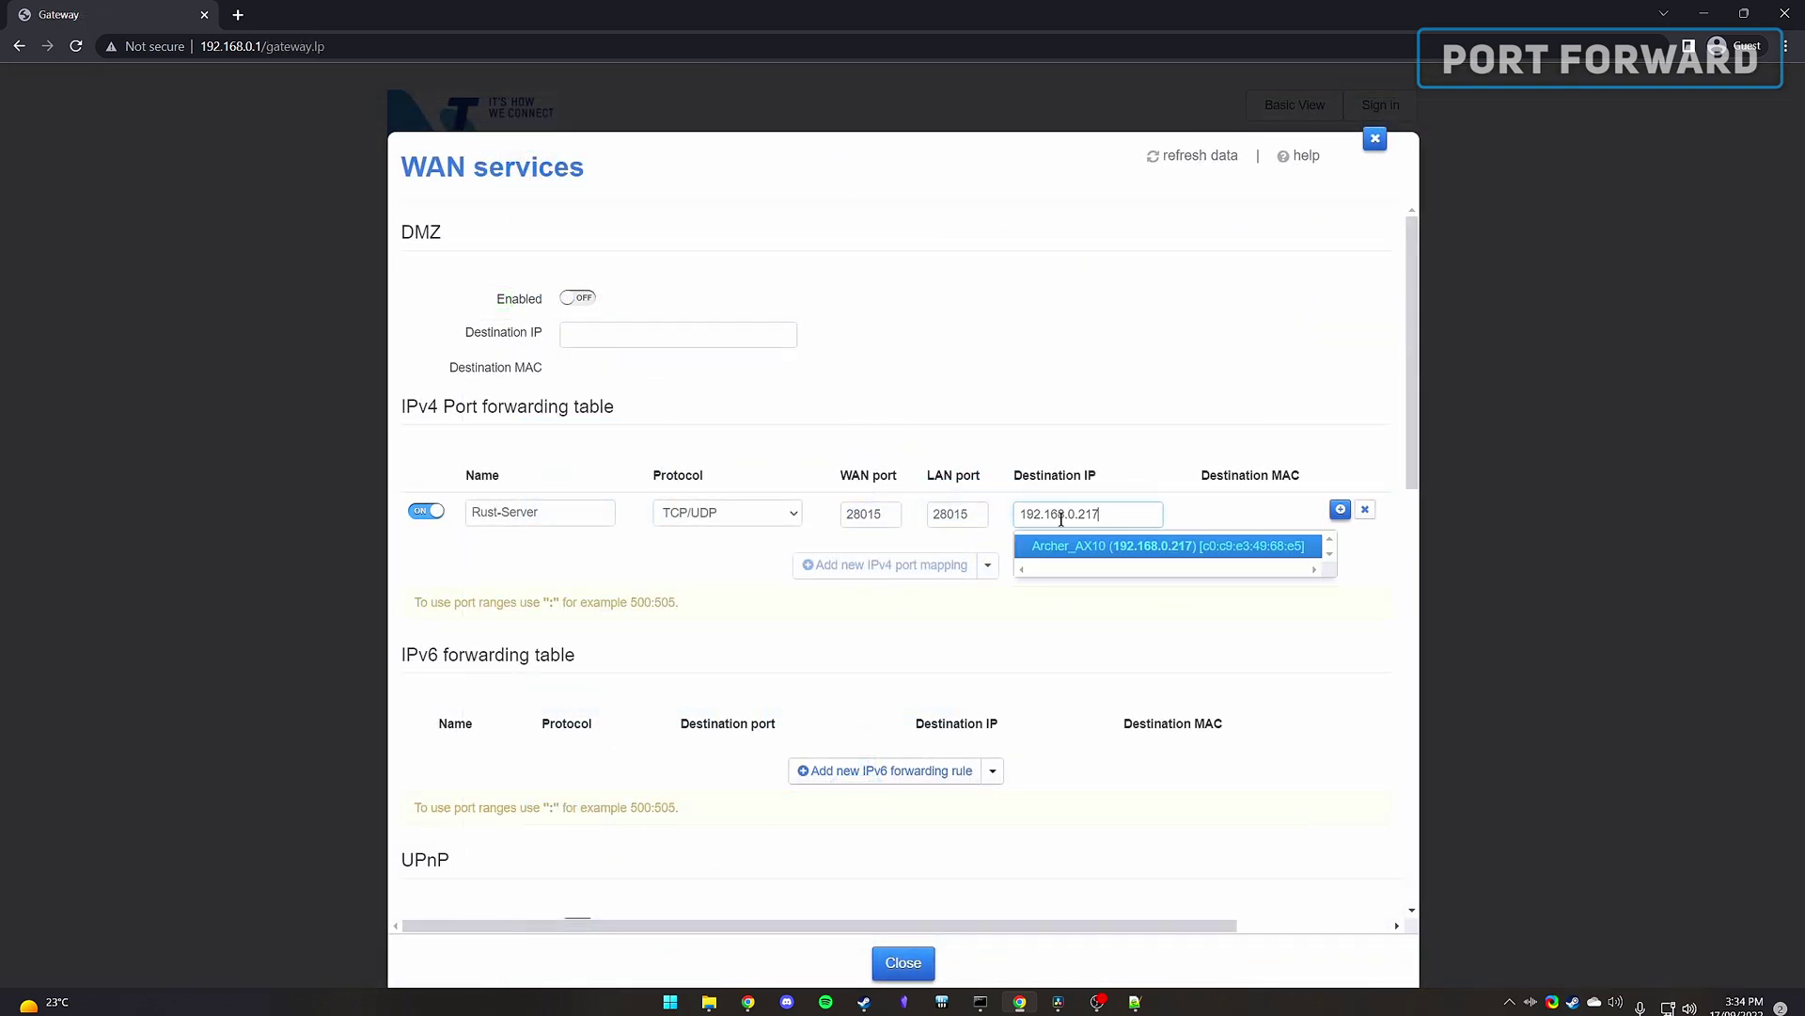
{"action": "left_click", "coordinate": [1160, 547]}
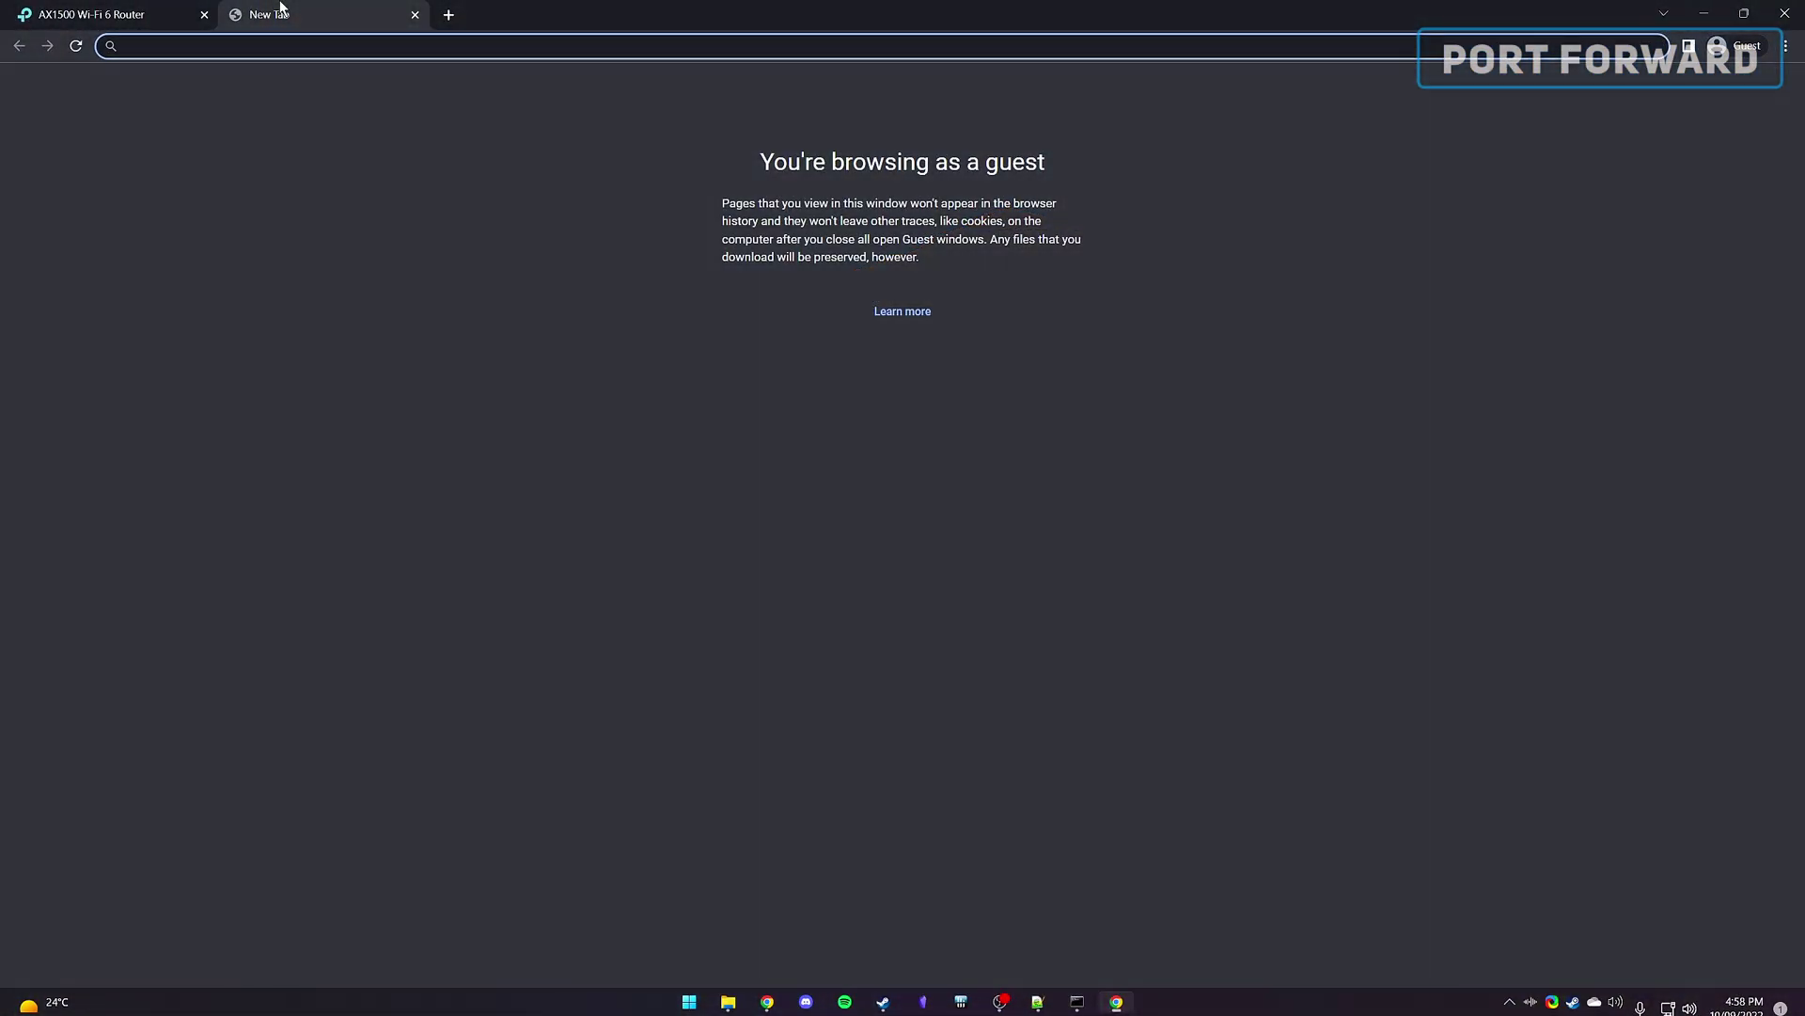
Step: Search 'my ip' in Chrome to see the public IP address
{"action": "type", "text": "my ip"}
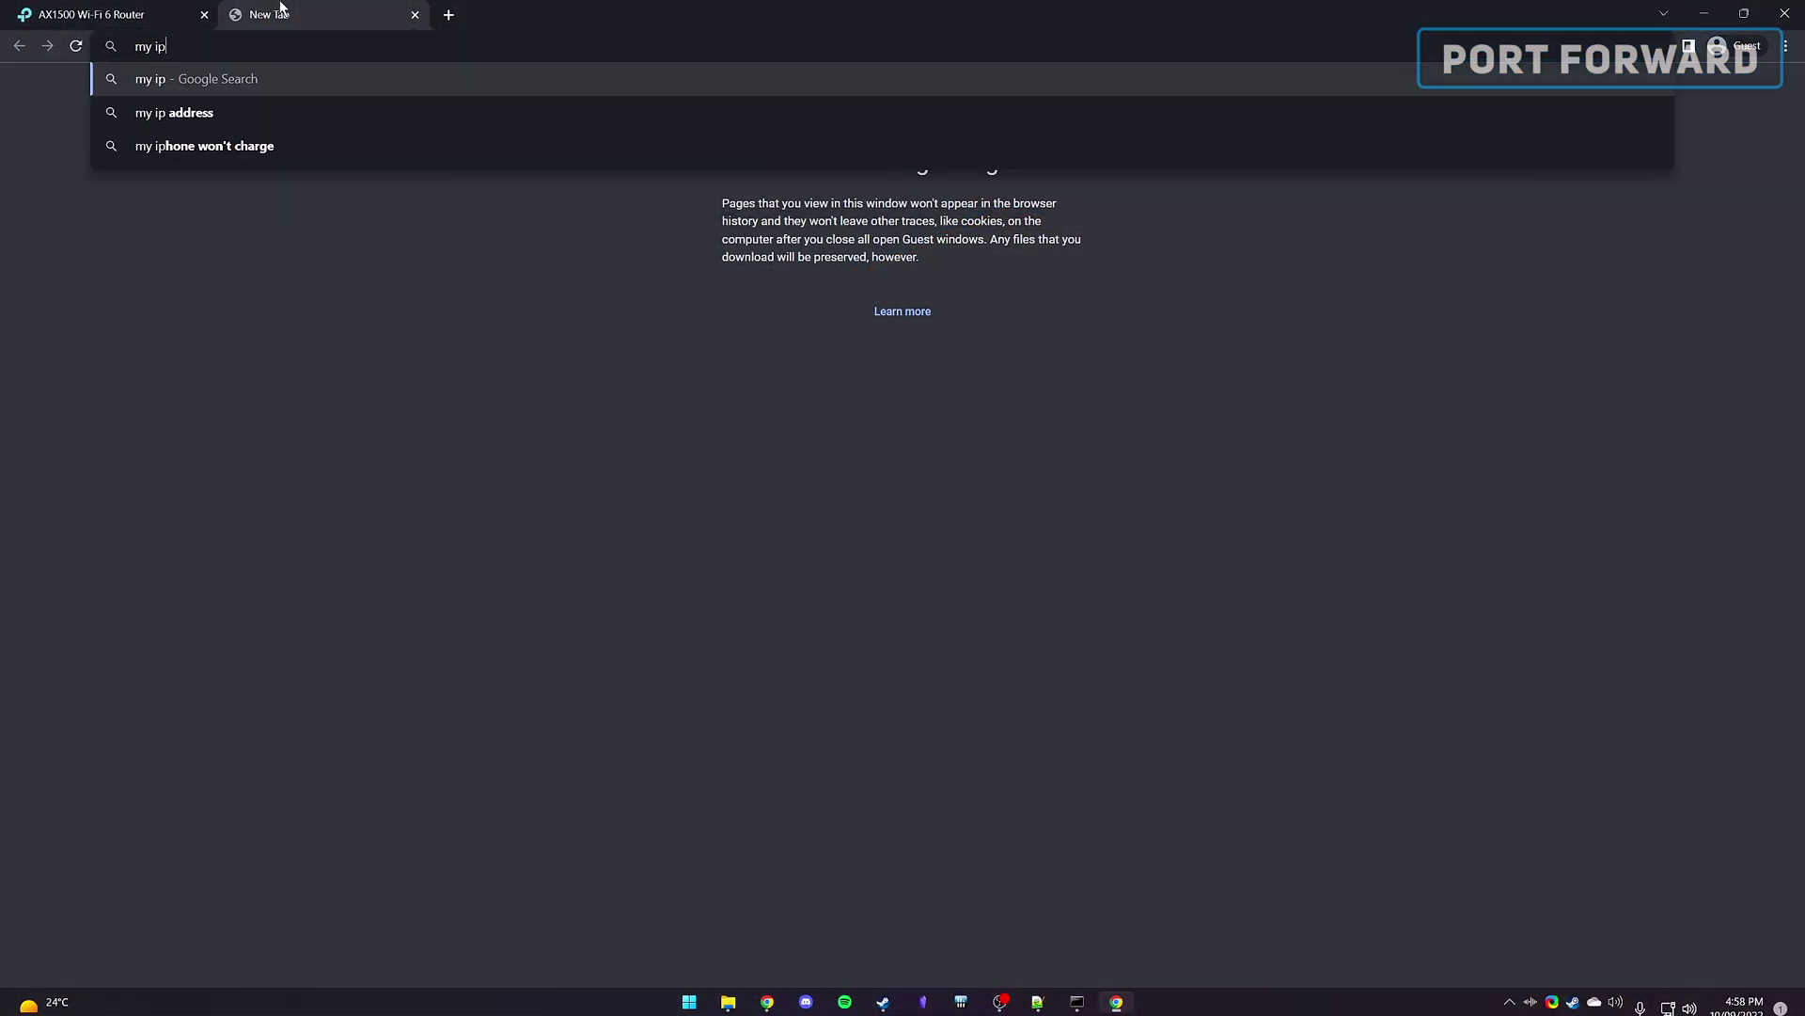
{"action": "key", "text": "Return"}
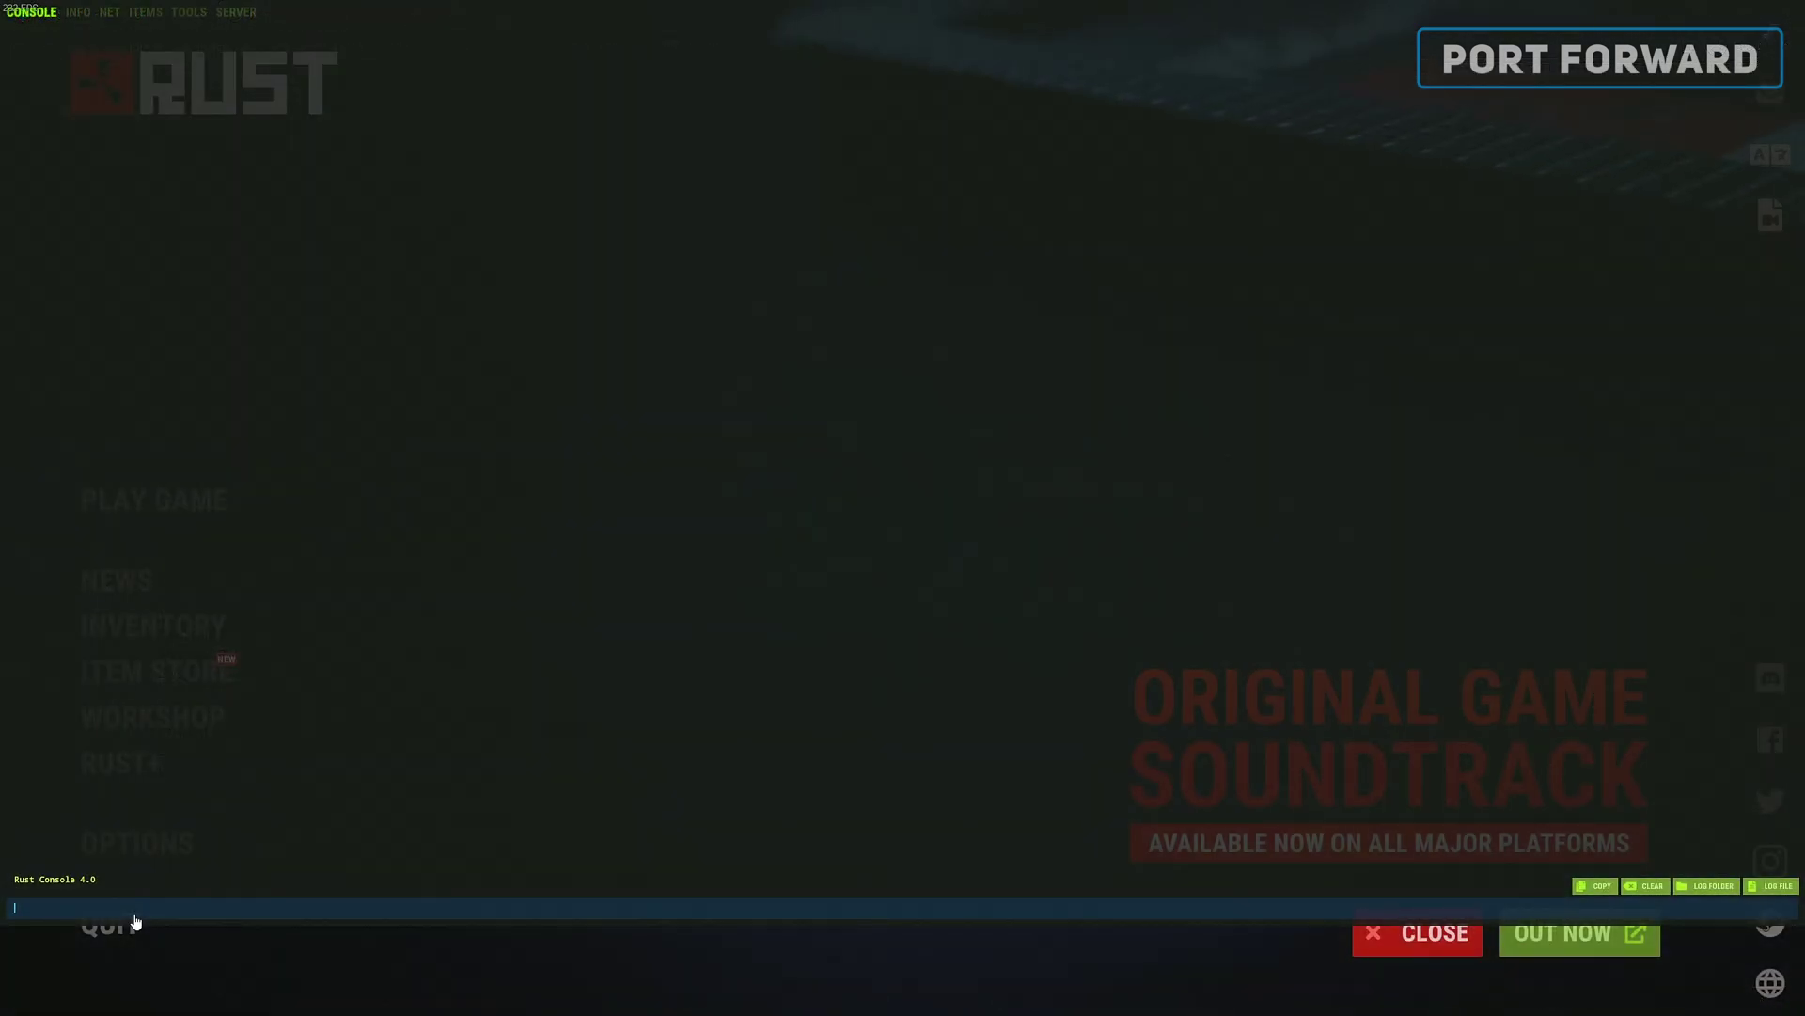
Step: Type 'connect mypublicip' into the Rust console
{"action": "type", "text": "connect "}
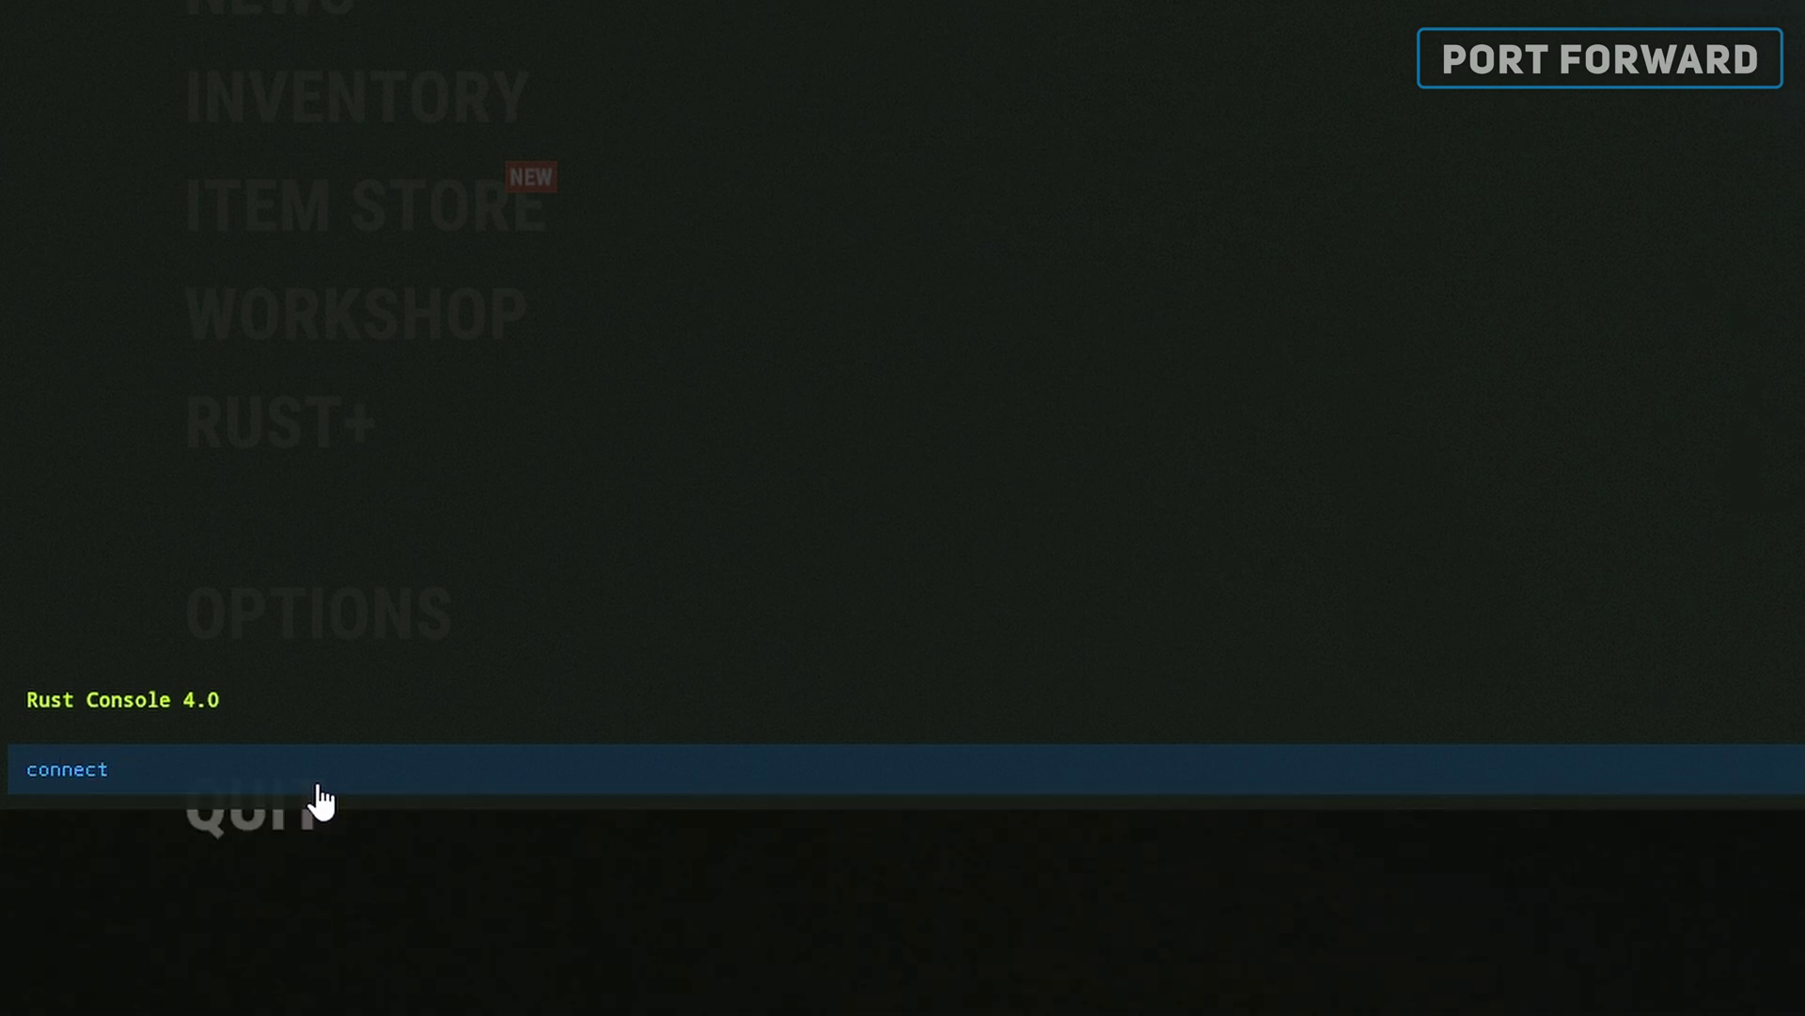
{"action": "type", "text": "mypublic"}
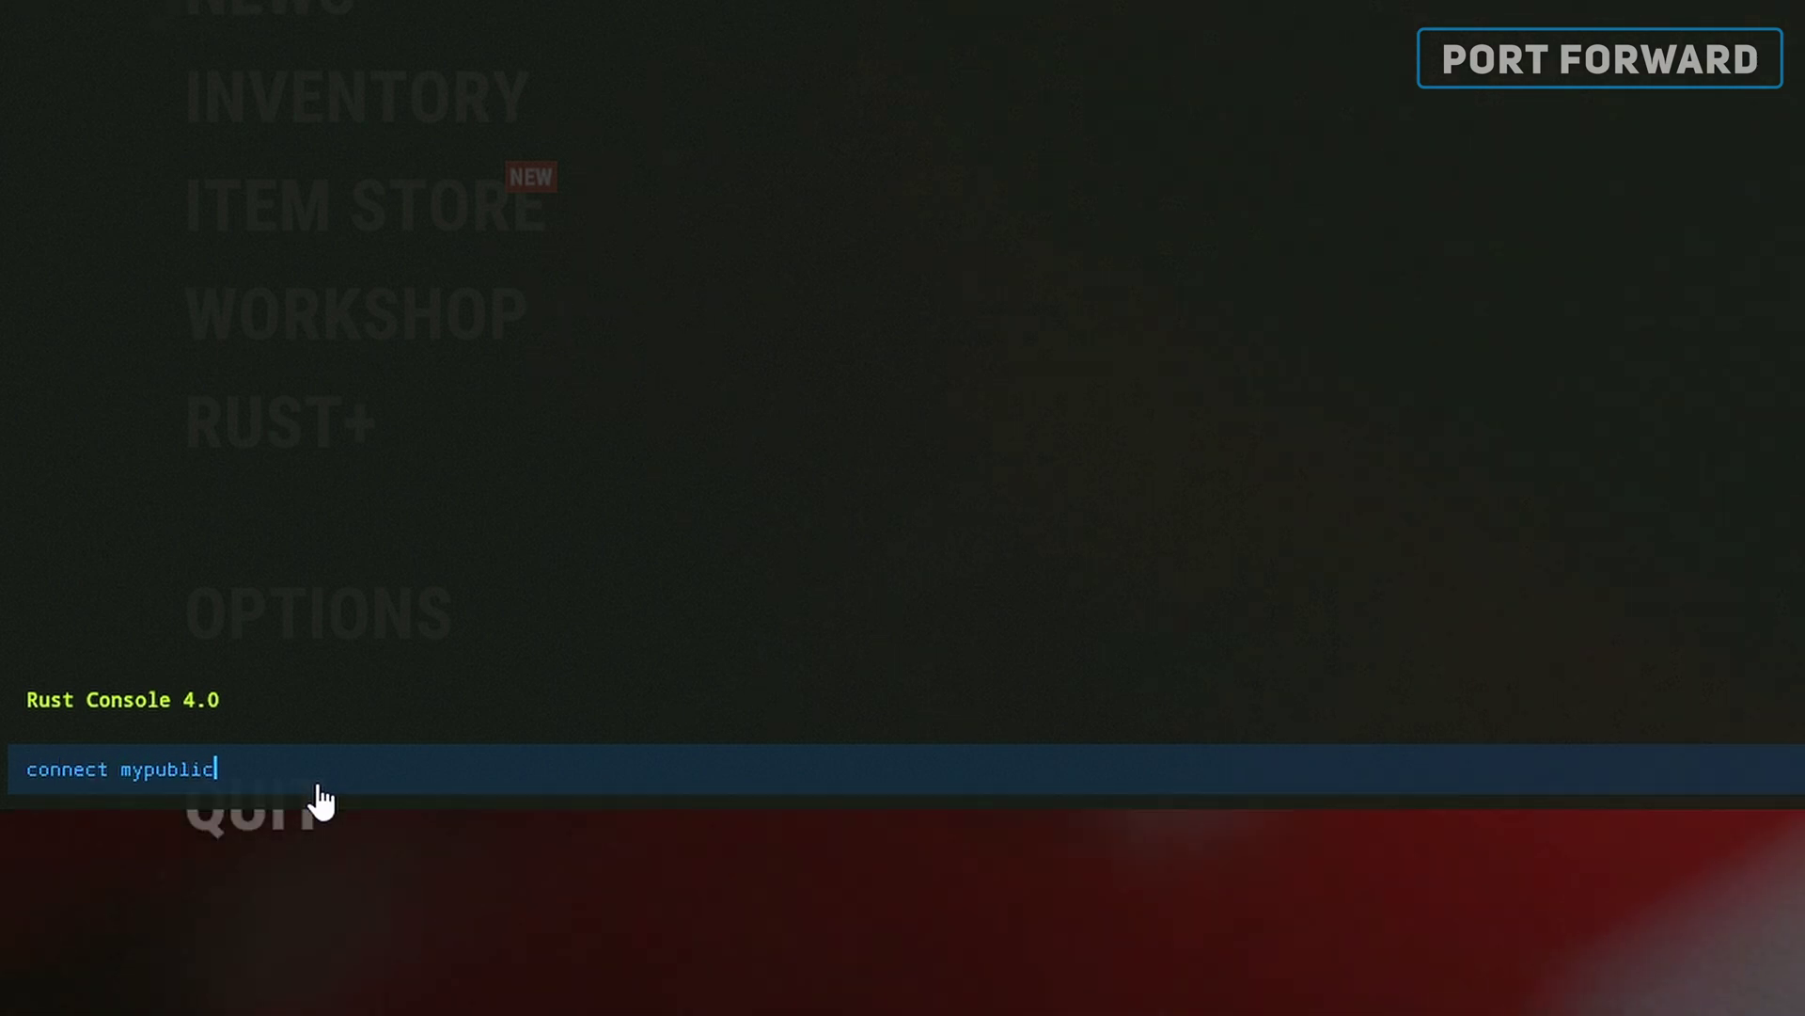
{"action": "type", "text": "ip!!!"}
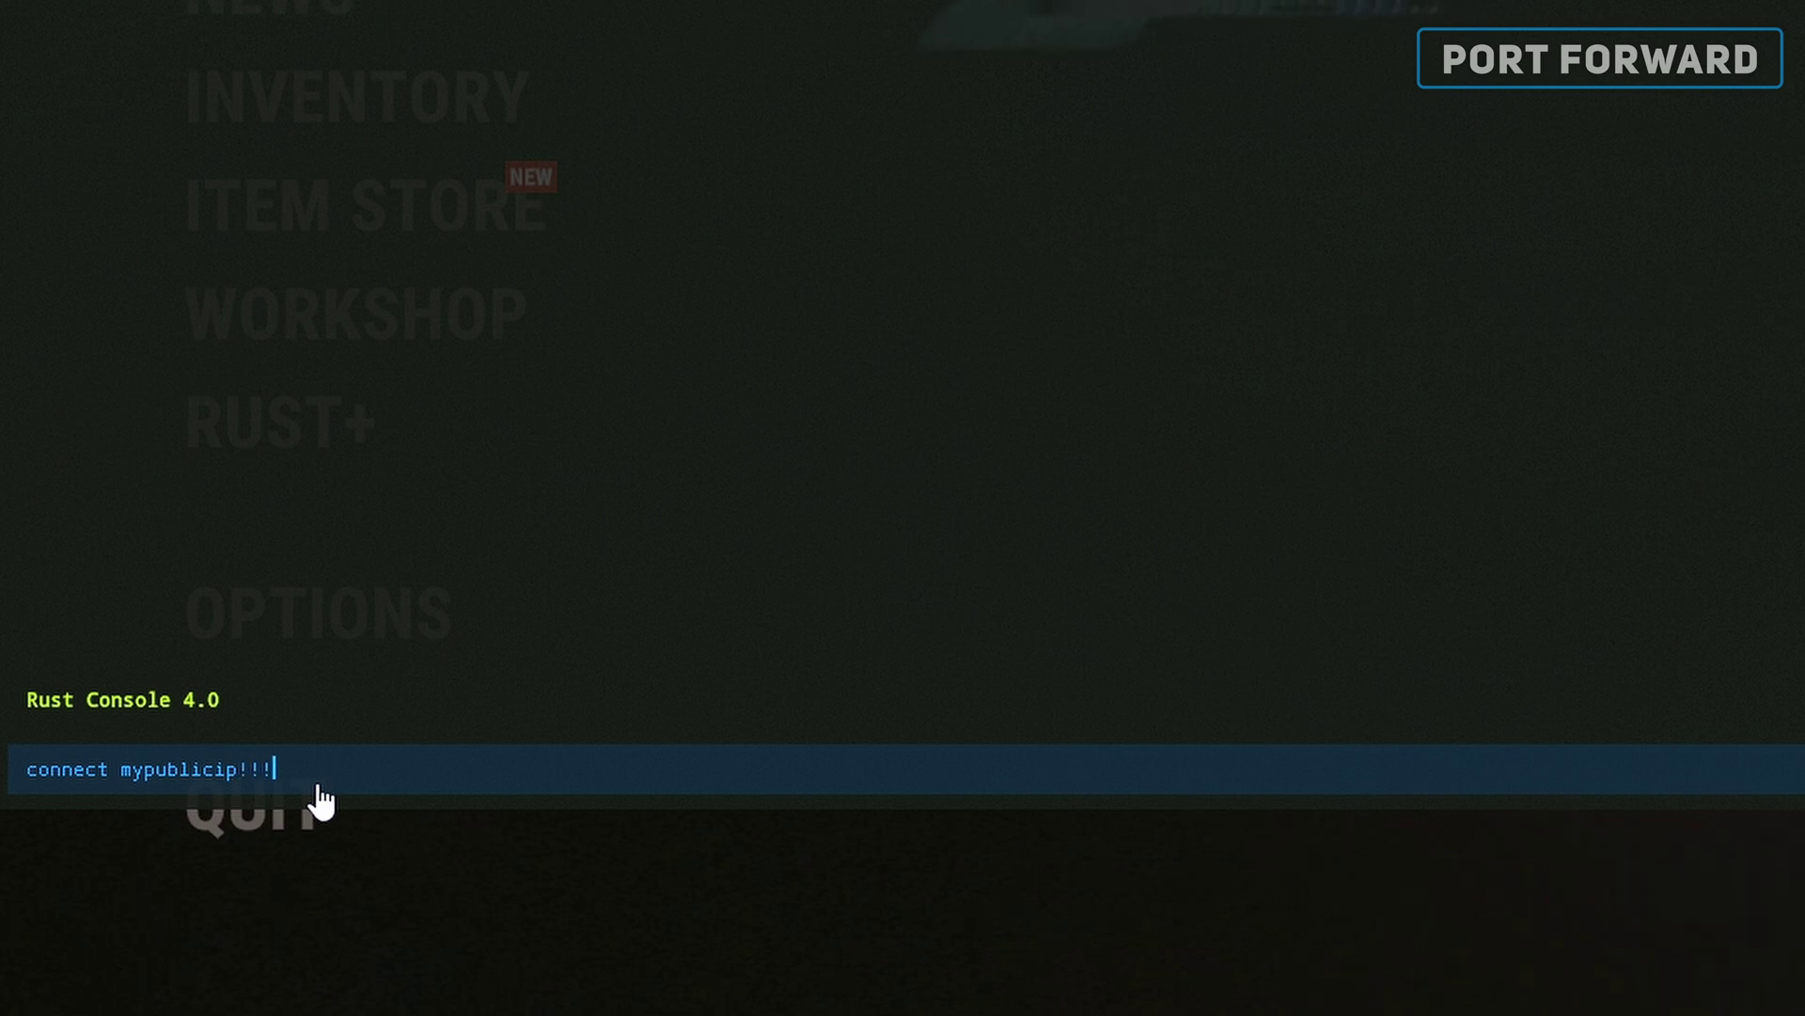
Step: Open Windows Defender Firewall's advanced settings from Start search and show the Inbound Rules list
{"action": "key", "text": "super"}
{"action": "type", "text": "firewall"}
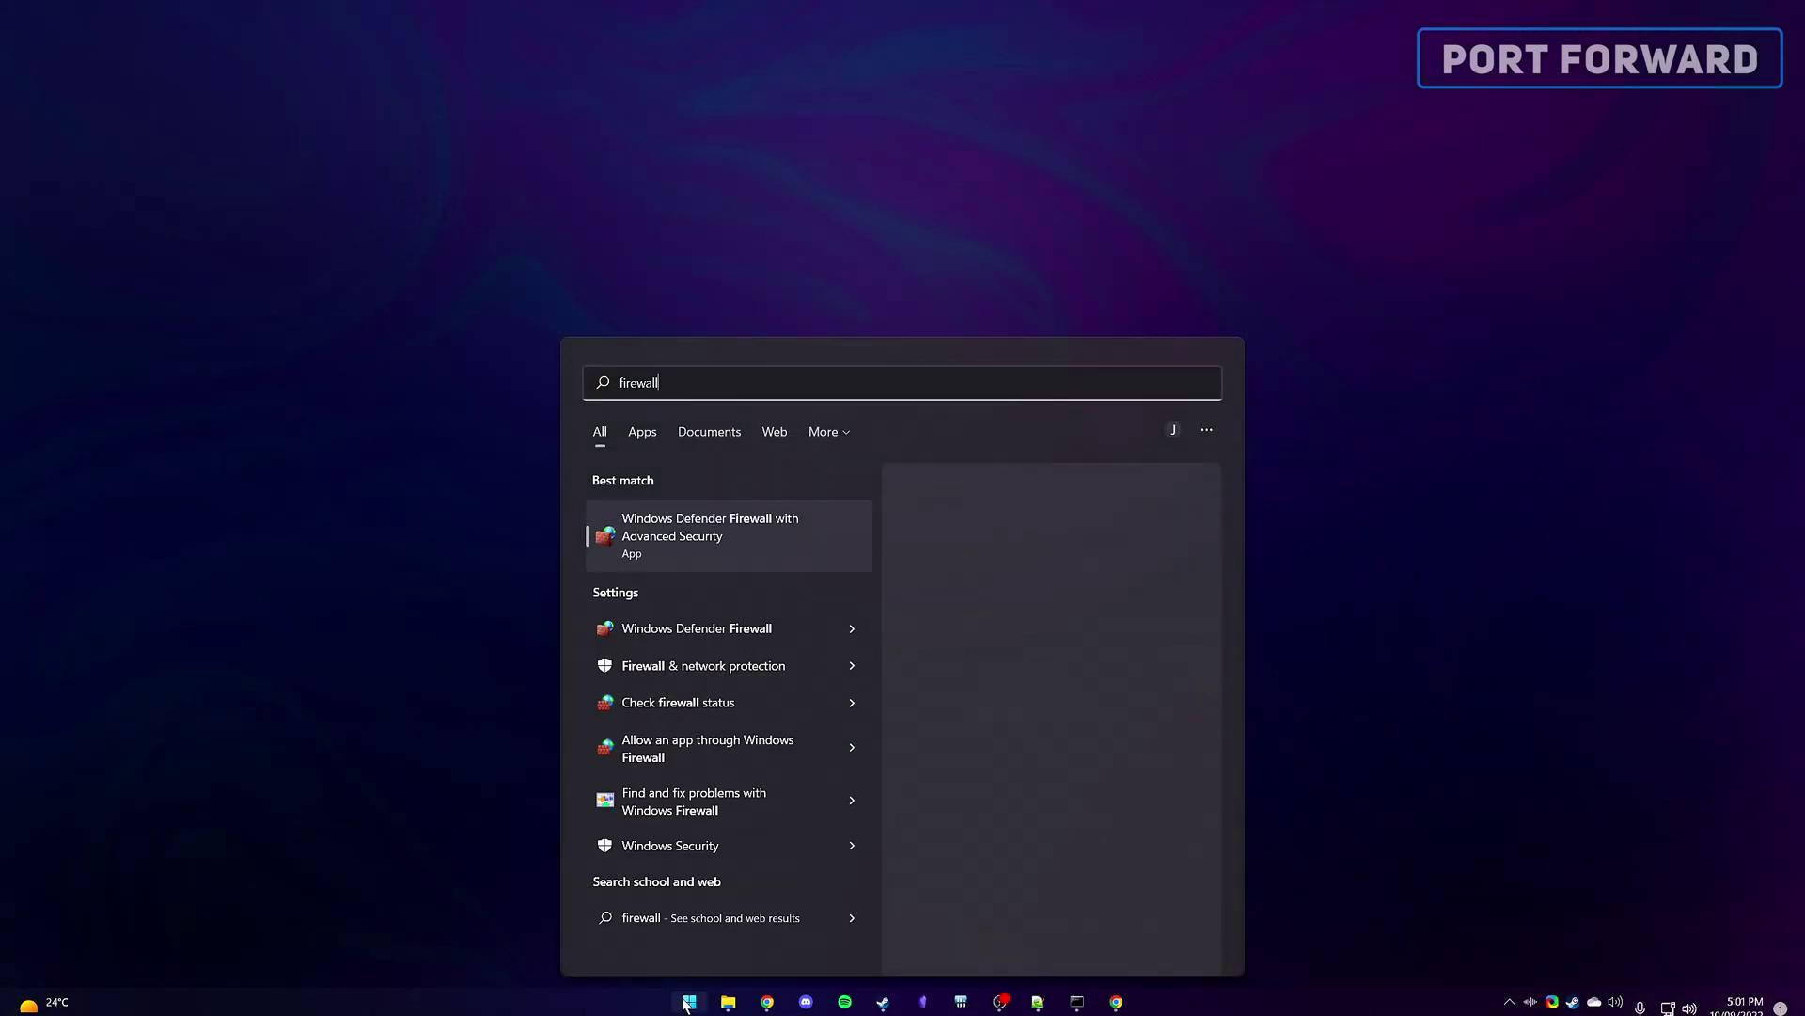
{"action": "key", "text": "Down"}
{"action": "key", "text": "Down"}
{"action": "key", "text": "Return"}
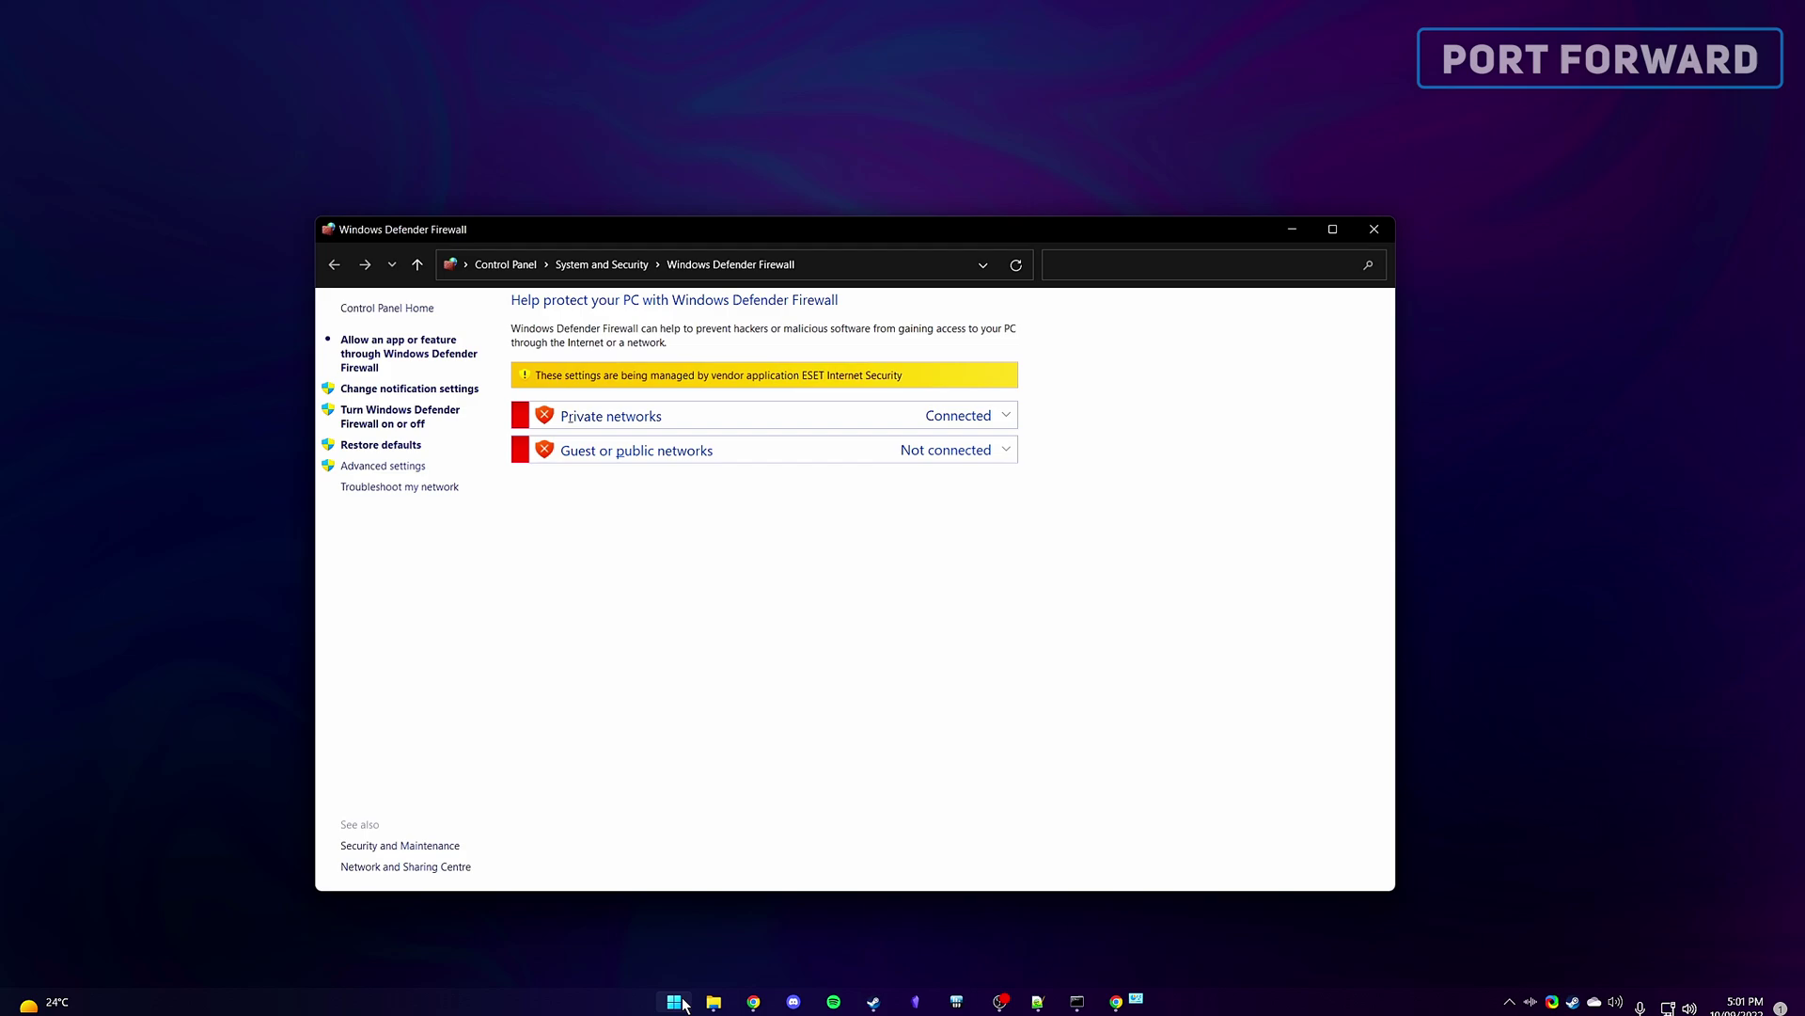
{"action": "left_click", "coordinate": [381, 466]}
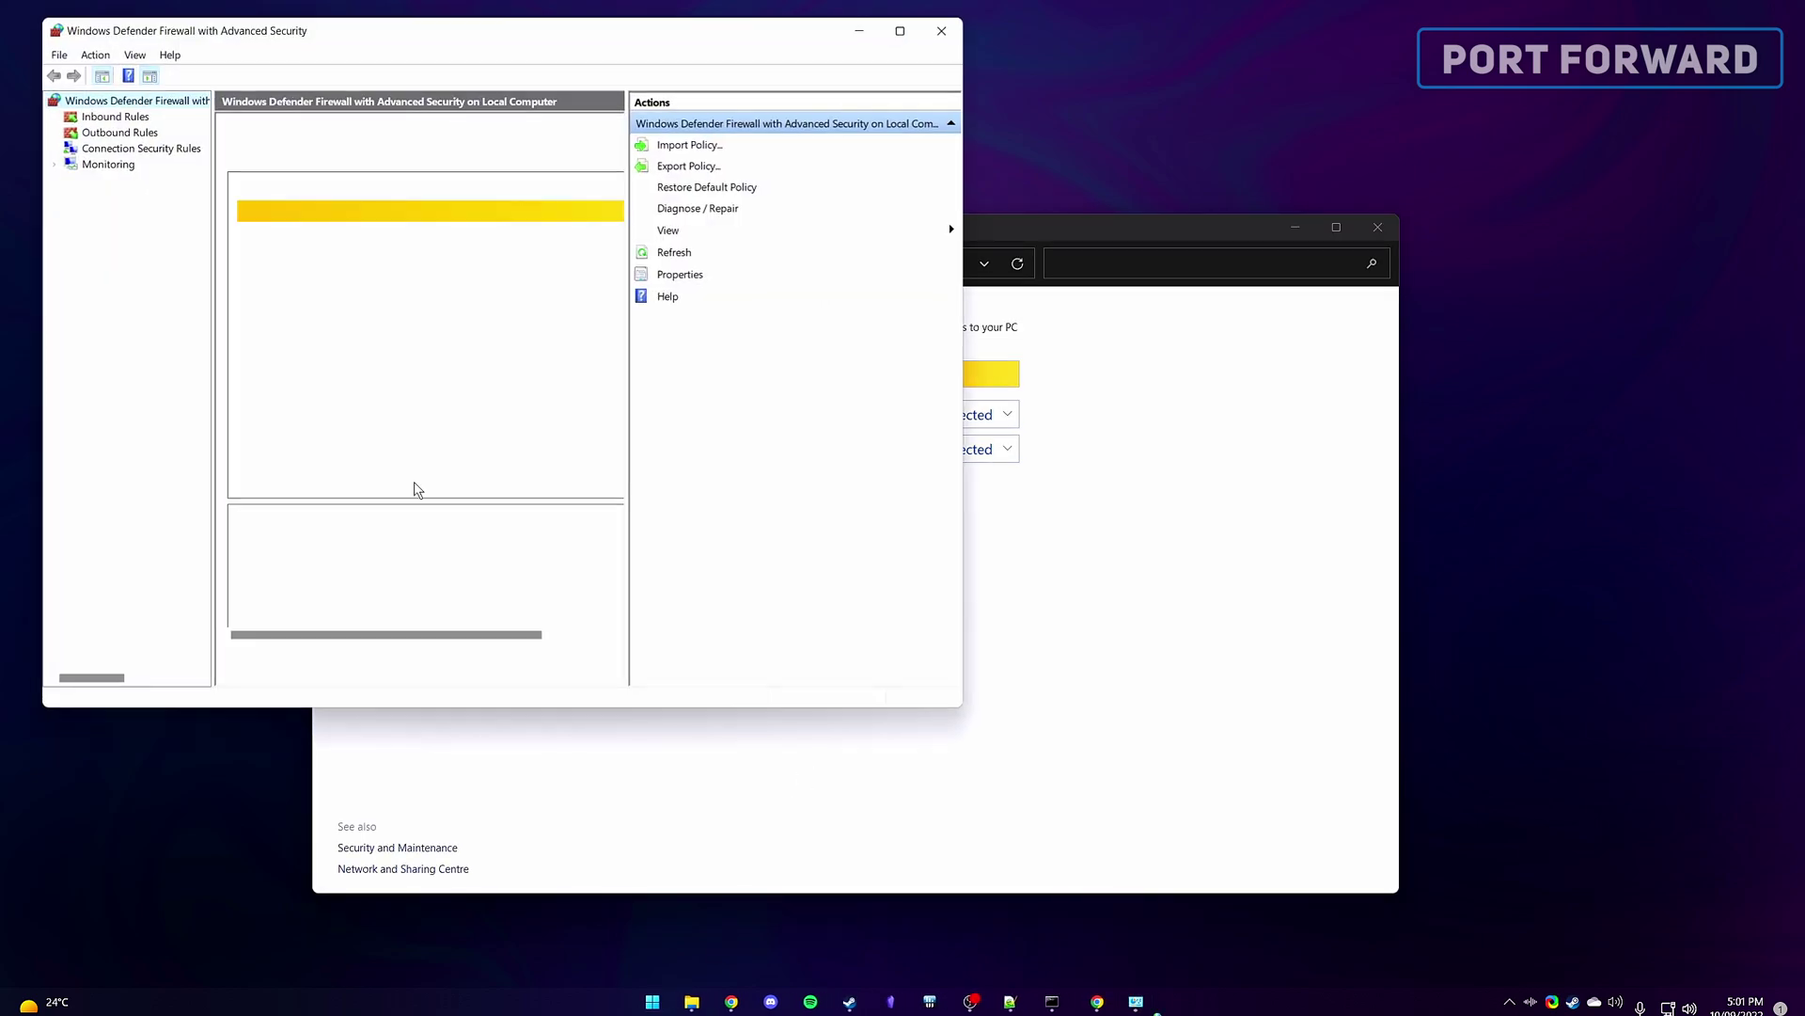
{"action": "left_click_drag", "start_coordinate": [962, 711], "coordinate": [1448, 860]}
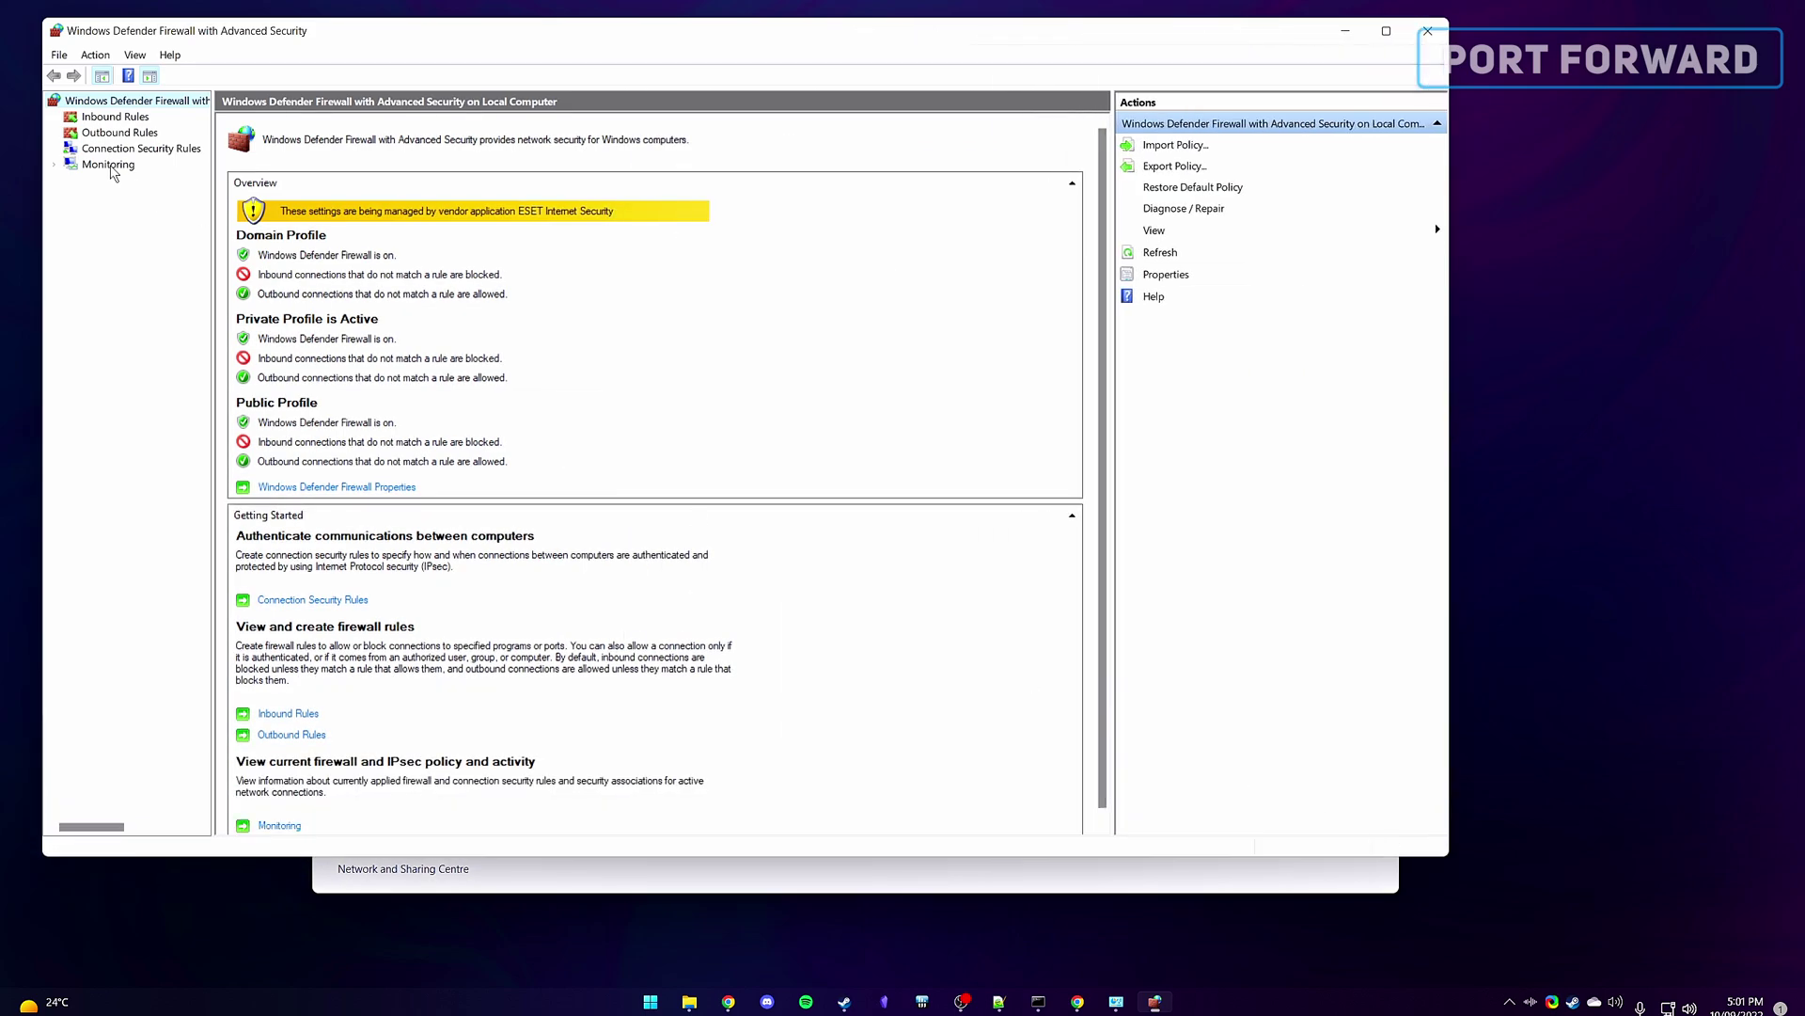
{"action": "left_click", "coordinate": [116, 119]}
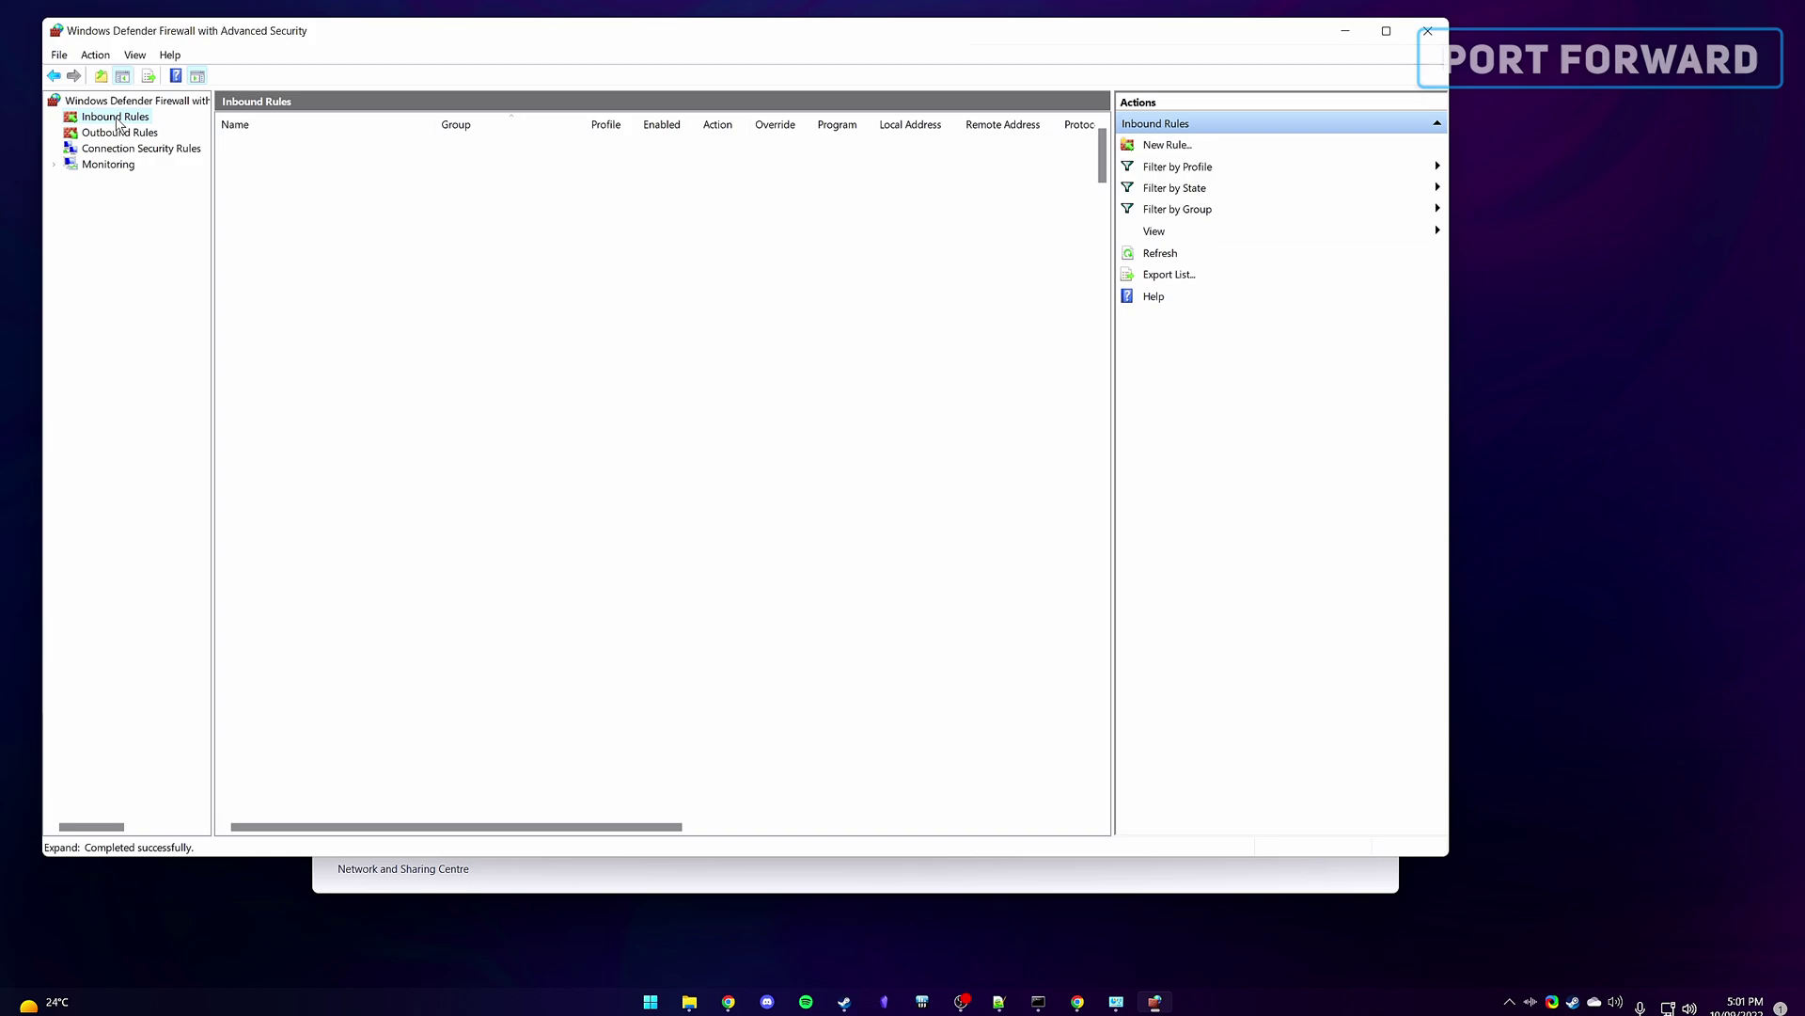
{"action": "left_click_drag", "start_coordinate": [730, 43], "coordinate": [831, 93]}
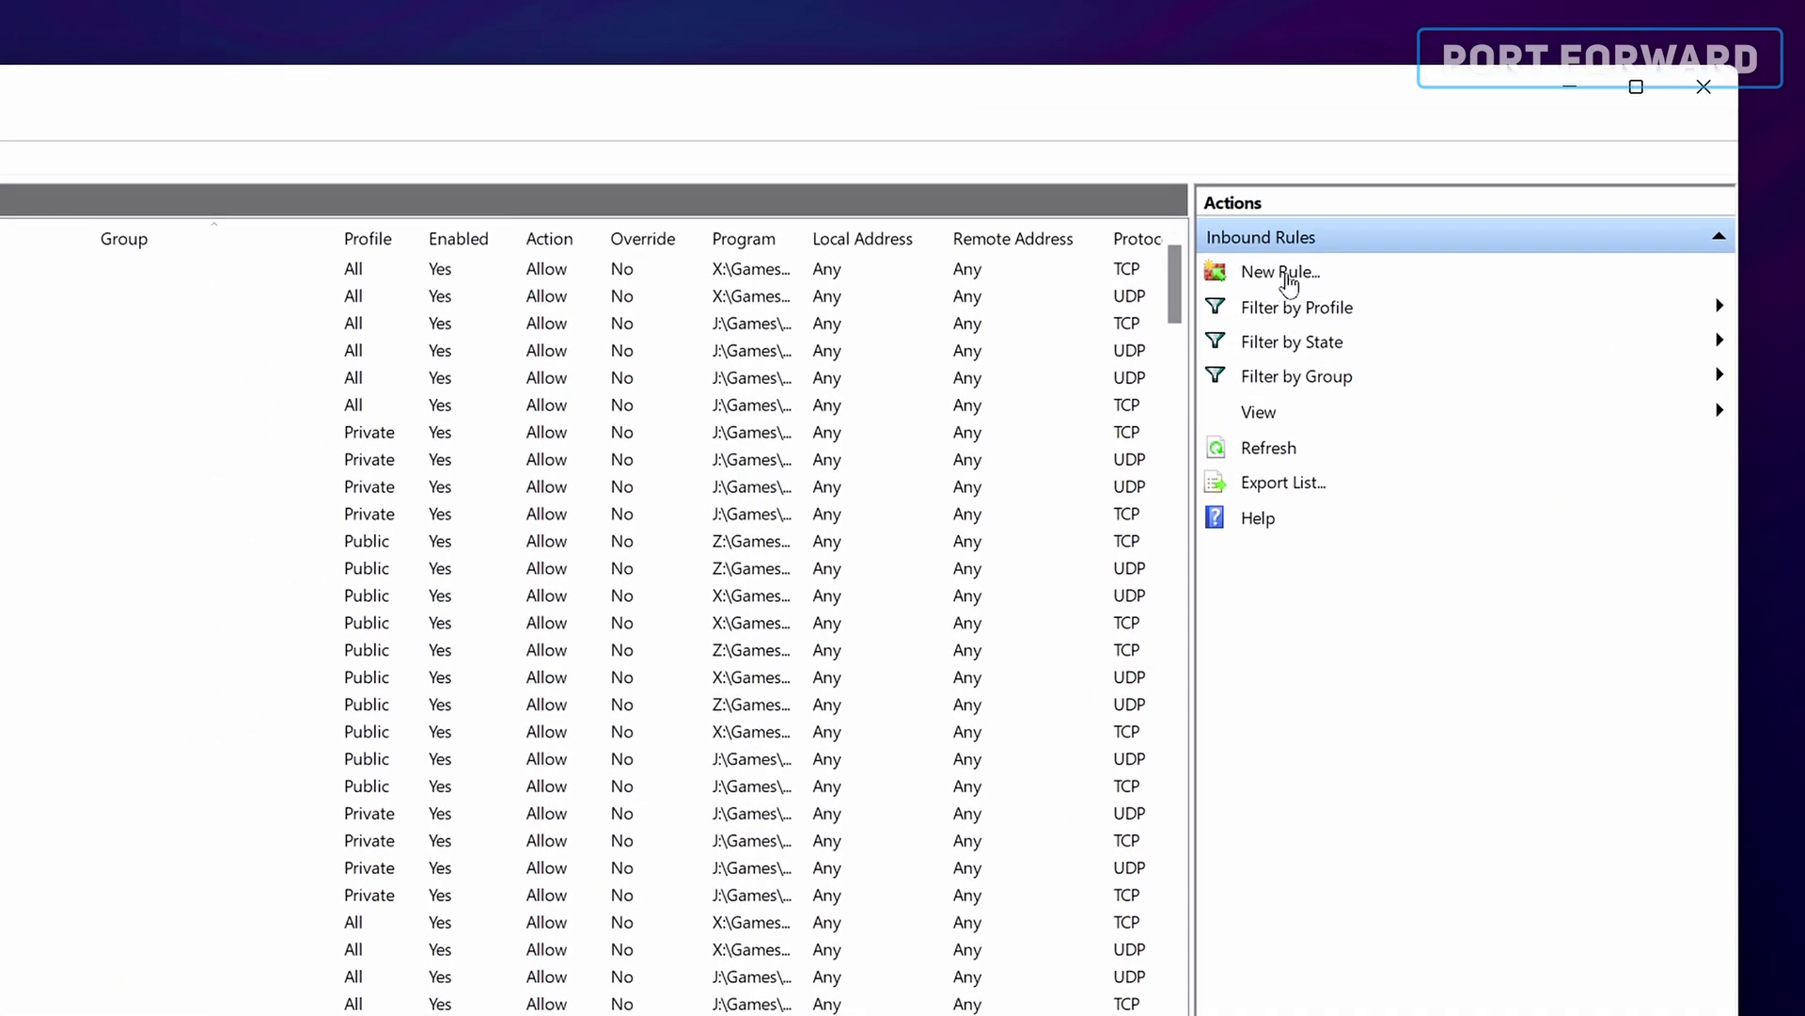
Step: Set up a new Port inbound rule for UDP 28015, allowing the connection on all profiles
{"action": "left_click", "coordinate": [1290, 282]}
{"action": "left_click_drag", "start_coordinate": [37, 254], "coordinate": [655, 374]}
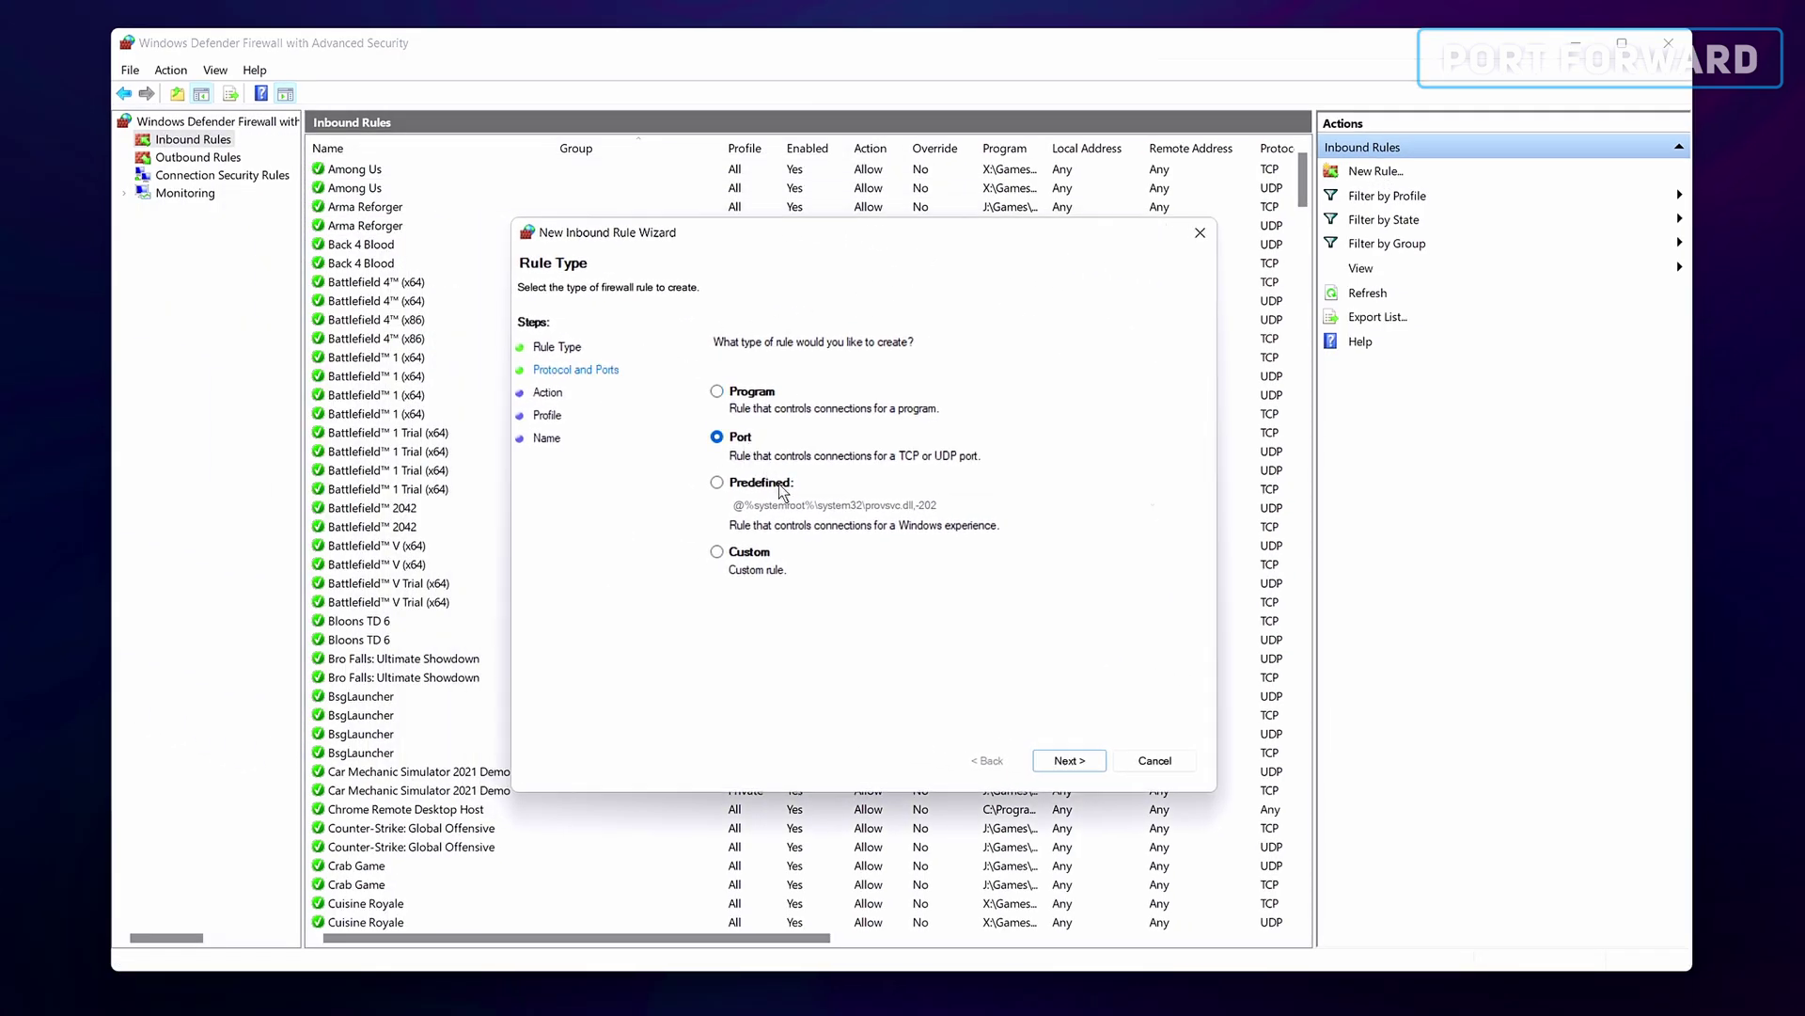
{"action": "left_click", "coordinate": [1080, 769]}
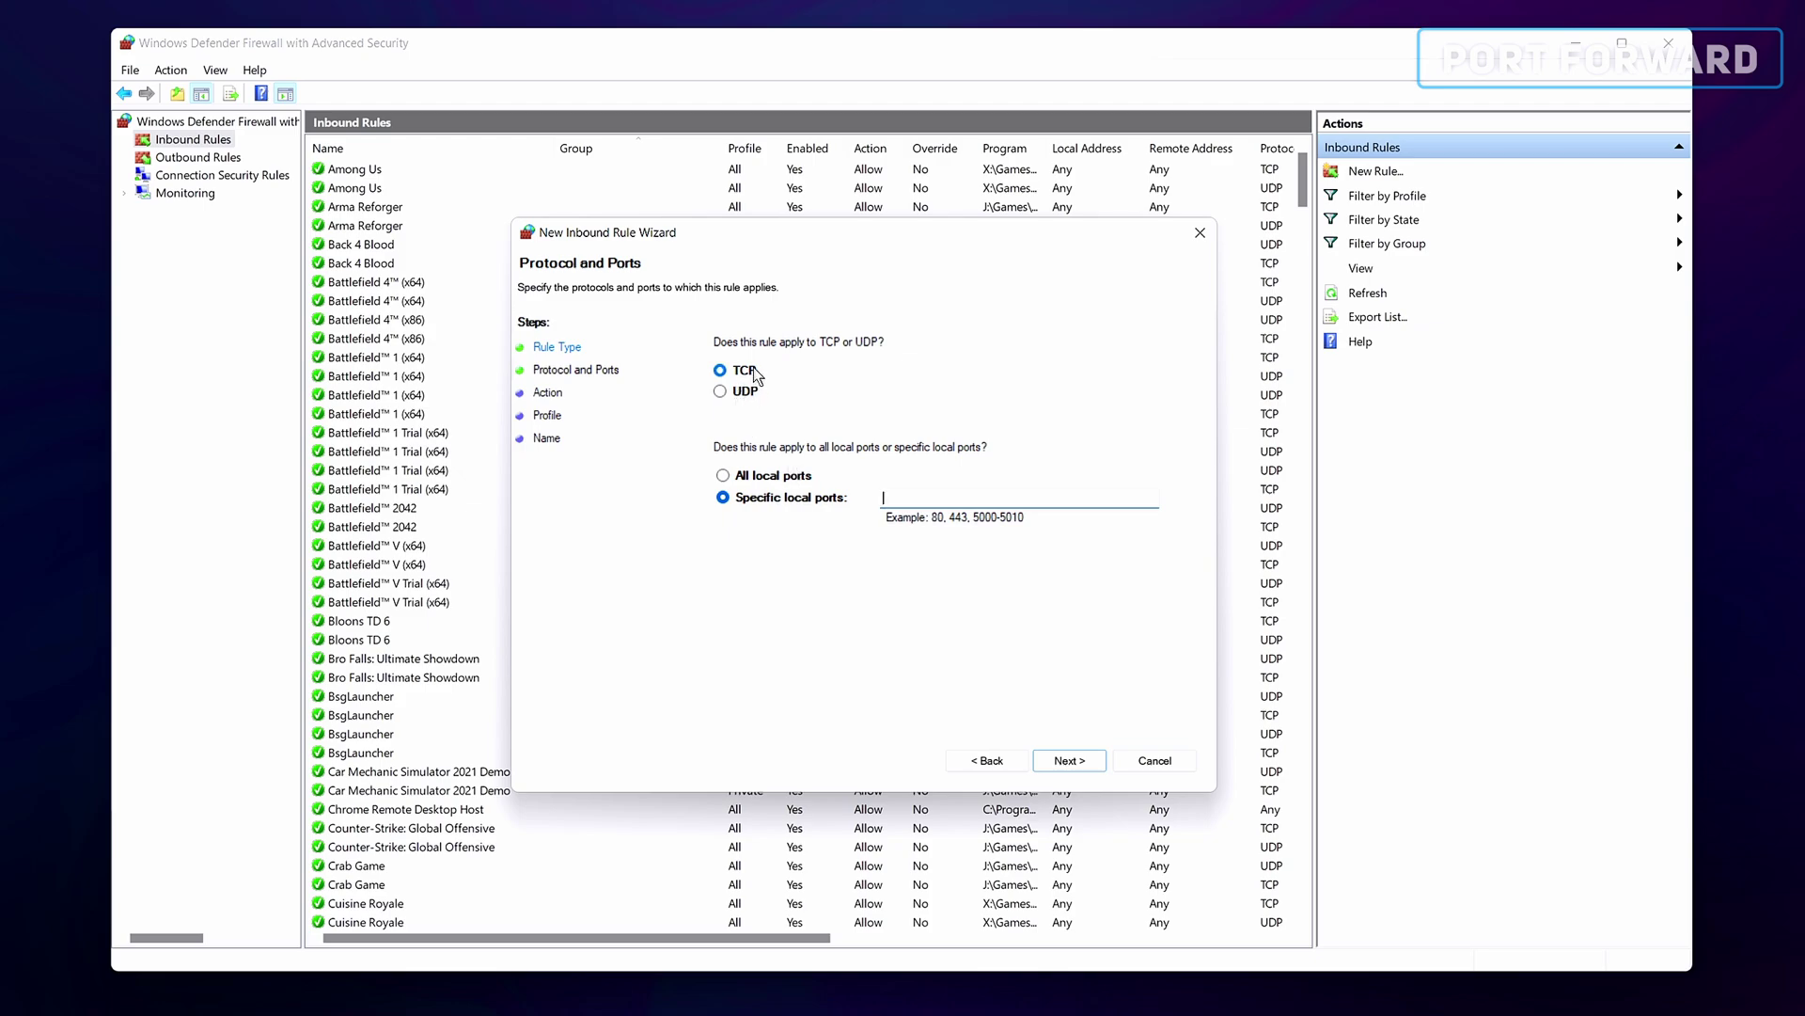
{"action": "left_click", "coordinate": [744, 391]}
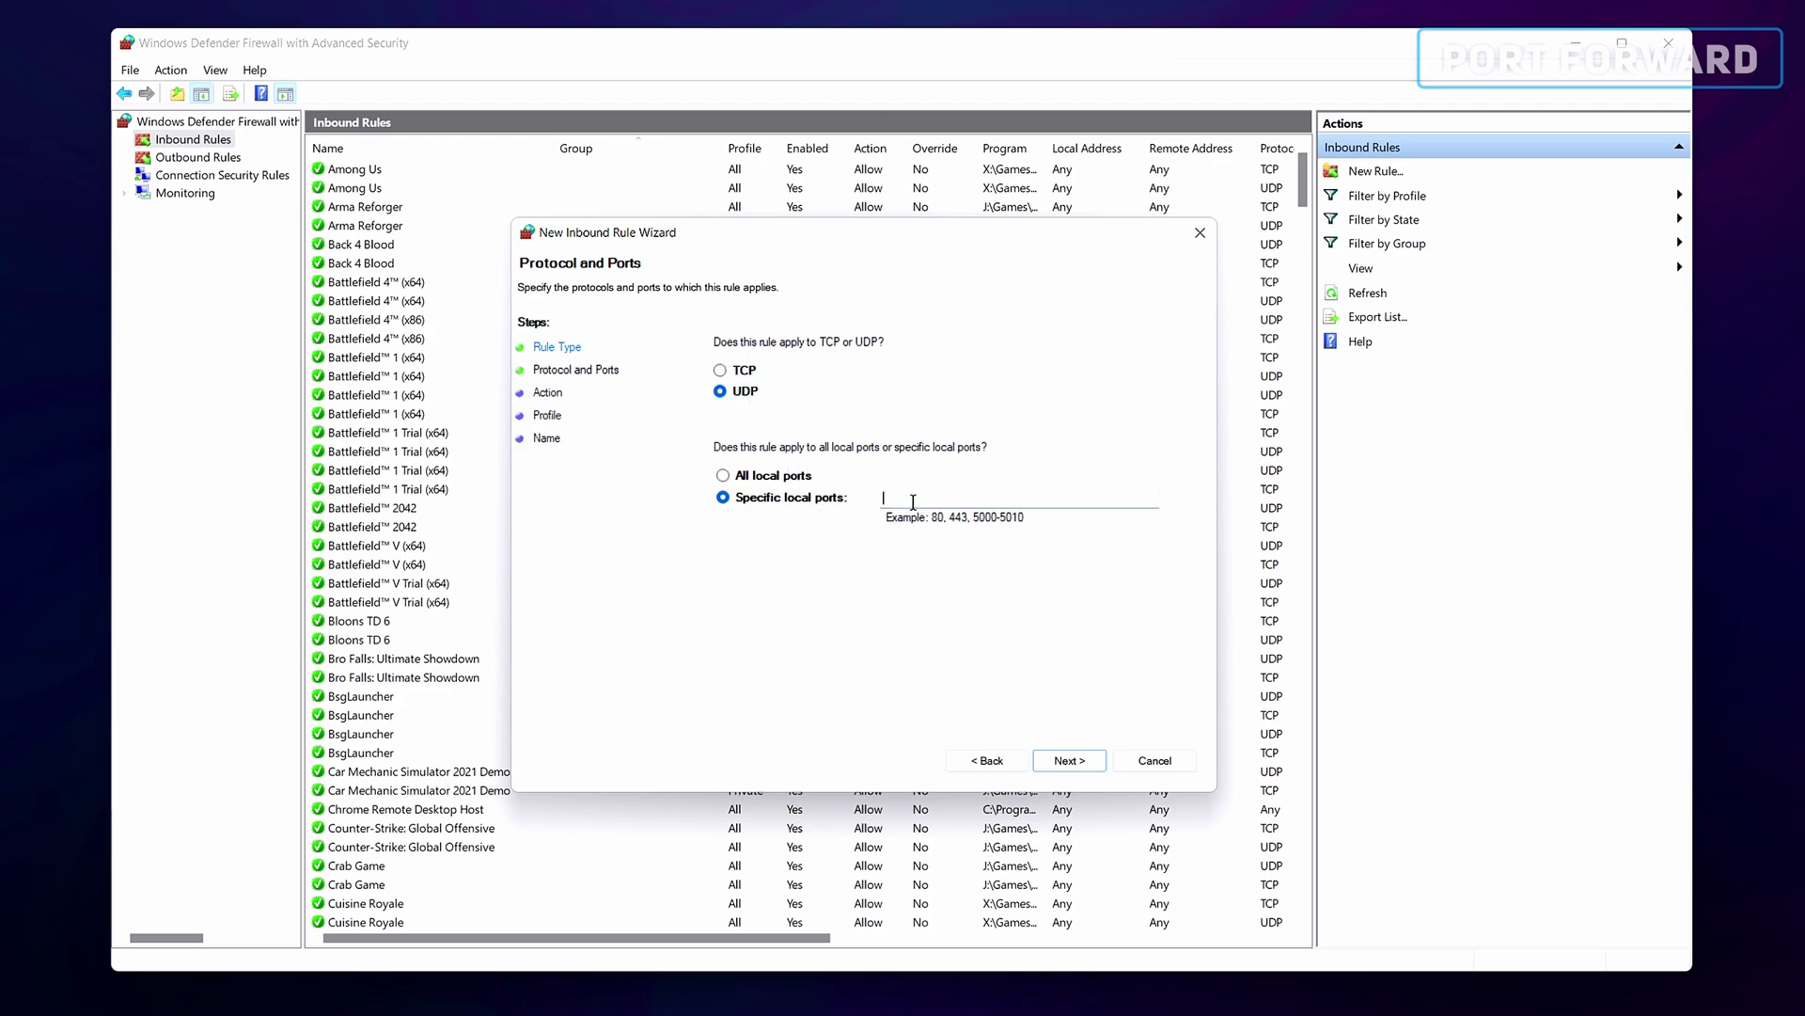
{"action": "type", "text": "28015"}
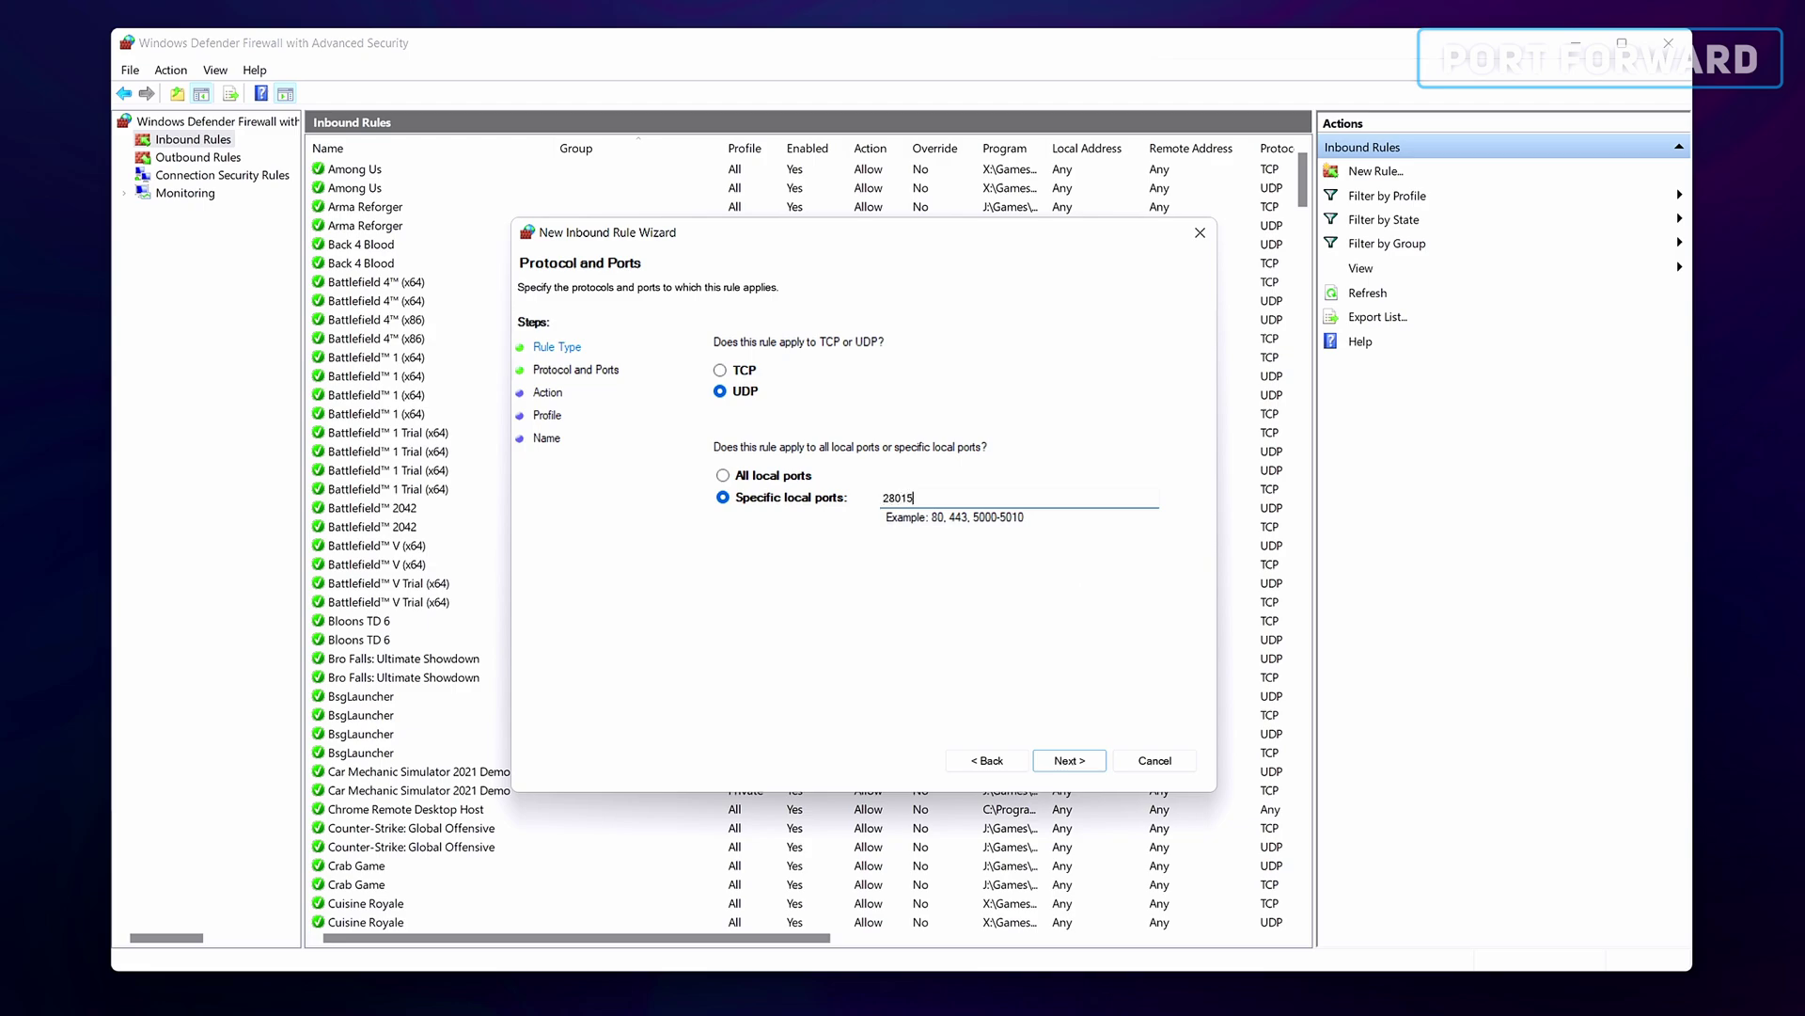
{"action": "left_click", "coordinate": [1089, 766]}
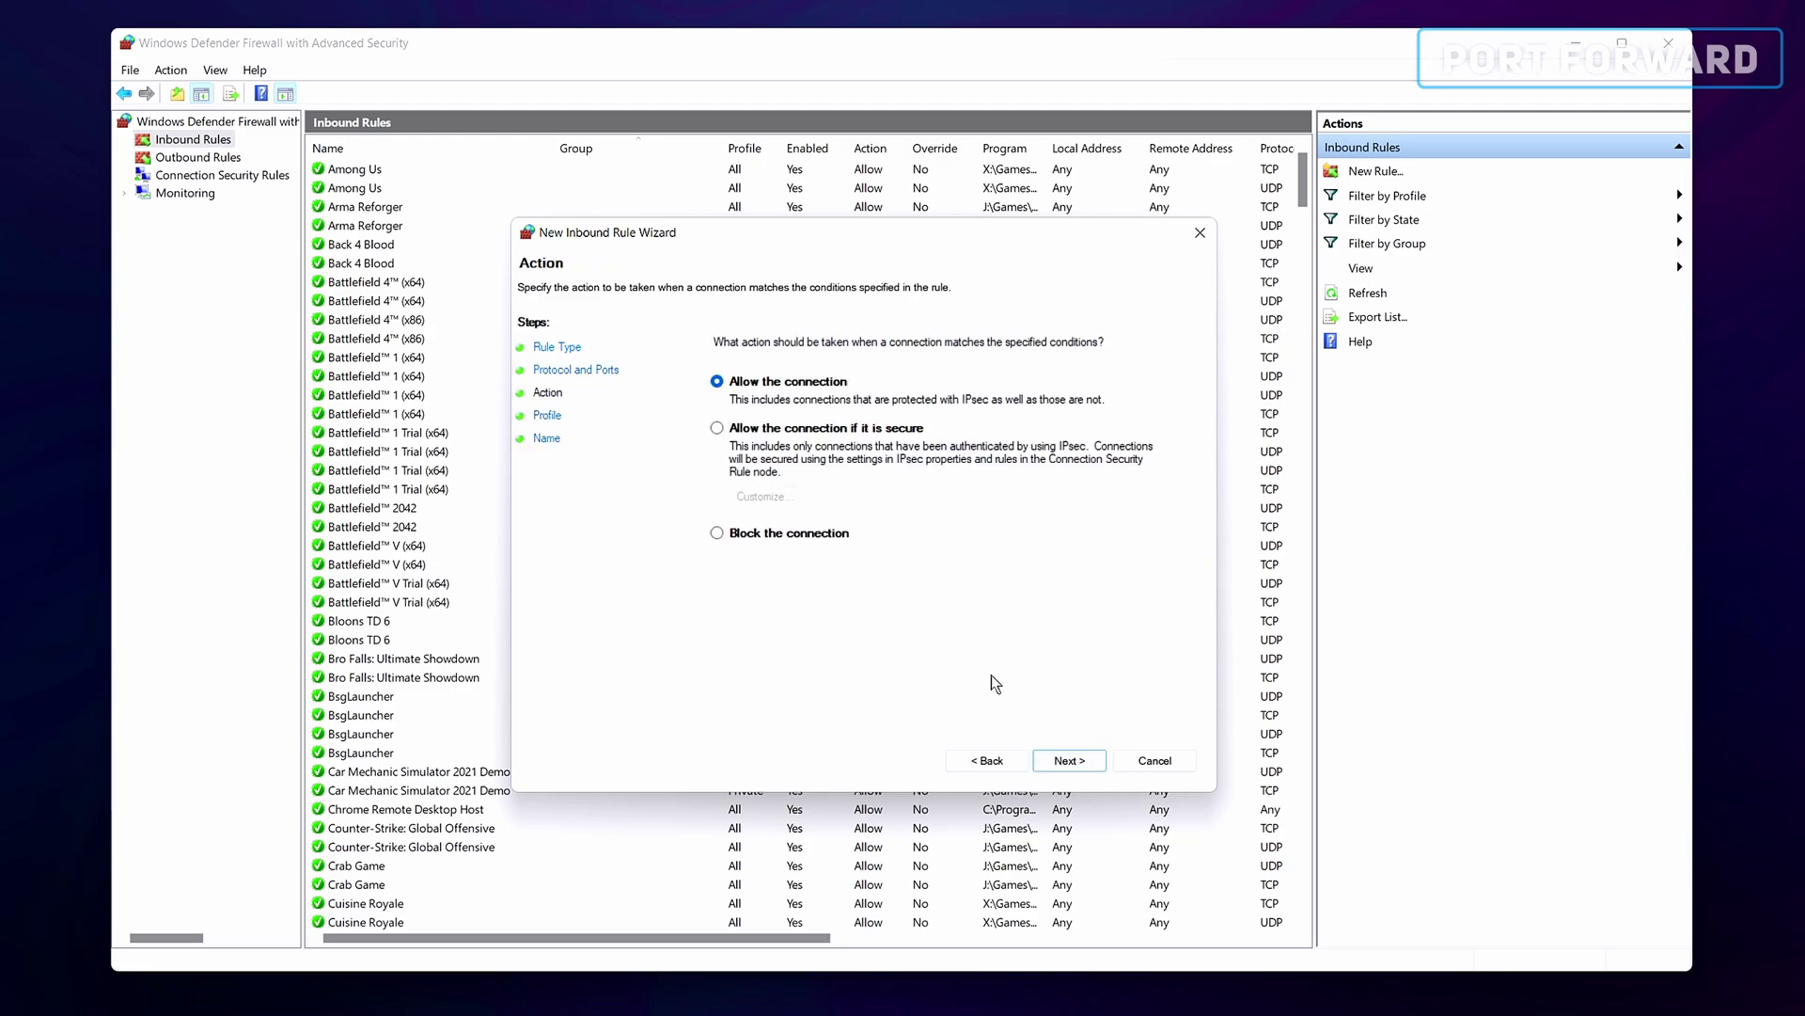
{"action": "left_click", "coordinate": [1068, 763]}
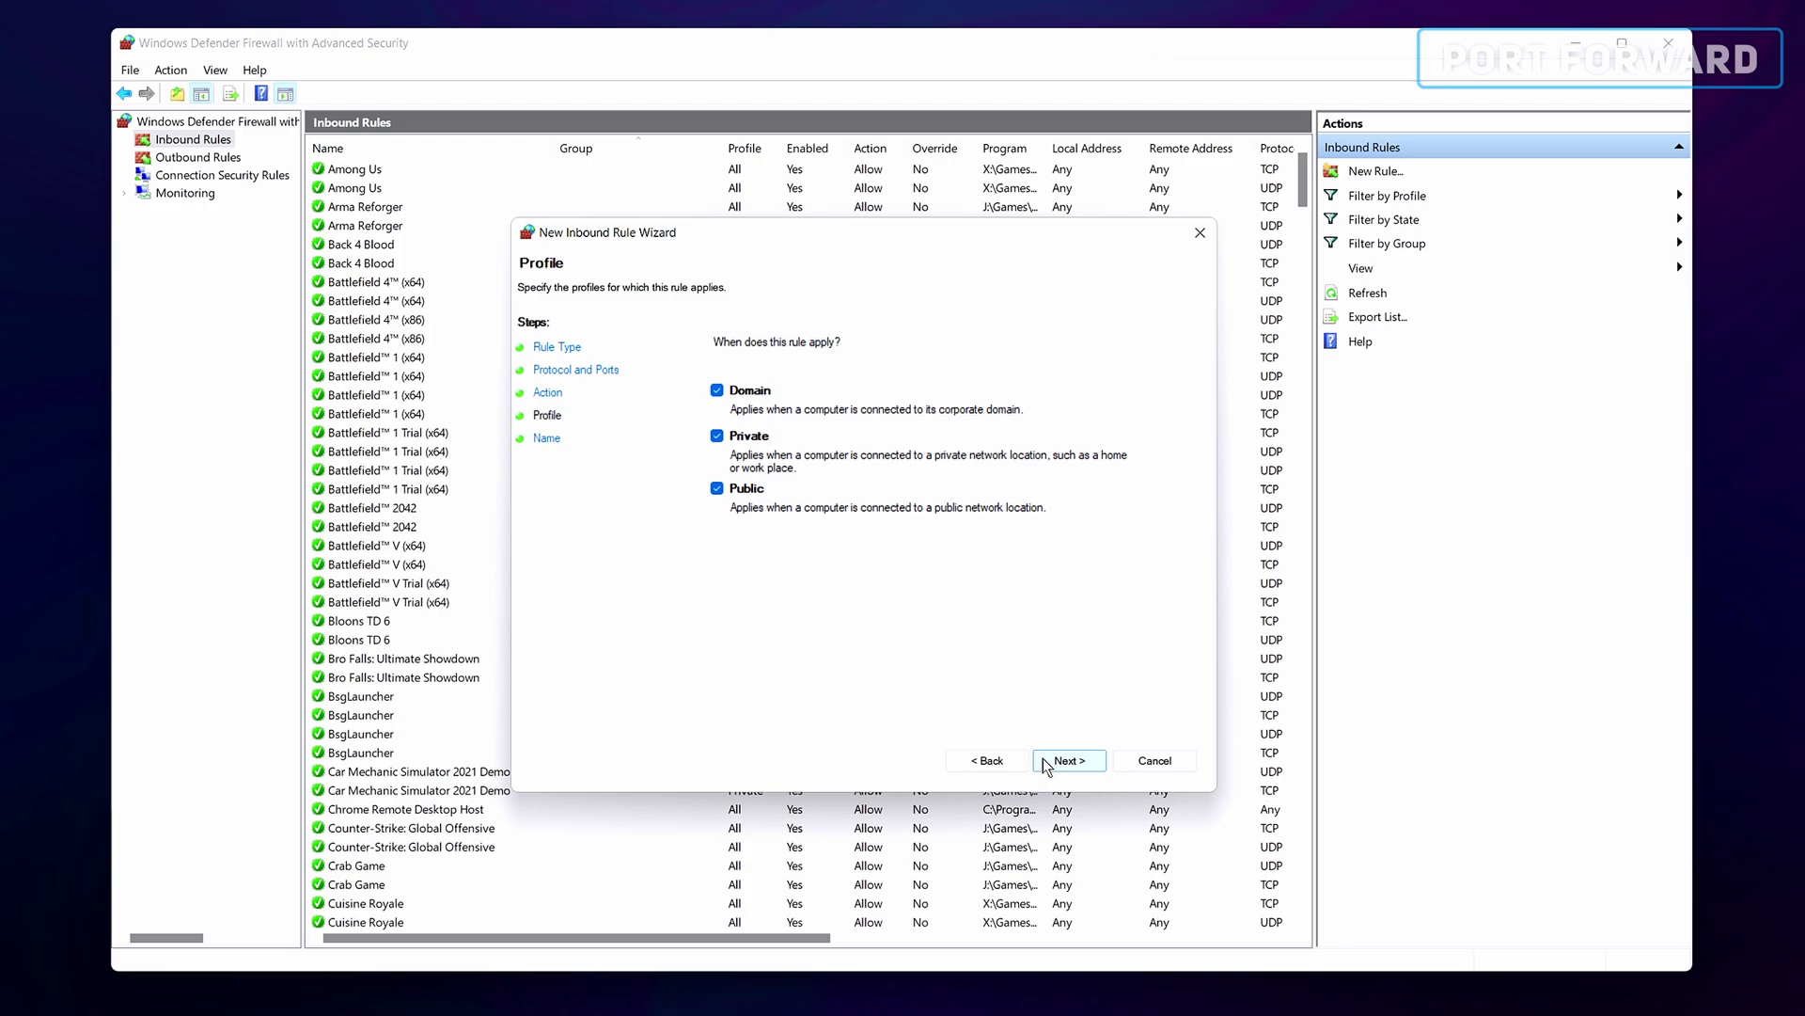
{"action": "left_click", "coordinate": [1054, 759]}
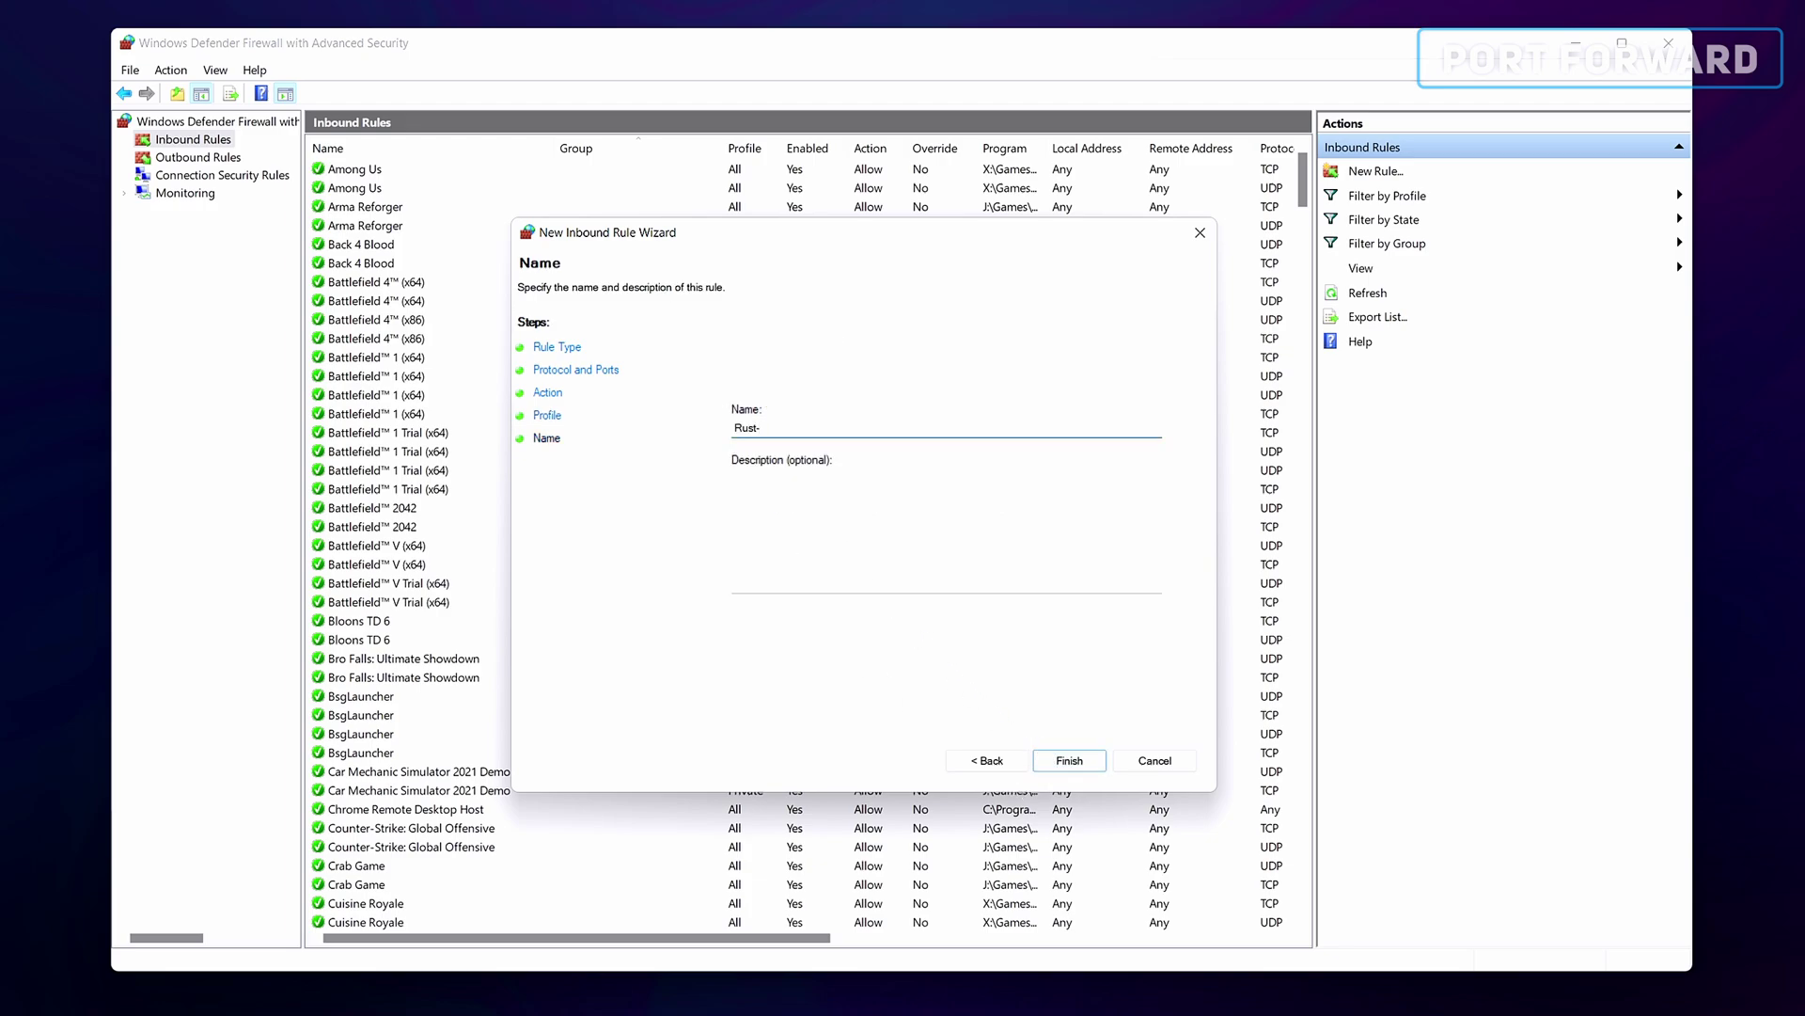
Step: Finish the Rust-Server firewall rule, type 'publicip!!!', and select the '00:22 - Setup' timestamp line
{"action": "left_click", "coordinate": [1085, 765]}
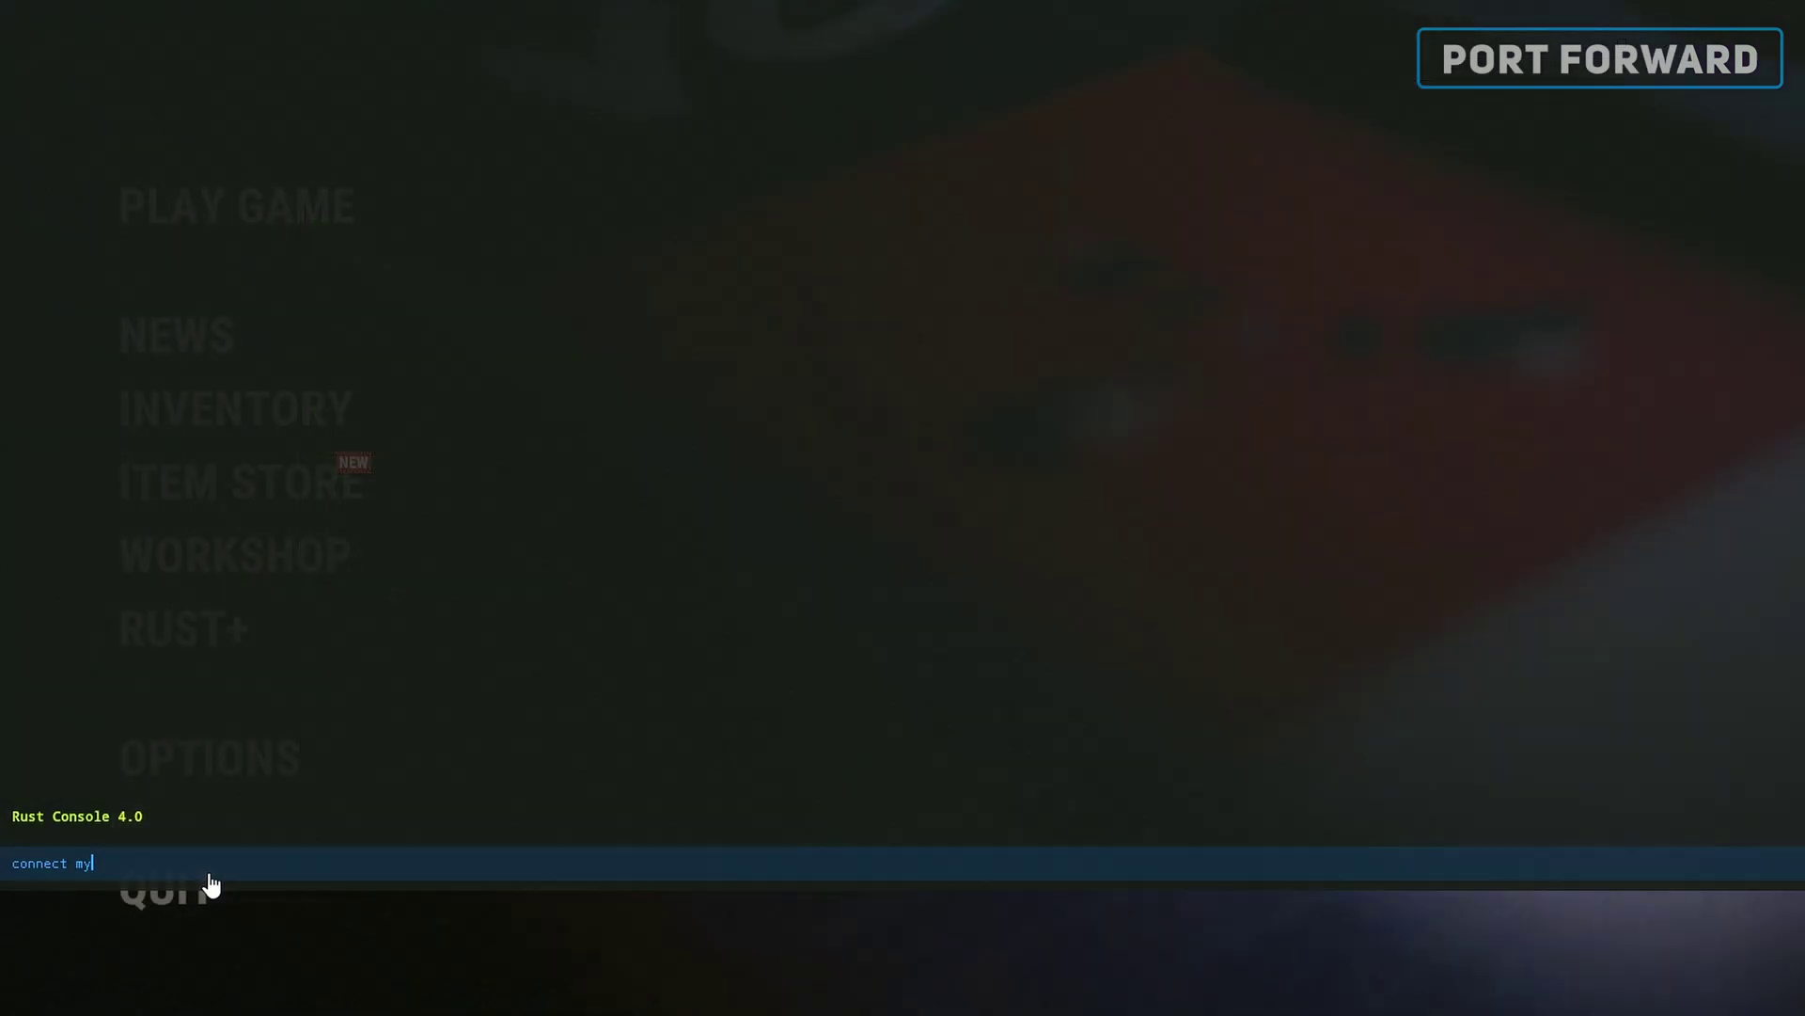
{"action": "type", "text": "publici"}
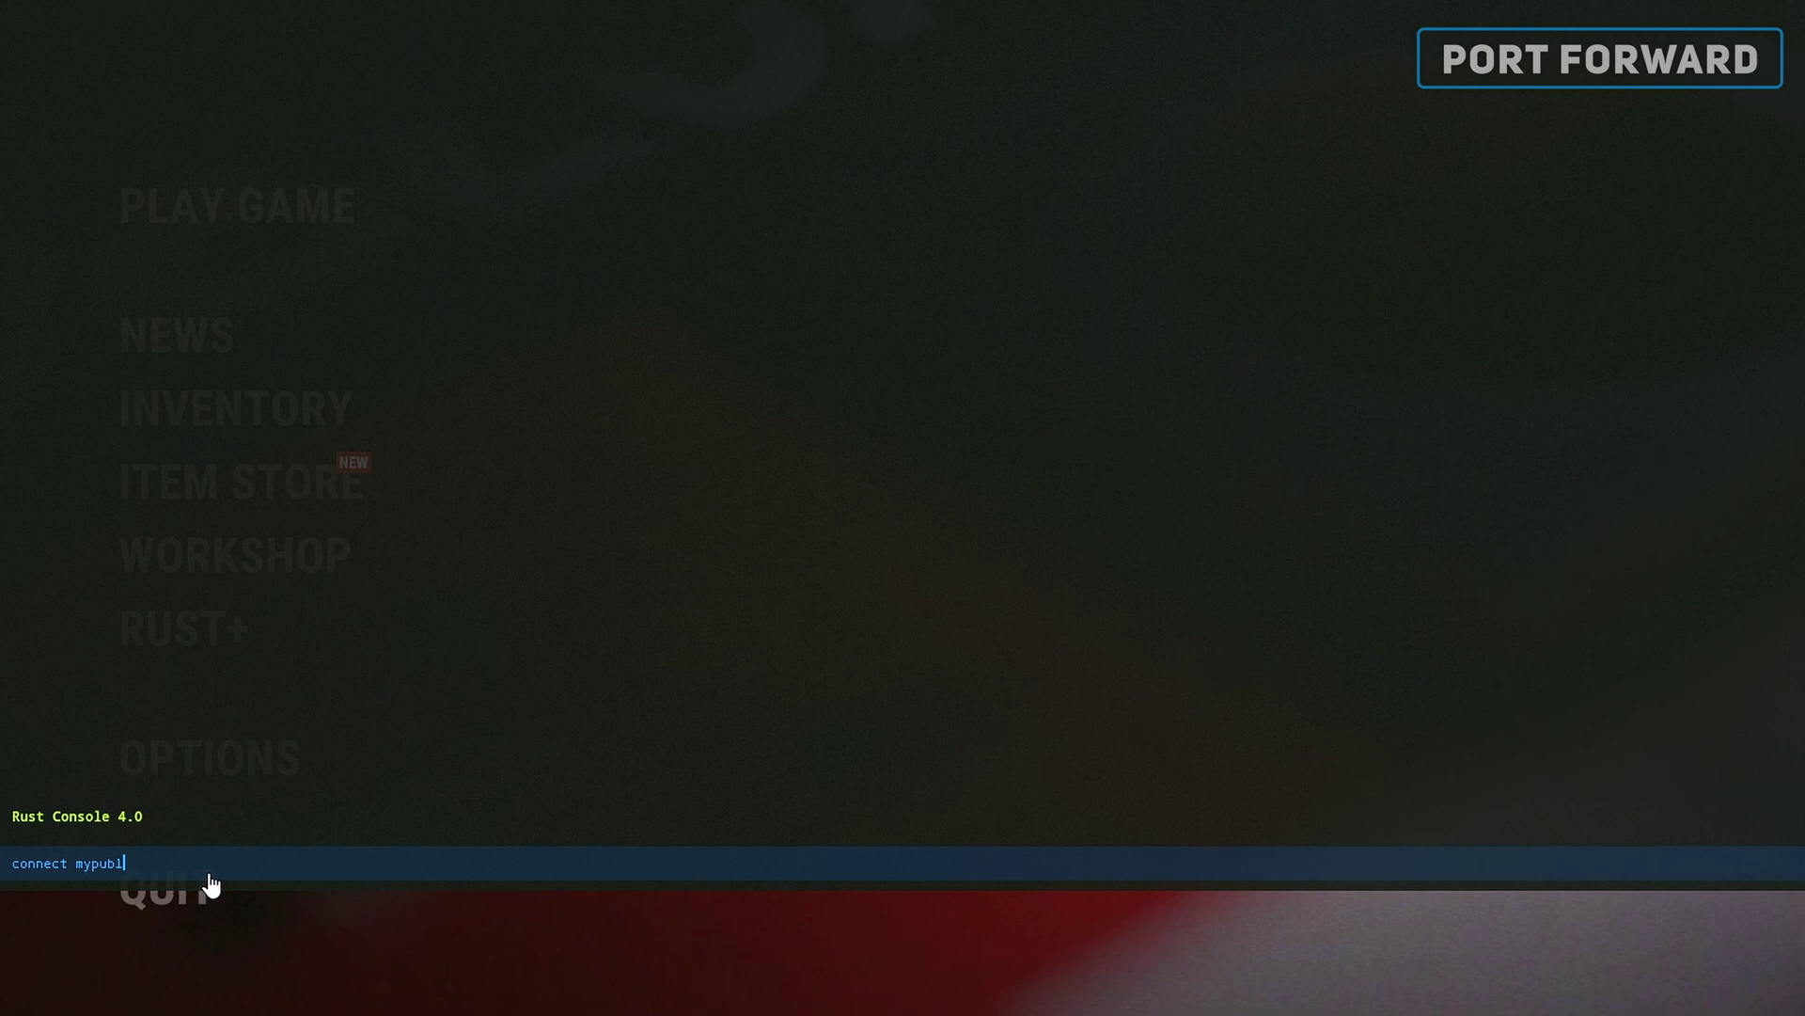
{"action": "type", "text": "p!!!"}
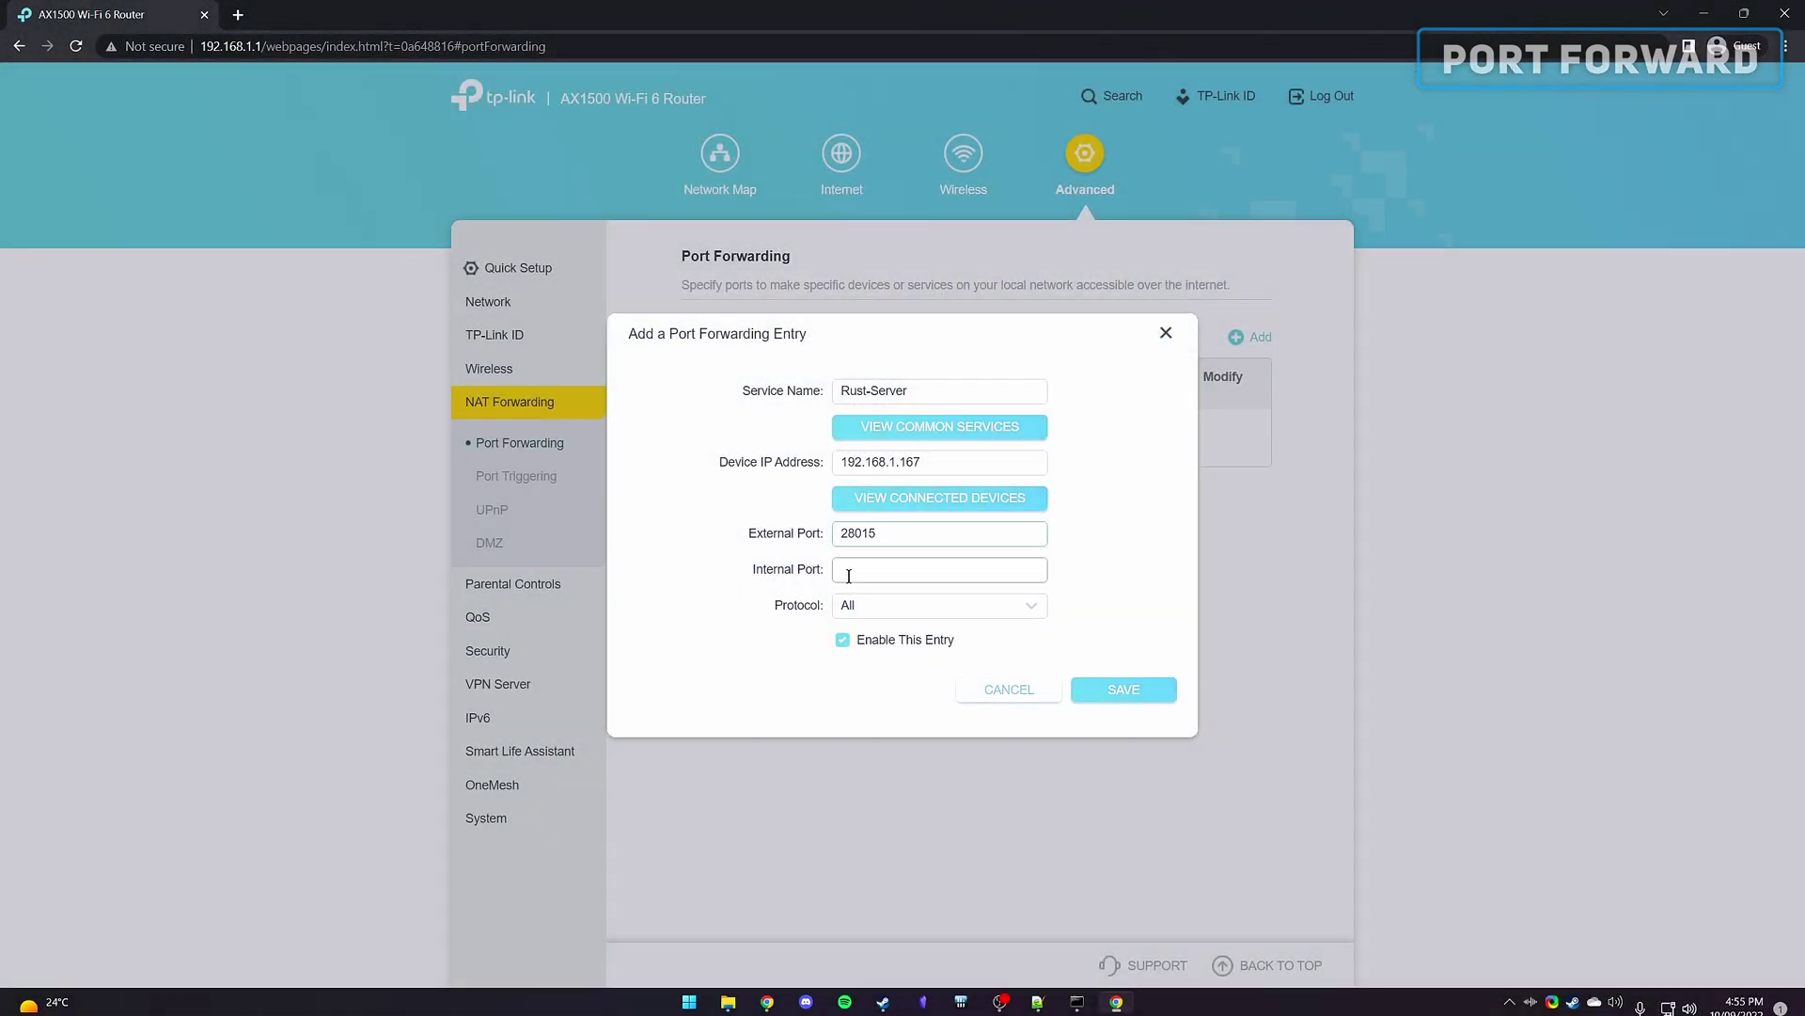
{"action": "left_click", "coordinate": [848, 575]}
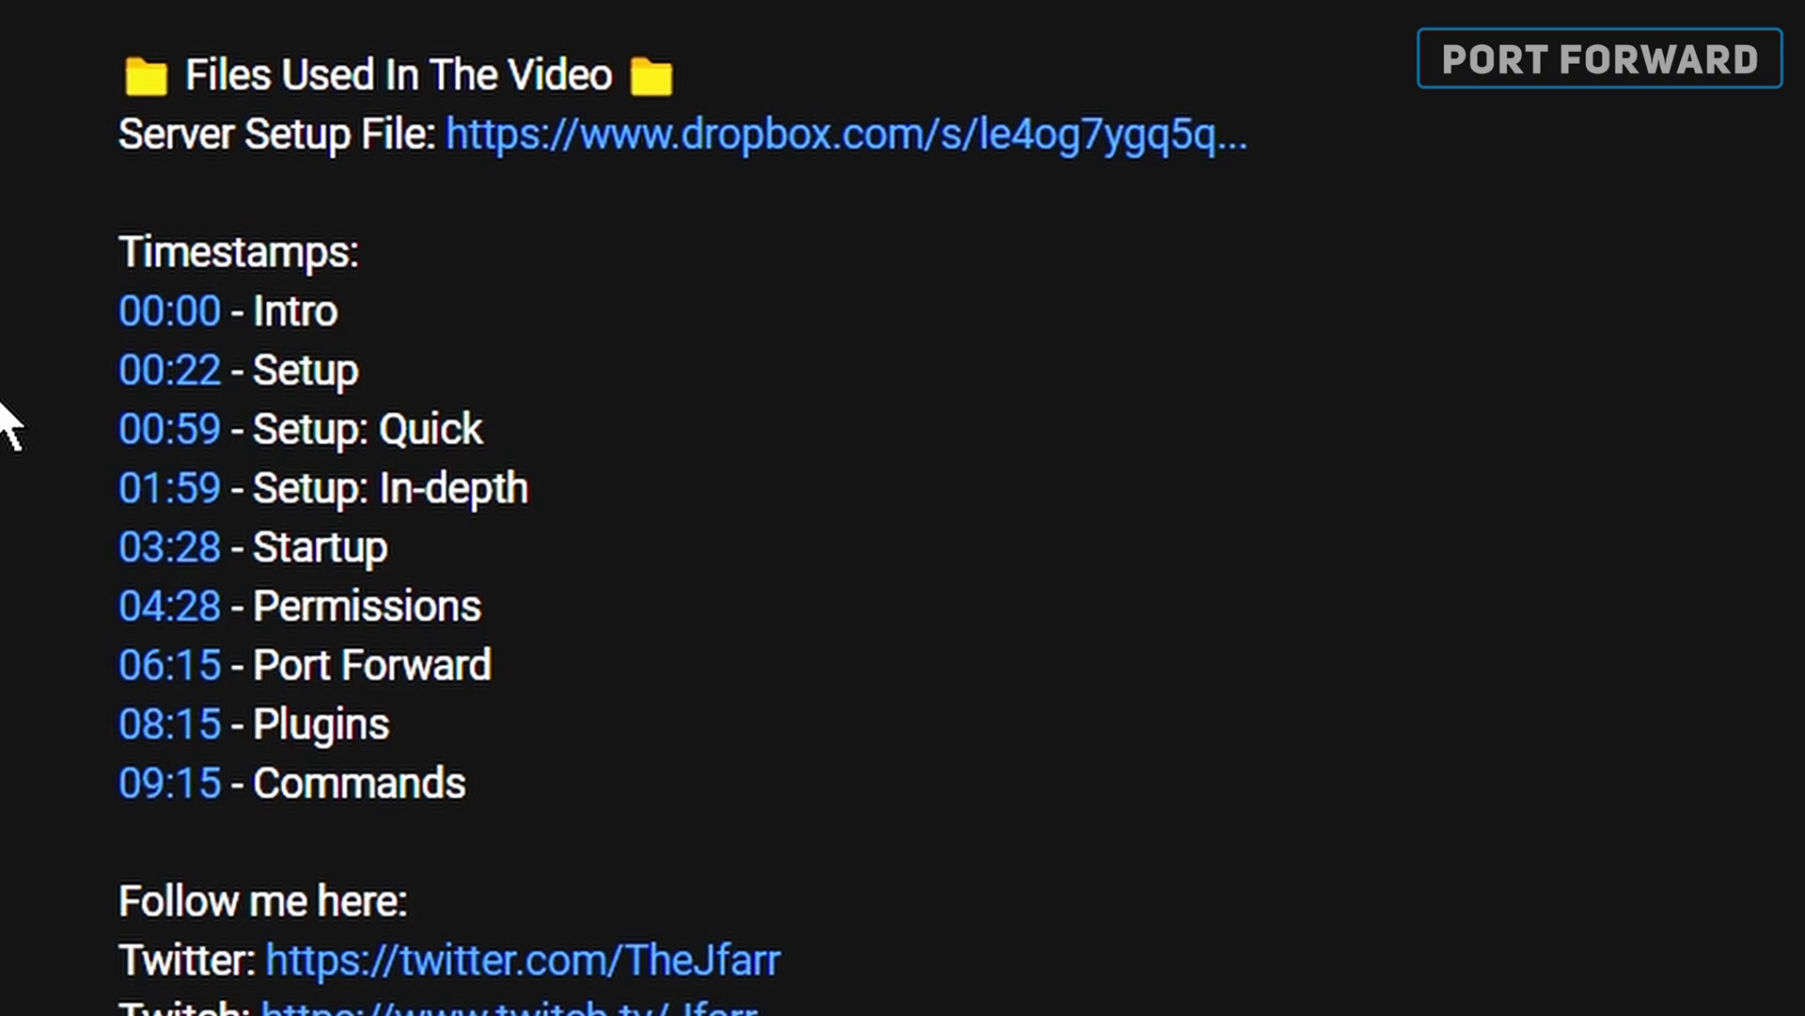
{"action": "left_click_drag", "start_coordinate": [125, 376], "coordinate": [414, 395]}
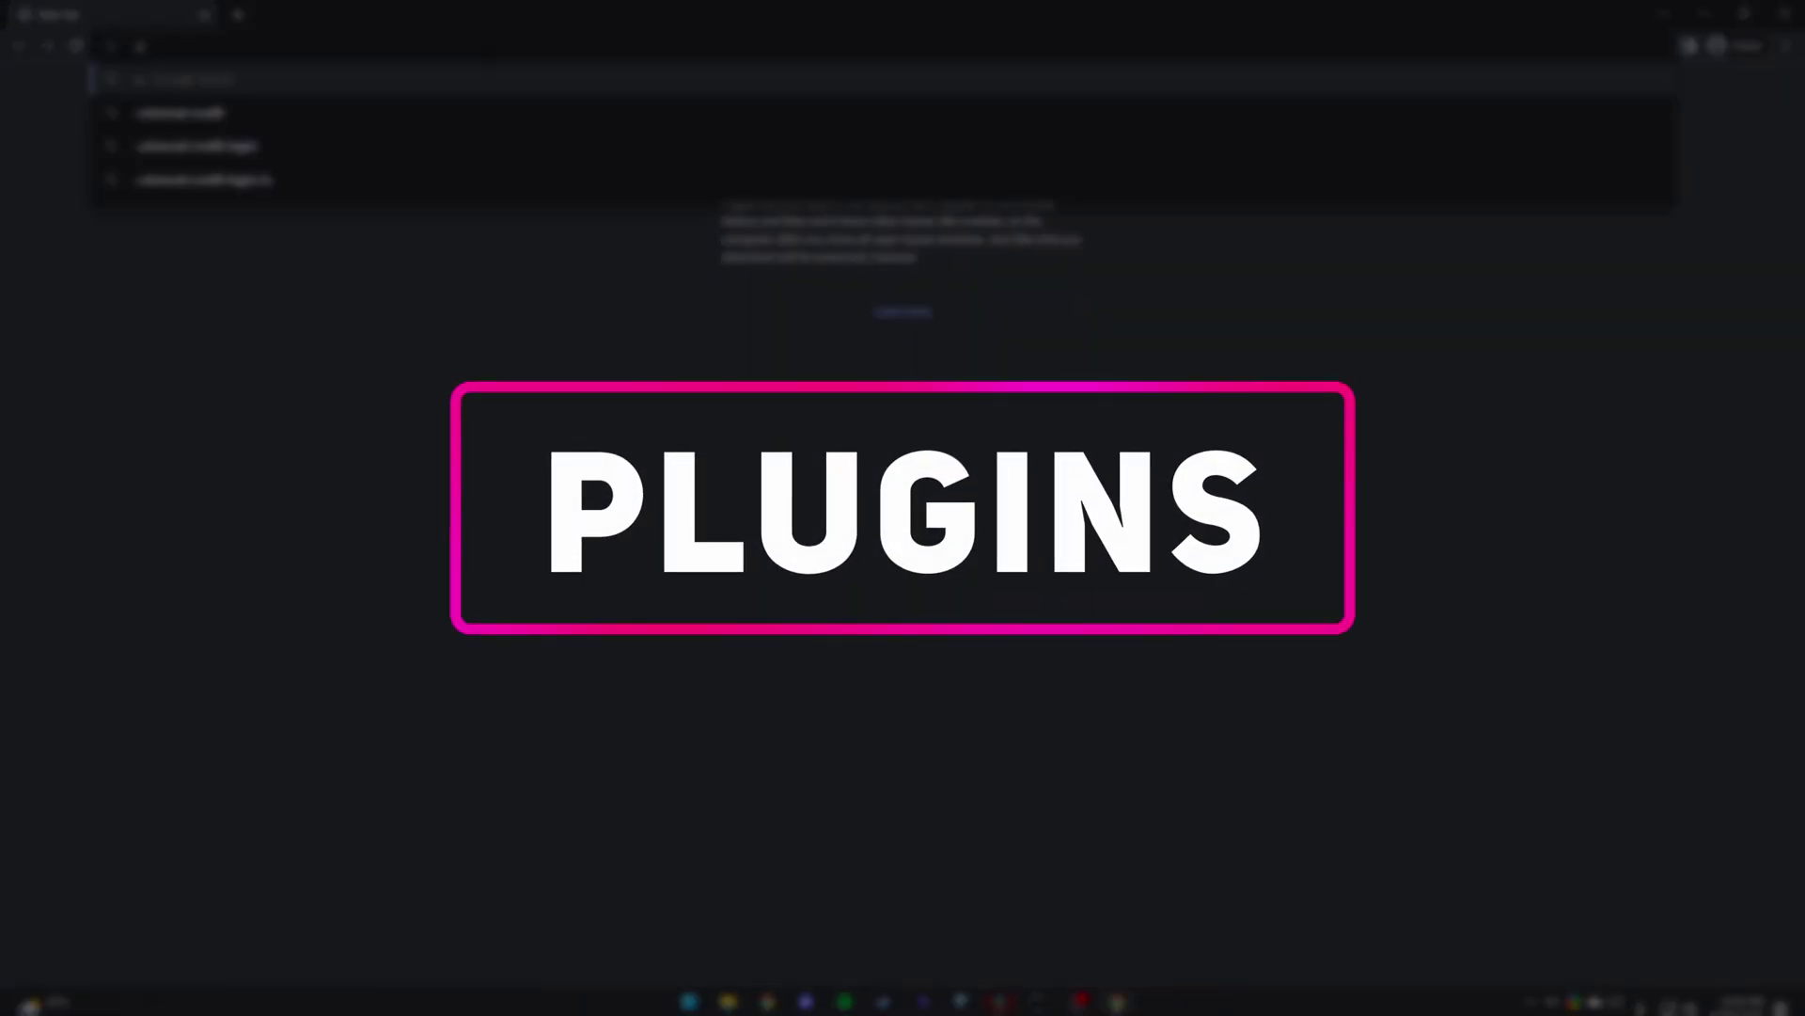
Step: Run the search, open umod.org, then go to Games and the Rust card
{"action": "key", "text": "Return"}
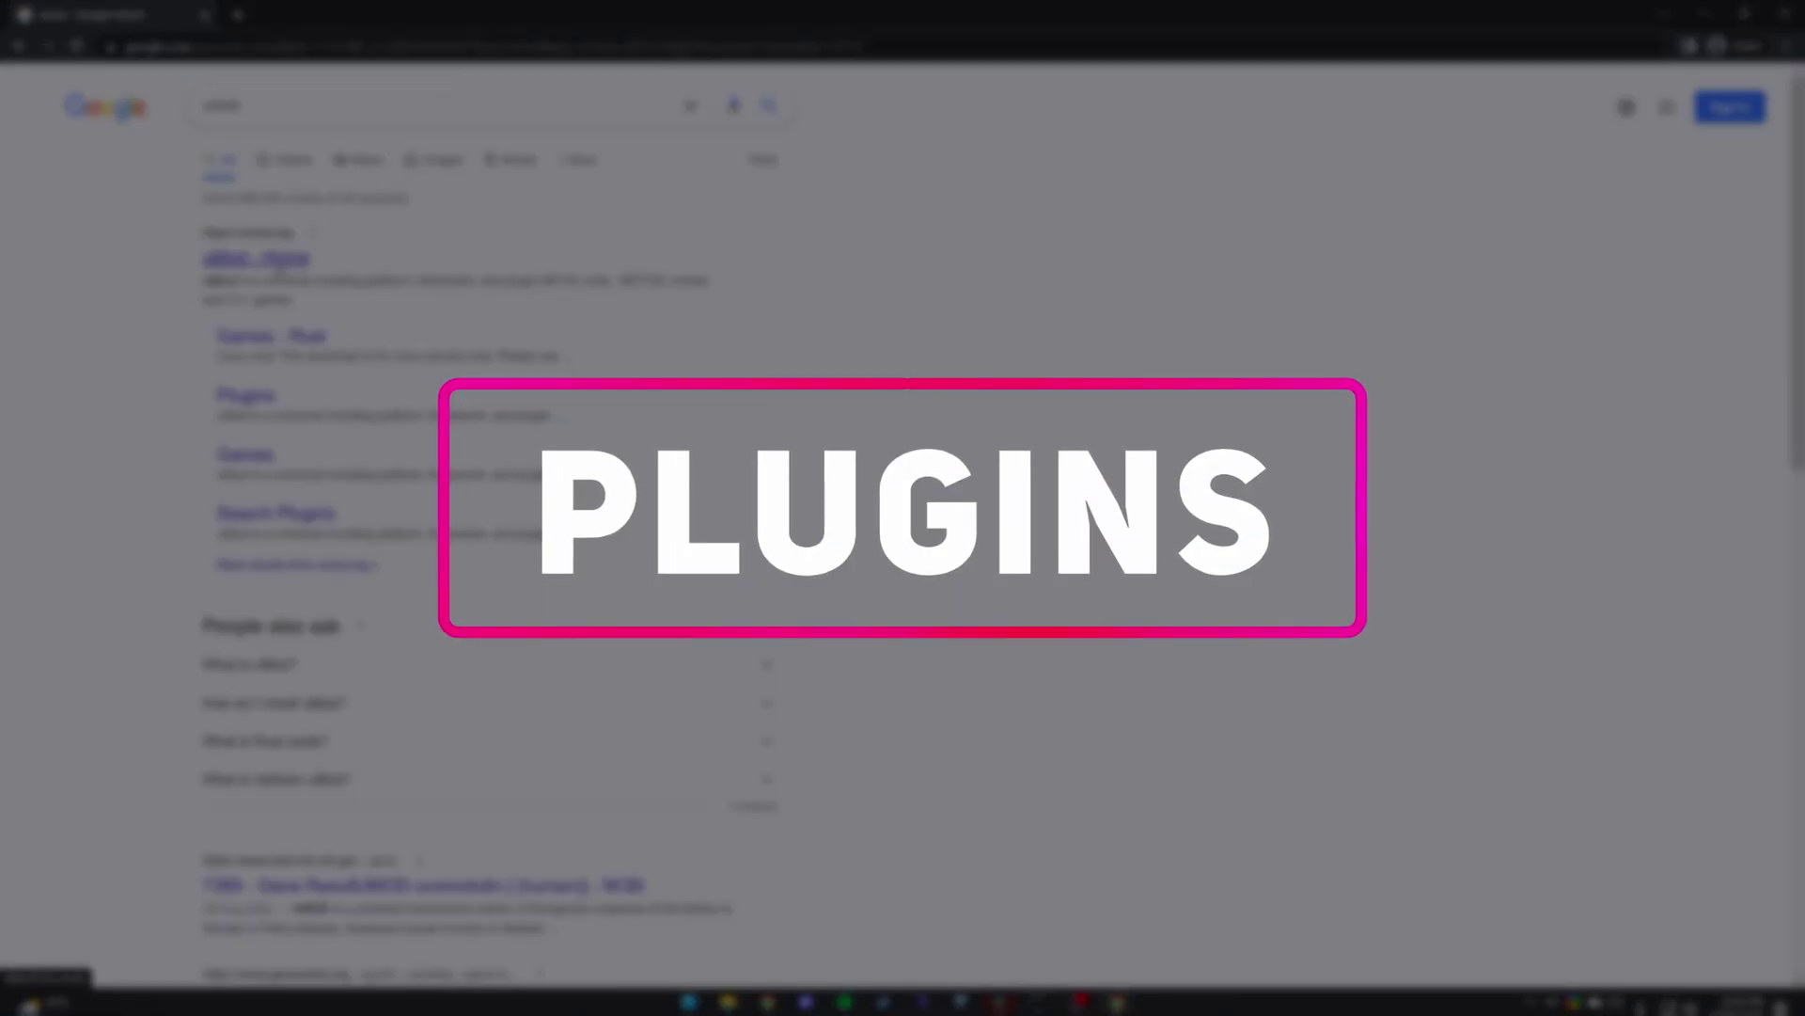
{"action": "left_click", "coordinate": [269, 261]}
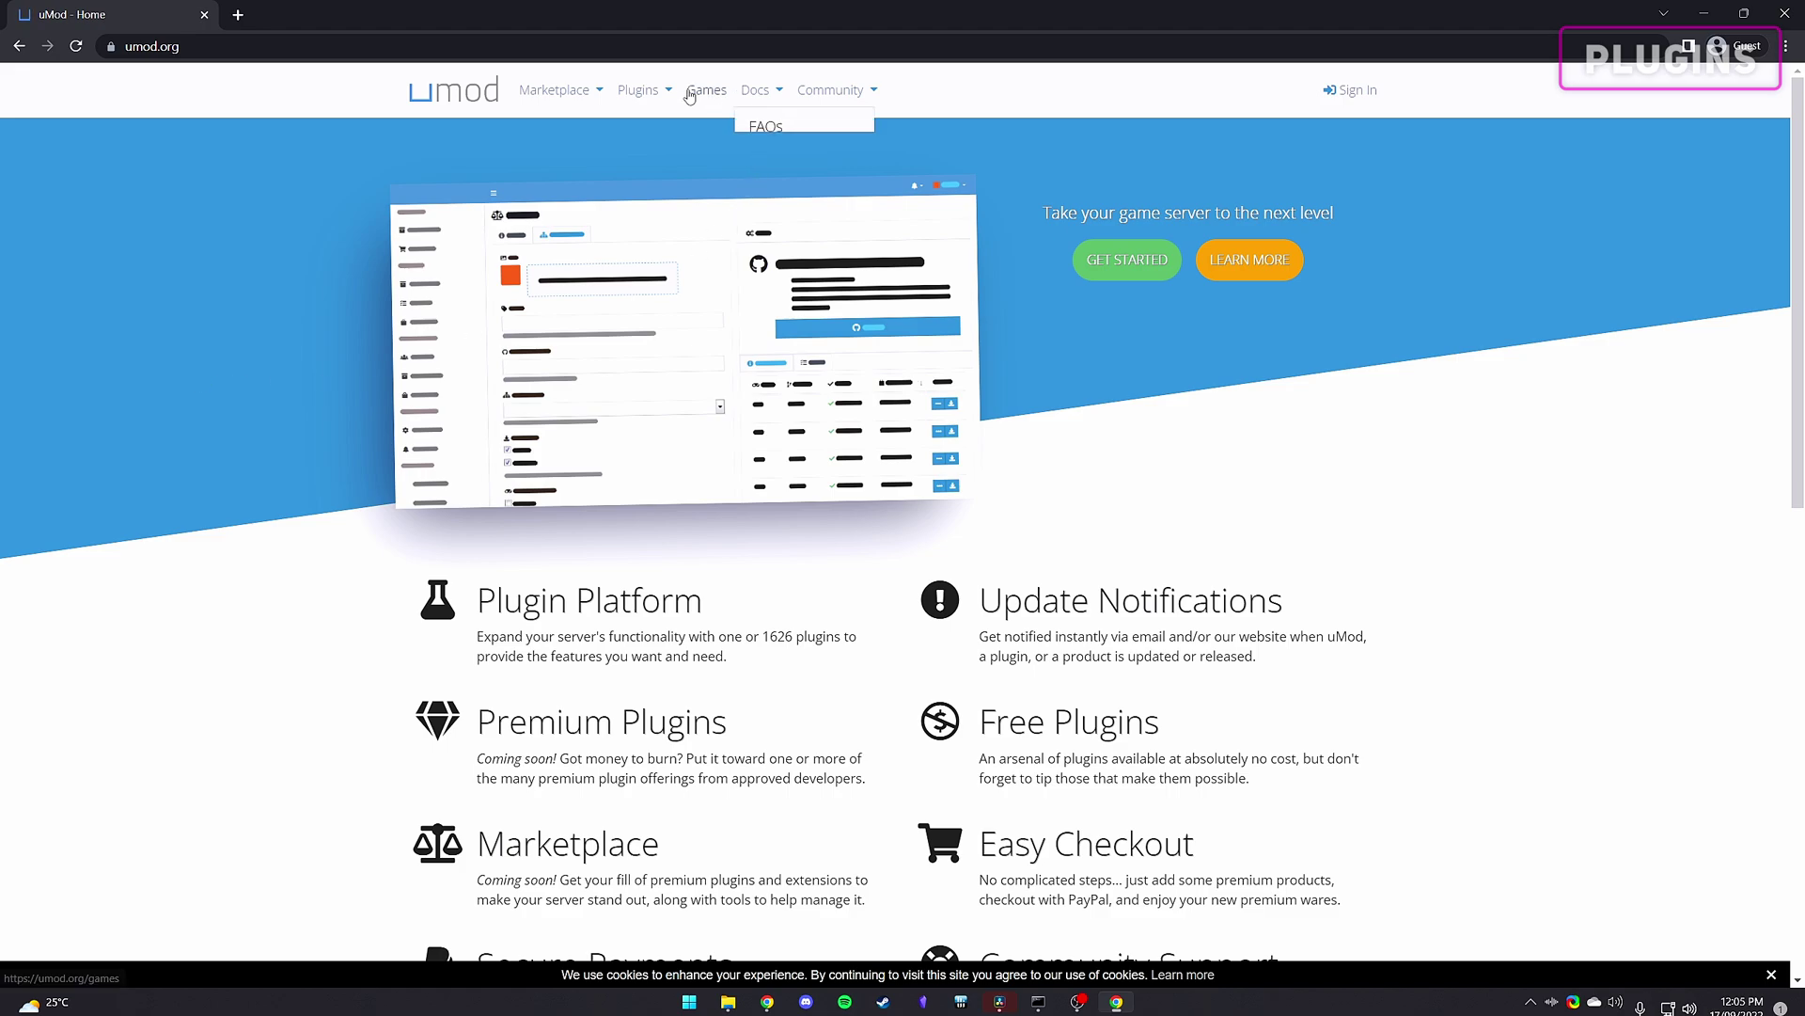
{"action": "left_click", "coordinate": [703, 94]}
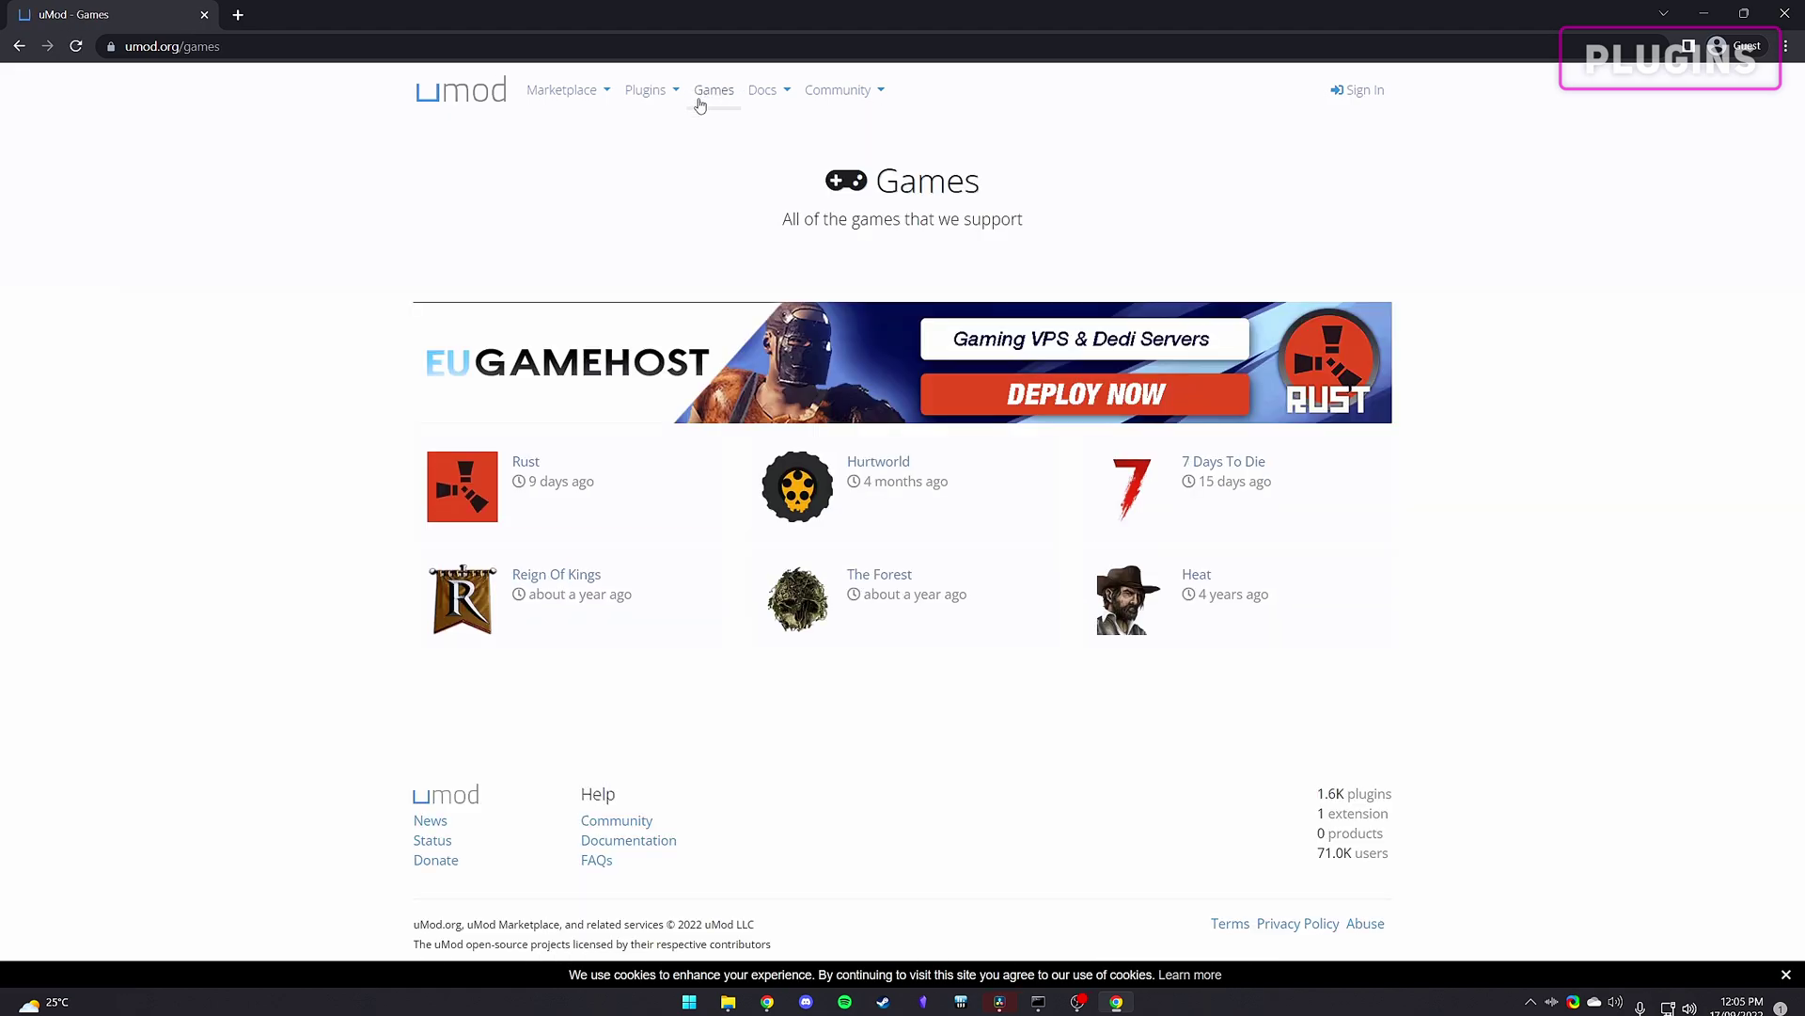
{"action": "left_click", "coordinate": [542, 484]}
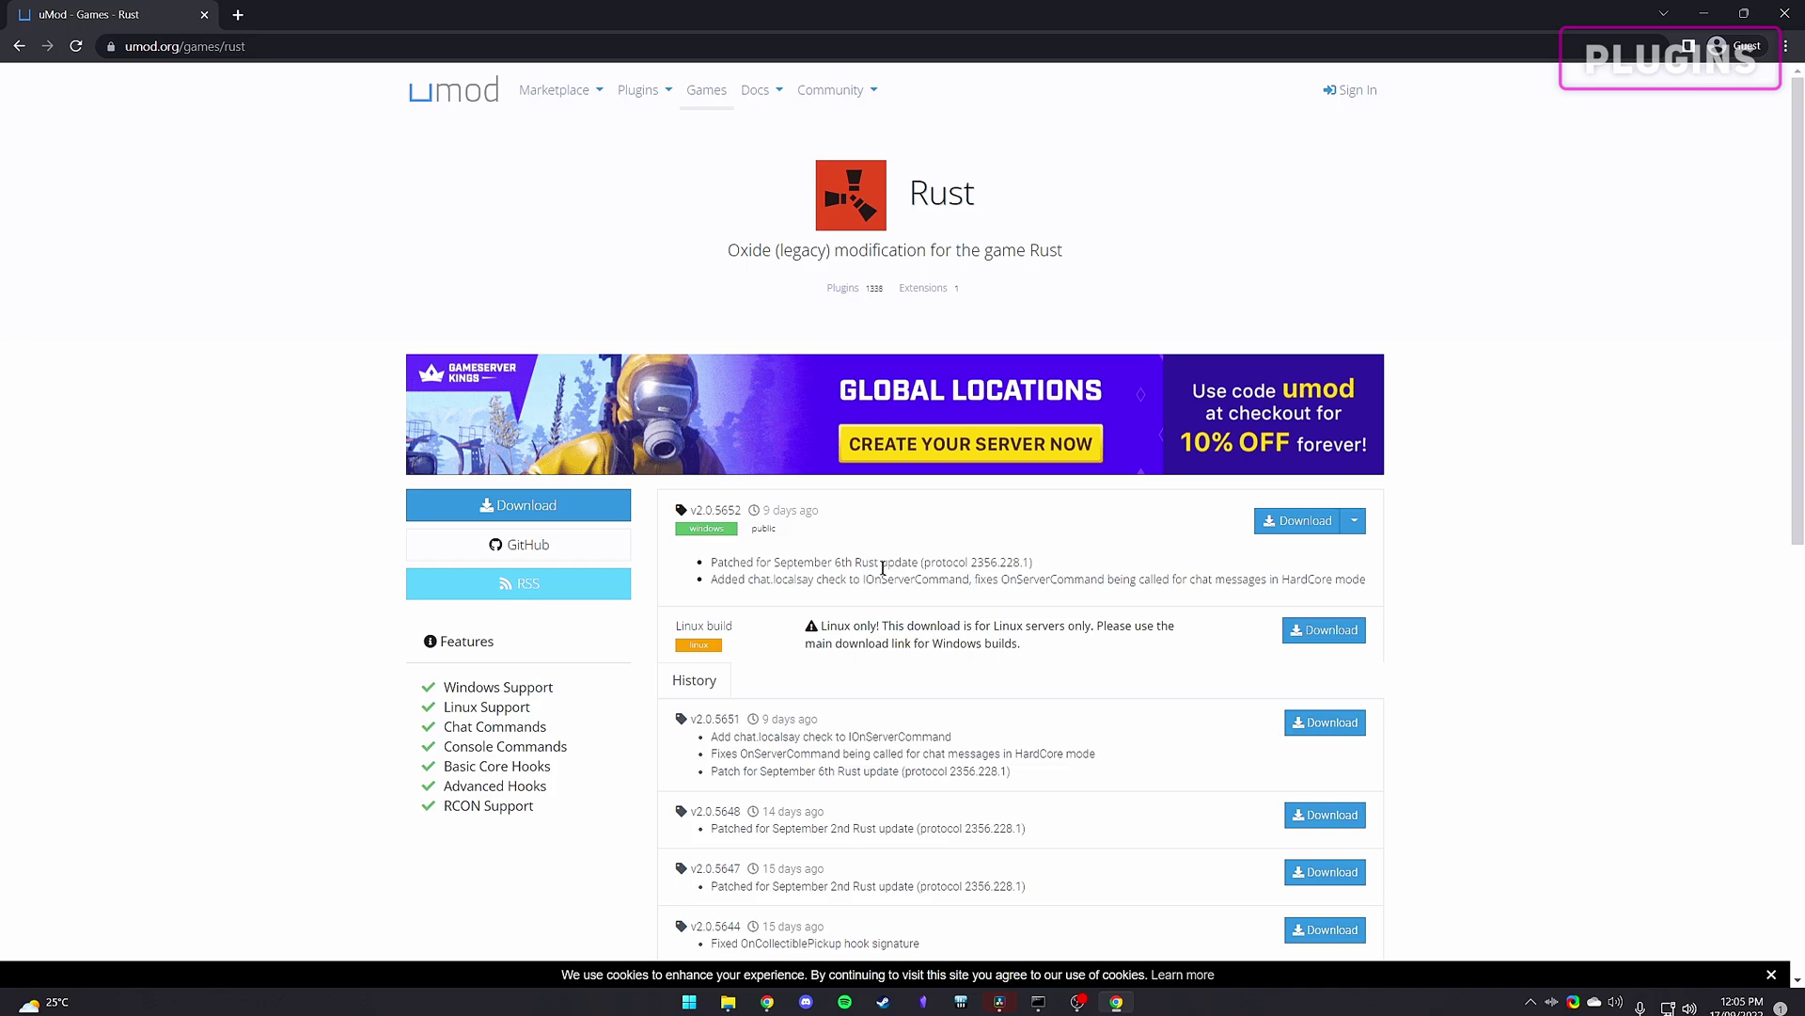
Step: Download Oxide.Rust.zip, copy RustDedicated_Data into rustserver replacing files, and run Launch_Server.bat
{"action": "left_click", "coordinate": [528, 509]}
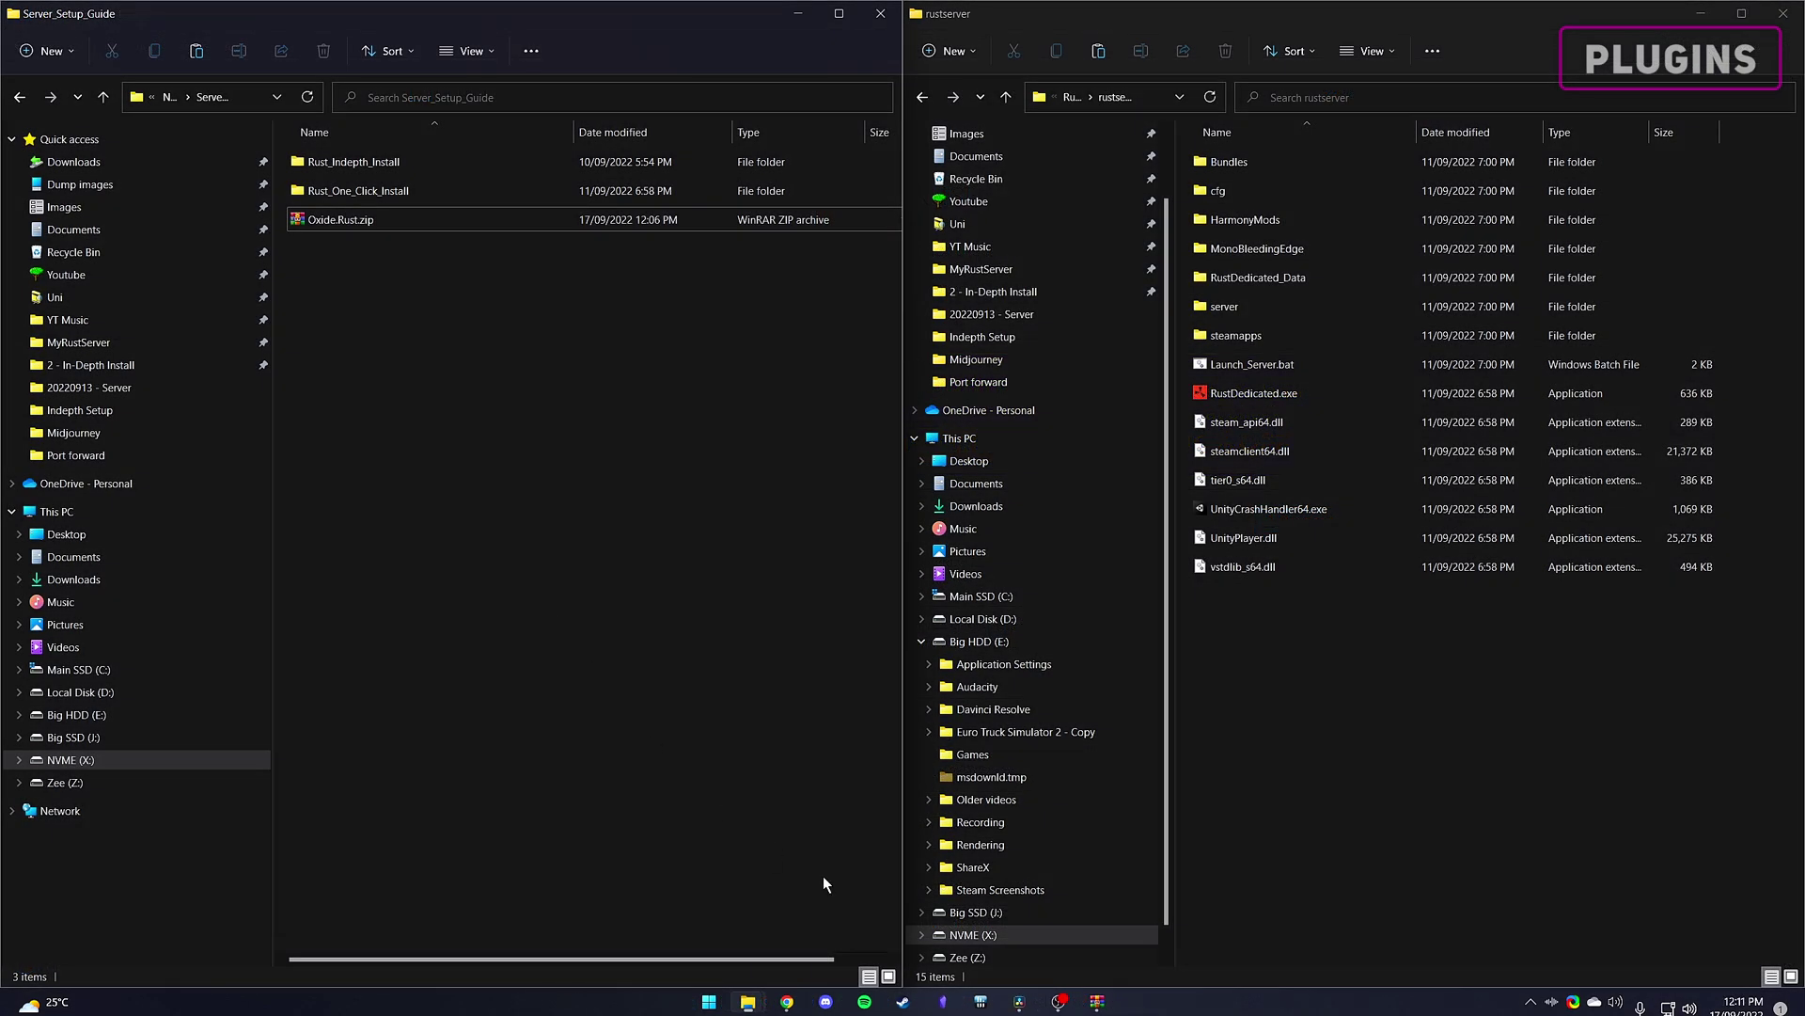
{"action": "left_click", "coordinate": [1110, 1004]}
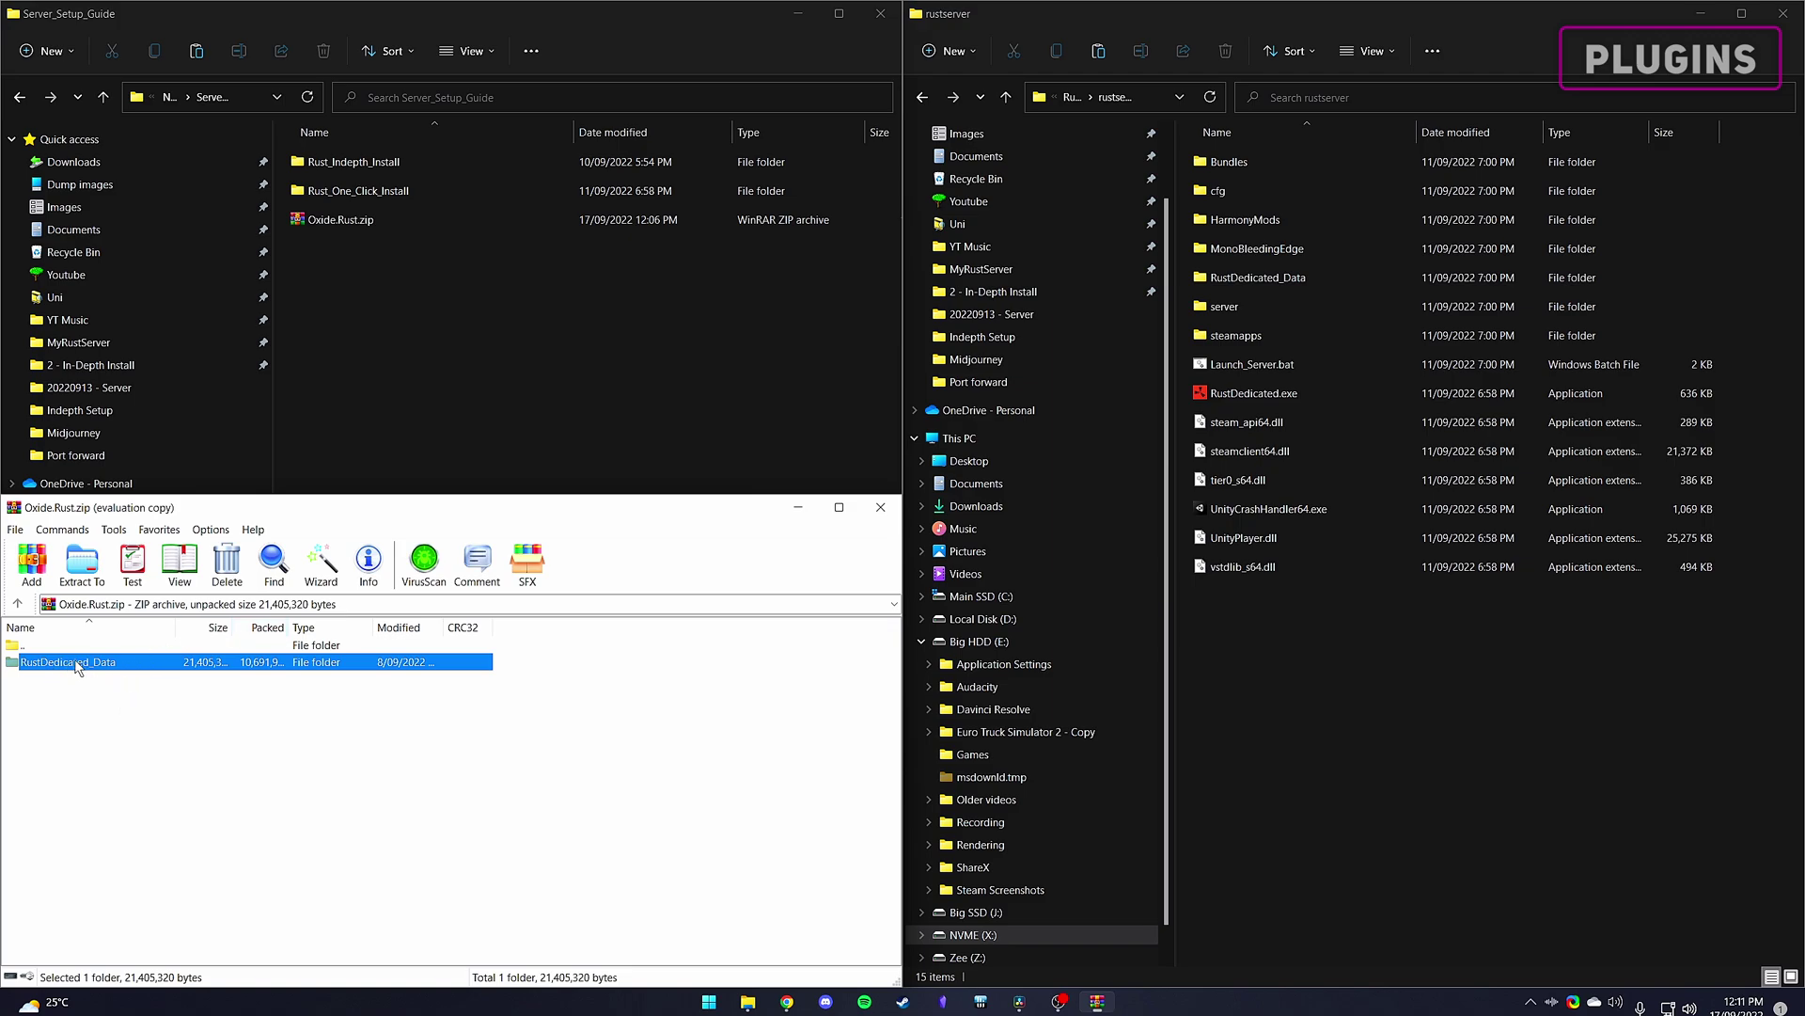
{"action": "left_click_drag", "start_coordinate": [331, 690], "coordinate": [1351, 631]}
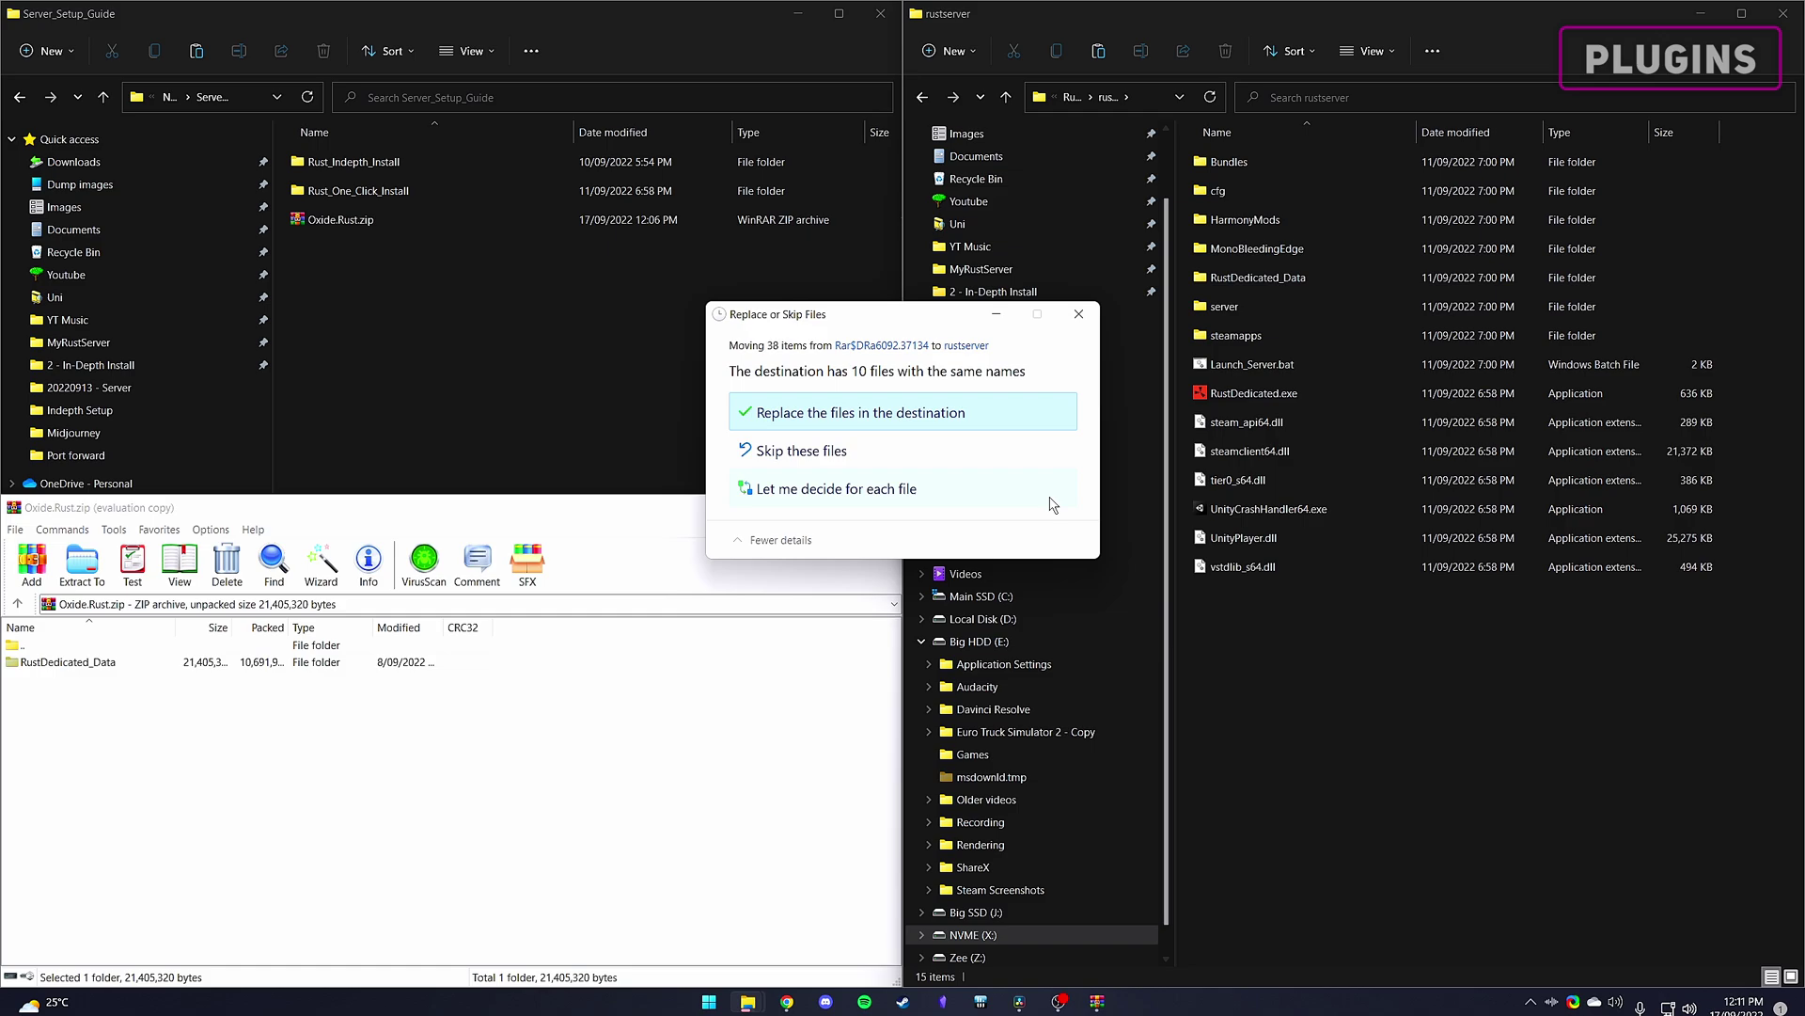
{"action": "left_click", "coordinate": [896, 417]}
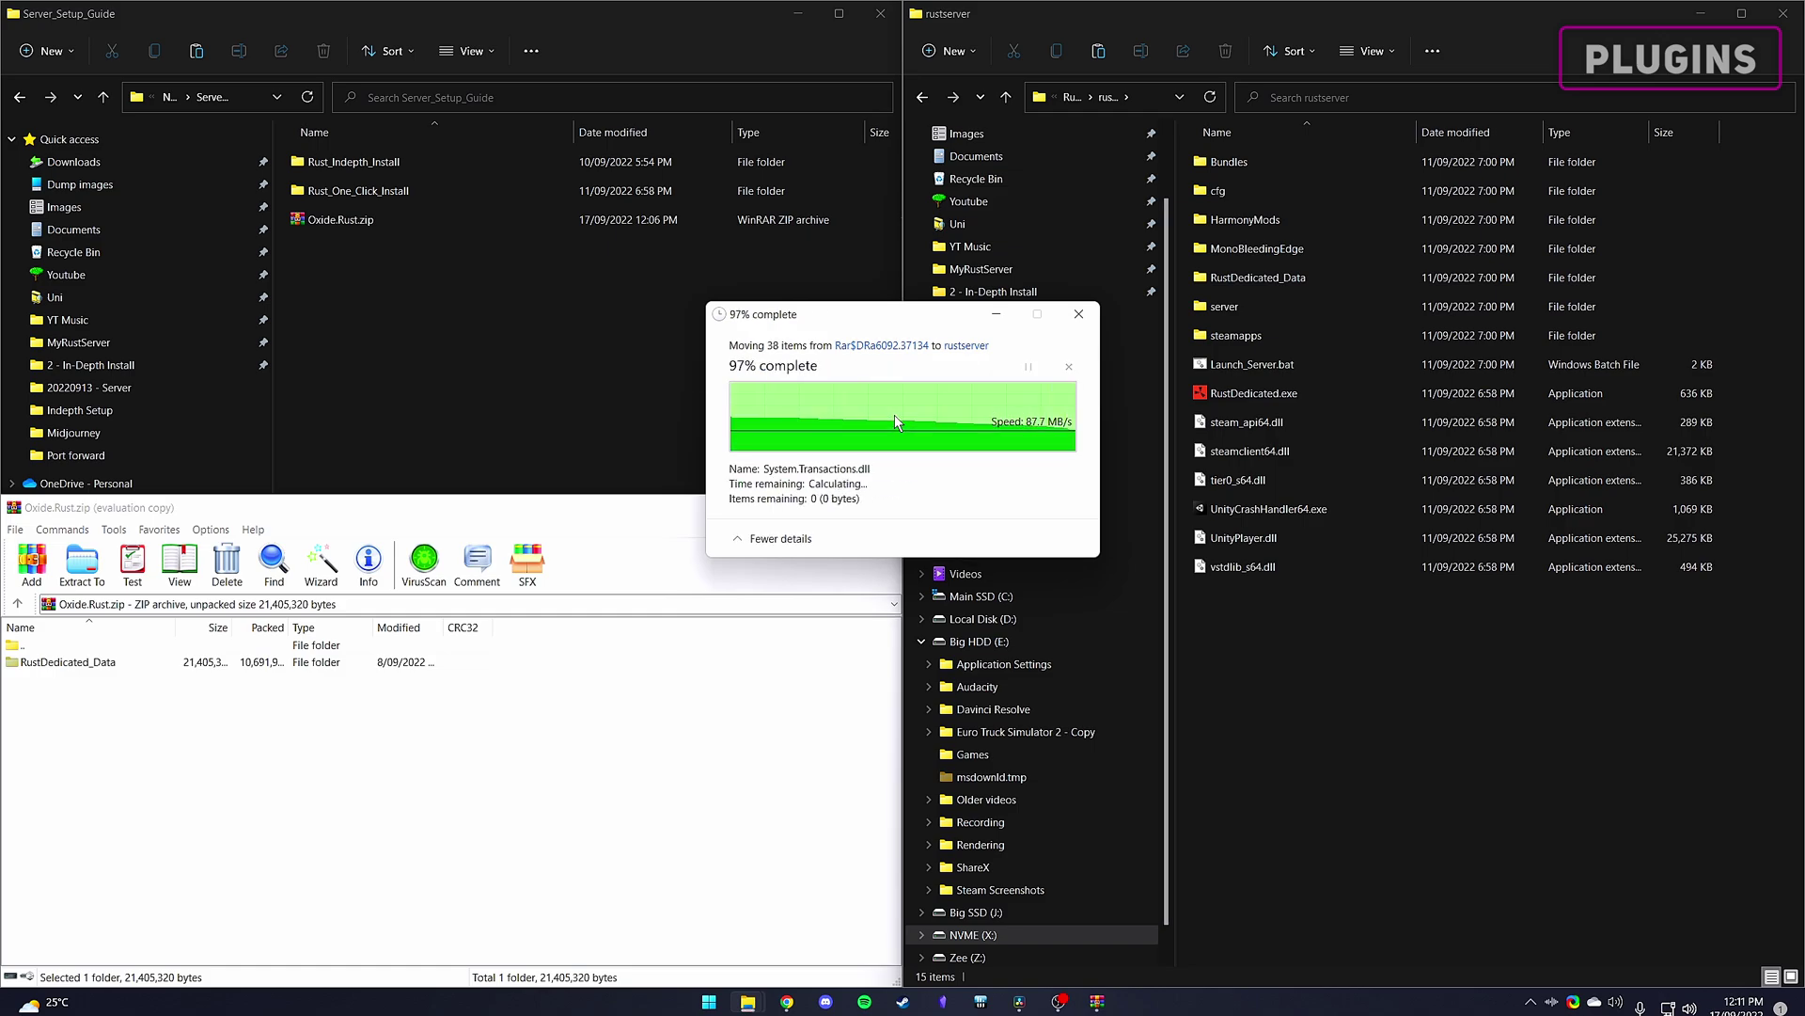
{"action": "double_click", "coordinate": [1240, 365]}
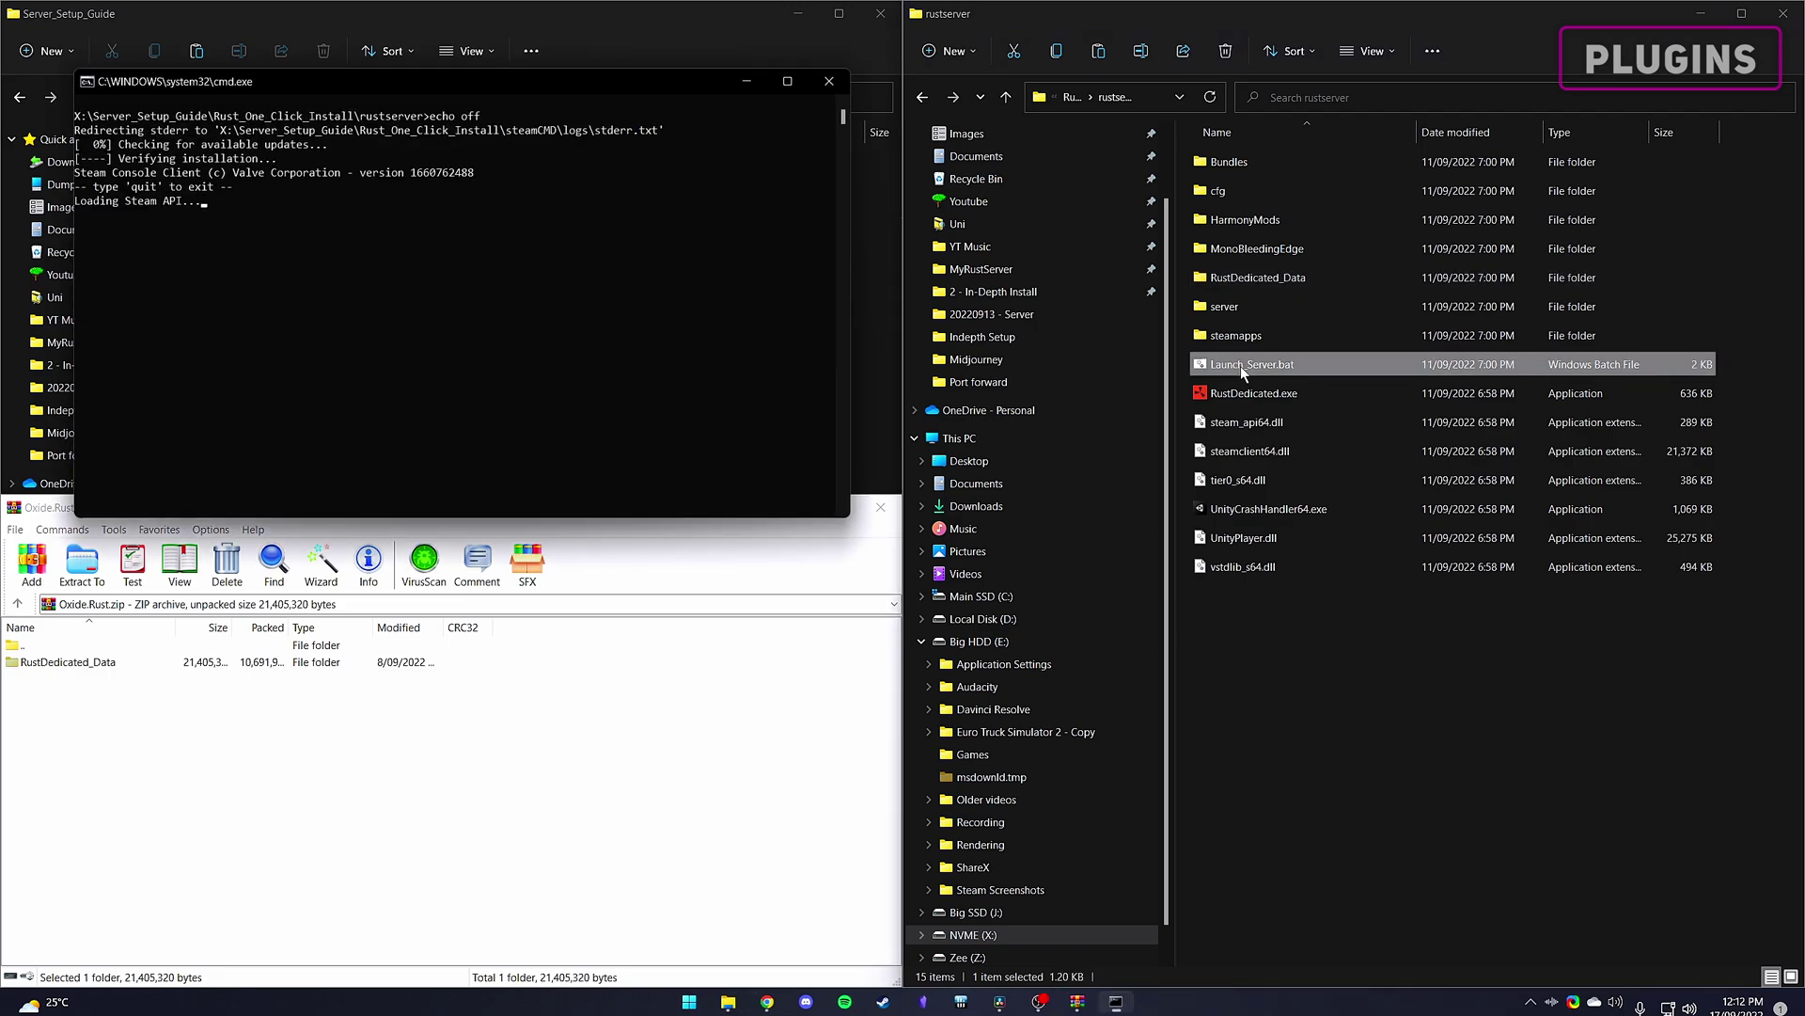
{"action": "left_click", "coordinate": [881, 507]}
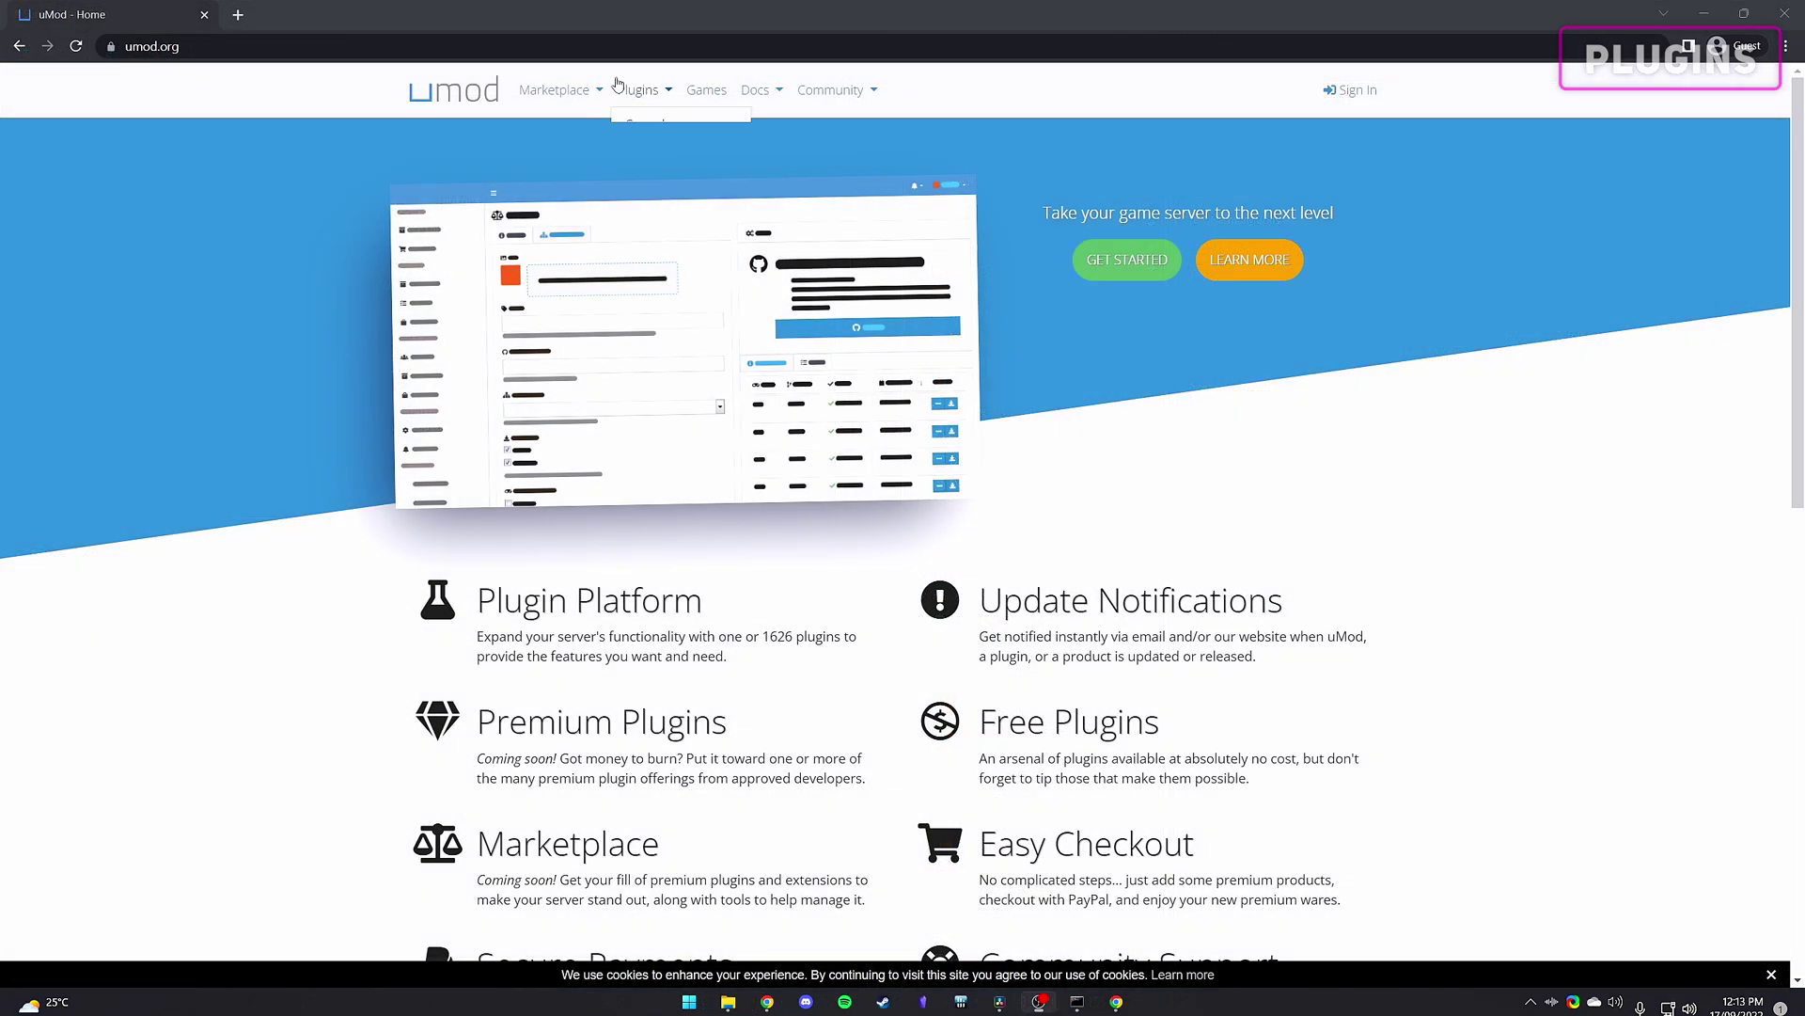
Step: Download CopyPaste.cs from the Copy Paste page in uMod's Rust plugin listing
{"action": "left_click", "coordinate": [636, 90]}
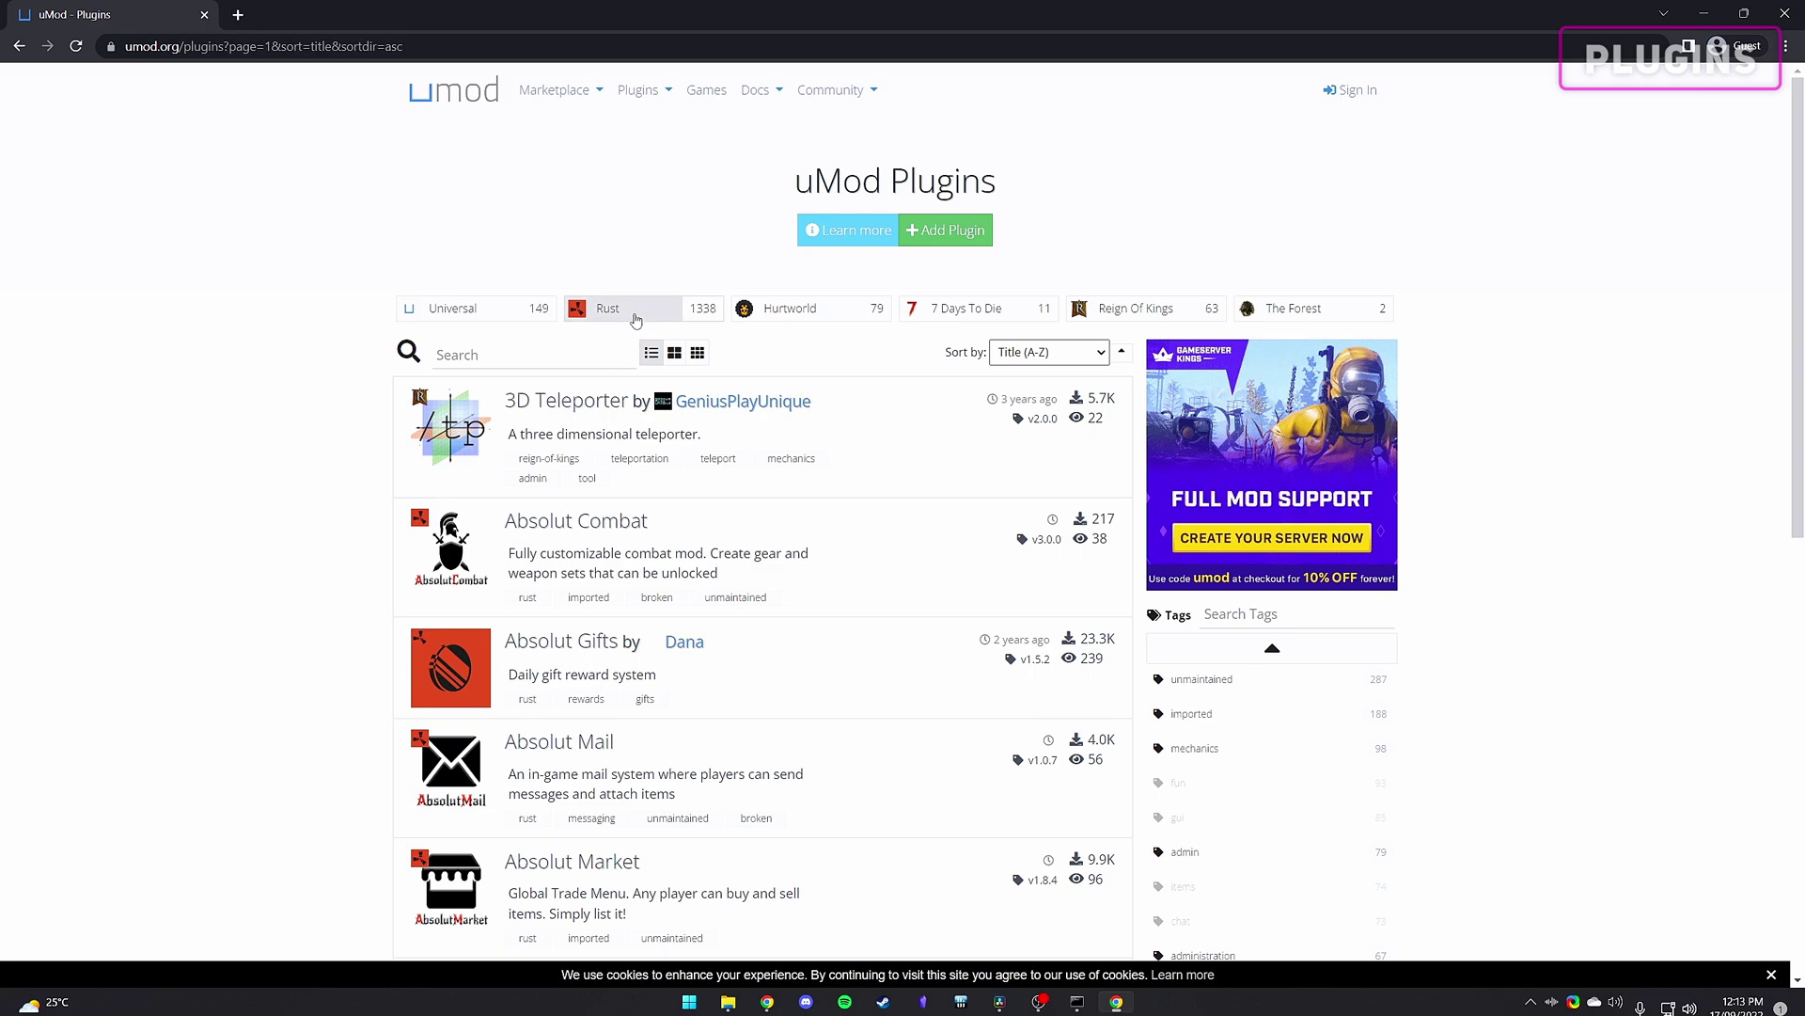
{"action": "left_click", "coordinate": [633, 310]}
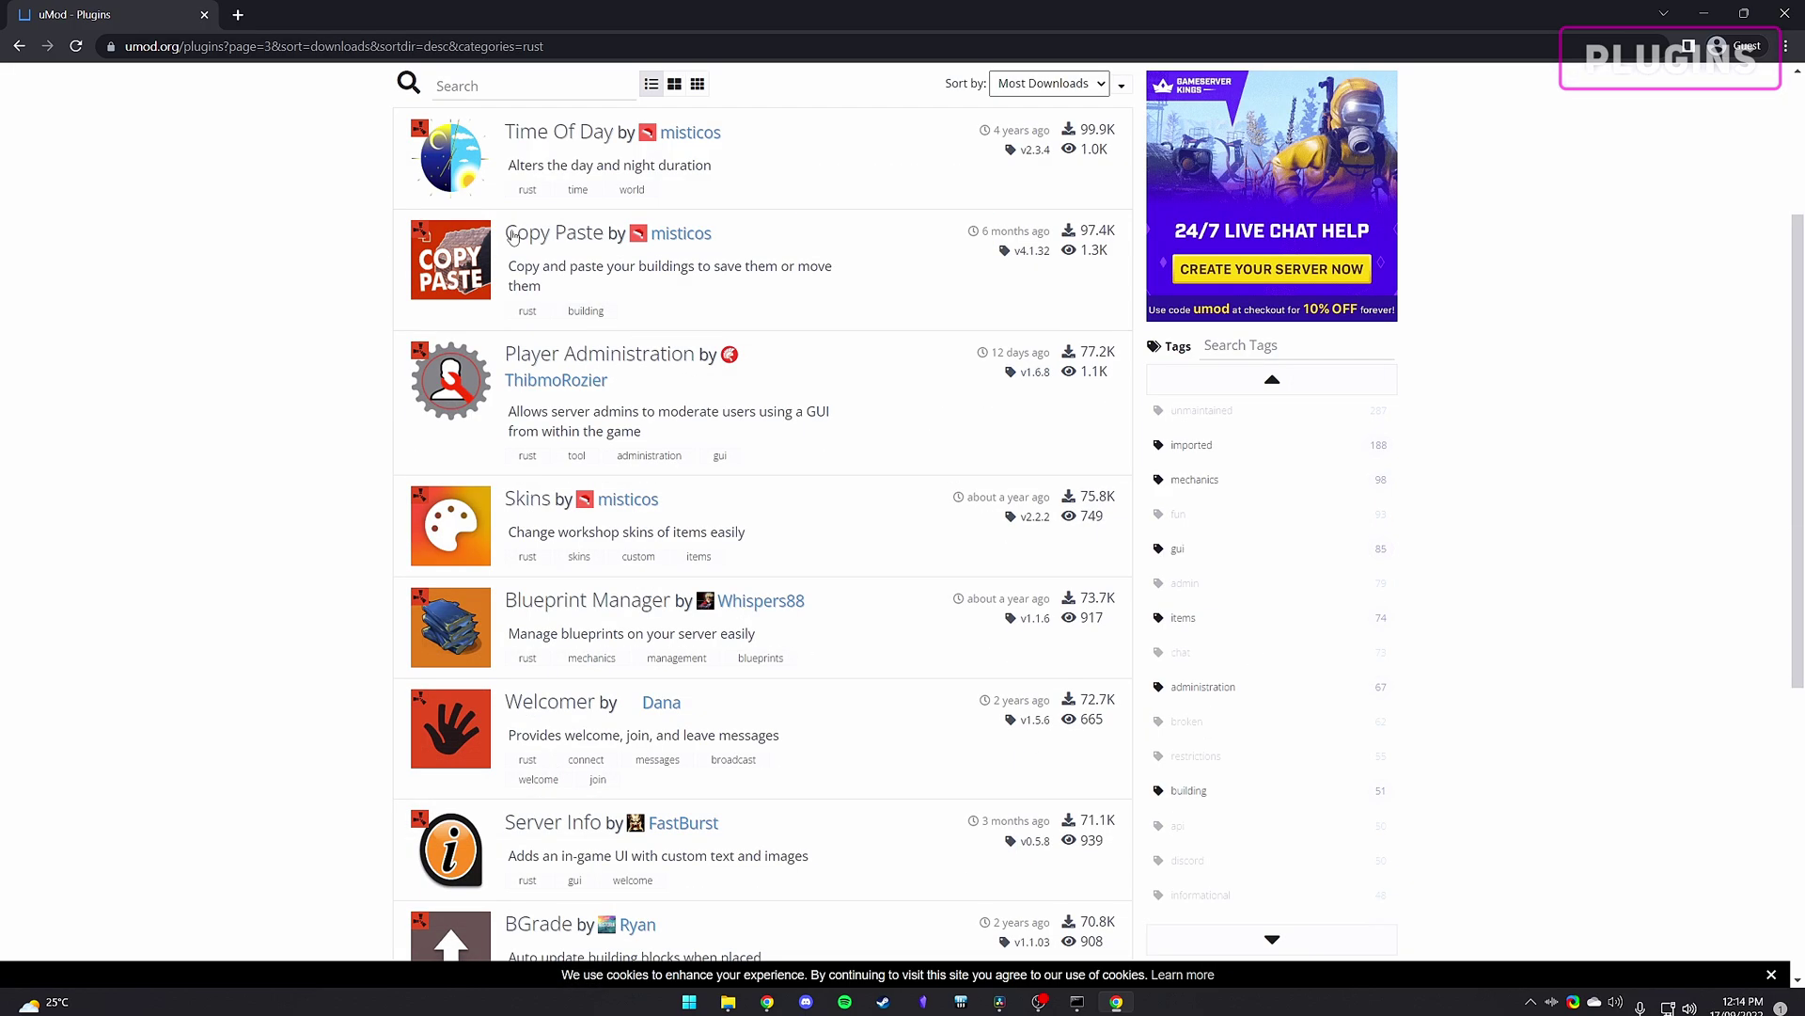
{"action": "middle_click", "coordinate": [531, 237]}
{"action": "left_click", "coordinate": [369, 10]}
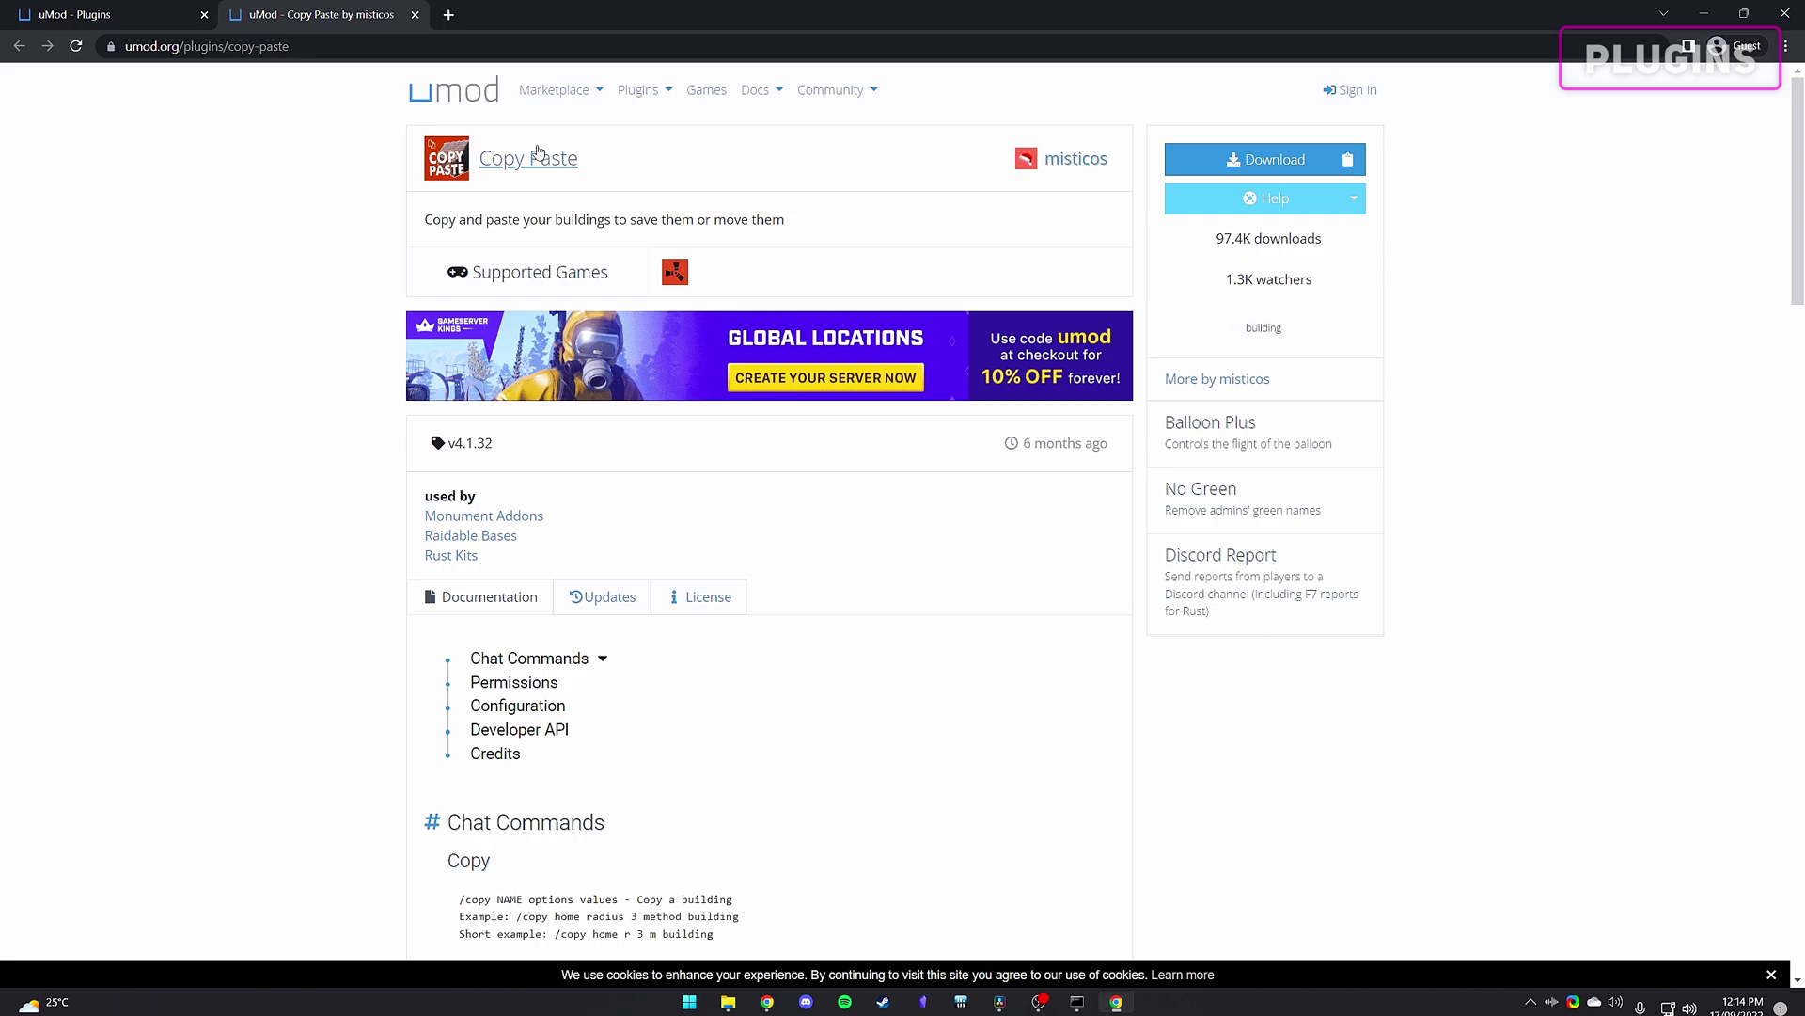
{"action": "left_click_drag", "start_coordinate": [417, 227], "coordinate": [799, 229]}
{"action": "left_click", "coordinate": [798, 247]}
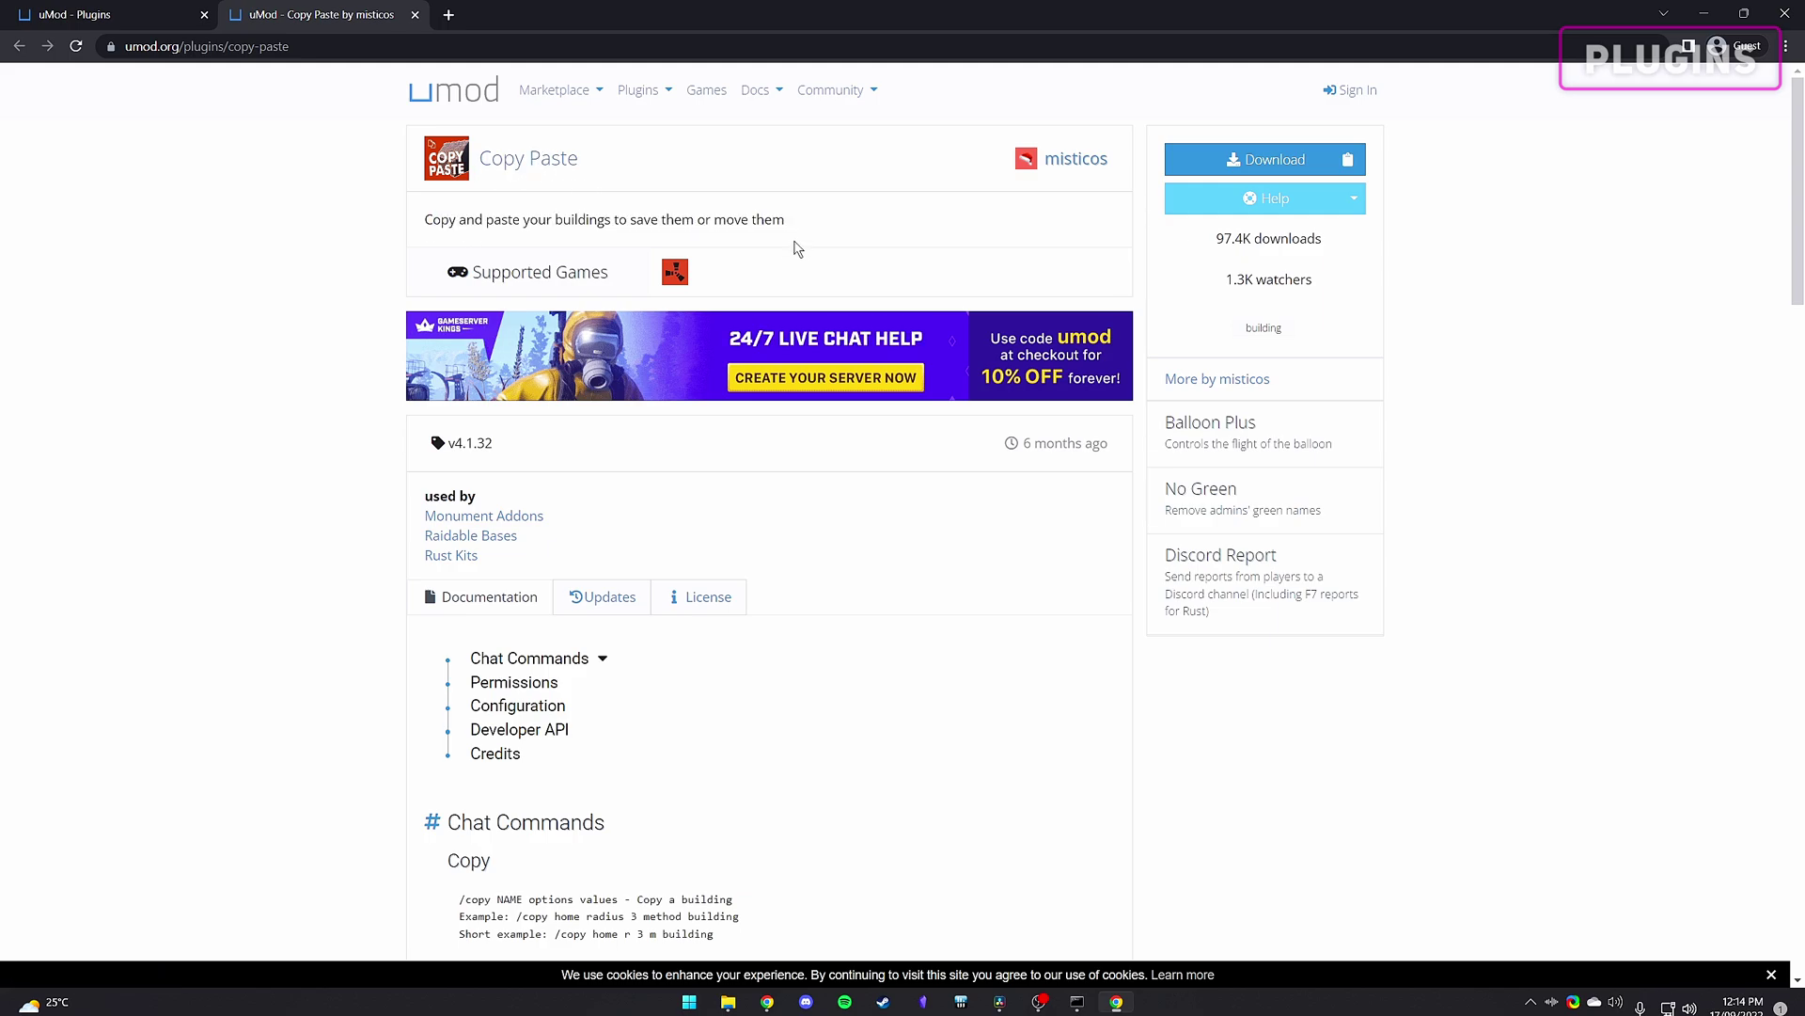
{"action": "left_click", "coordinate": [1265, 159]}
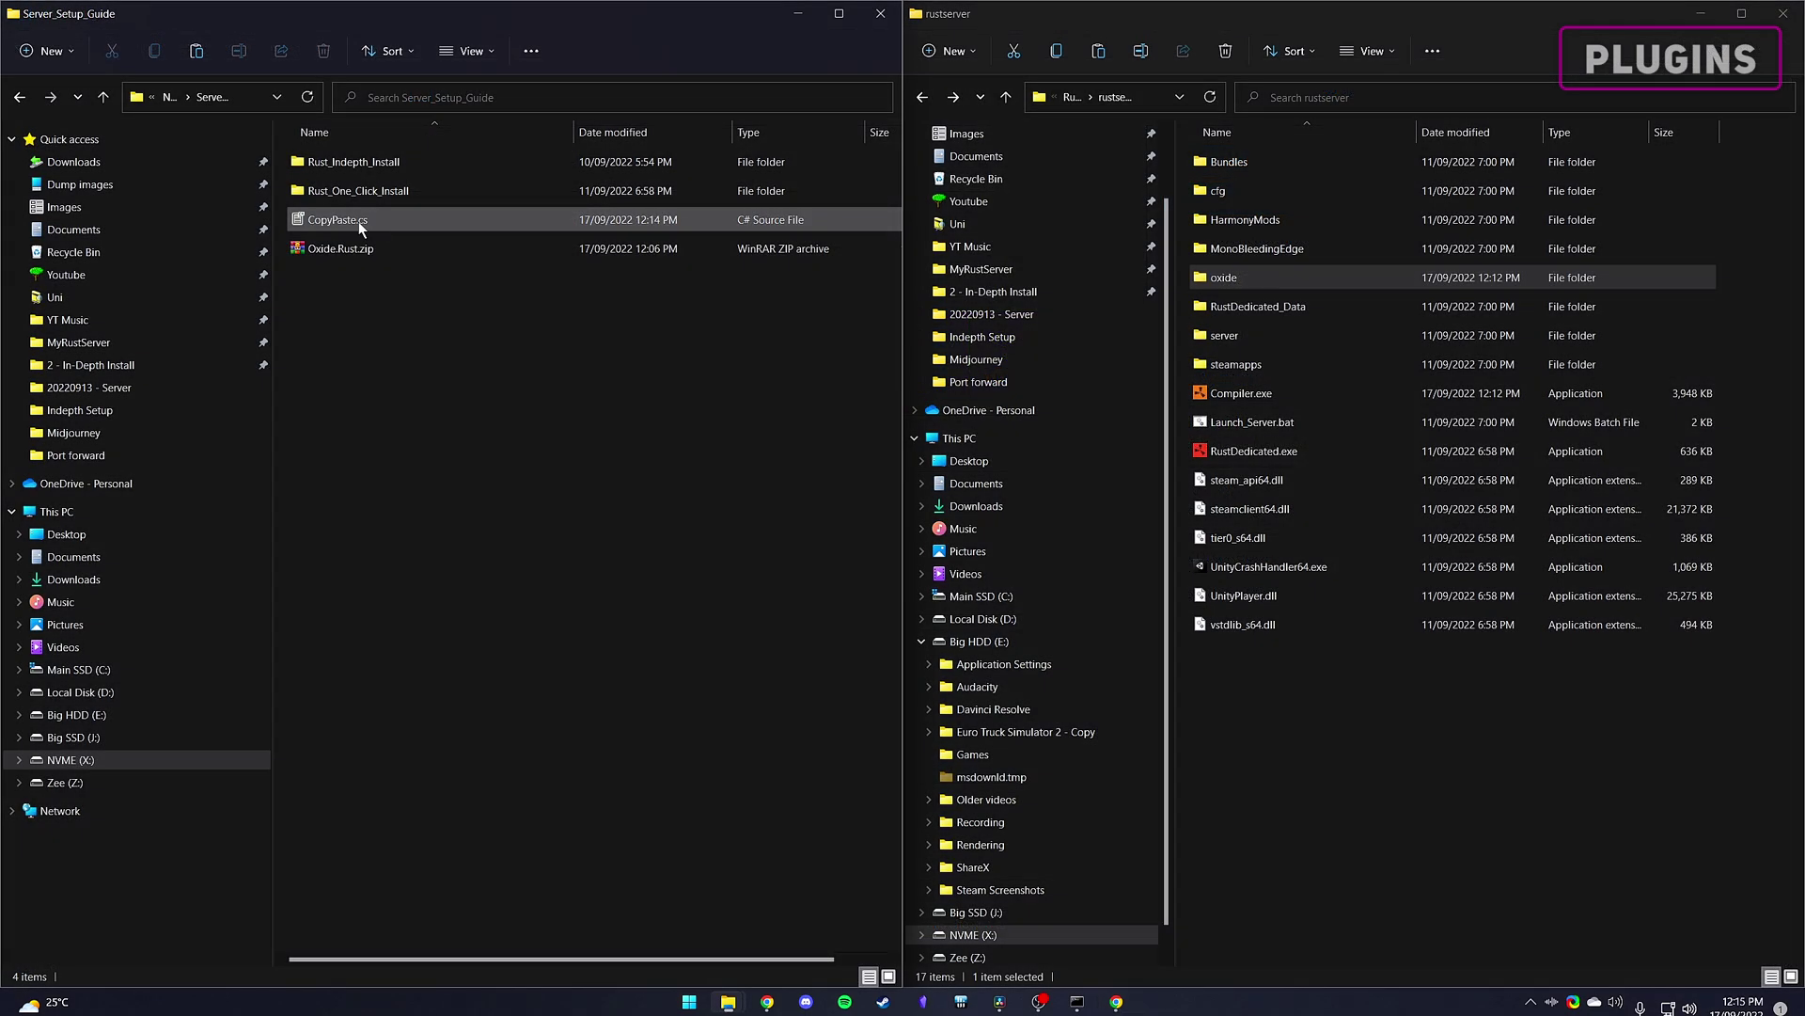
Step: Move the downloaded CopyPaste.cs into the oxide plugins folder
{"action": "left_click", "coordinate": [1240, 279]}
{"action": "double_click", "coordinate": [1240, 279]}
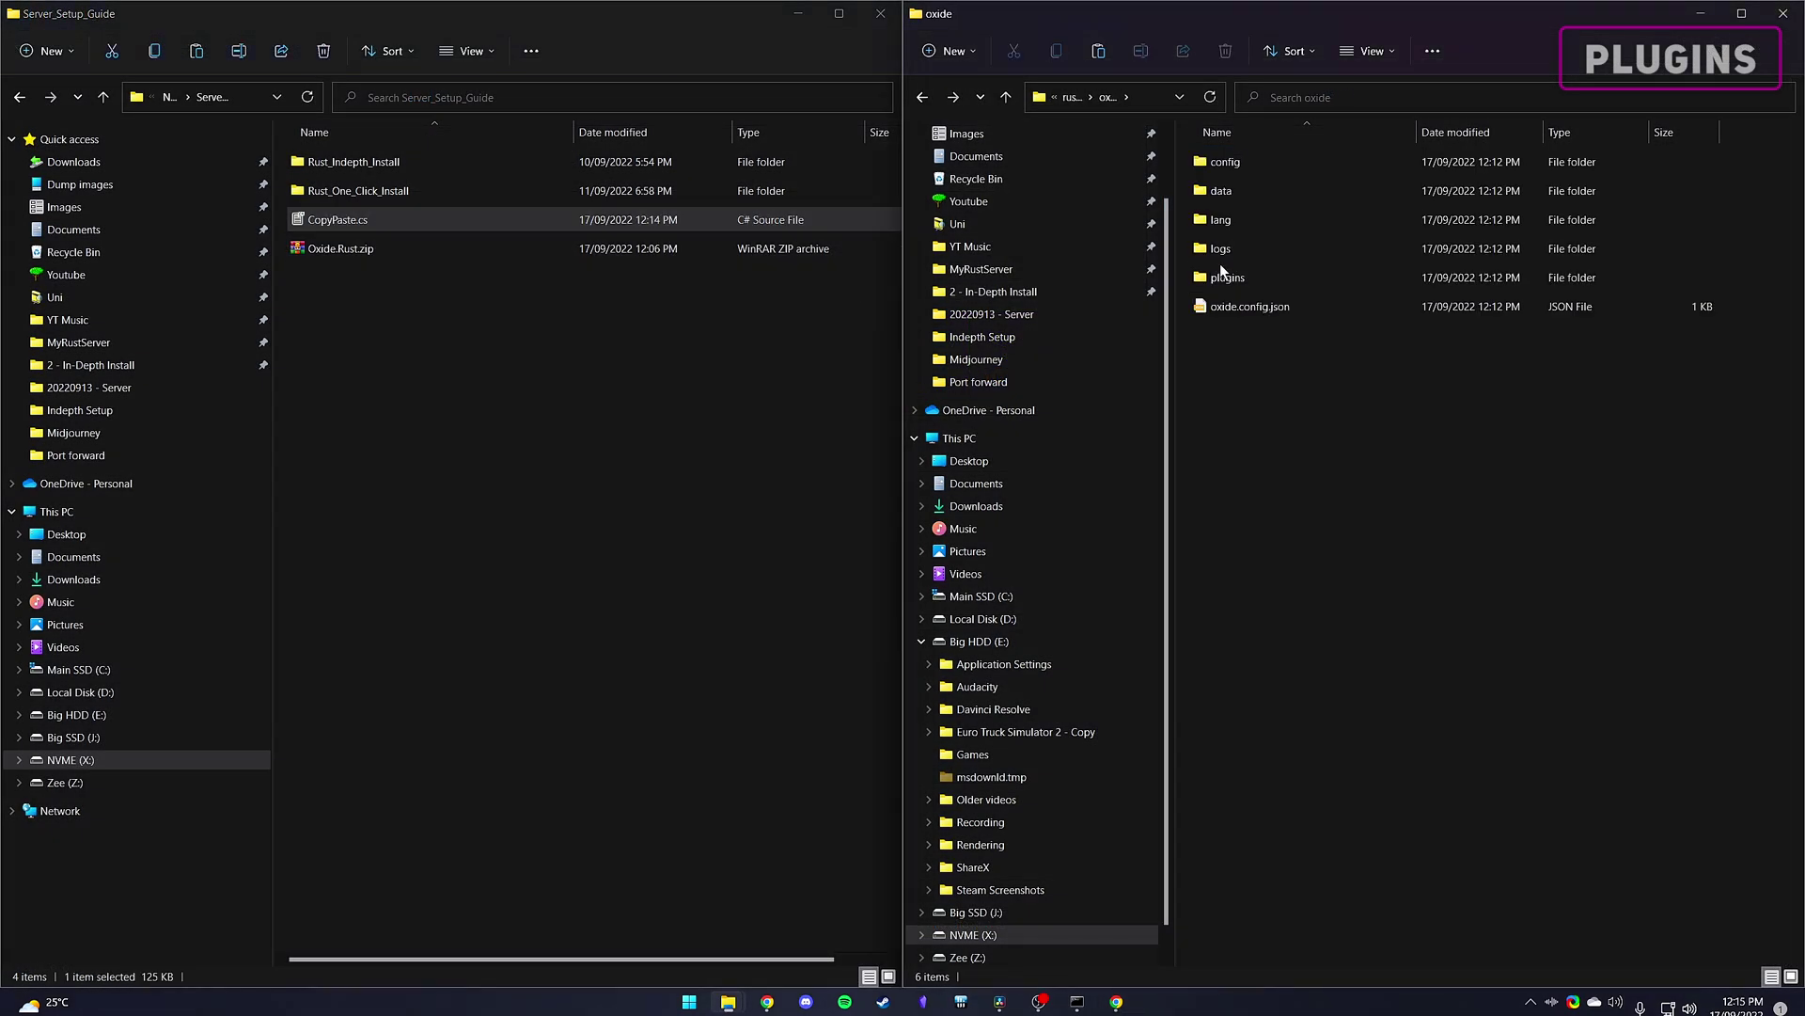
{"action": "double_click", "coordinate": [1220, 273]}
{"action": "left_click_drag", "start_coordinate": [314, 222], "coordinate": [1320, 271]}
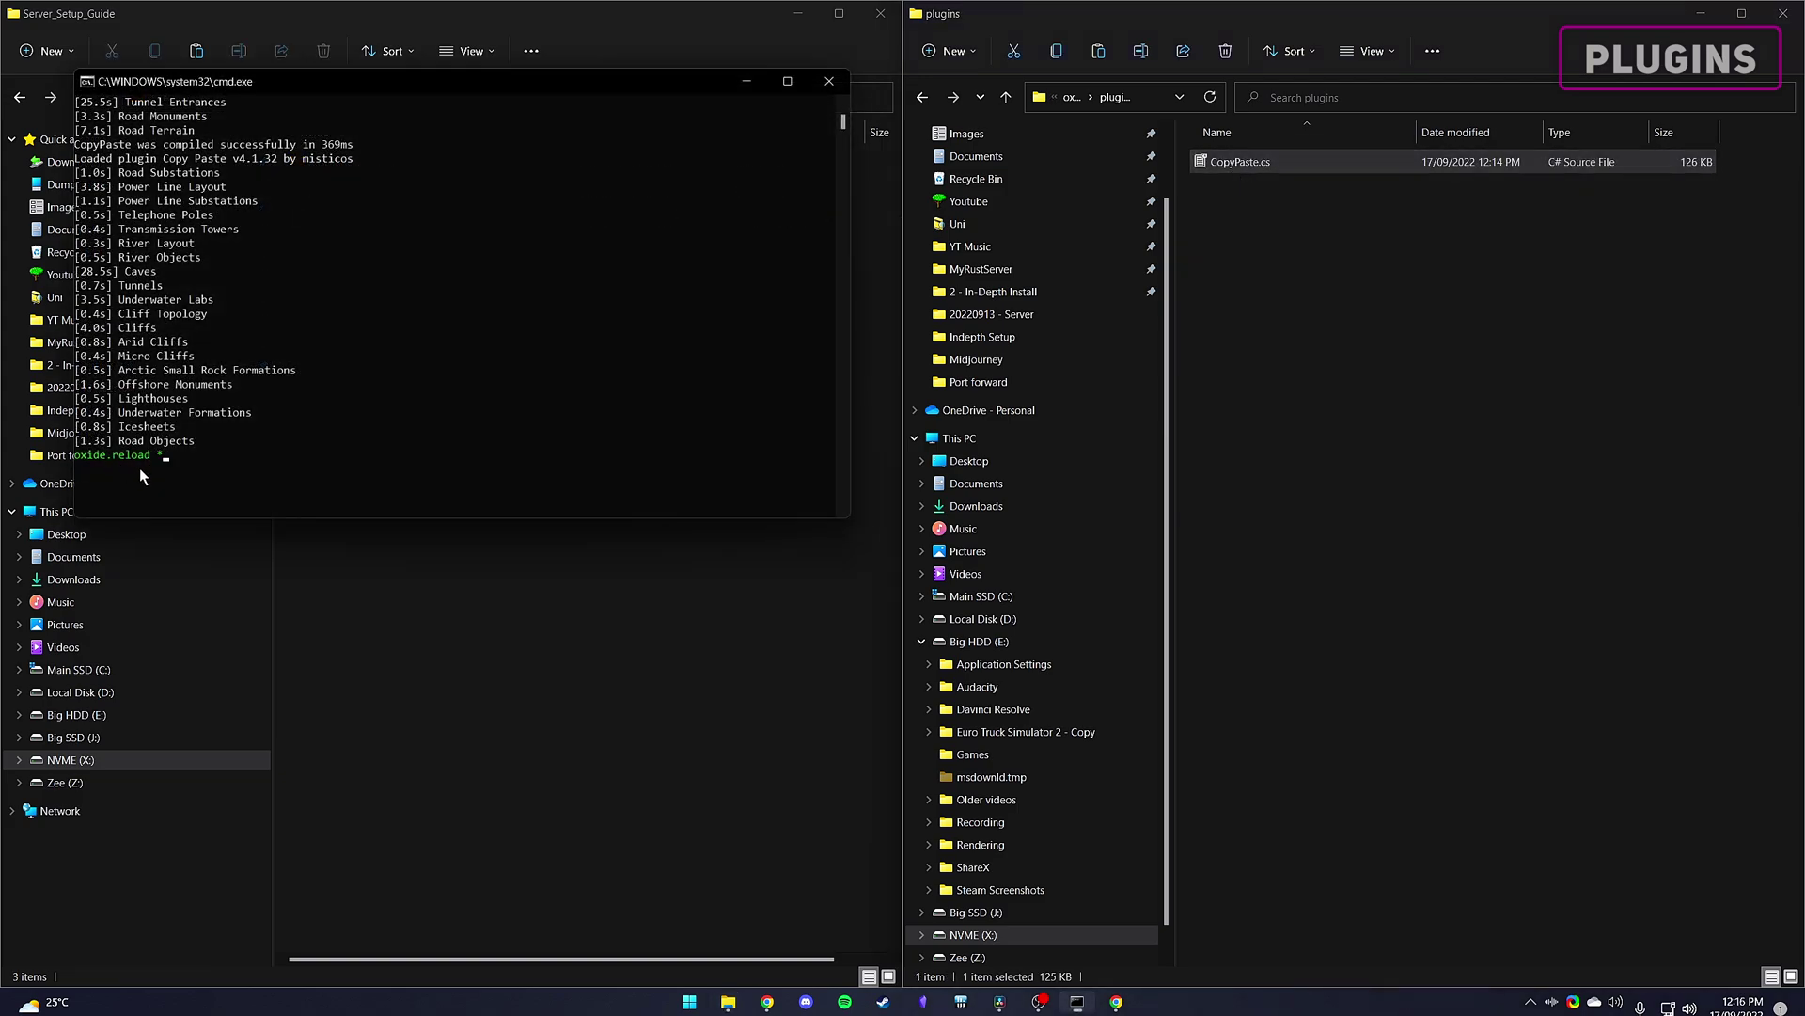
Step: Reload the Oxide plugins and open the oxide config folder holding CopyPaste.json
{"action": "key", "text": "Return"}
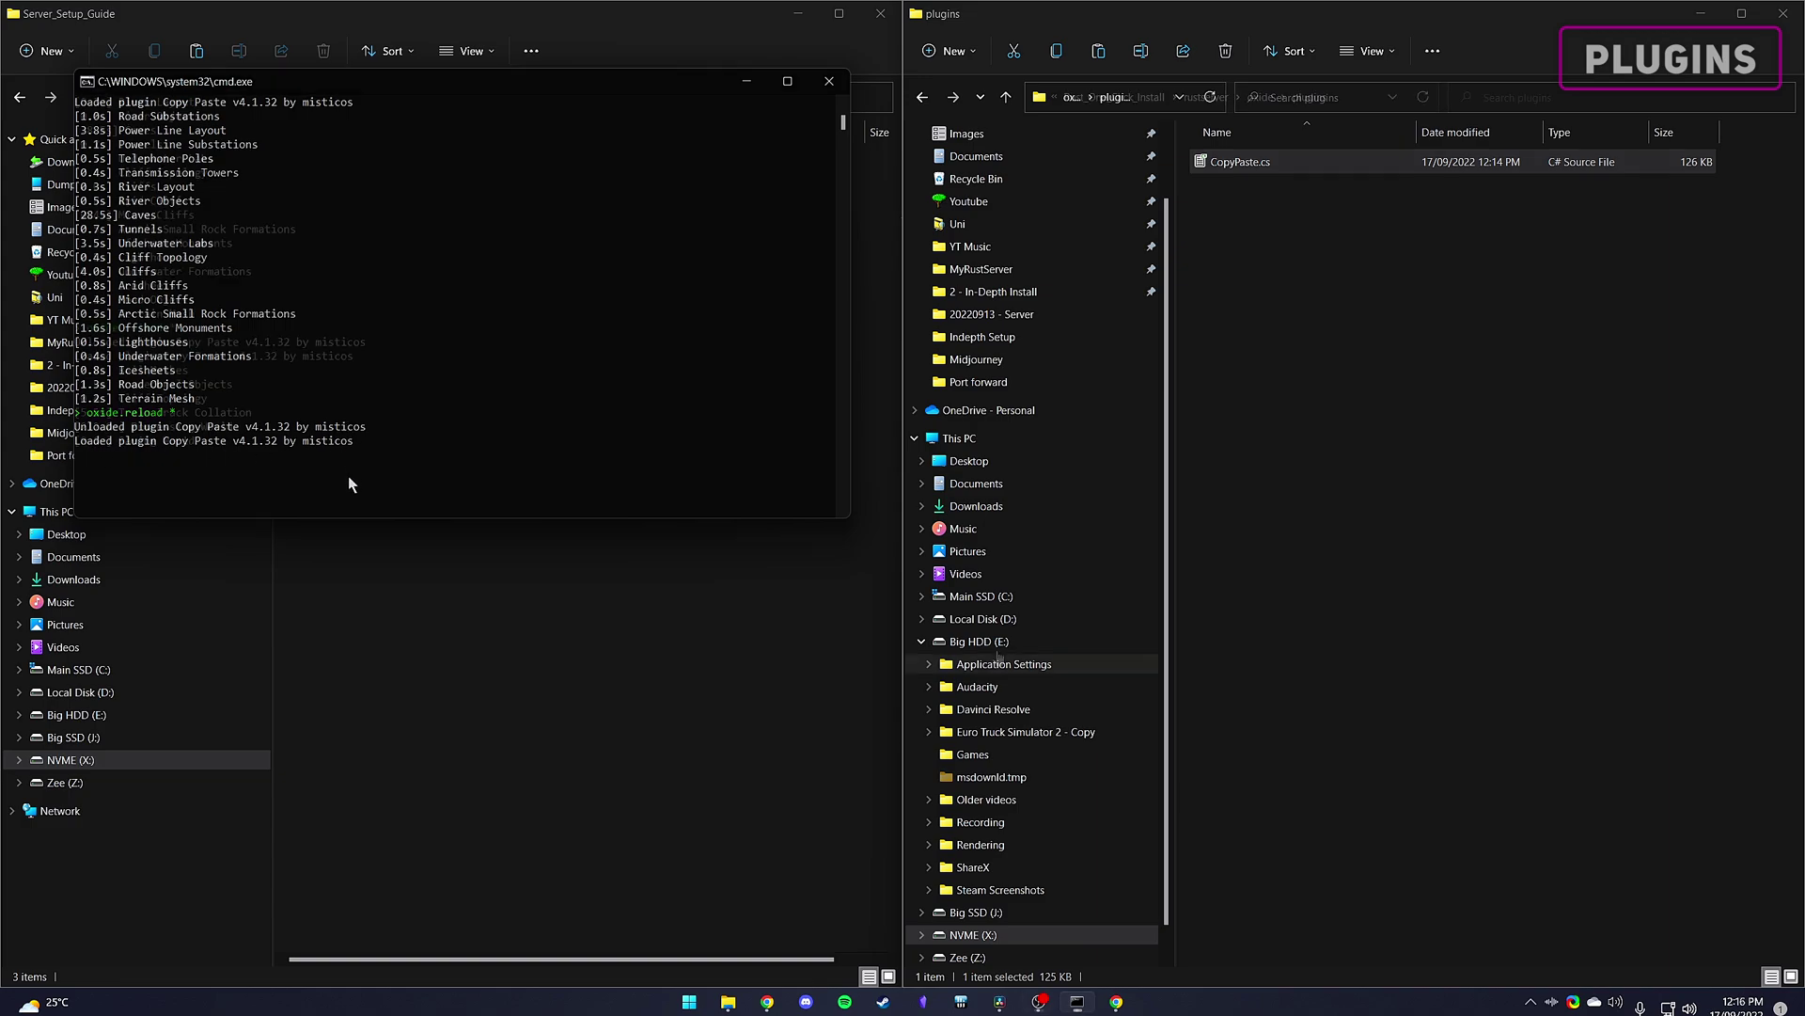
{"action": "left_click", "coordinate": [1253, 99]}
{"action": "double_click", "coordinate": [1223, 161]}
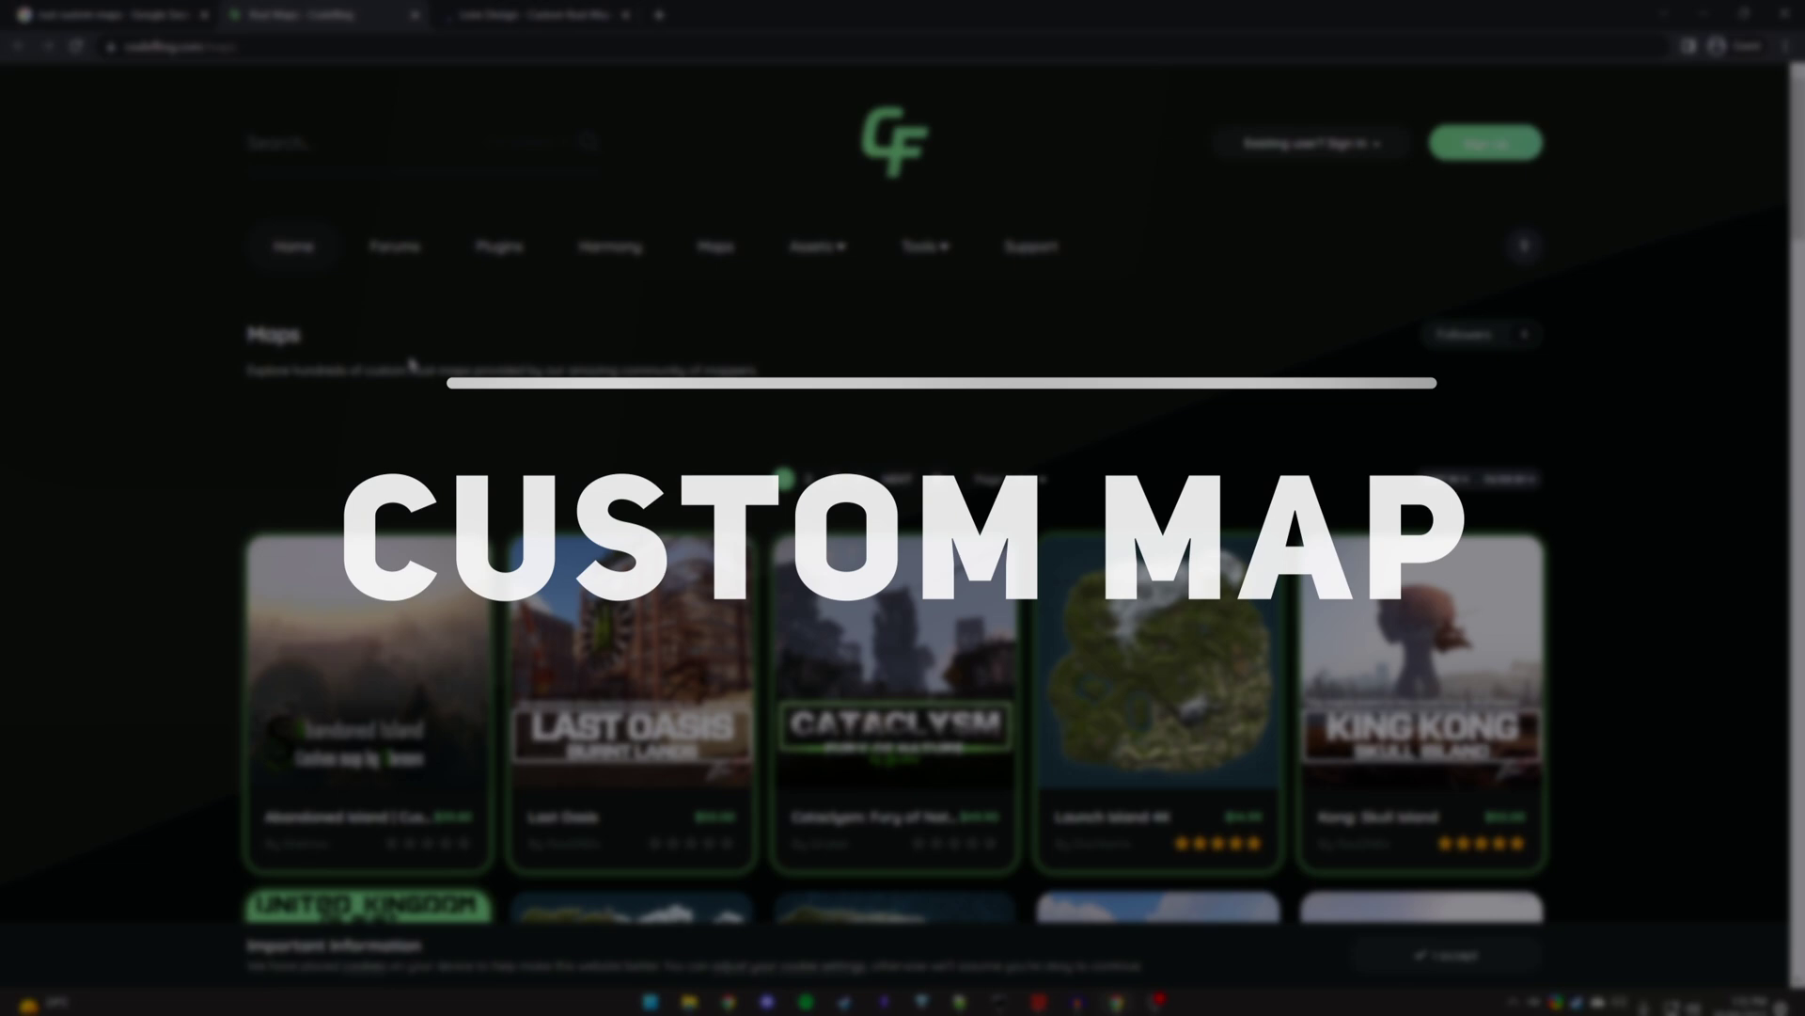
Step: Browse the free Rust maps on Lone Design
{"action": "scroll", "coordinate": [1561, 395], "scroll_direction": "down", "scroll_amount": 10}
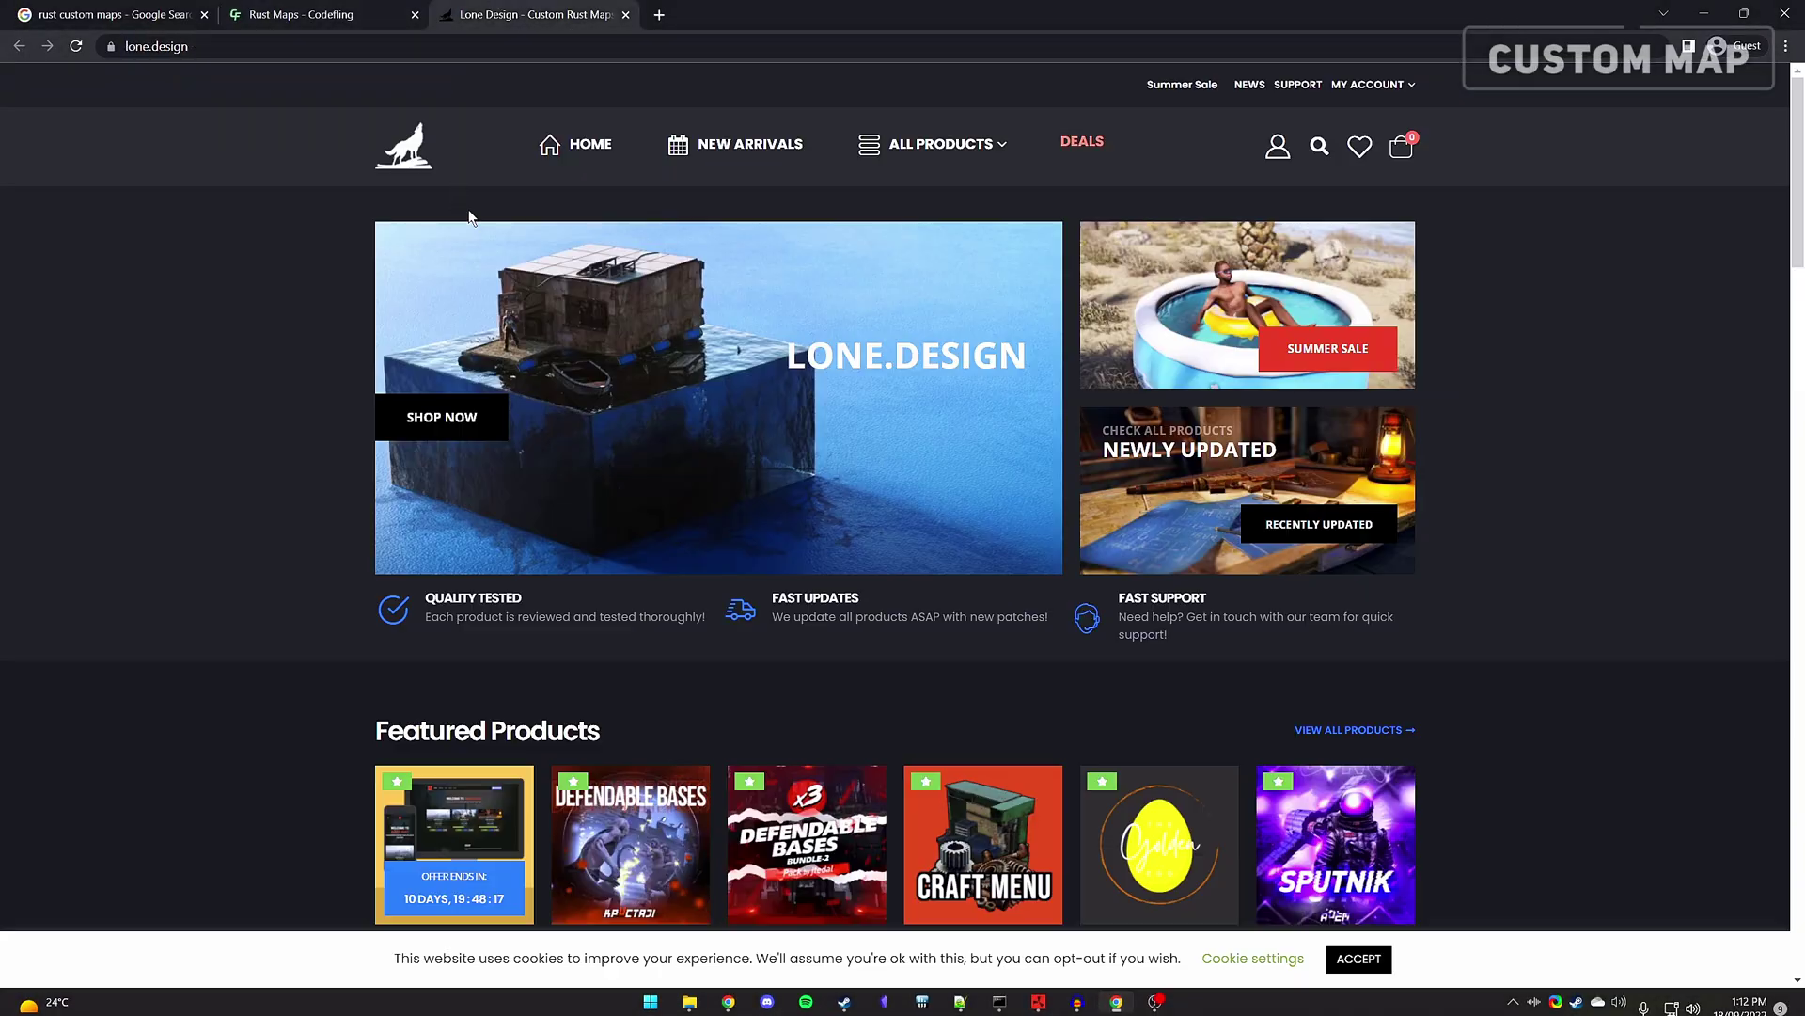
{"action": "mouse_move", "coordinate": [940, 143]}
{"action": "mouse_move", "coordinate": [903, 201]}
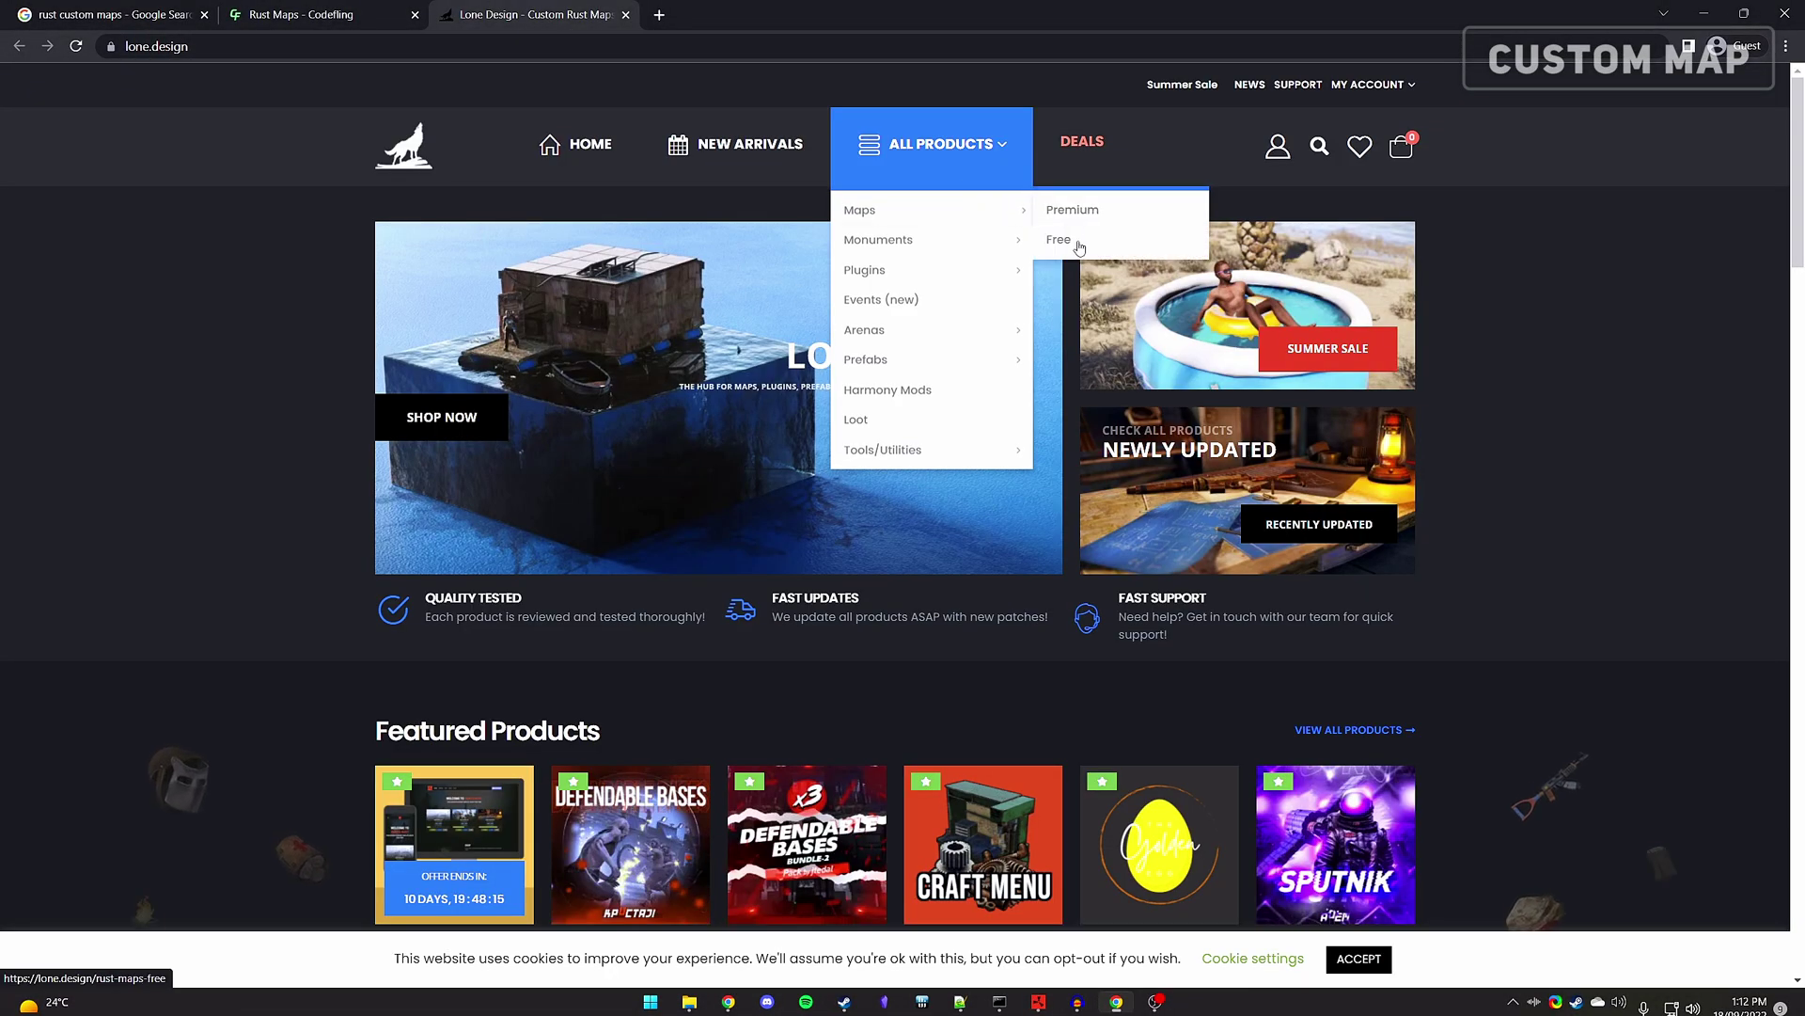
{"action": "left_click", "coordinate": [1078, 237]}
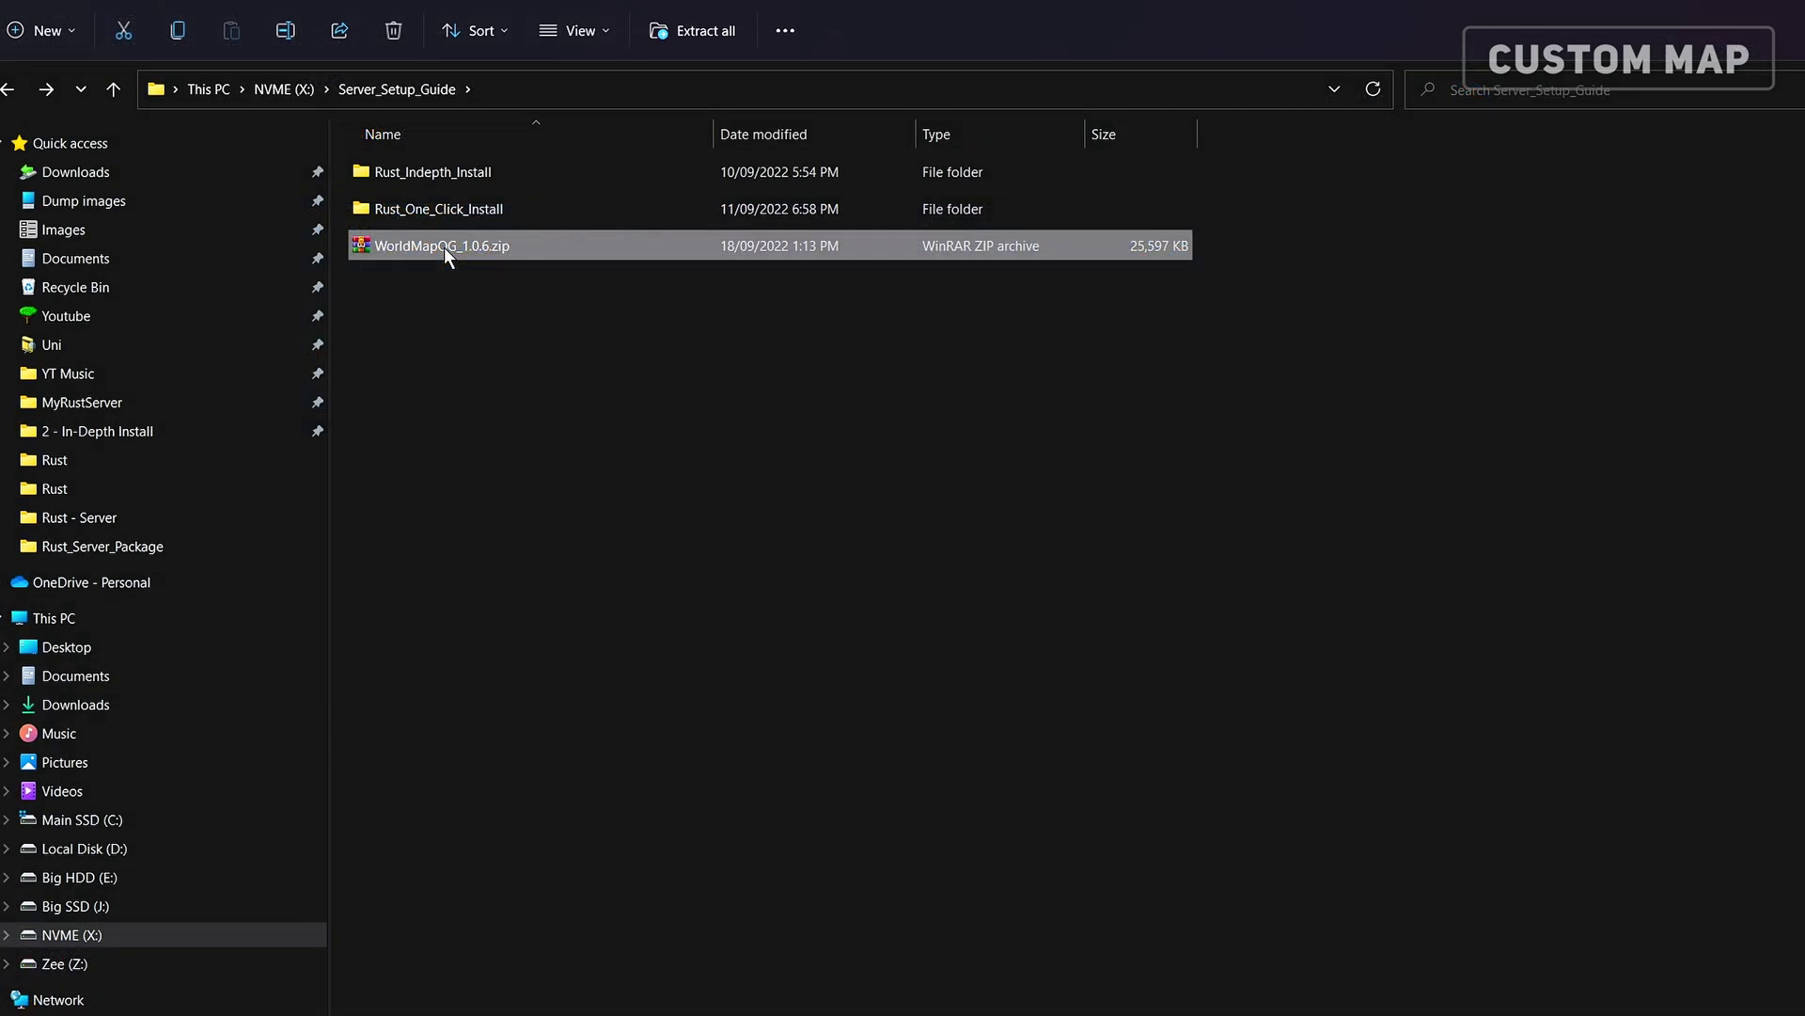
Step: Extract WorldMapOG_1.0.6.zip here and select WorldMapOG_1.0.6.map in the new folder
{"action": "right_click", "coordinate": [443, 247]}
{"action": "left_click", "coordinate": [562, 548]}
{"action": "left_click", "coordinate": [628, 595]}
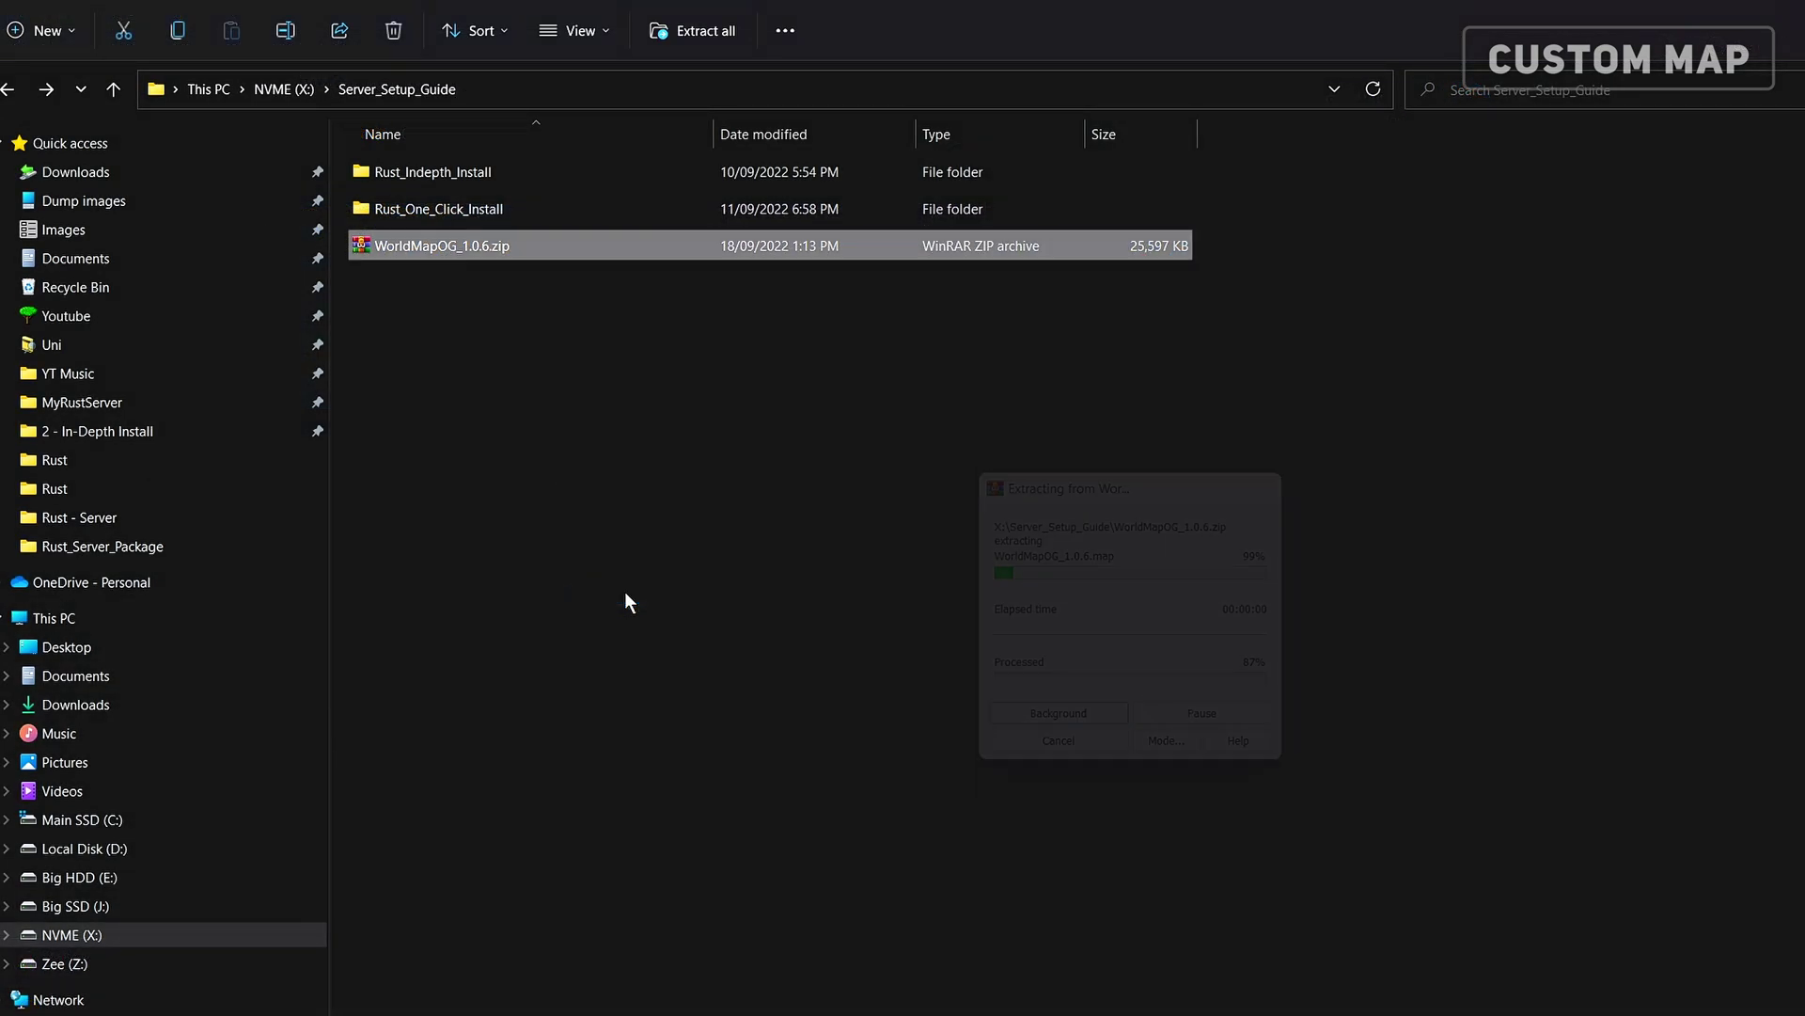
{"action": "left_click", "coordinate": [425, 249]}
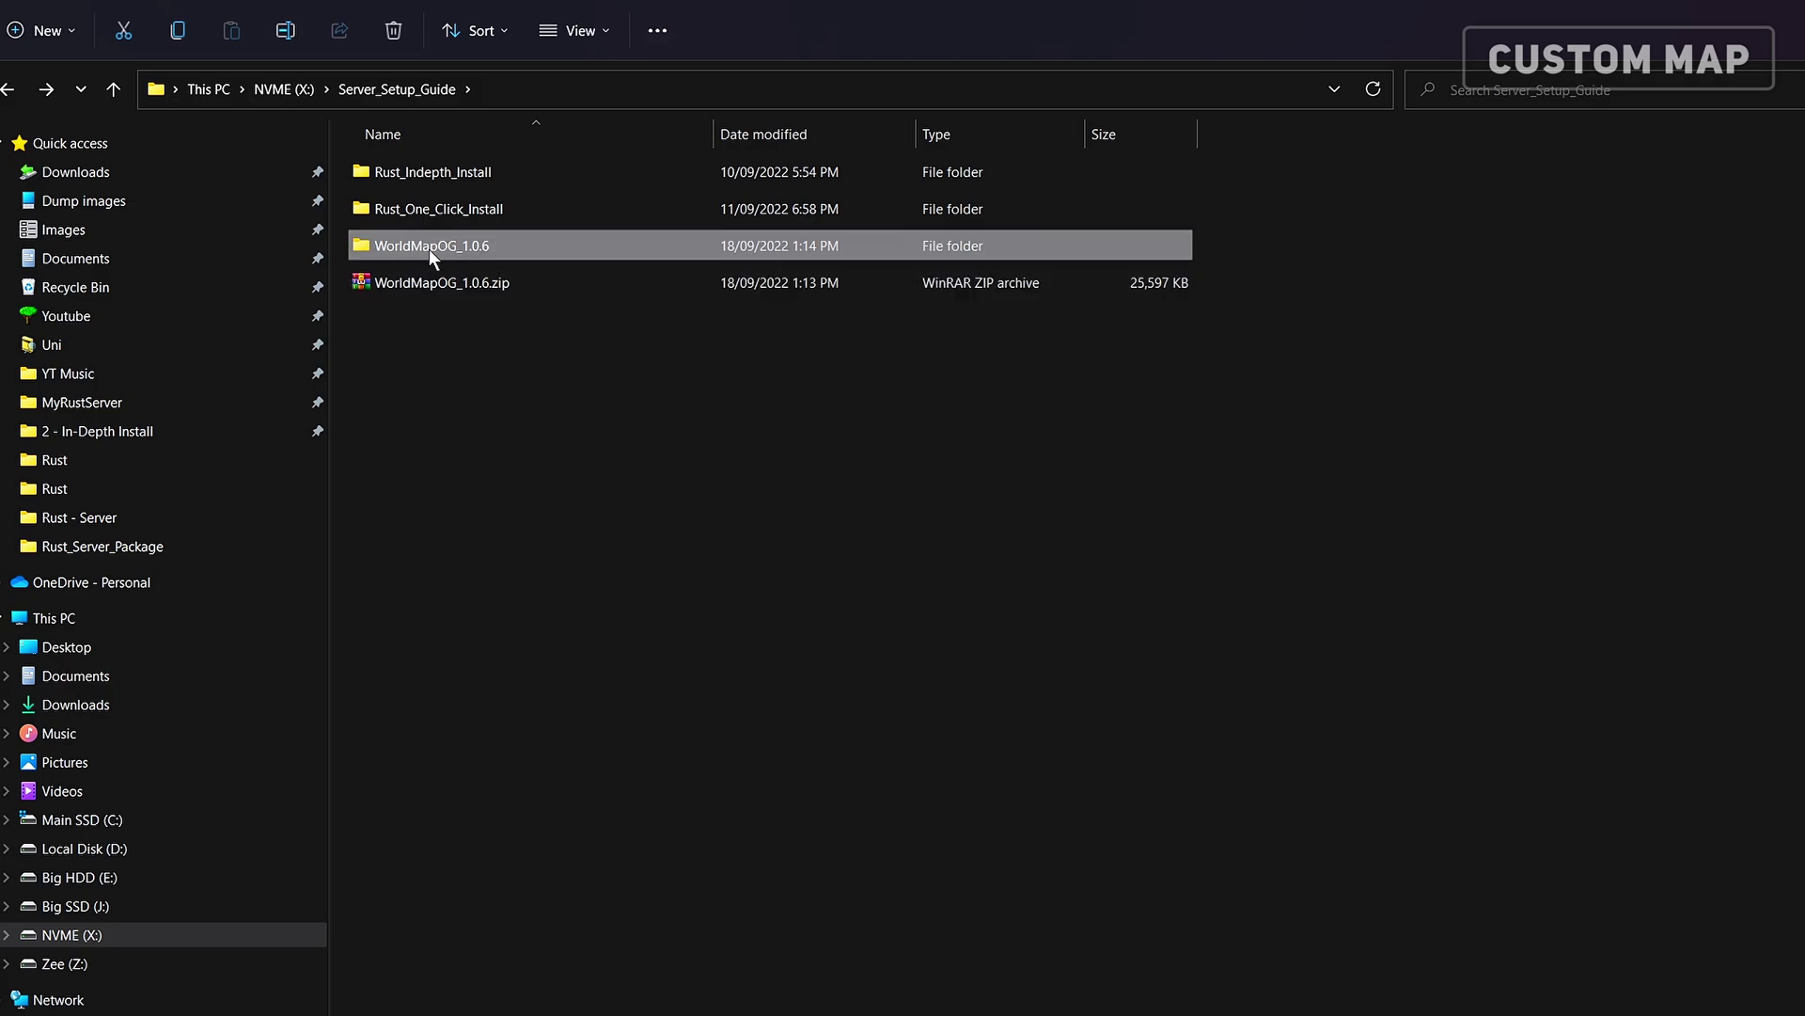
{"action": "double_click", "coordinate": [429, 248]}
{"action": "left_click", "coordinate": [594, 325]}
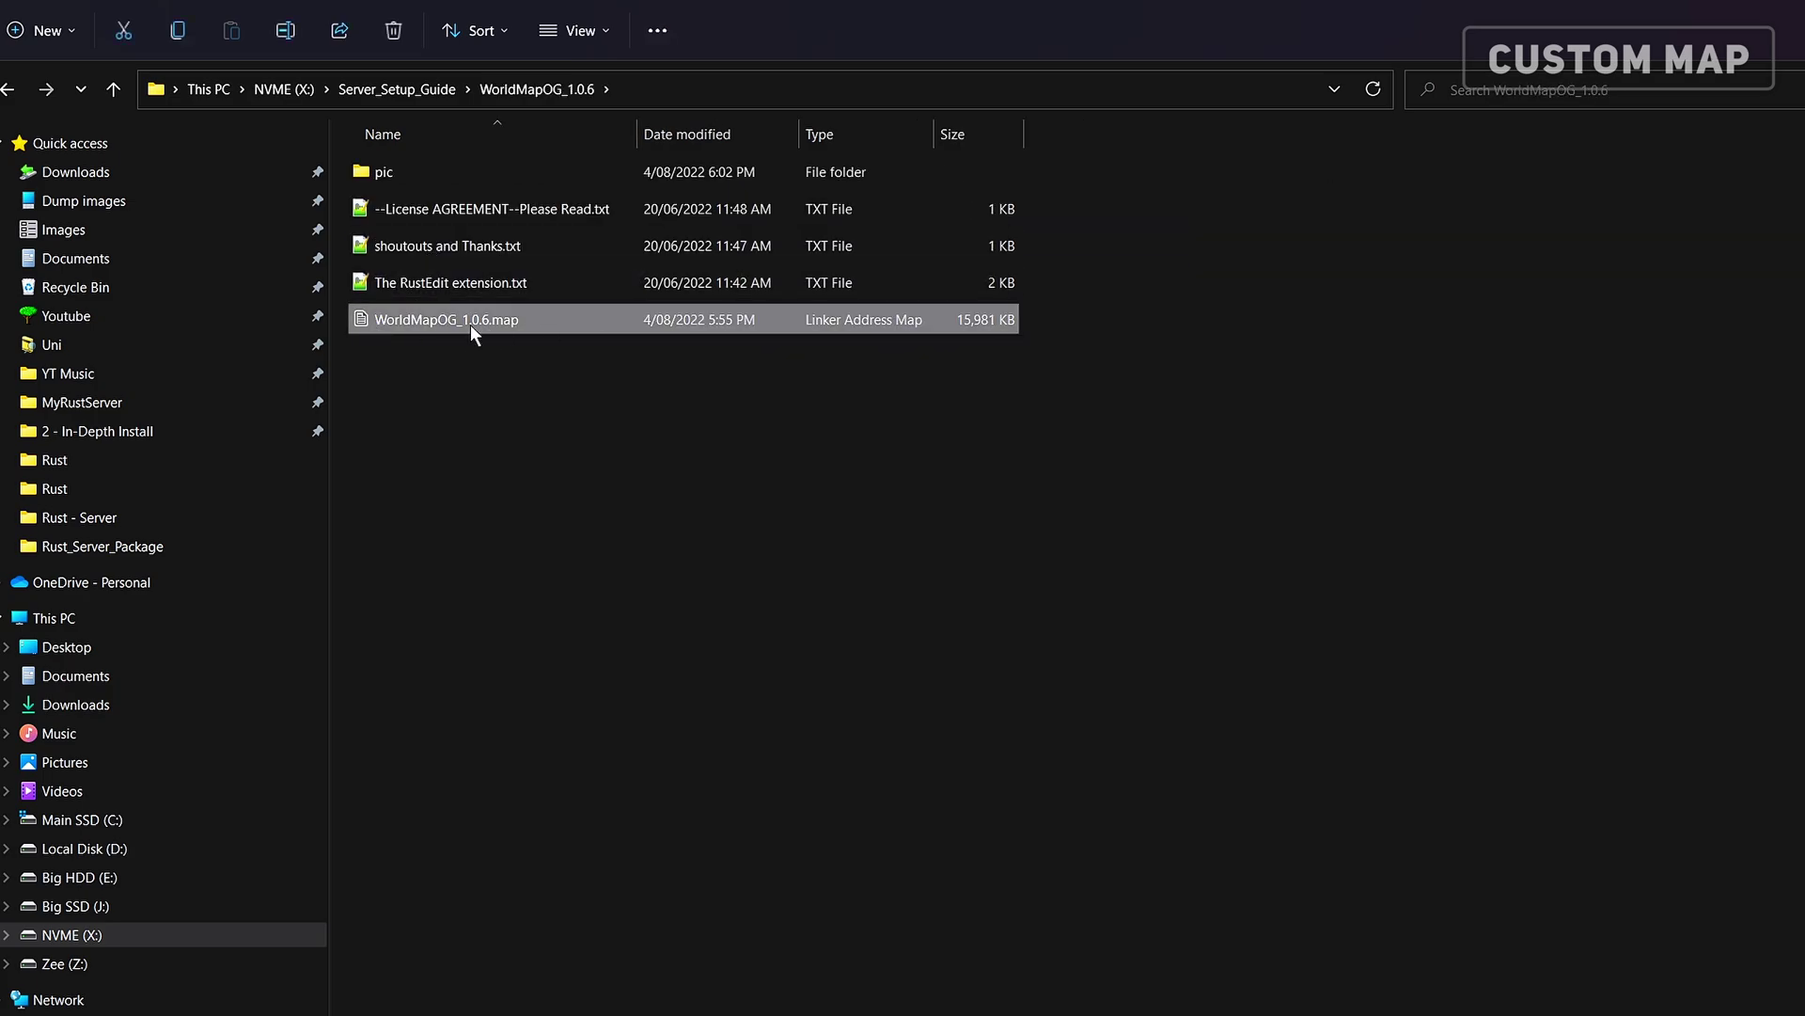
Step: Open The RustEdit extension.txt and highlight its description and install instructions
{"action": "double_click", "coordinate": [446, 282]}
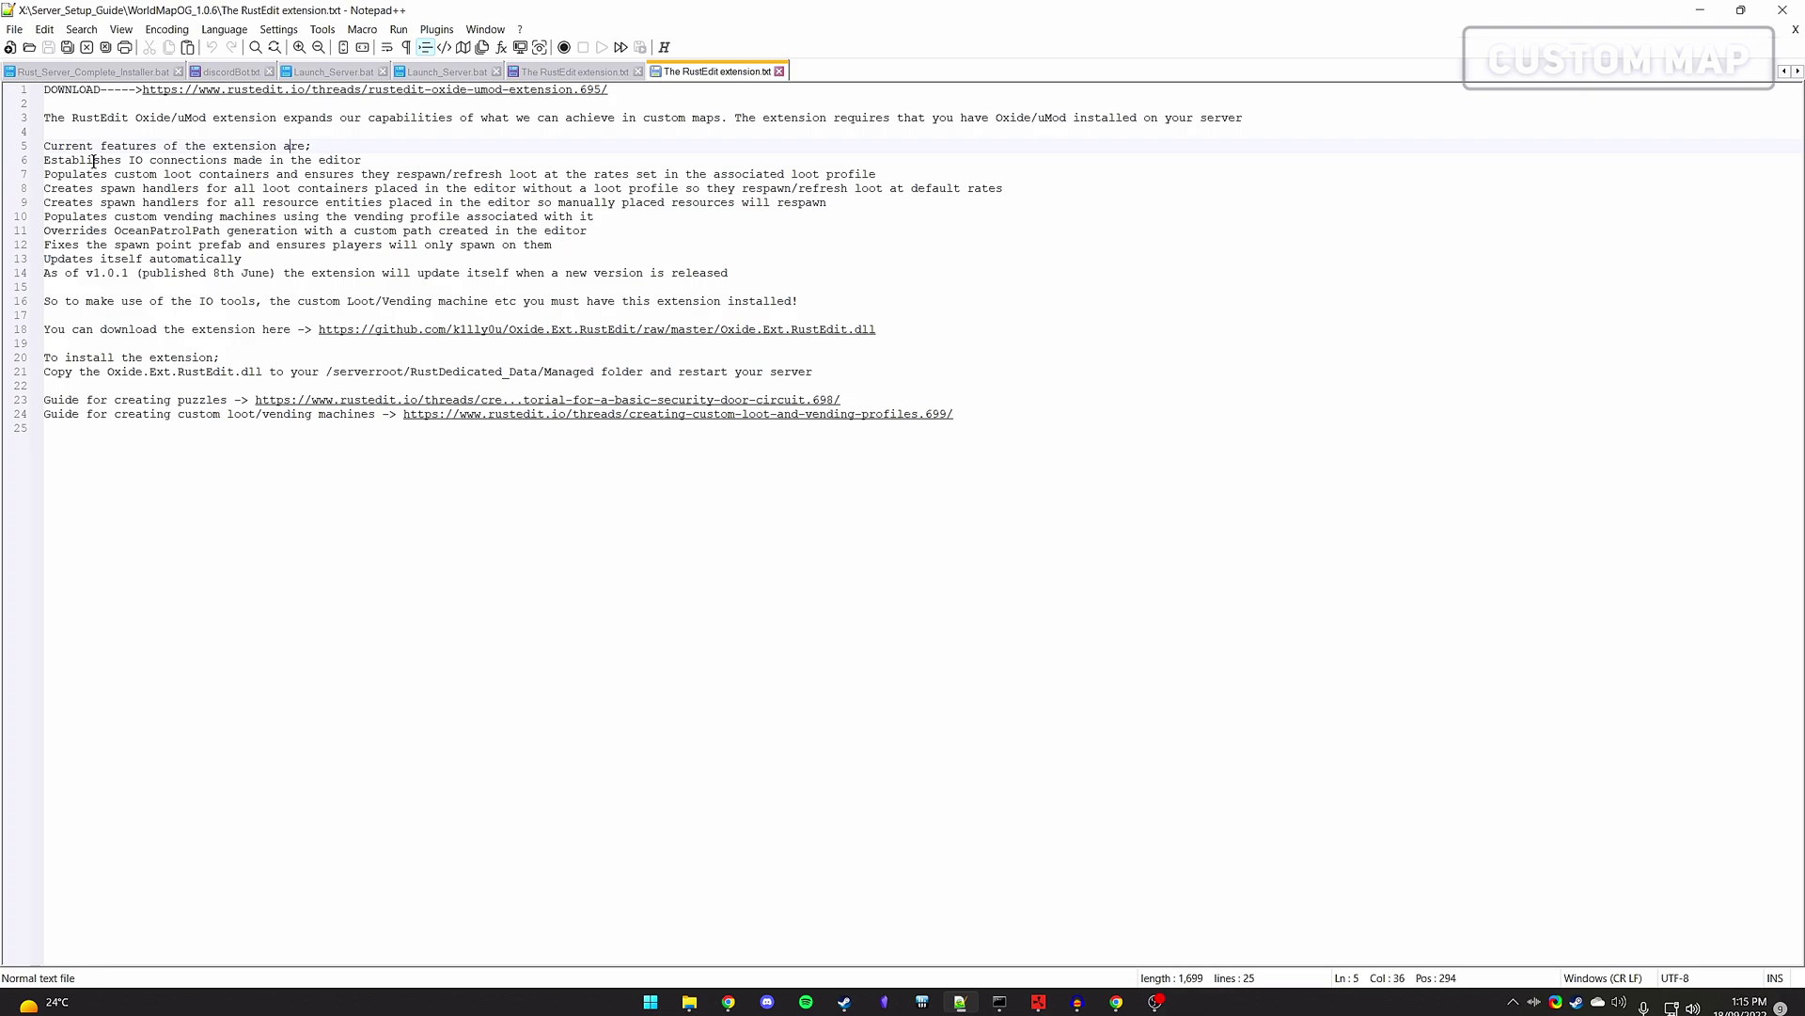
{"action": "left_click_drag", "start_coordinate": [46, 119], "coordinate": [419, 119]}
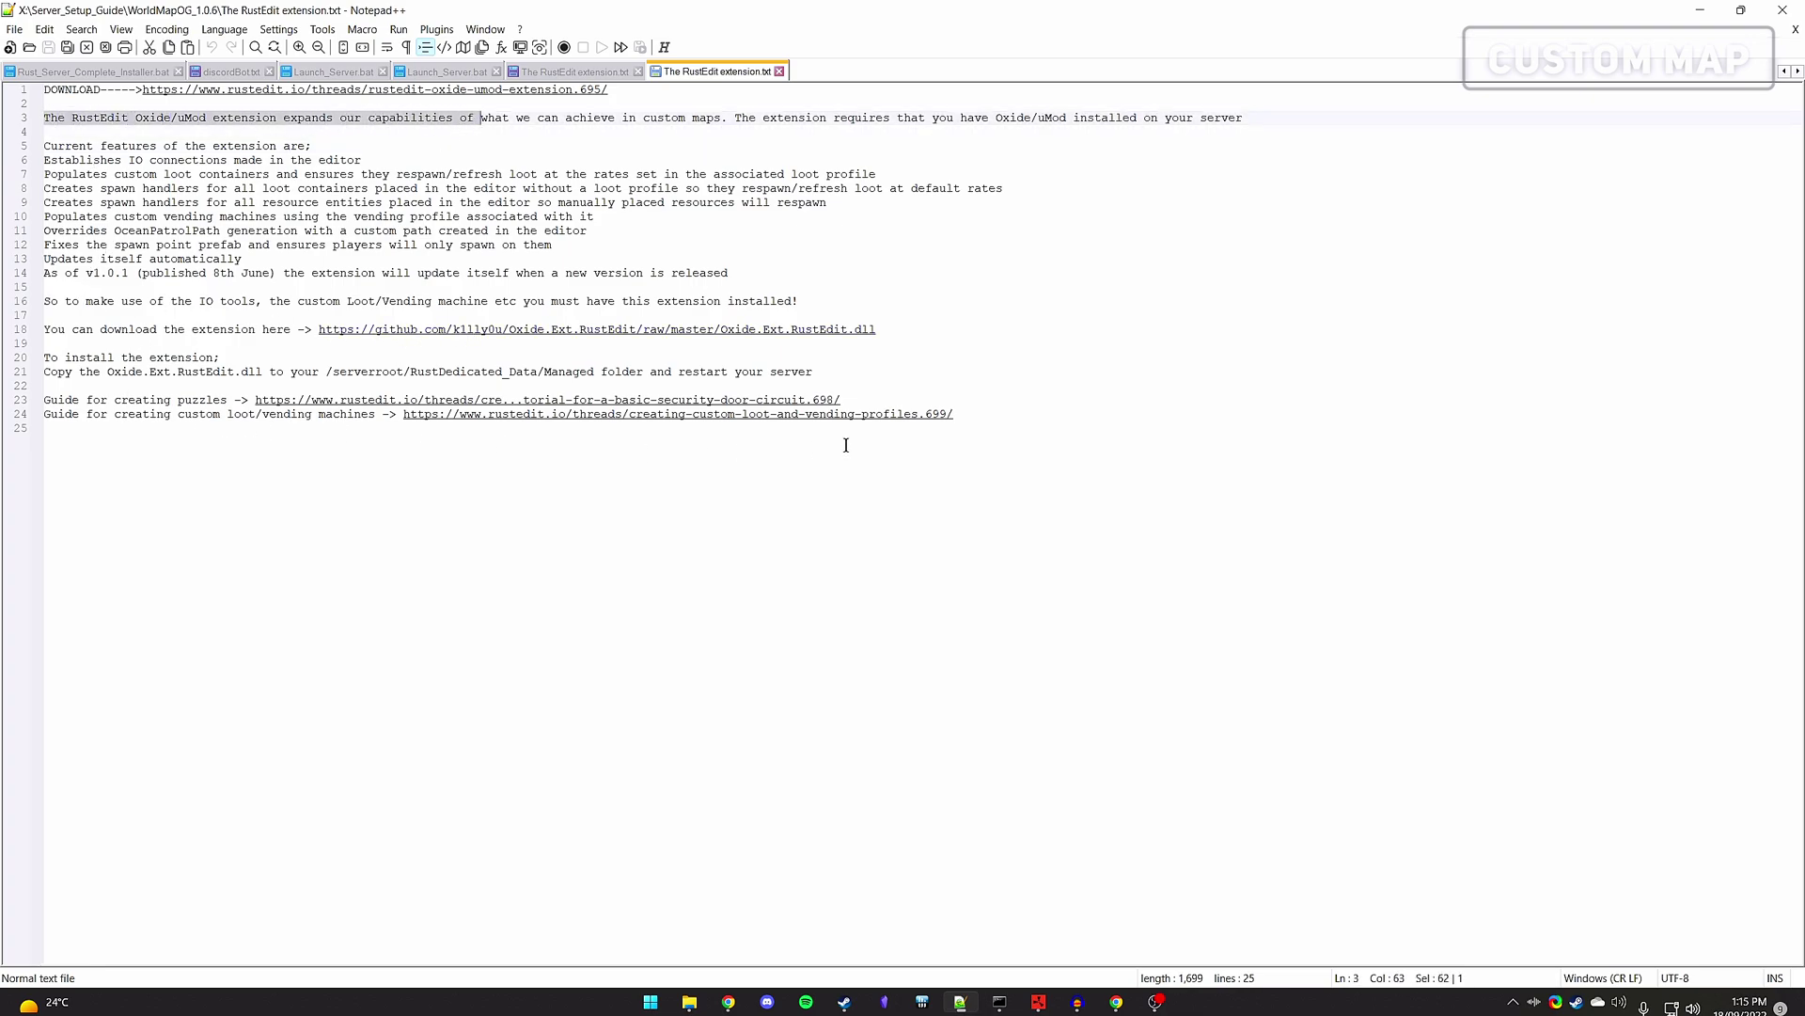
{"action": "left_click_drag", "start_coordinate": [974, 416], "coordinate": [71, 318]}
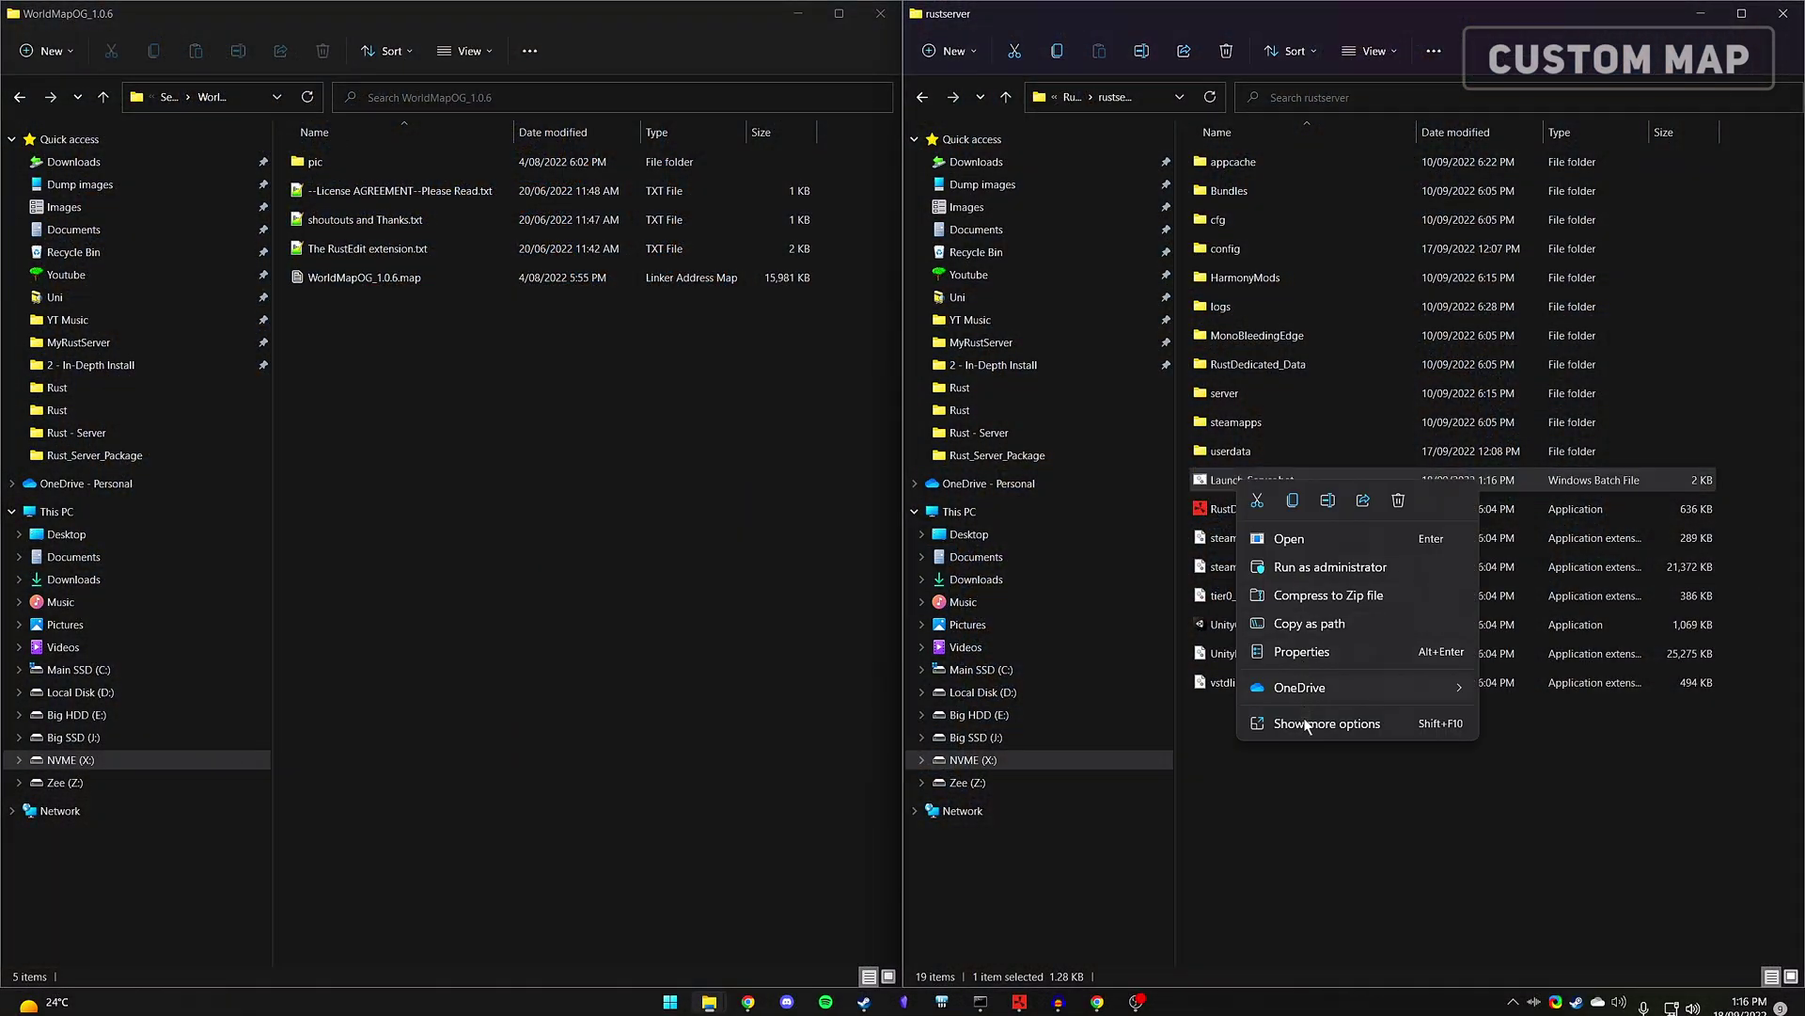
Step: In Launch_Server.bat, comment out lines with :: and add +server.levelurl pointing to WorldMapOG_1.0.6.map
{"action": "left_click", "coordinate": [1306, 723]}
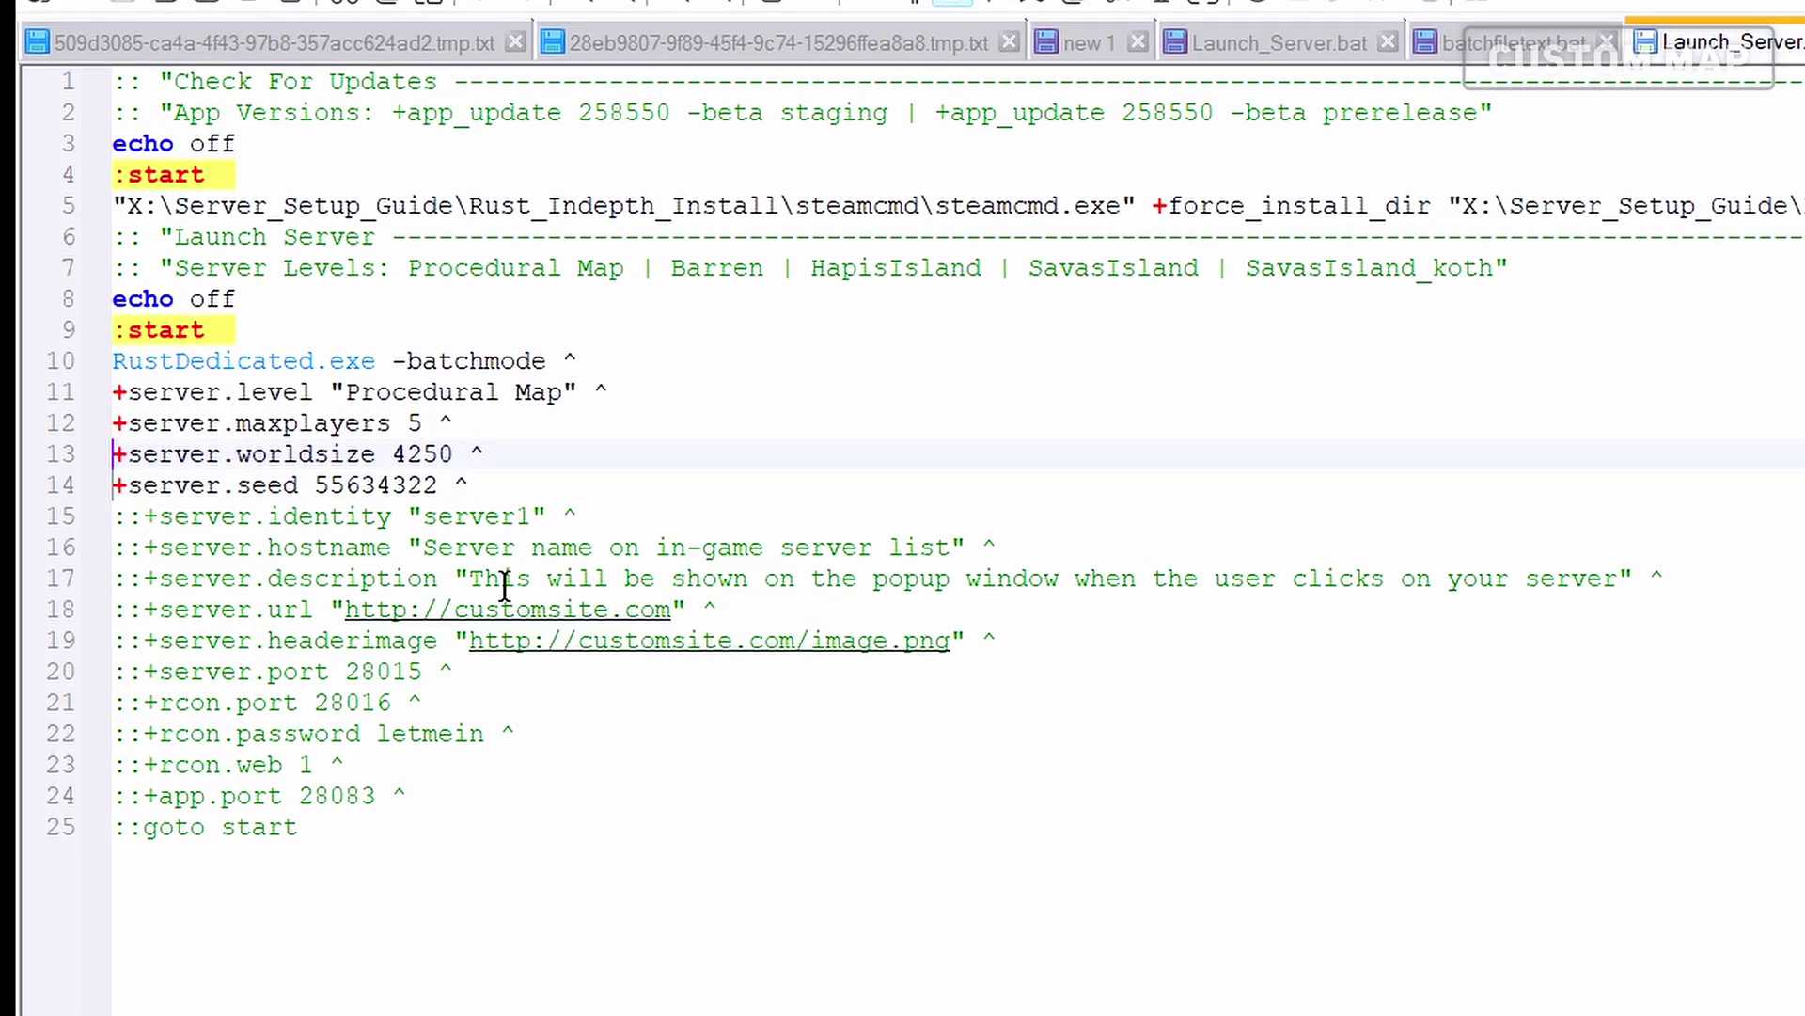
{"action": "type", "text": "::"}
{"action": "left_click", "coordinate": [559, 418]}
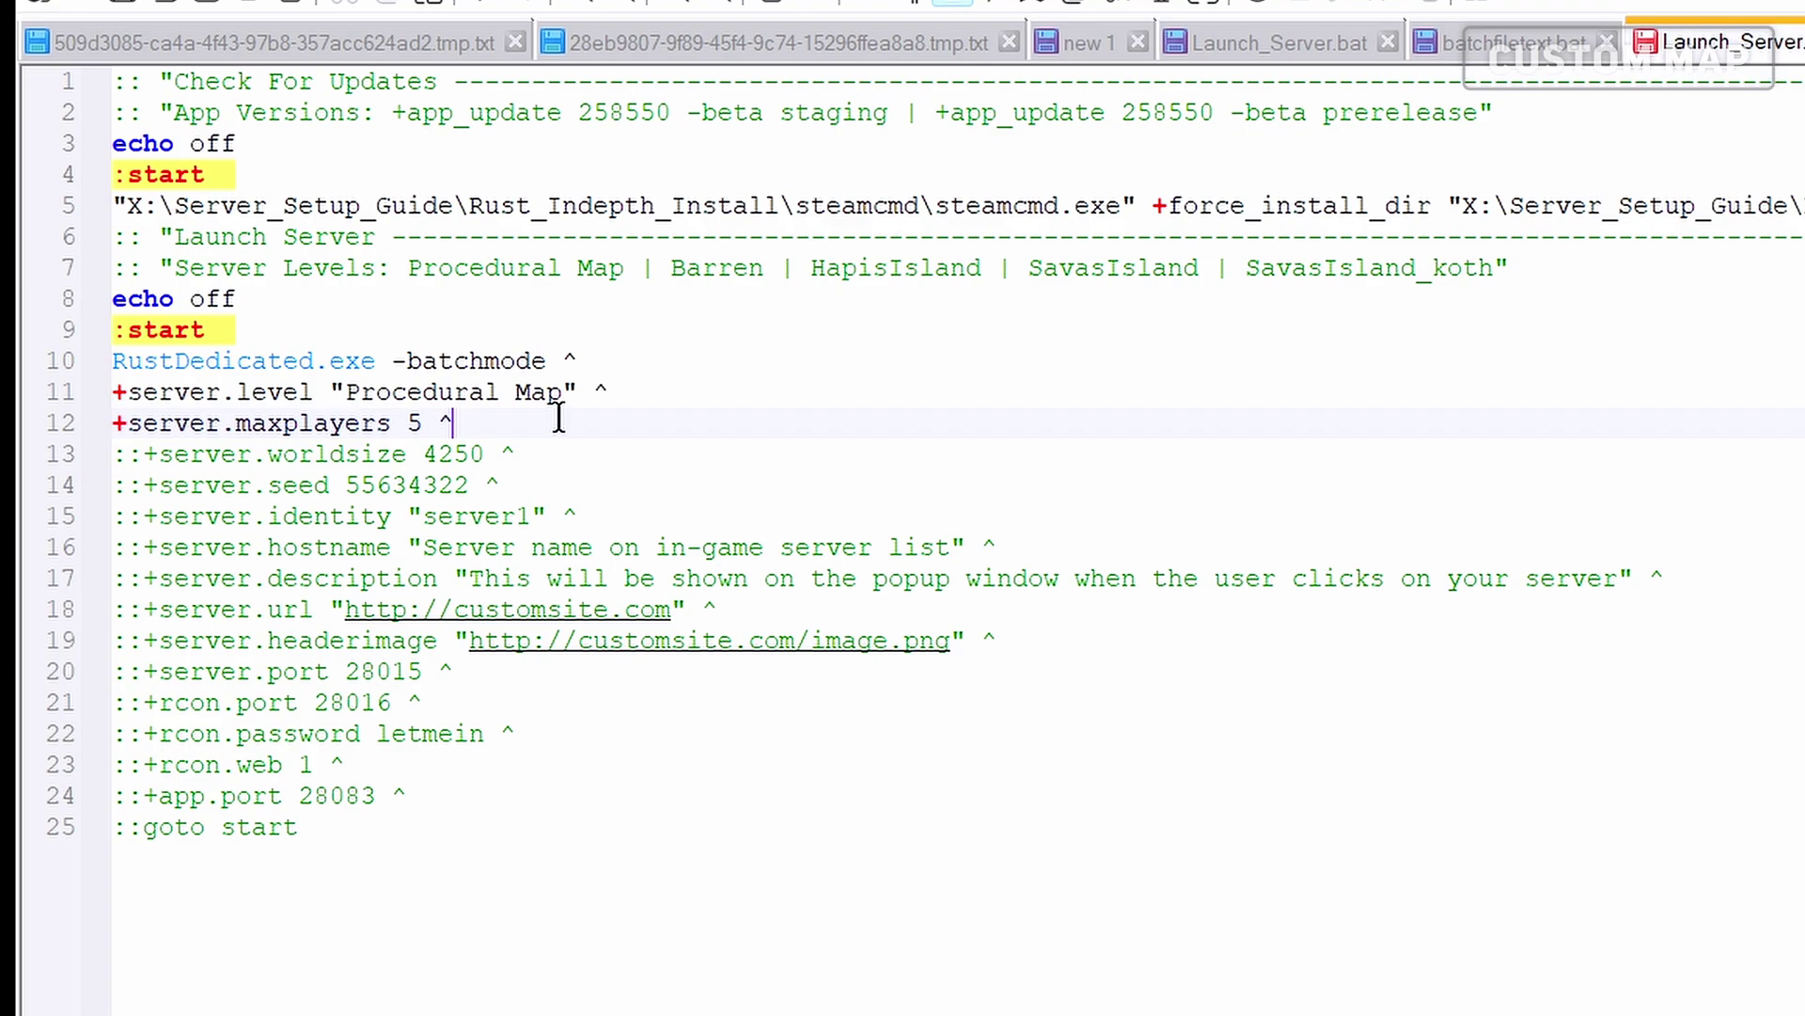
{"action": "key", "text": "Return"}
{"action": "type", "text": "+"}
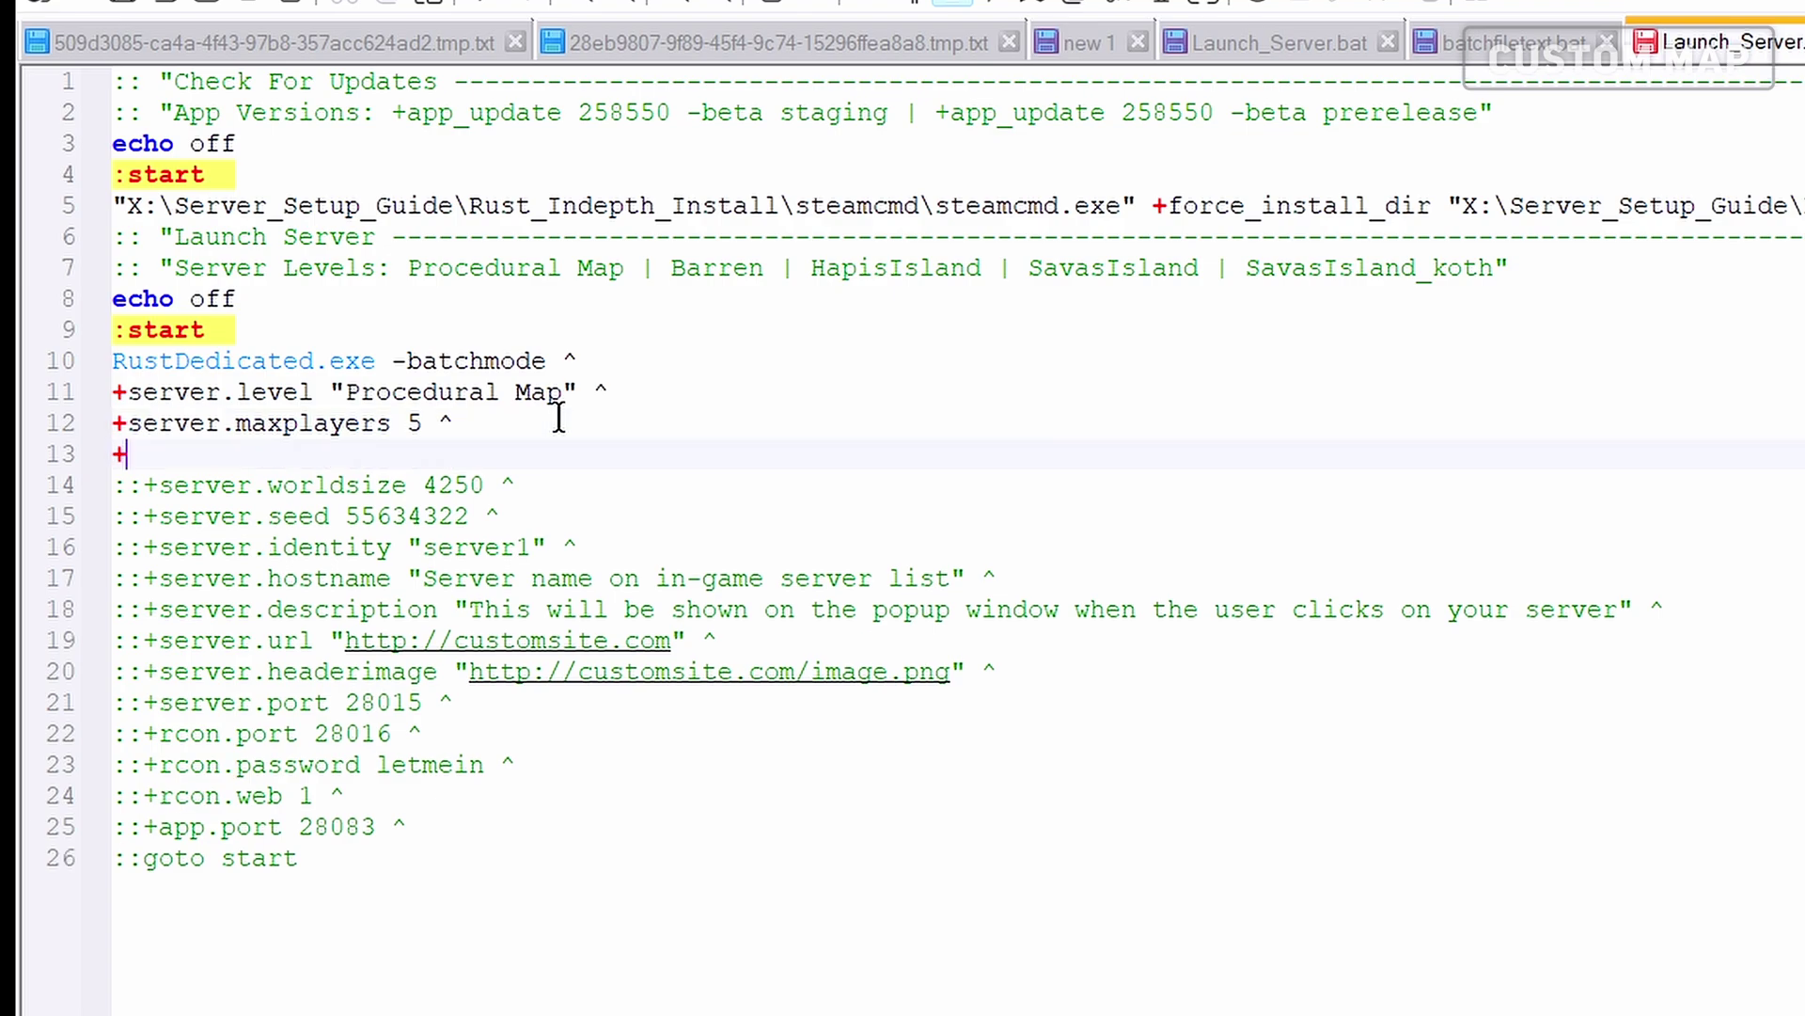
{"action": "type", "text": "server.levelurl \"\" ^"}
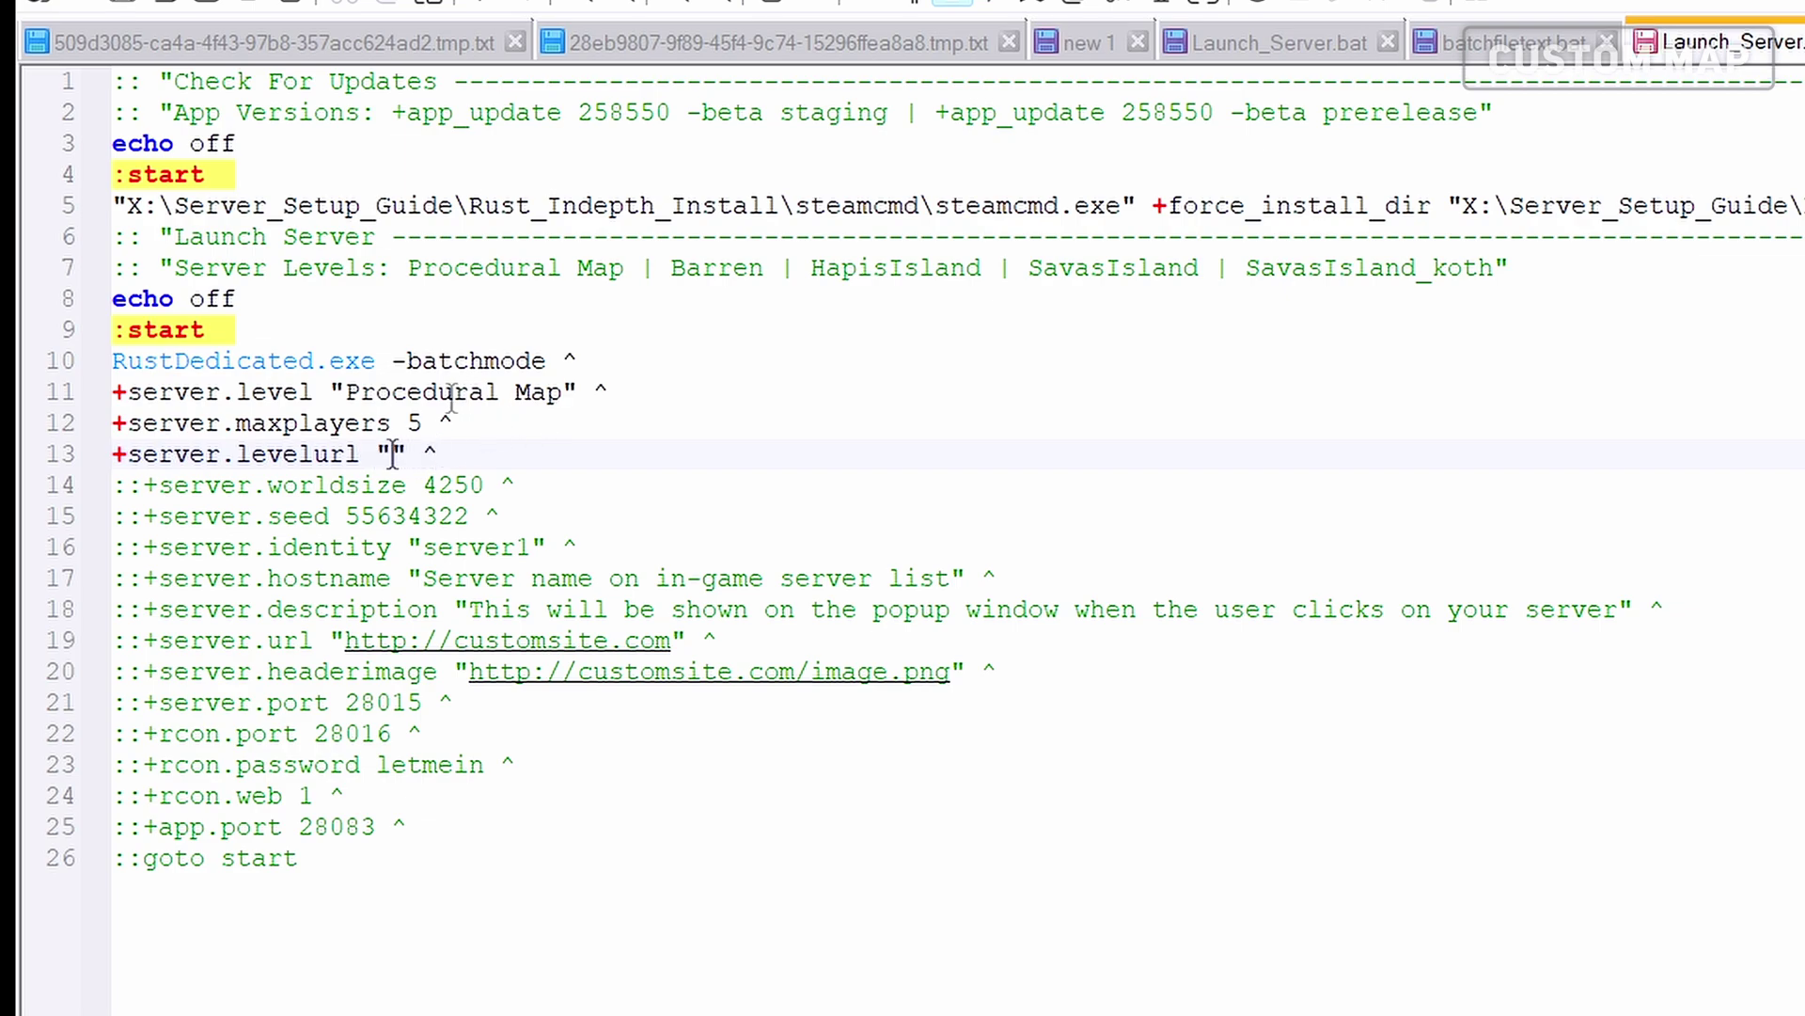
{"action": "type", "text": "file:///X:\\Server_Setup_Guide\\WorldMapOG_1.0.6\\WorldMapOG_1.0.6.map"}
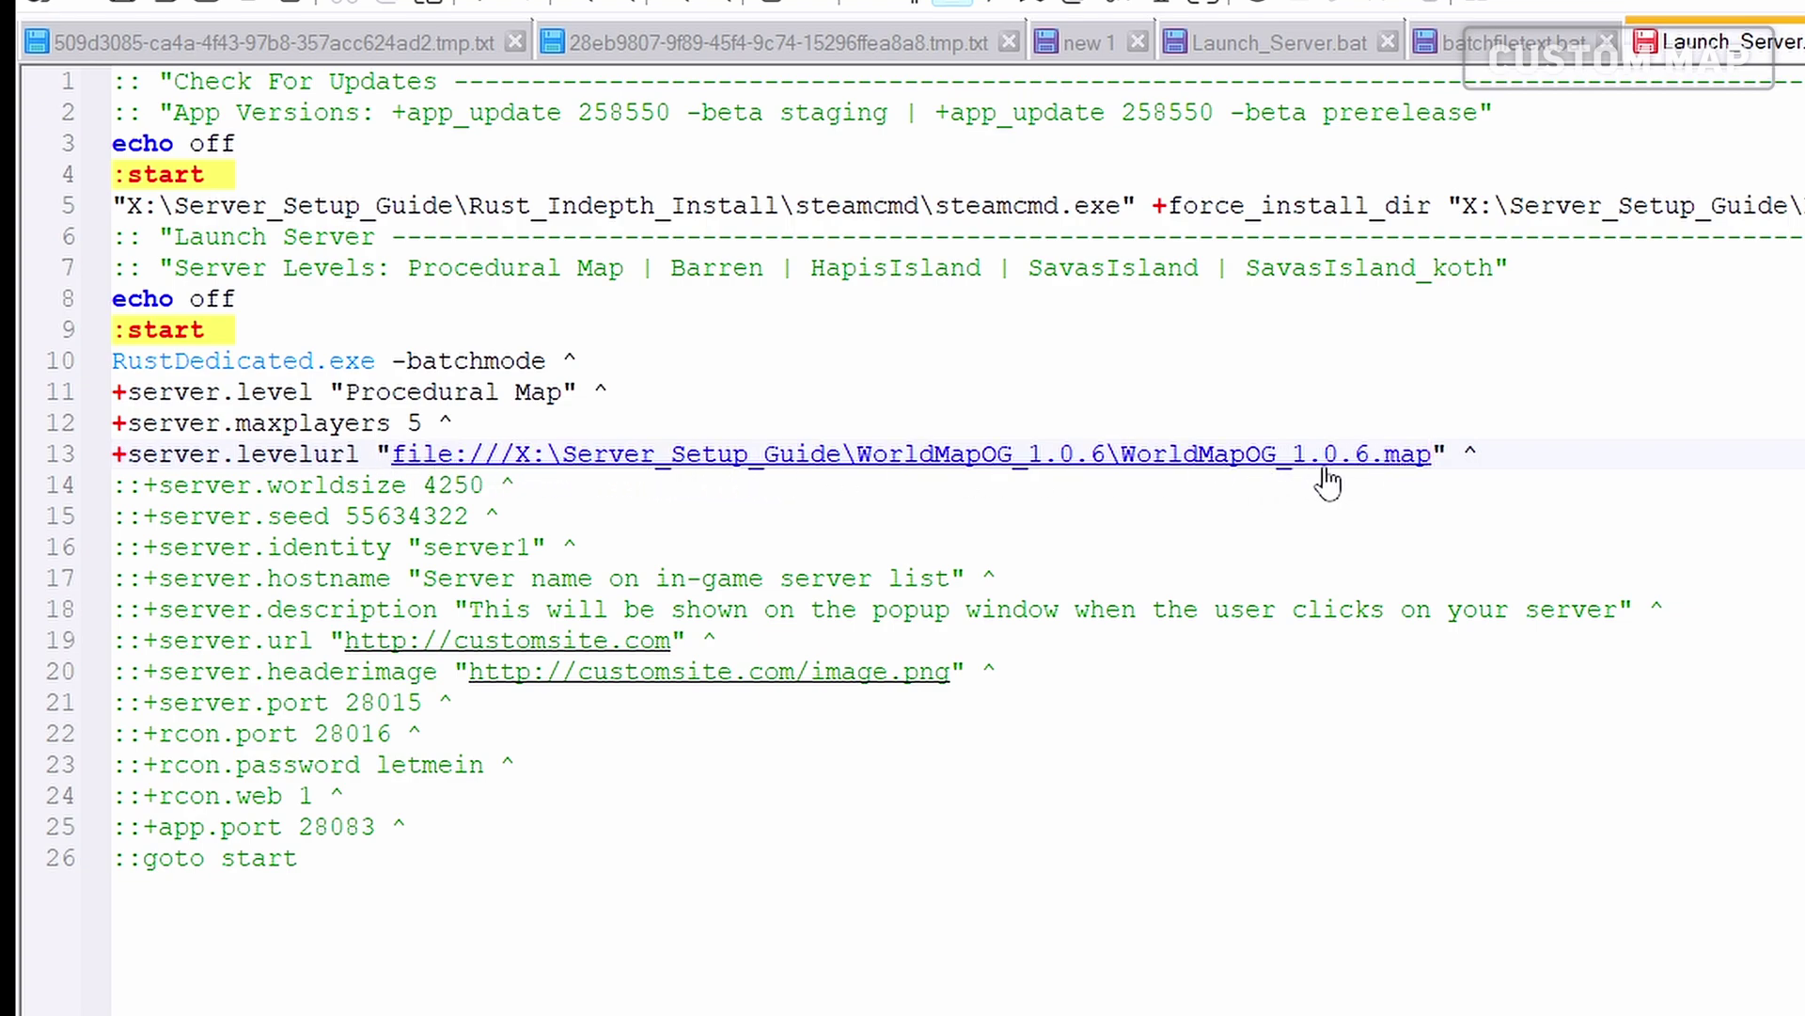
{"action": "left_click_drag", "start_coordinate": [1133, 465], "coordinate": [1433, 460]}
{"action": "left_click", "coordinate": [1543, 463]}
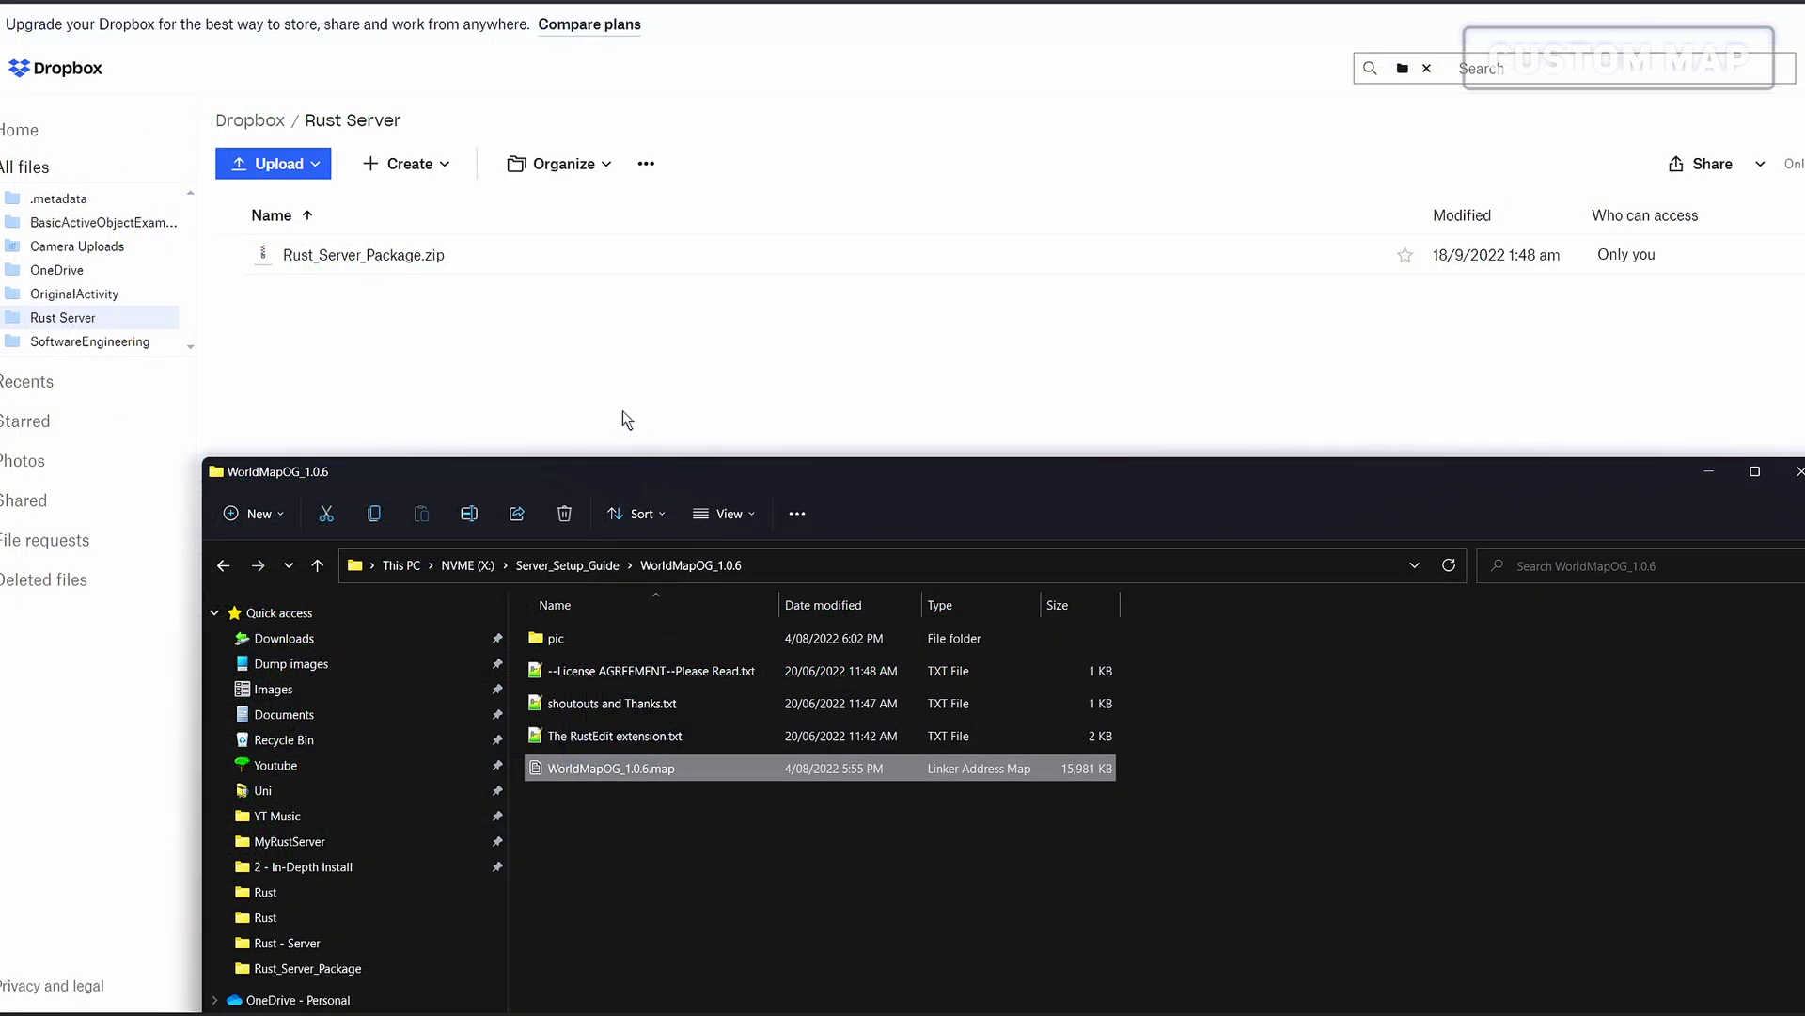
Step: Upload WorldMapOG_1.0.6.map to Dropbox's Rust Server folder, copy its link and change dl=0 to dl=1
{"action": "left_click_drag", "start_coordinate": [612, 768], "coordinate": [602, 380]}
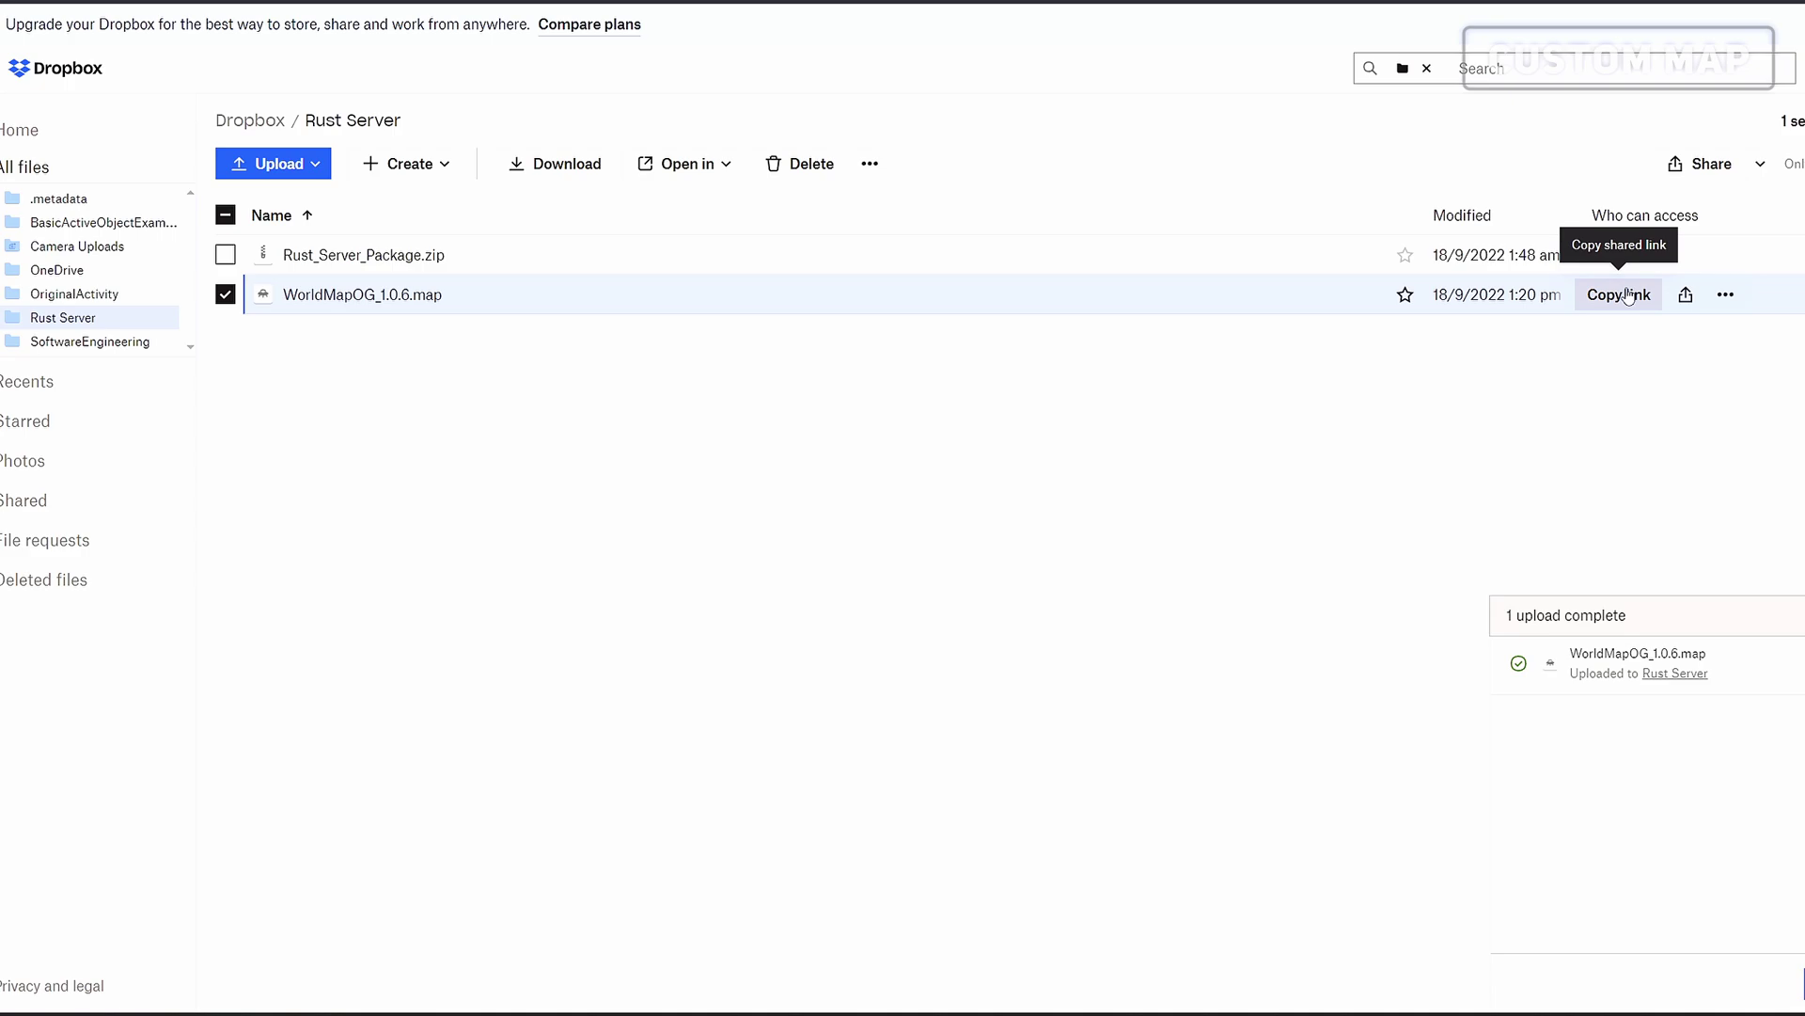
{"action": "left_click", "coordinate": [1622, 299]}
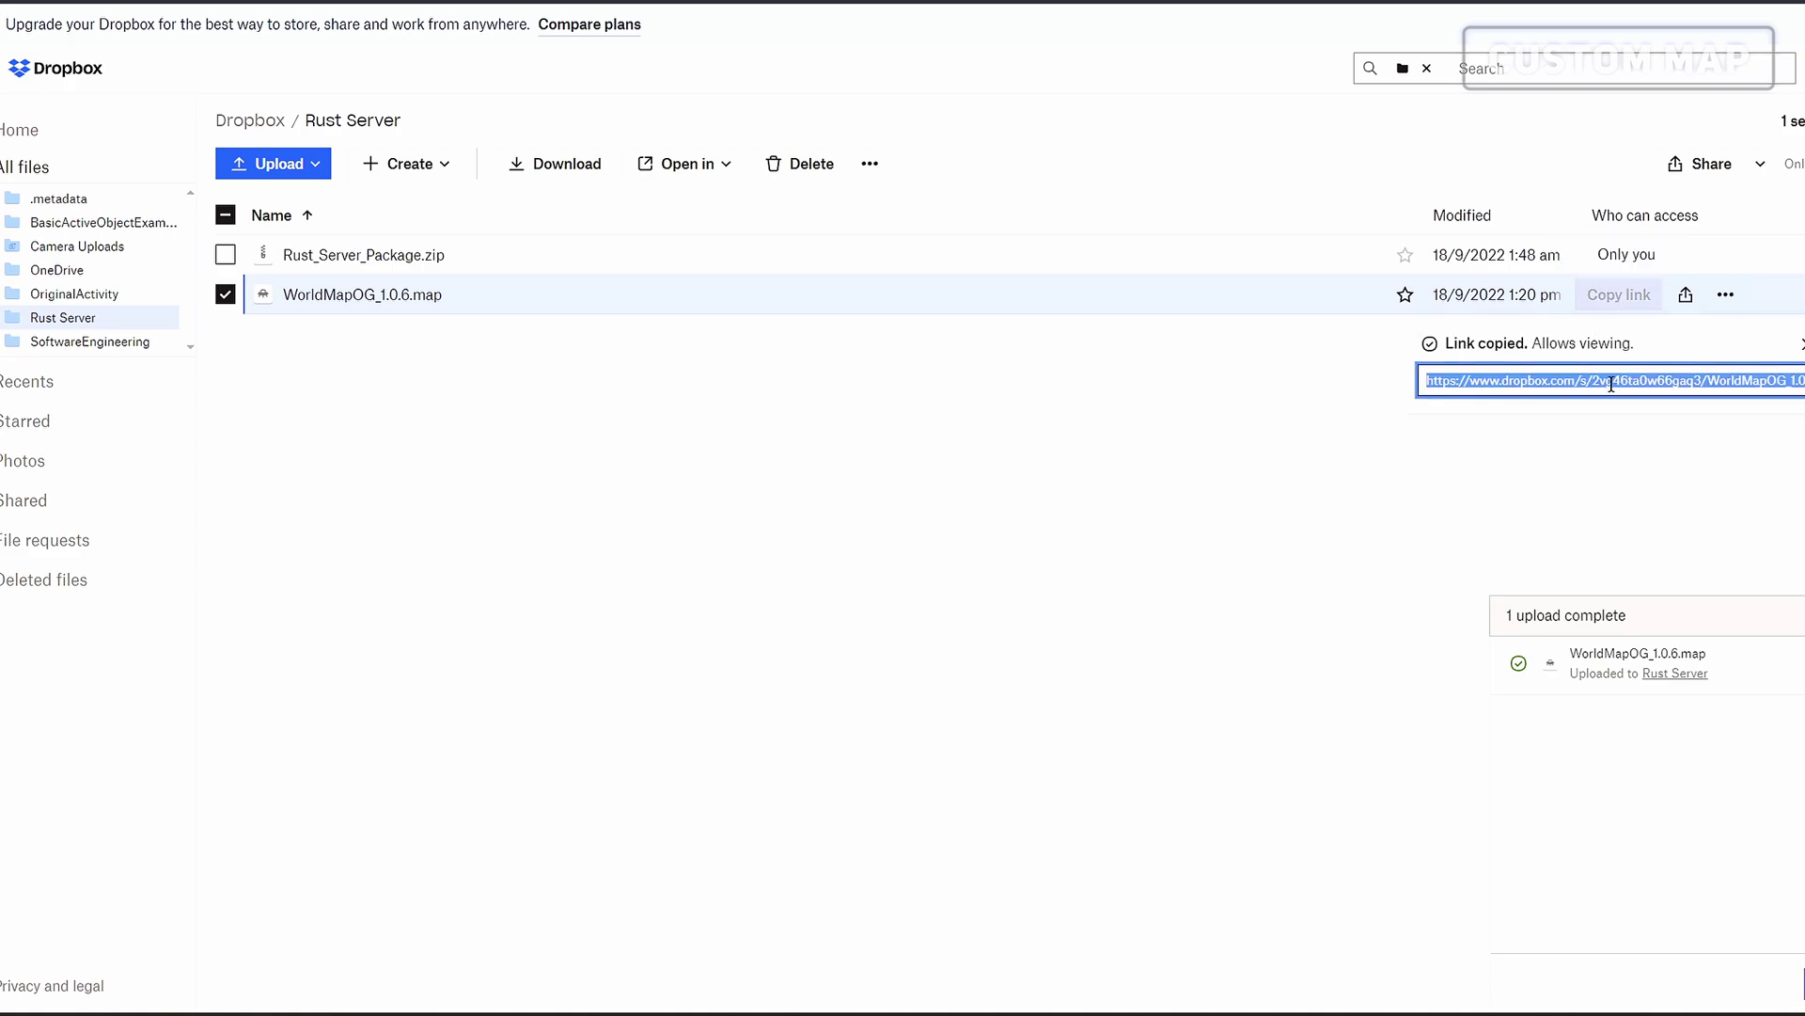
{"action": "right_click", "coordinate": [1612, 383]}
{"action": "left_click", "coordinate": [1354, 403]}
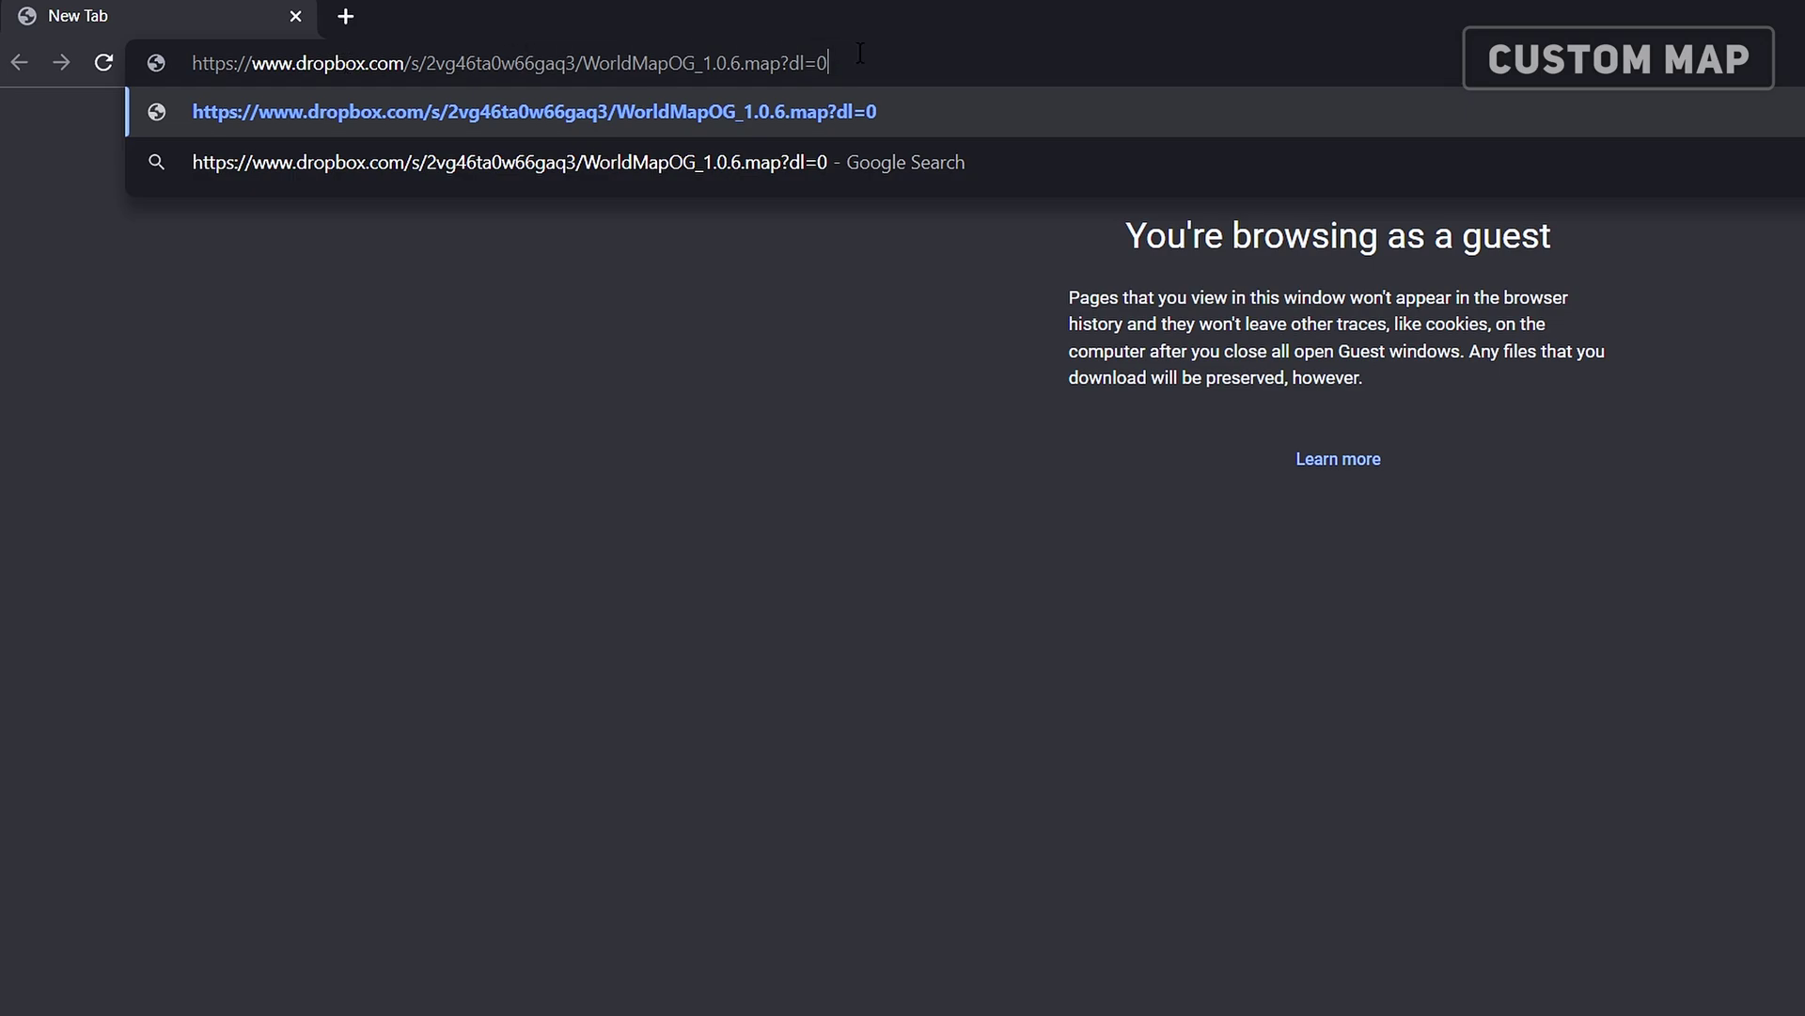
{"action": "type", "text": "1"}
{"action": "double_click", "coordinate": [806, 64]}
Step: Load the dl=1 Dropbox link to download the map directly, then return to the launch script
{"action": "key", "text": "Return"}
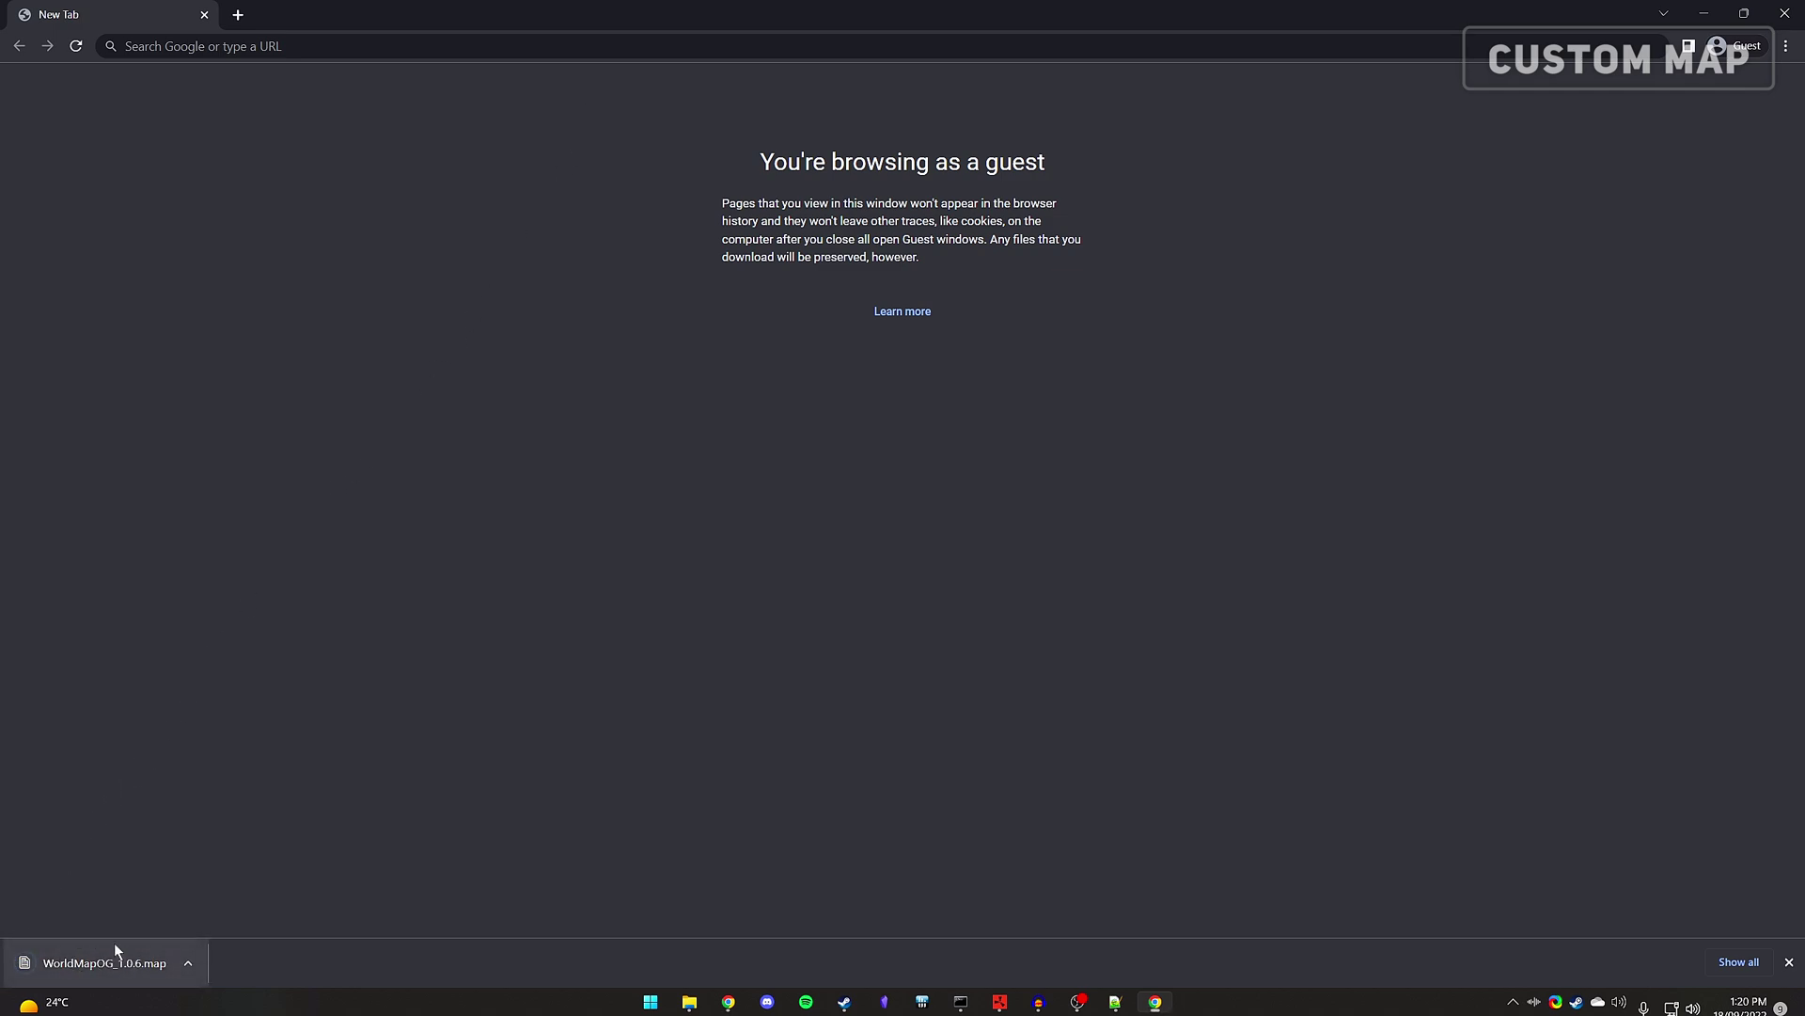
{"action": "left_click", "coordinate": [484, 37]}
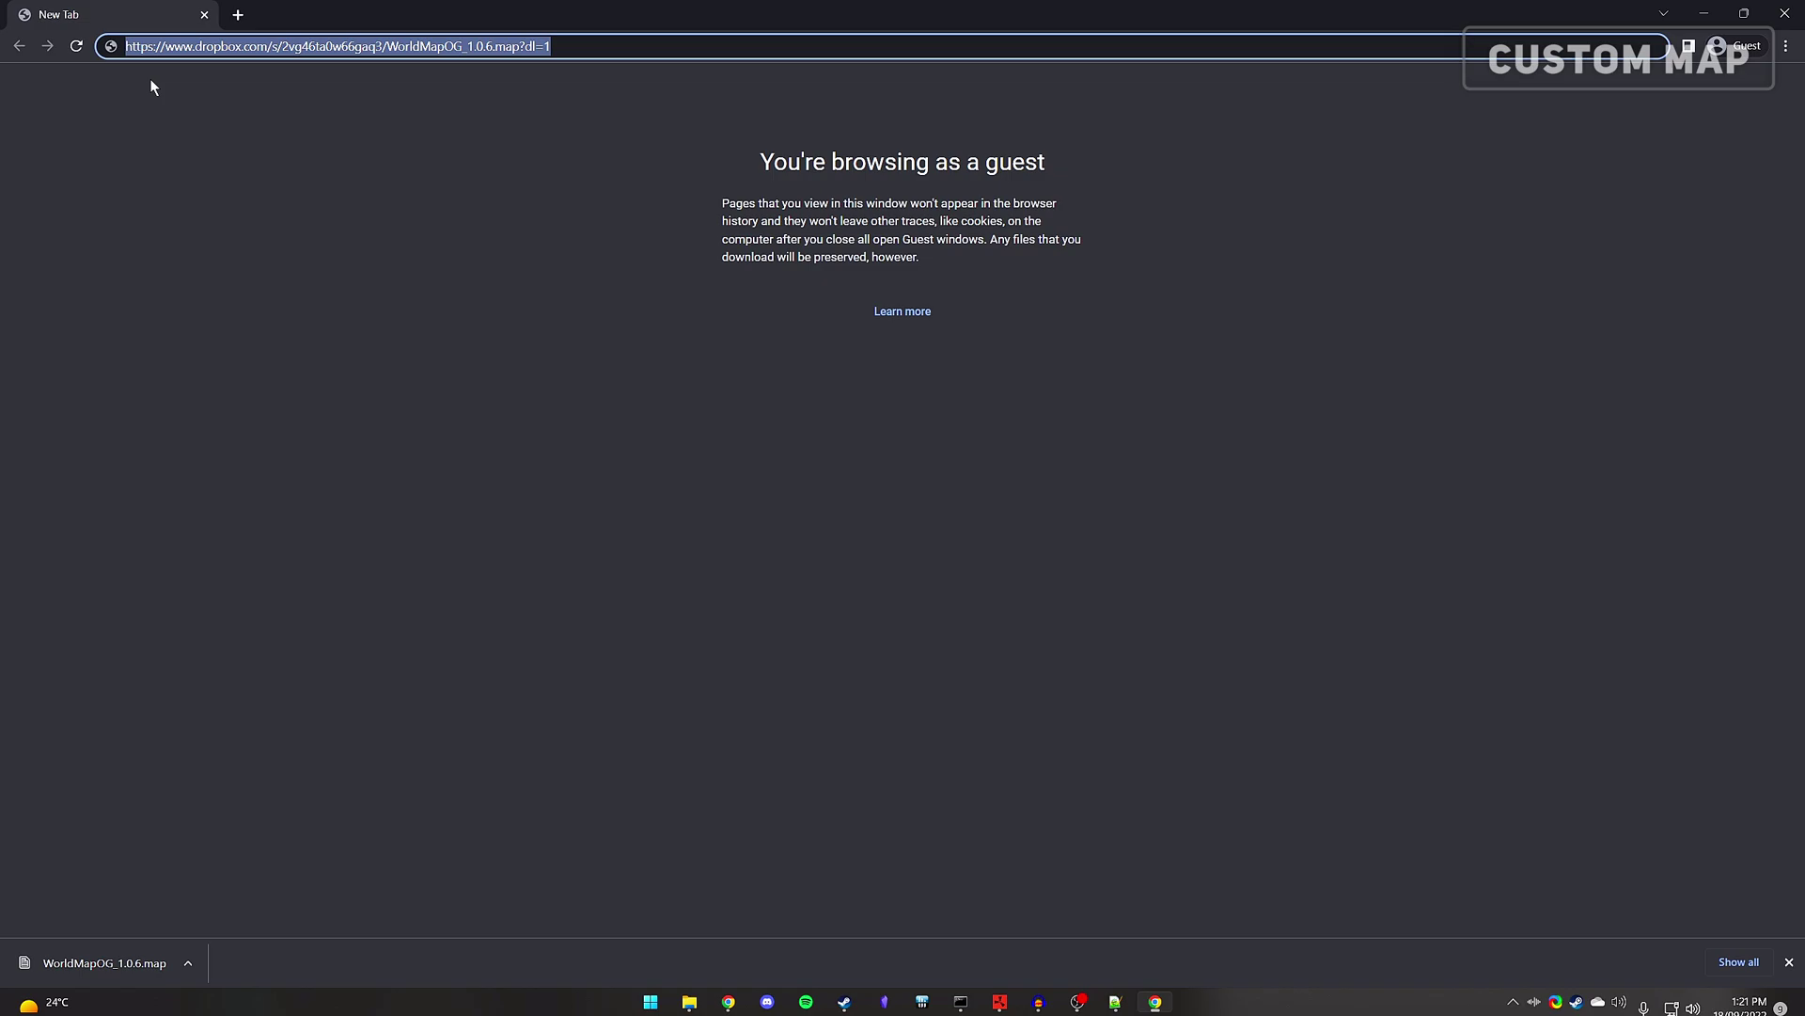
{"action": "left_click", "coordinate": [1115, 1003]}
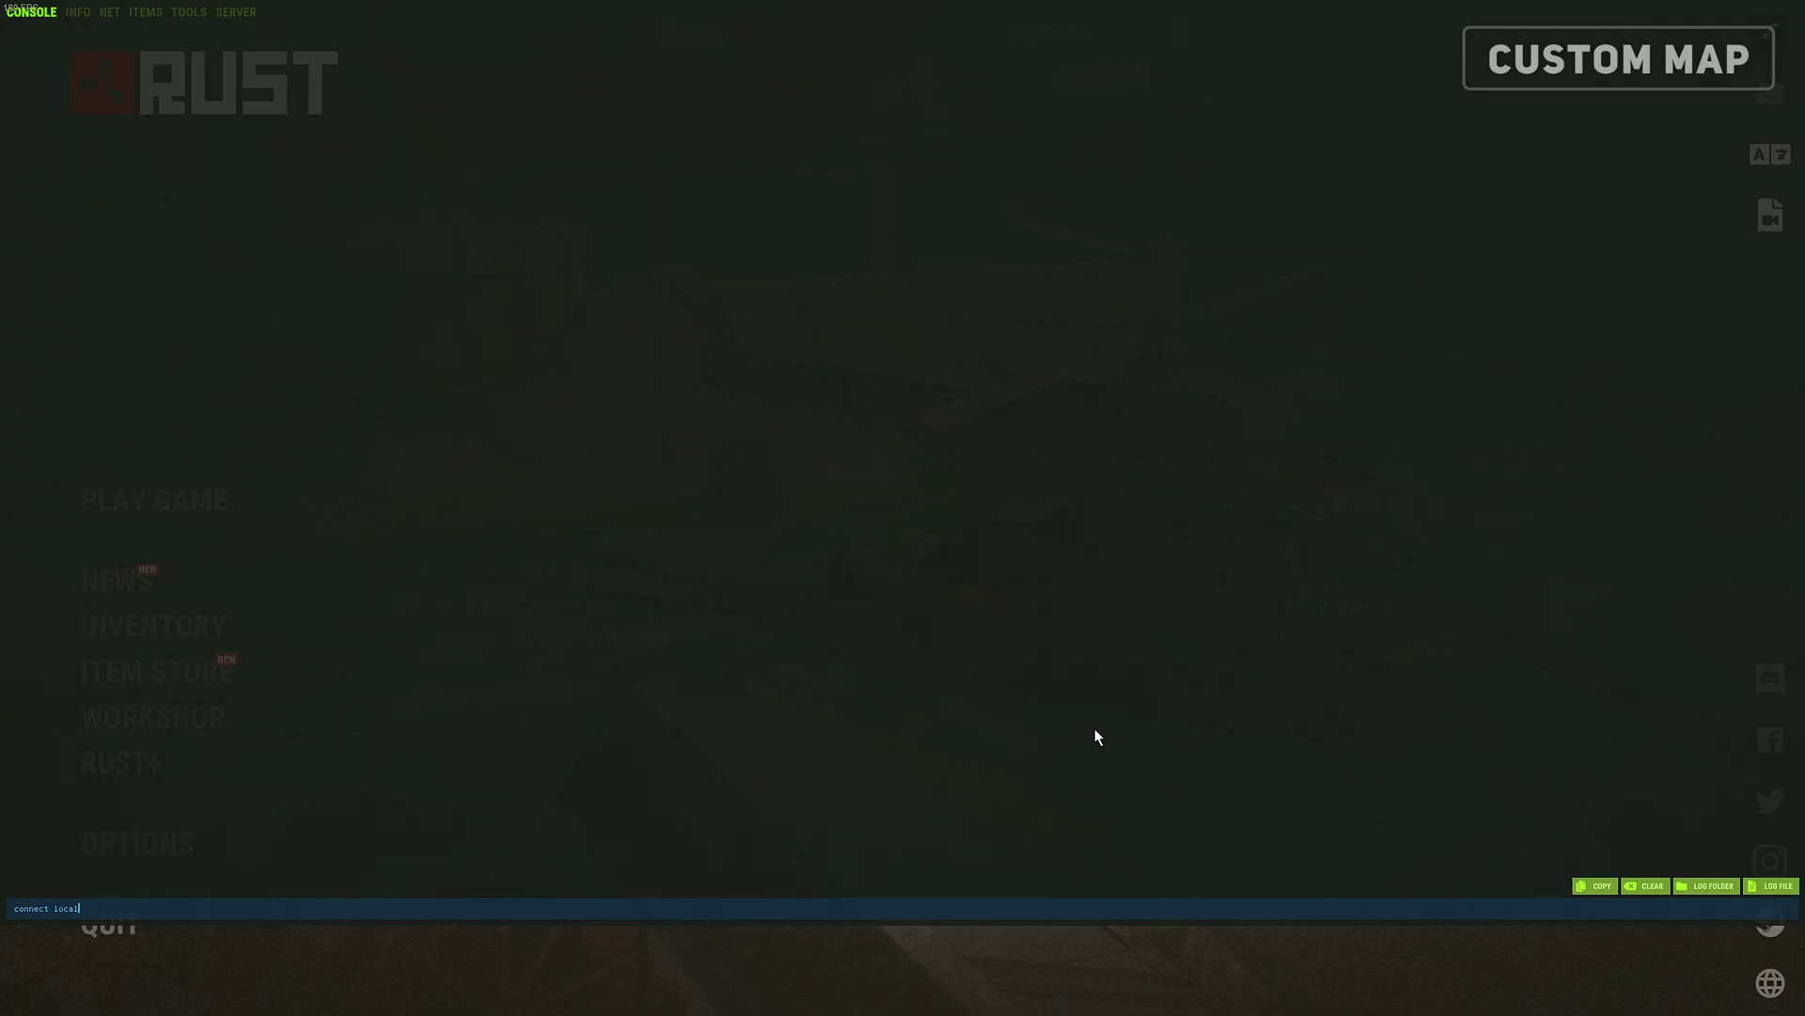
Step: Run 'connect localhost' in the console, then open the map with G to view the custom world
{"action": "type", "text": "t"}
{"action": "key", "text": "Return"}
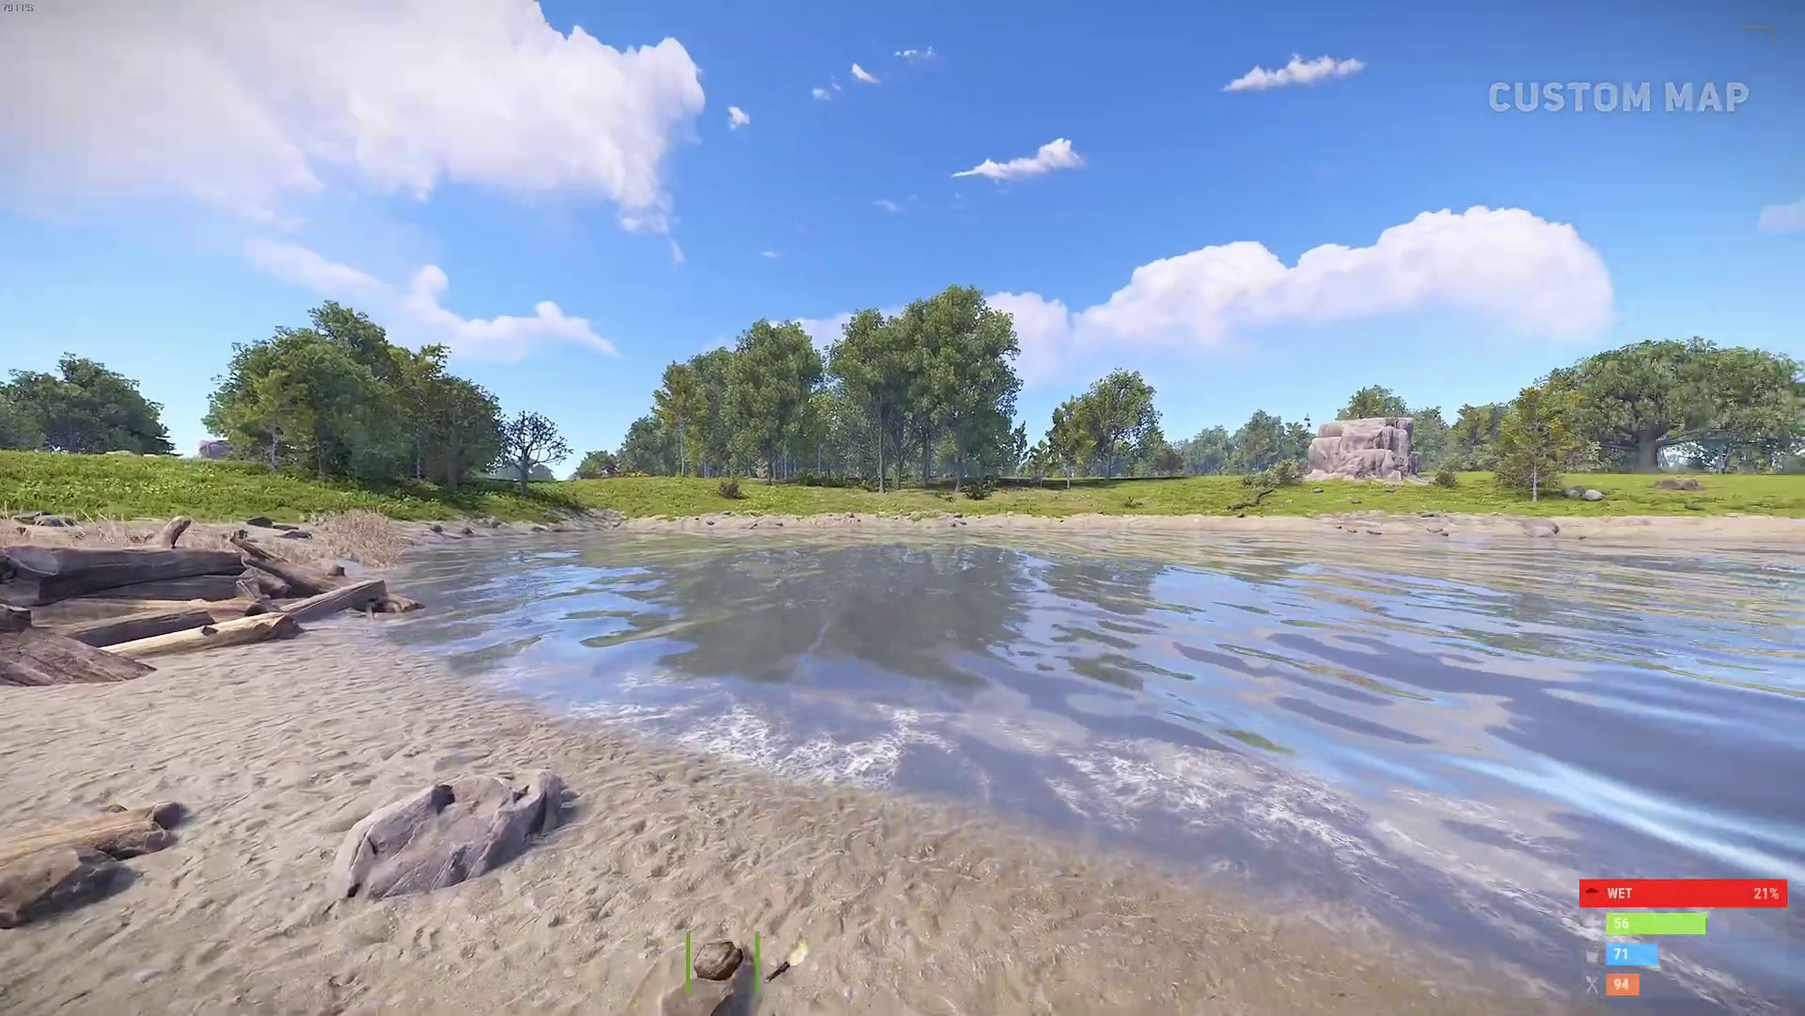
{"action": "key", "text": "g"}
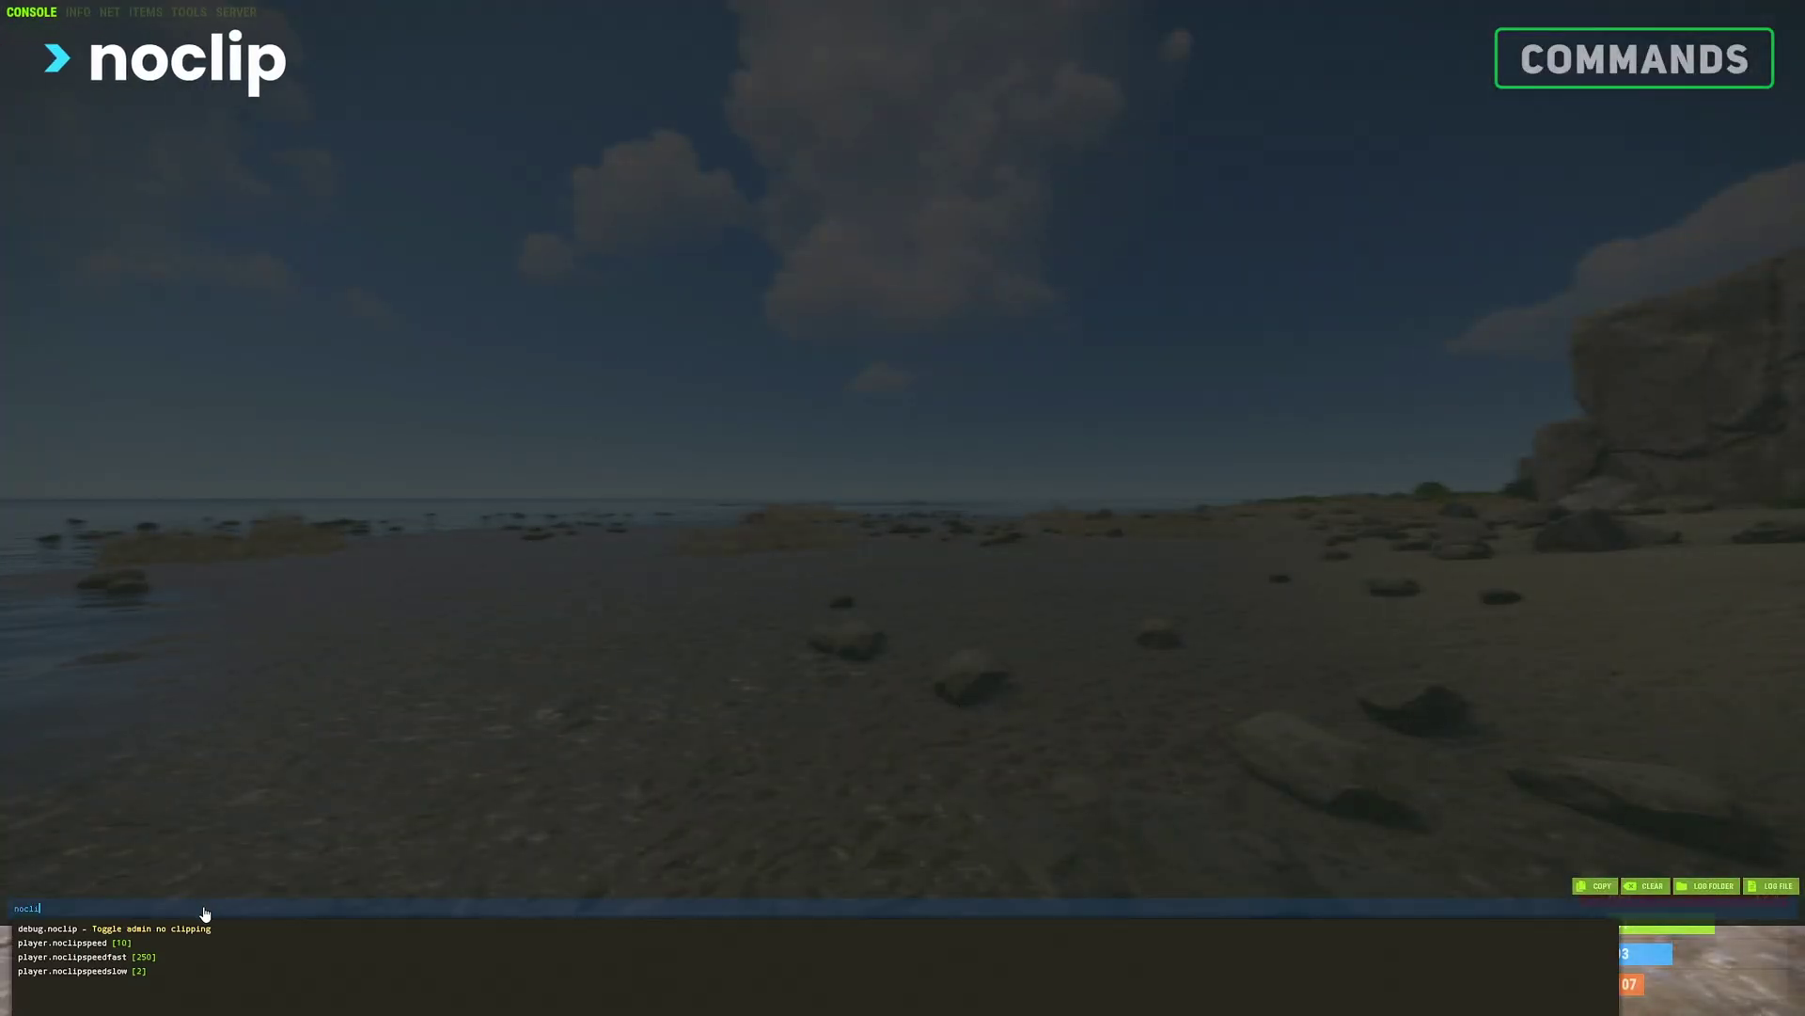
Step: Enable noclip and god mode from the F1 console, then fly over the water toward the bear
{"action": "key", "text": "F1"}
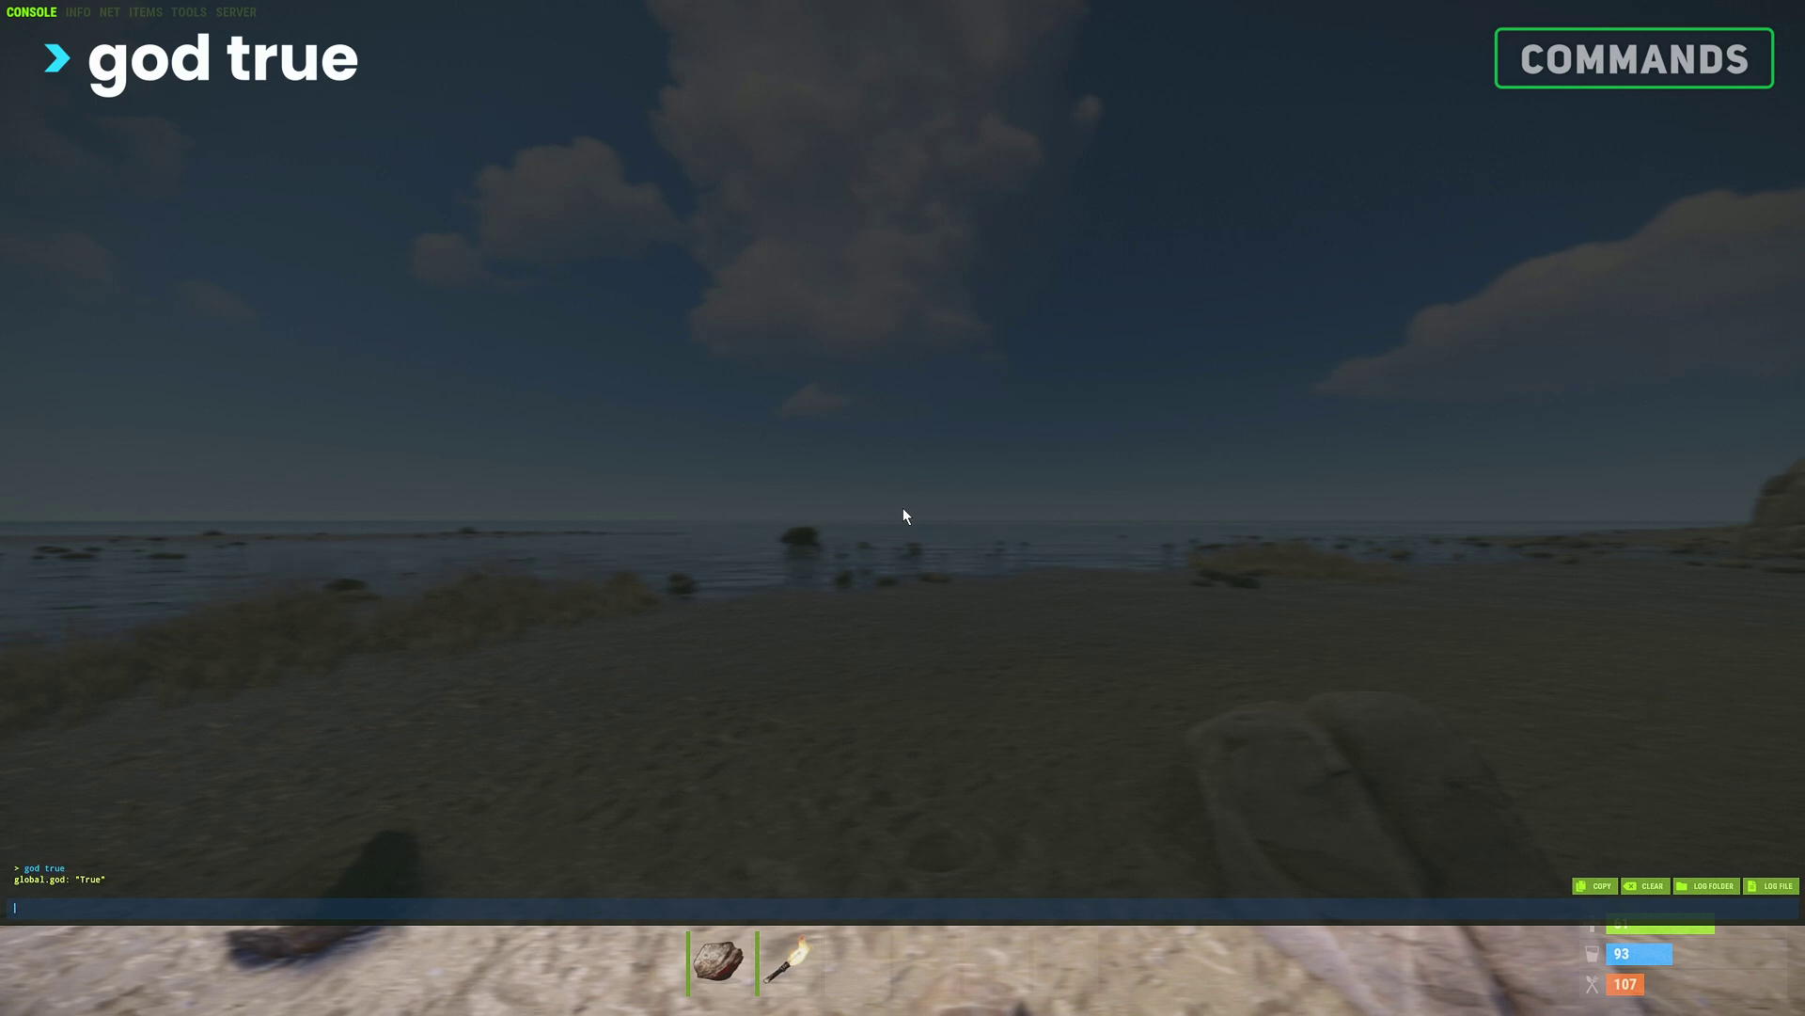
{"action": "key", "text": "F1"}
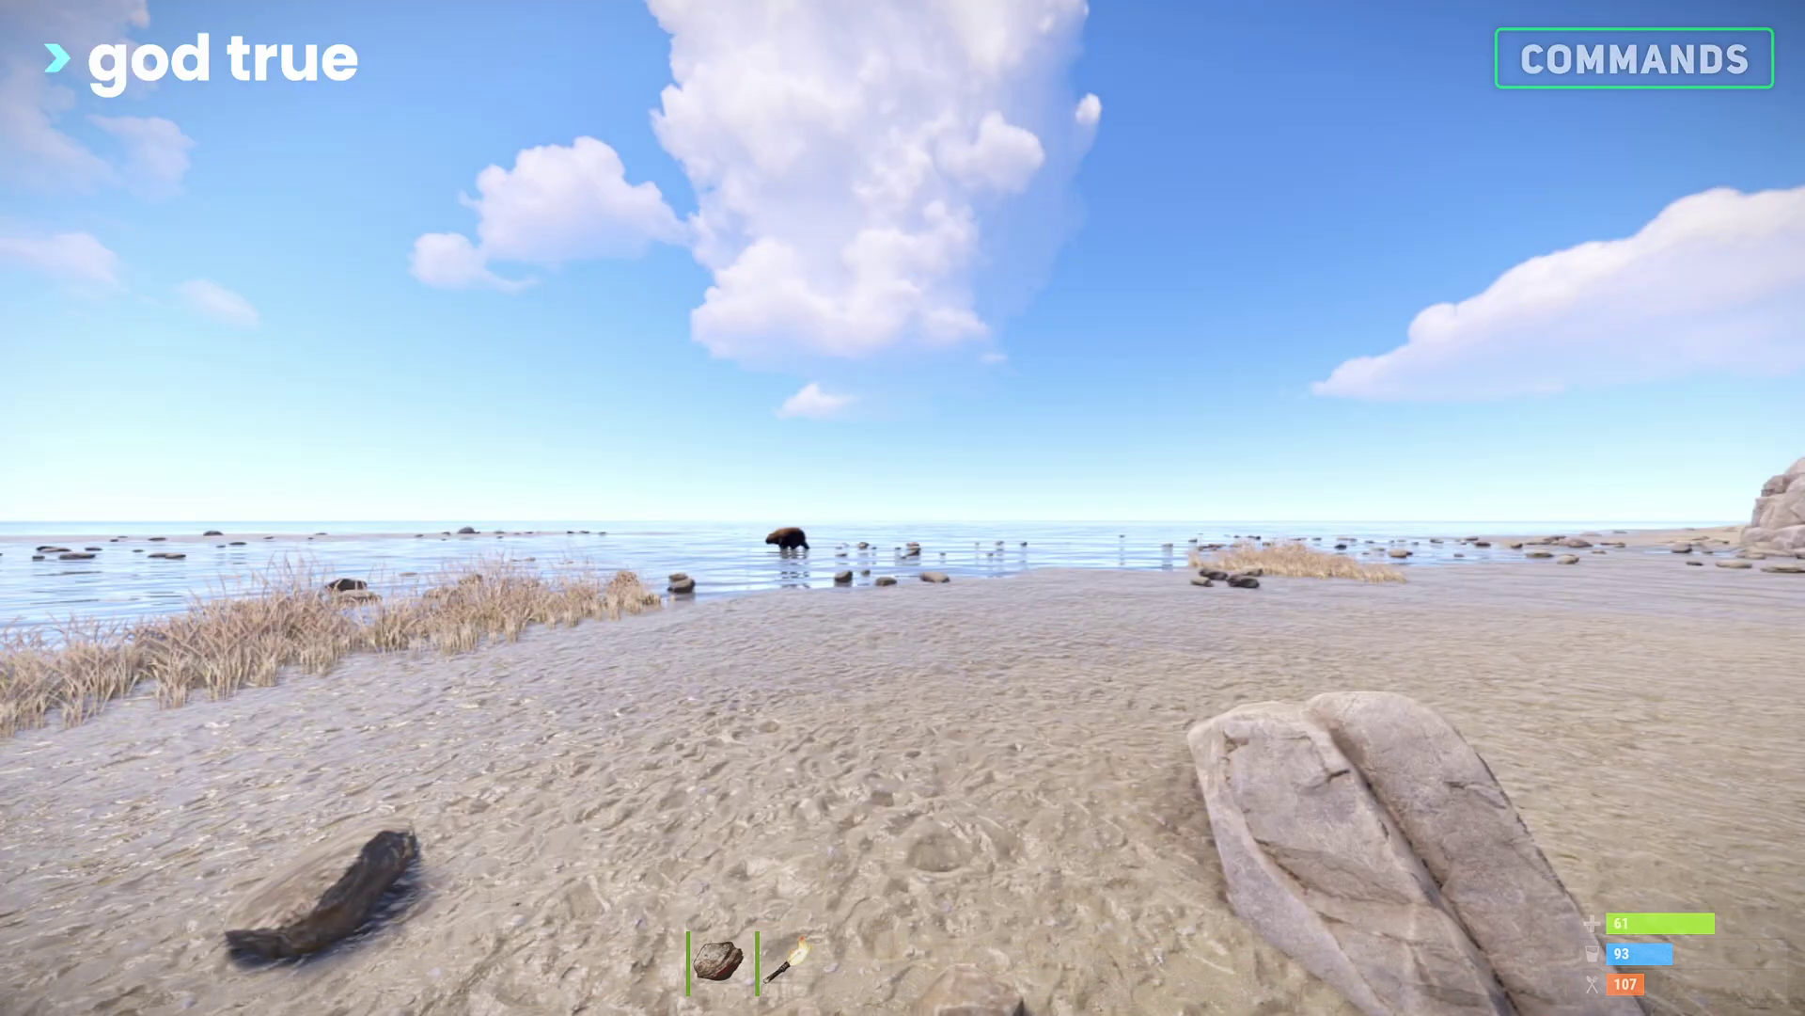
{"action": "key", "text": "w"}
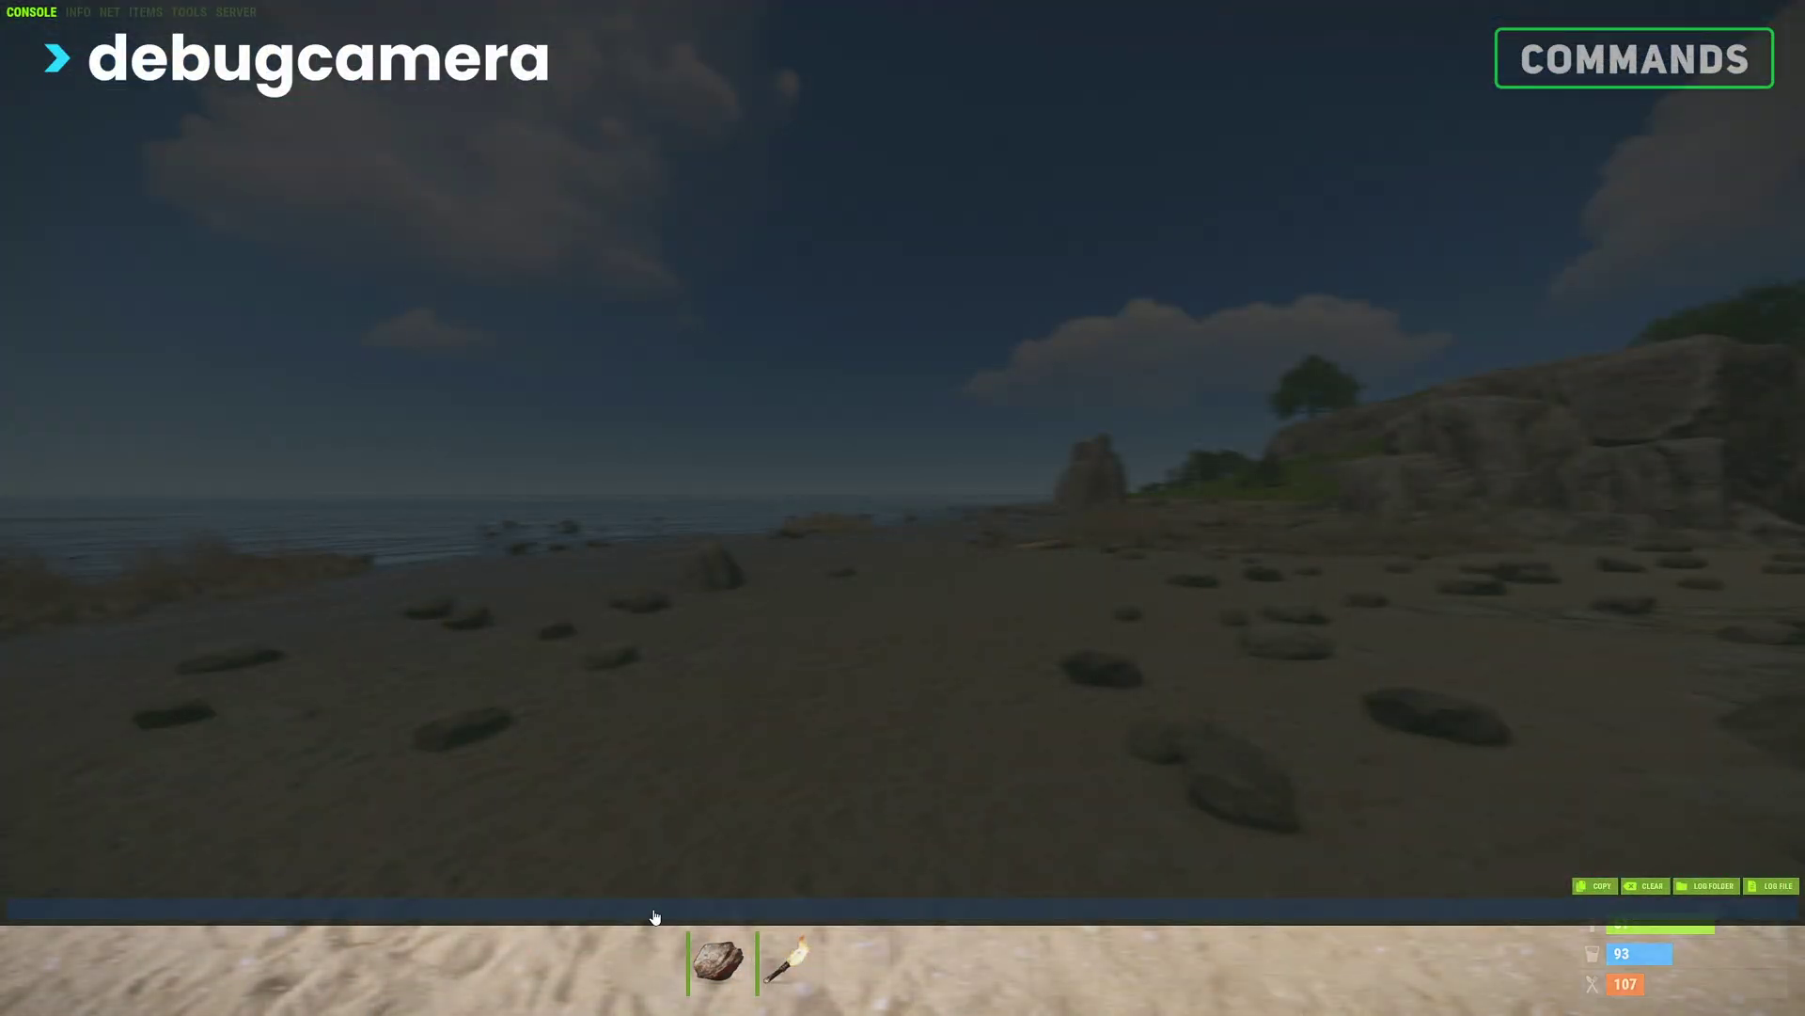
Step: Enter debugcamera, then record and stop a demo named server-guide-test
{"action": "type", "text": "debug"}
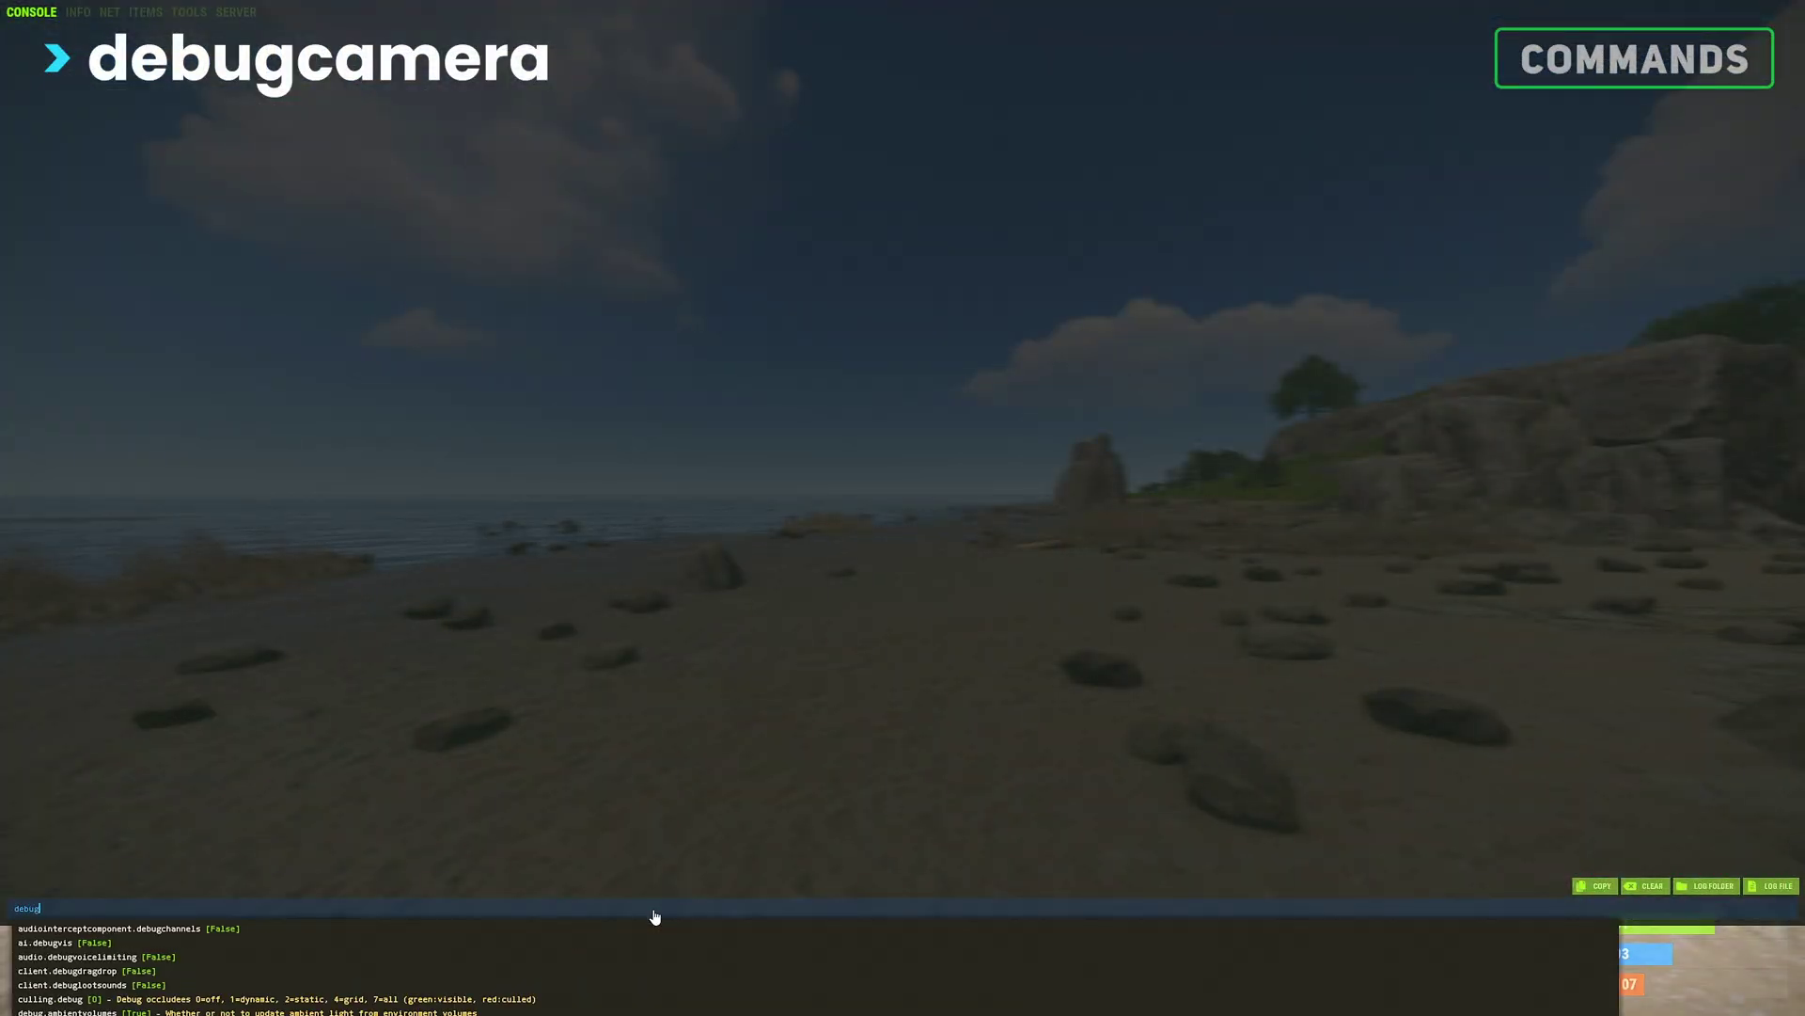
{"action": "type", "text": "camera"}
{"action": "key", "text": "Return"}
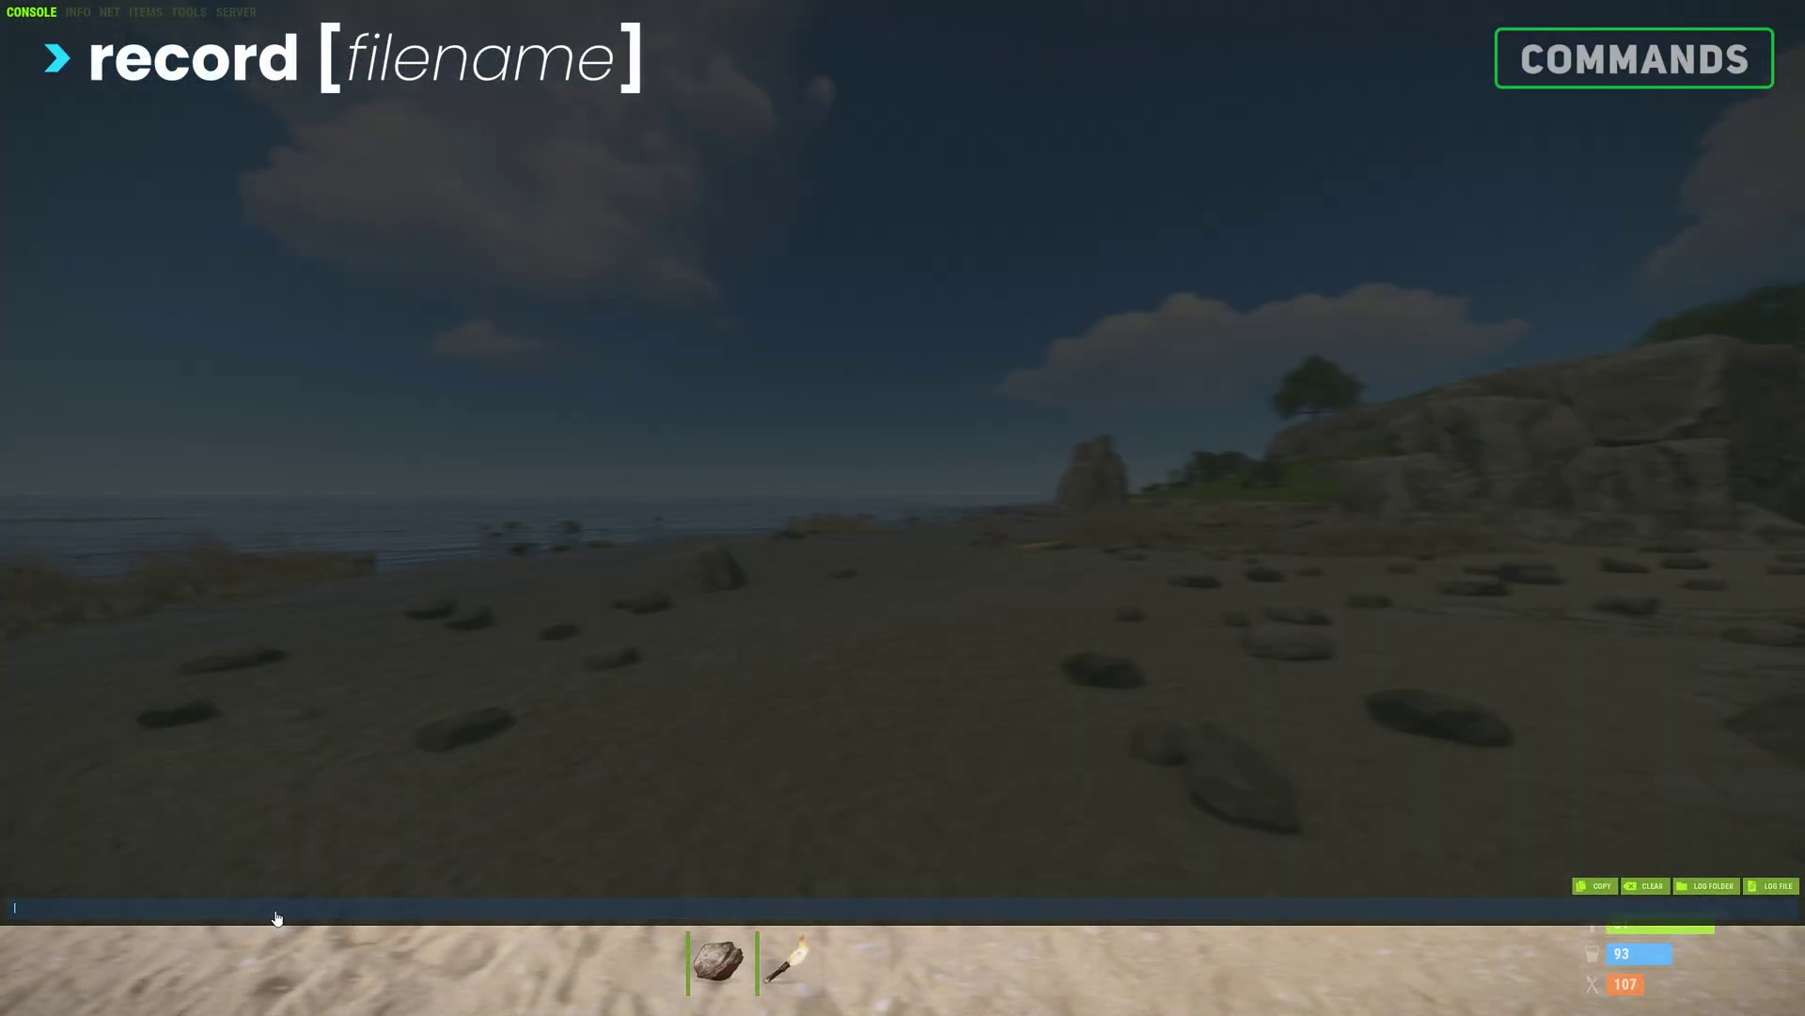
{"action": "type", "text": "record server-guide-test"}
{"action": "key", "text": "Return"}
{"action": "key", "text": "F1"}
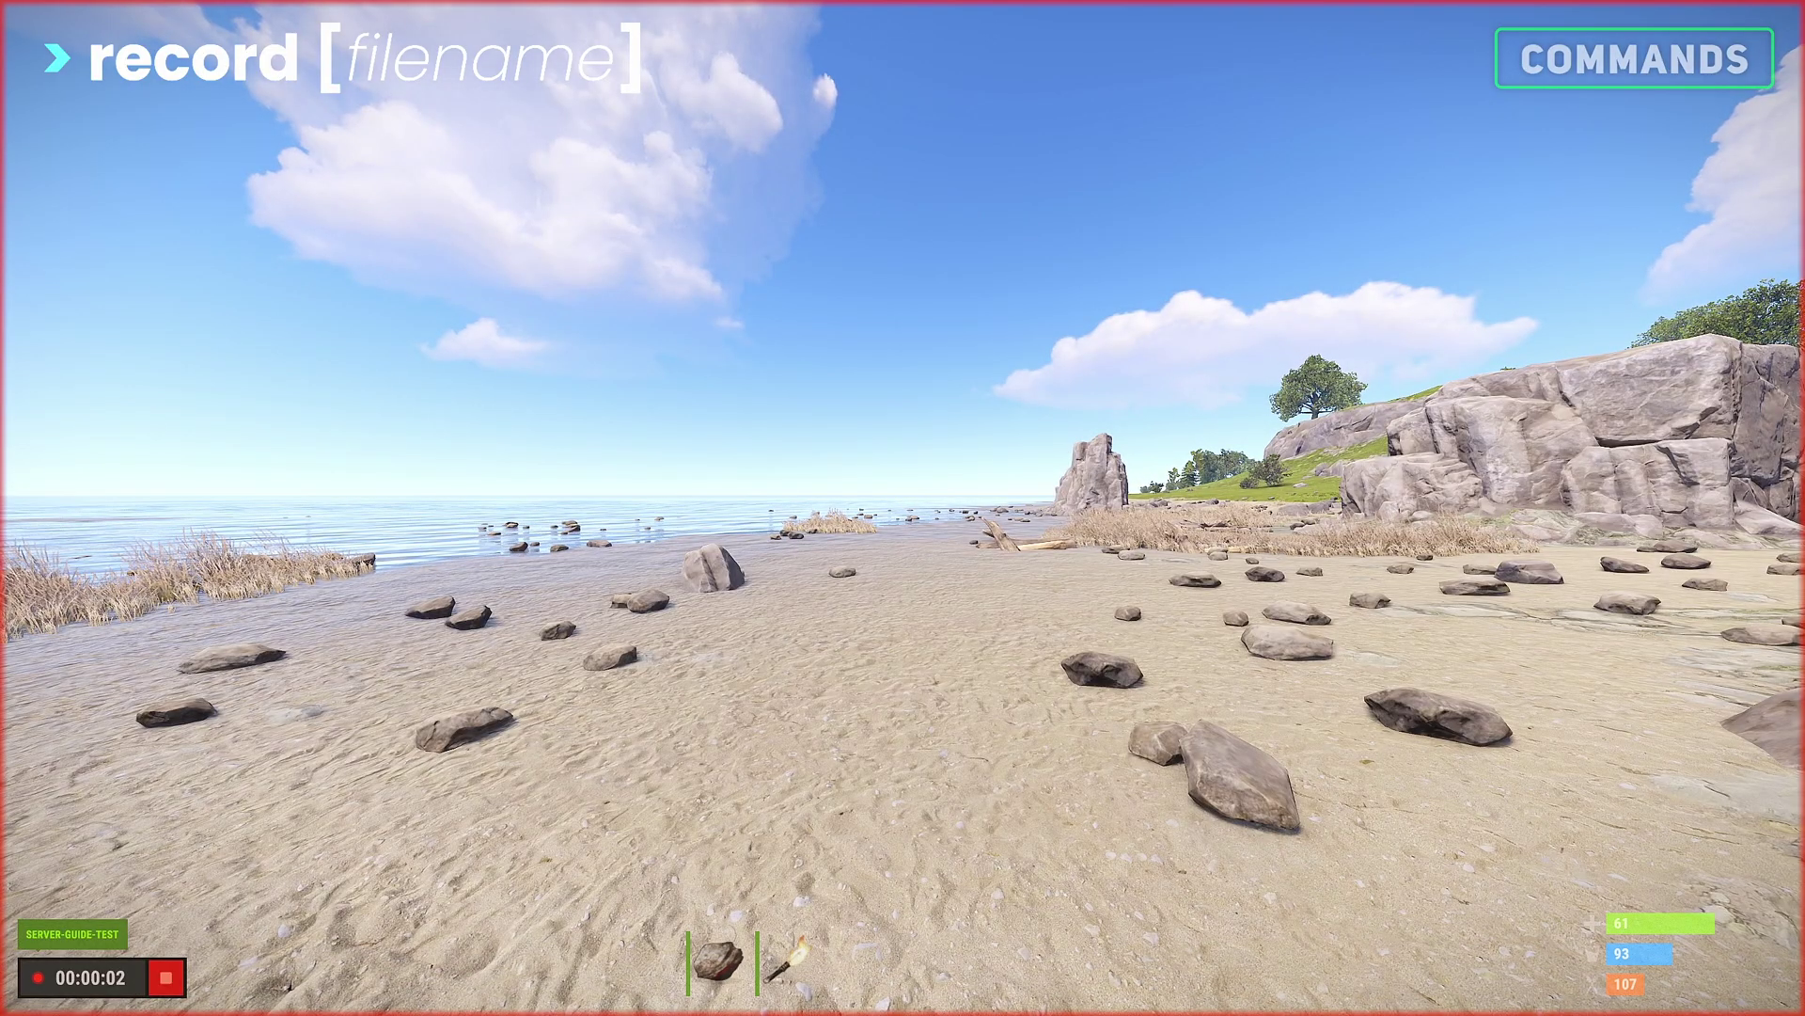
{"action": "key", "text": "Tab"}
{"action": "left_click", "coordinate": [166, 978]}
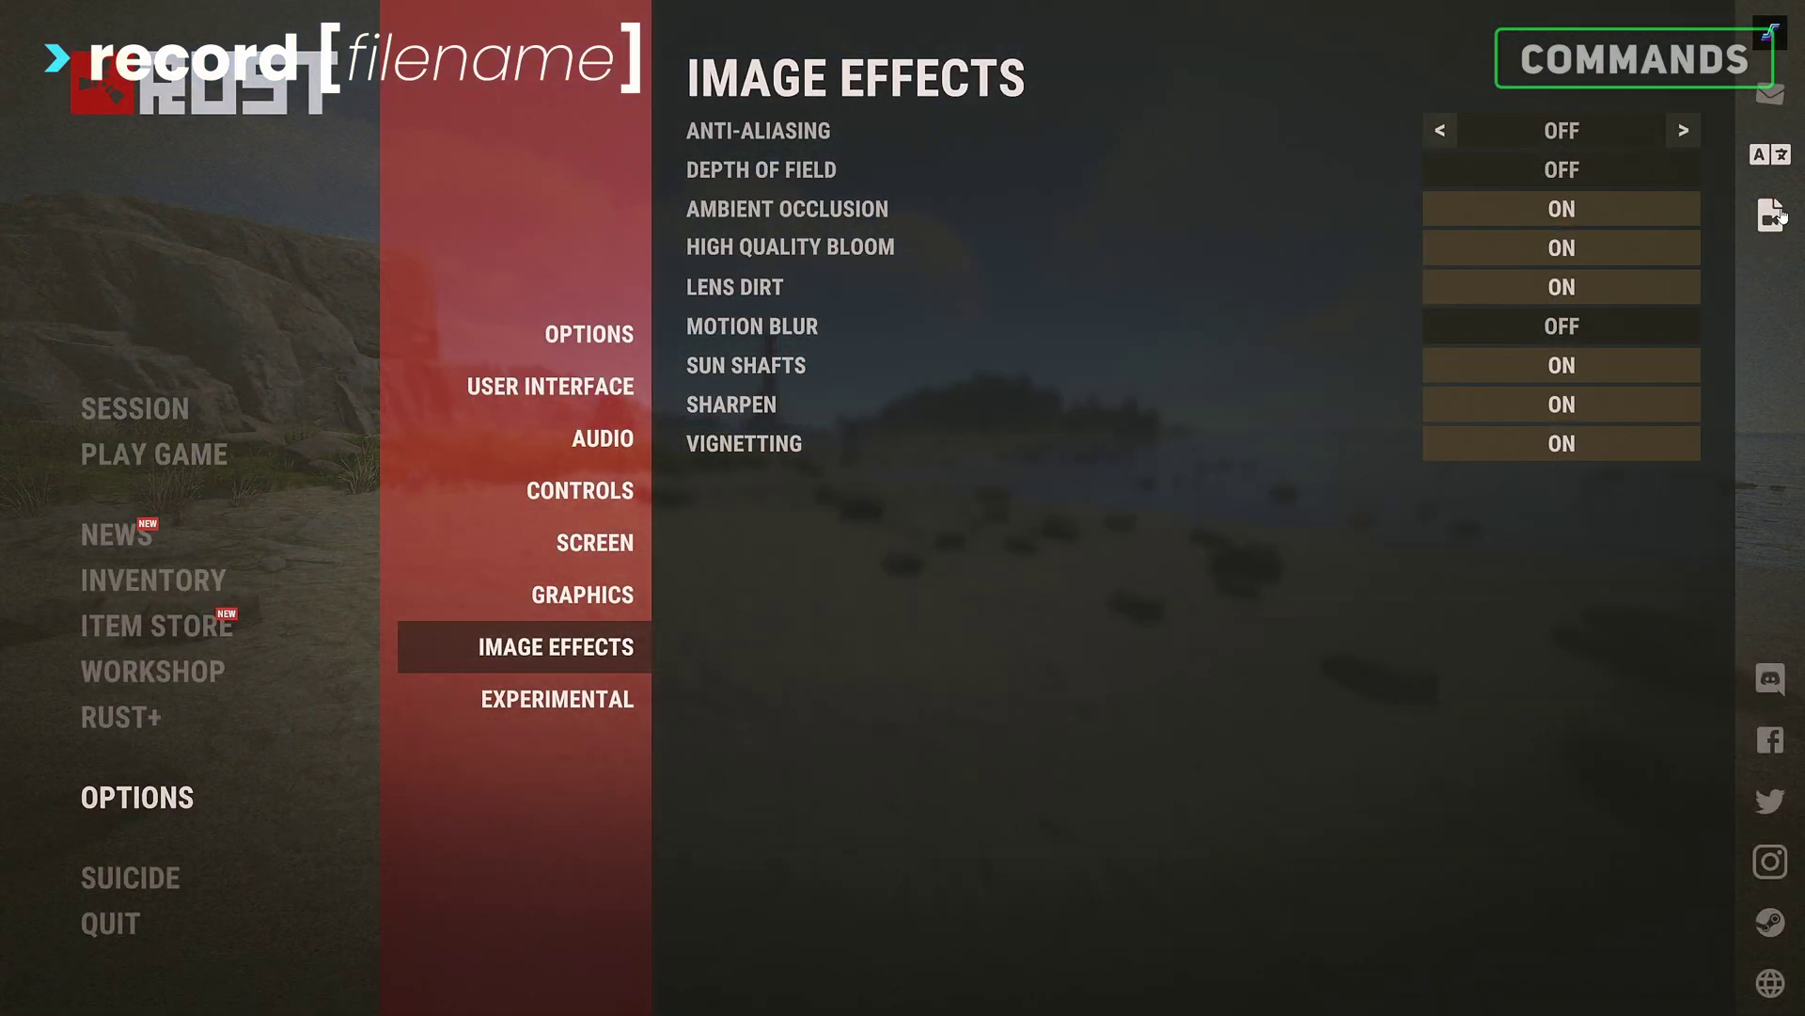
Step: Sort the saved demos by date, newest first, and play back server-guide-test
{"action": "left_click", "coordinate": [1776, 216]}
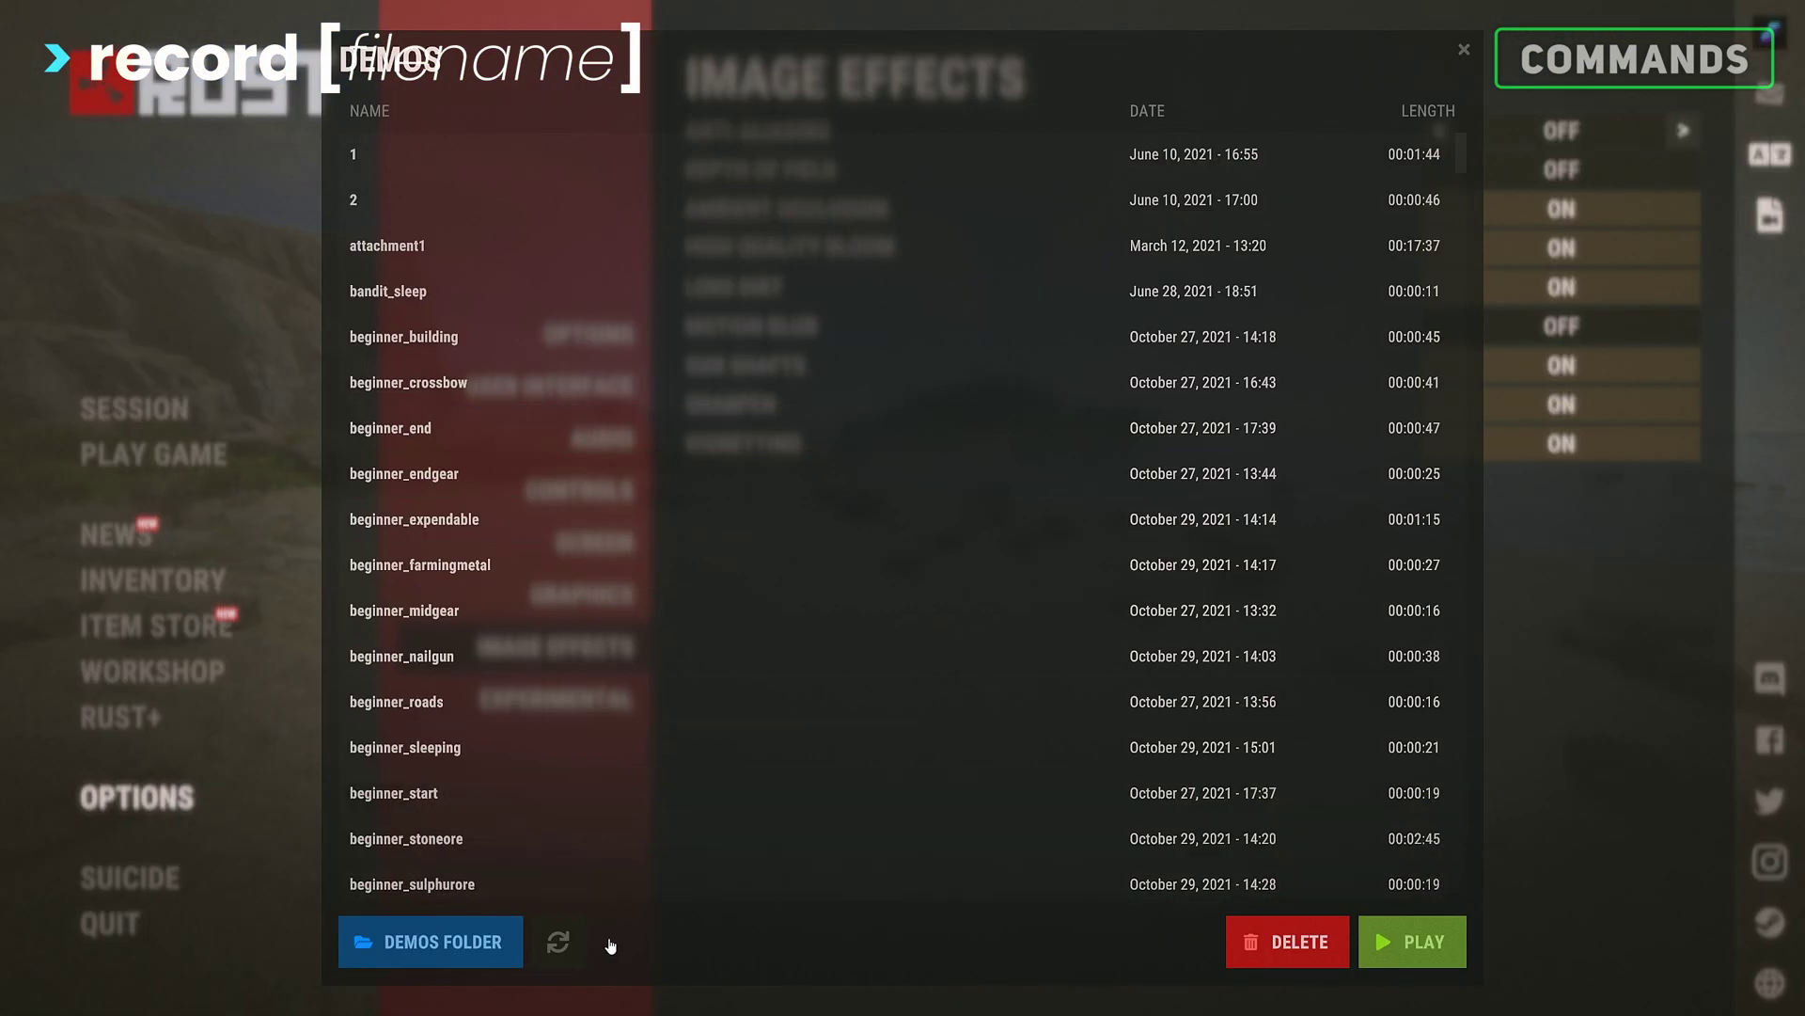
{"action": "left_click", "coordinate": [1203, 111]}
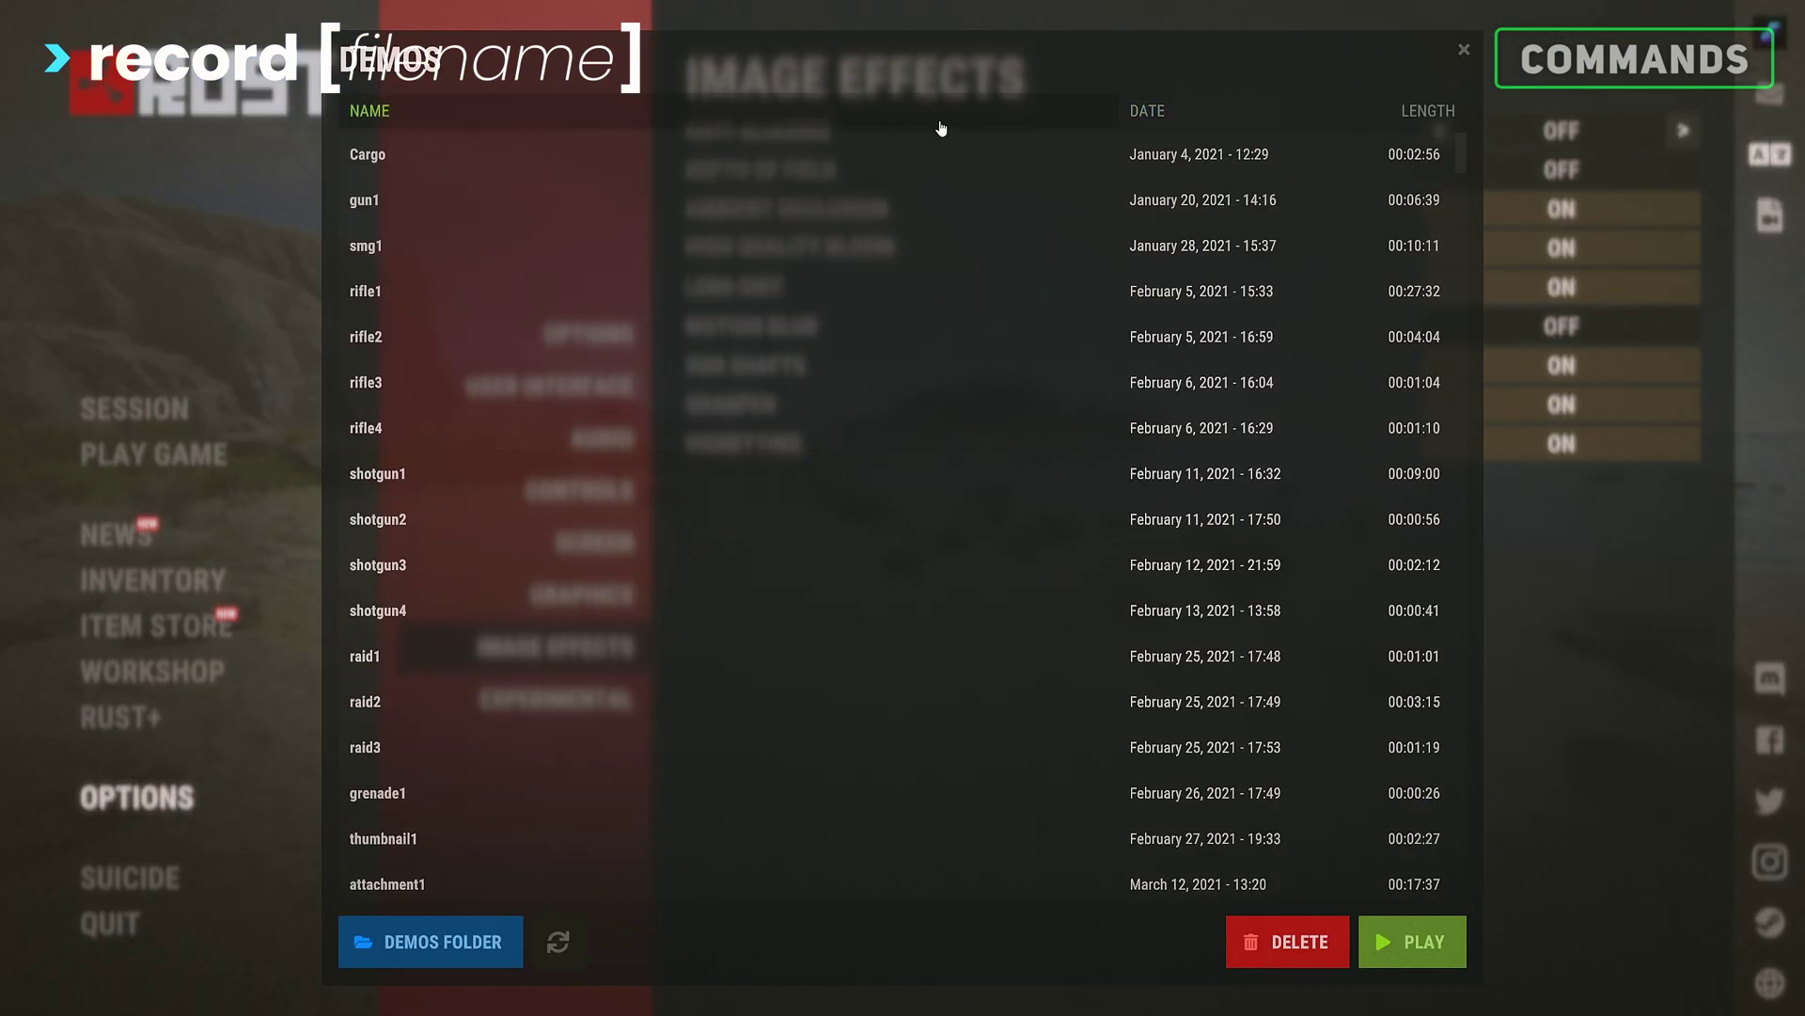
{"action": "left_click", "coordinate": [1148, 111]}
{"action": "left_click", "coordinate": [365, 150]}
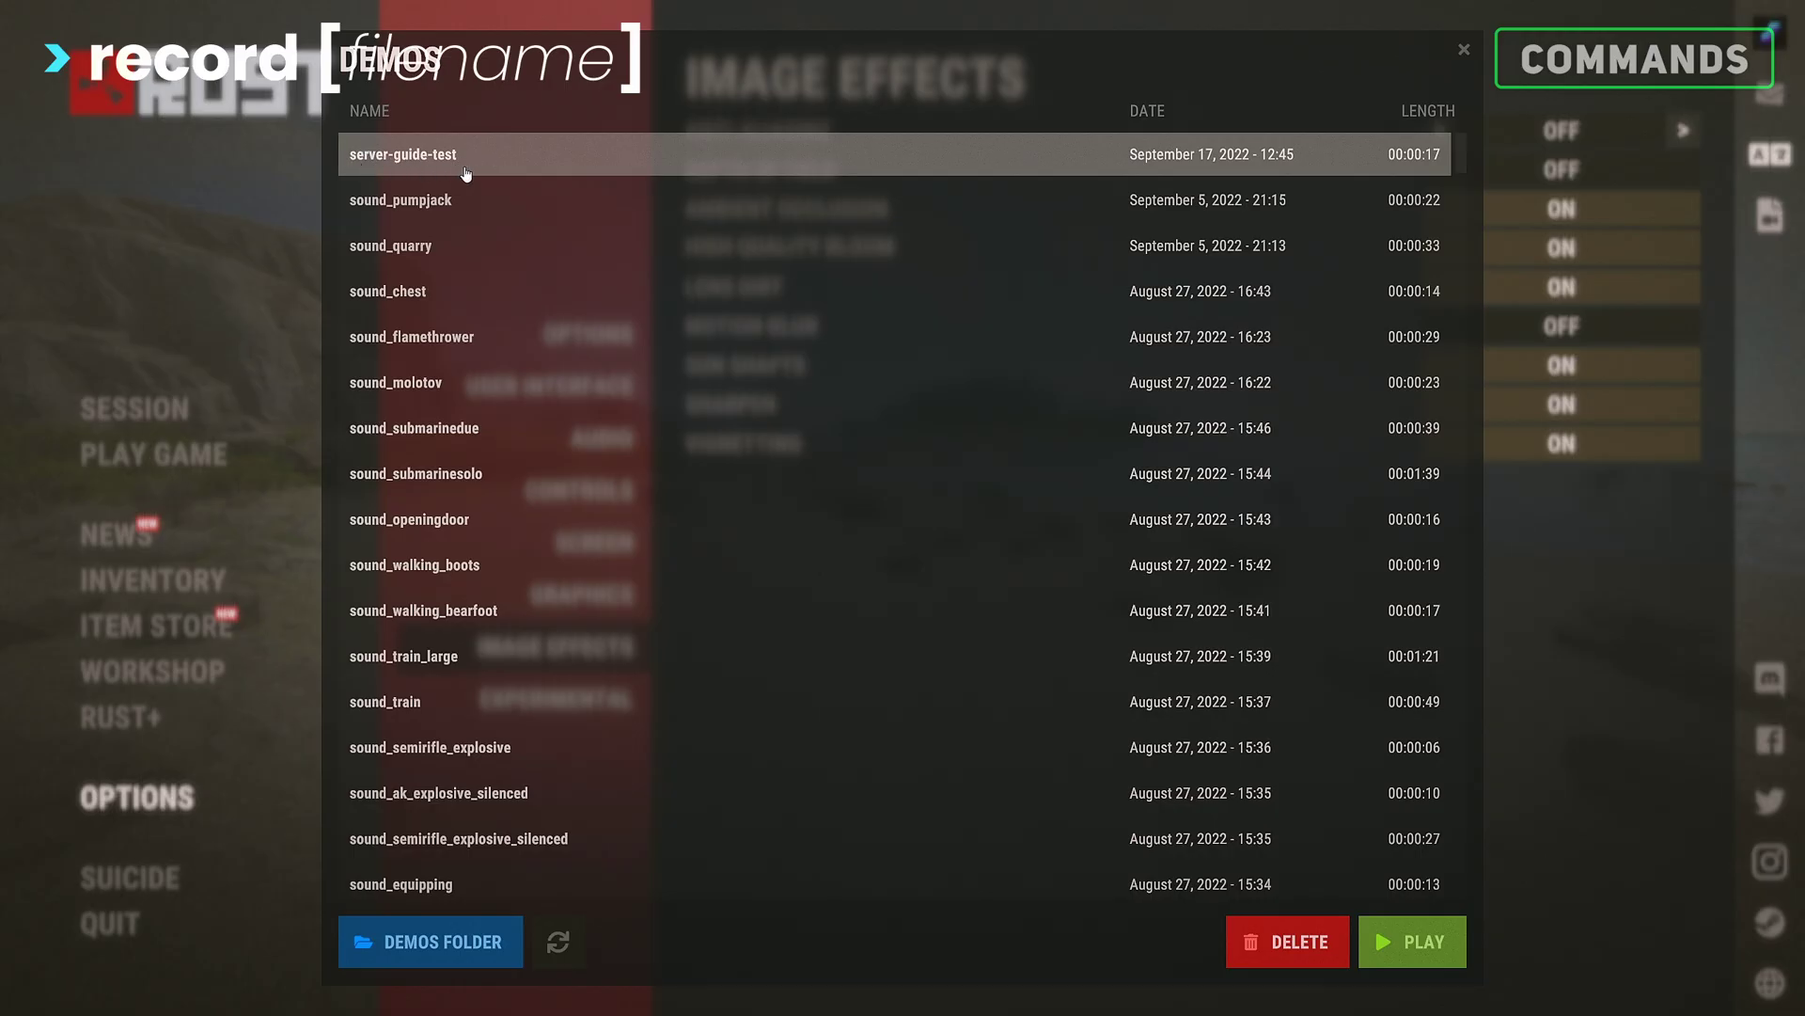
{"action": "double_click", "coordinate": [1107, 179]}
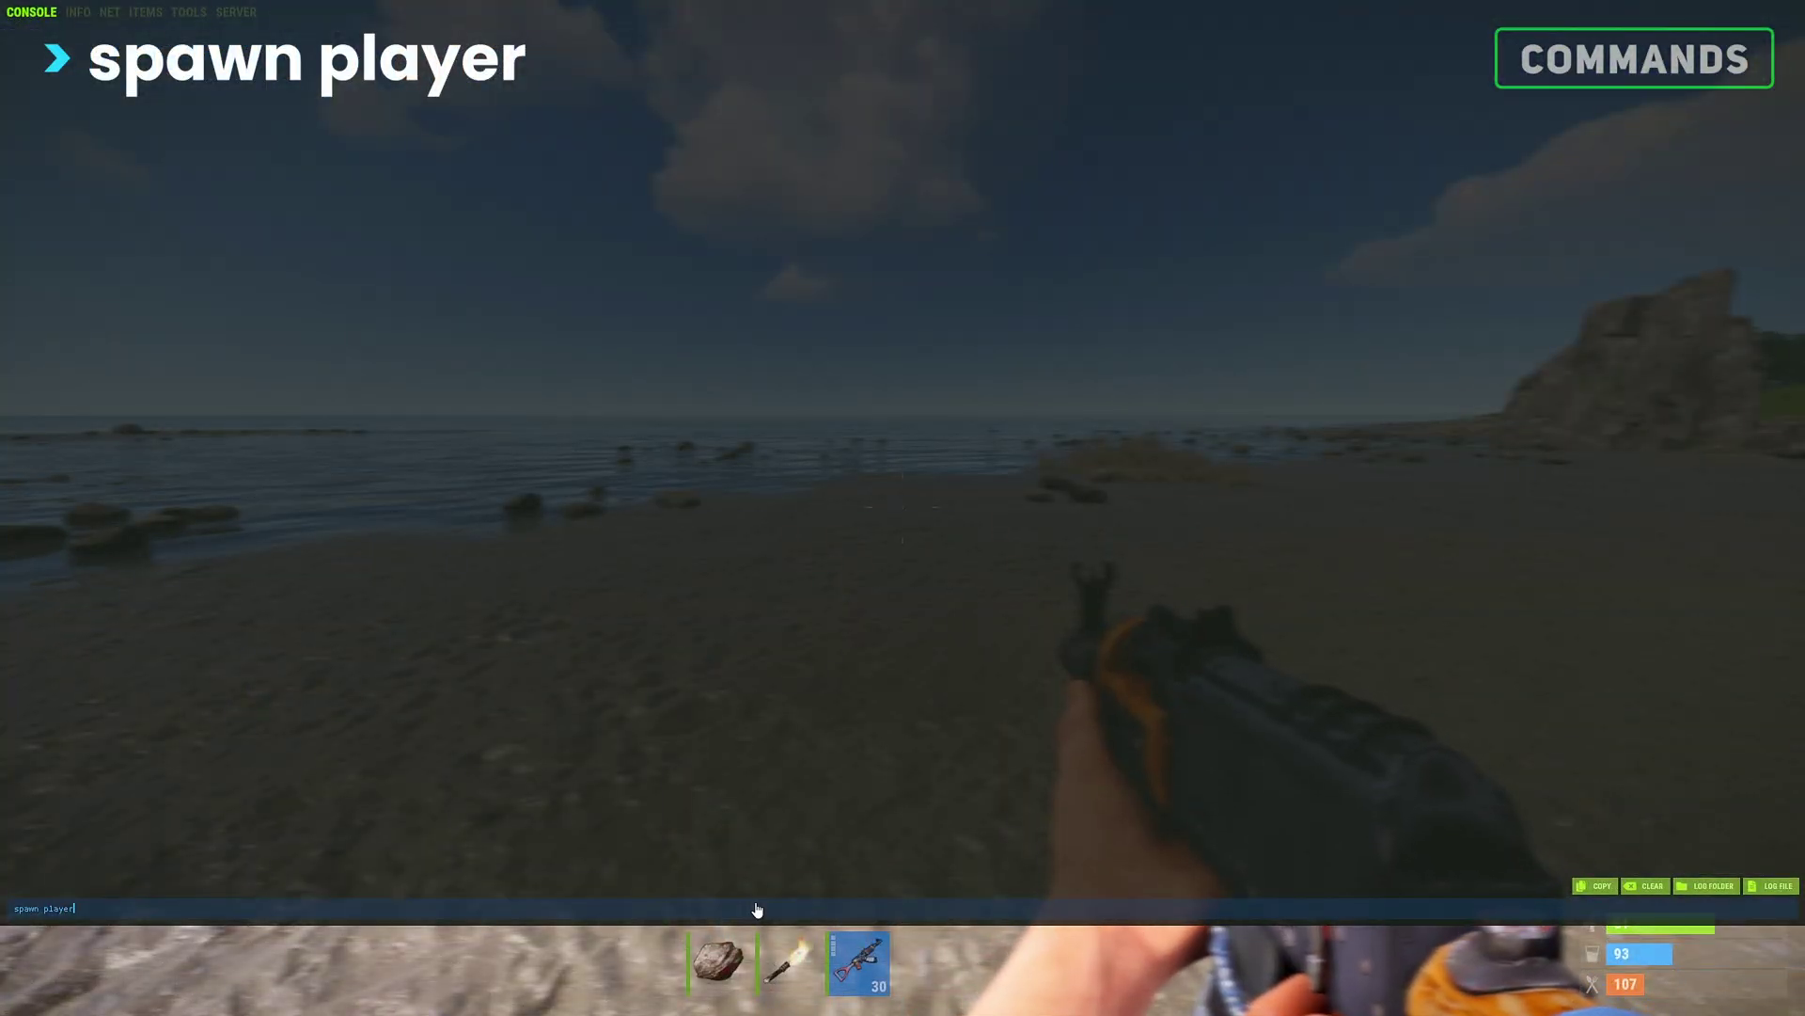
Step: Spawn the player character onto the beach with 'spawn player' and walk toward it
{"action": "key", "text": "Return"}
{"action": "key", "text": "F1"}
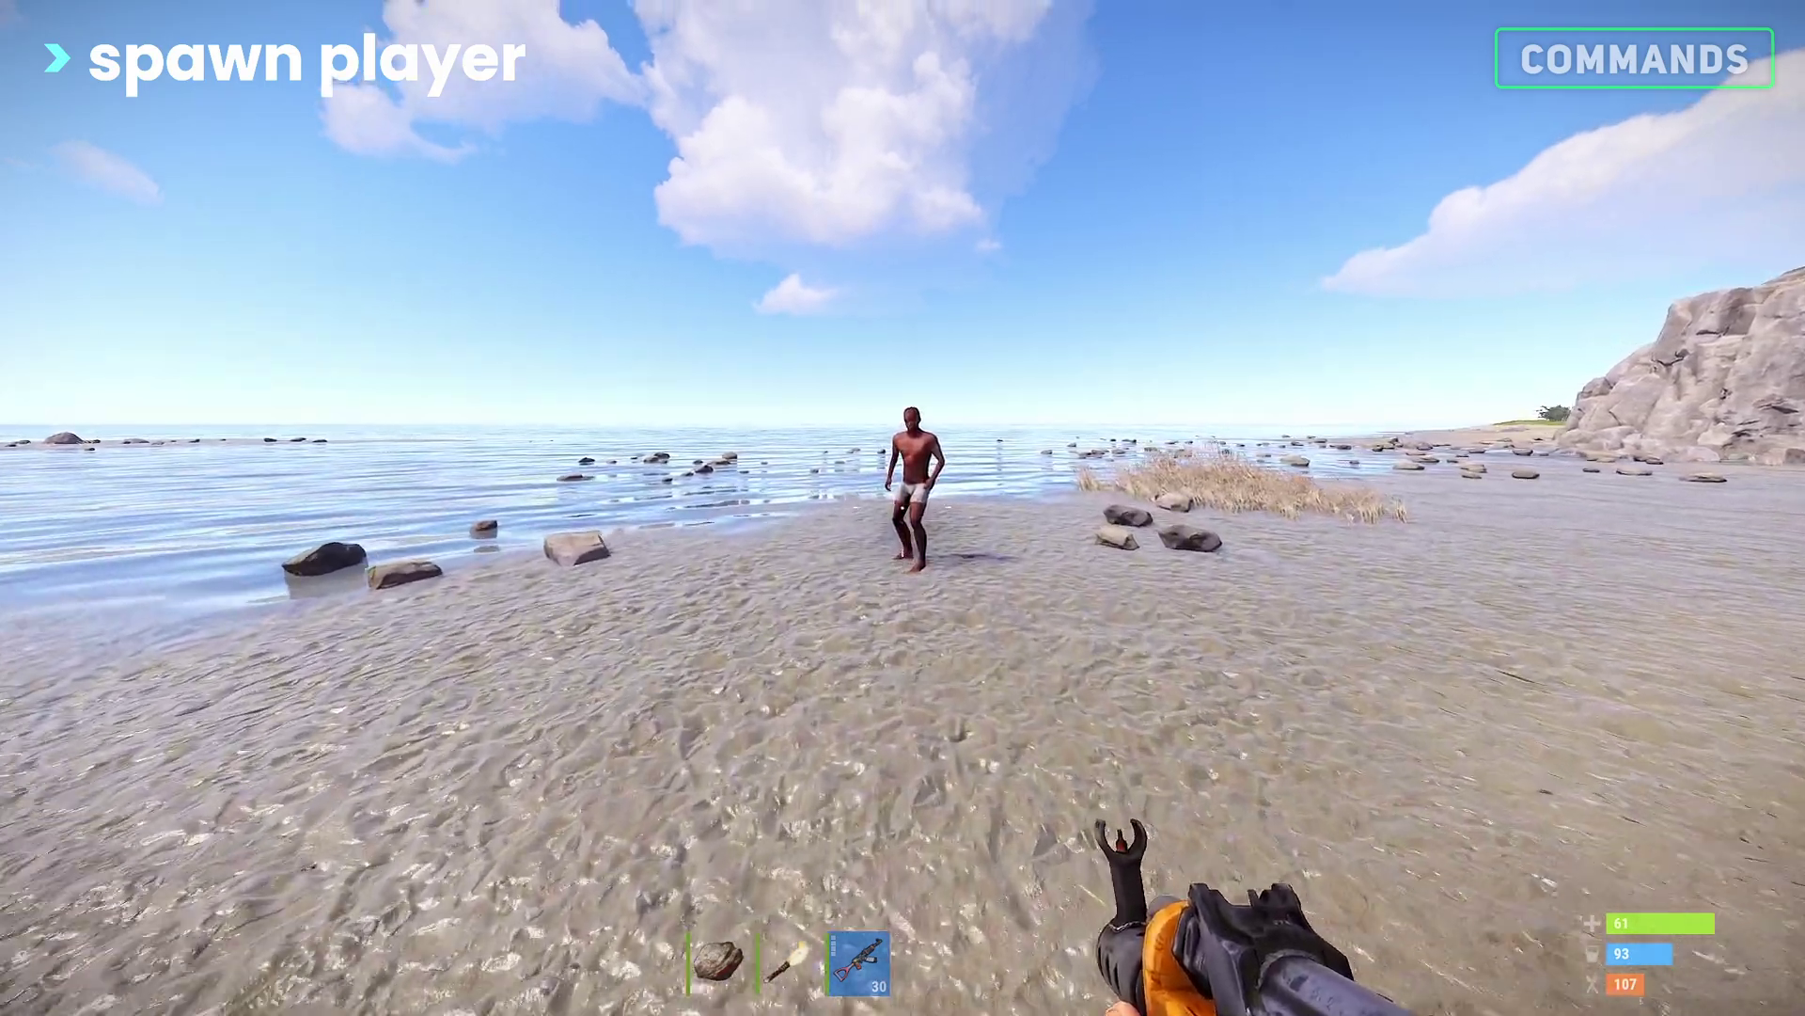
{"action": "key", "text": "w"}
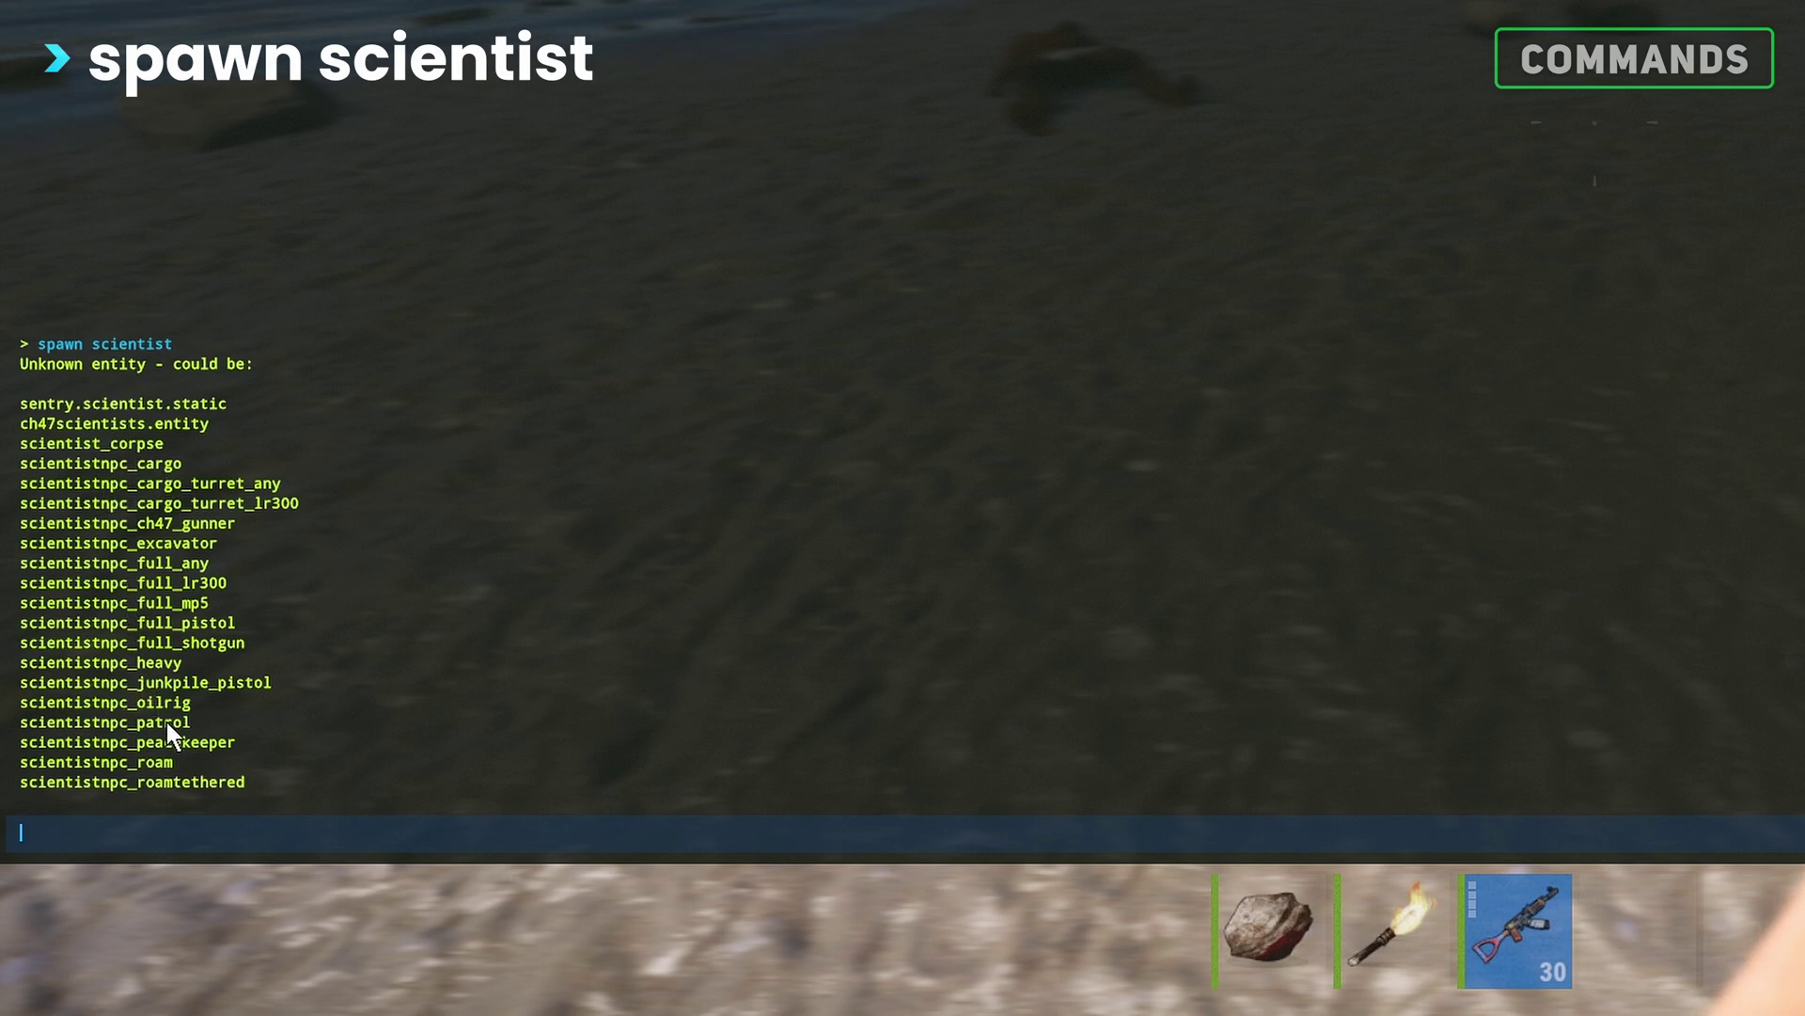
Step: Browse the ITEMS catalogue through Weapon, Construction, Items and Resources categories
{"action": "type", "text": "sp"}
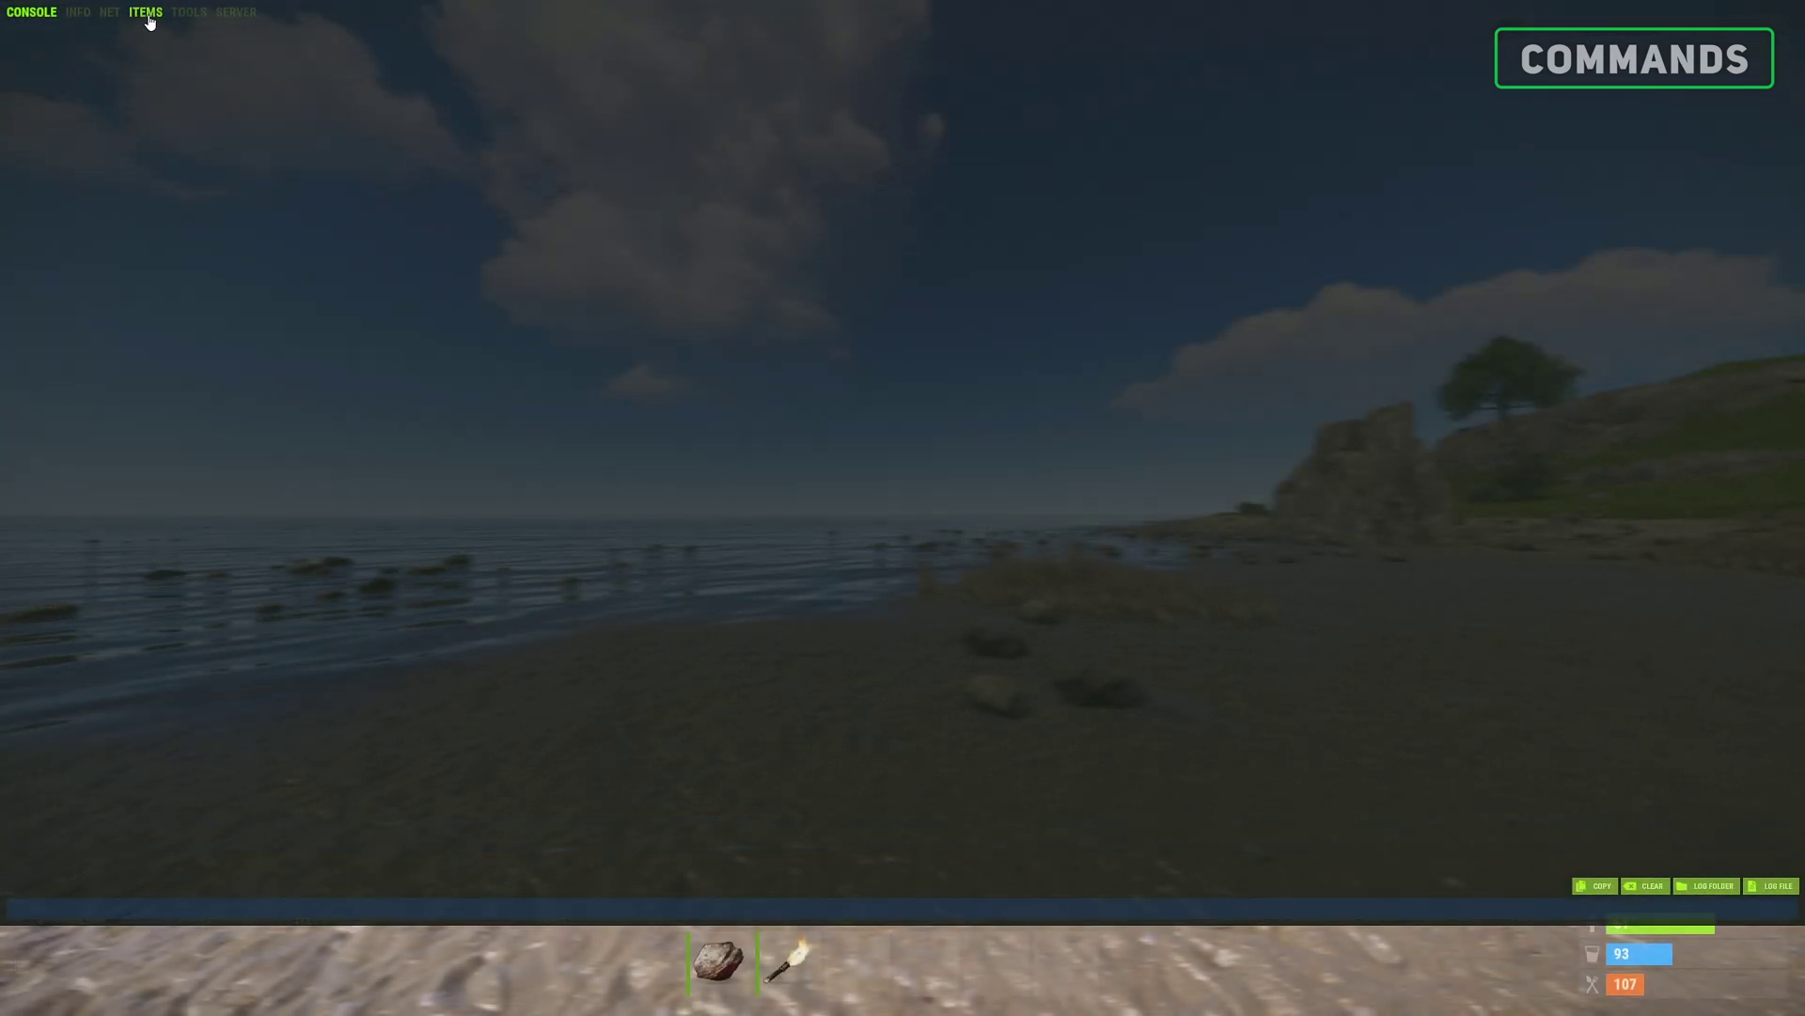
{"action": "left_click", "coordinate": [148, 20]}
{"action": "left_click", "coordinate": [89, 39]}
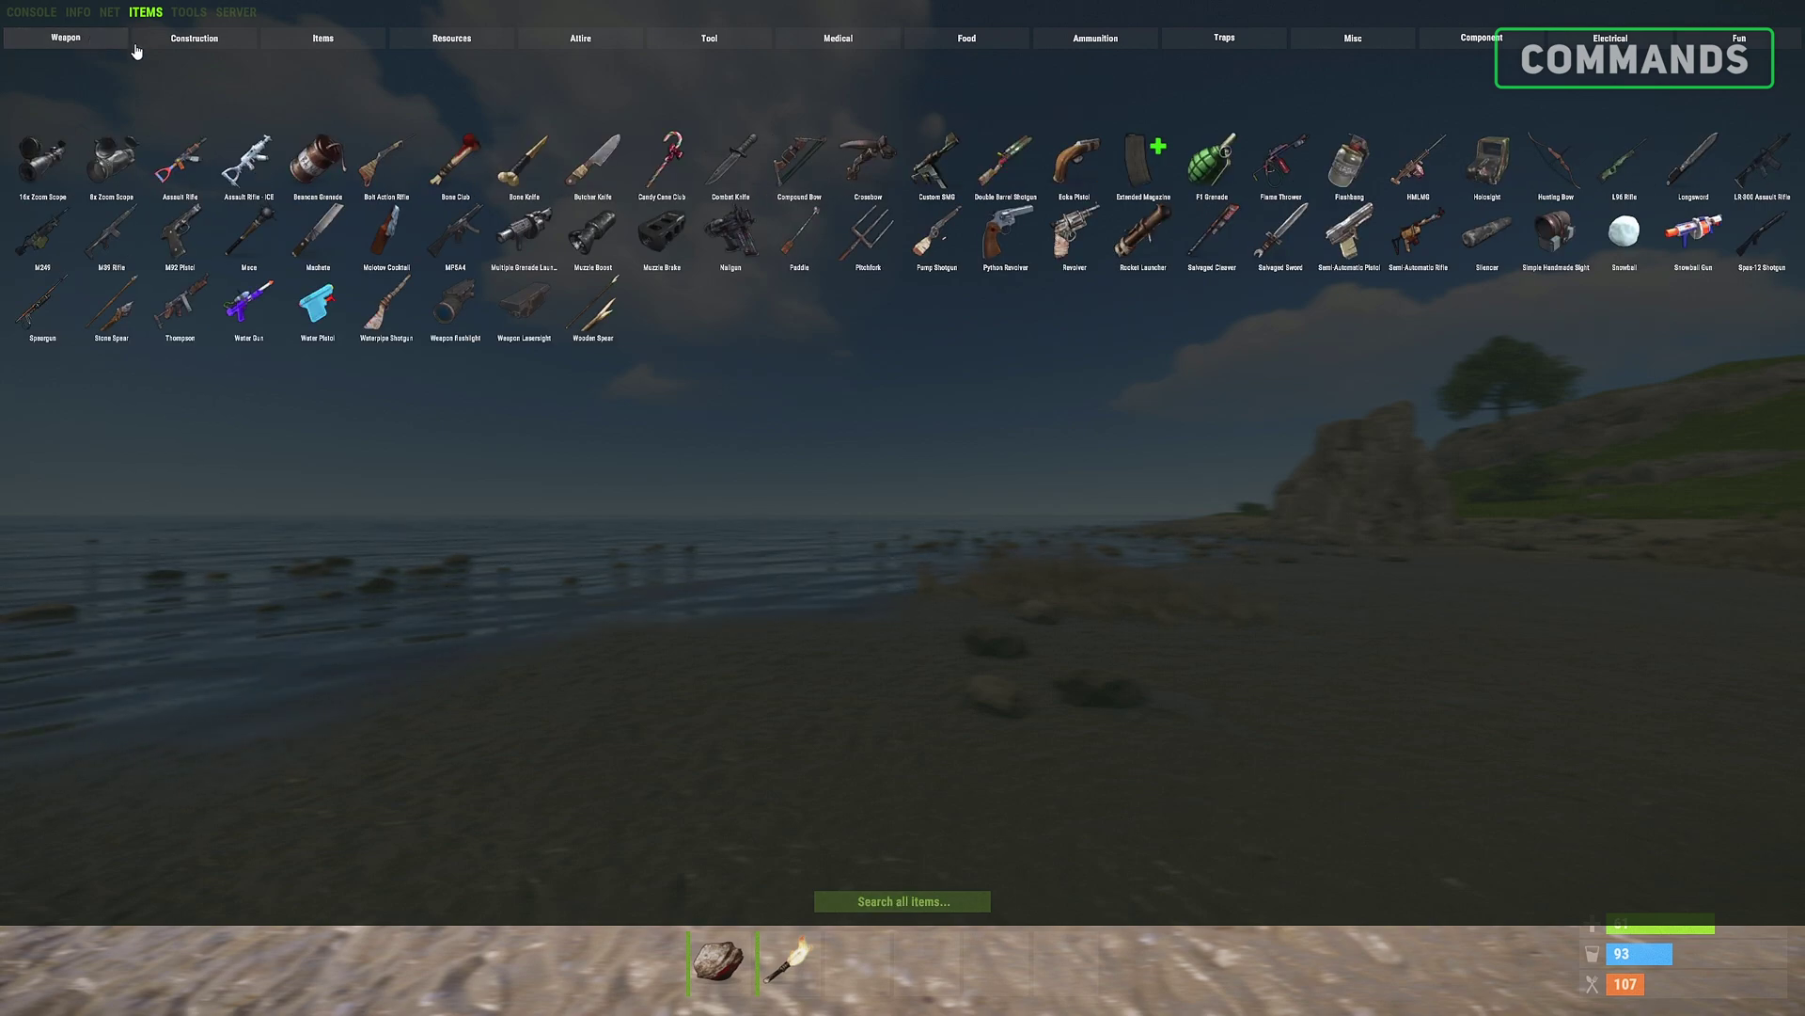
{"action": "left_click", "coordinate": [207, 47]}
{"action": "left_click", "coordinate": [320, 42]}
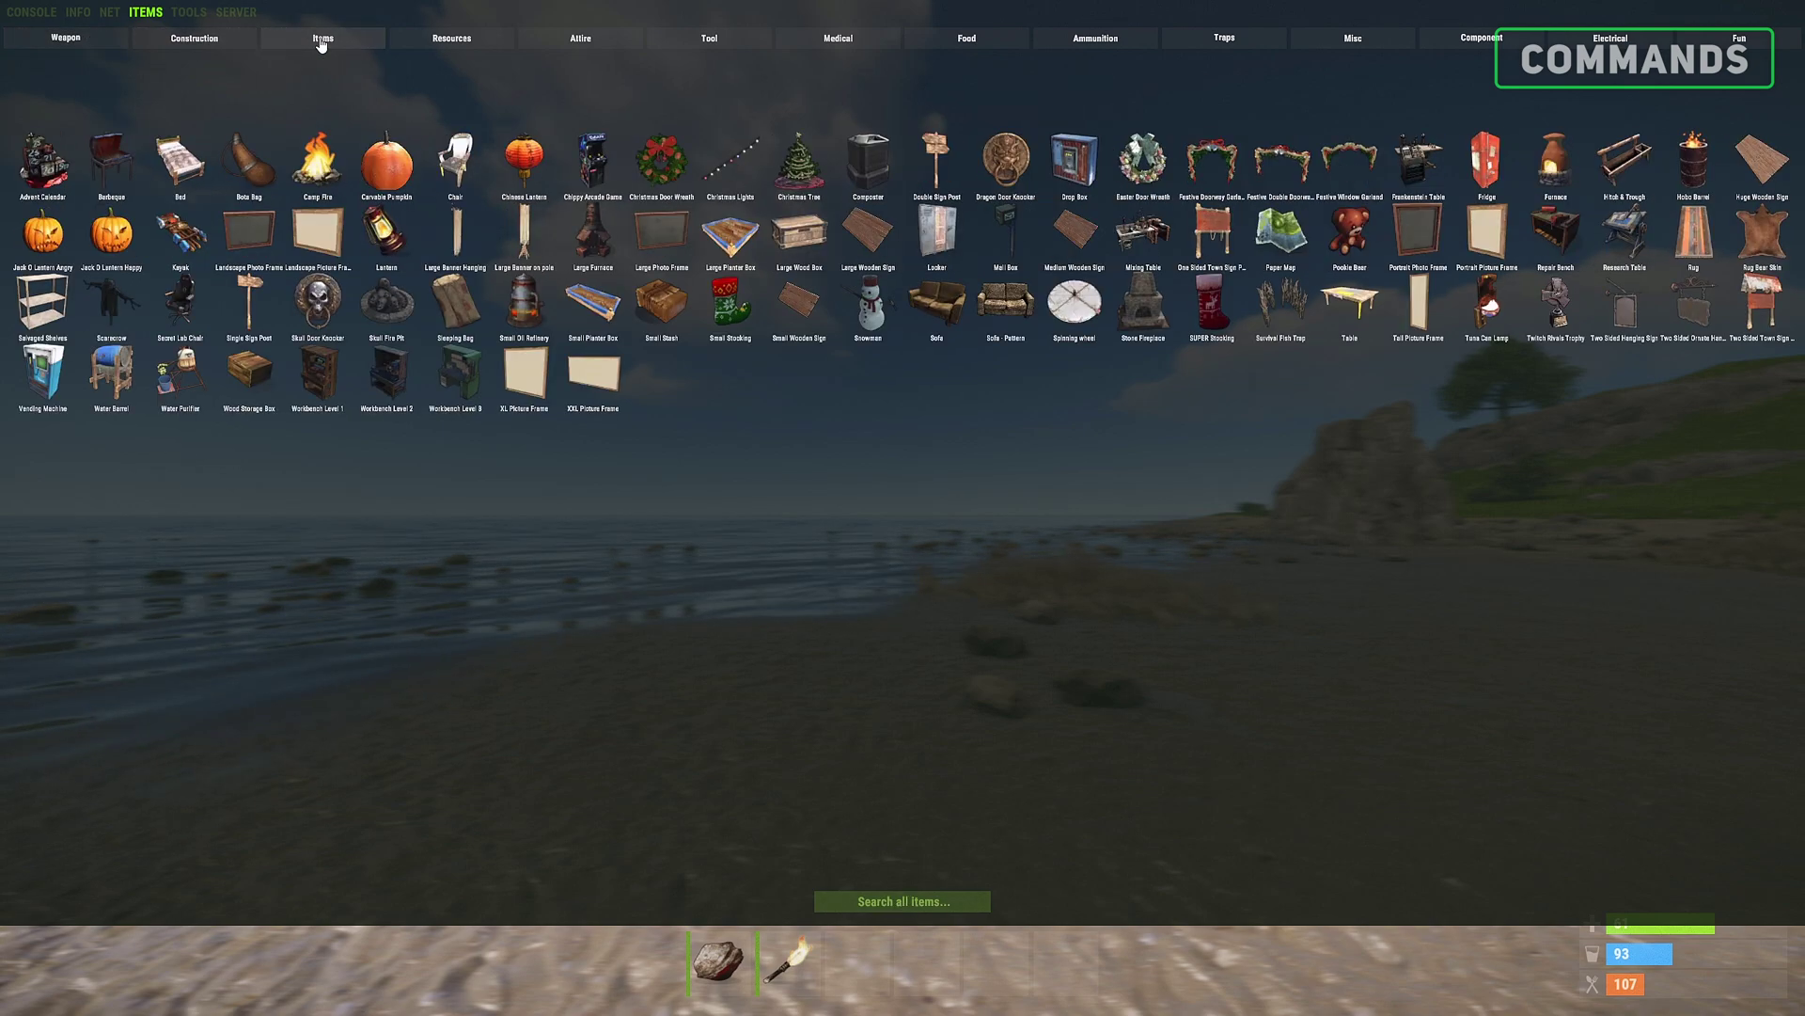
{"action": "left_click", "coordinate": [441, 48]}
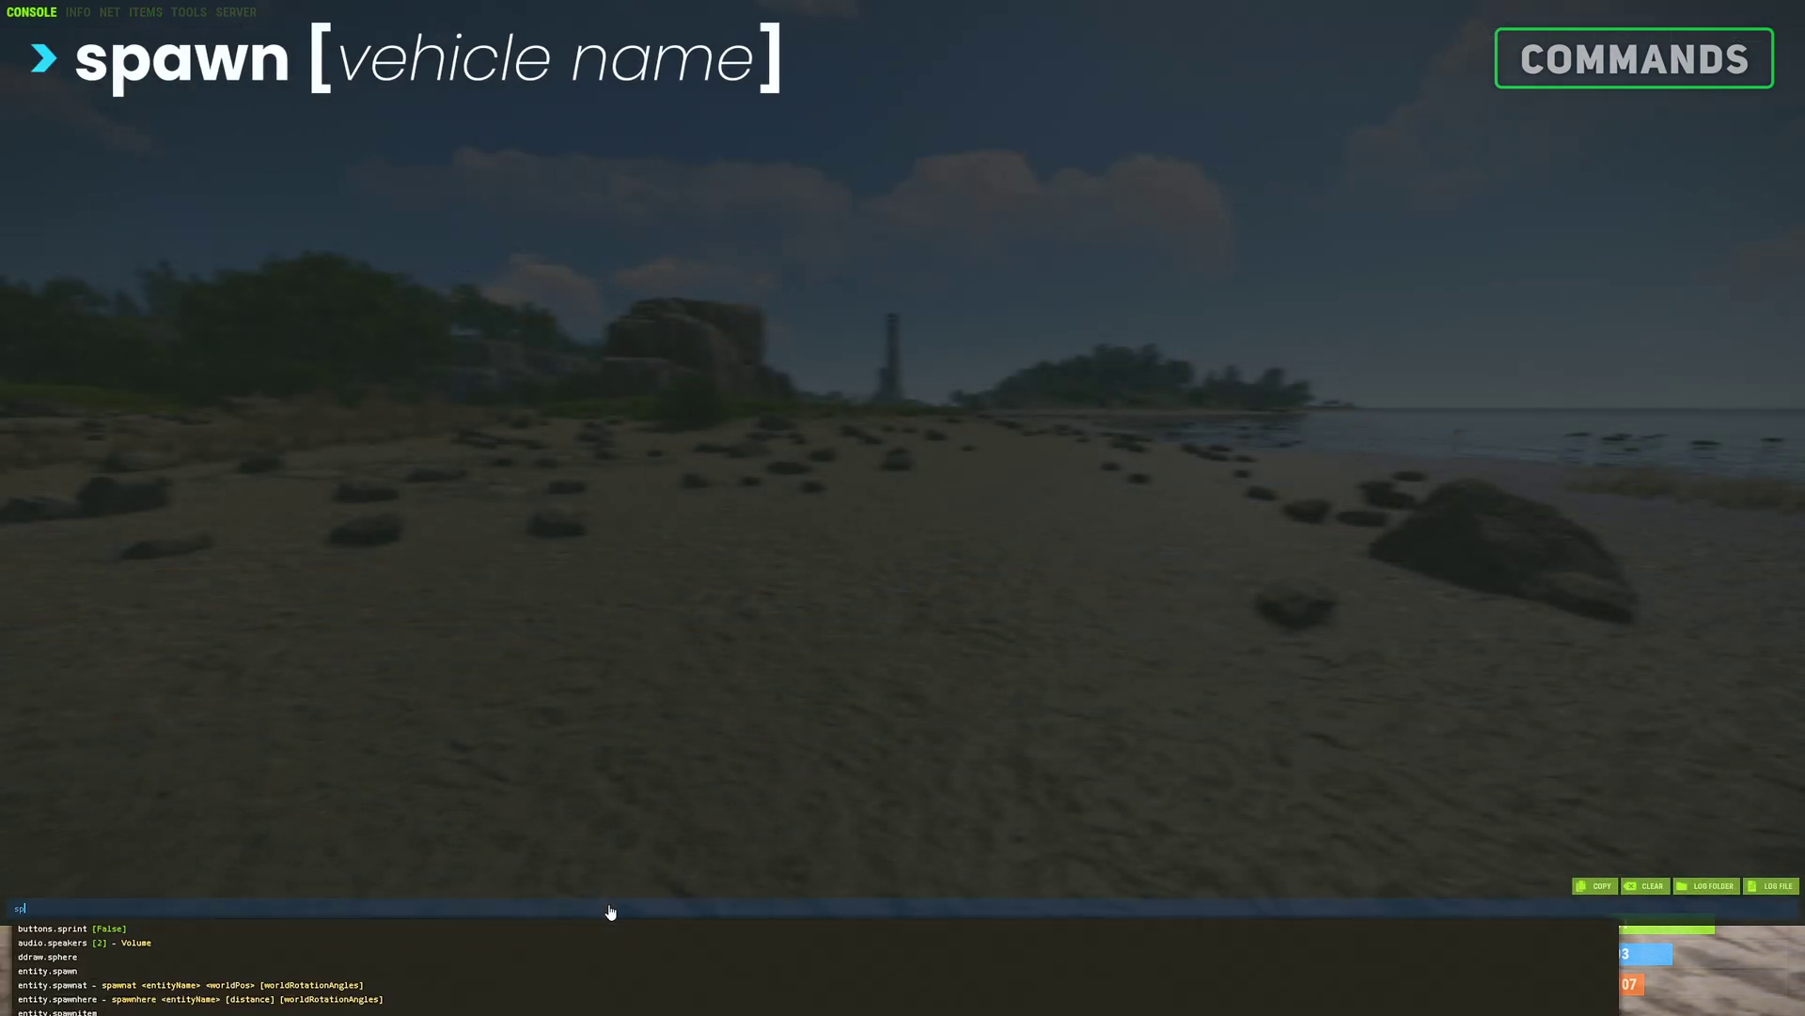
Step: Spawn a minicopter with the 'spawn minicopter' console command
{"action": "type", "text": "wn"}
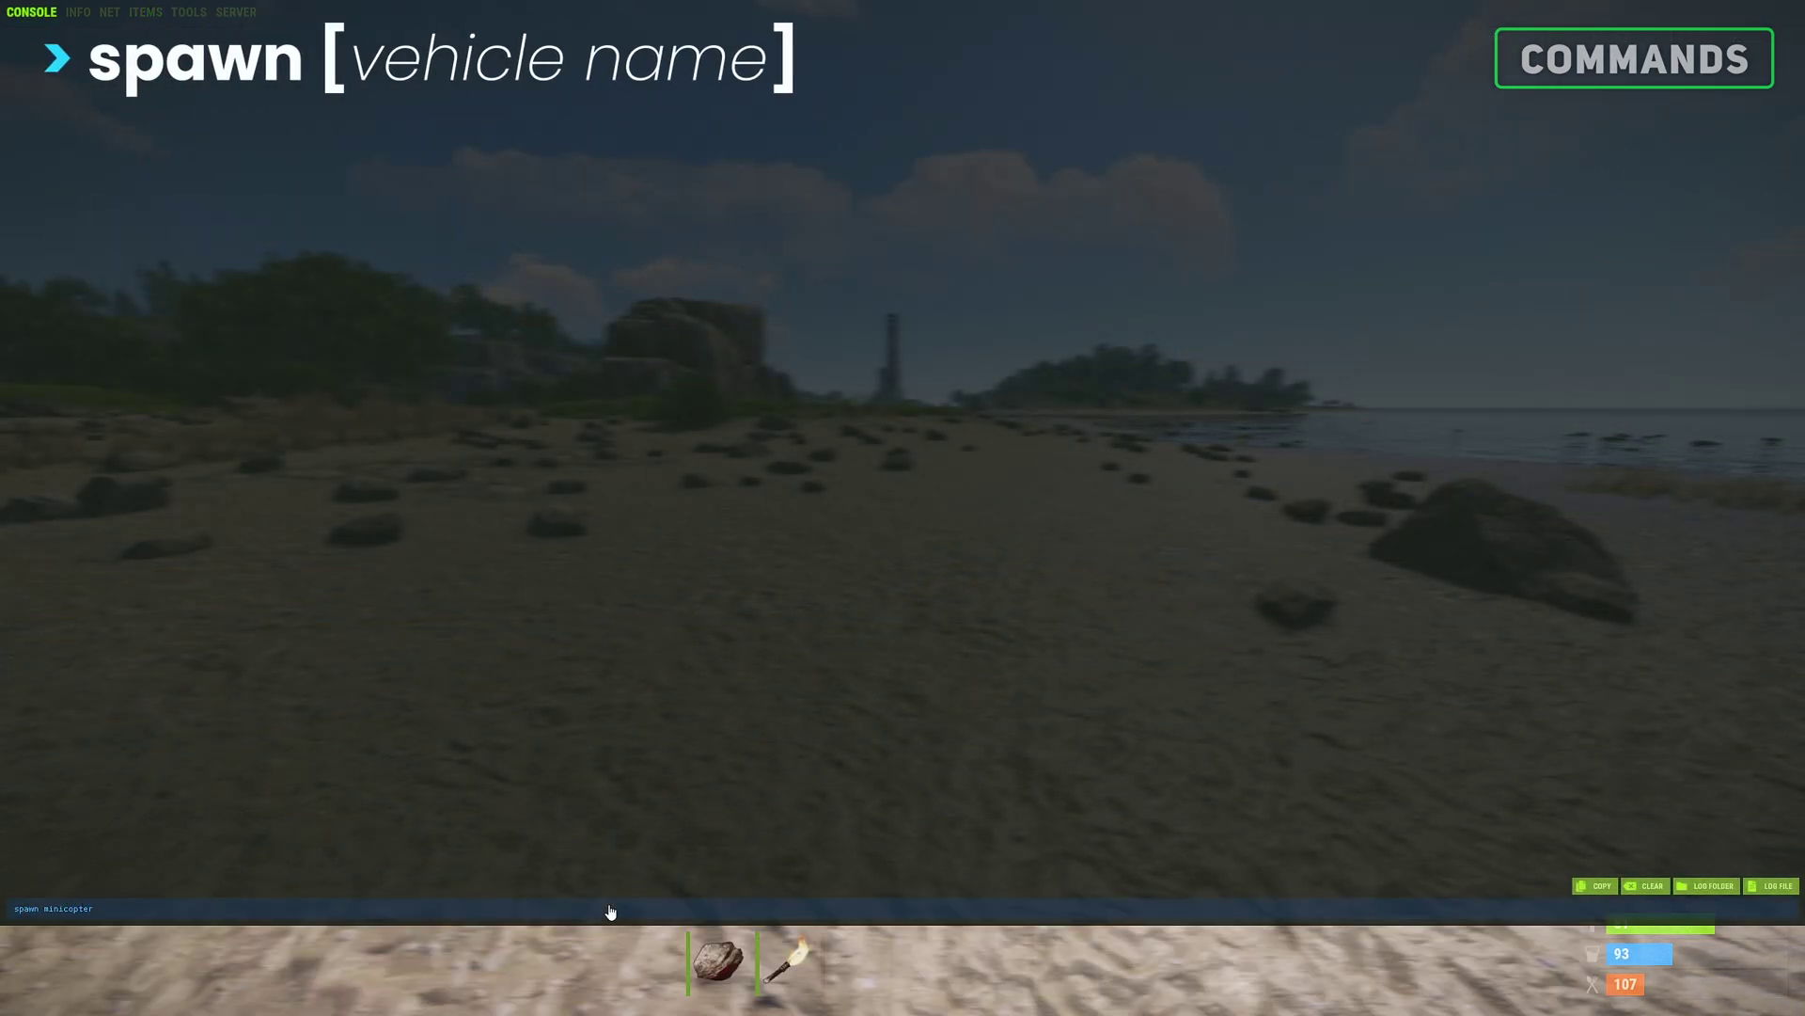
{"action": "type", "text": " minicopter"}
{"action": "key", "text": "Return"}
{"action": "key", "text": "F1"}
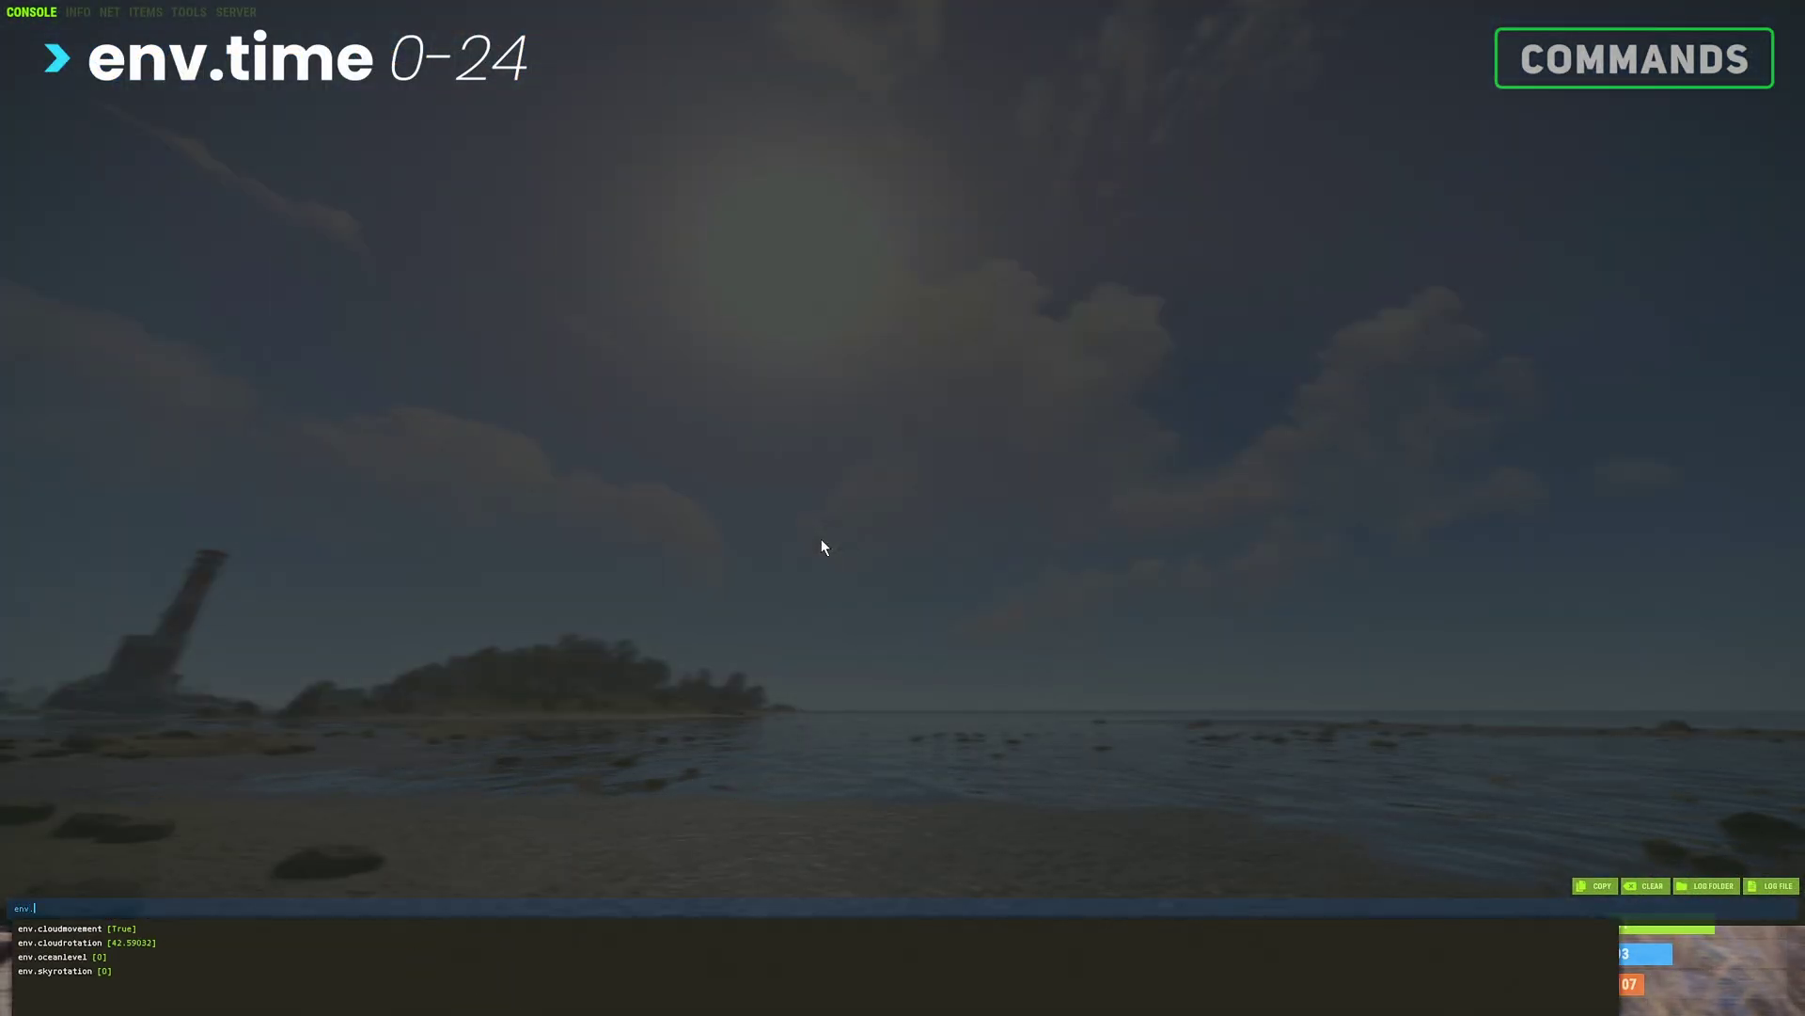
Step: Set env.time 24 for night, back to env.time 12, then freeze time with env.progresstime false
{"action": "type", "text": "env.time"}
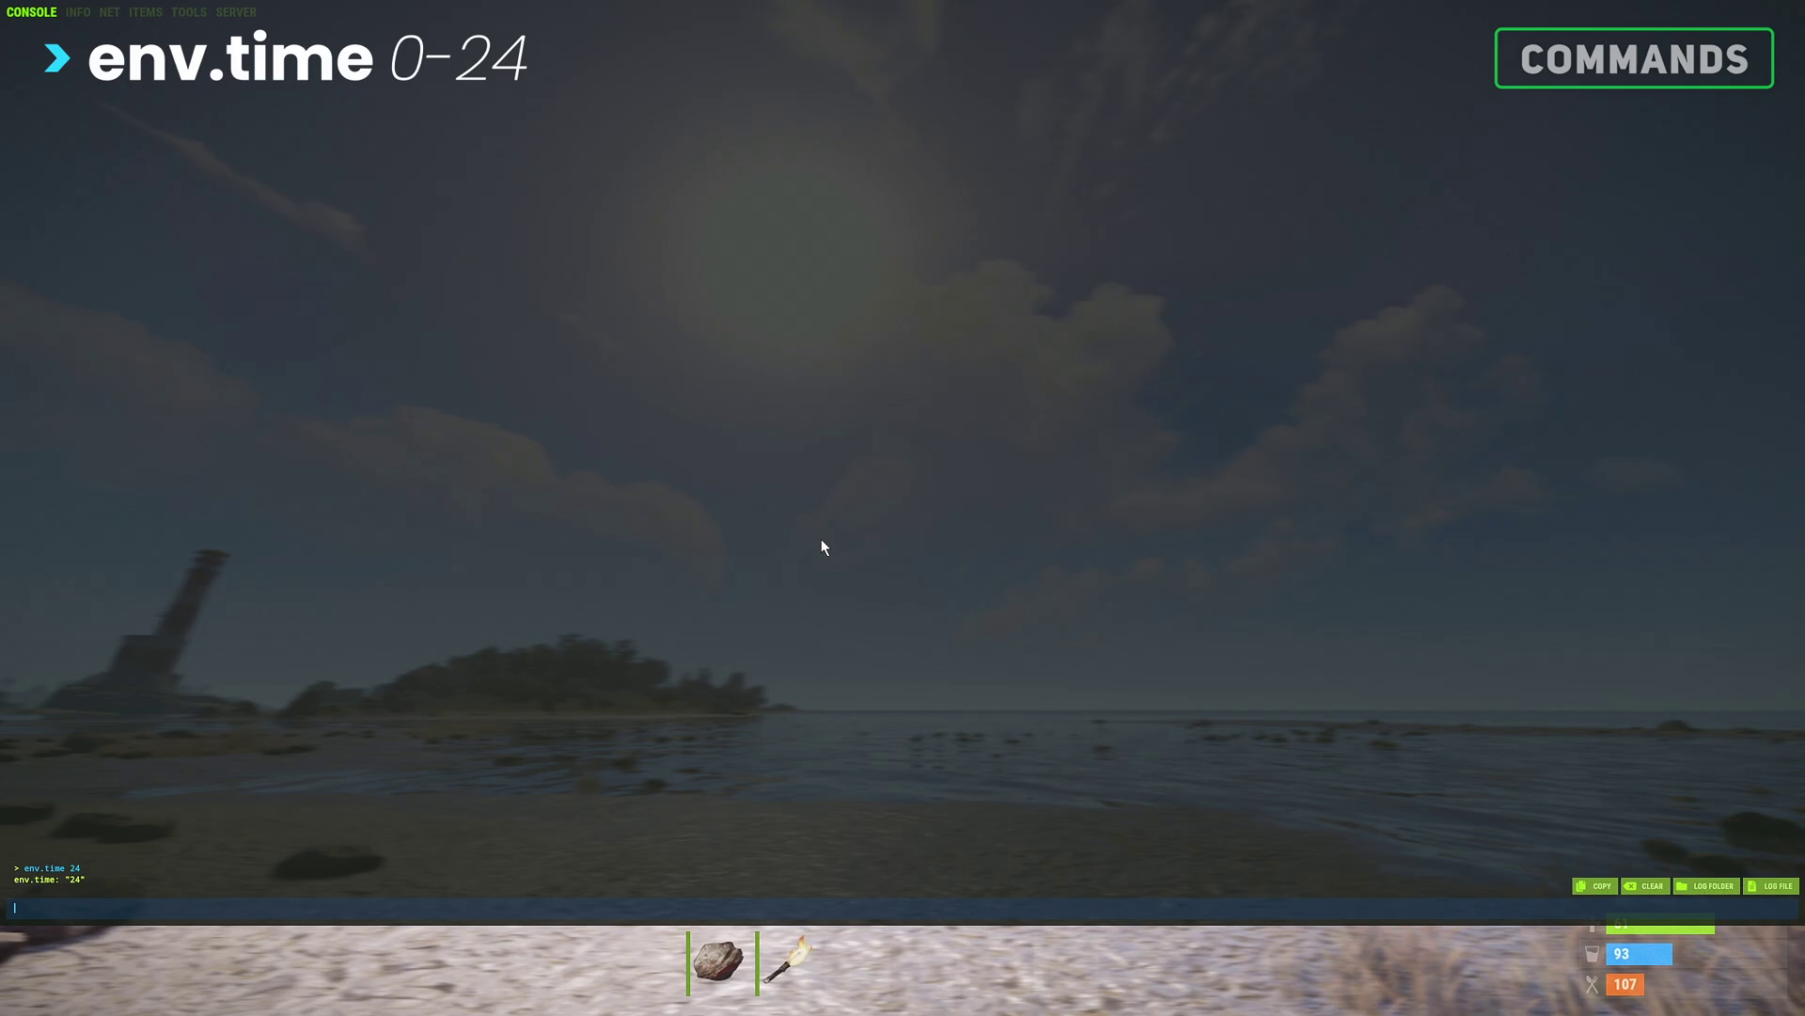
{"action": "key", "text": "F1"}
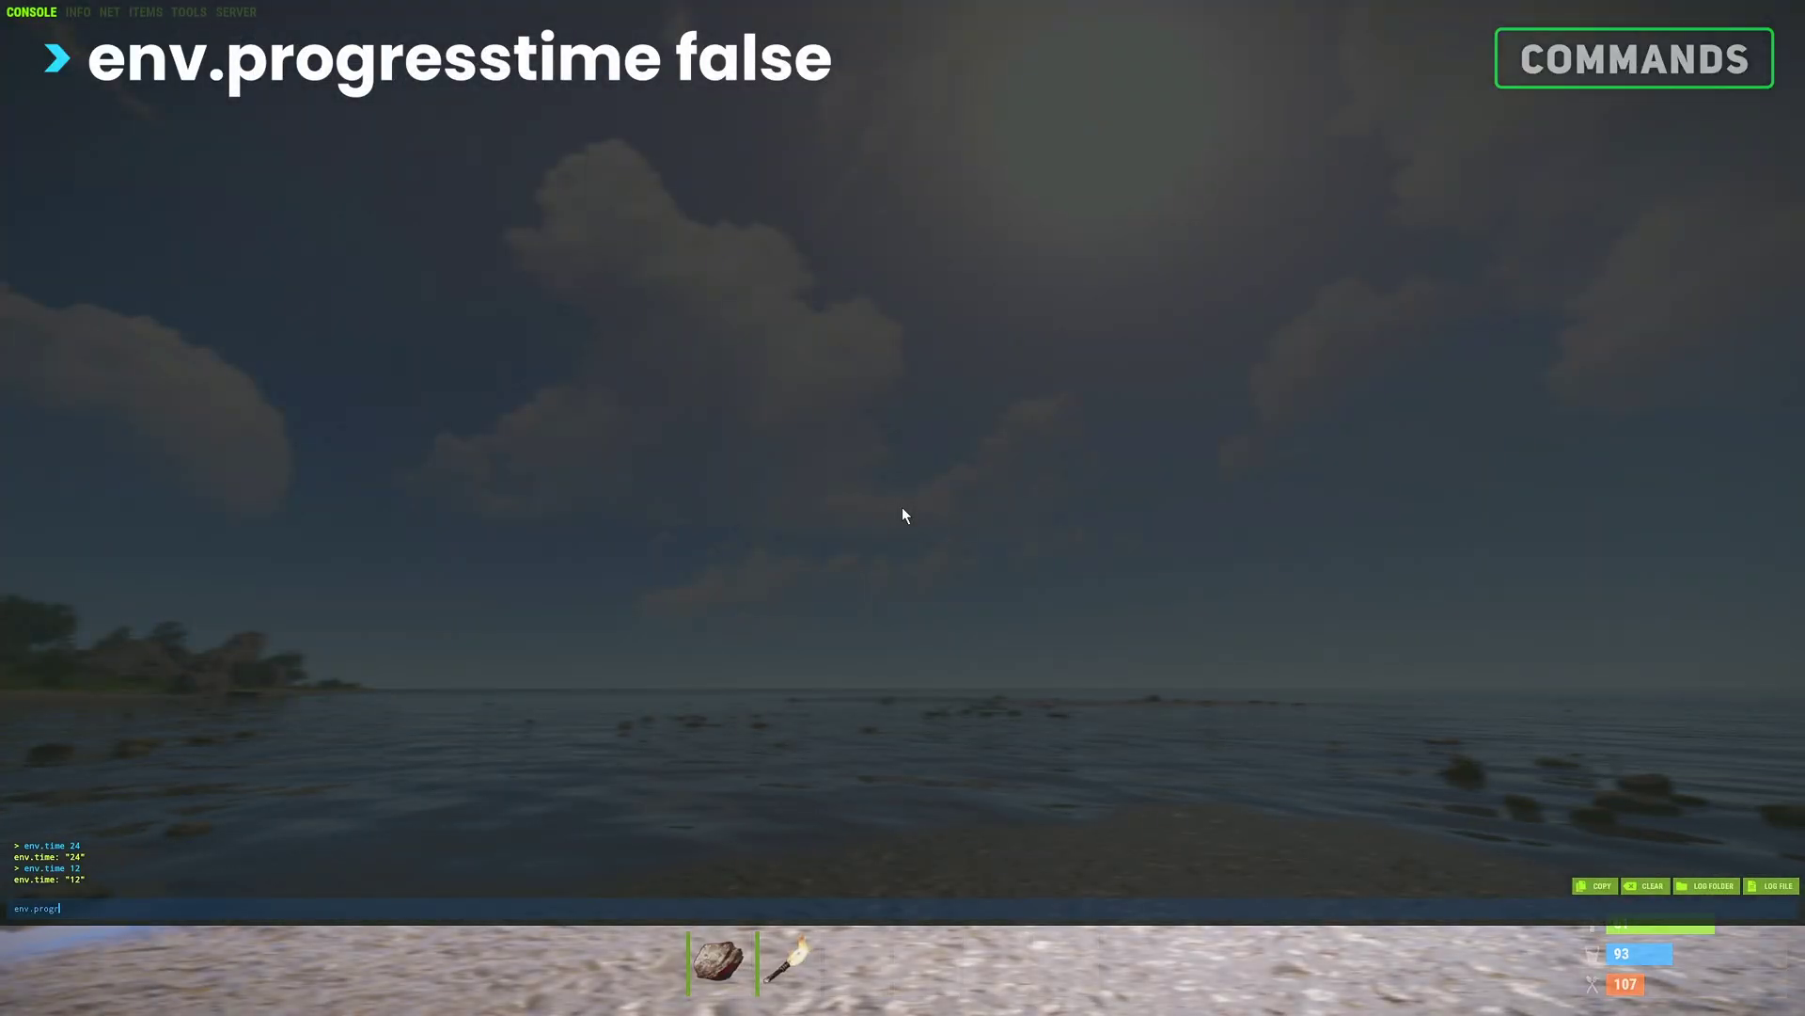
{"action": "type", "text": "esstim"}
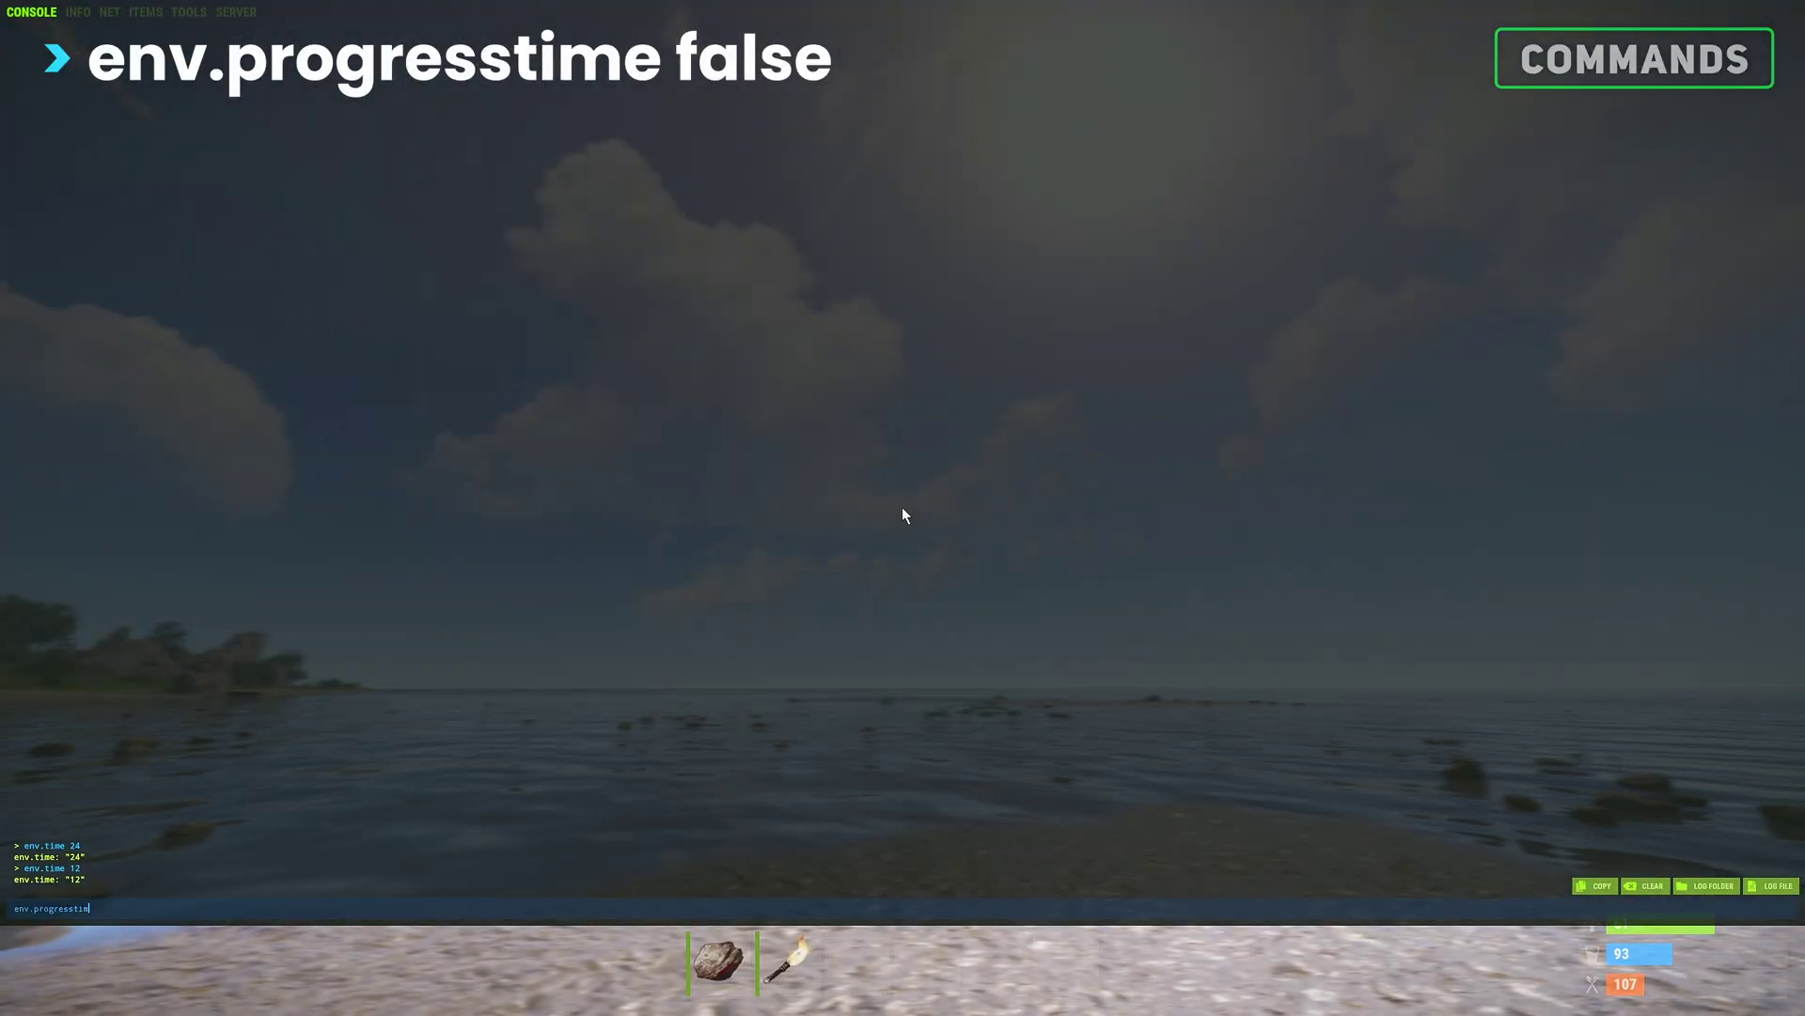
{"action": "type", "text": "e false"}
{"action": "key", "text": "Return"}
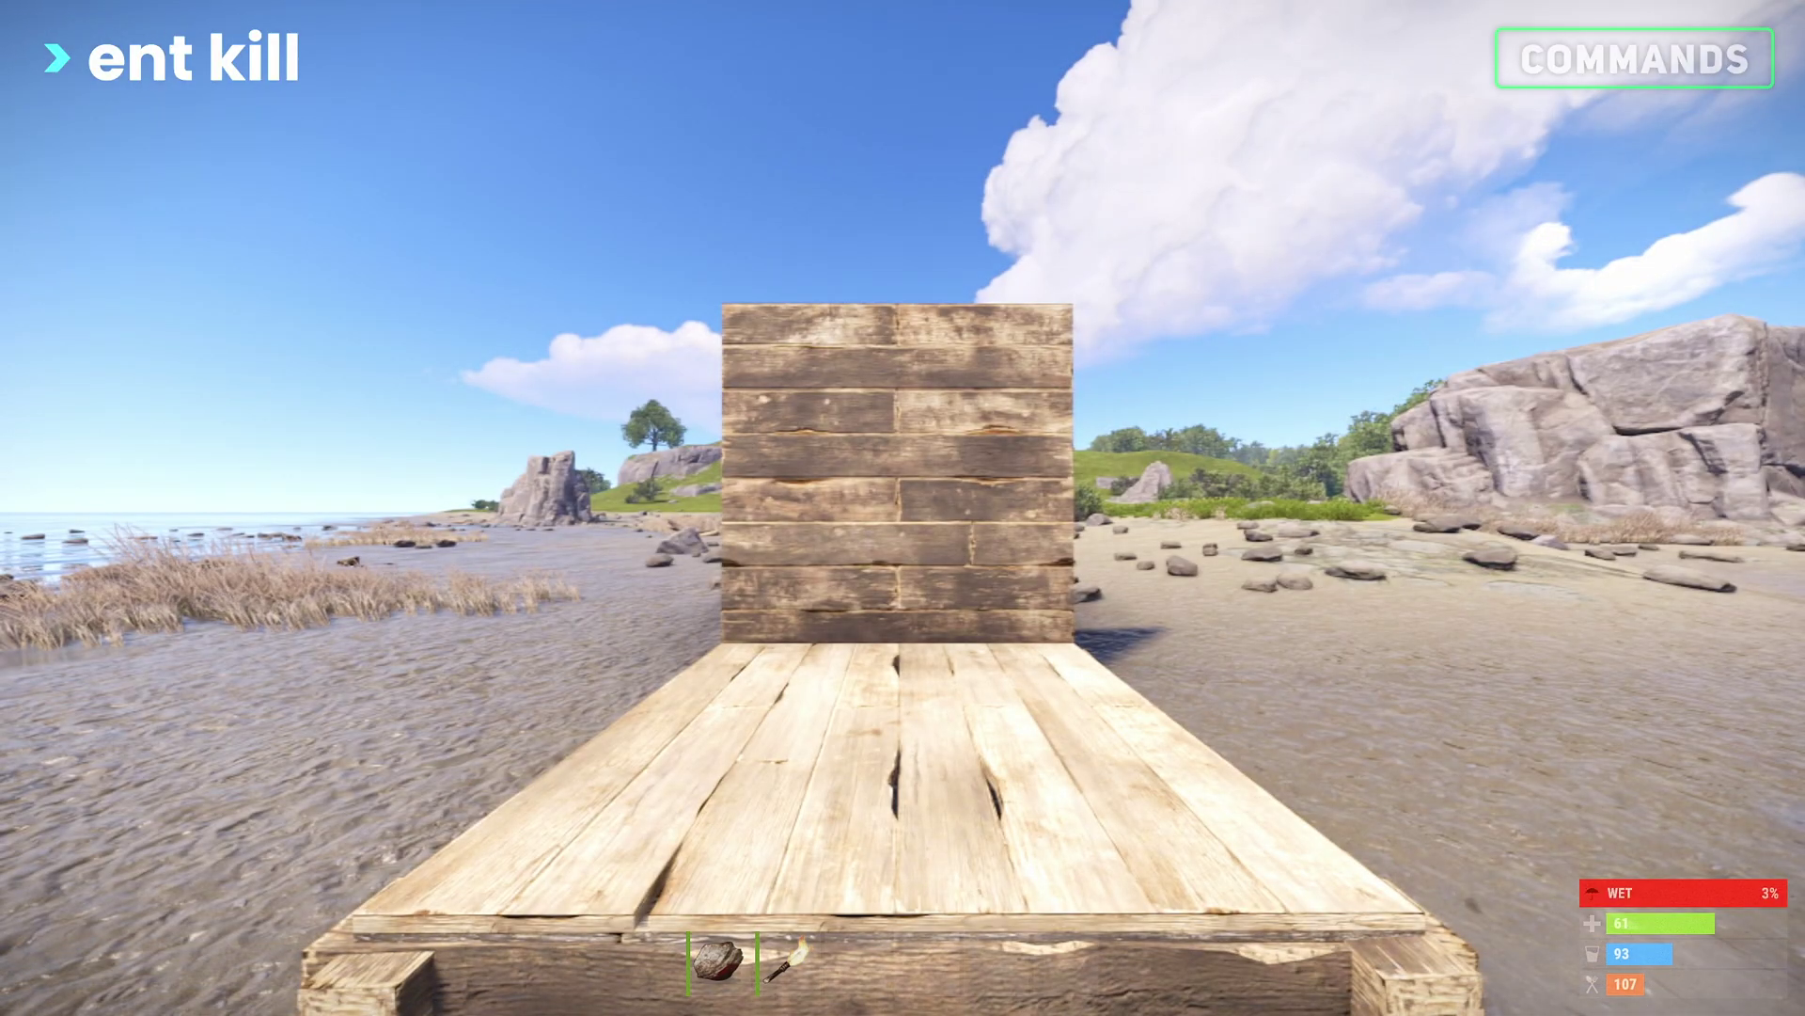
Step: Destroy the wooden wall in front of the player with 'ent kill'
{"action": "key", "text": "F1"}
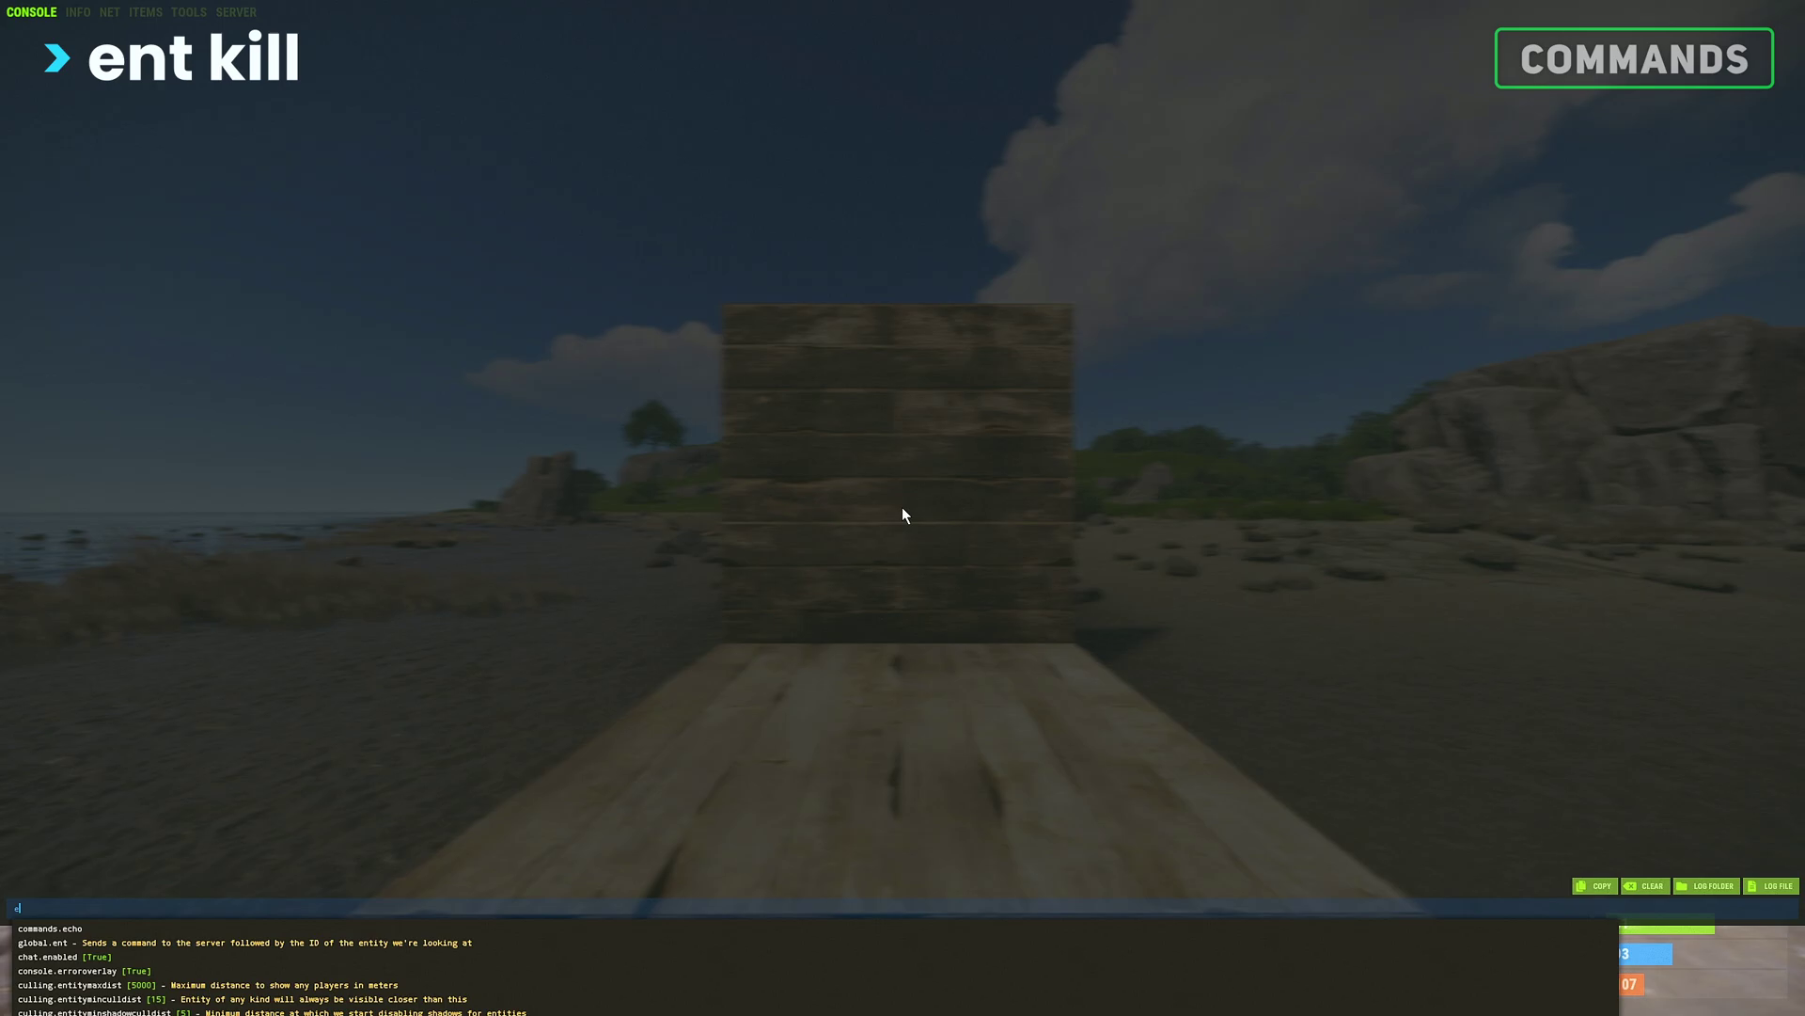
{"action": "type", "text": "ent kill"}
{"action": "key", "text": "Return"}
{"action": "key", "text": "F1"}
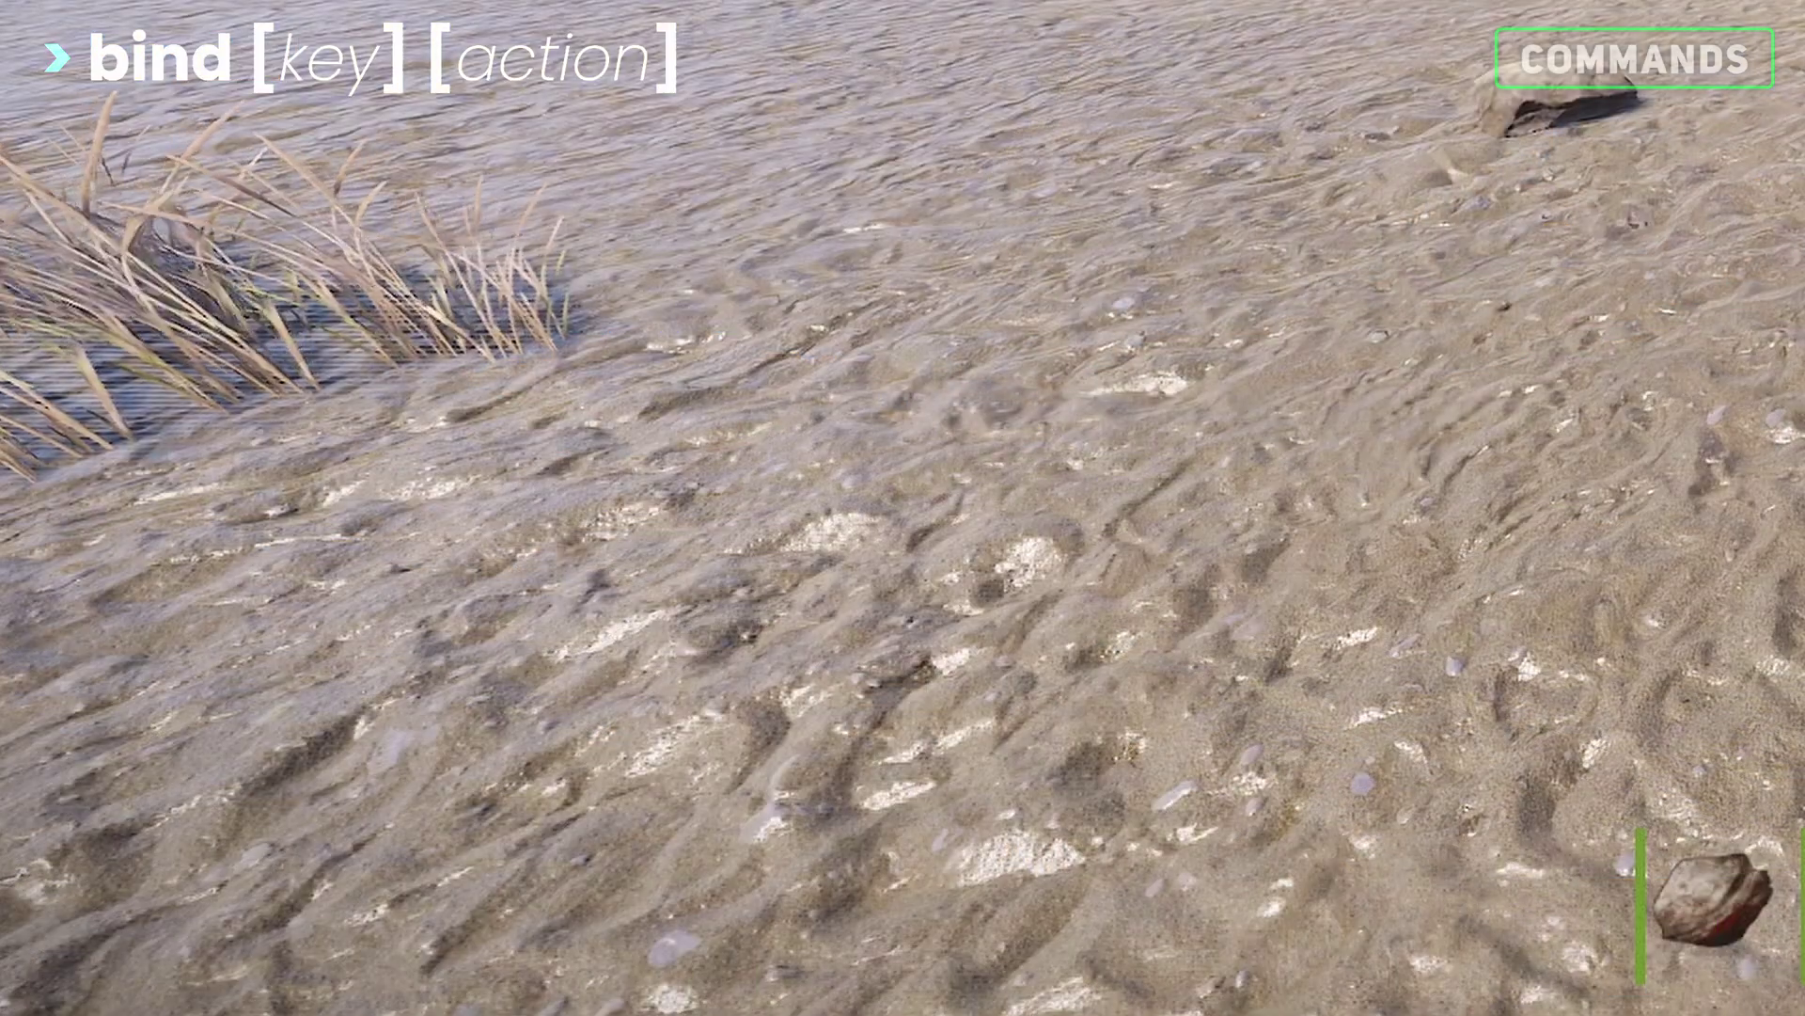
Step: Bind key 7 to 'spawn minicopter', test it, and scroll the Rust Wiki Keybinds guide
{"action": "key", "text": "F1"}
{"action": "type", "text": "bind 7 \"spawn"}
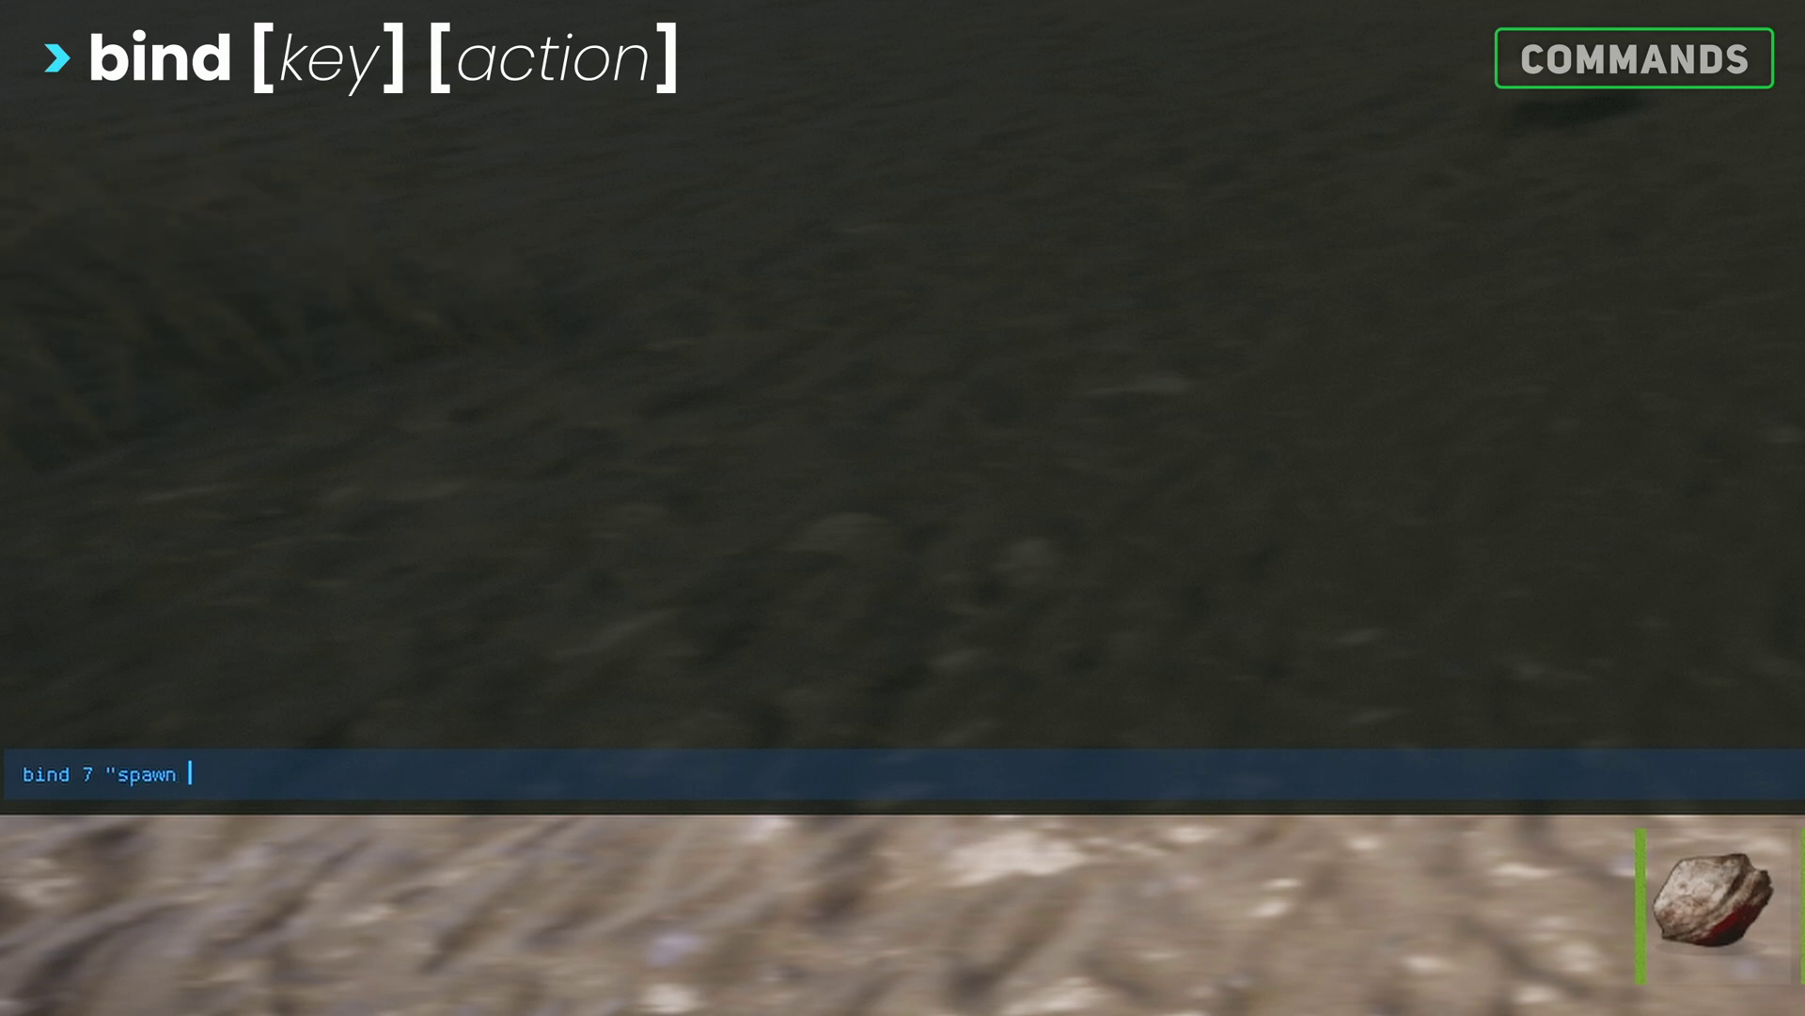
{"action": "key", "text": "F1"}
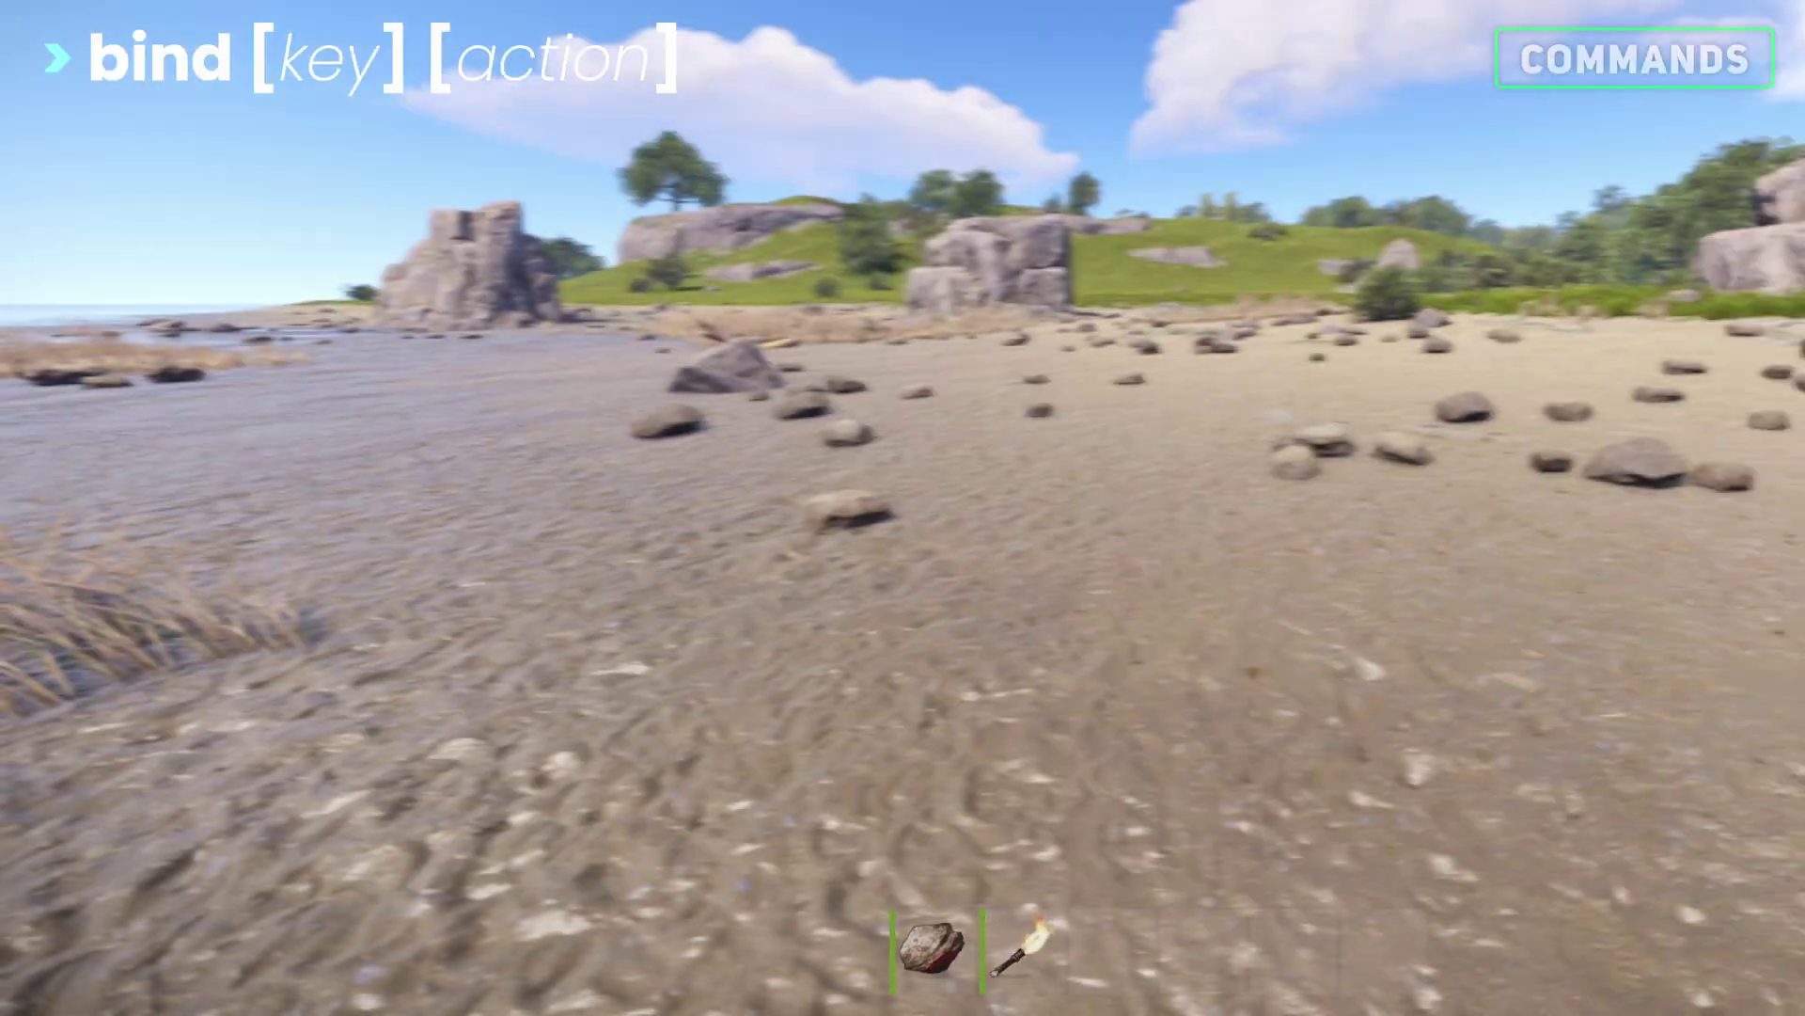
{"action": "key", "text": "7"}
{"action": "key", "text": "7"}
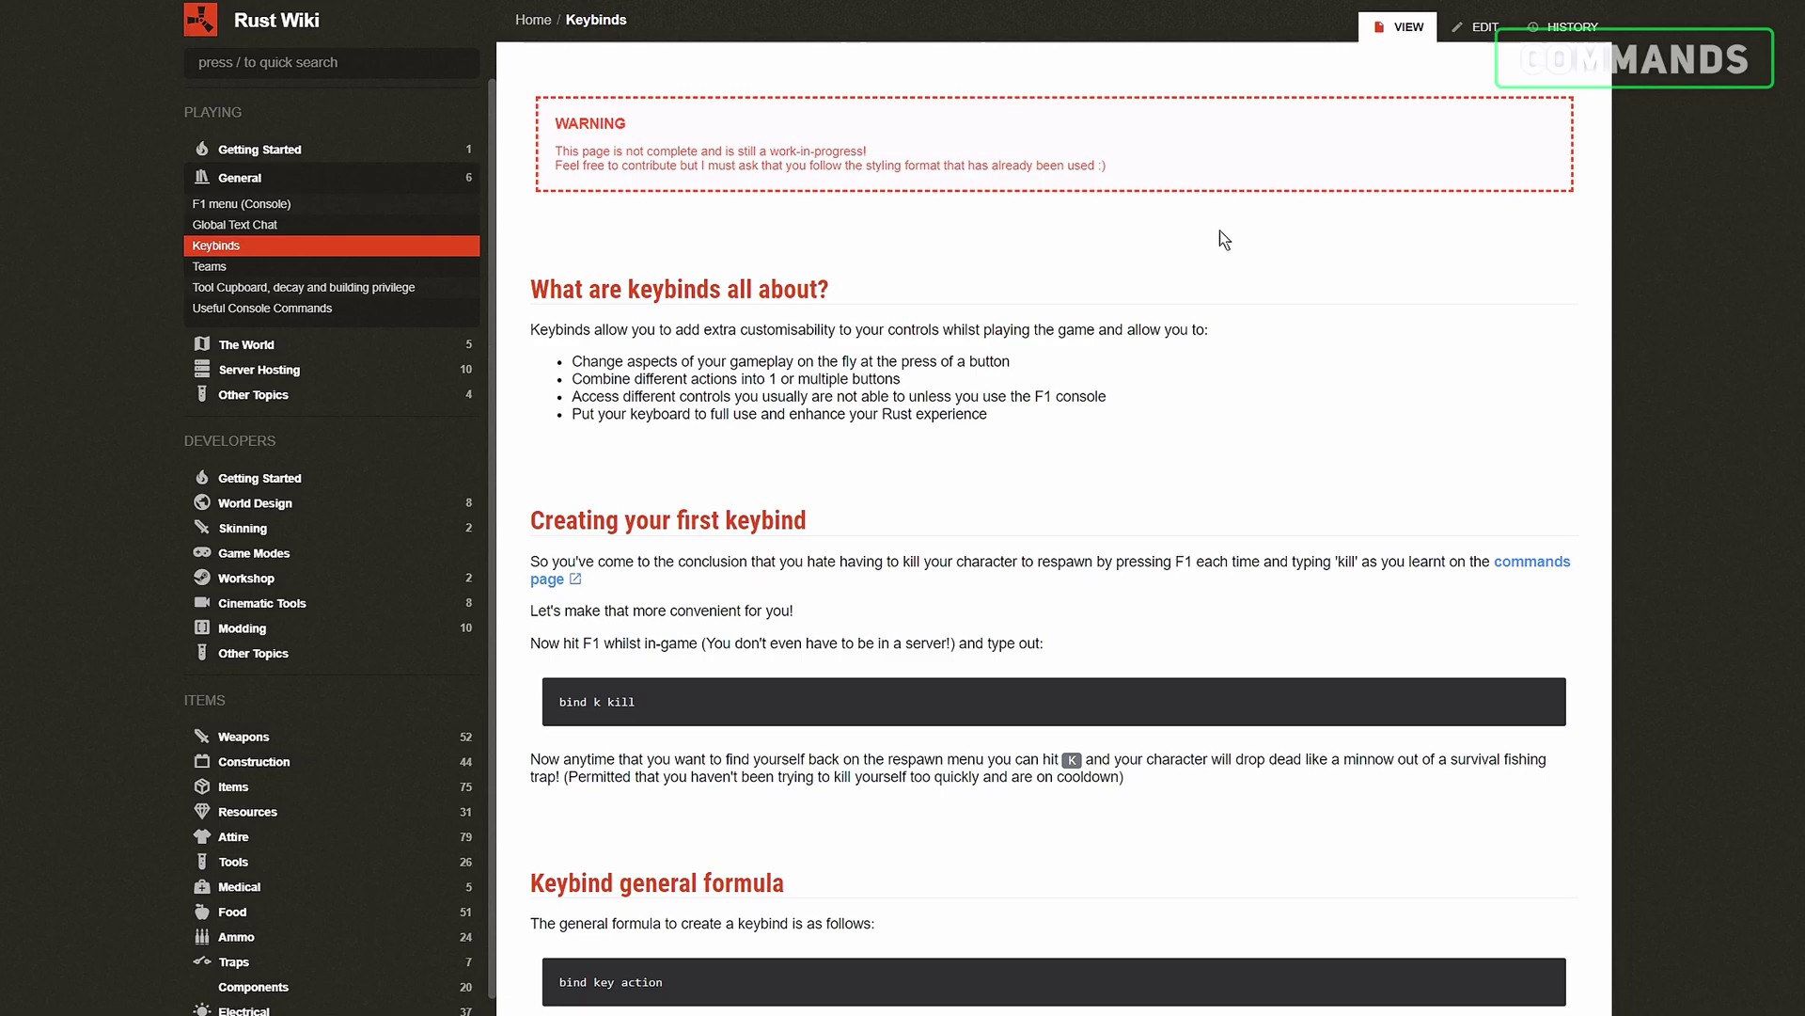
{"action": "scroll", "coordinate": [808, 344], "scroll_direction": "down", "scroll_amount": 20}
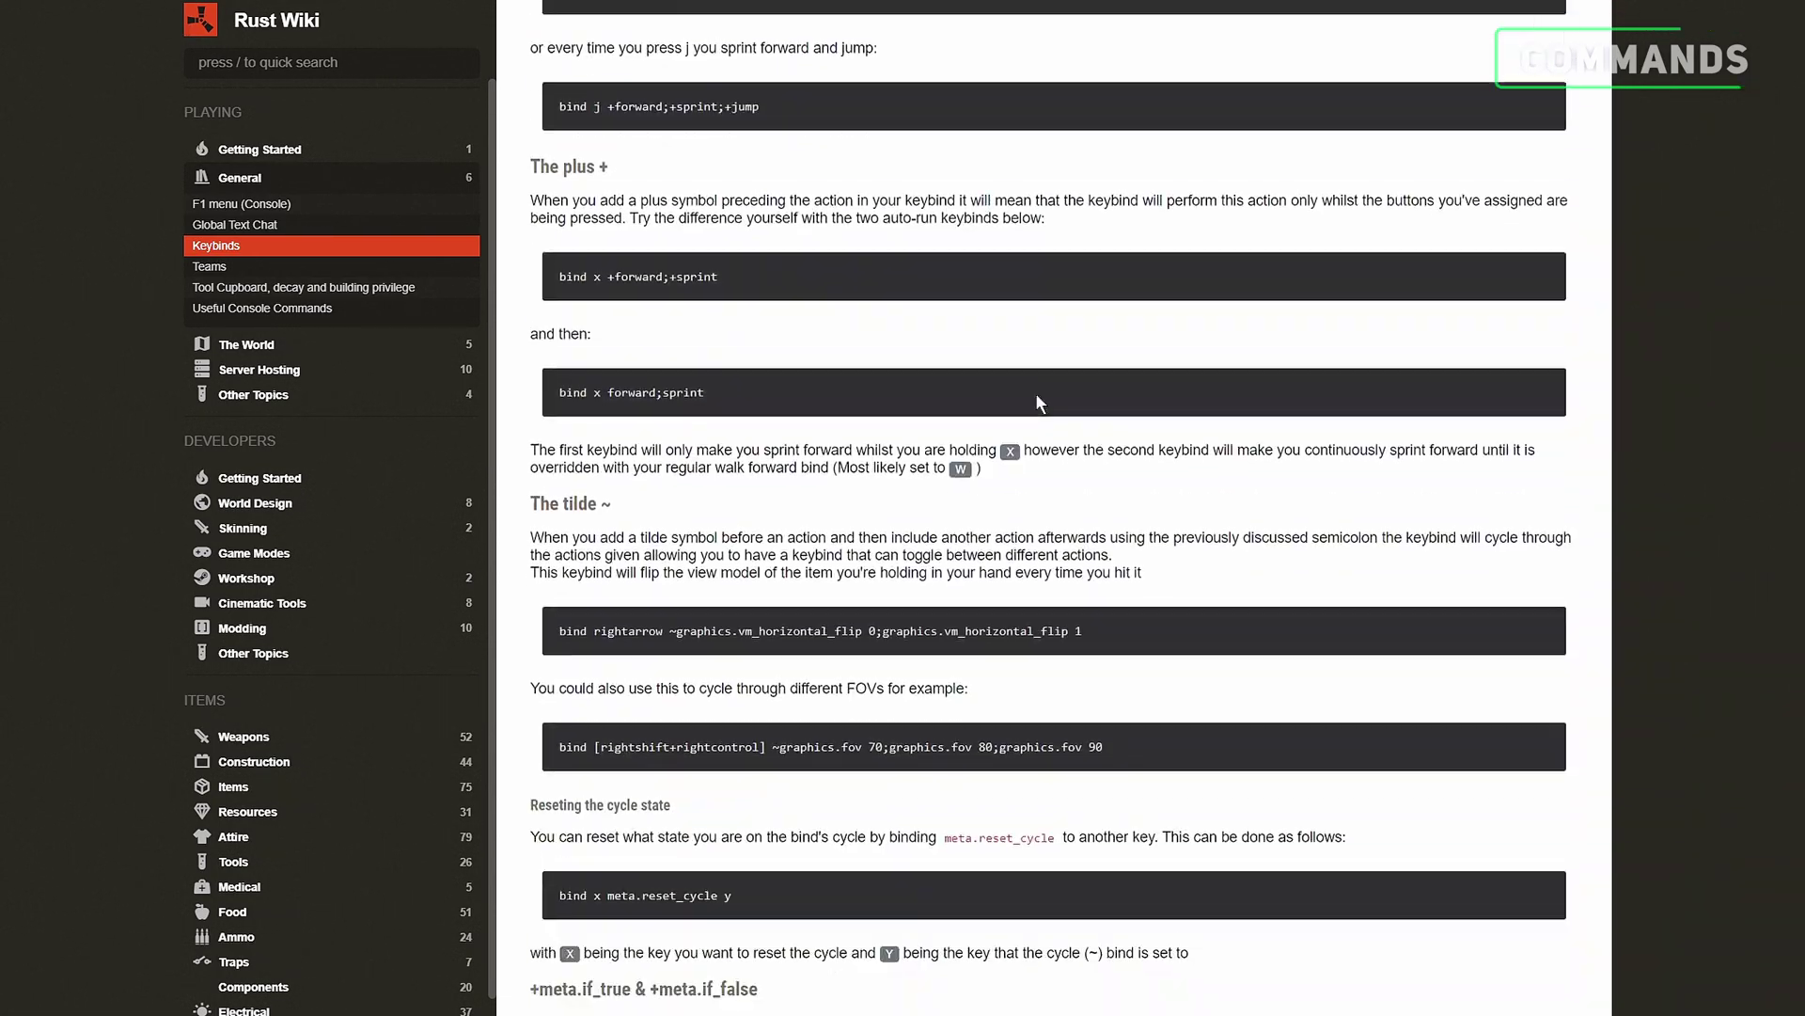
{"action": "scroll", "coordinate": [824, 411], "scroll_direction": "down", "scroll_amount": 5}
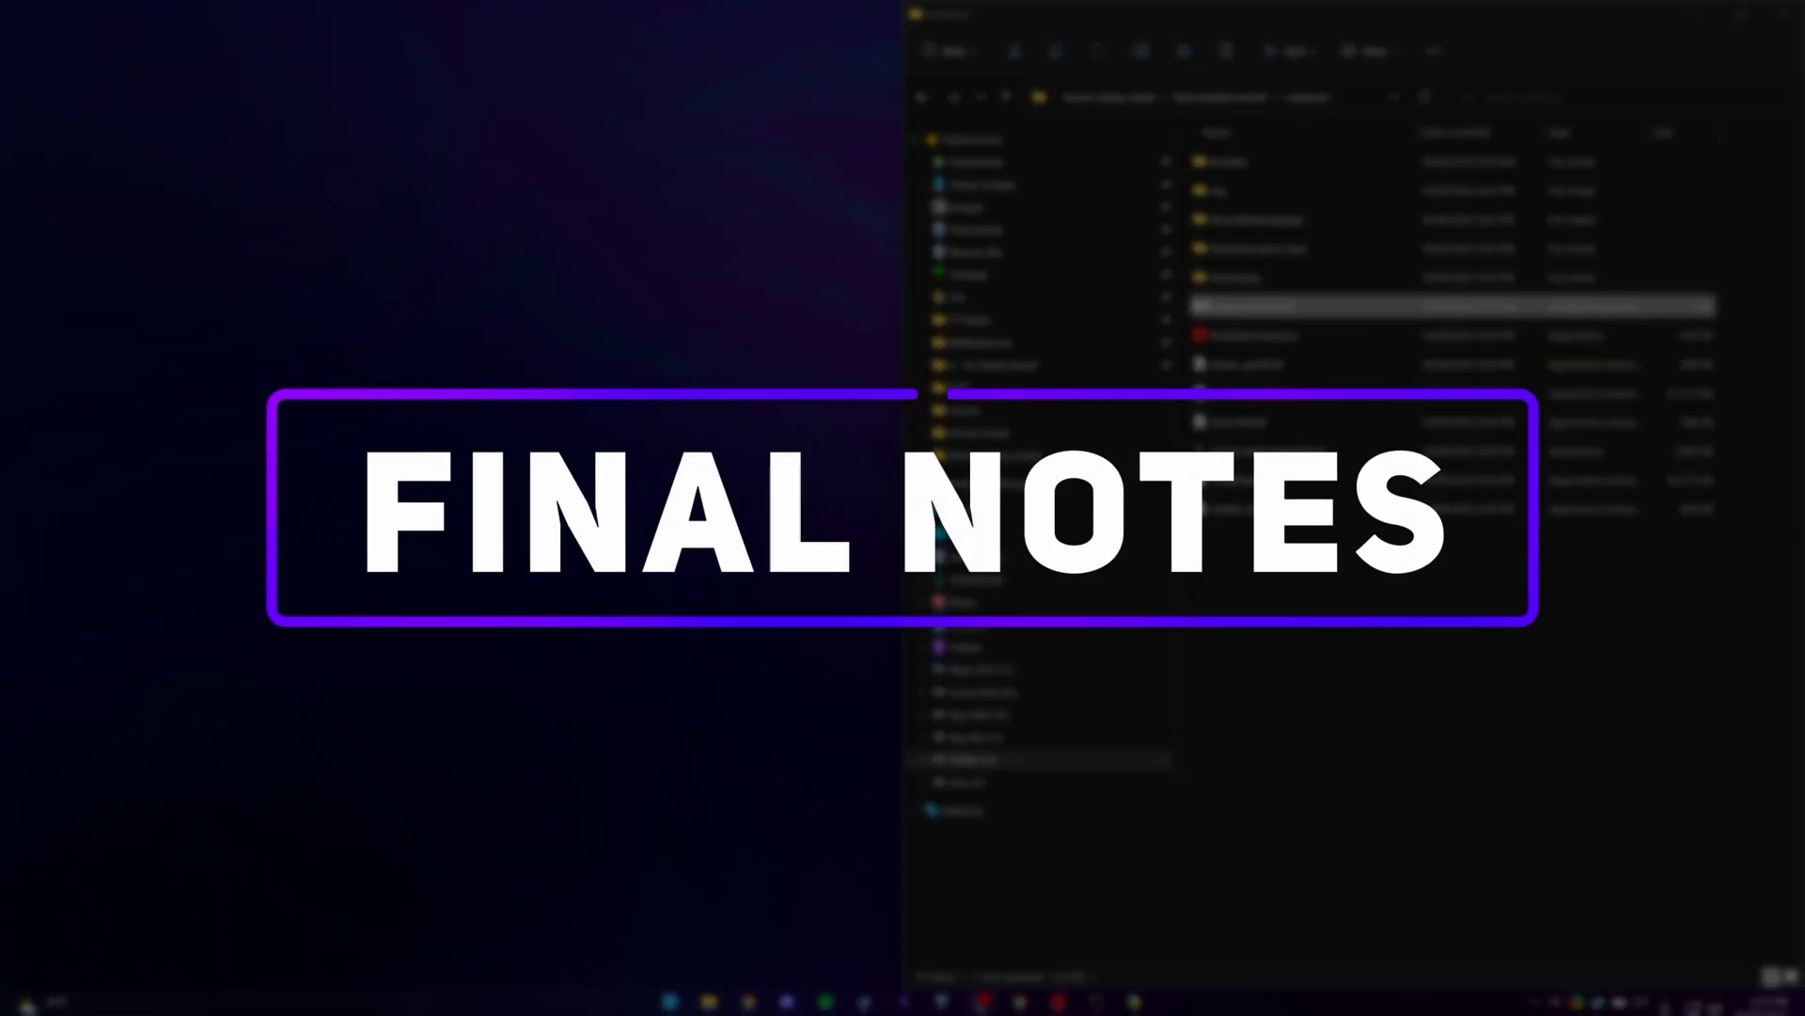
Step: Run Launch_Server.bat from the rustserver folder and move its cmd window to the left side
{"action": "double_click", "coordinate": [1260, 309]}
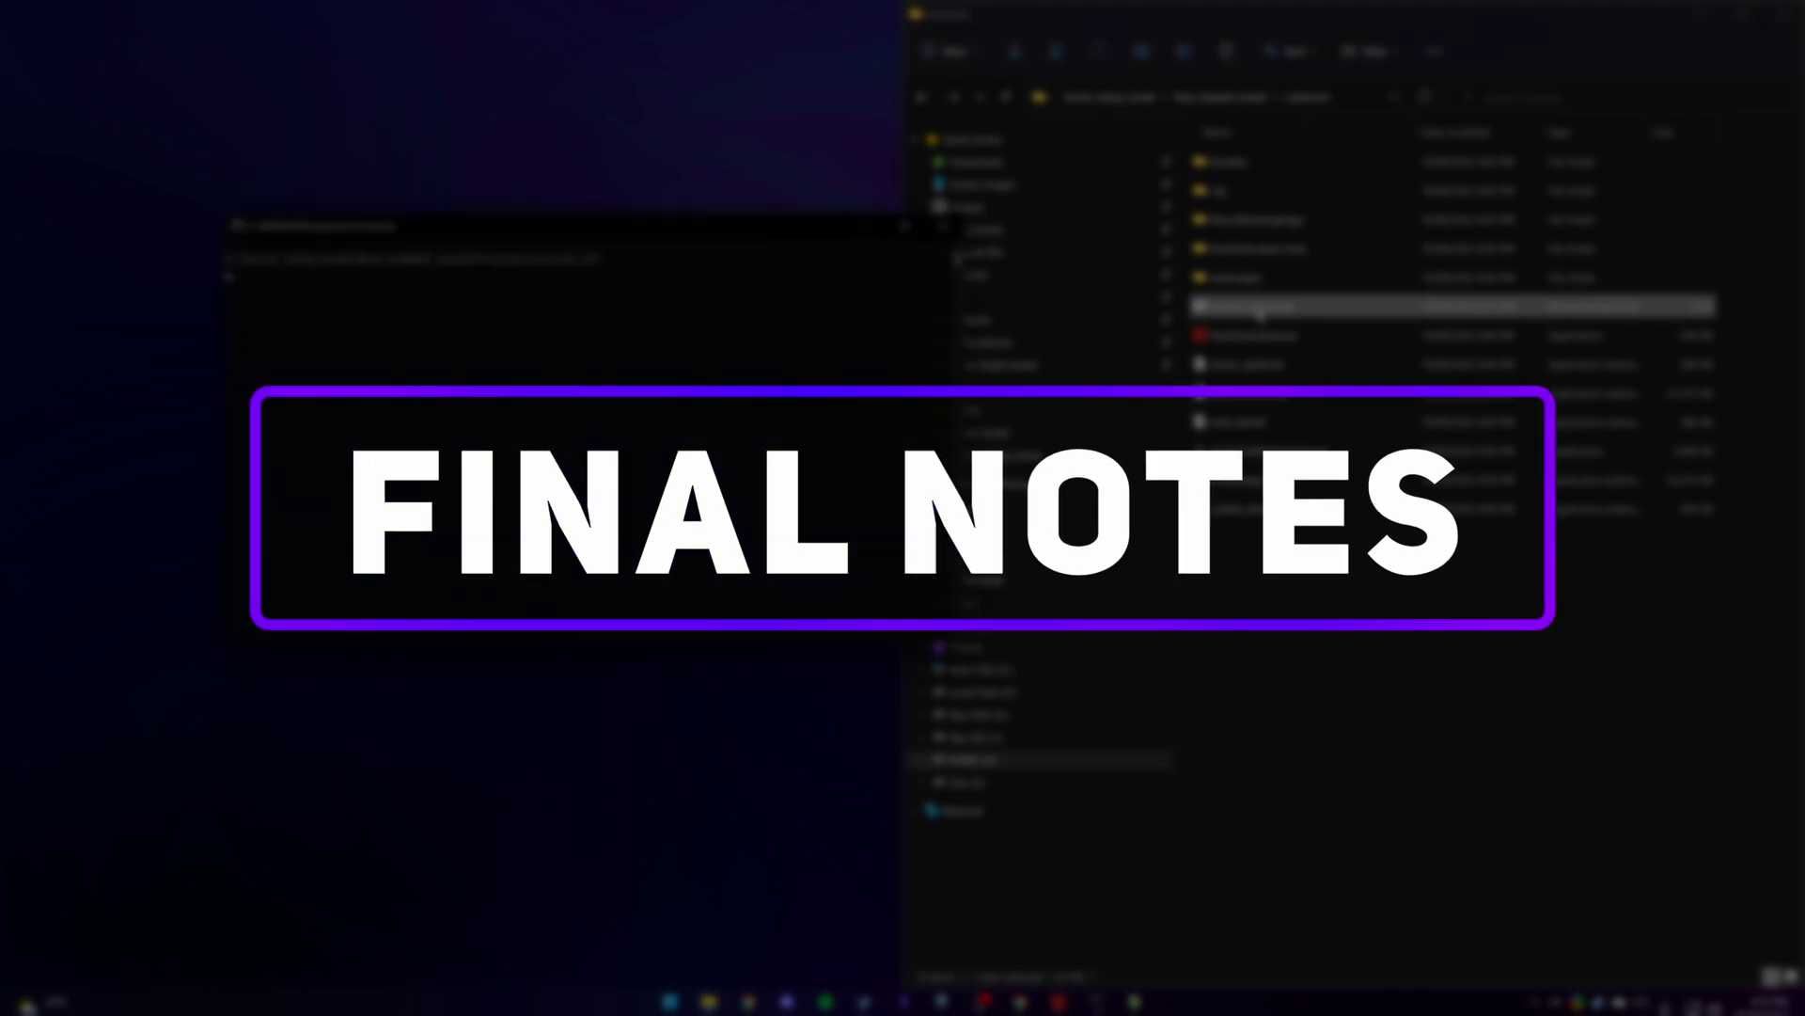
{"action": "left_click_drag", "start_coordinate": [743, 220], "coordinate": [615, 228]}
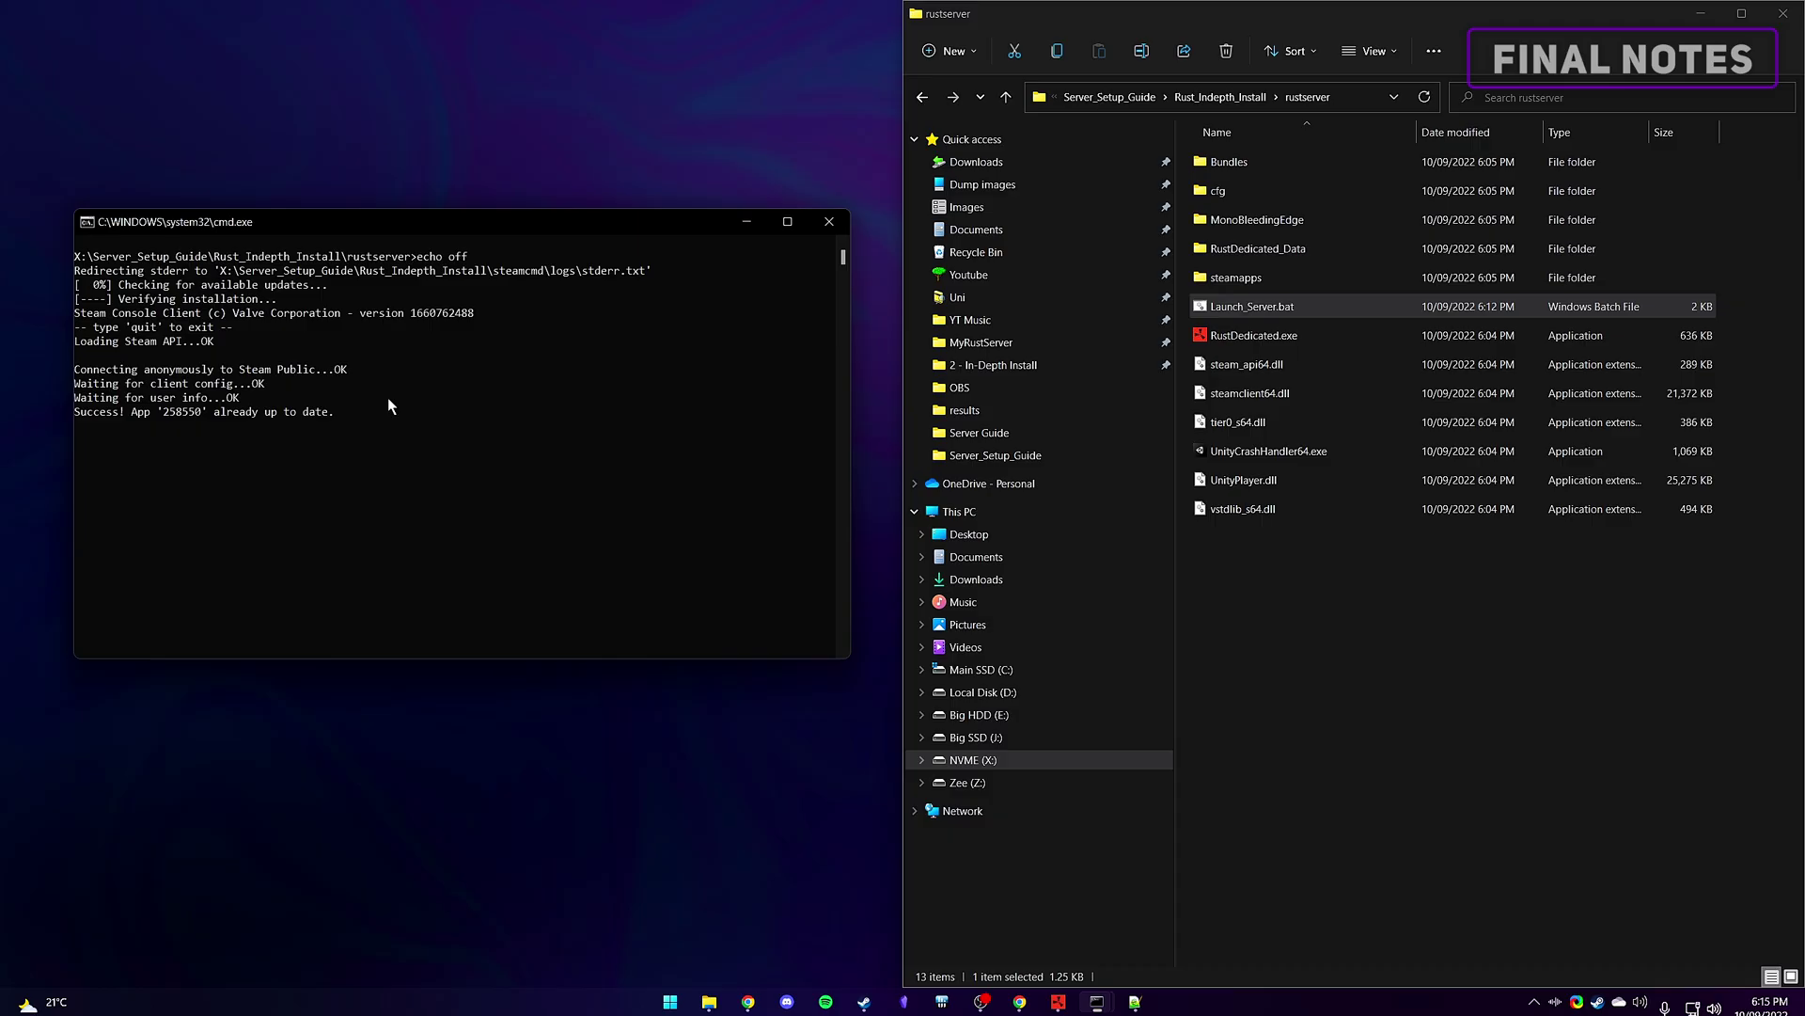